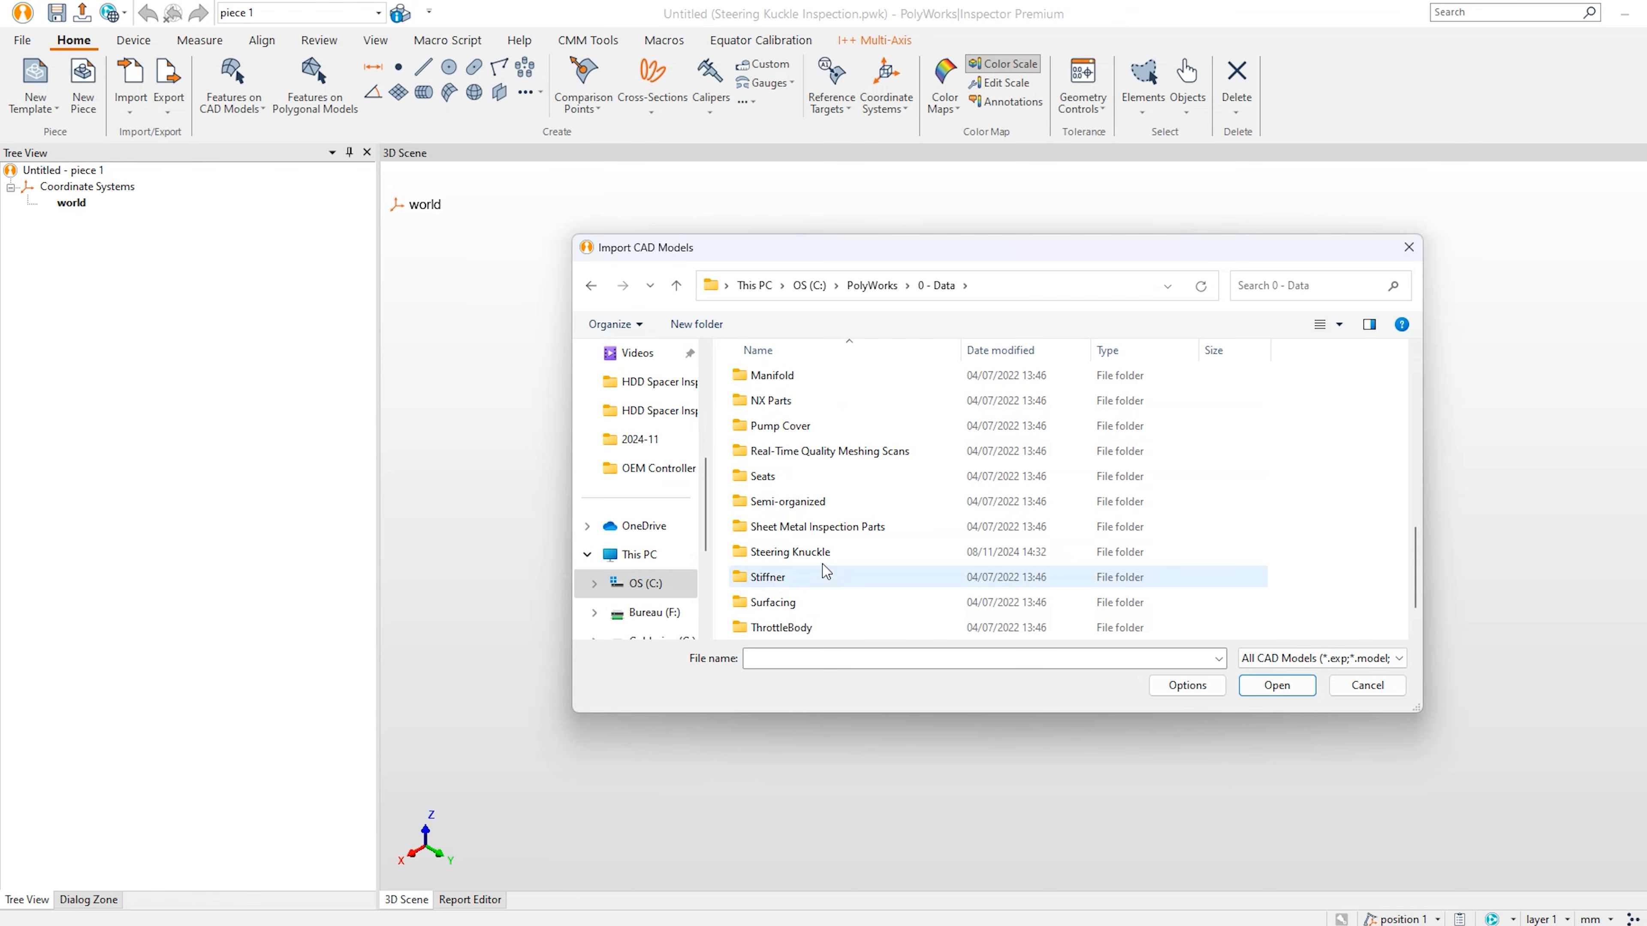
Import Steering Knuckle.igs as the CAD reference and orbit the knuckle through several orientations.
double_click(787, 382)
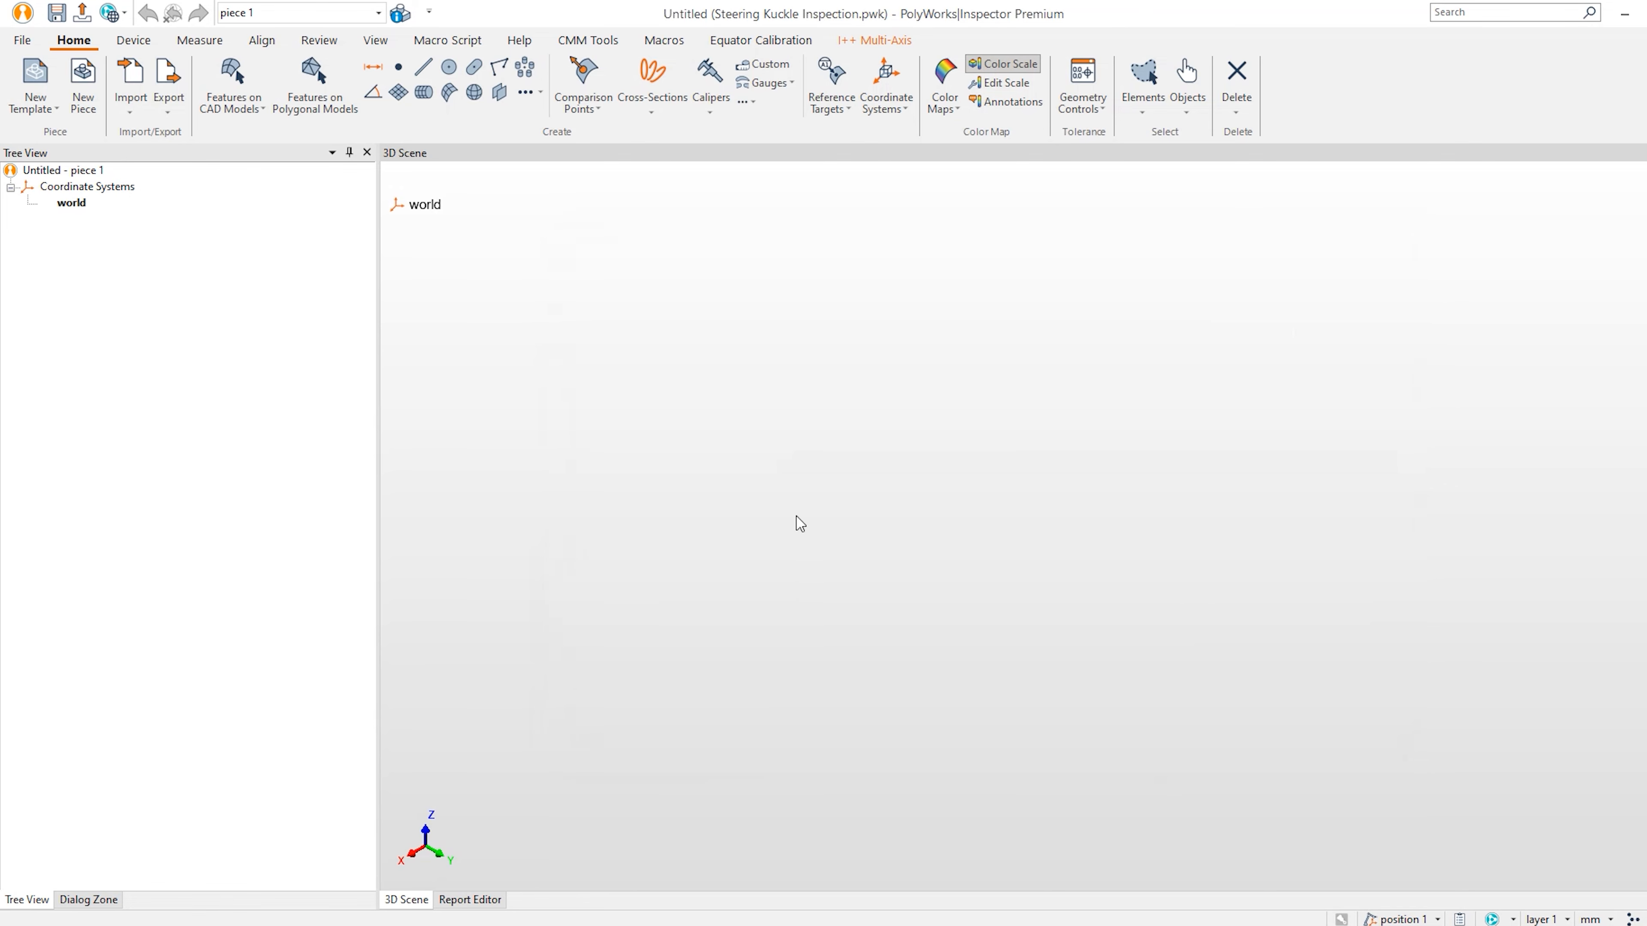
drag(807, 577, 1245, 519)
drag(1110, 506, 1113, 500)
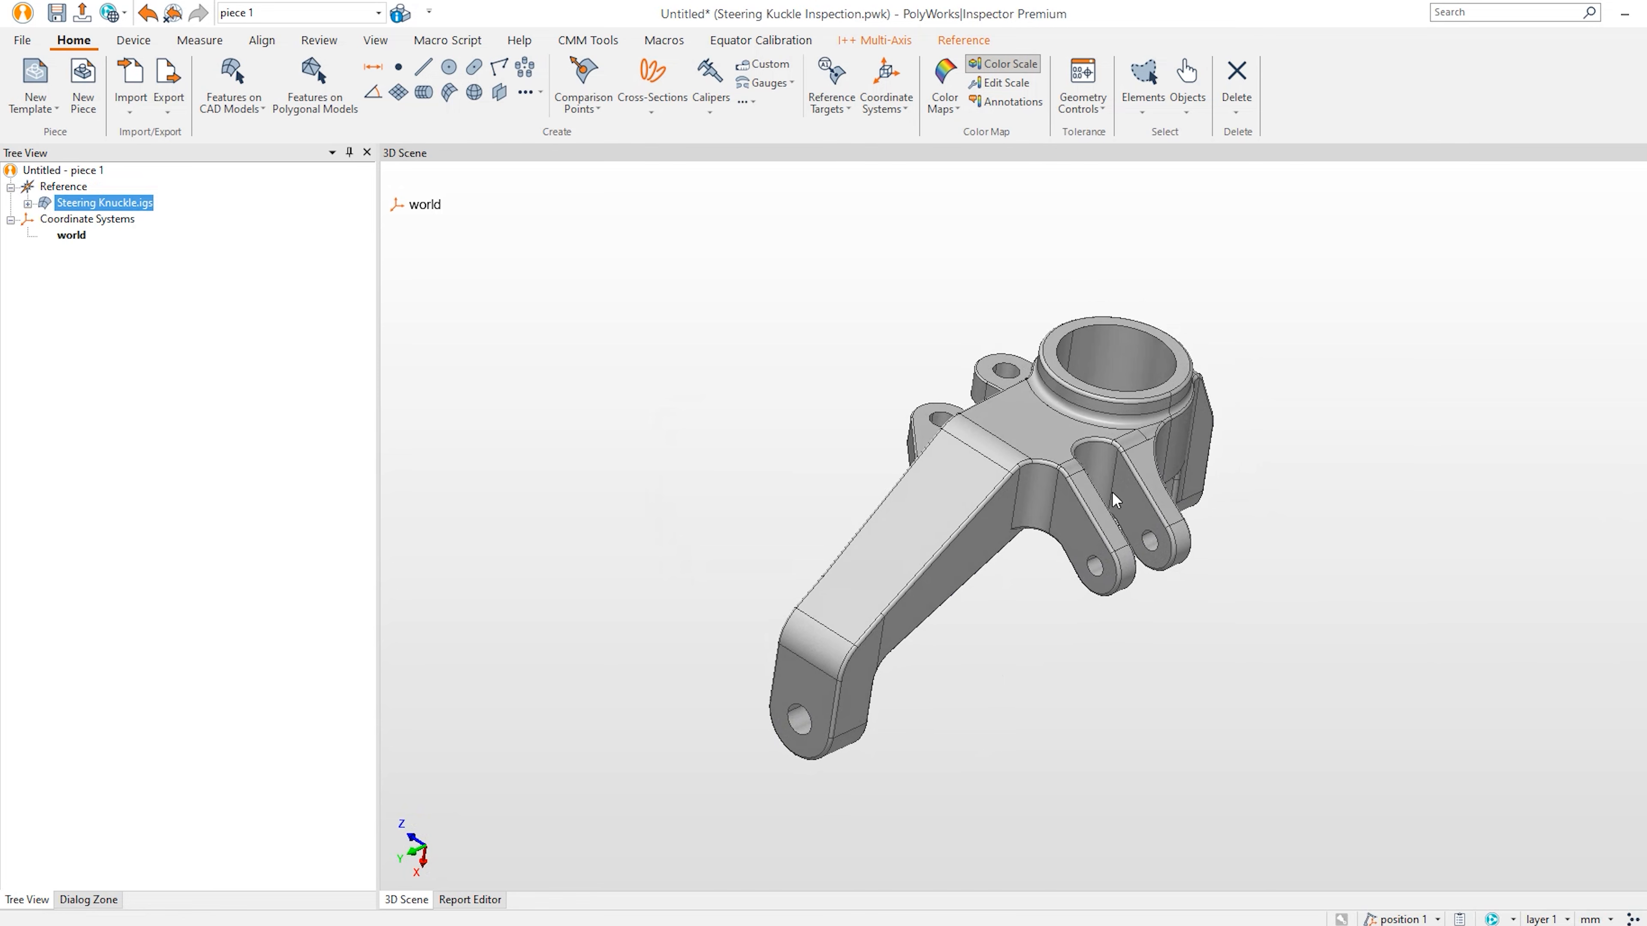
middle_drag(1113, 500, 1073, 533)
drag(1073, 533, 1053, 529)
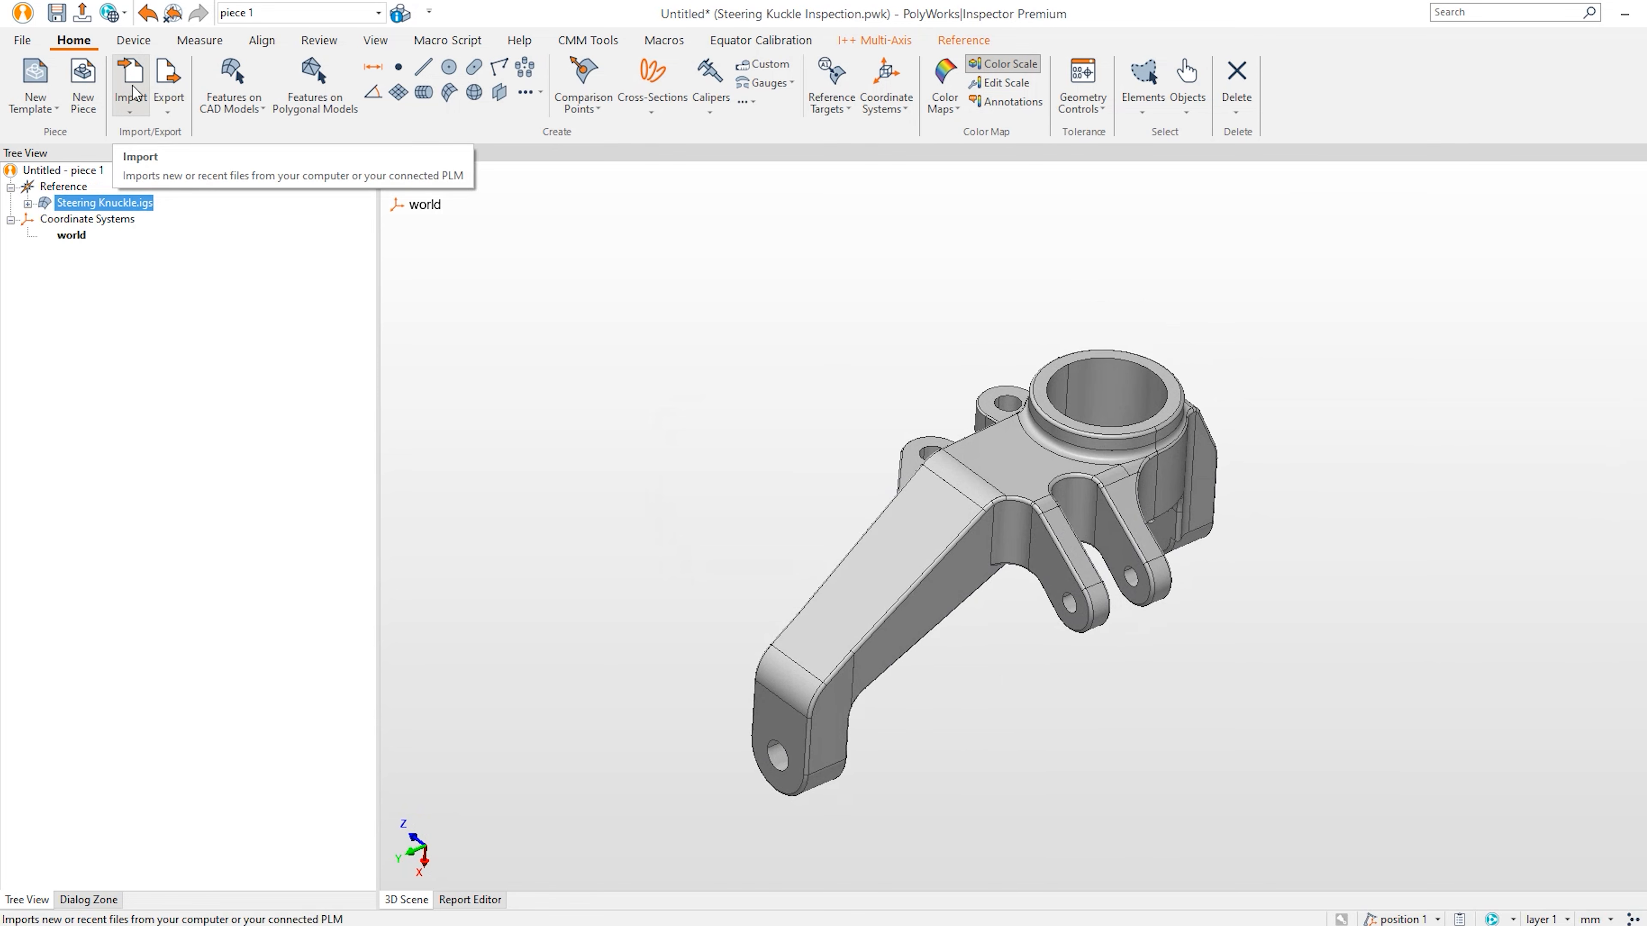
drag(1177, 481, 986, 512)
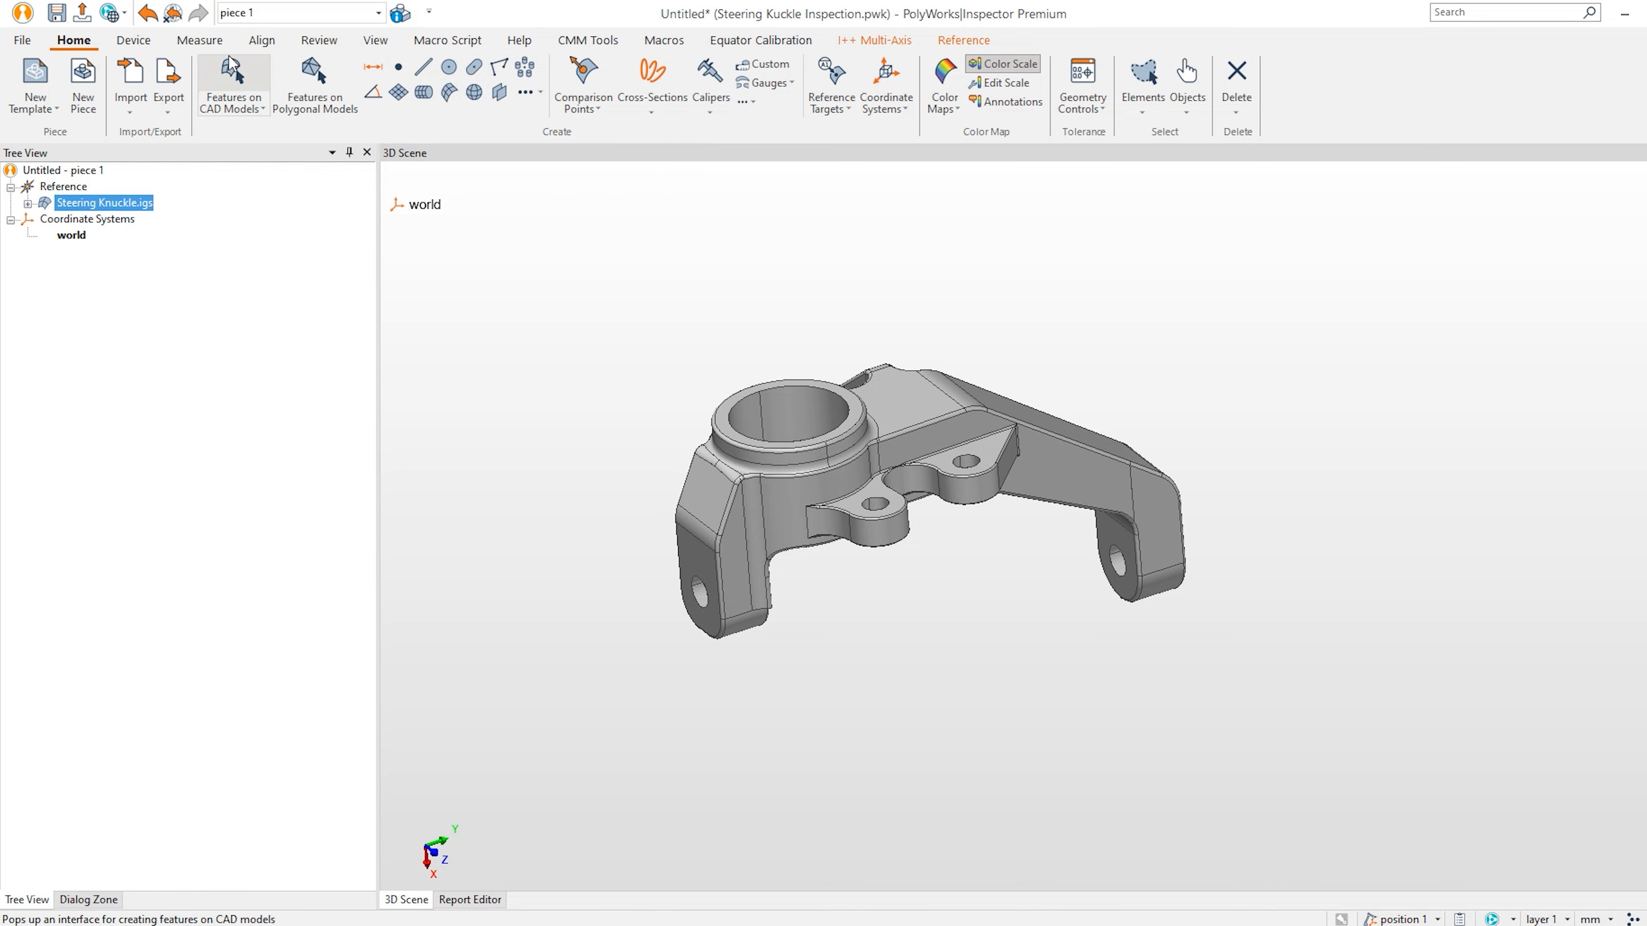
Pick the lug hole as datum cylinder A and the lug face as datum plane B.
click(228, 78)
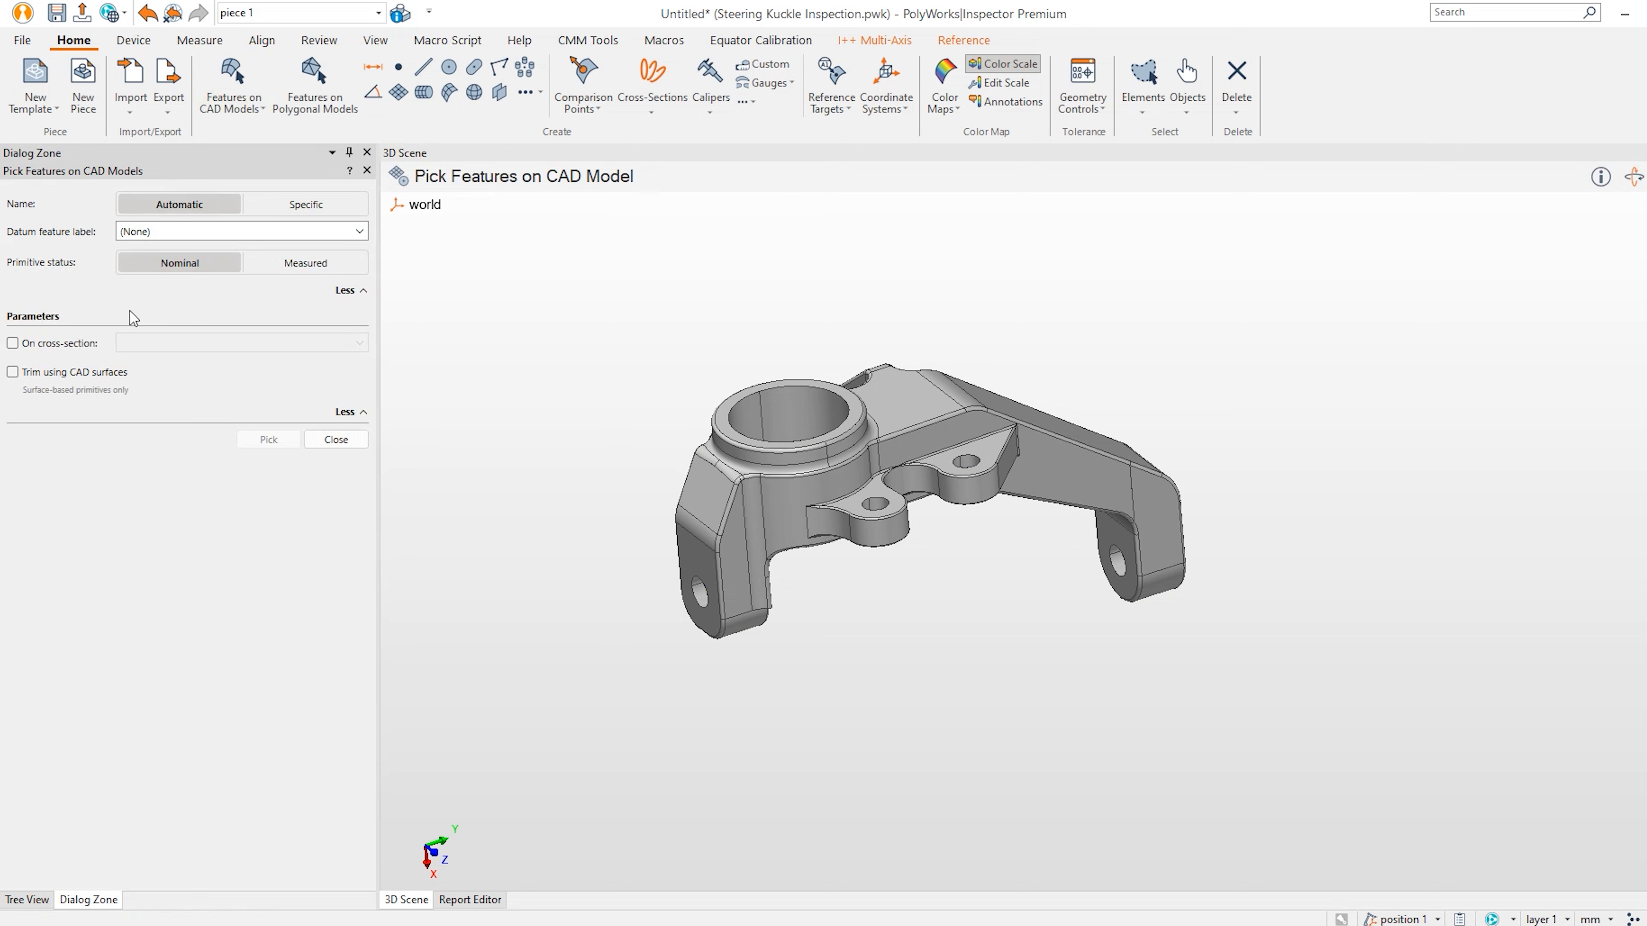
click(288, 233)
click(152, 309)
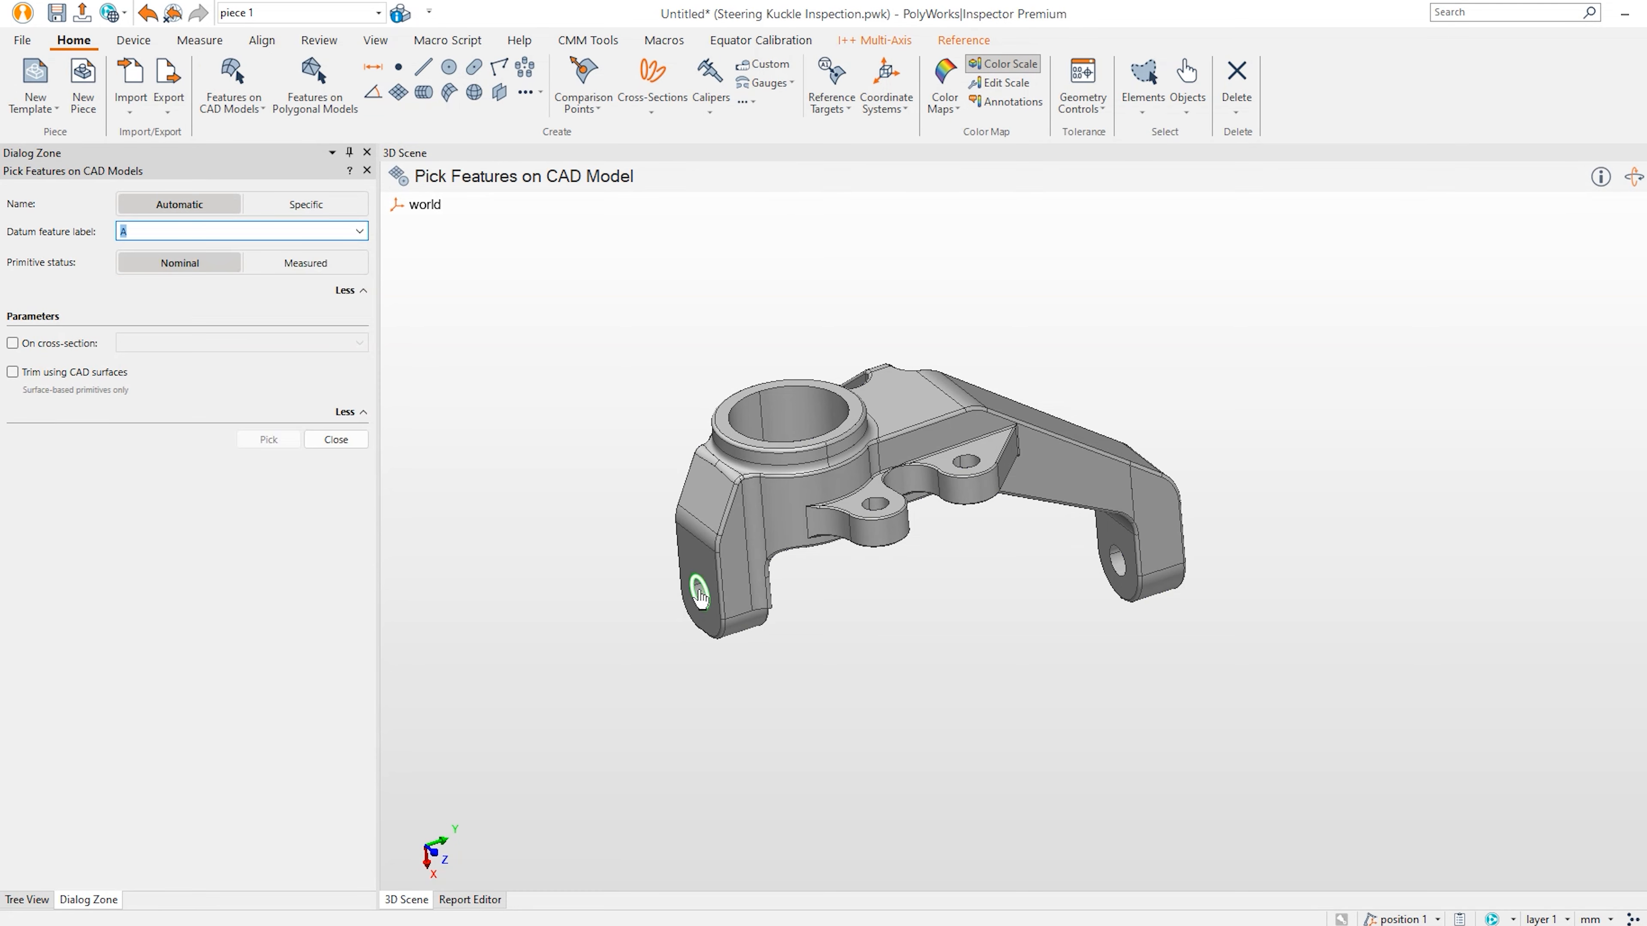
scroll(703, 593, up, 5)
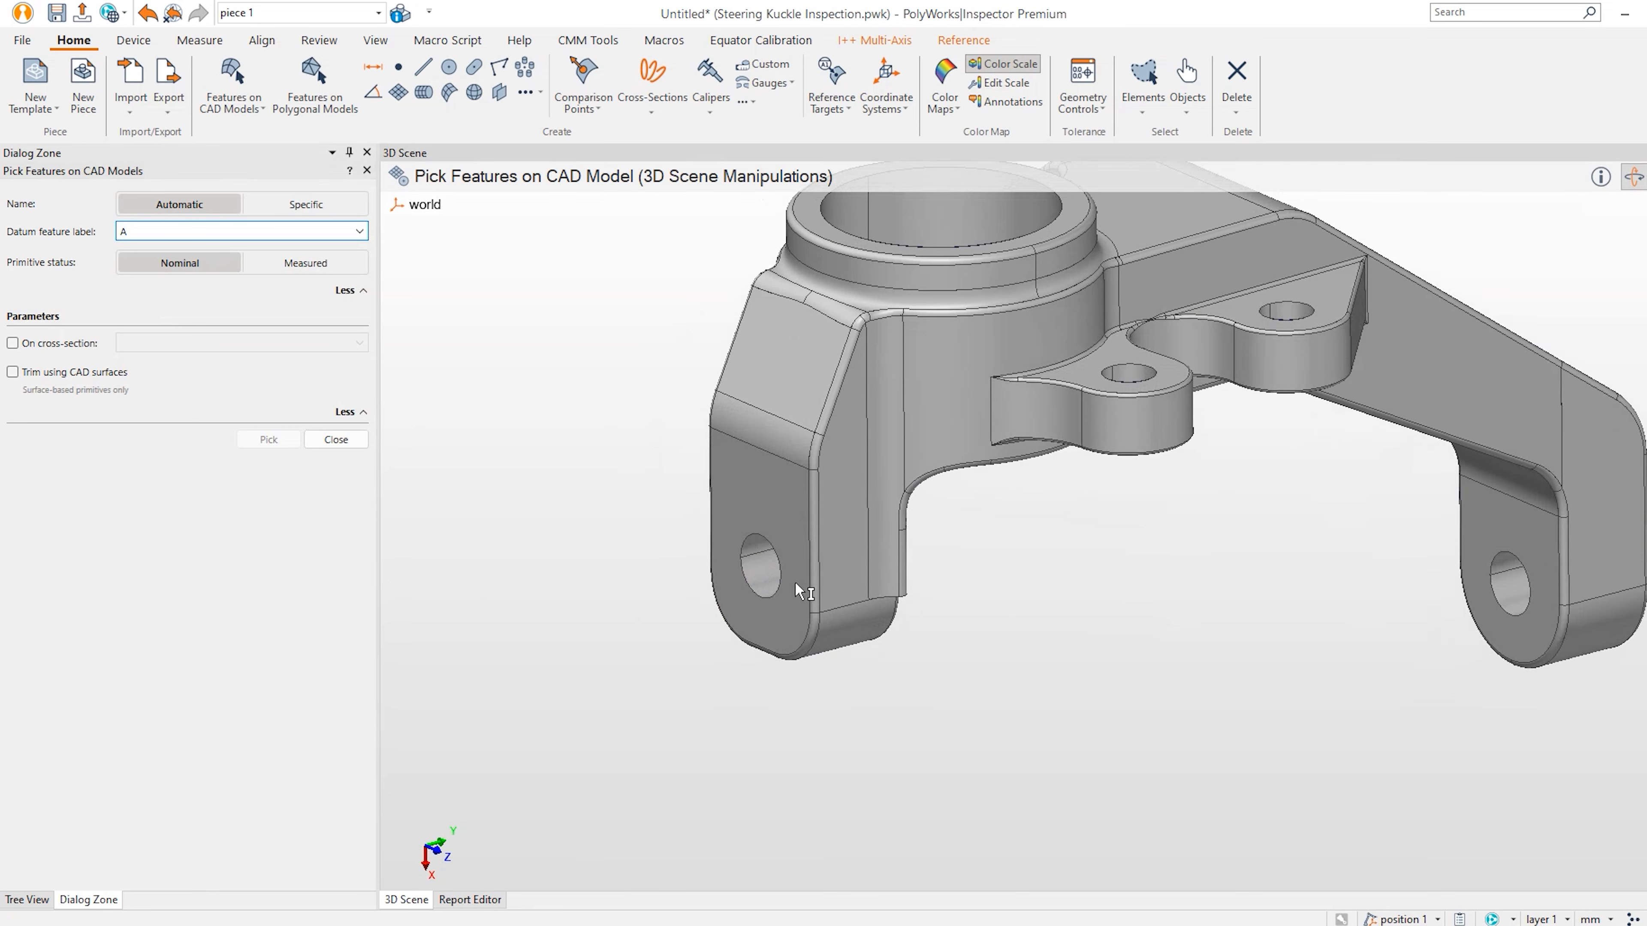
click(766, 576)
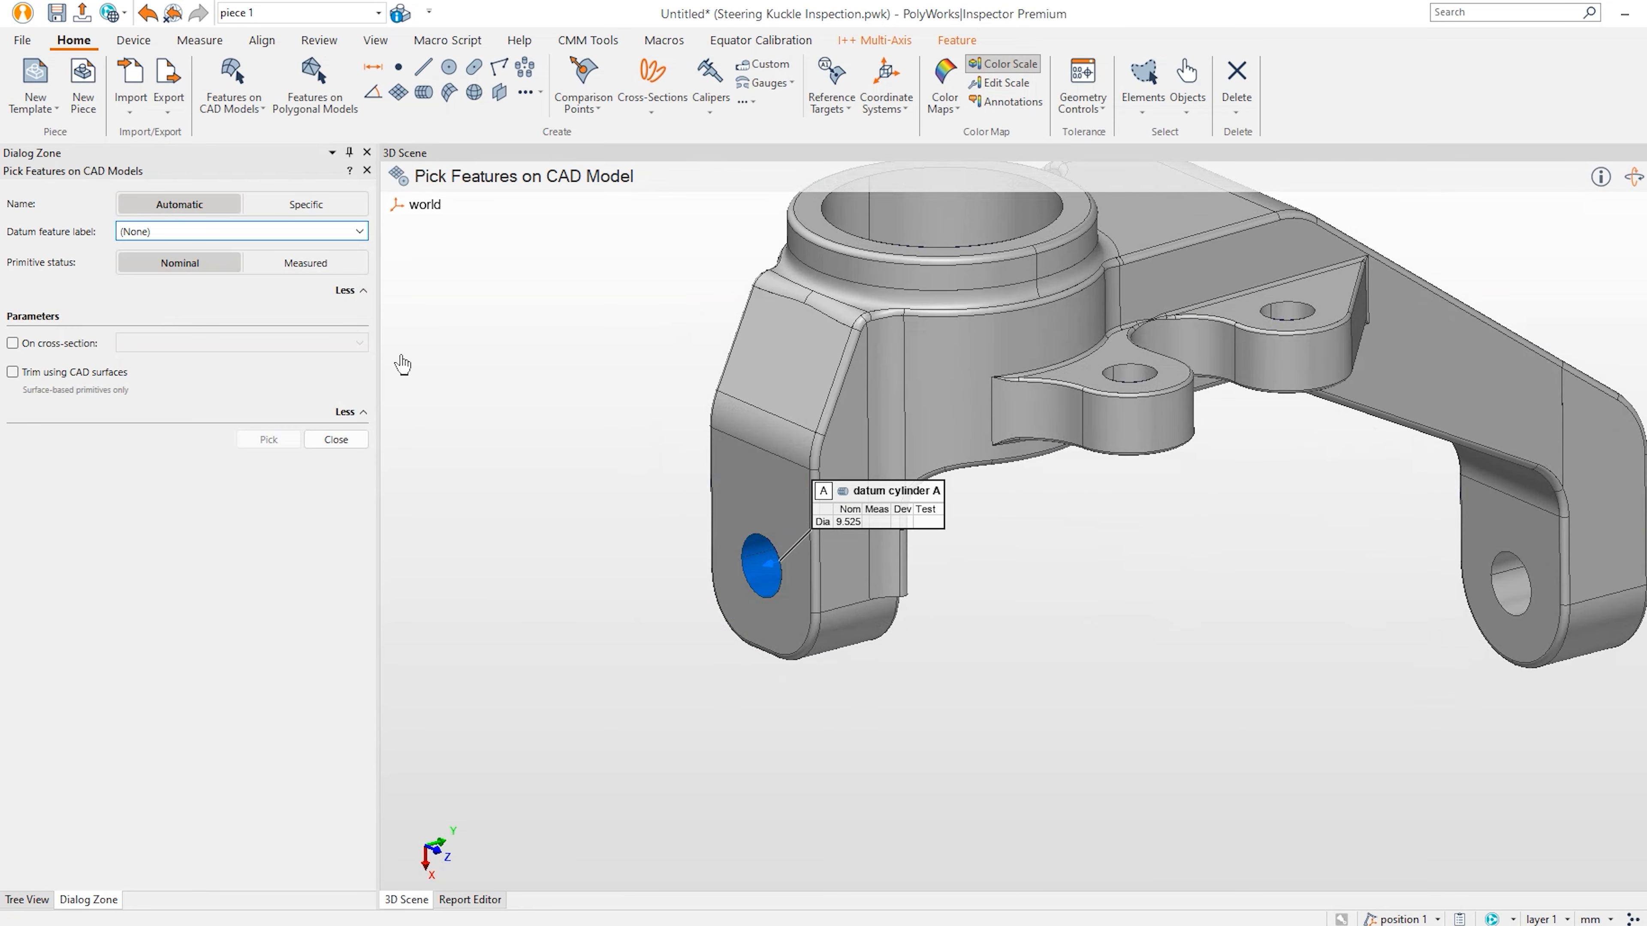
click(352, 232)
click(268, 304)
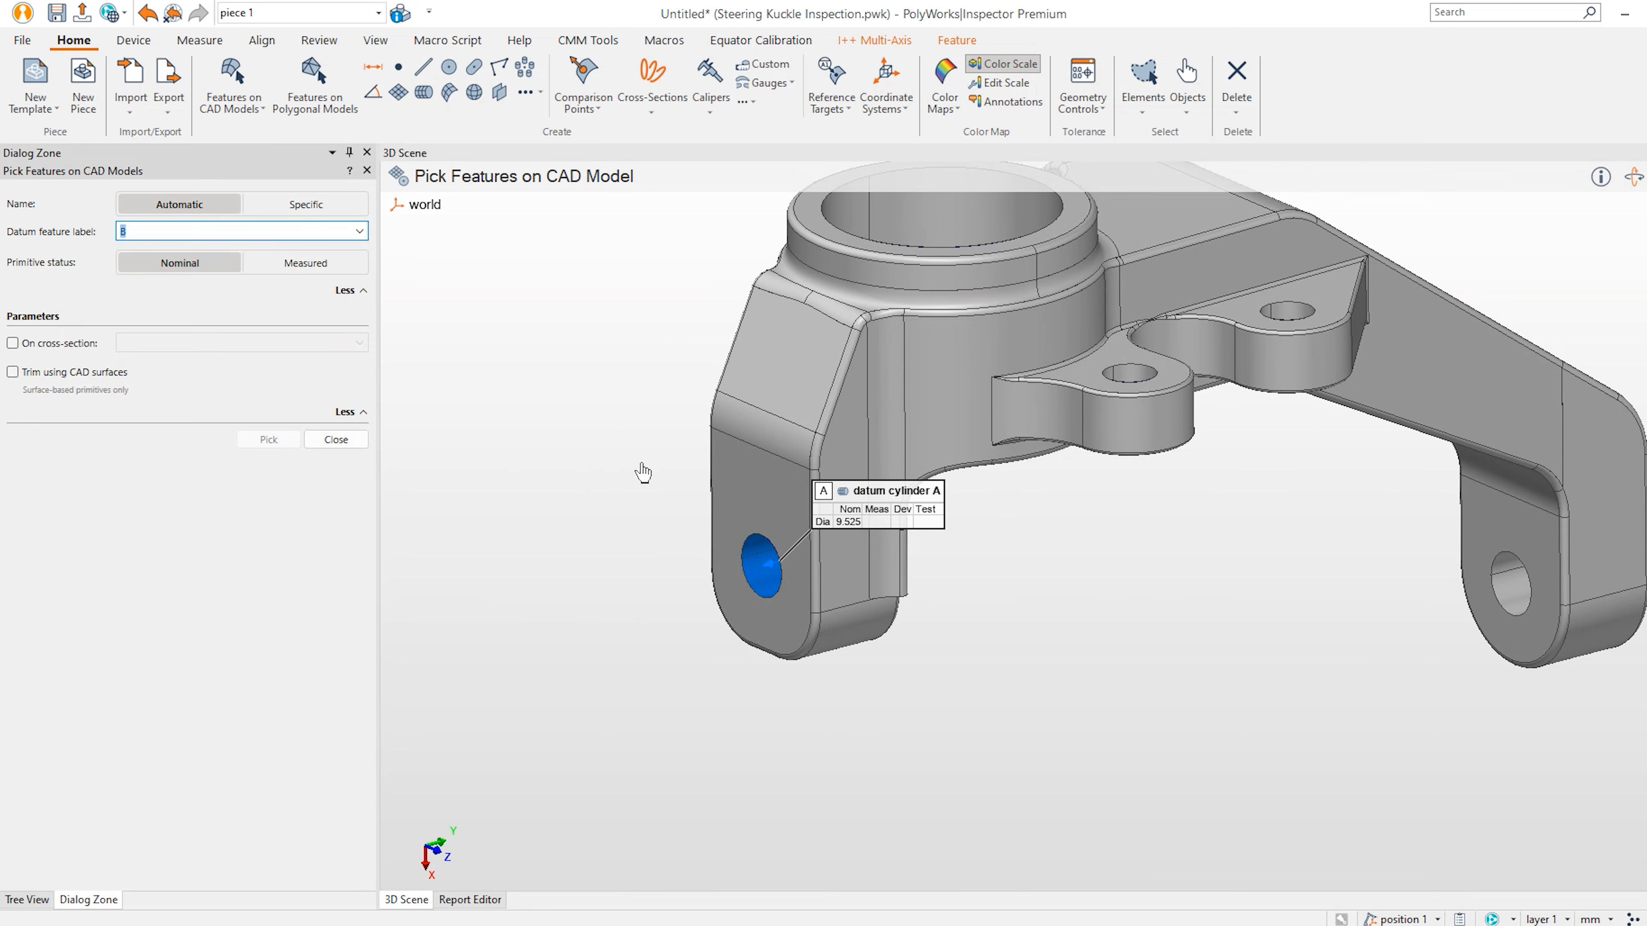
click(741, 487)
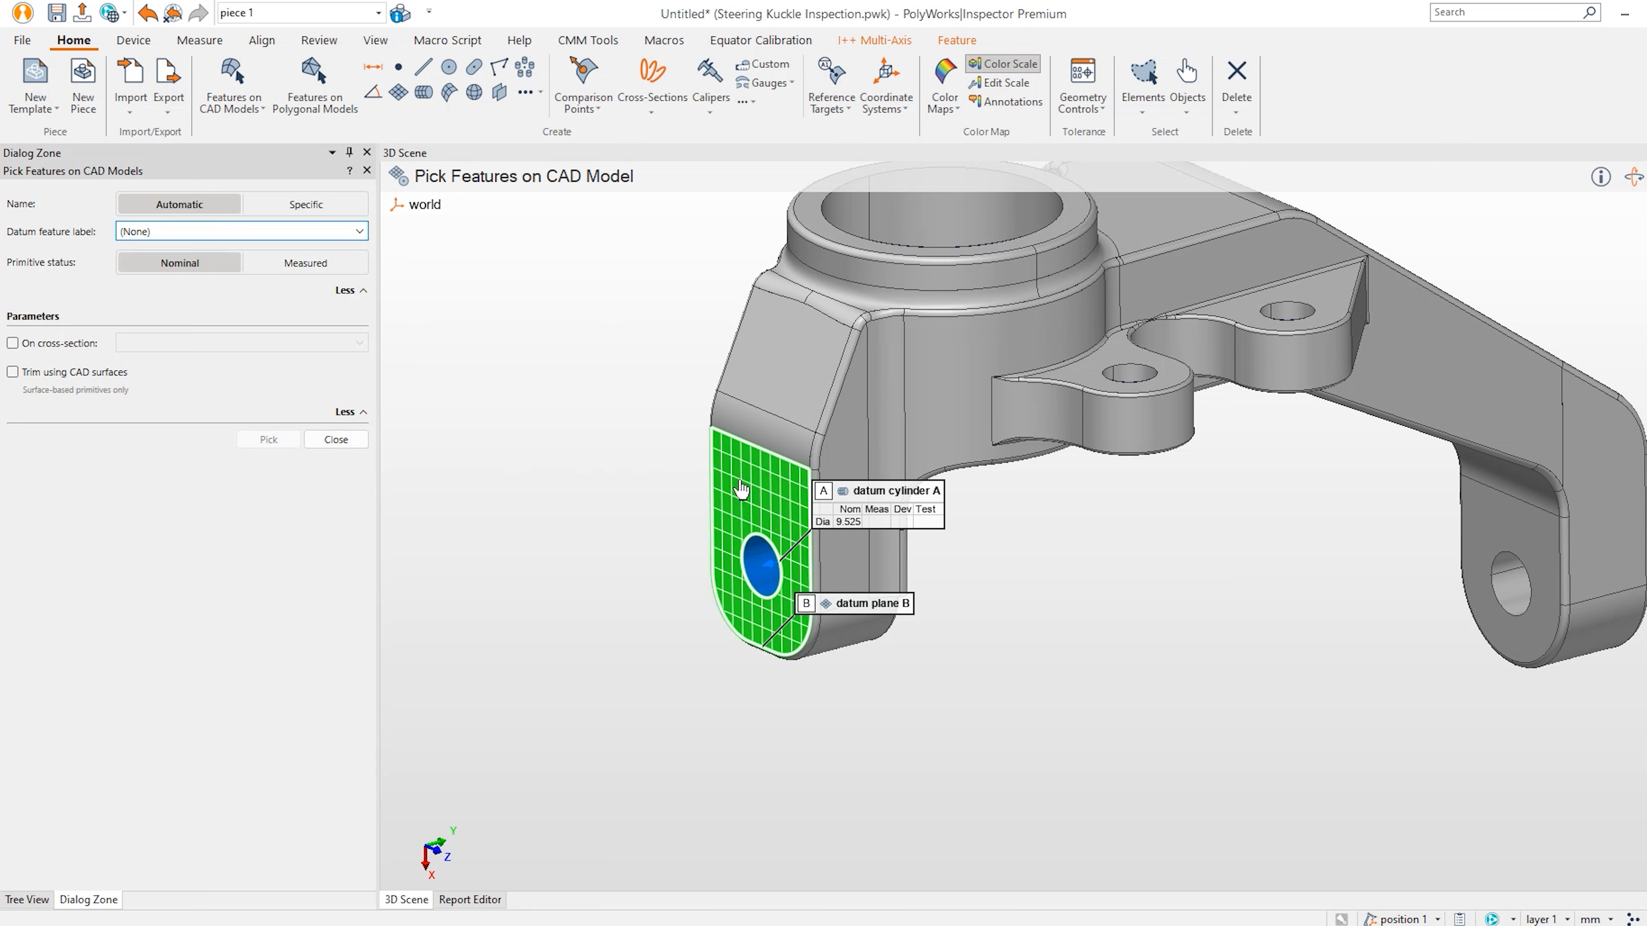
Pick the bore's top edge as datum circle C and the two small holes as circles 1 and 2.
click(361, 232)
click(238, 304)
key(space)
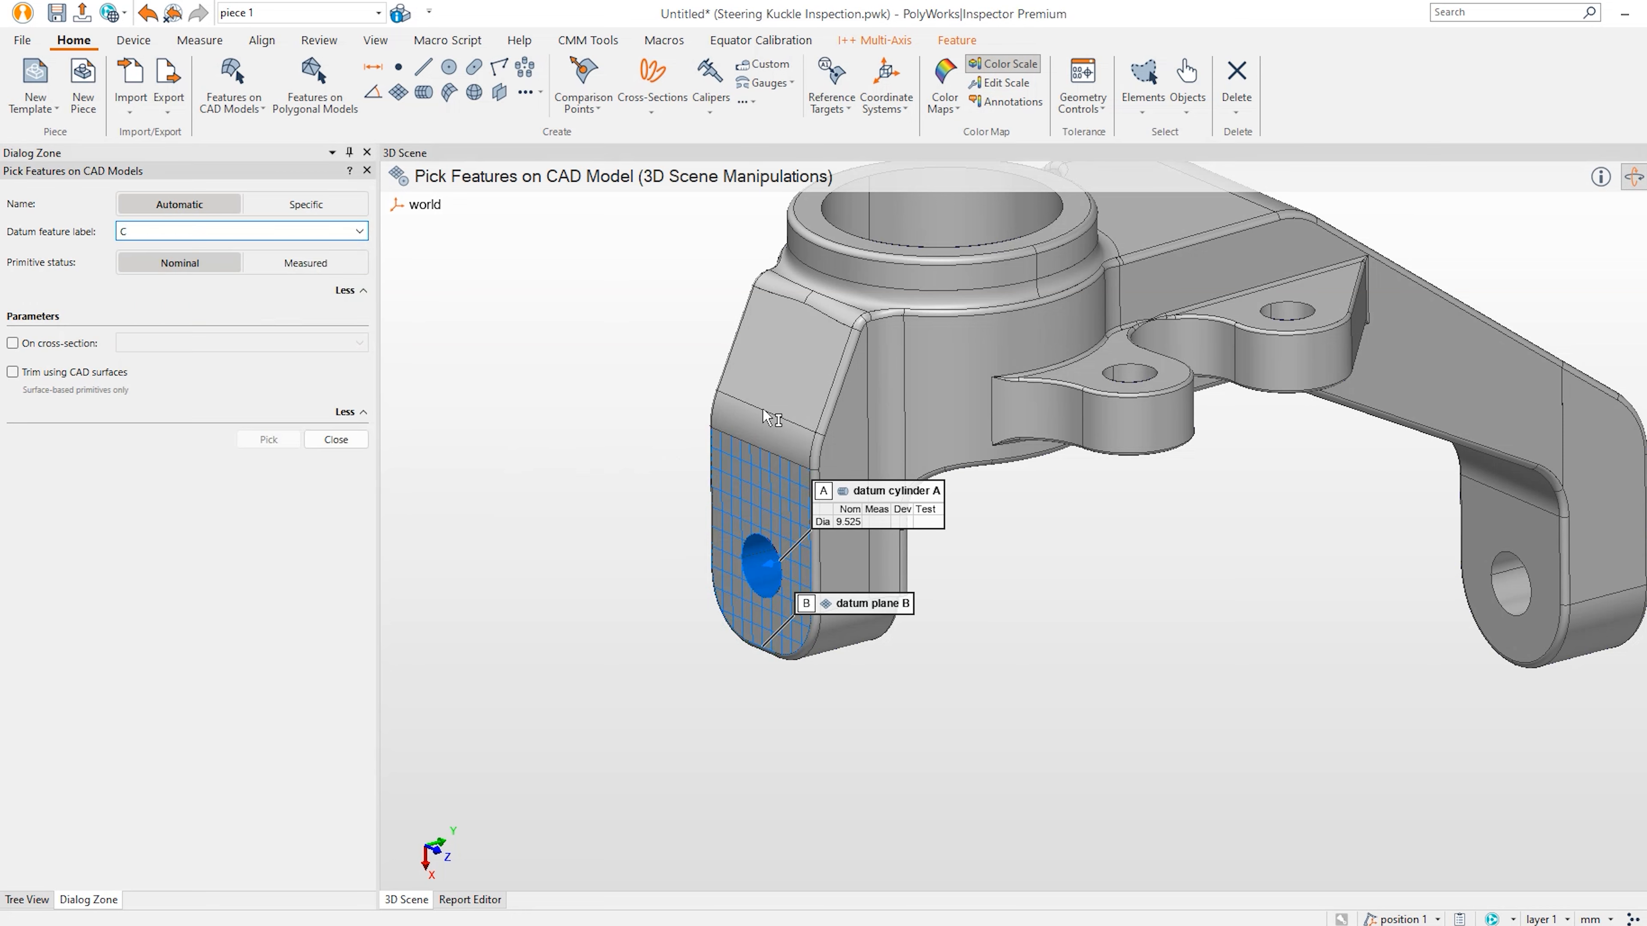
middle_drag(920, 344, 816, 481)
drag(815, 481, 804, 477)
key(space)
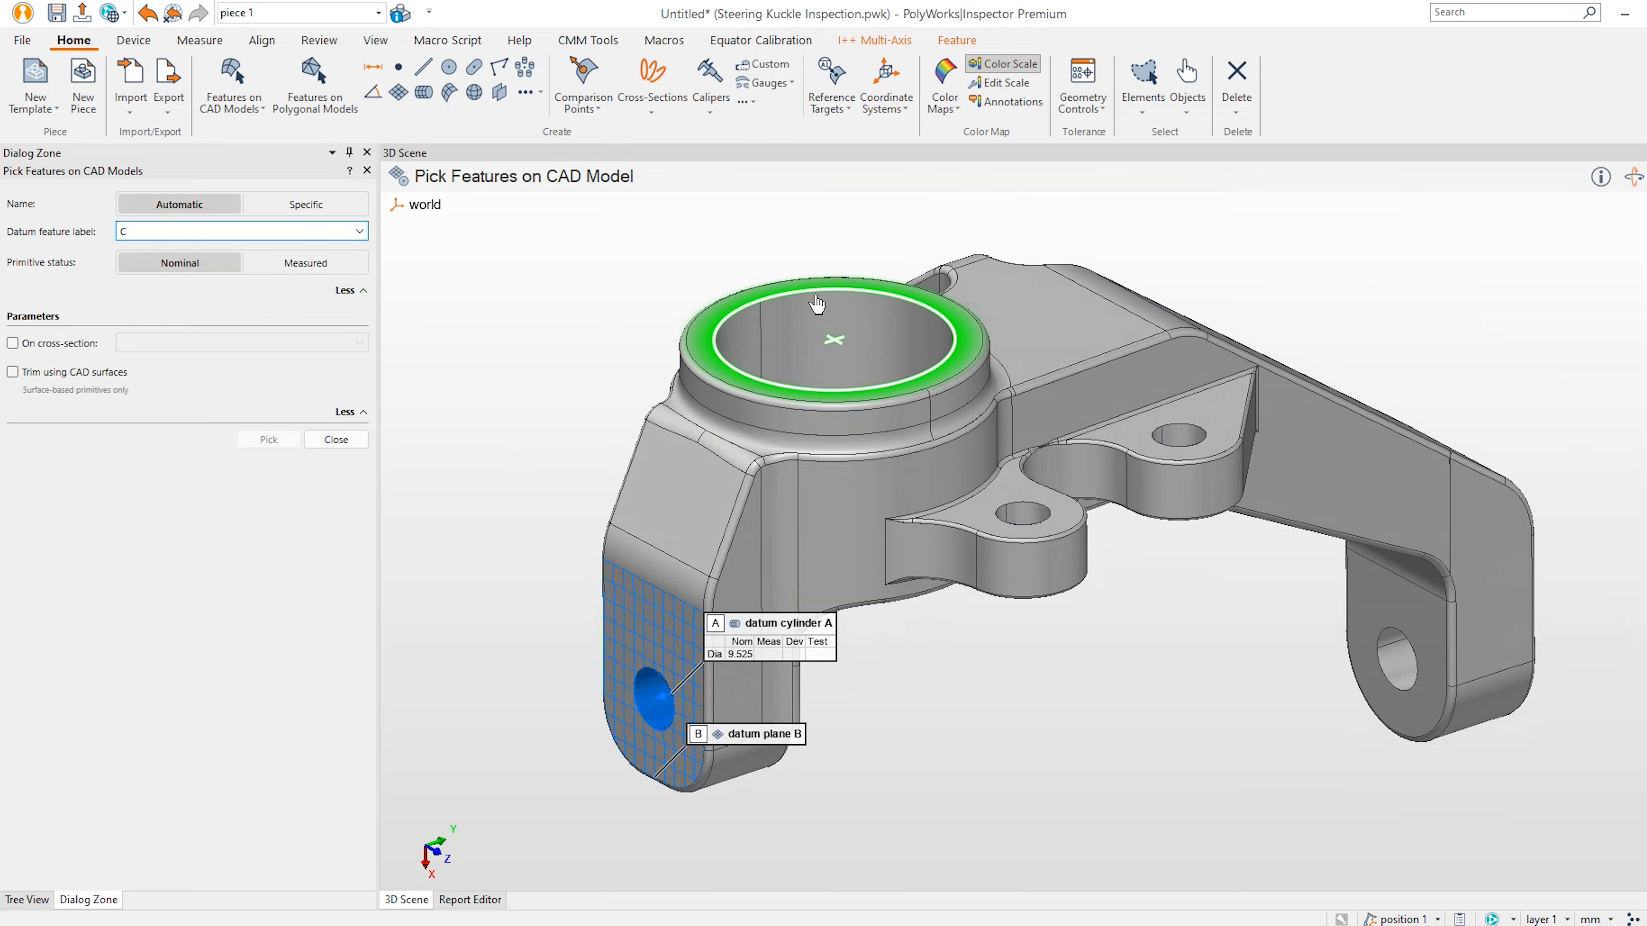
click(817, 304)
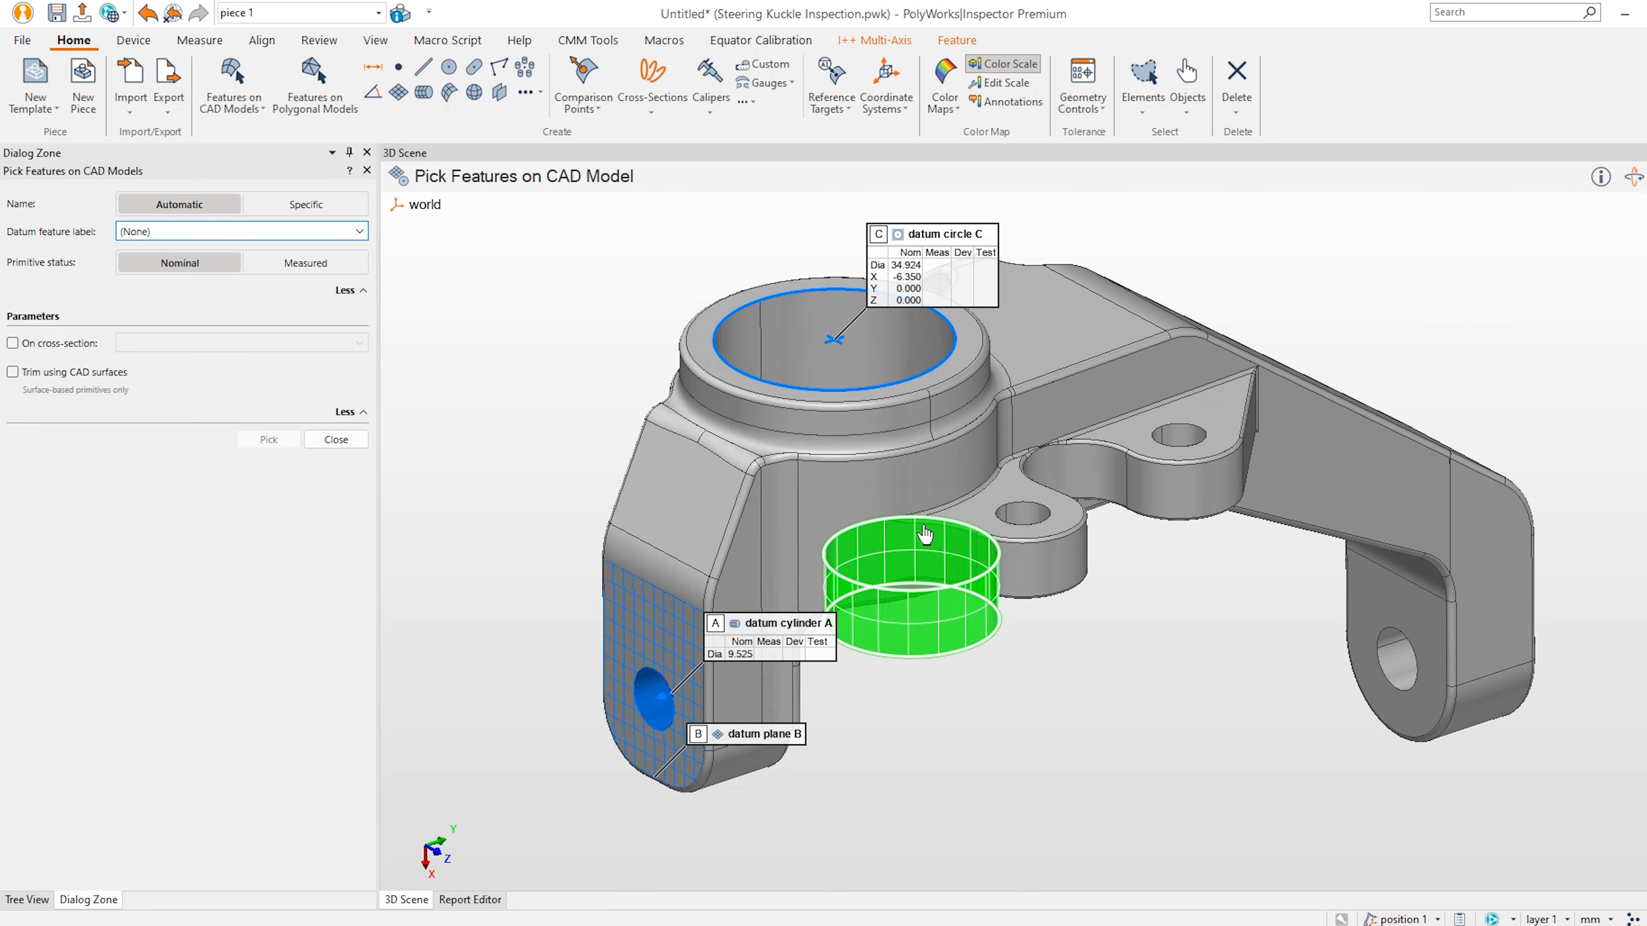
click(1178, 434)
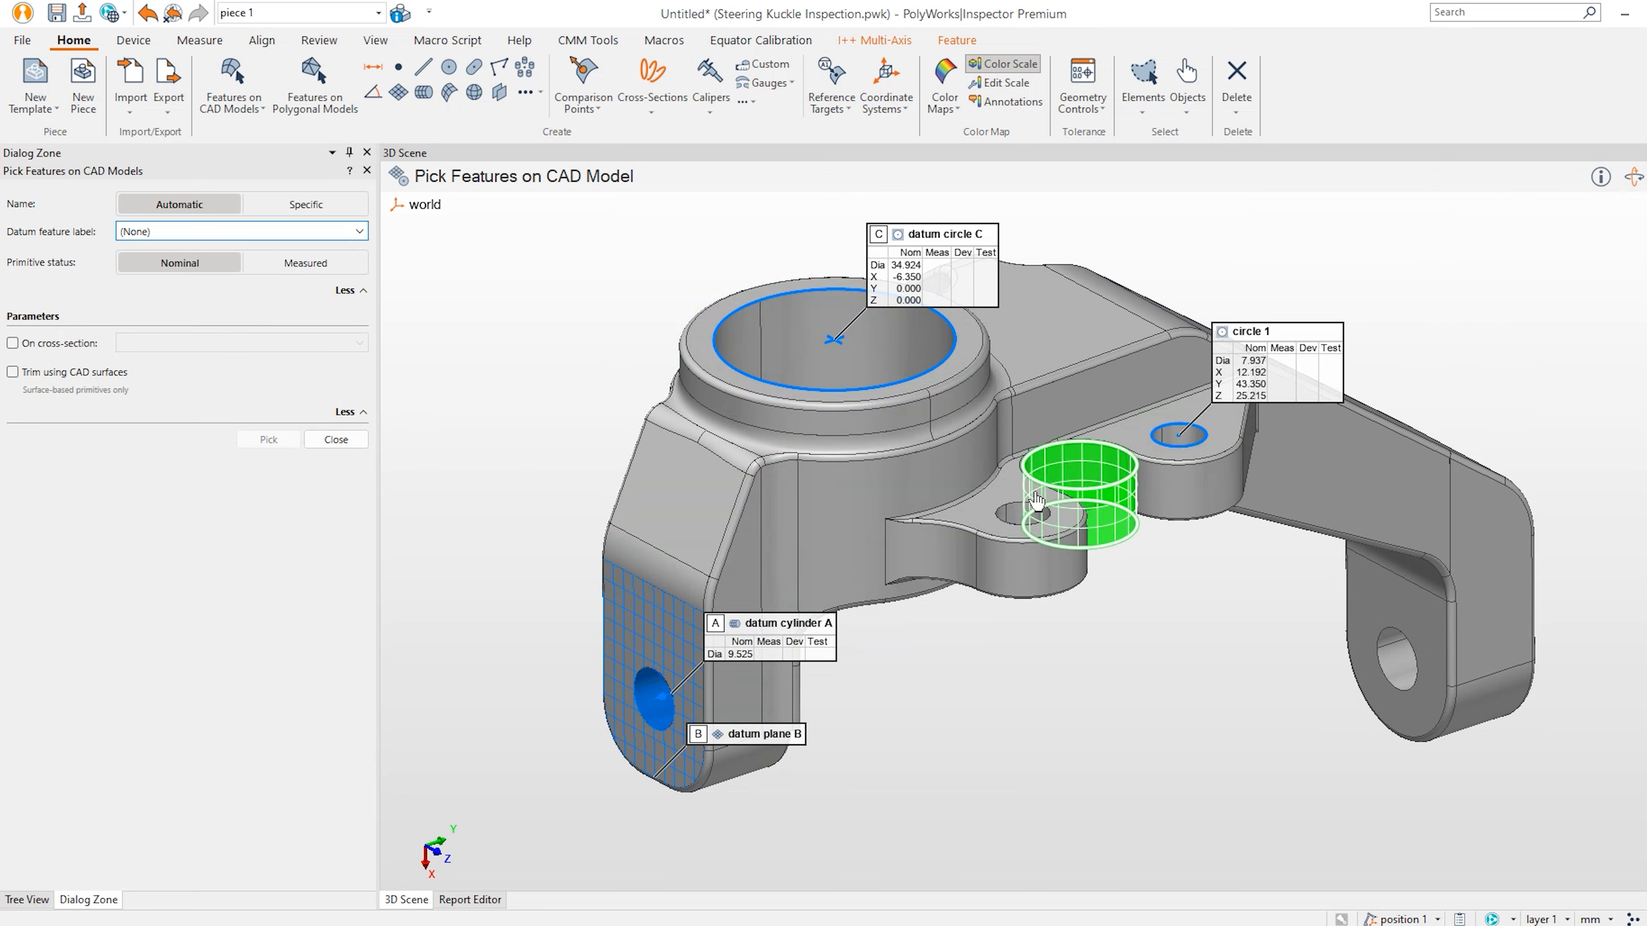
click(1021, 518)
Pick one lug hole as datum circle D and the other lug hole as circle 3.
key(space)
drag(938, 442, 950, 391)
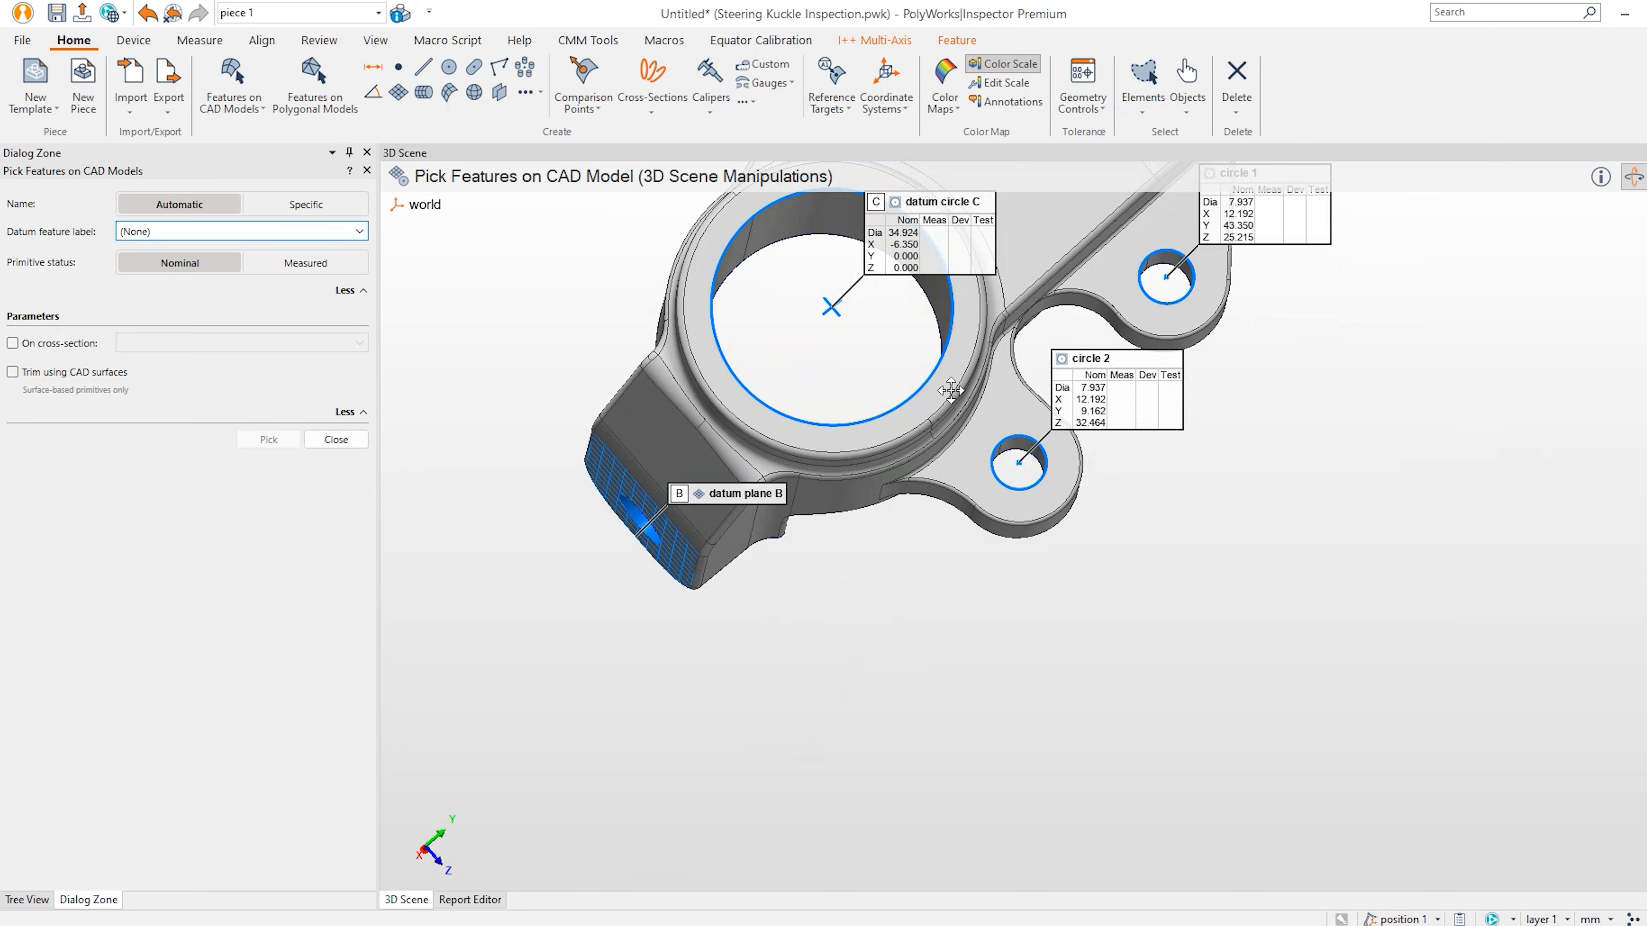
middle_drag(951, 391, 994, 784)
drag(941, 471, 965, 383)
middle_drag(965, 382, 867, 598)
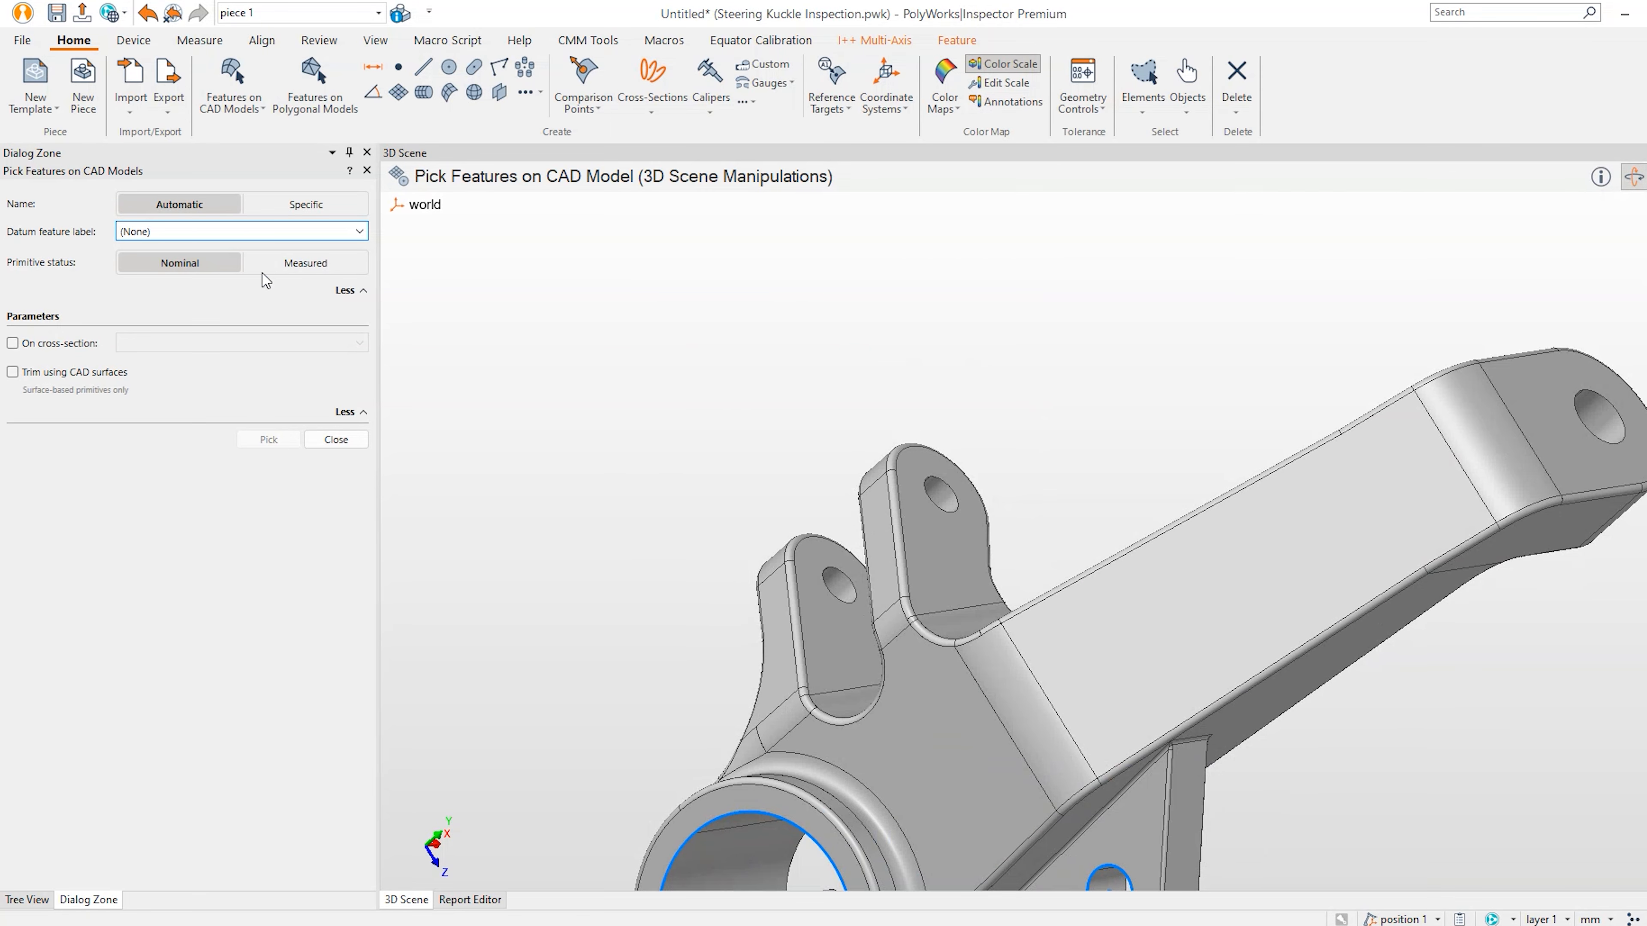
click(338, 232)
click(224, 305)
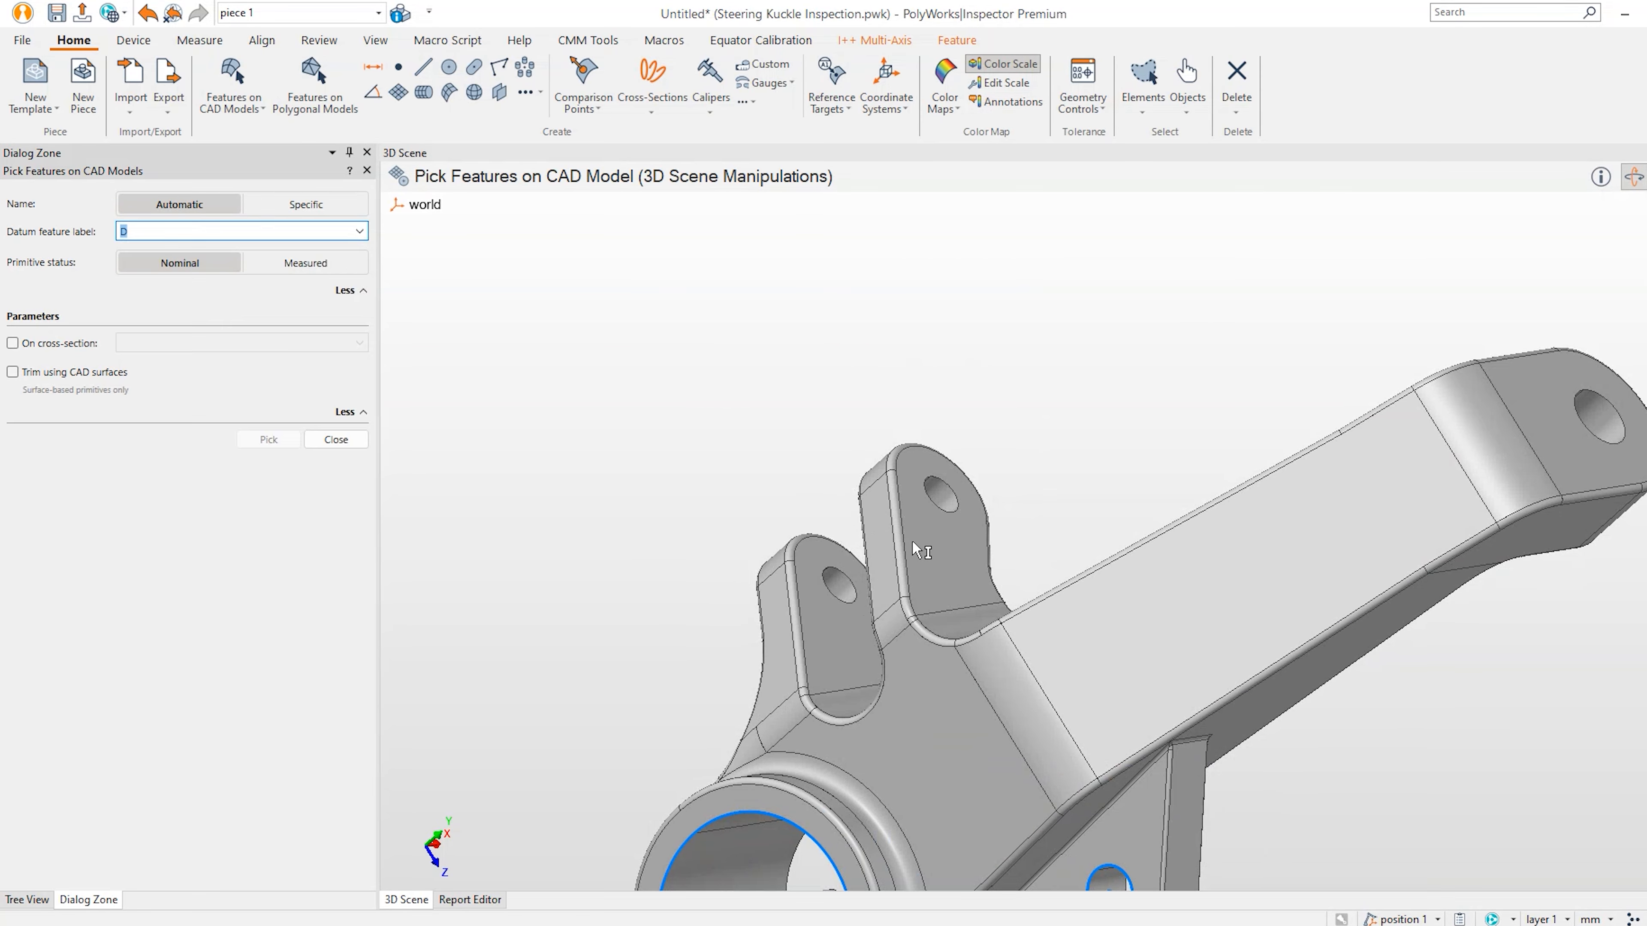
key(space)
click(946, 512)
key(space)
drag(946, 512, 850, 676)
key(space)
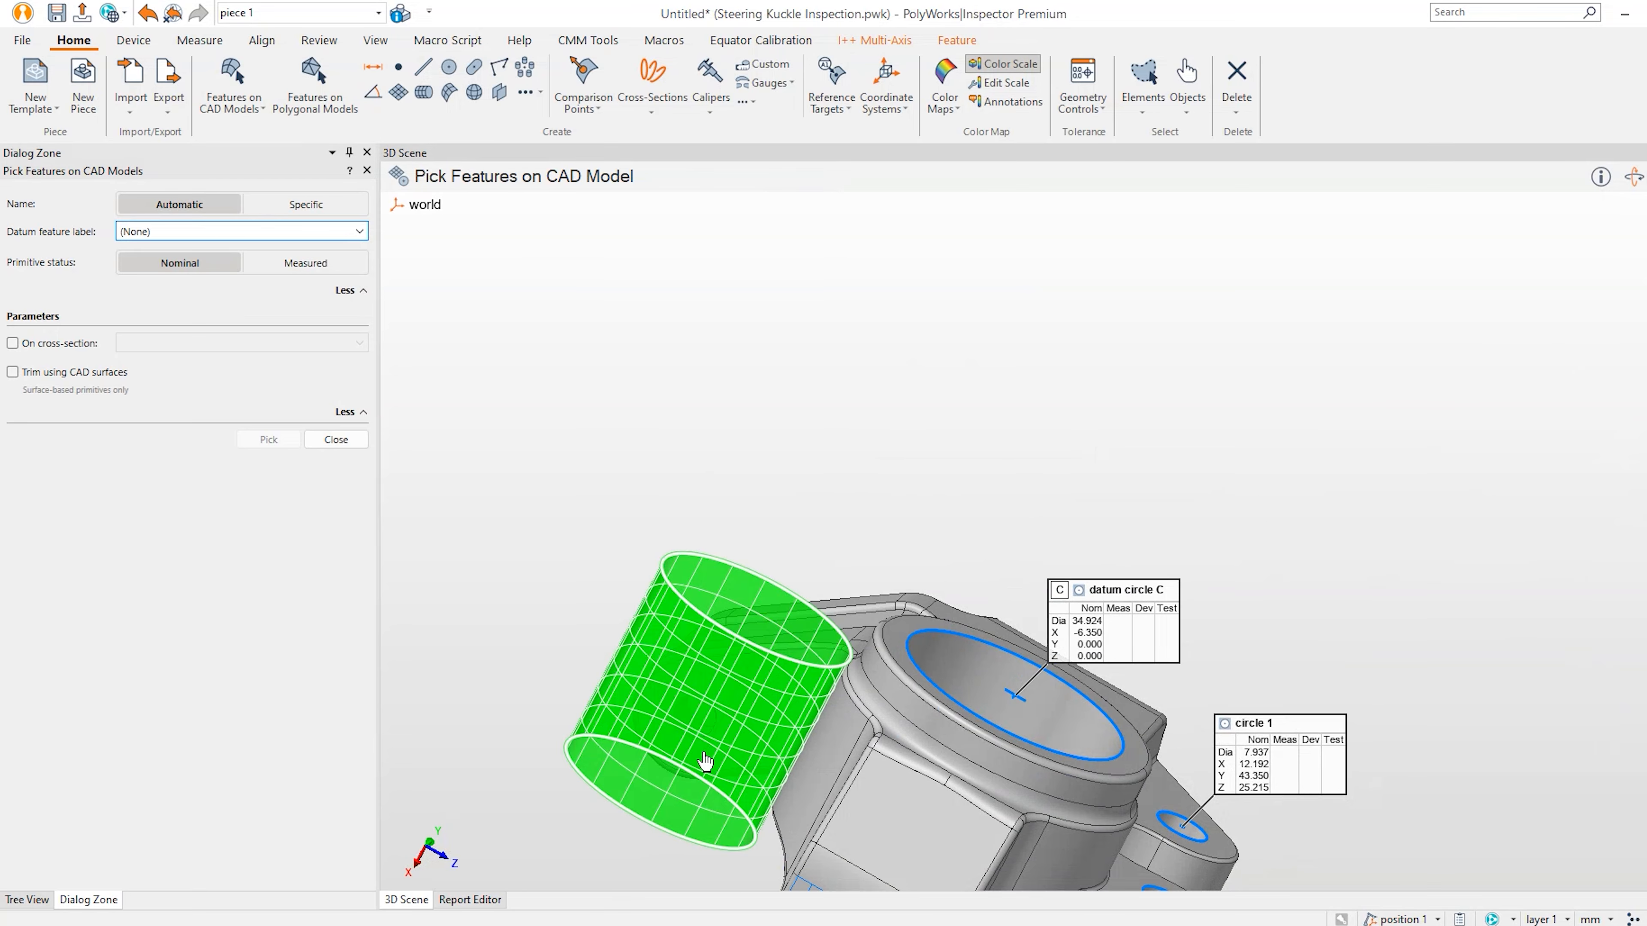
click(682, 737)
Pick the arm-end hole as cylinder 1 and the arm-end face as plane 1, then close the panel.
key(space)
drag(681, 738, 1232, 746)
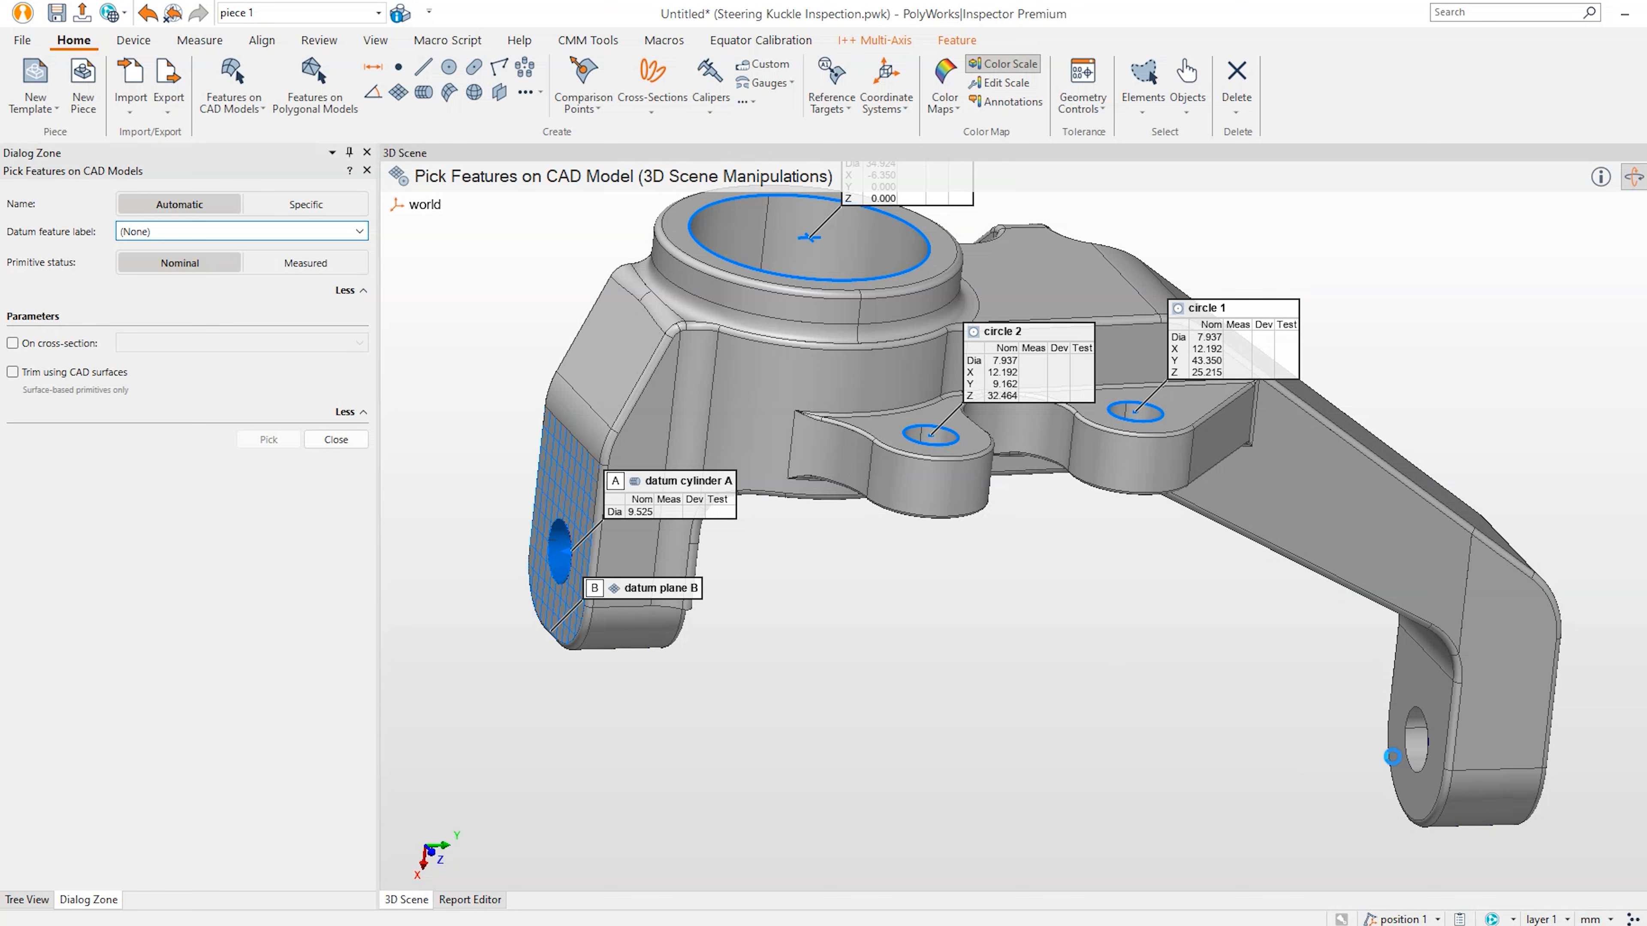
key(space)
click(1416, 745)
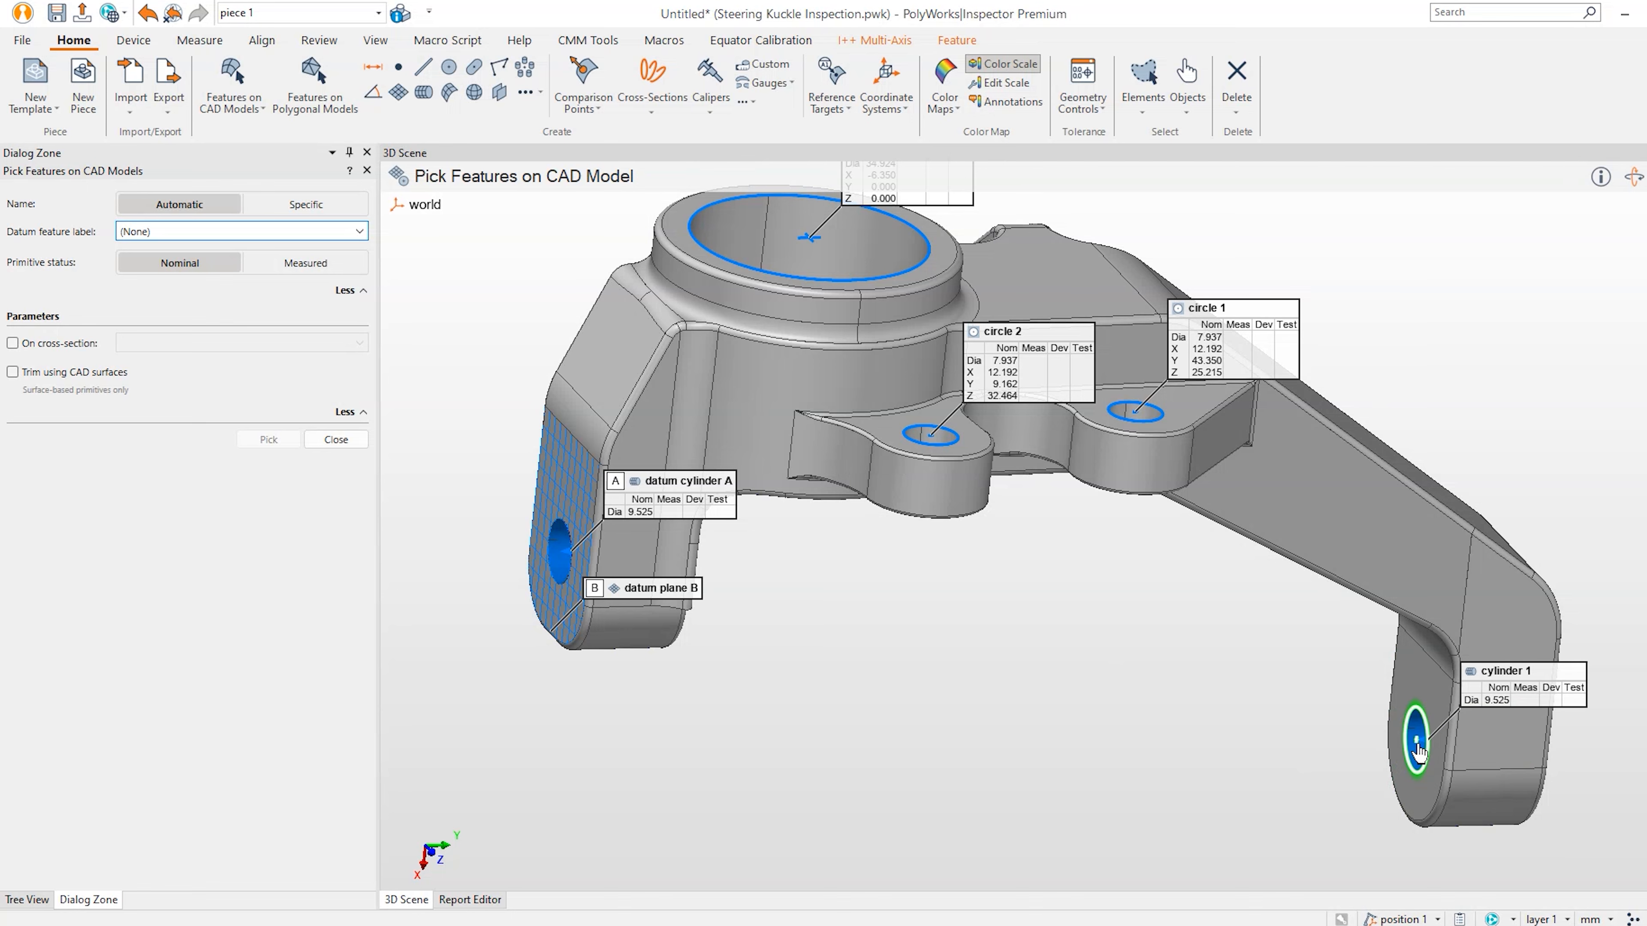
key(space)
drag(1417, 746, 1406, 748)
middle_drag(1406, 747, 1208, 724)
key(space)
click(1387, 672)
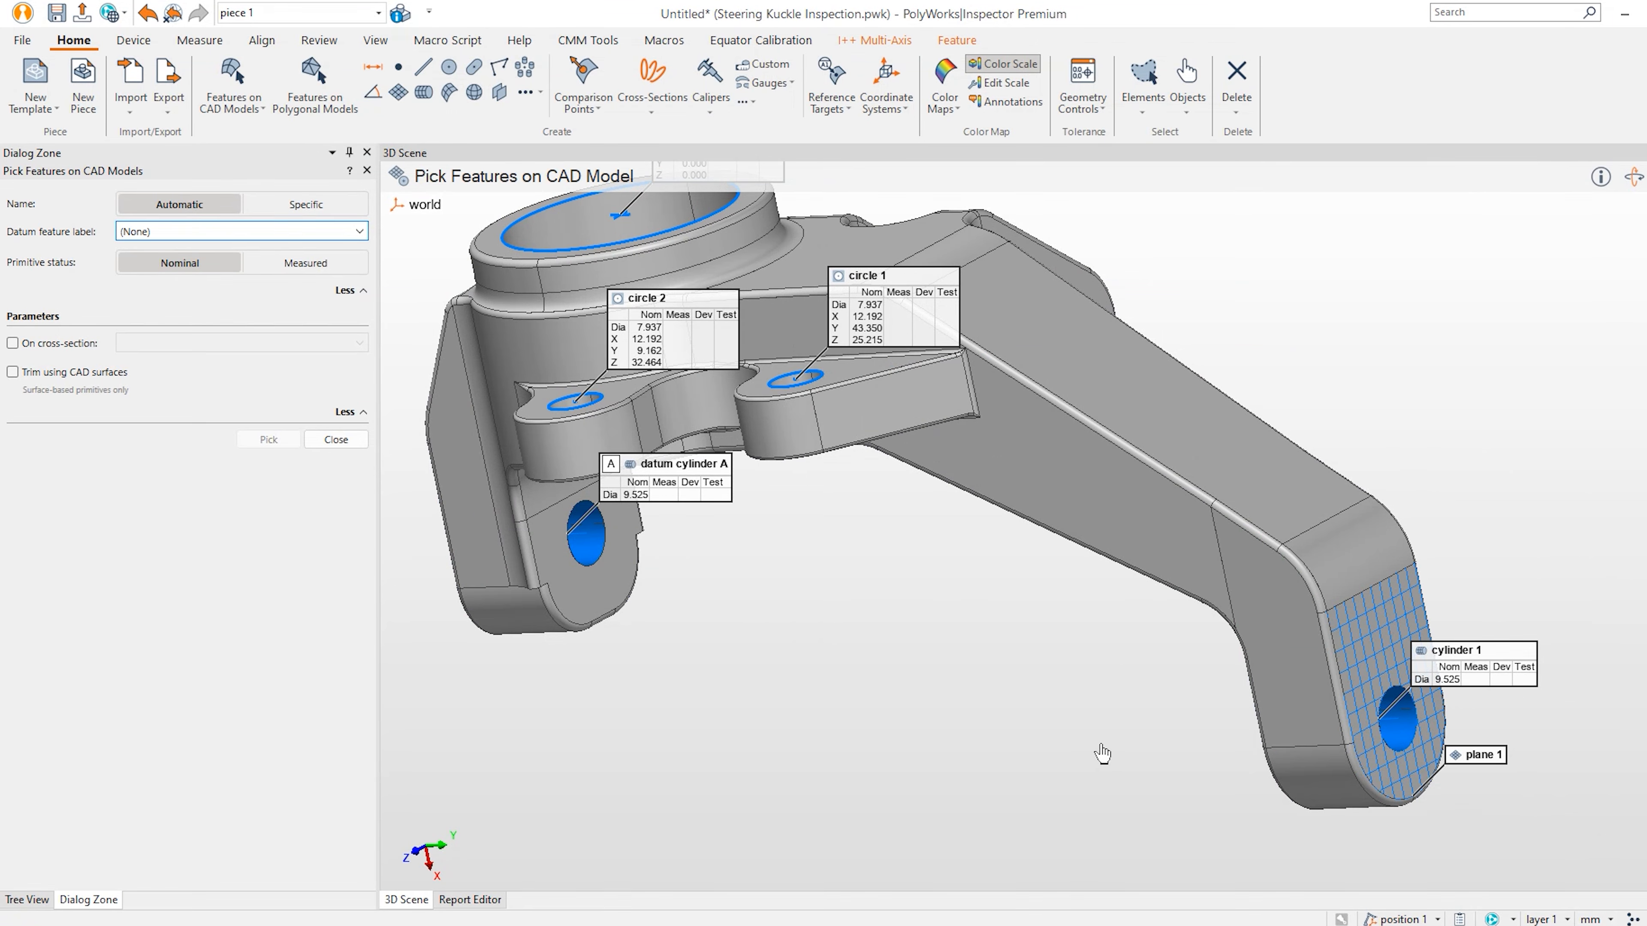
key(Escape)
drag(1163, 527, 1211, 519)
middle_drag(1100, 560, 1270, 604)
drag(1303, 600, 1339, 598)
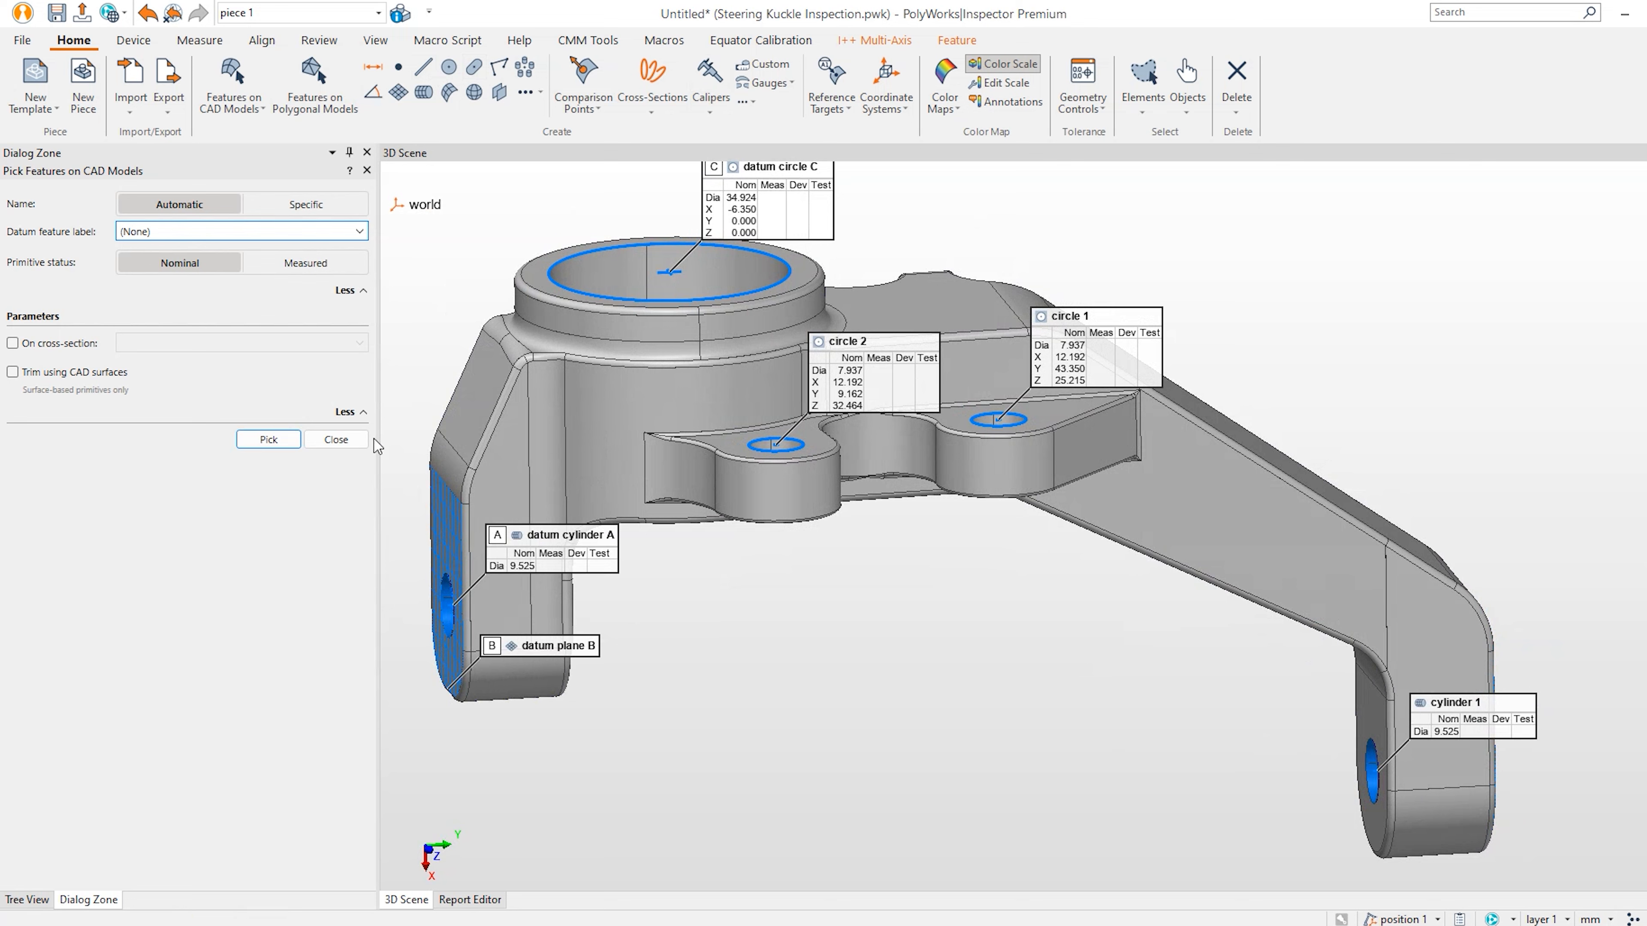
click(364, 441)
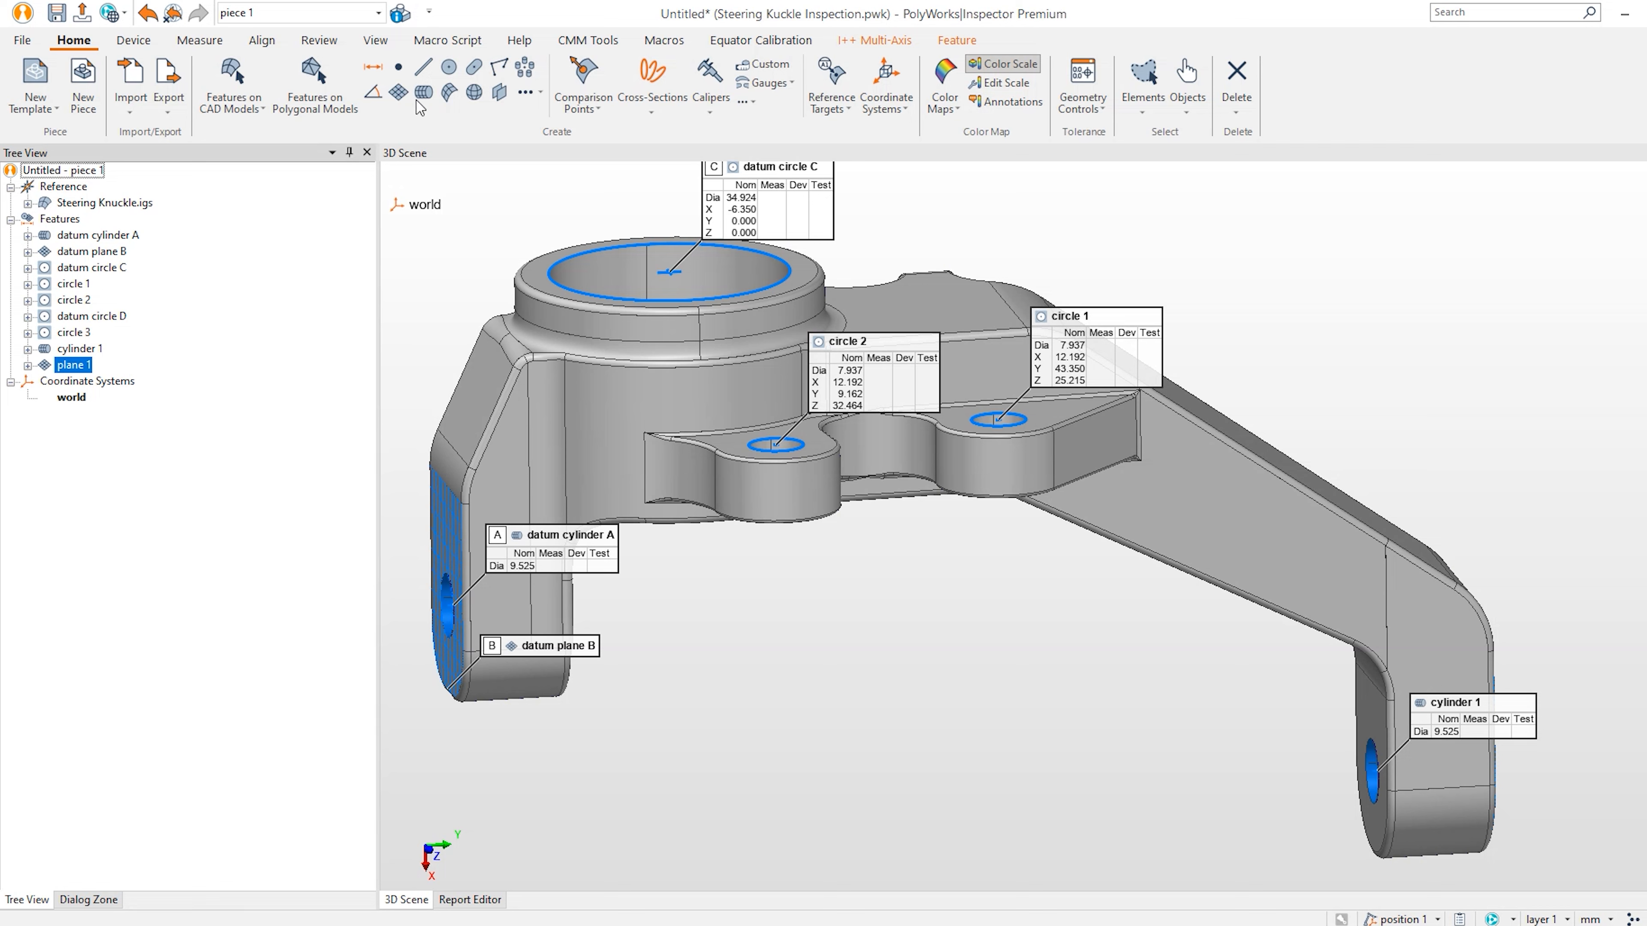
click(402, 93)
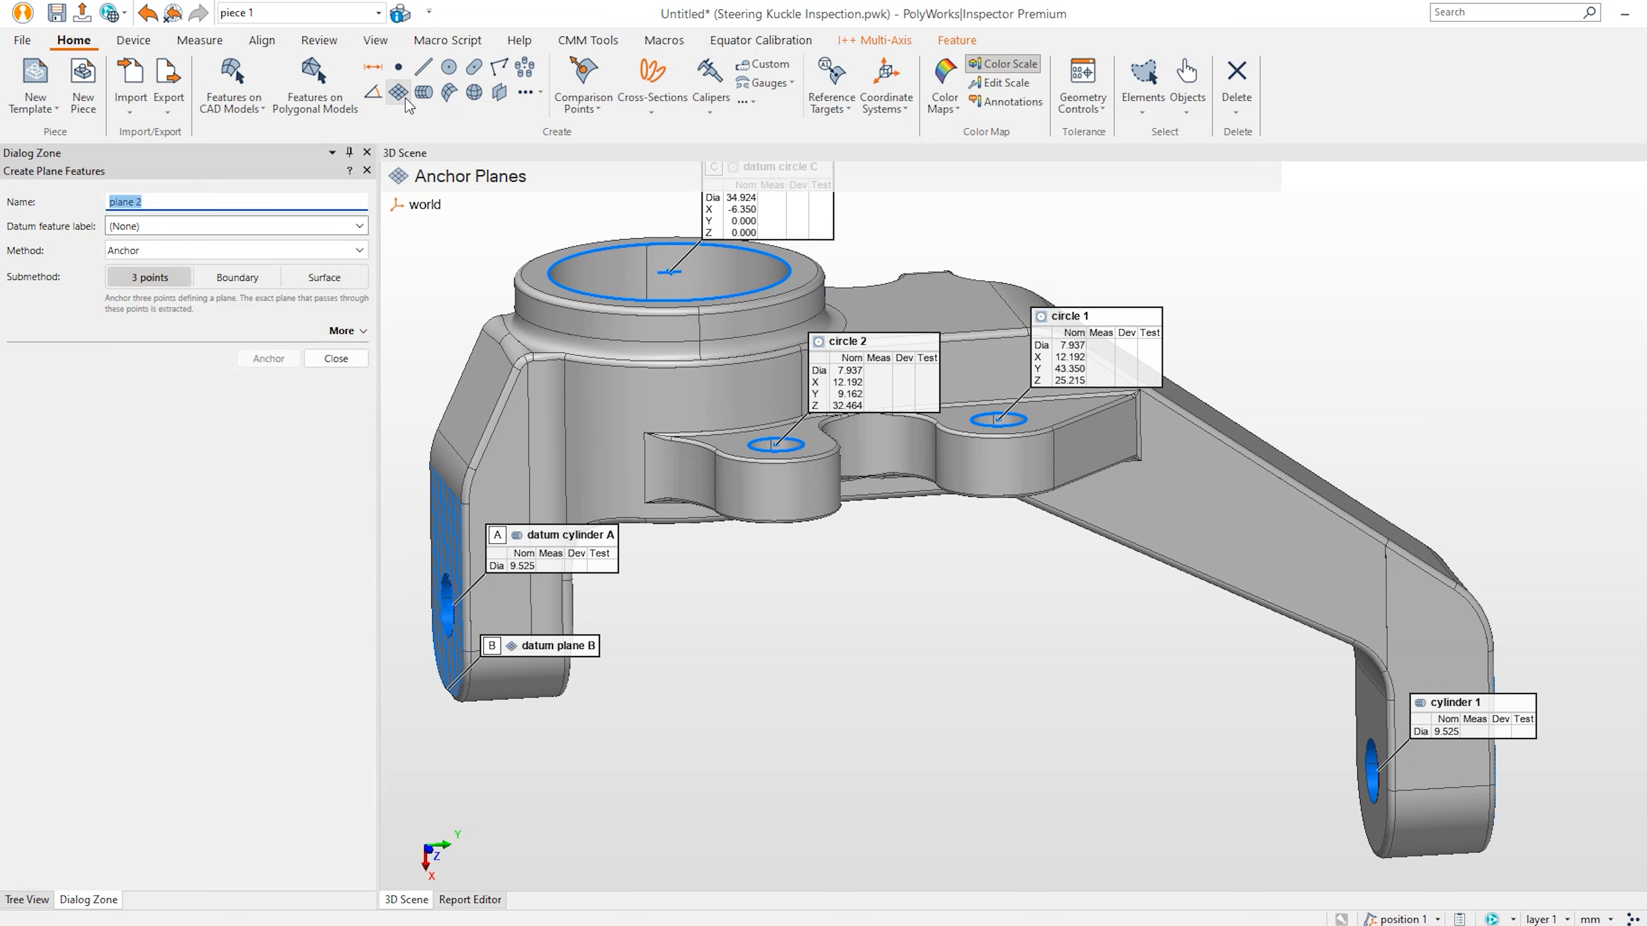
click(314, 251)
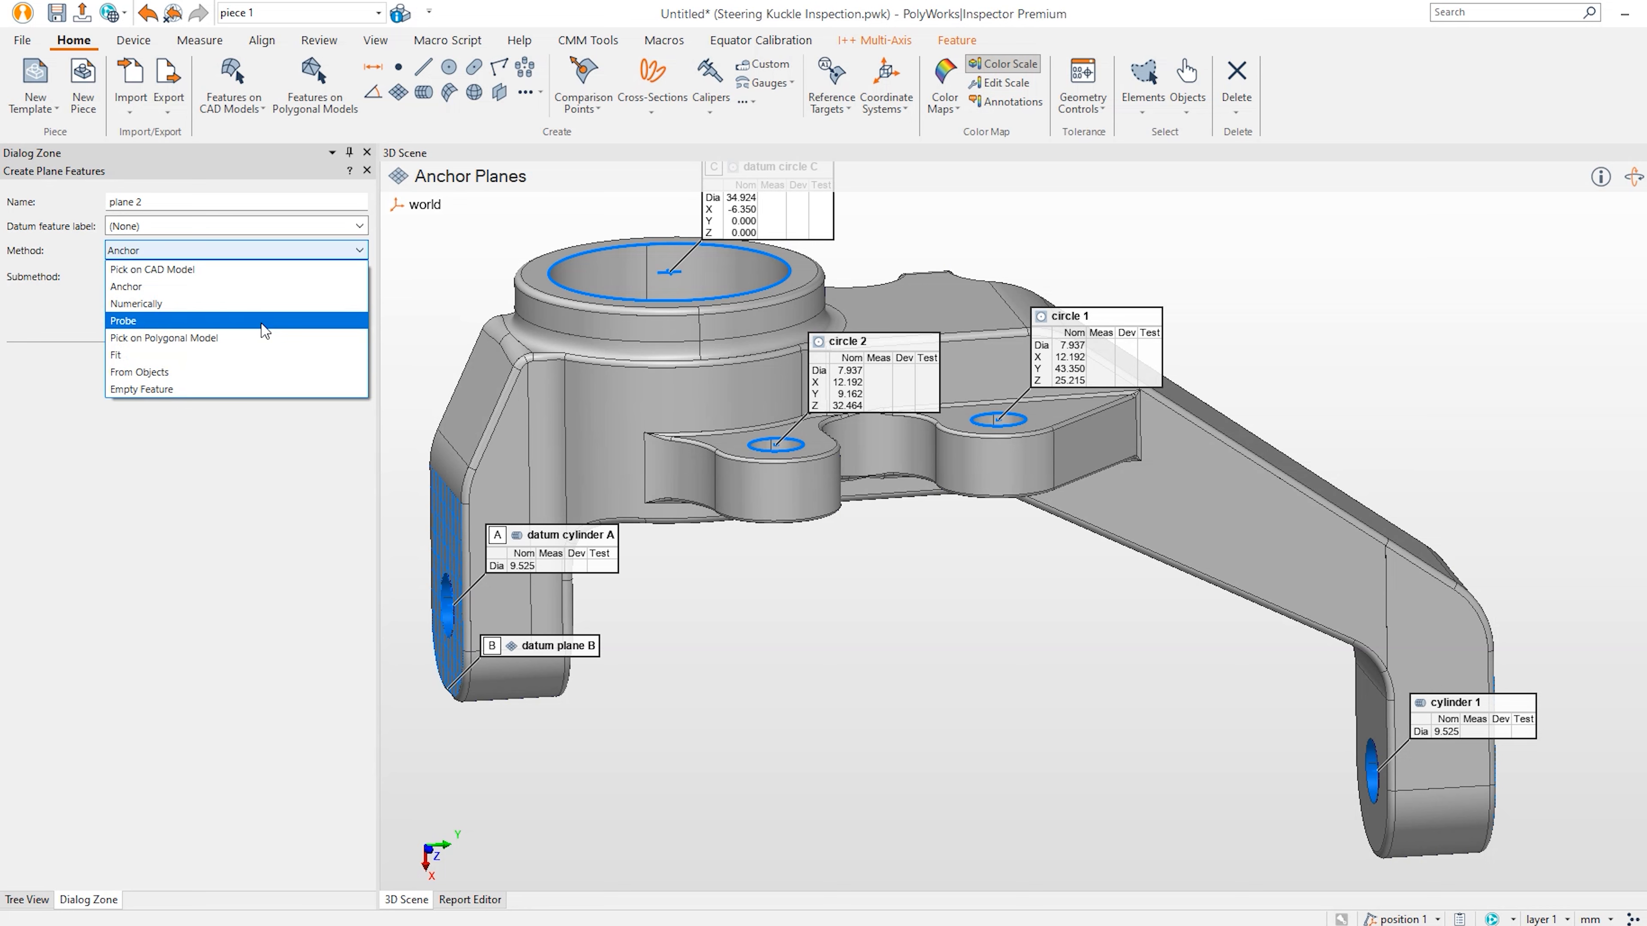
click(214, 486)
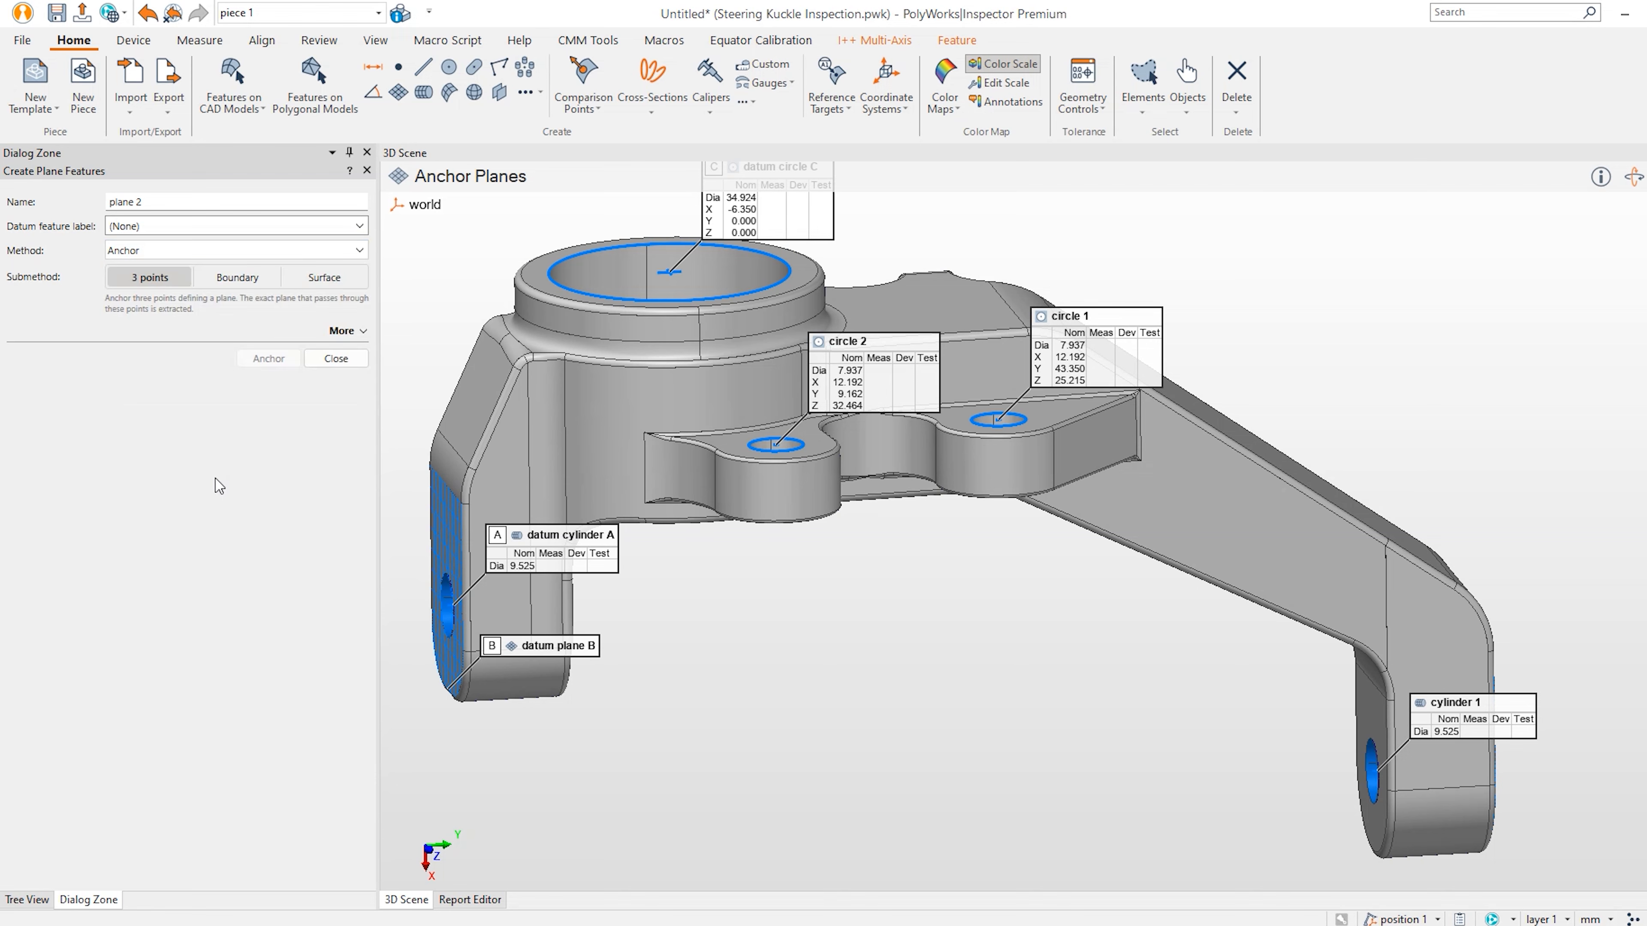
click(337, 360)
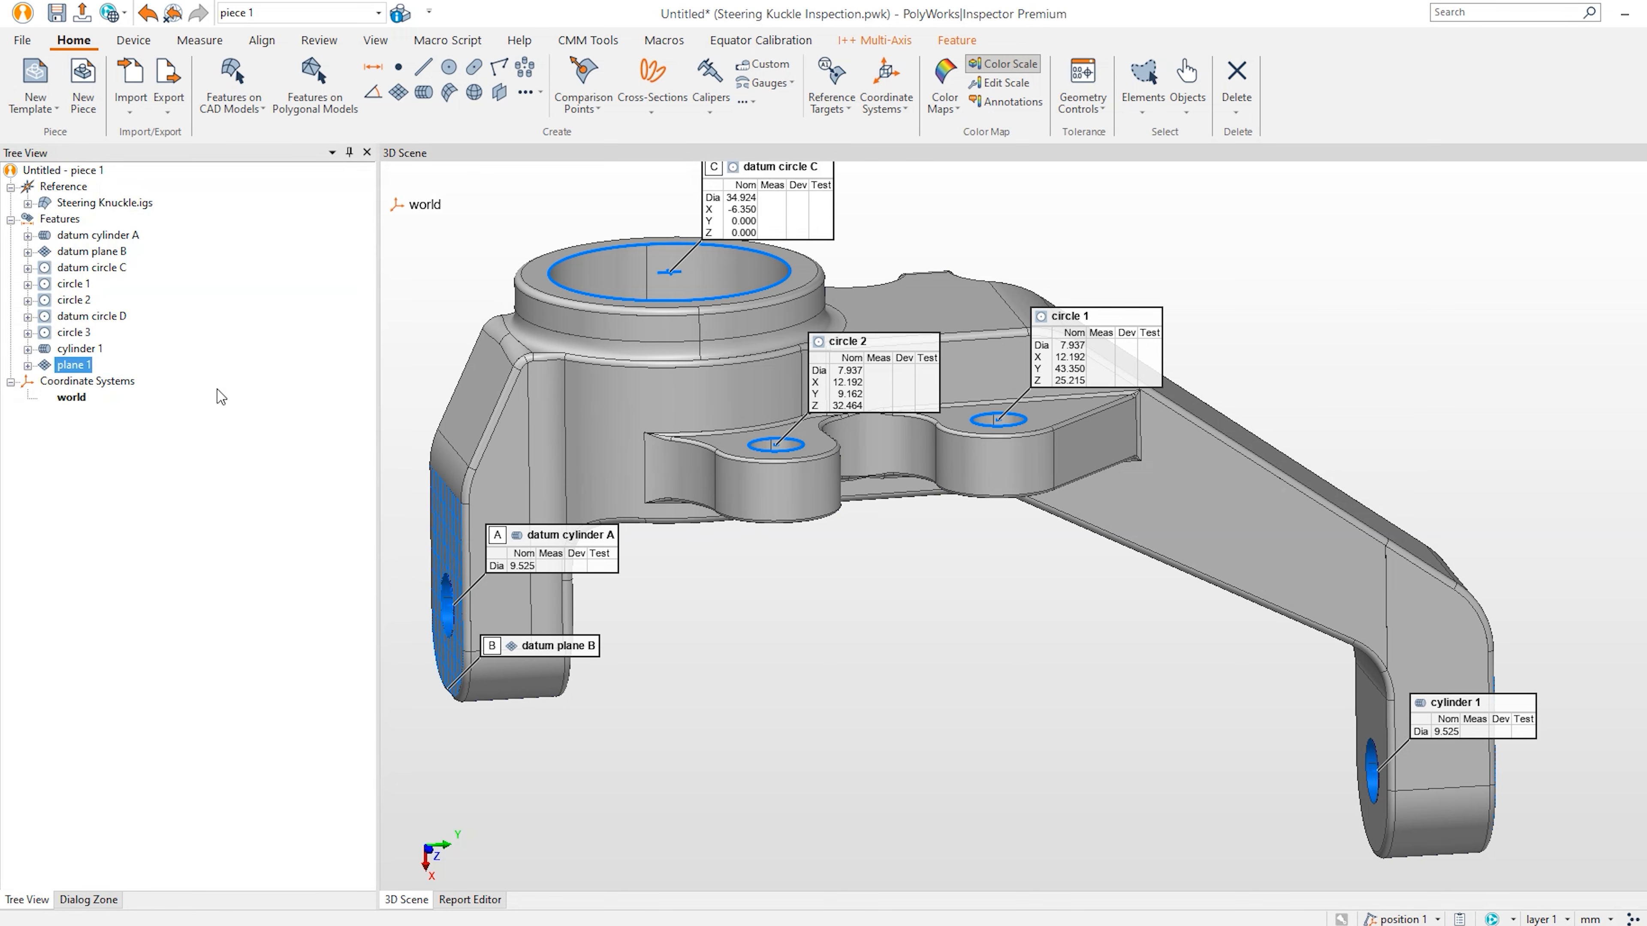
scroll(1089, 549, down, 3)
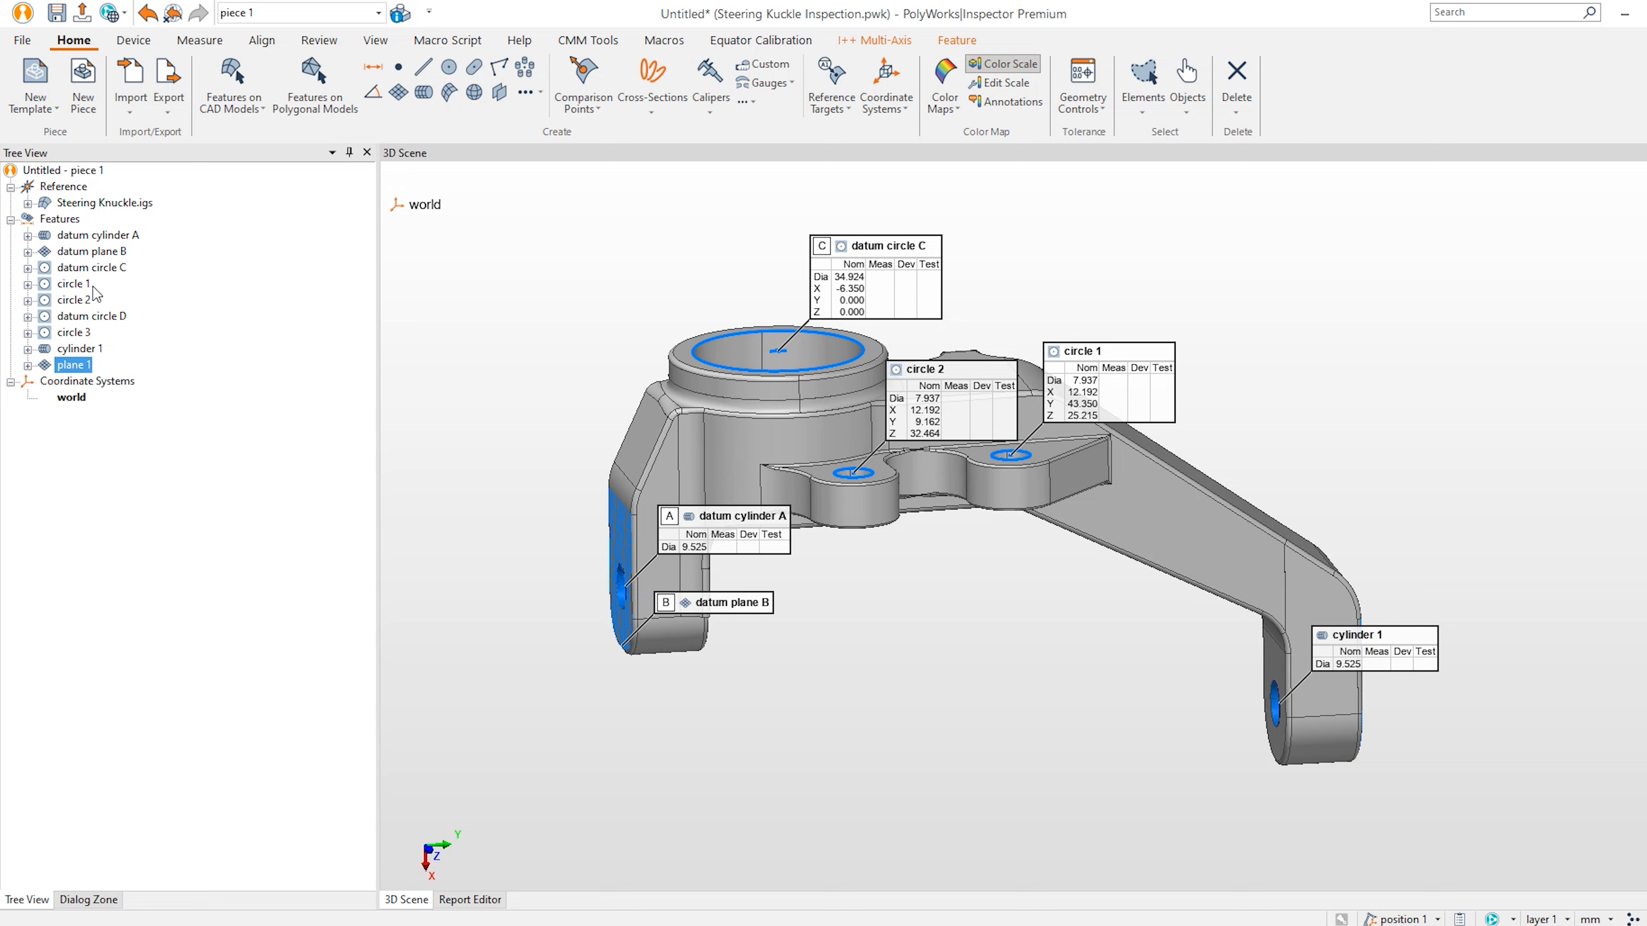
ctrl+click(94, 255)
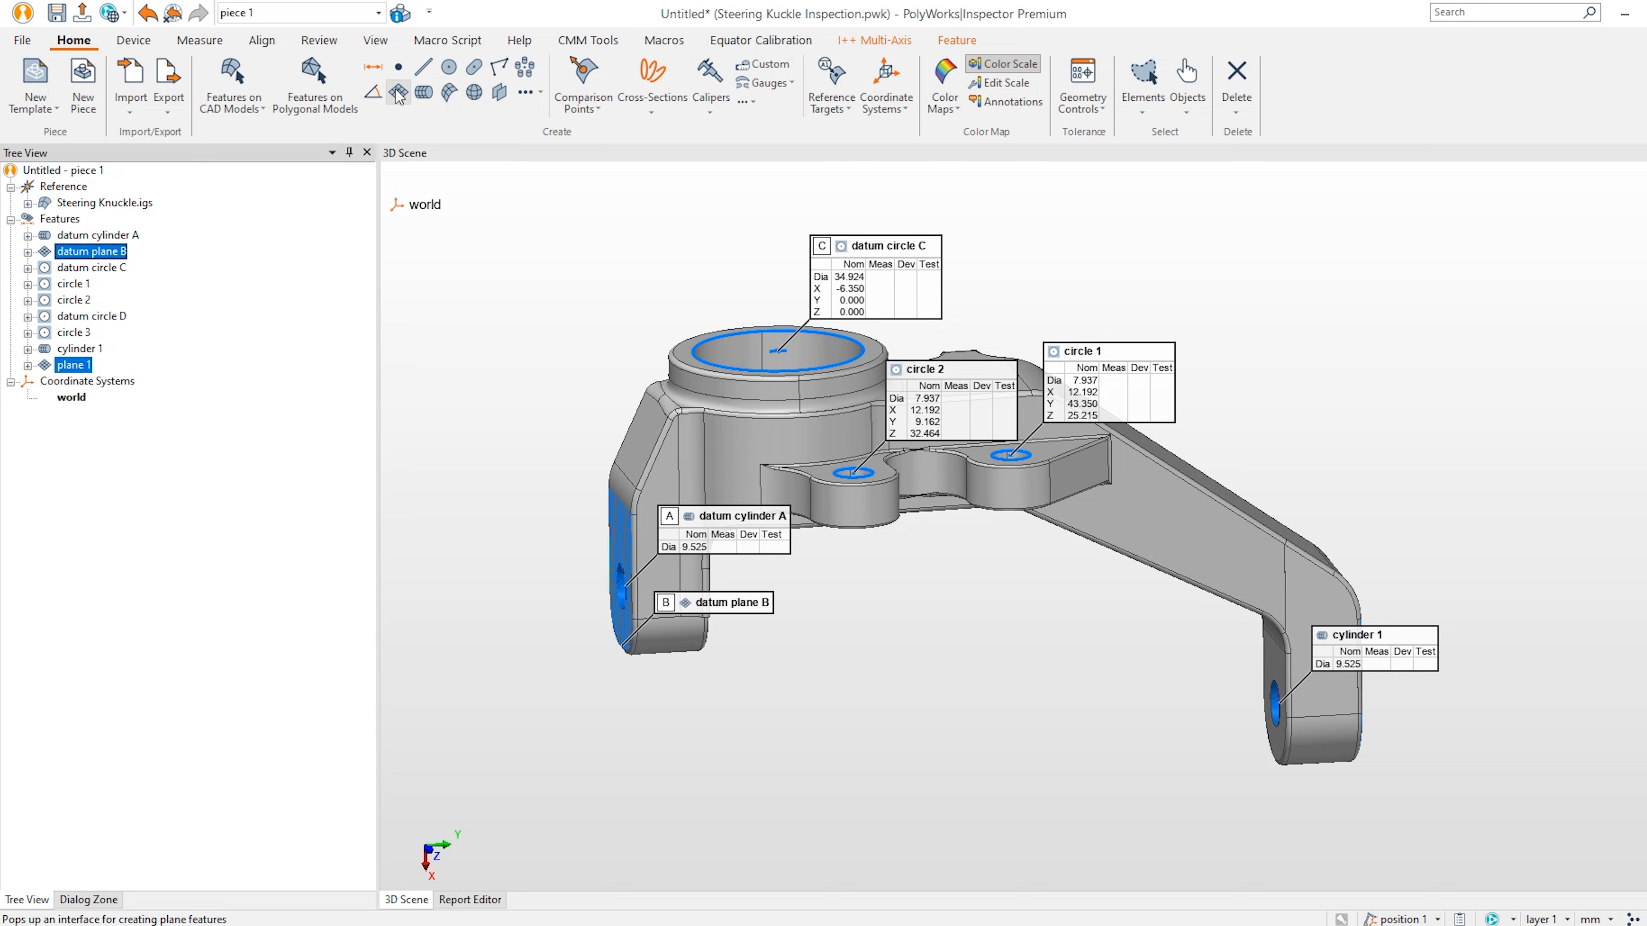
right_click(126, 258)
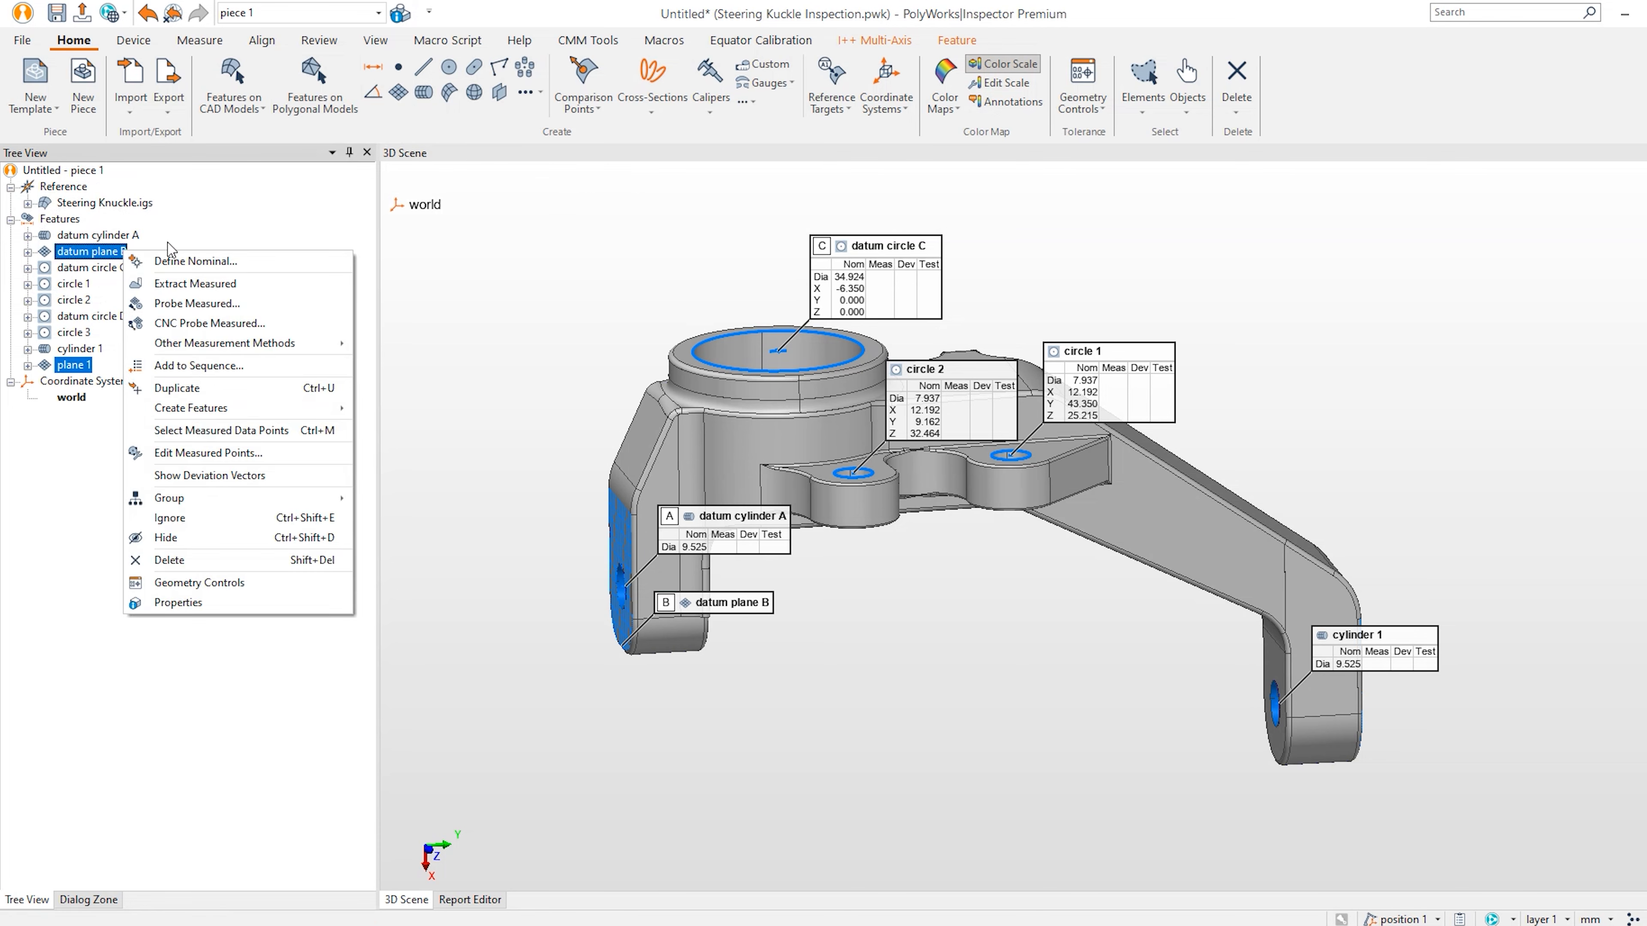
Build plane 2 from datum plane B as an average of planes, then snap to the front view.
mouse_move(176, 415)
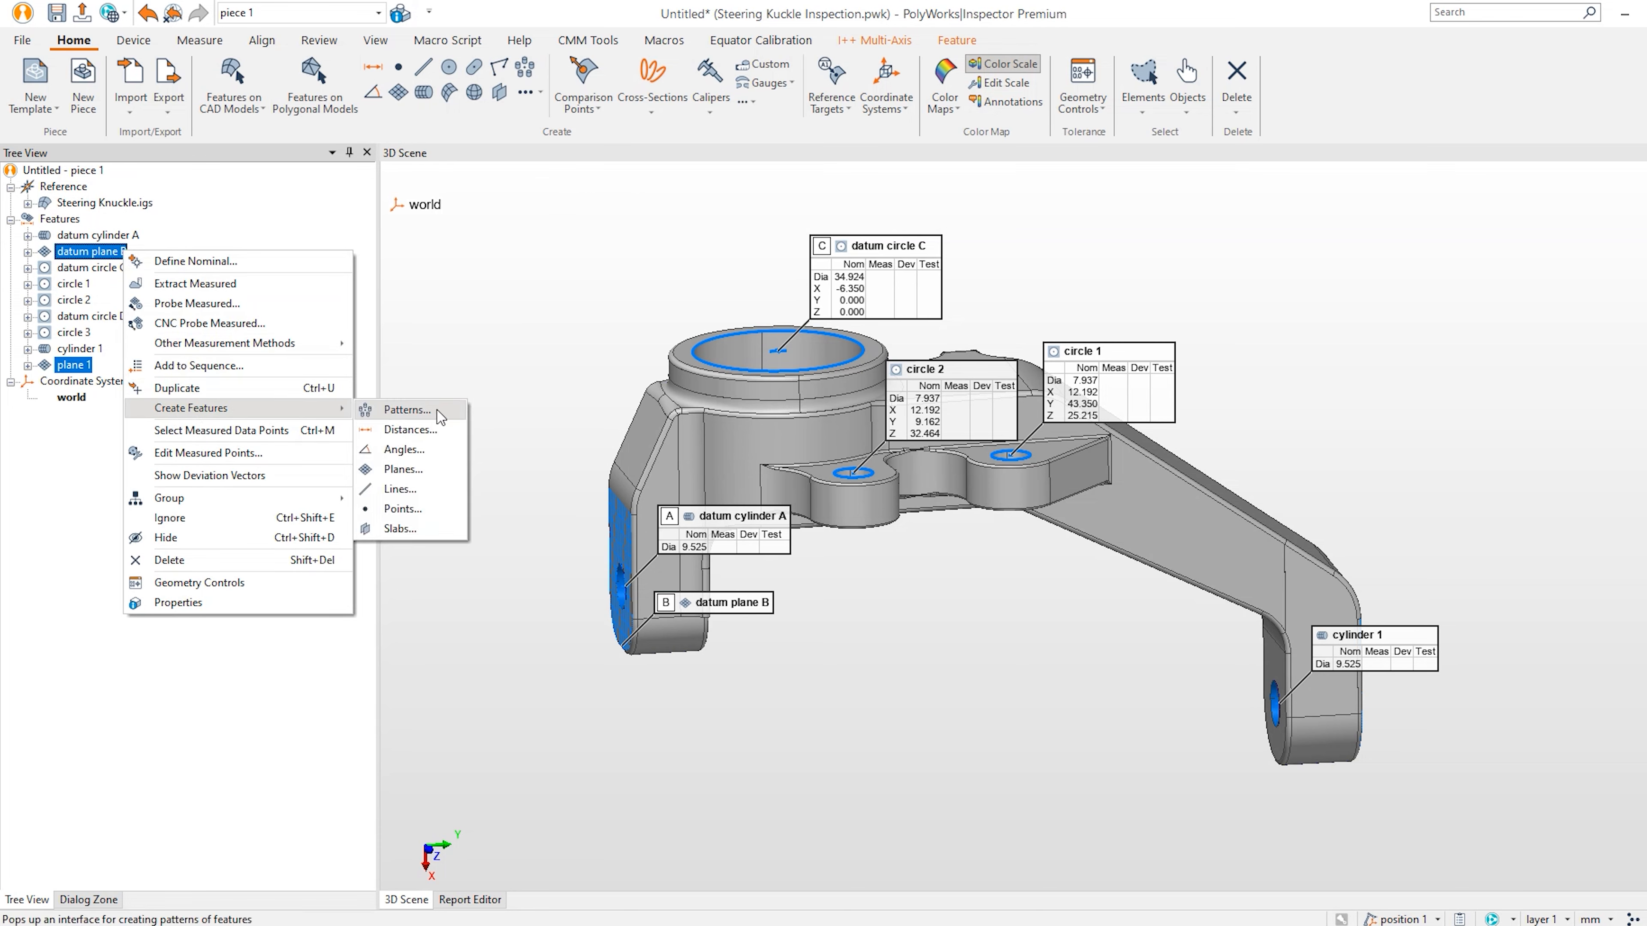
click(403, 470)
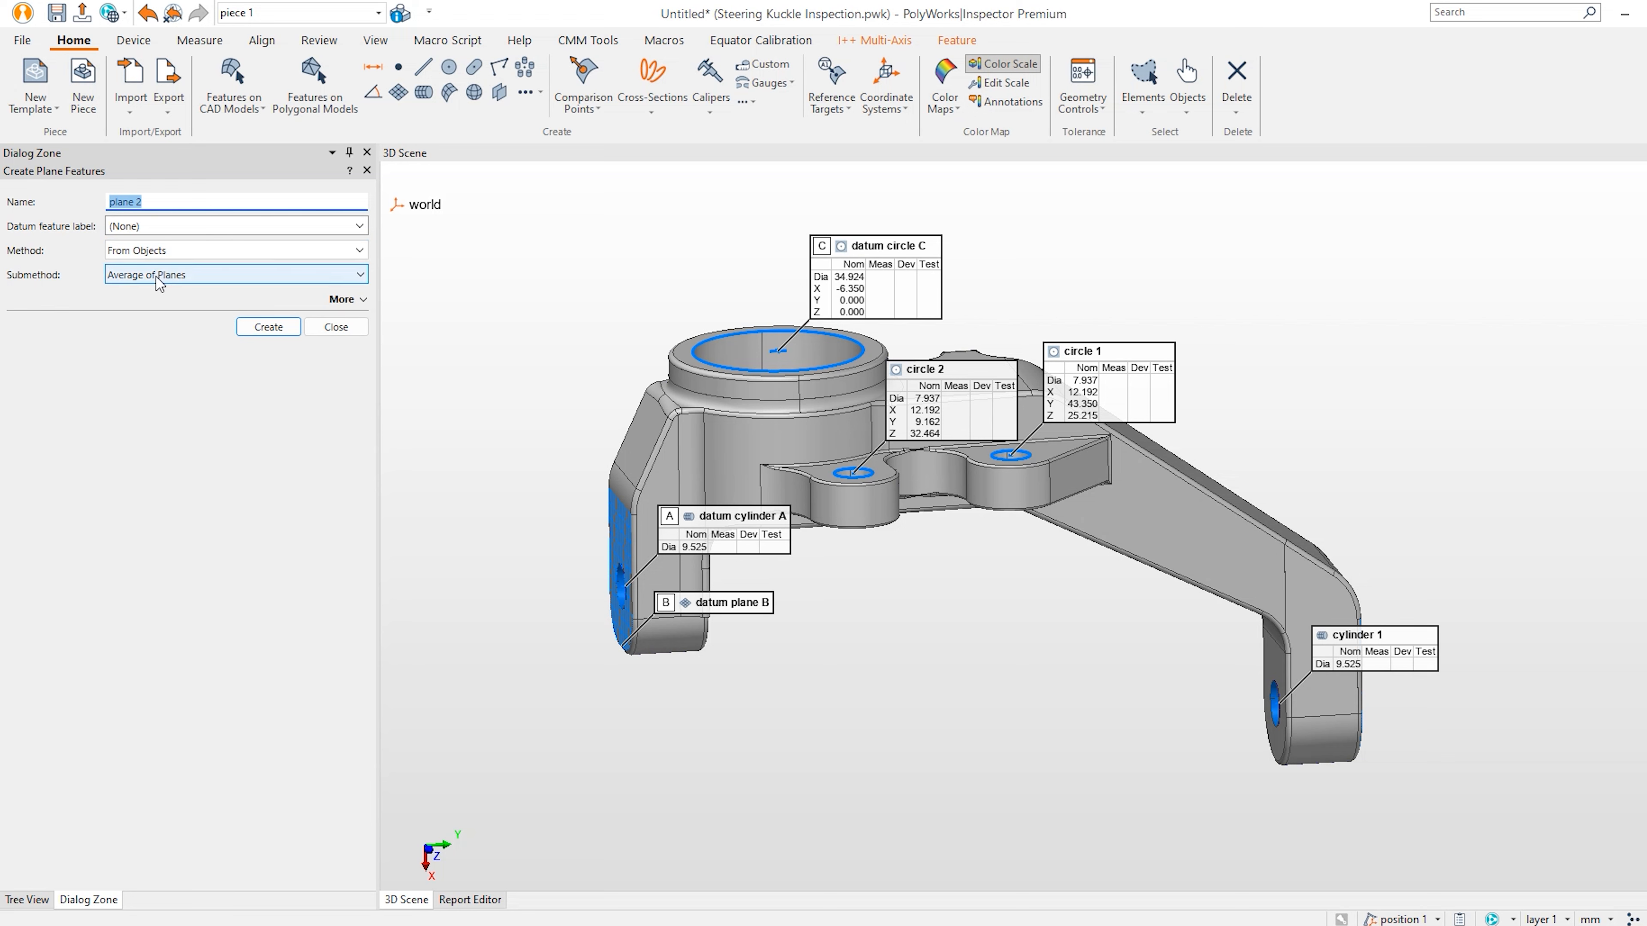
click(283, 328)
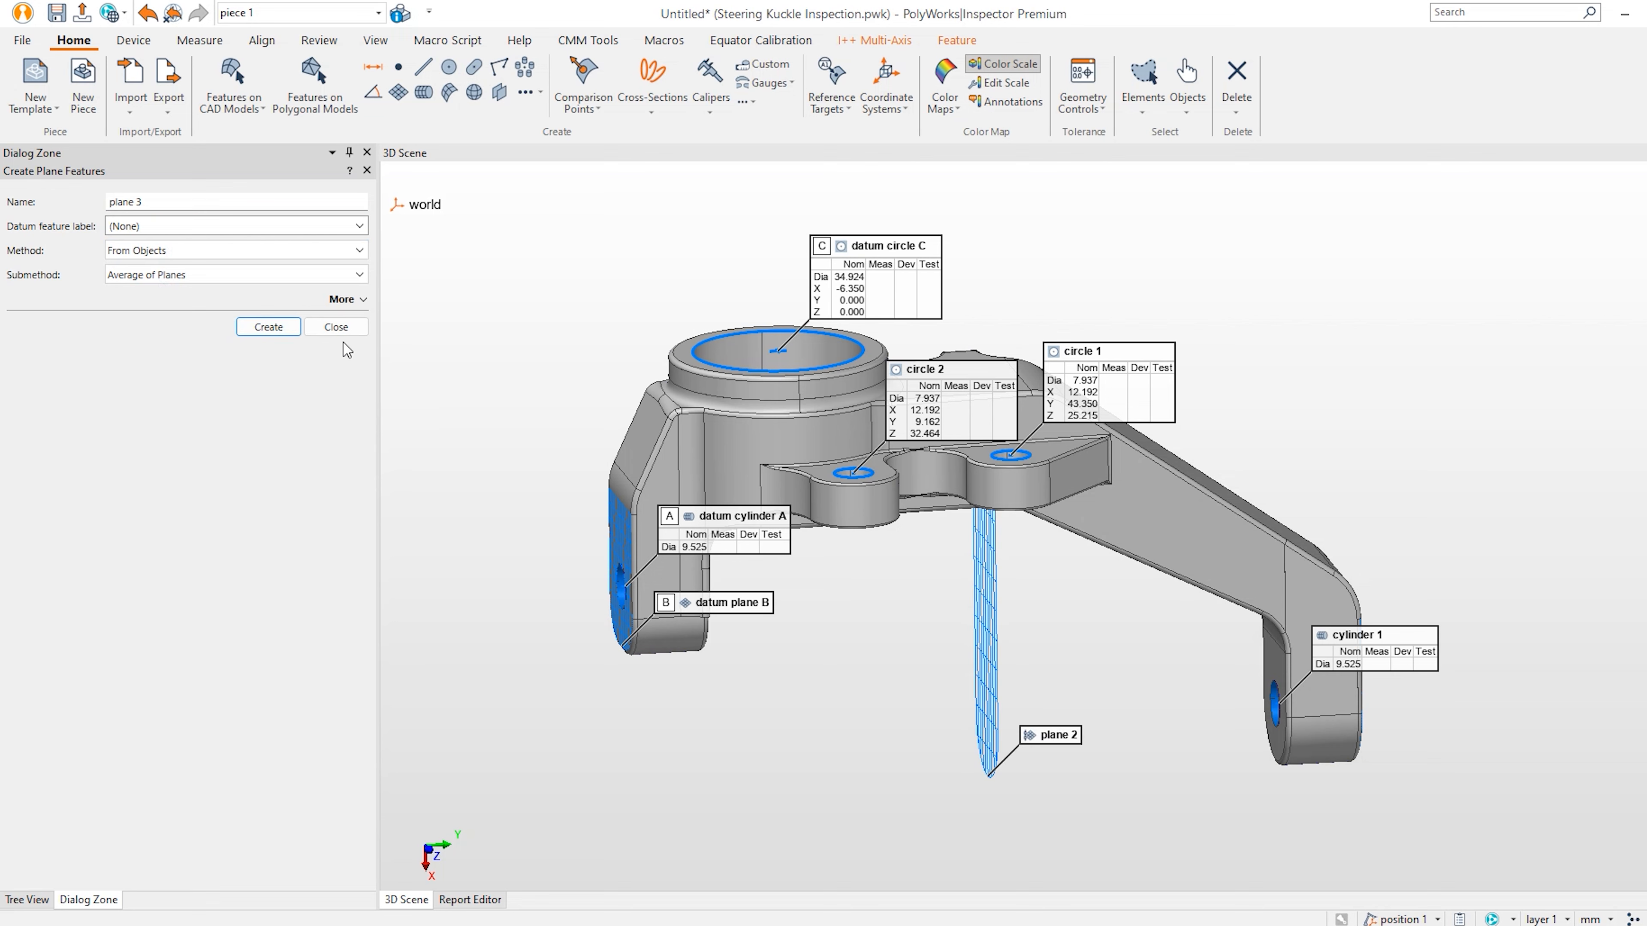
click(337, 329)
click(317, 508)
mouse_move(755, 493)
mouse_down()
mouse_move(702, 526)
mouse_move(641, 771)
mouse_up()
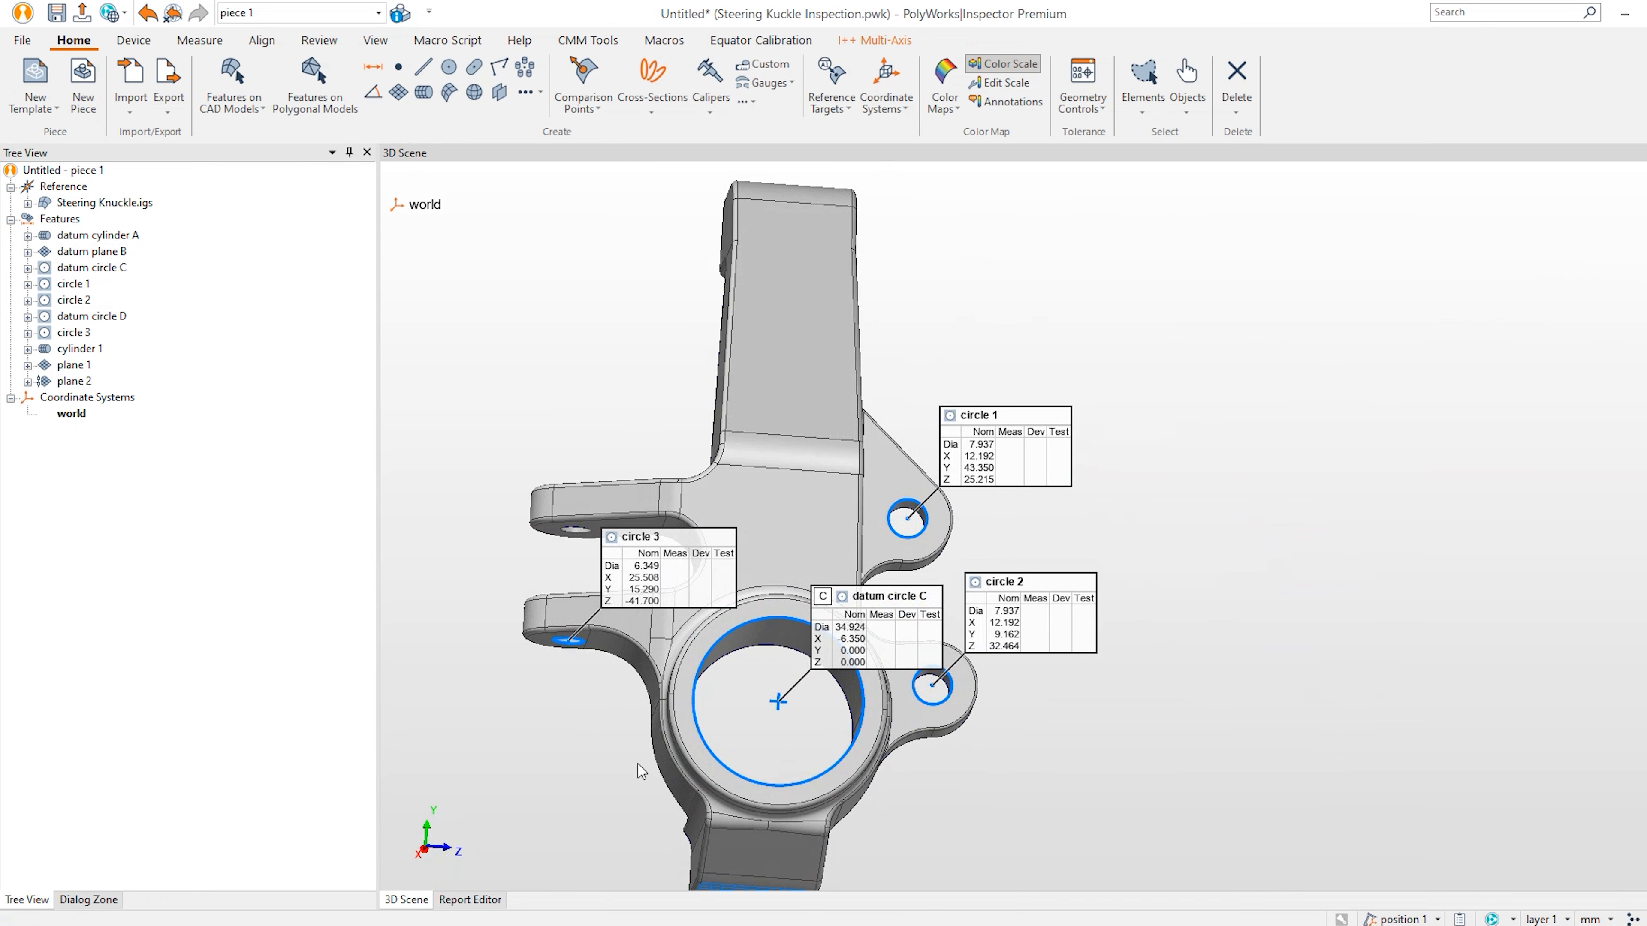
click(431, 844)
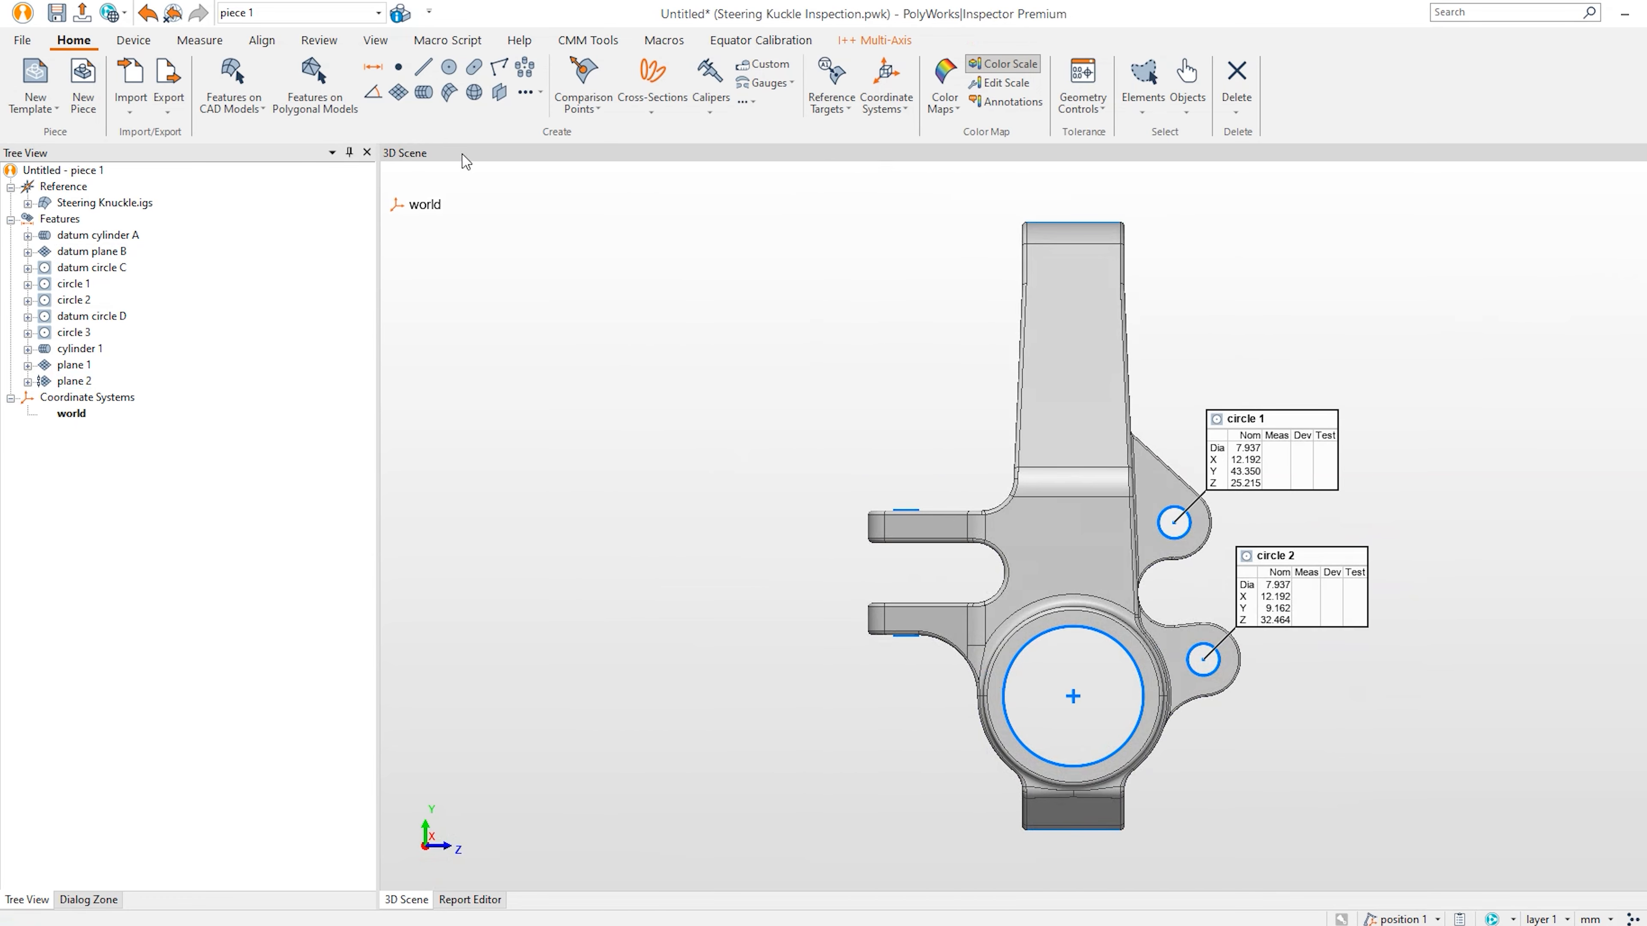
Add distances from circle 1 to circle 2, datum circle C to circle 2, and datum circle C to circle 1.
click(372, 66)
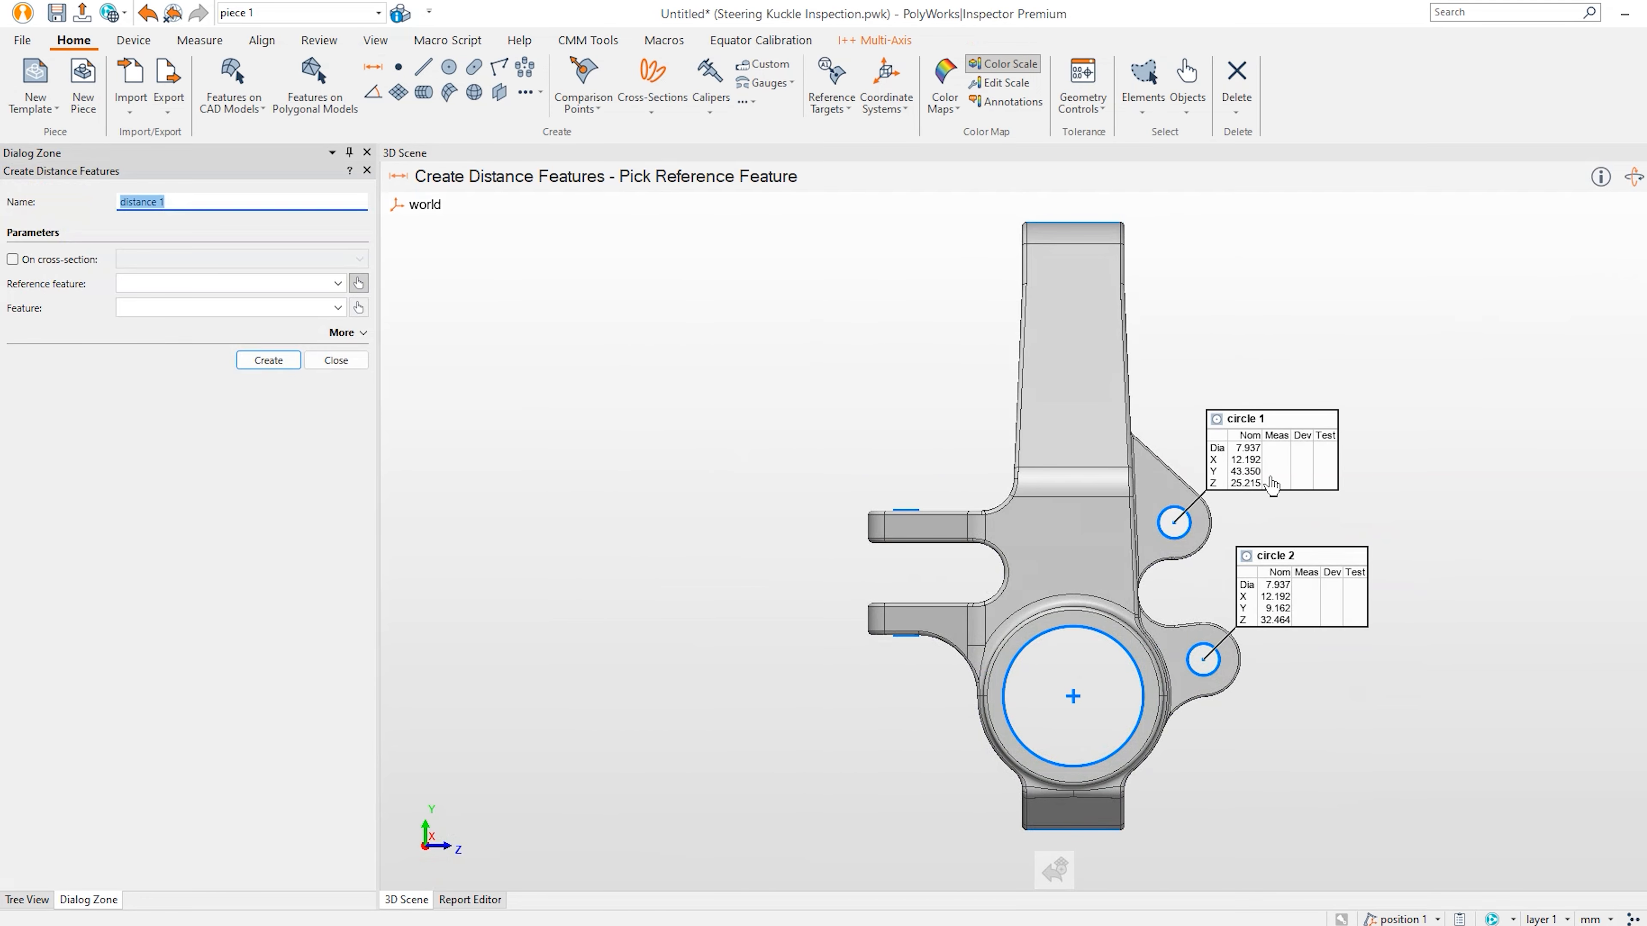
click(1191, 553)
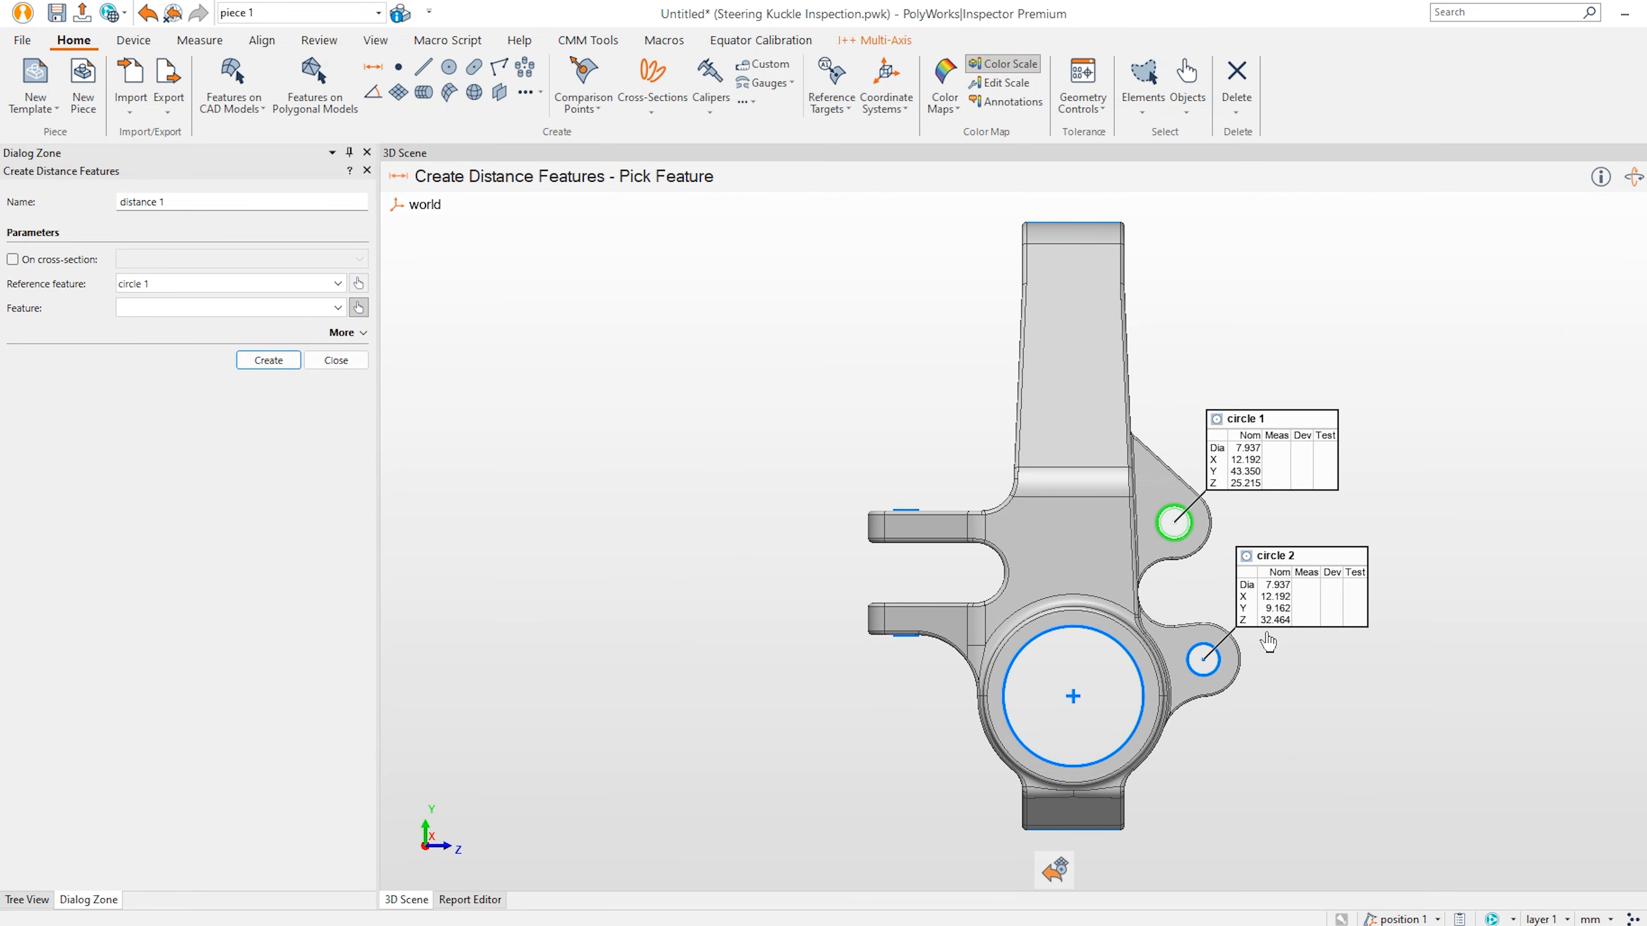
click(1214, 673)
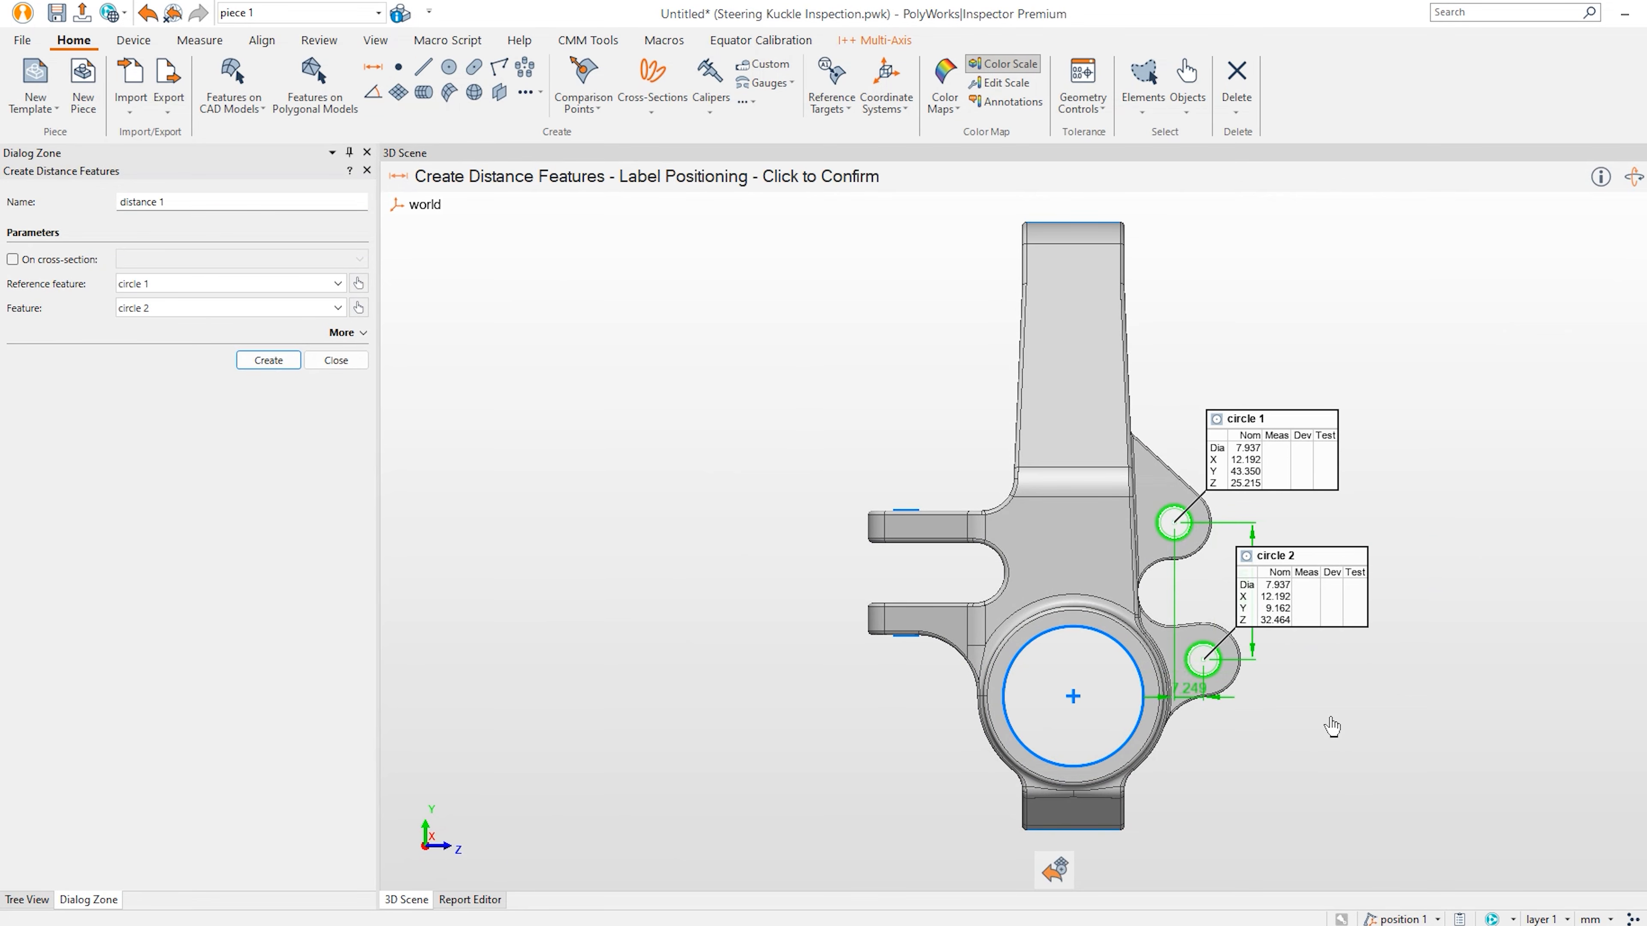
click(1436, 812)
click(1110, 772)
click(1198, 681)
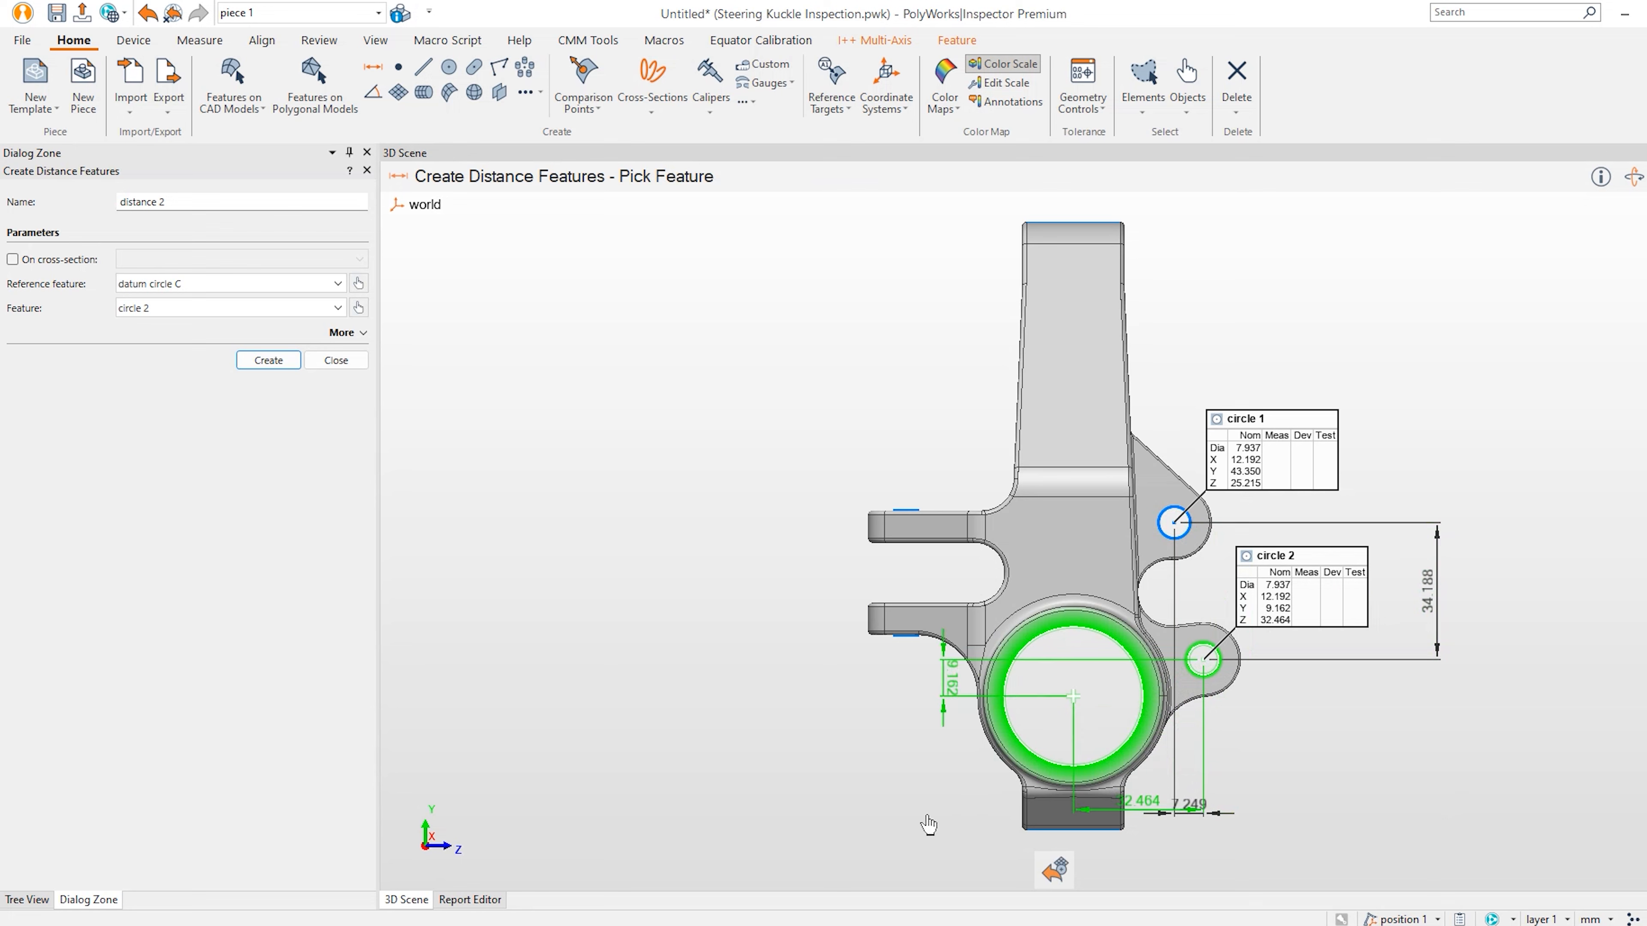
click(858, 871)
click(1000, 725)
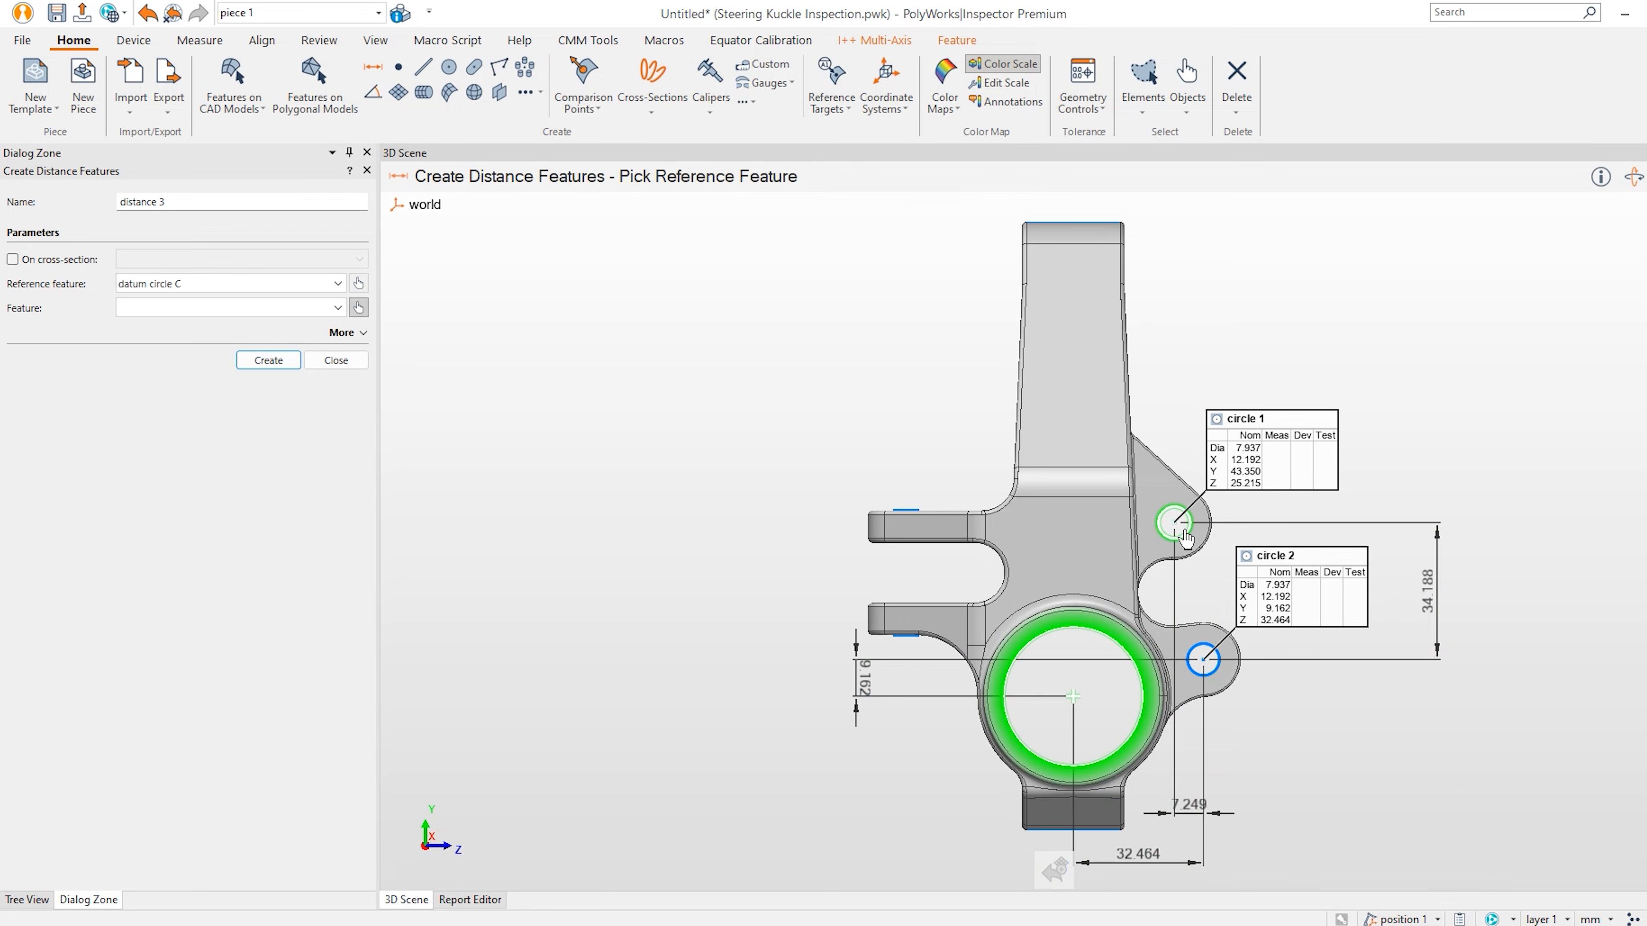
click(1174, 547)
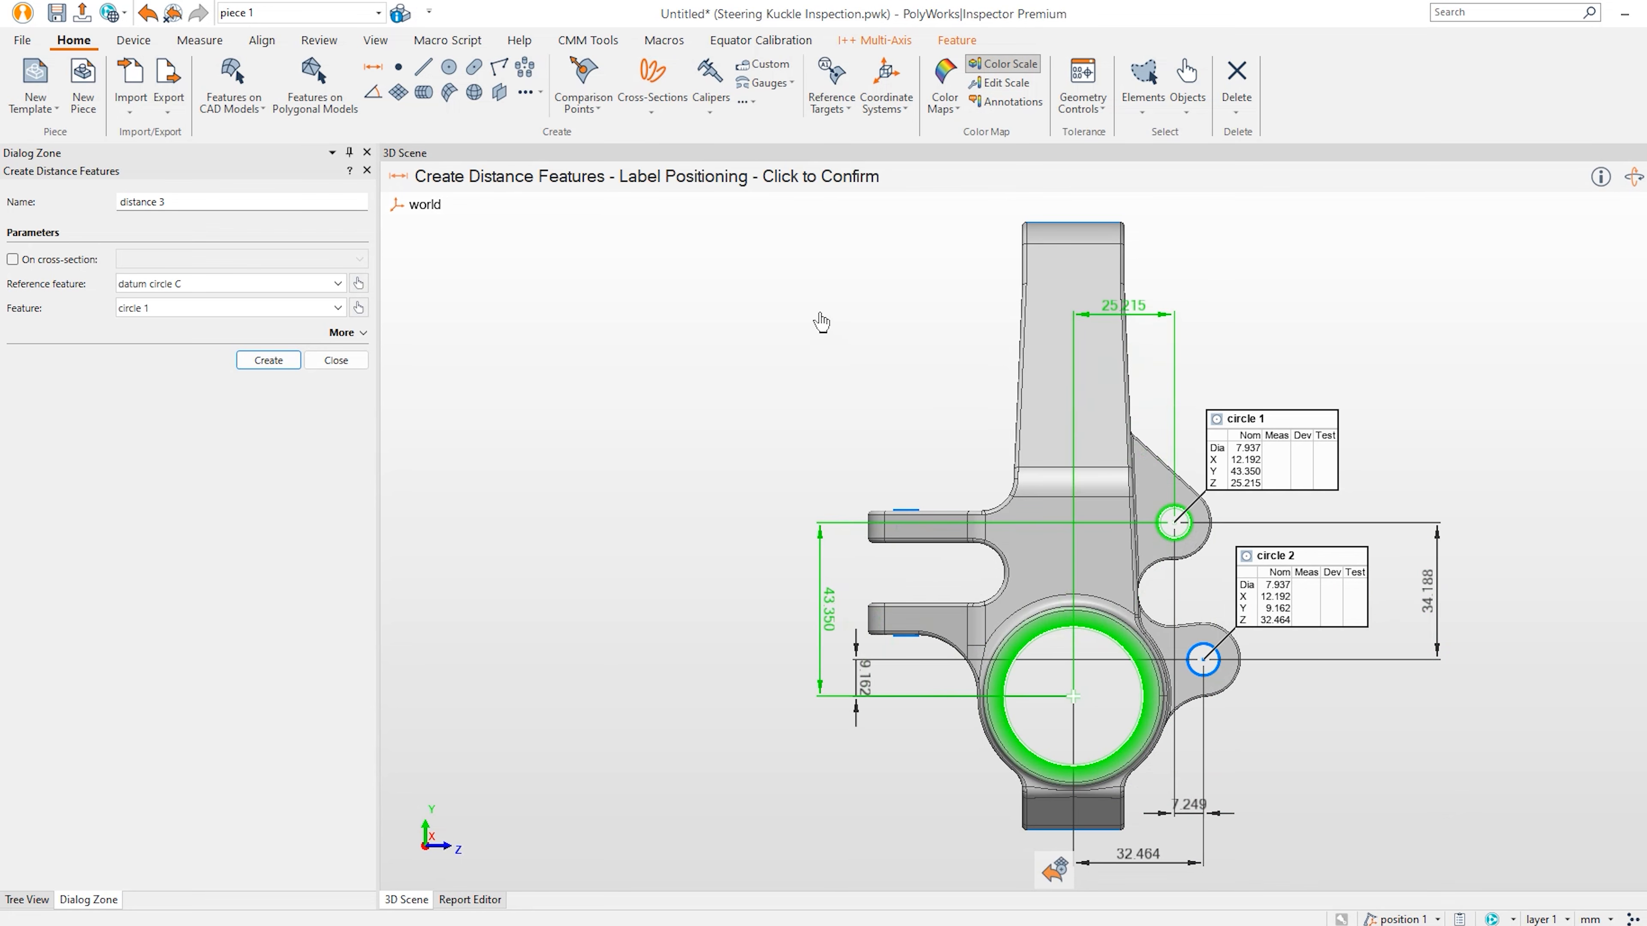
click(781, 539)
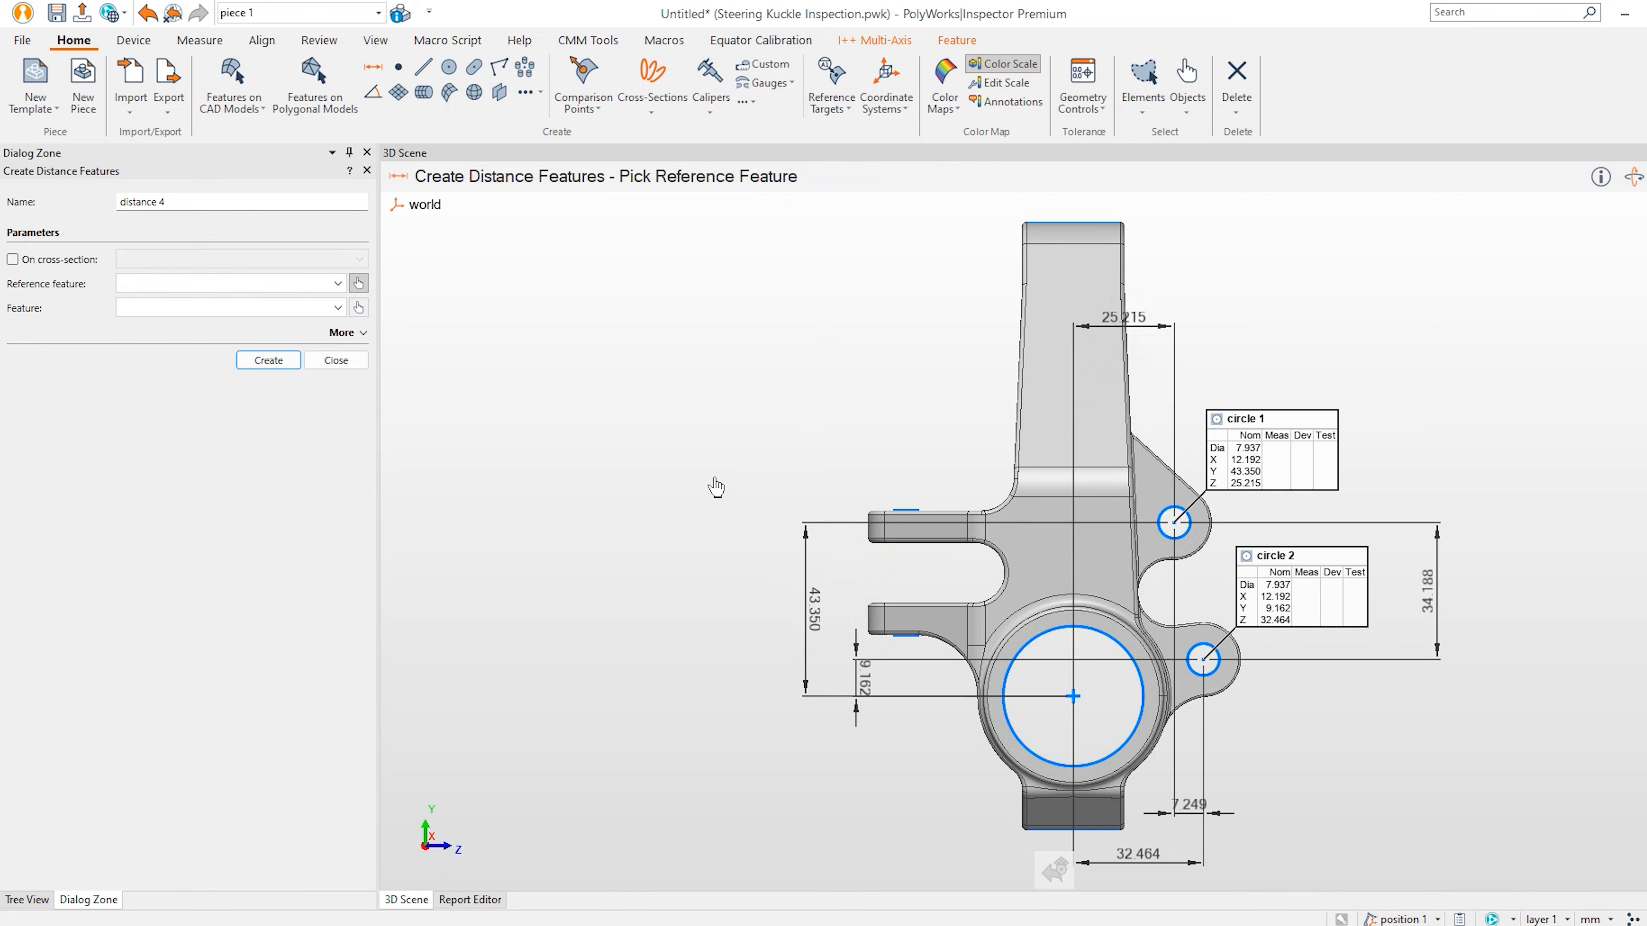
Add the 151.695 distance from datum plane B to plane 1 and 32.696 from datum cylinder A to cylinder 1.
mouse_move(875, 532)
middle_down()
mouse_move(1055, 650)
mouse_move(1082, 533)
mouse_move(943, 538)
mouse_move(1057, 554)
mouse_move(875, 515)
middle_up()
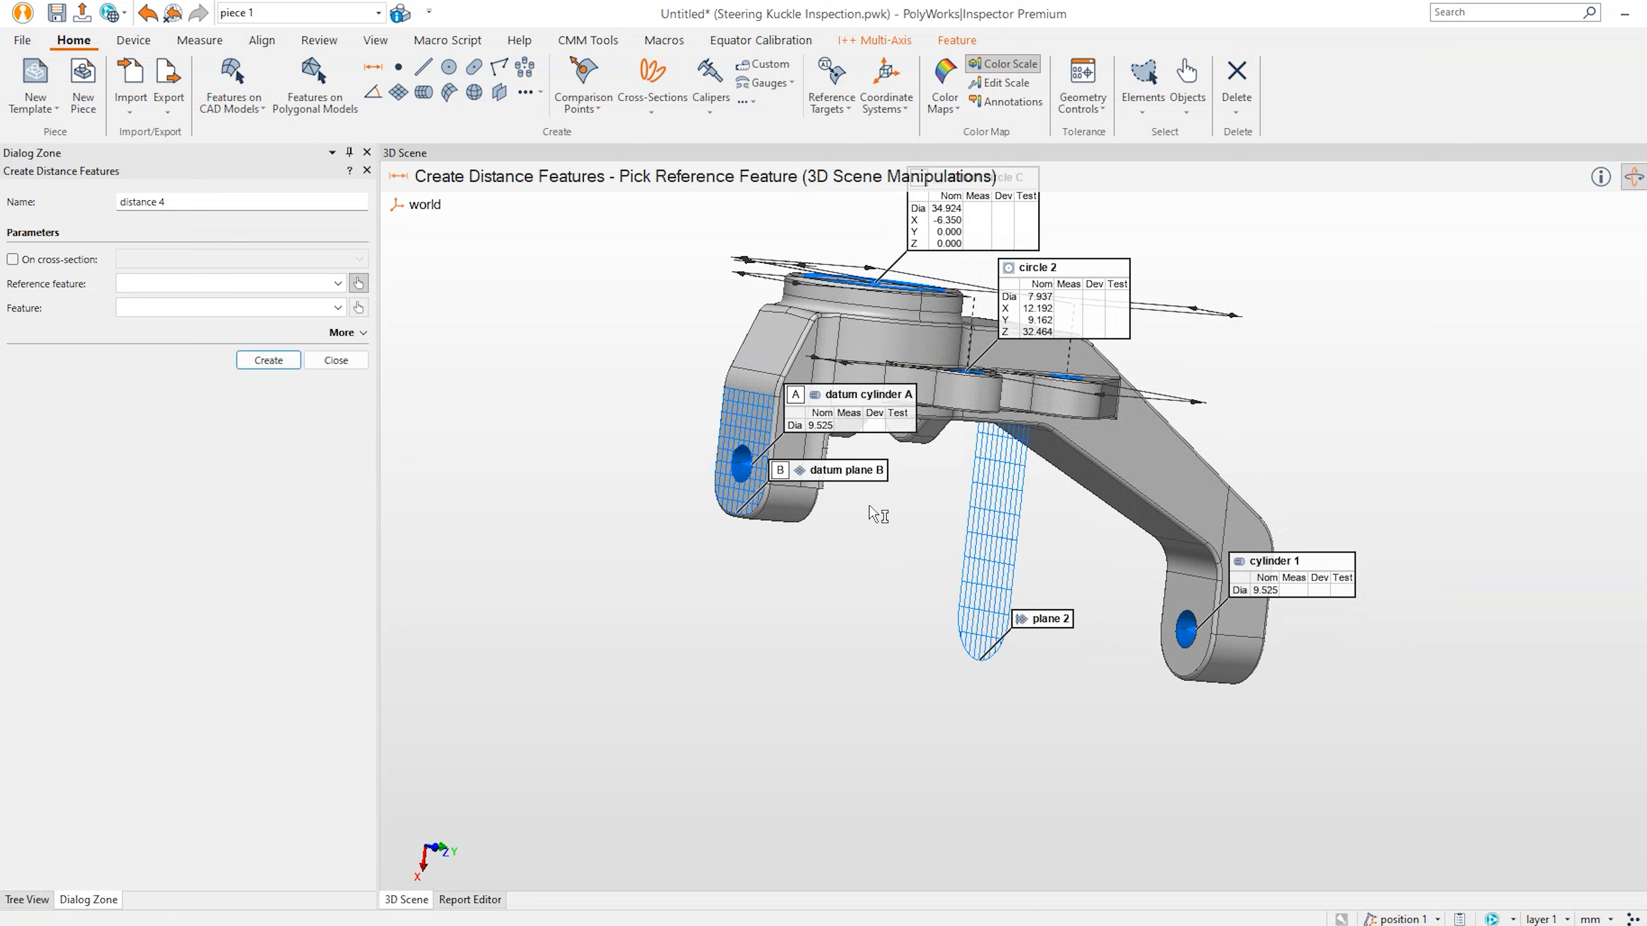
click(754, 432)
middle_drag(758, 435, 1206, 597)
click(1205, 597)
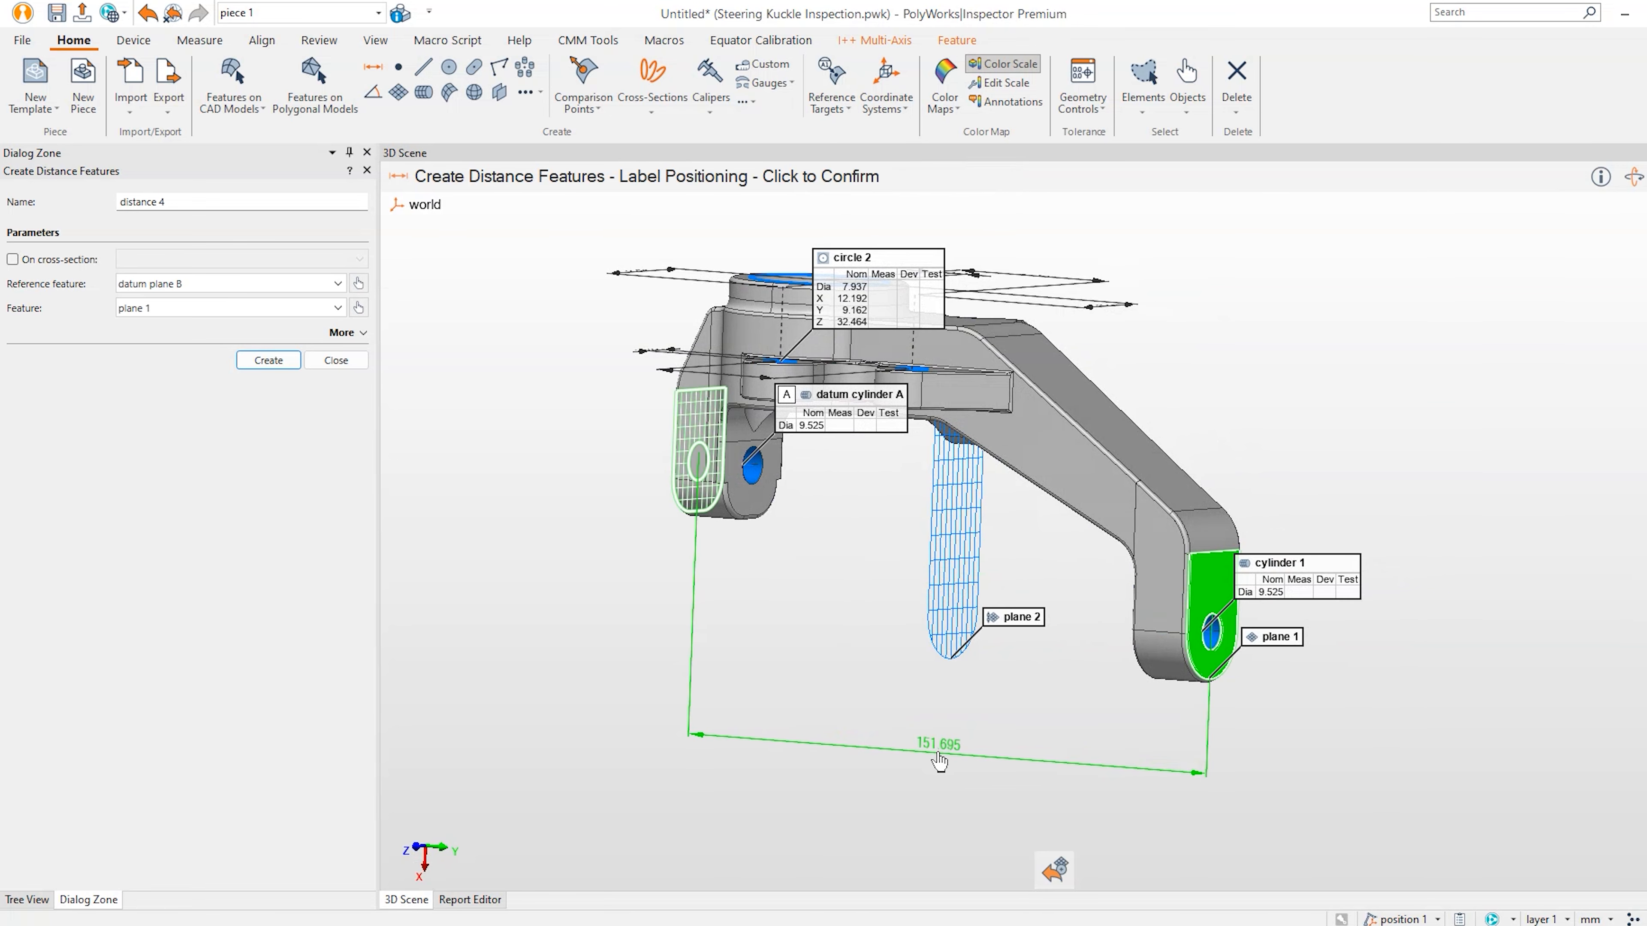
click(946, 756)
click(749, 480)
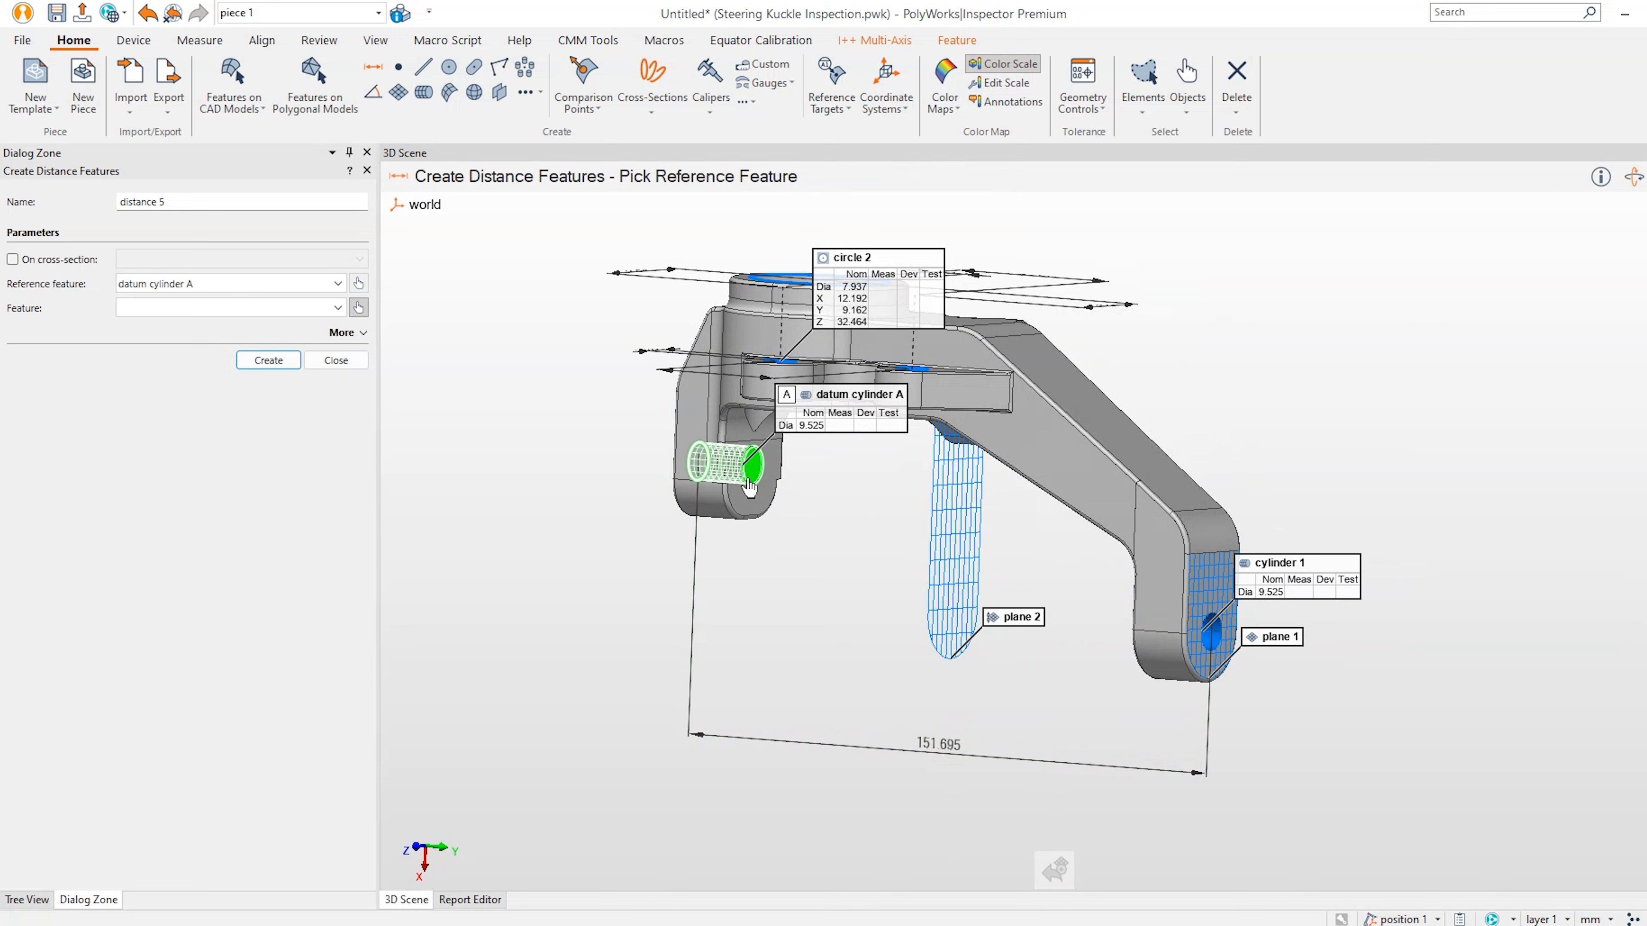
click(1208, 650)
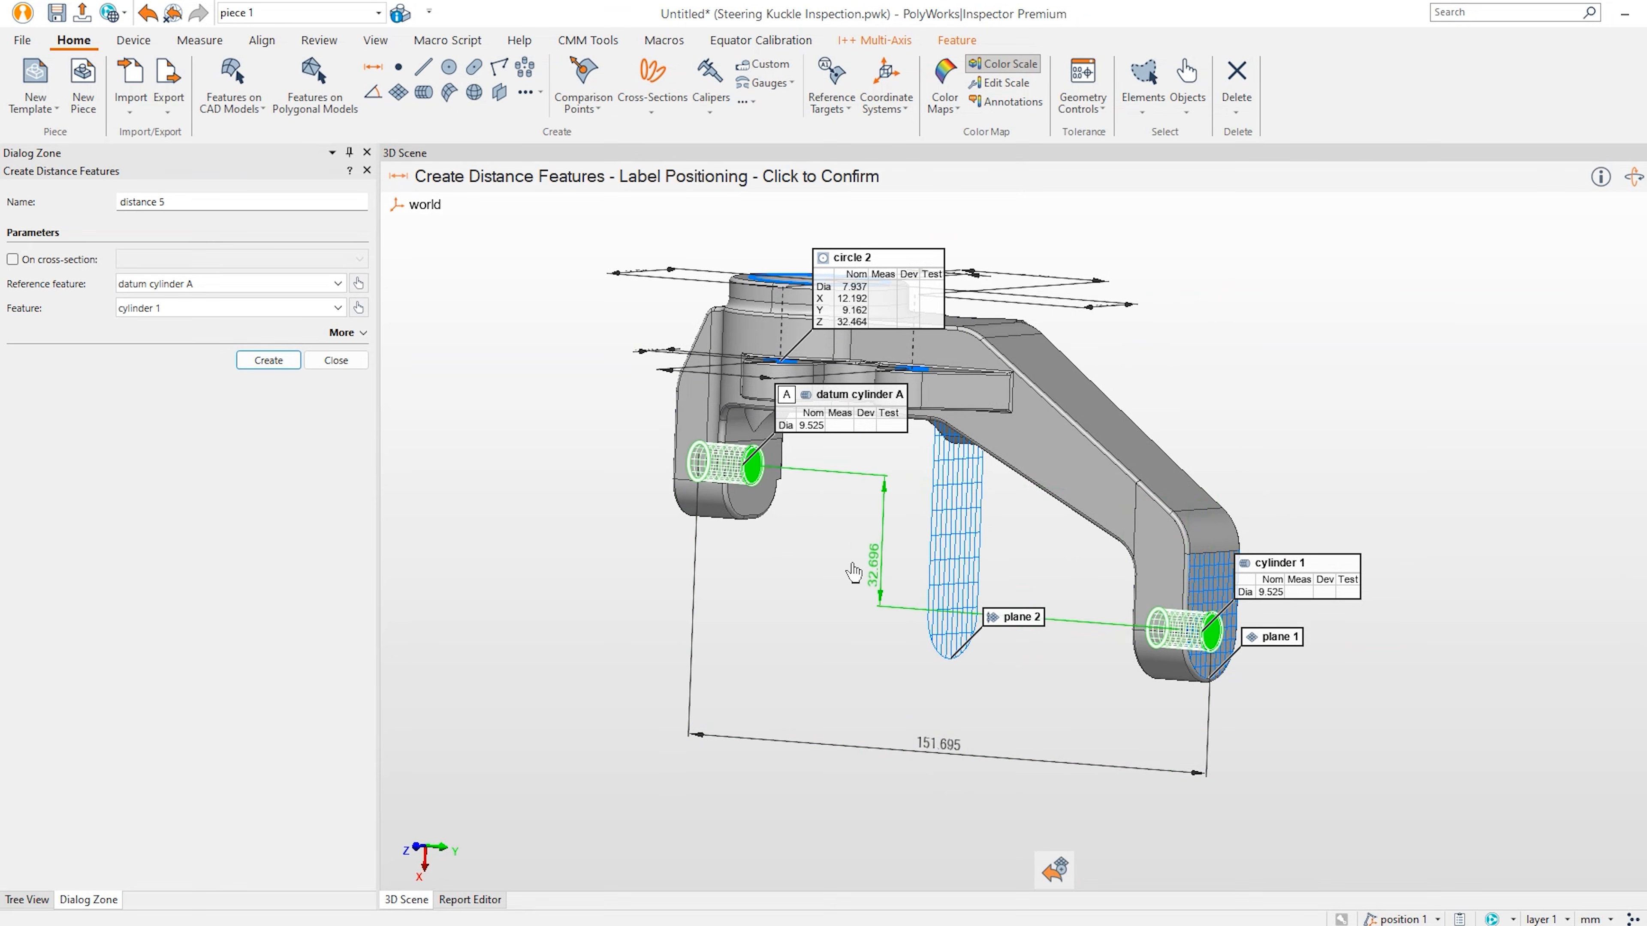
click(584, 529)
drag(876, 653, 945, 653)
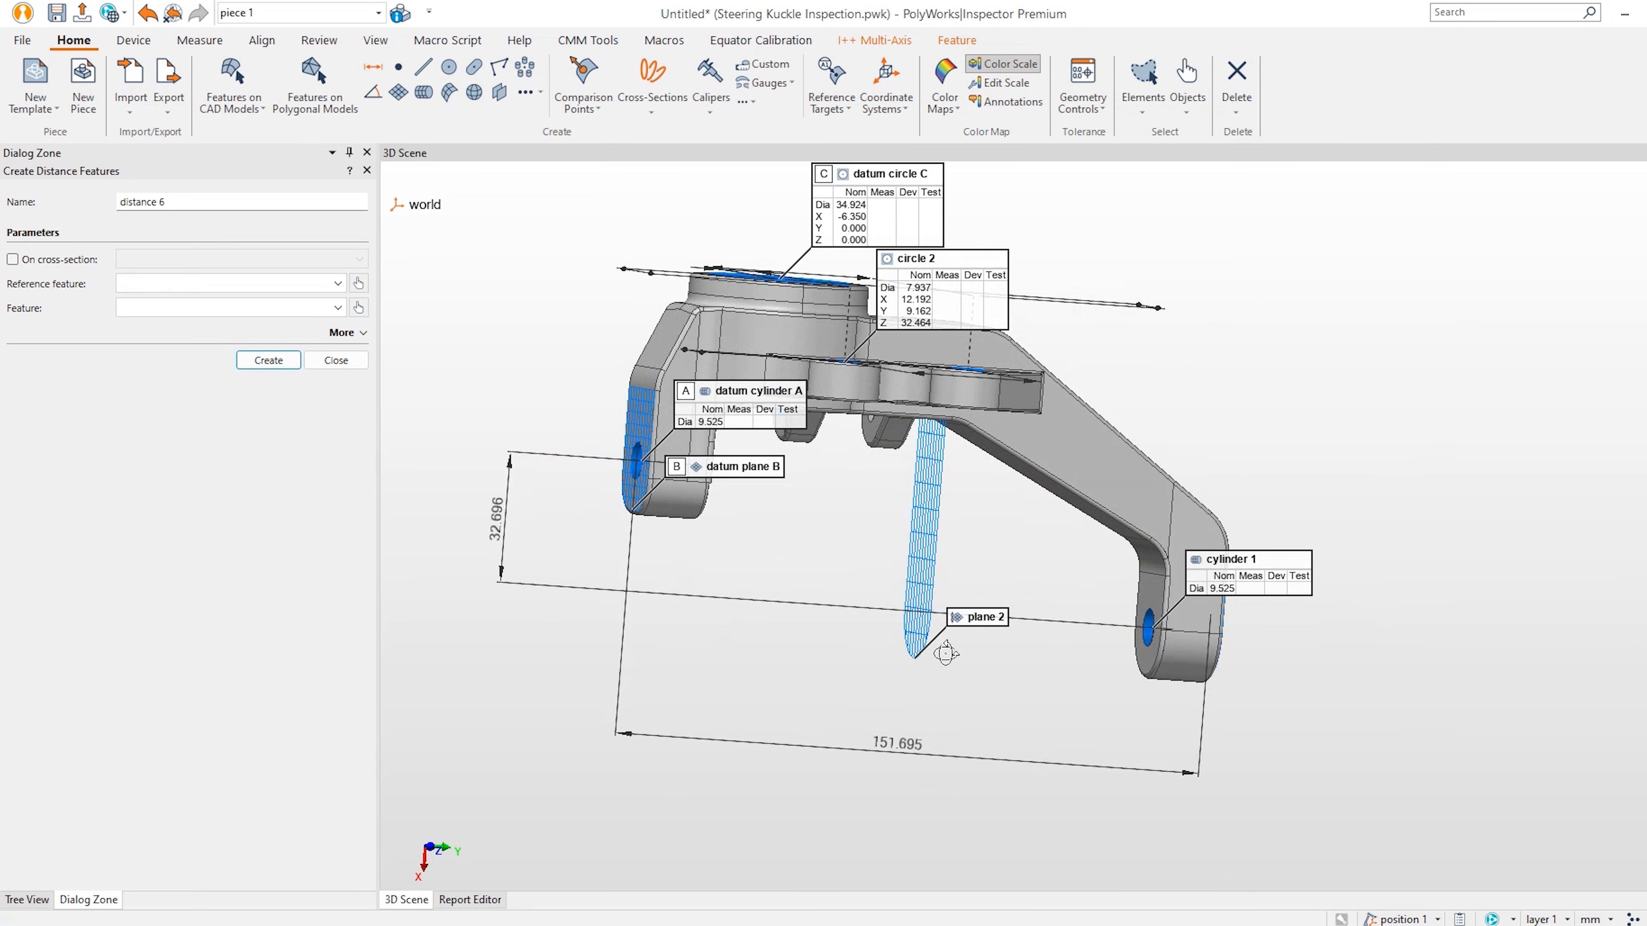
click(329, 363)
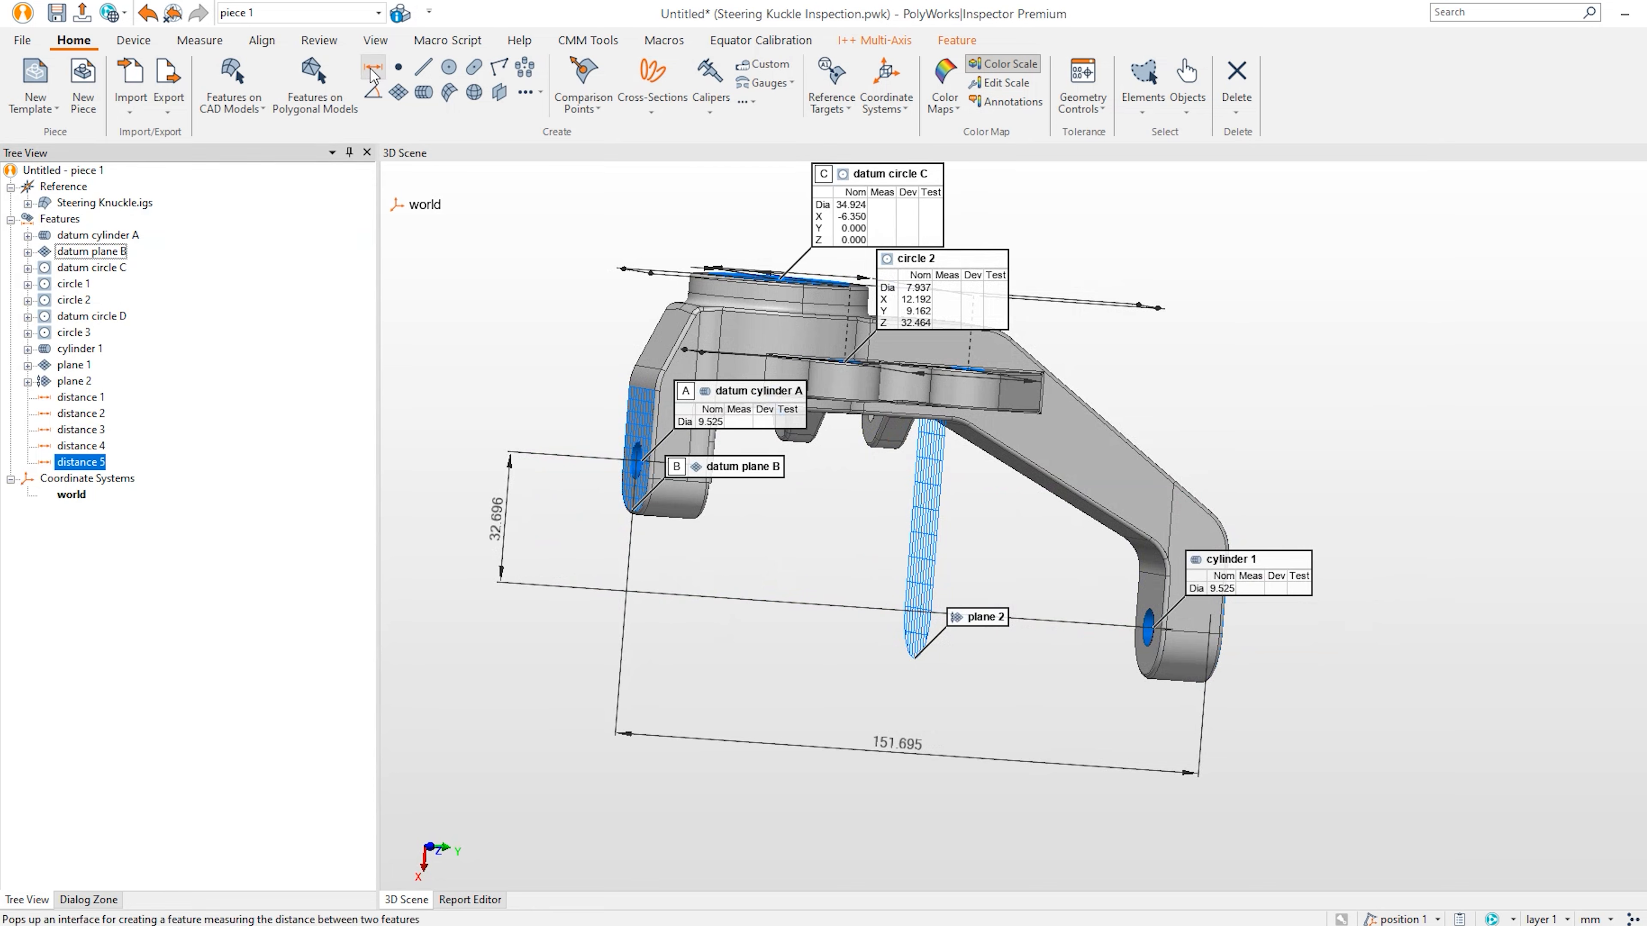
drag(766, 333, 781, 389)
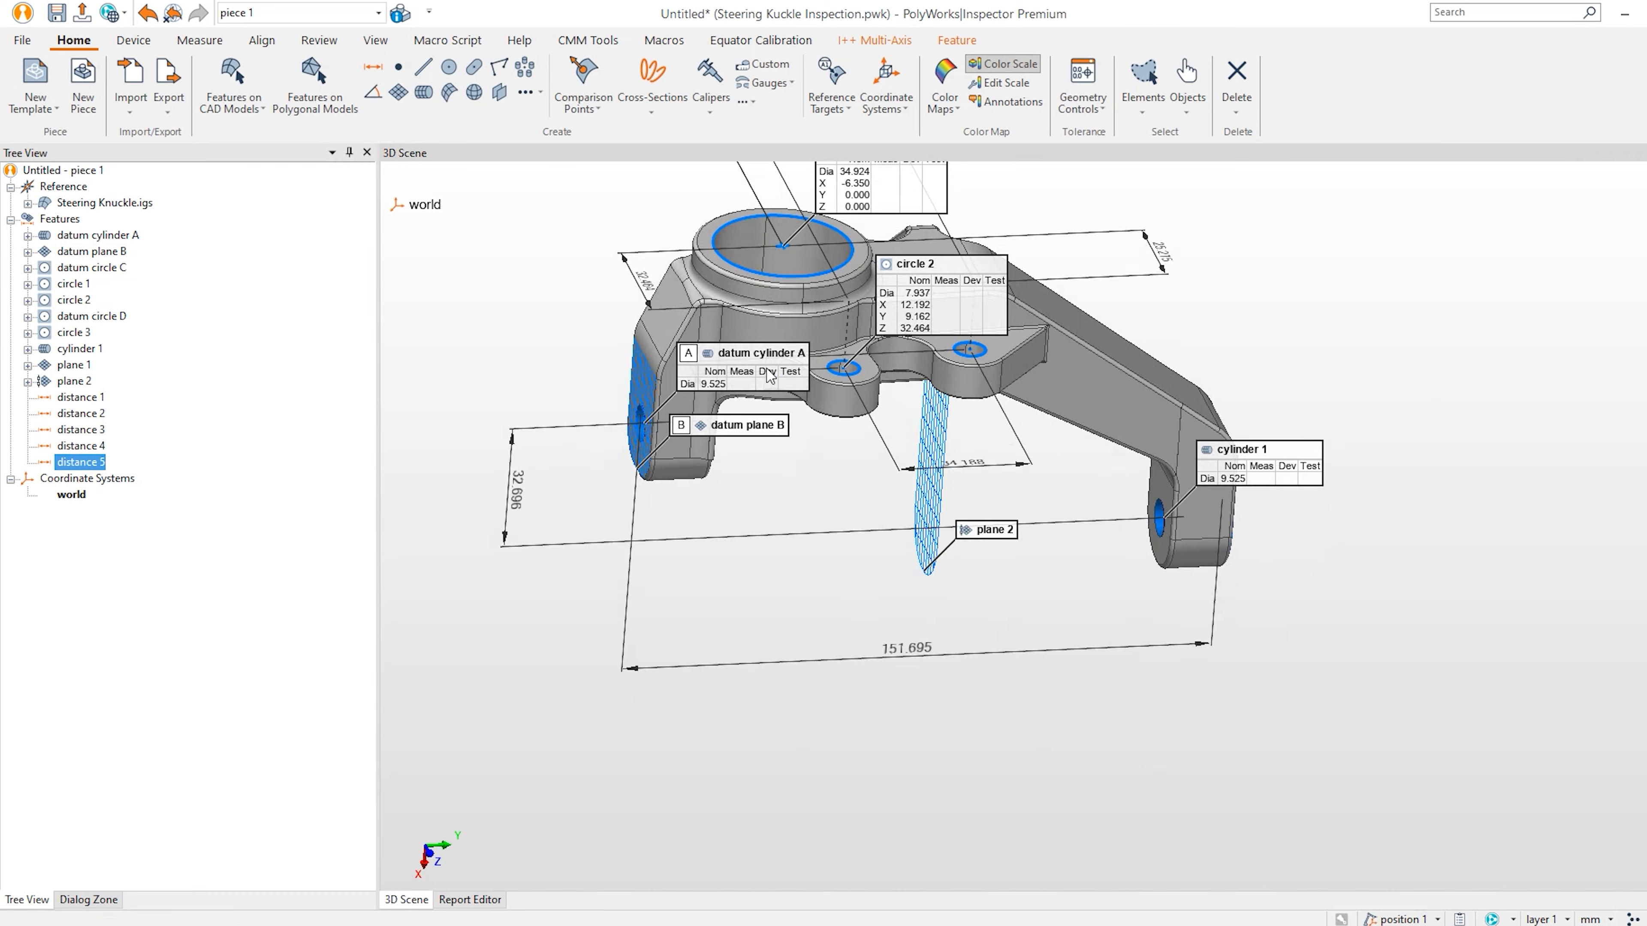
middle_drag(782, 350, 861, 470)
drag(863, 454, 881, 467)
mouse_move(883, 476)
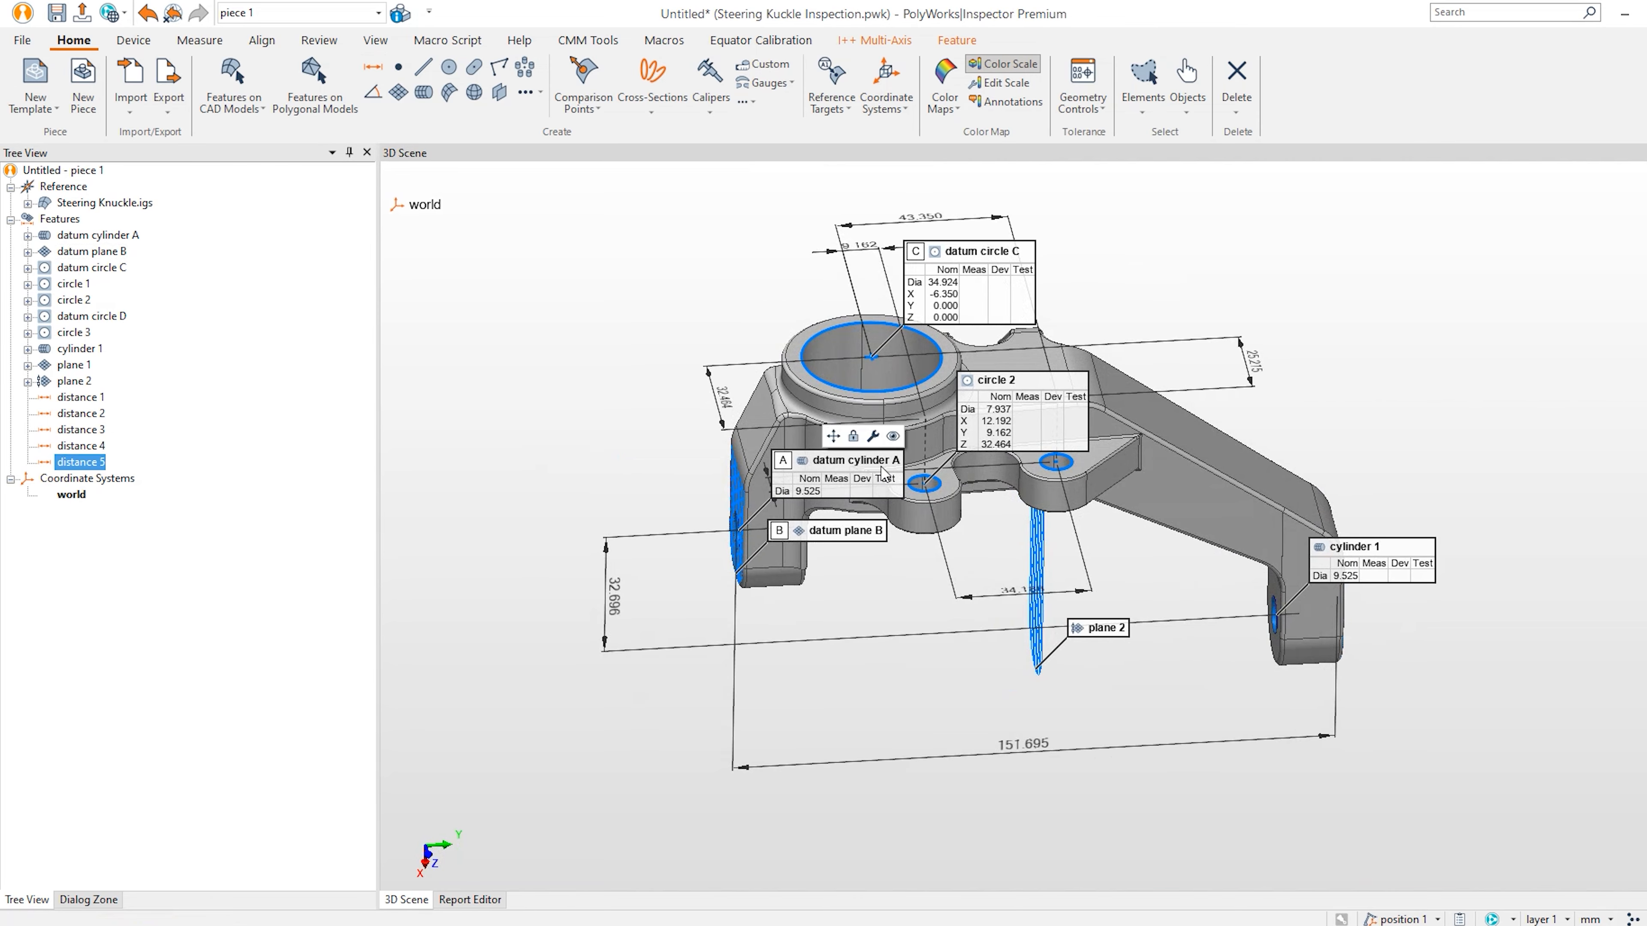
Using the Anchor method, anchor surf pt 1 to surf pt 4 on the blue datum face.
click(587, 74)
click(134, 257)
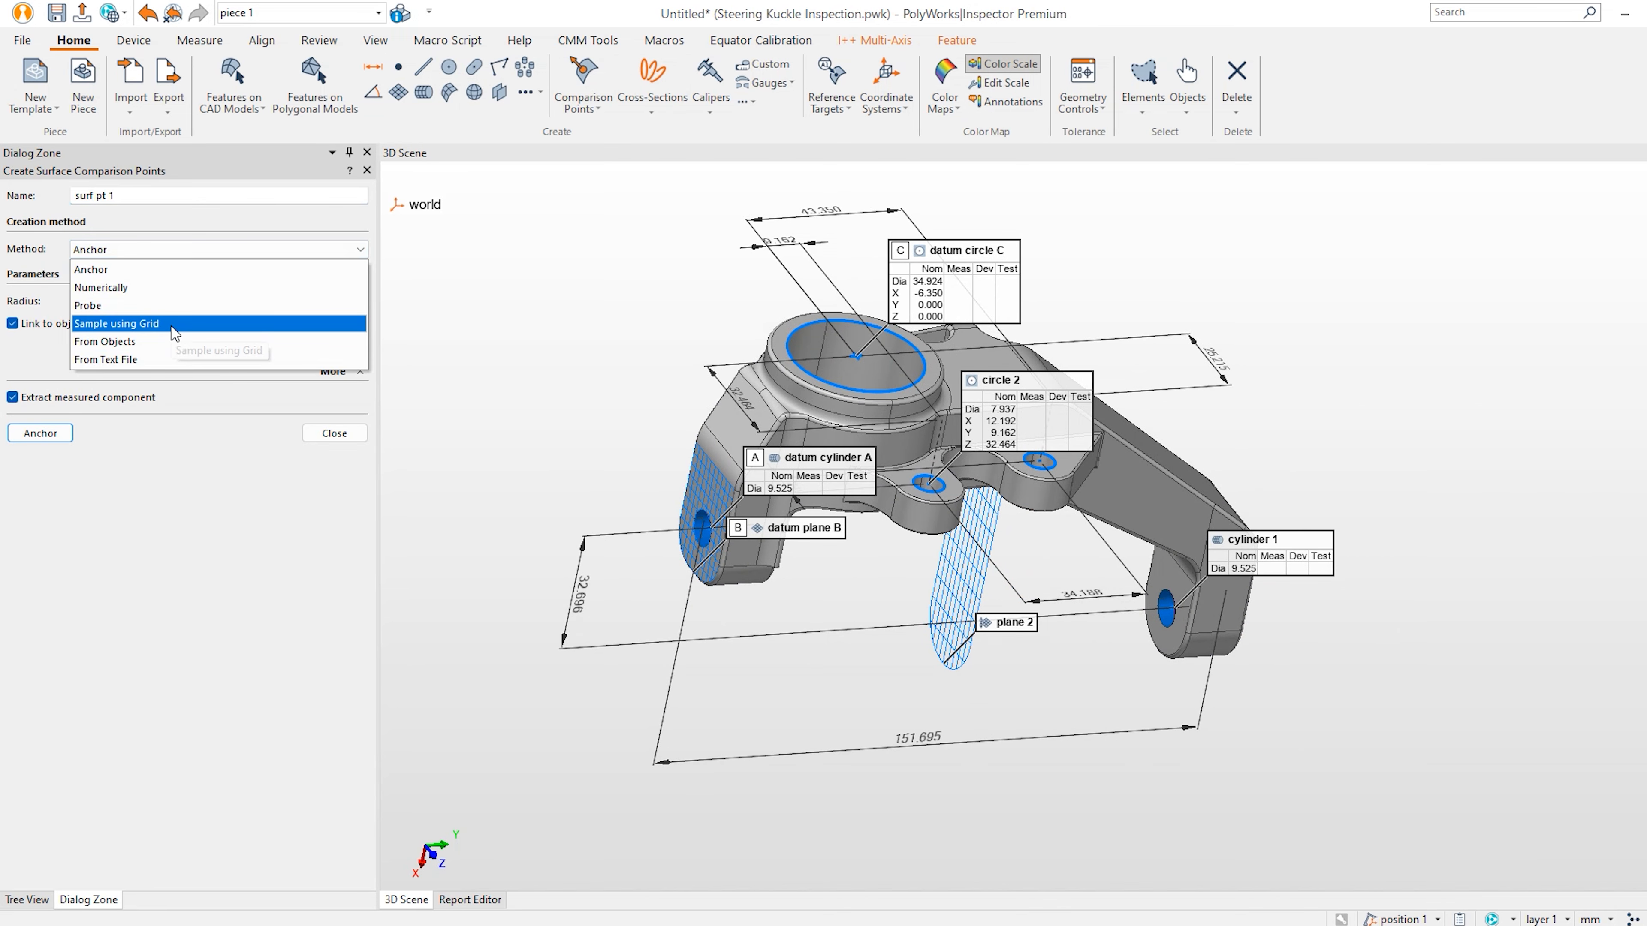
click(203, 505)
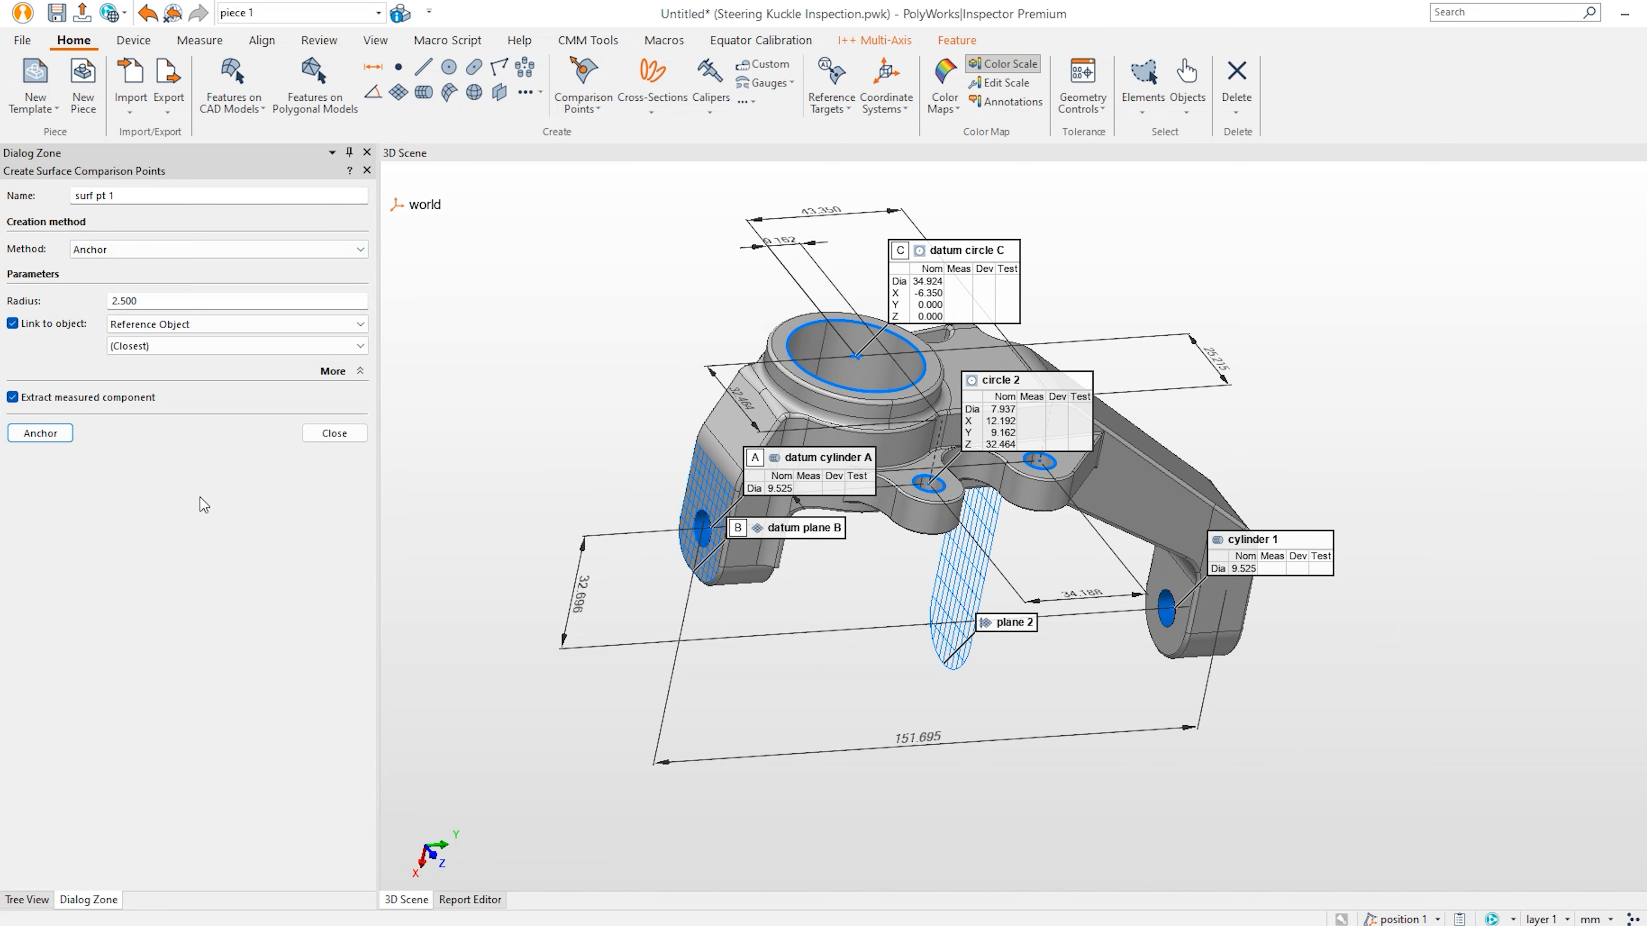
click(71, 434)
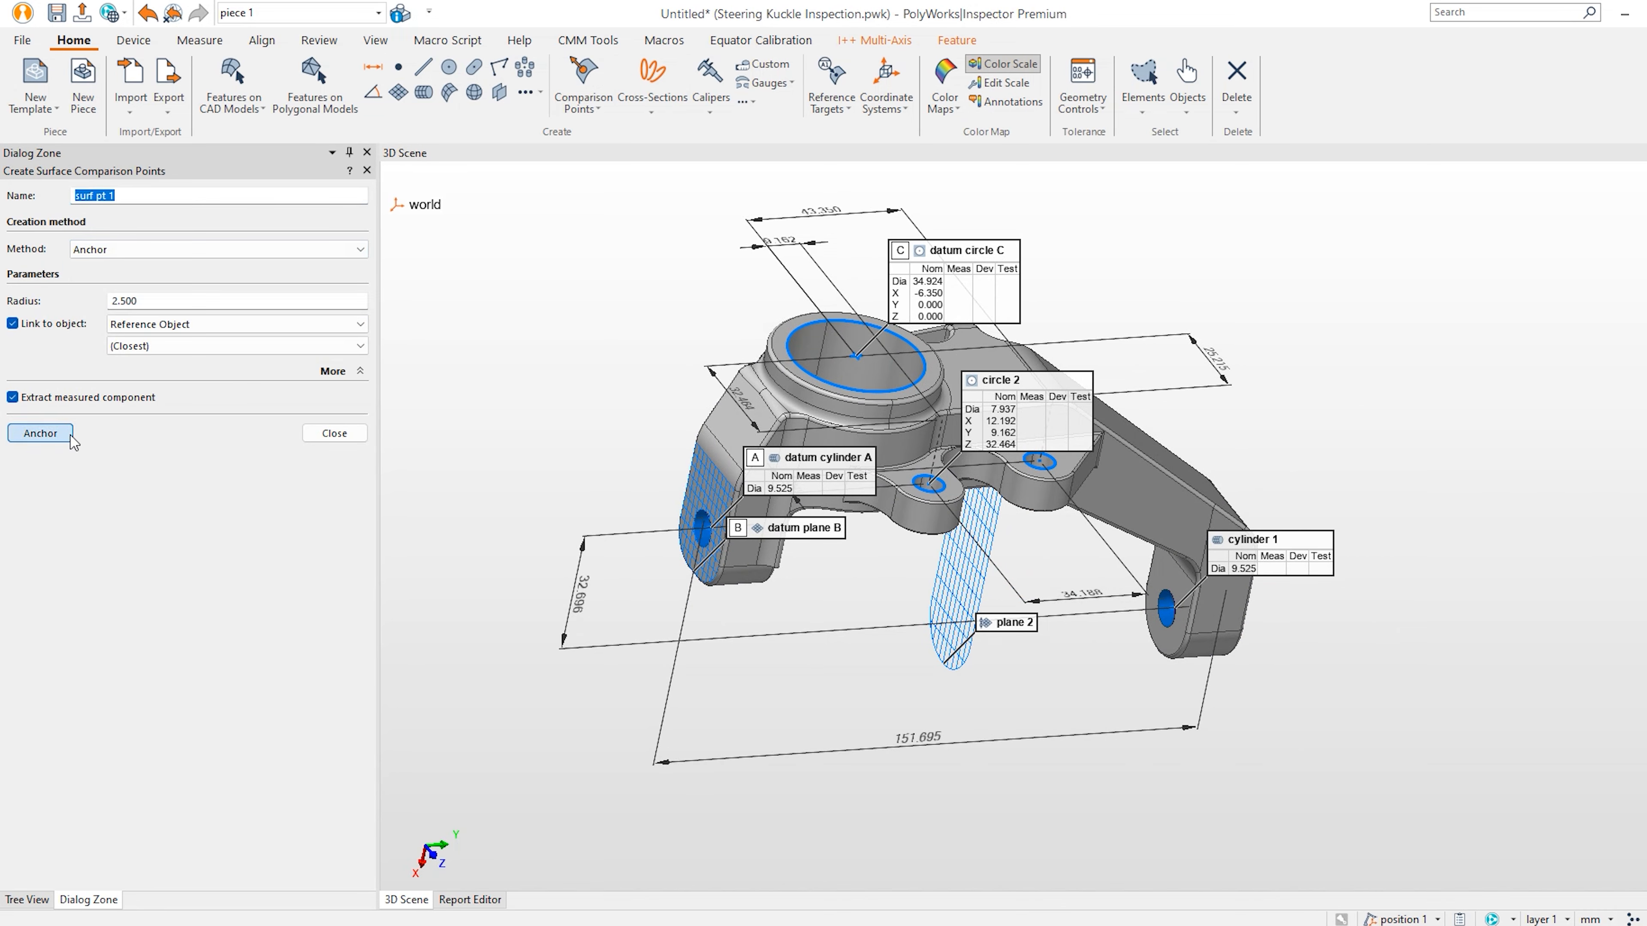
click(700, 486)
click(718, 500)
click(730, 417)
click(741, 433)
Anchor points on the ring face and flat face, up to surf pt 10.
scroll(870, 392, up, 5)
drag(869, 393, 812, 593)
drag(992, 486, 1241, 522)
click(748, 428)
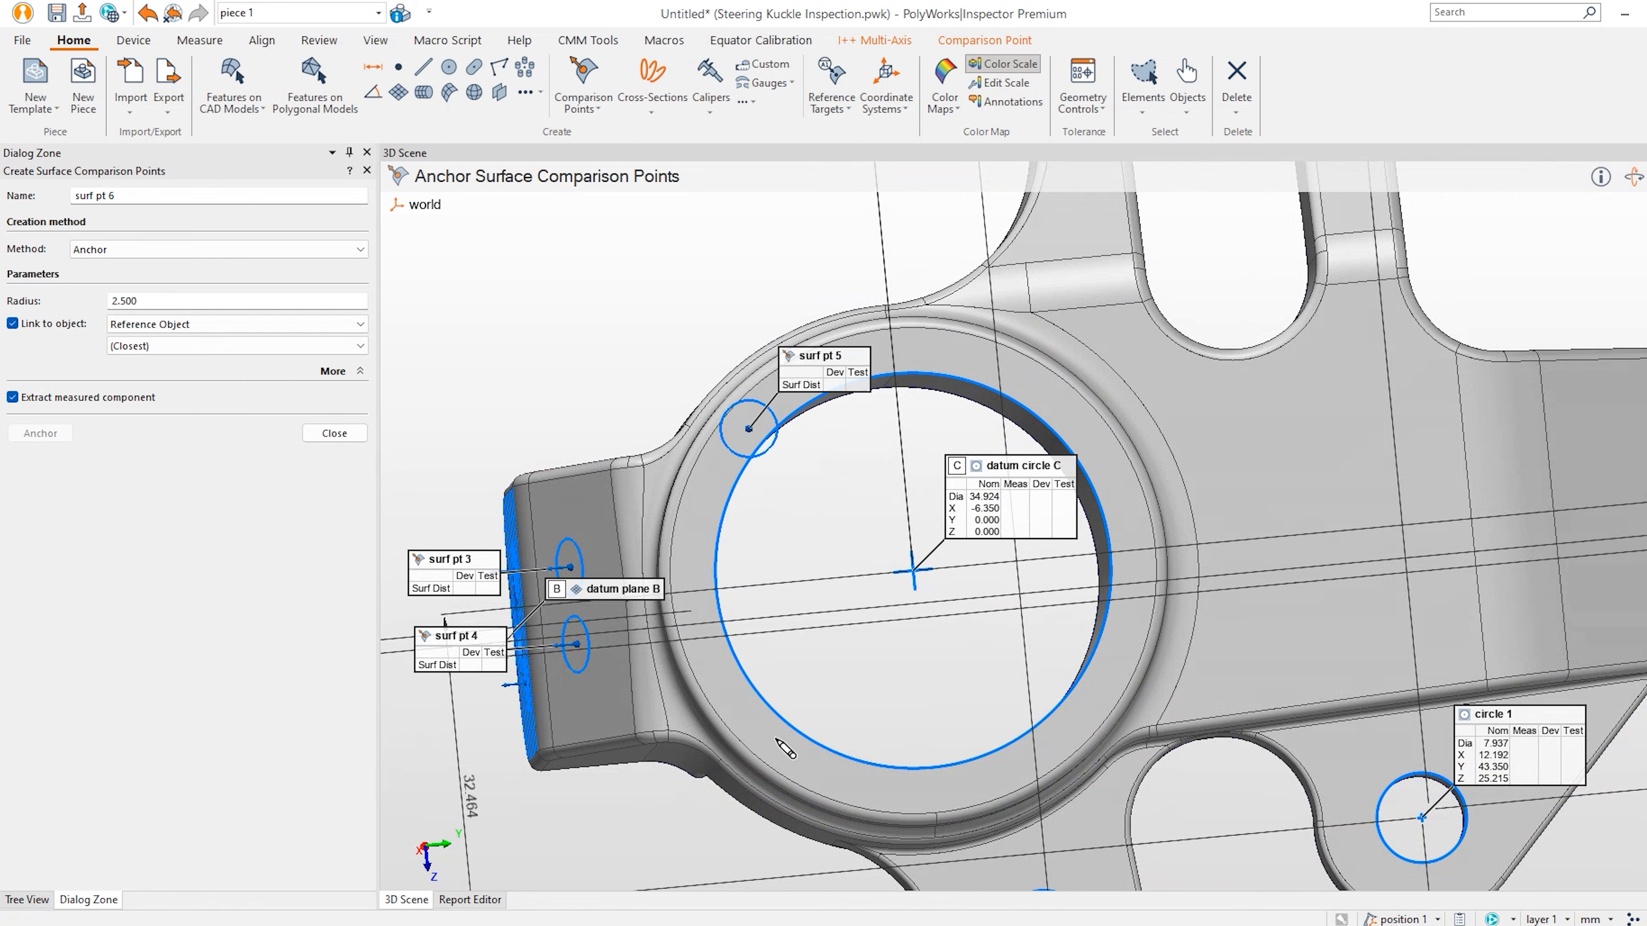
click(783, 749)
click(1039, 392)
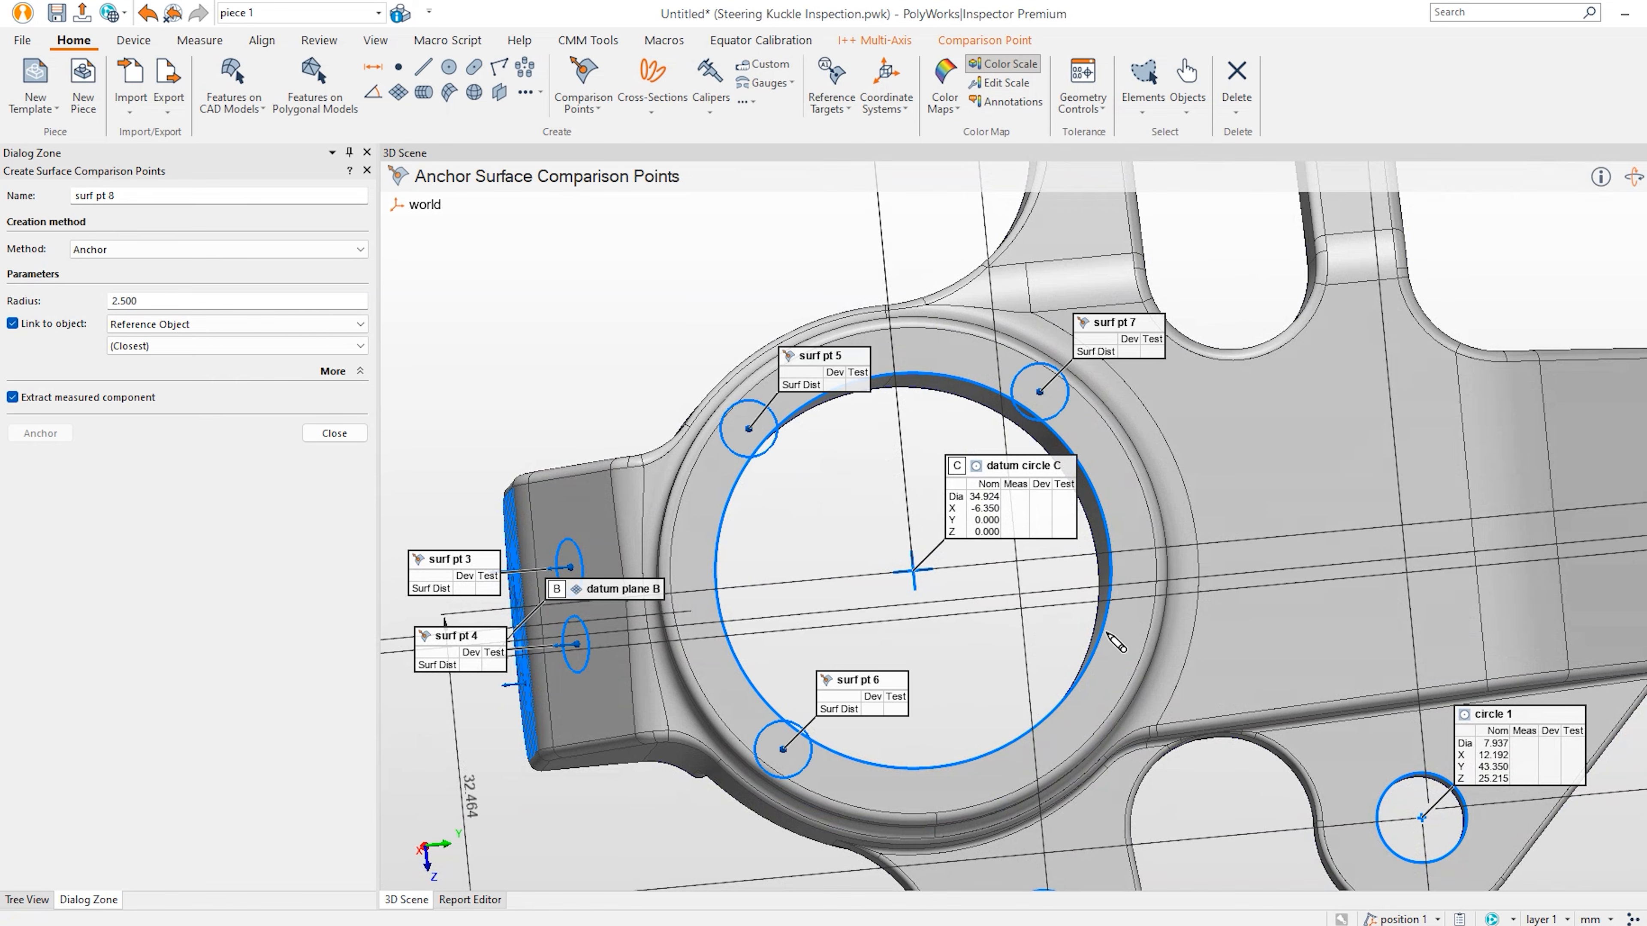
click(1097, 681)
click(1284, 434)
click(1322, 599)
Anchor four points on the arm face and two on the arm's rounded end.
drag(1322, 598, 1451, 515)
middle_drag(1451, 515, 1098, 557)
click(1024, 420)
click(1059, 570)
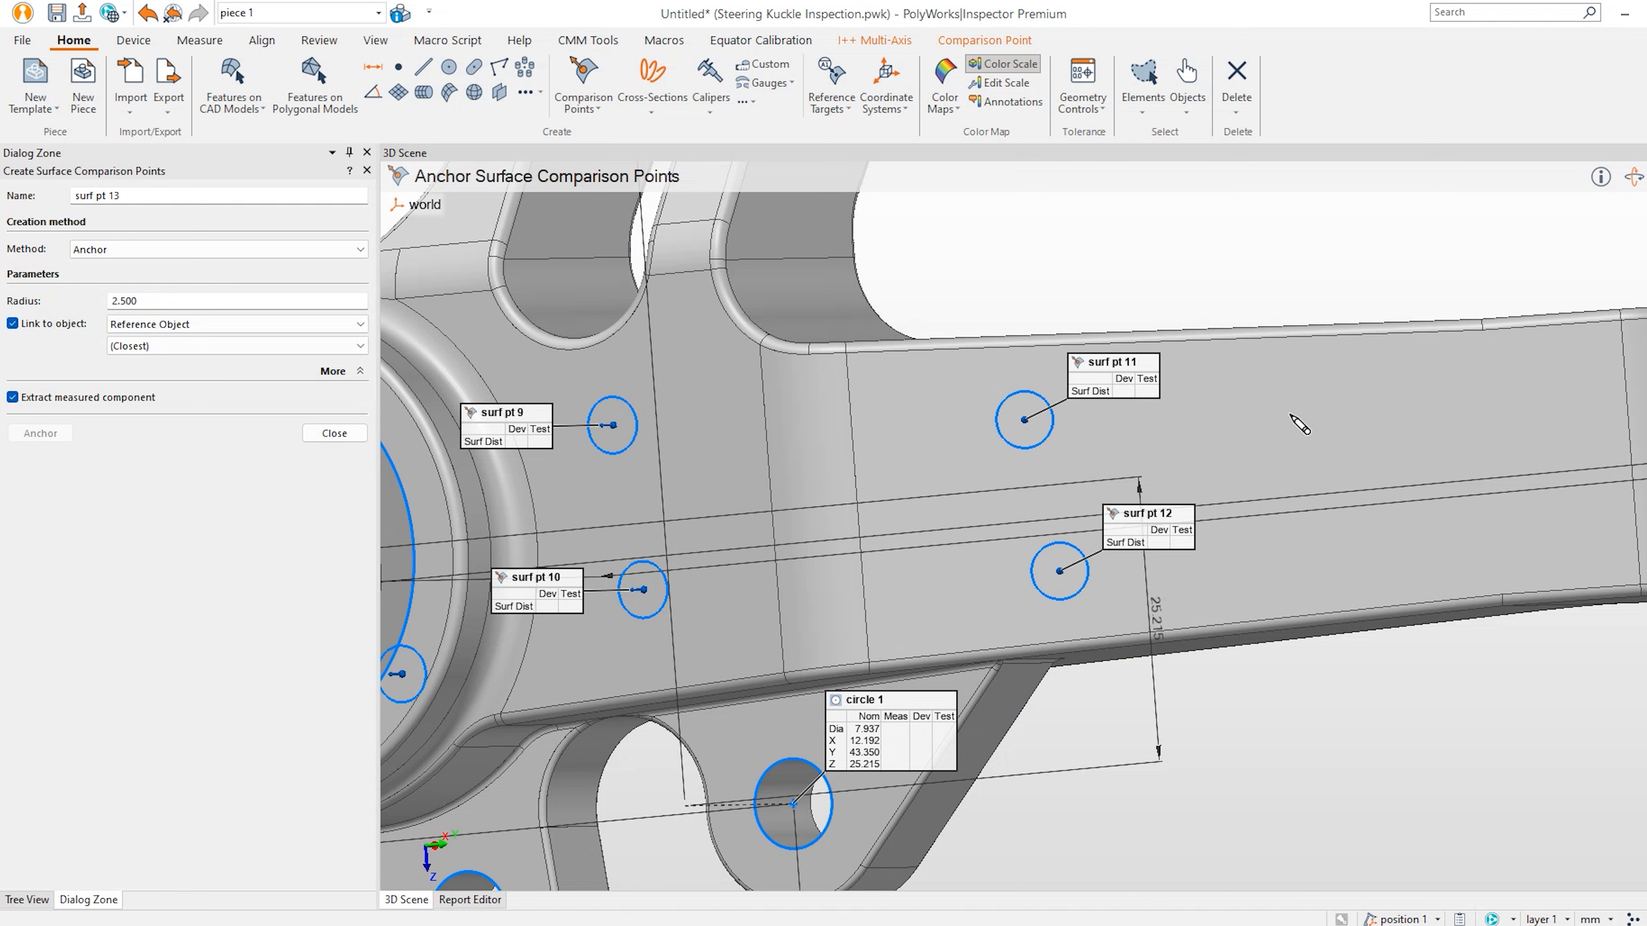
click(1289, 415)
click(1323, 534)
middle_drag(1577, 466, 1141, 519)
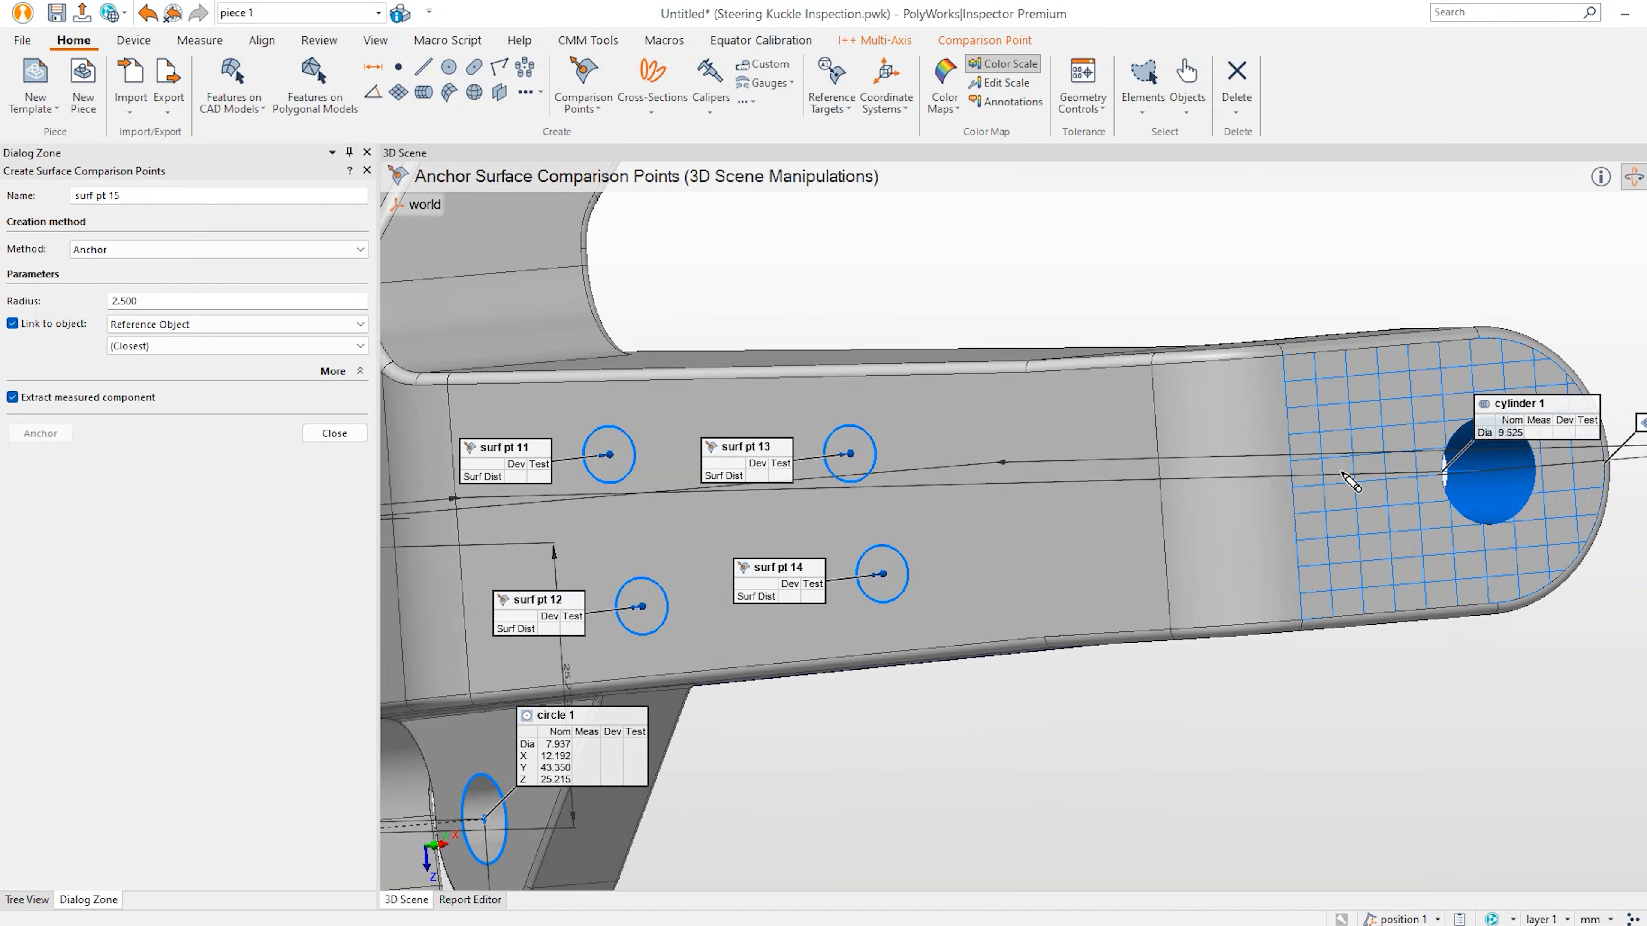
click(1379, 415)
click(1385, 522)
Anchor the remaining points on the arm's top and end, through surf pt 20, then close.
middle_drag(1370, 533, 1026, 438)
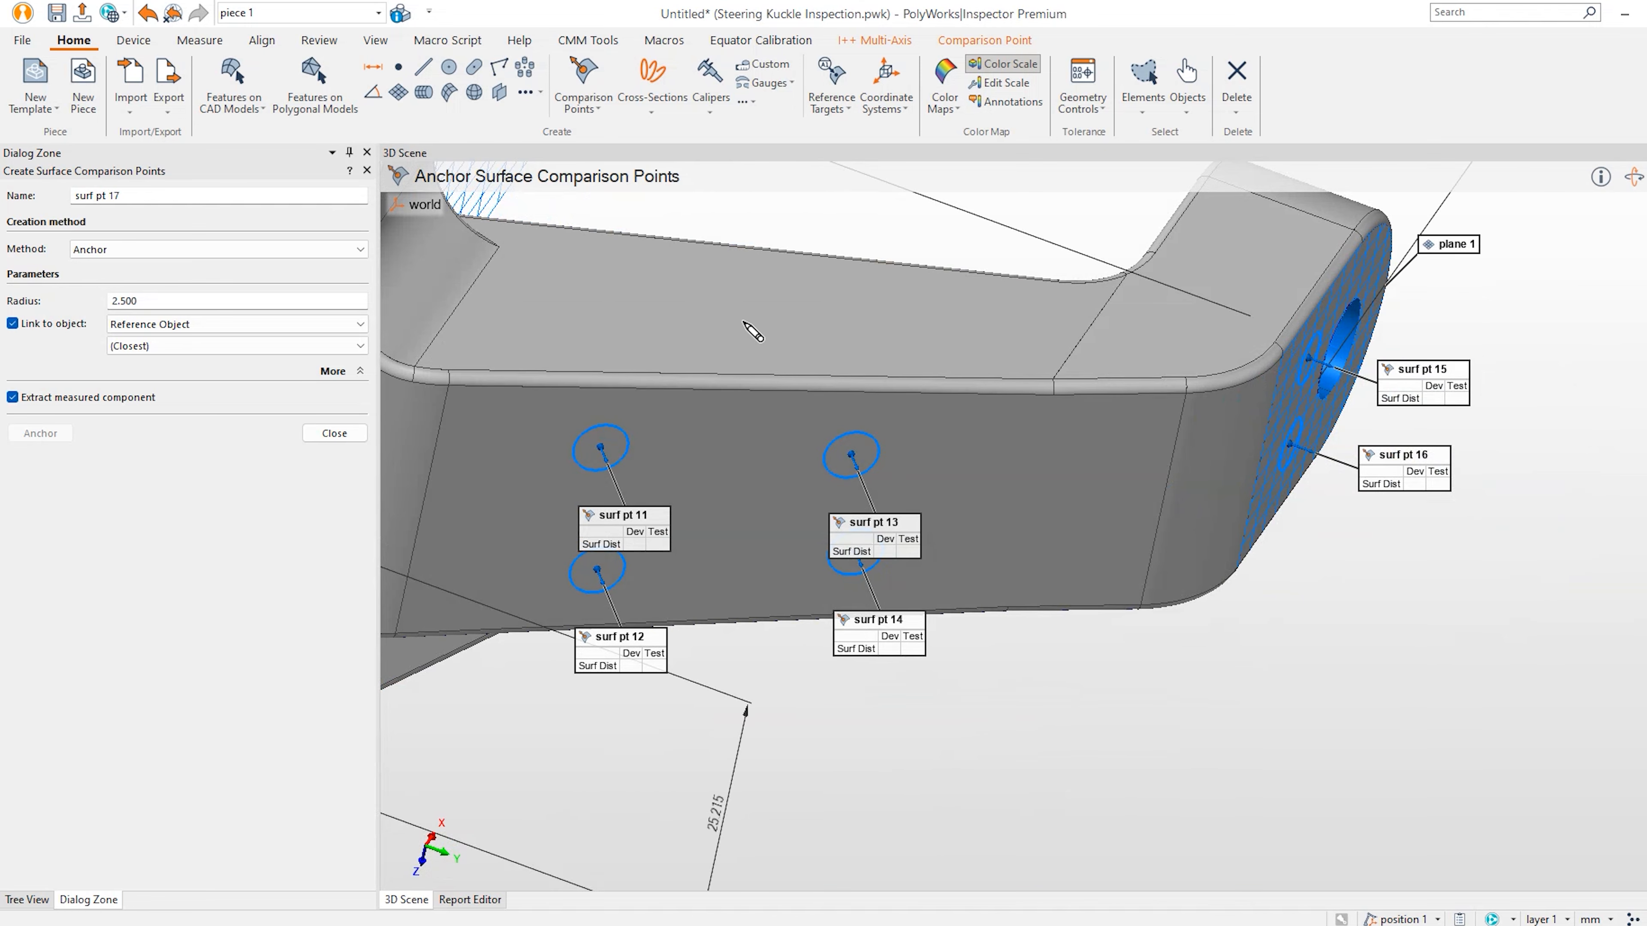
click(772, 307)
click(1253, 260)
middle_drag(1206, 363, 1186, 351)
click(780, 509)
click(1196, 777)
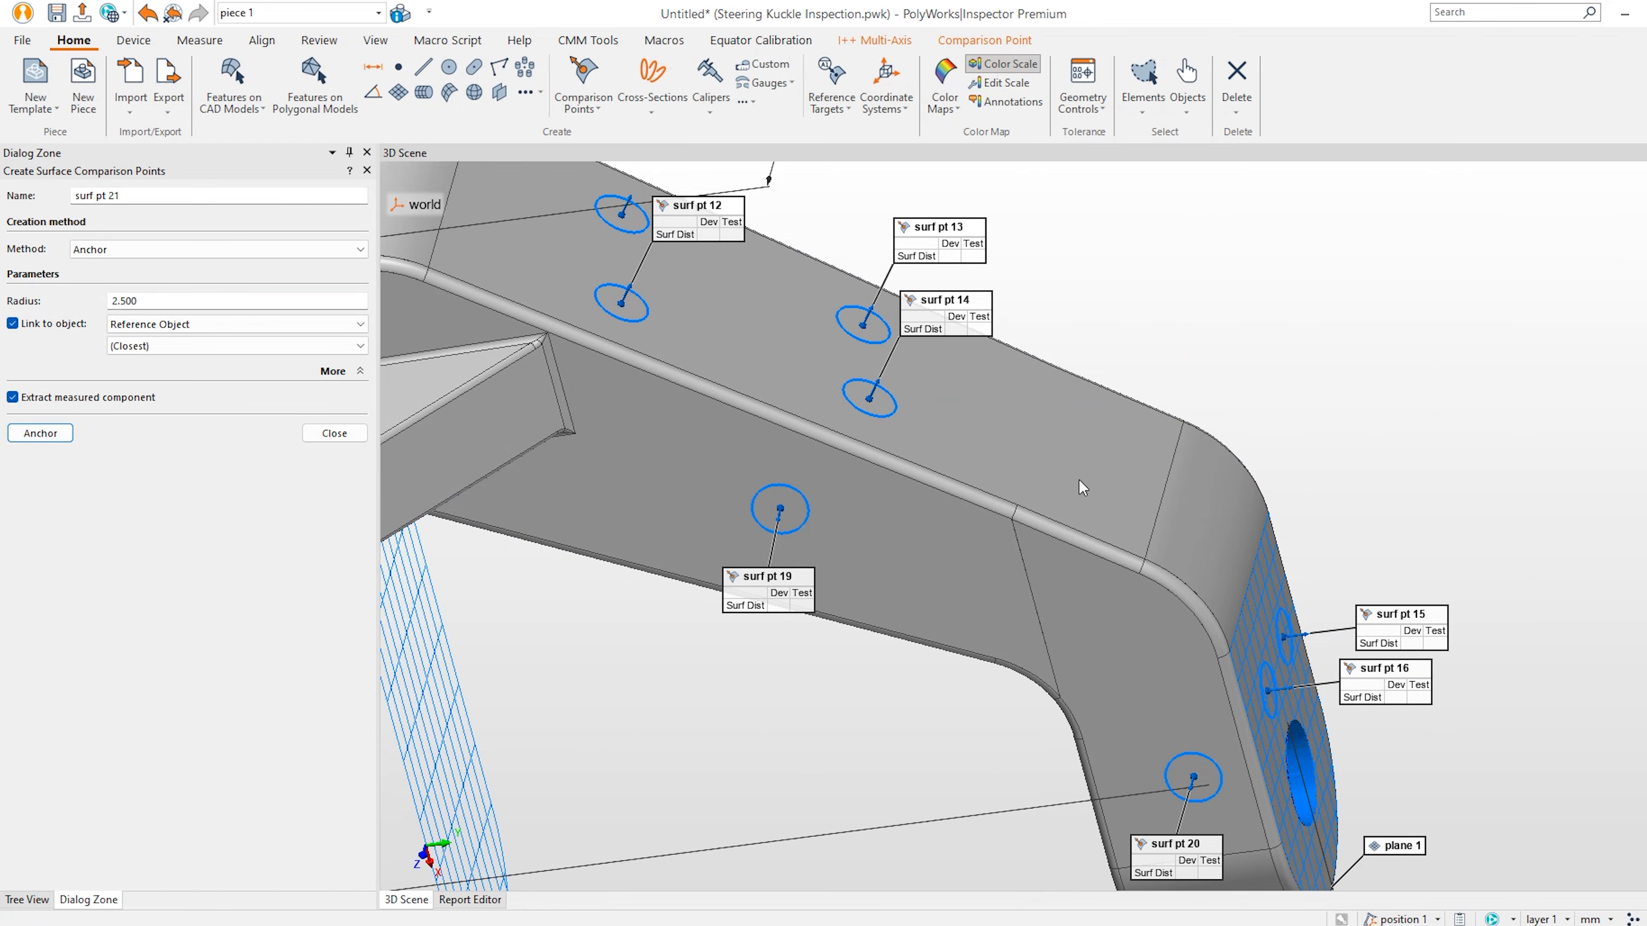
scroll(1102, 473, down, 5)
middle_drag(990, 504, 1383, 561)
click(335, 432)
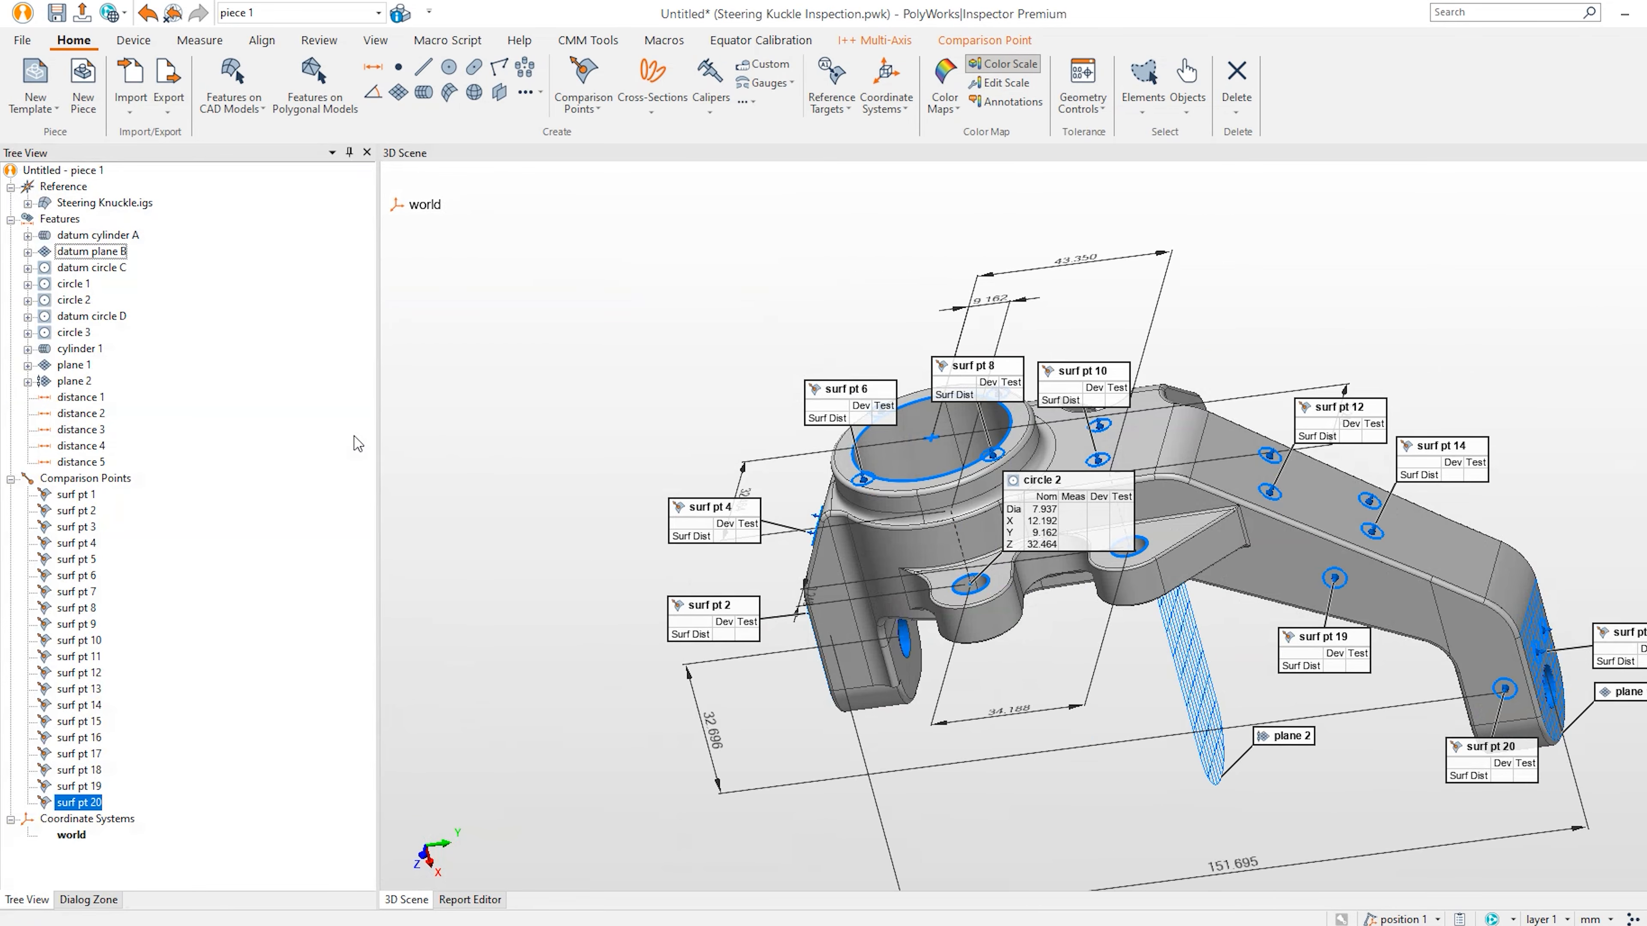
middle_drag(702, 448, 689, 471)
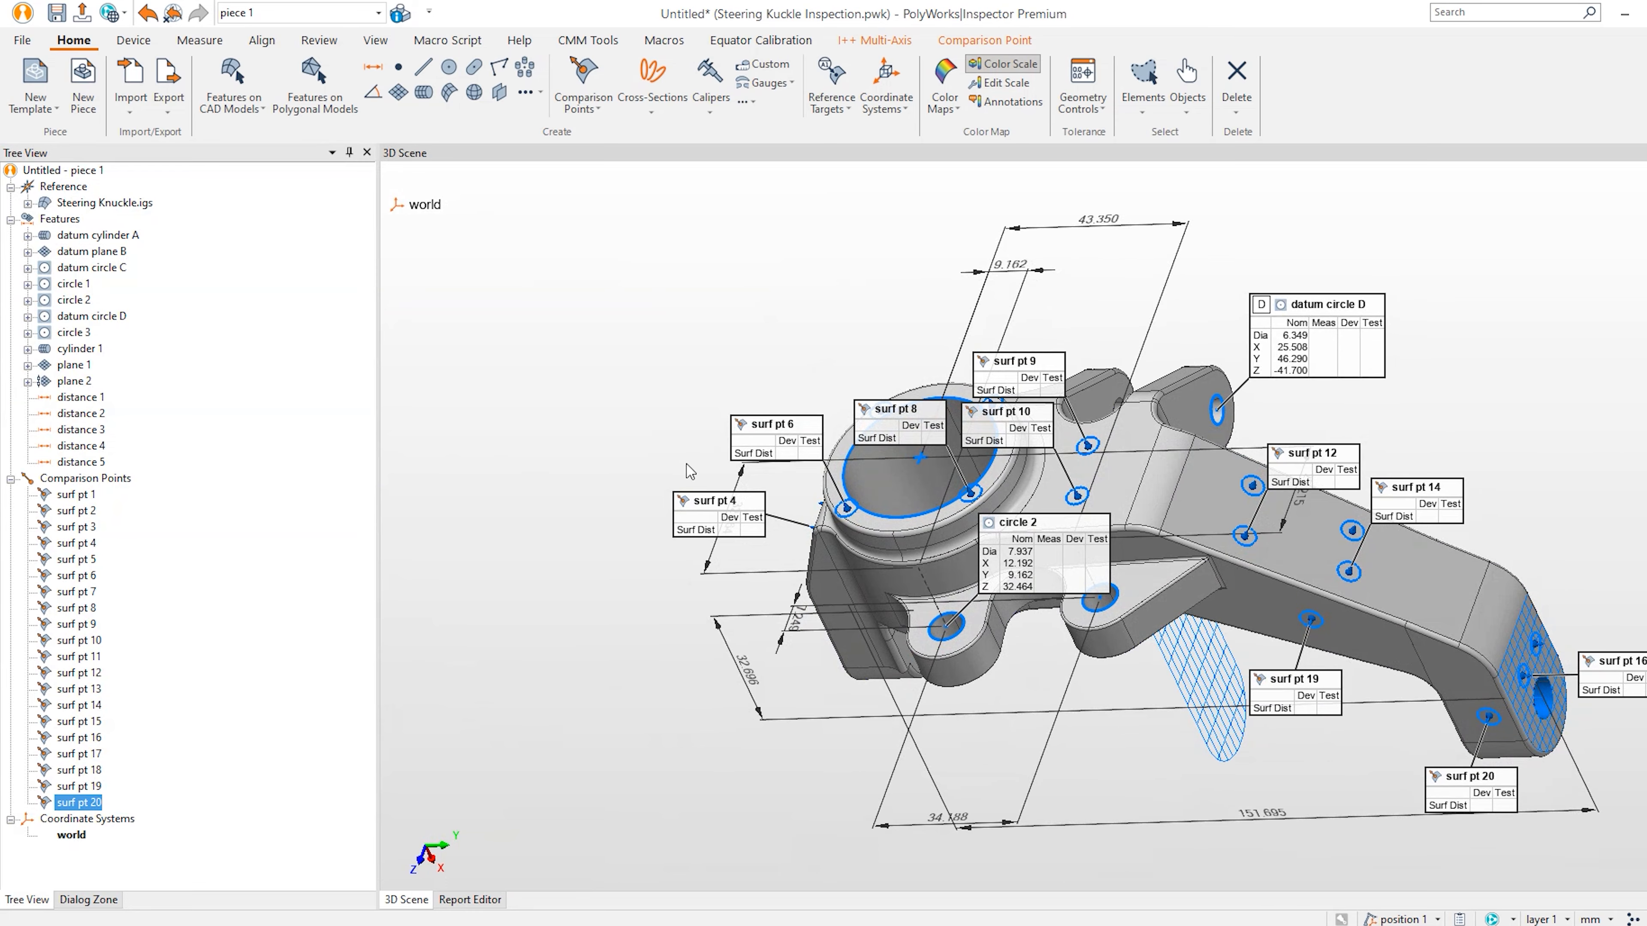
Preview and create cross-section c-s 1 along the Z axis at Z=0.
click(651, 98)
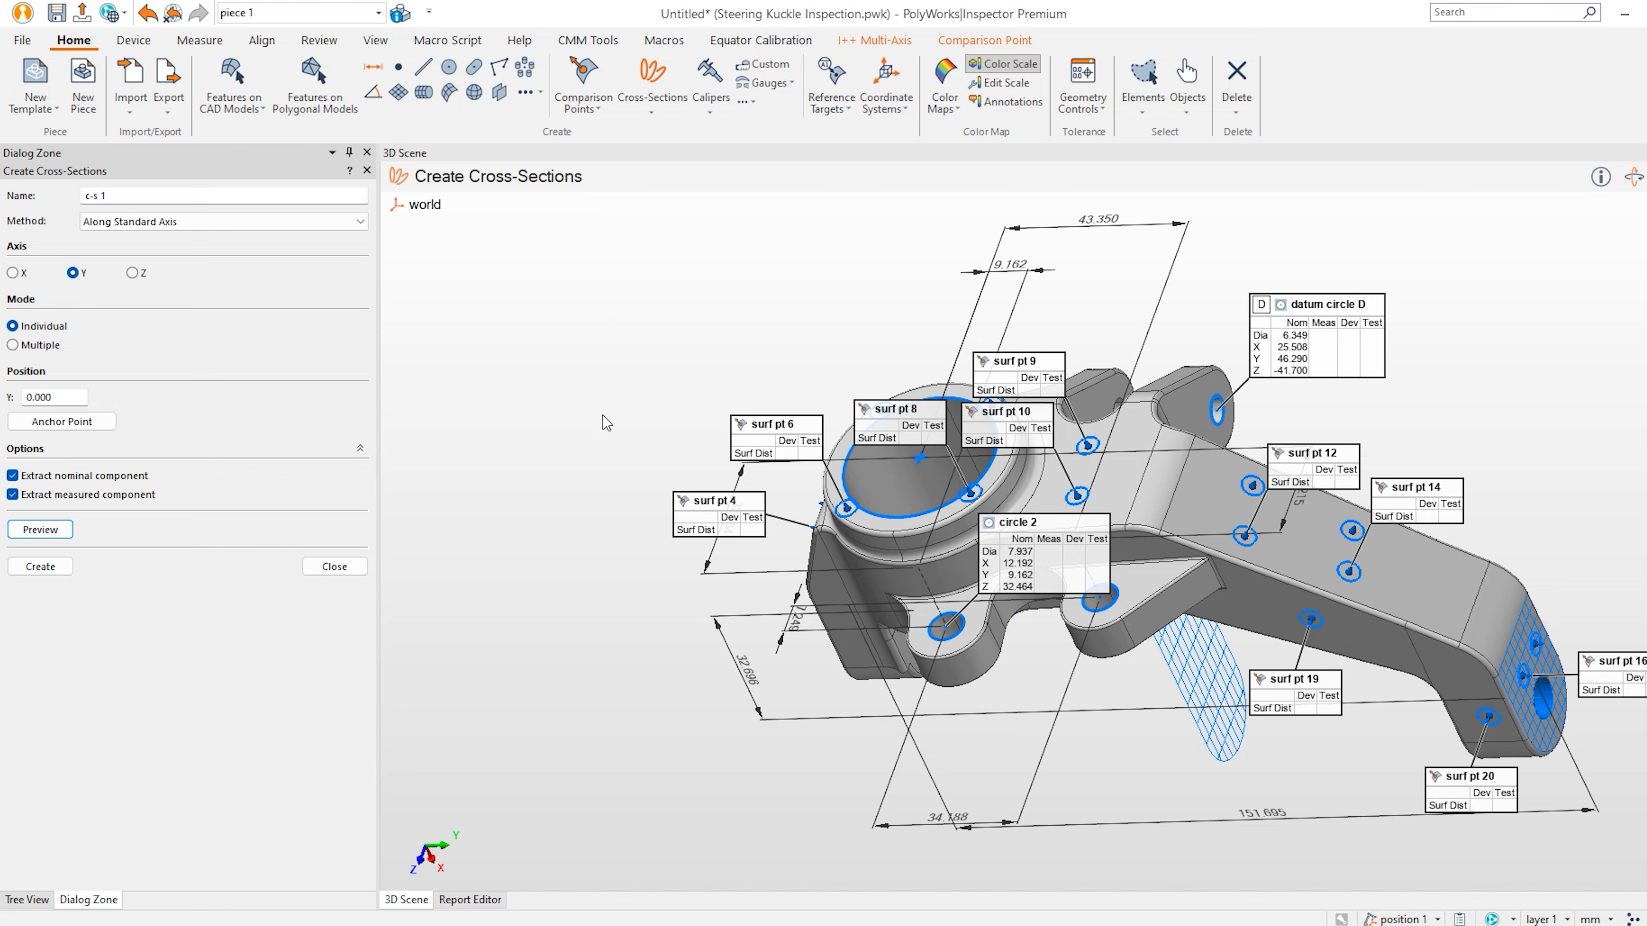
middle_drag(640, 445, 669, 415)
middle_drag(679, 530, 668, 615)
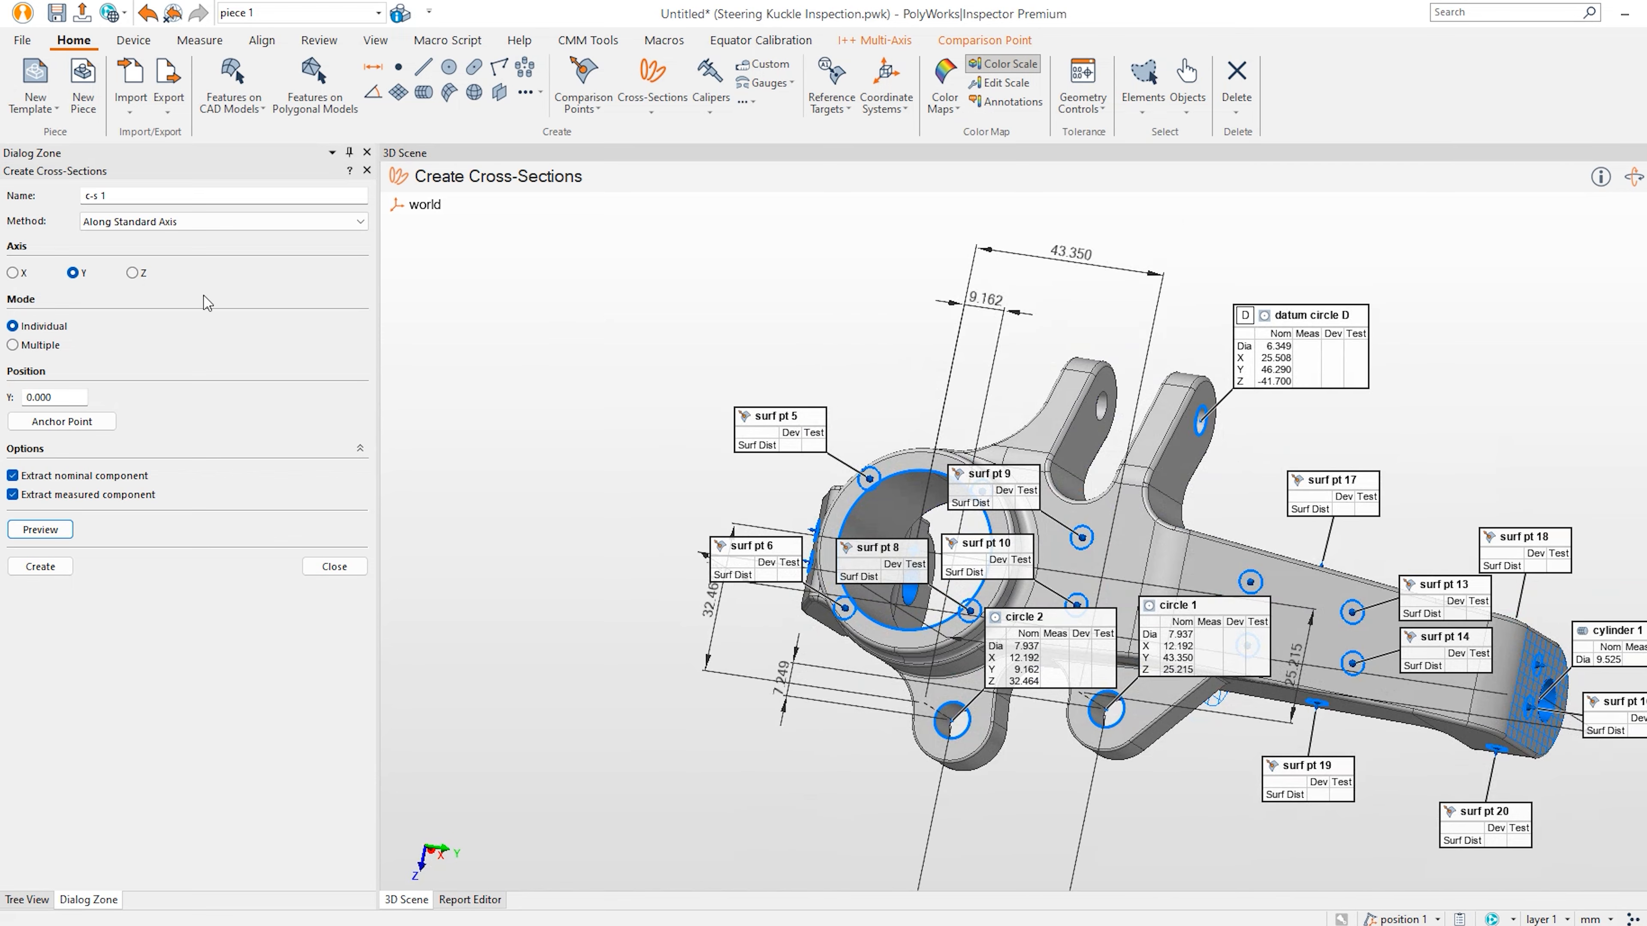
click(143, 273)
click(41, 529)
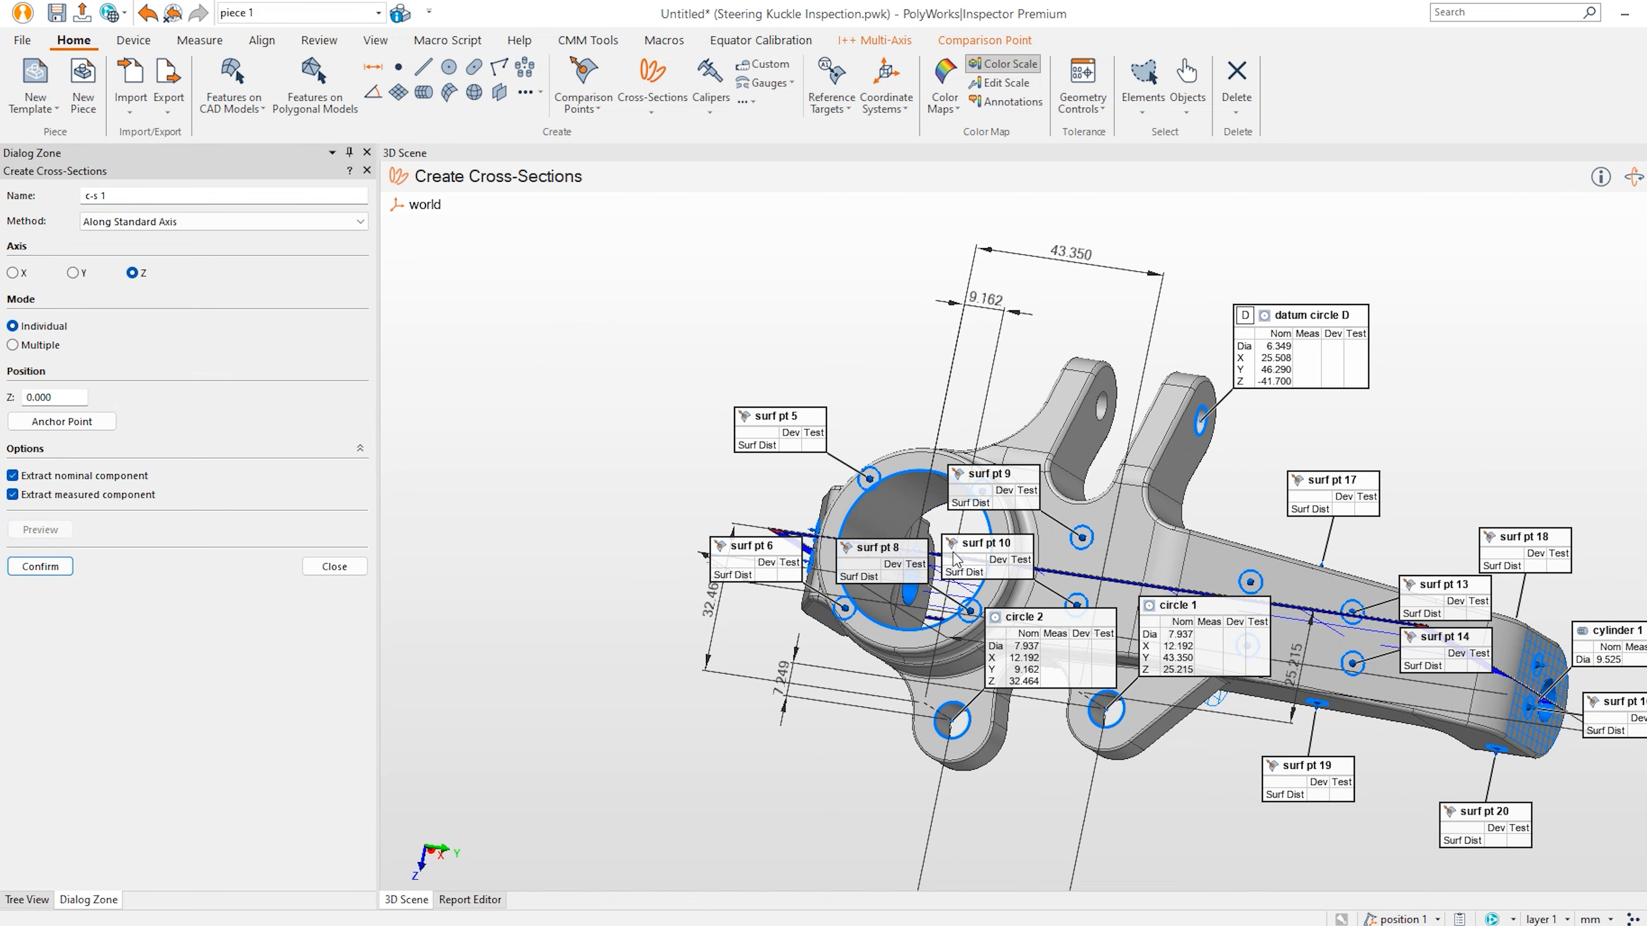
middle_drag(1388, 472, 1403, 483)
drag(1403, 484, 1404, 483)
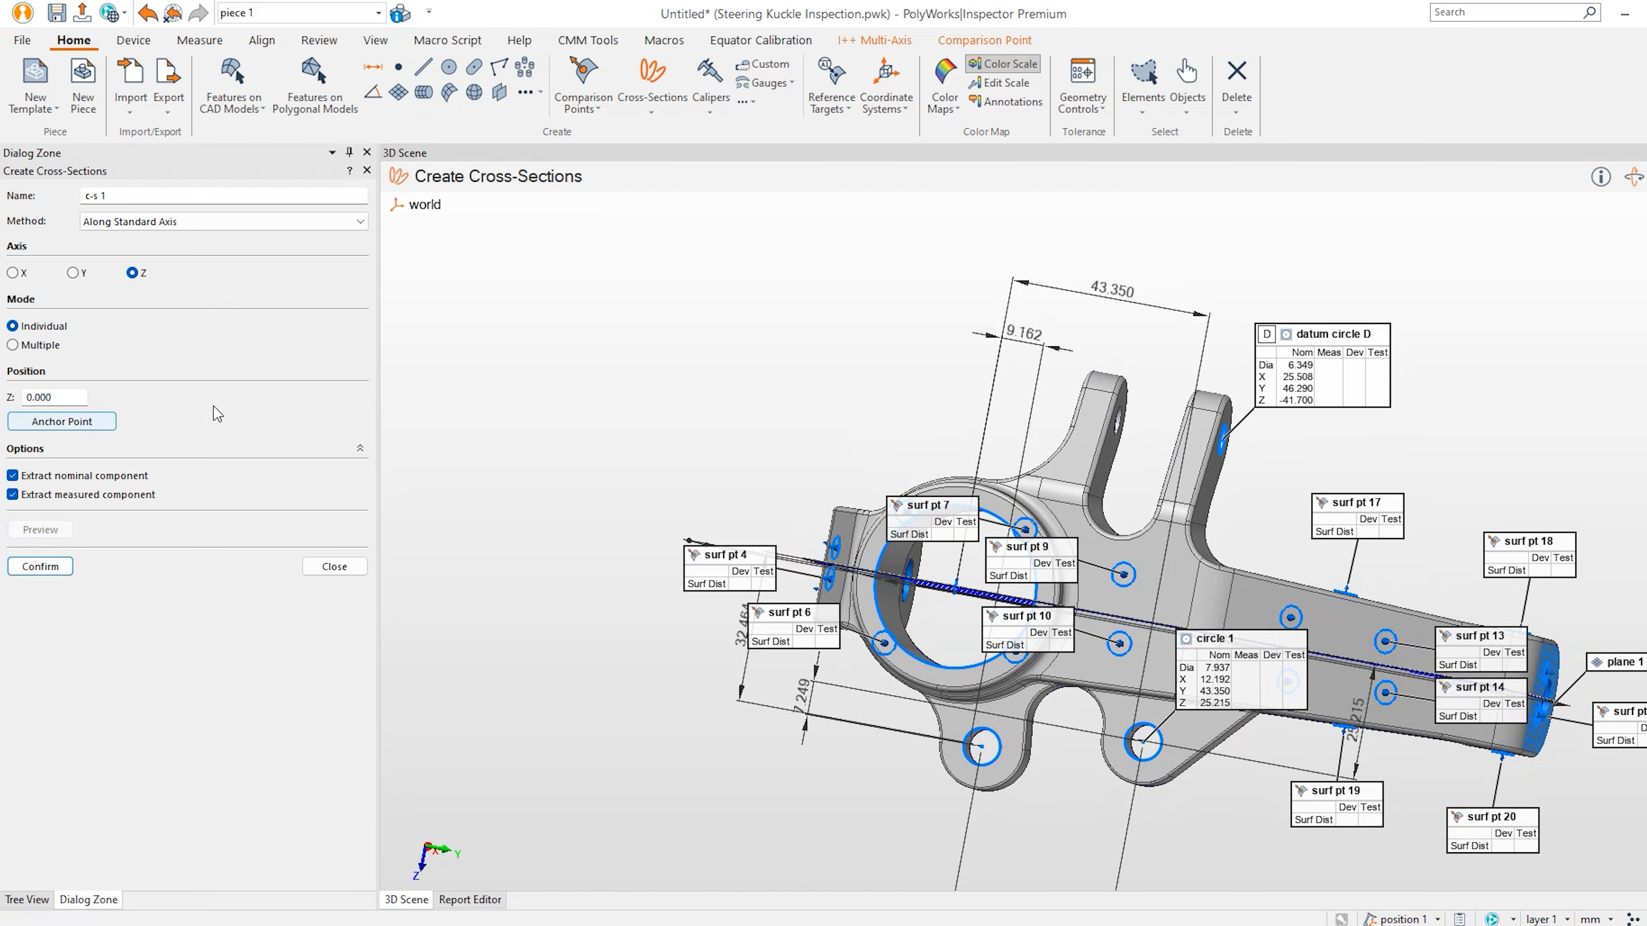
drag(605, 418, 606, 311)
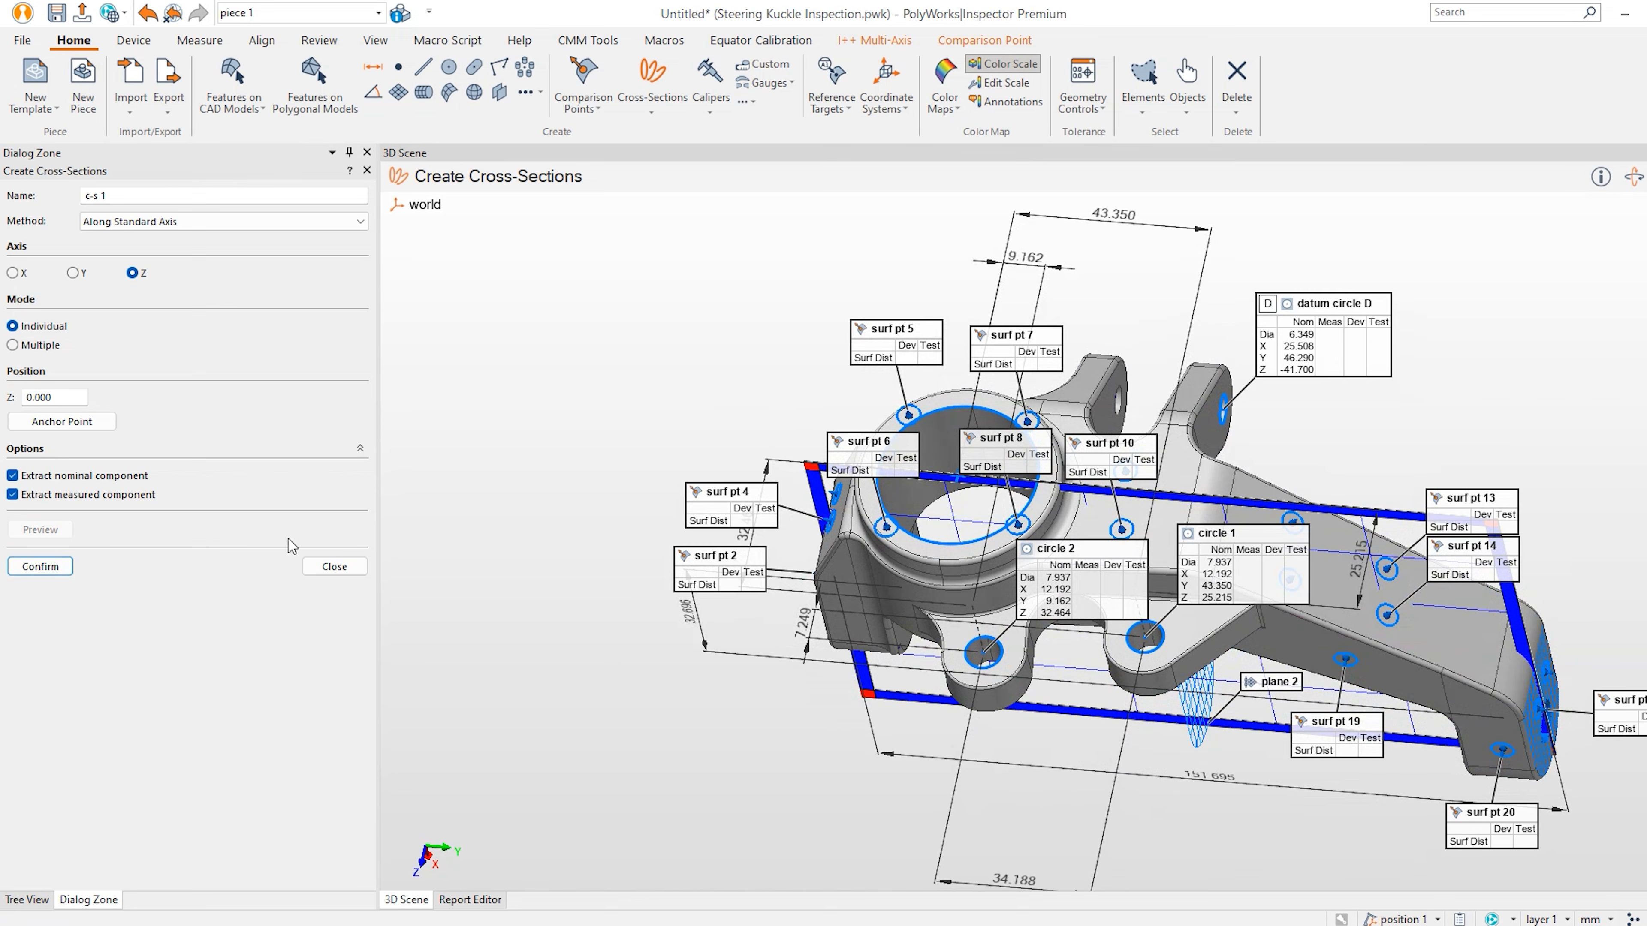
click(39, 566)
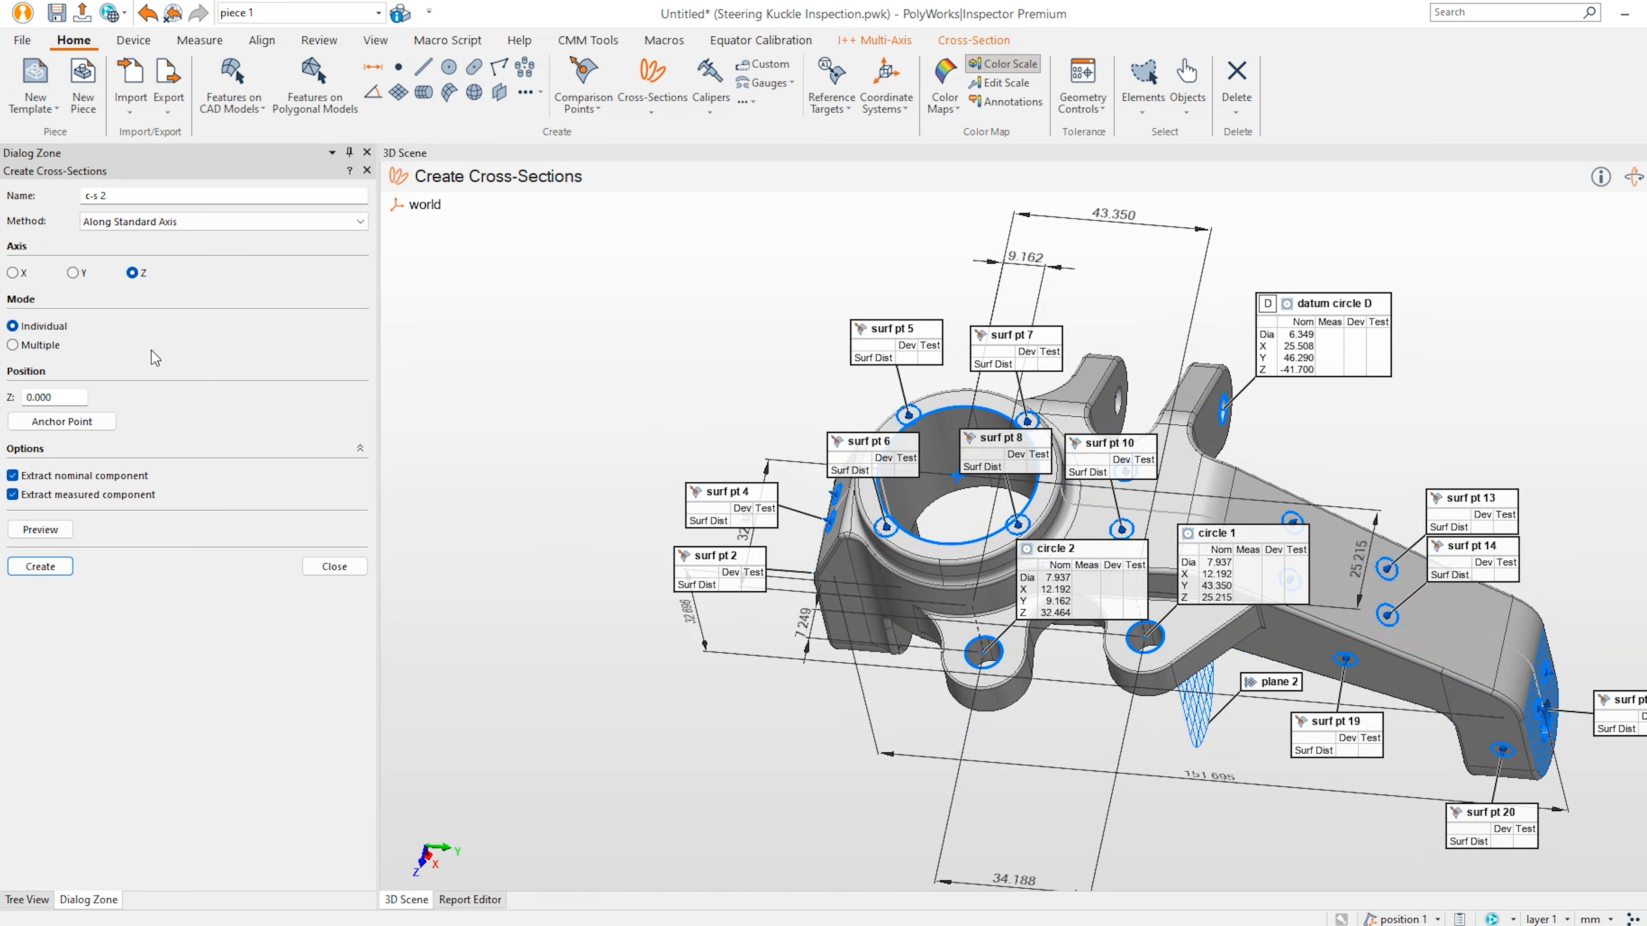
Switch the axis to Y and create cross-section c-s 2 at Y=0.
click(72, 272)
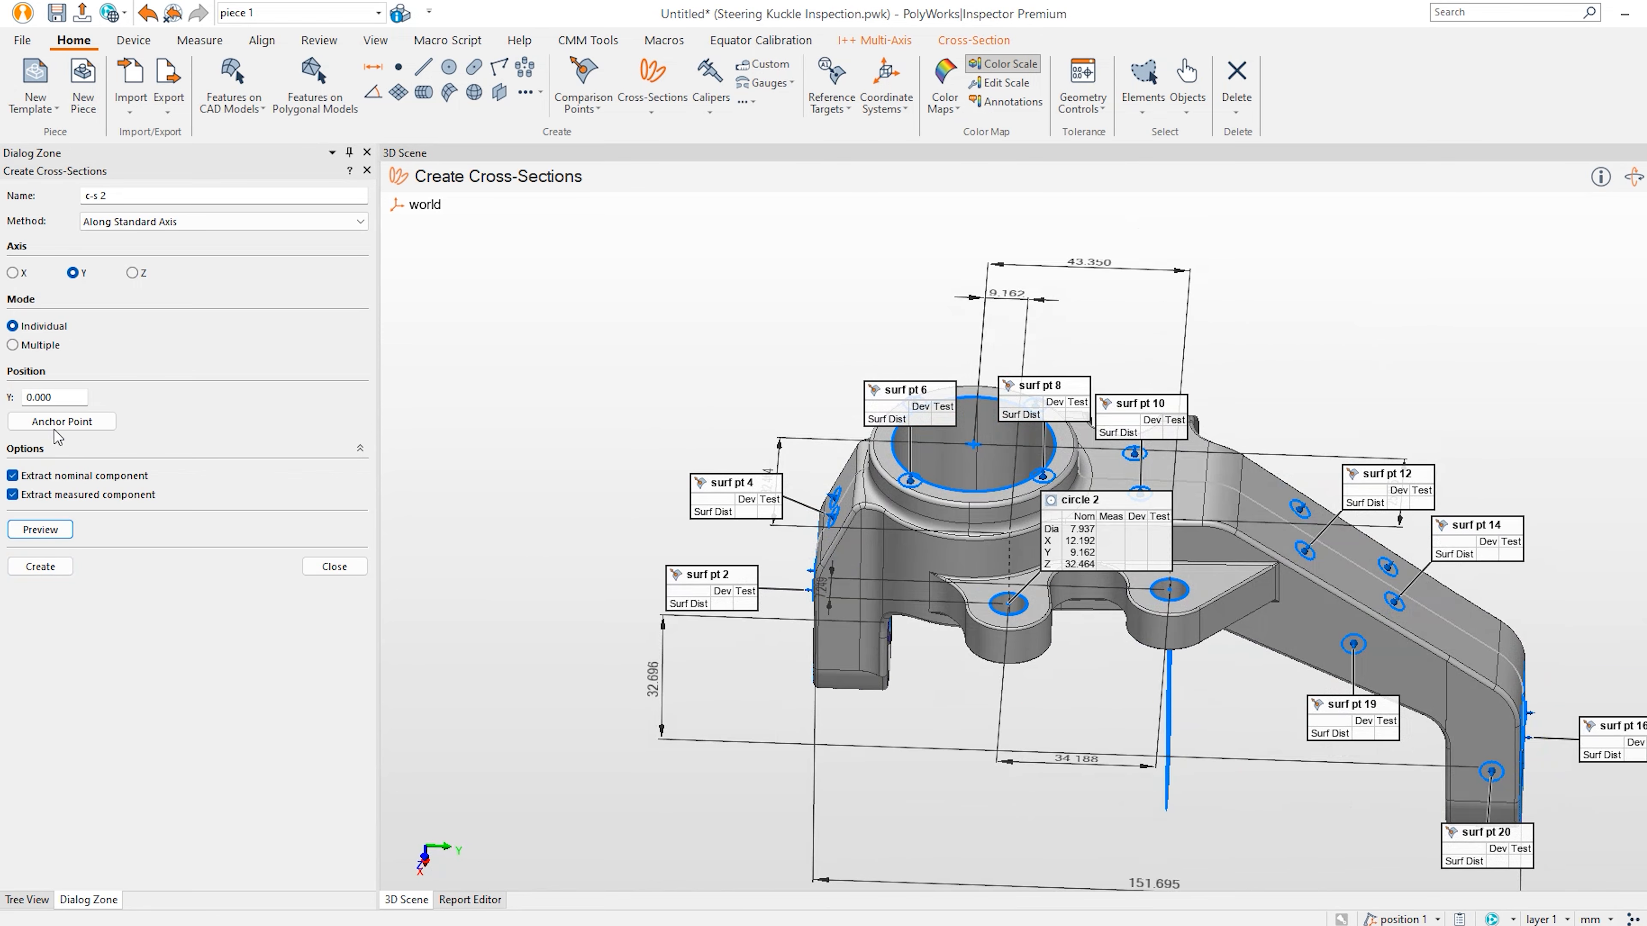
click(41, 529)
drag(467, 518, 498, 548)
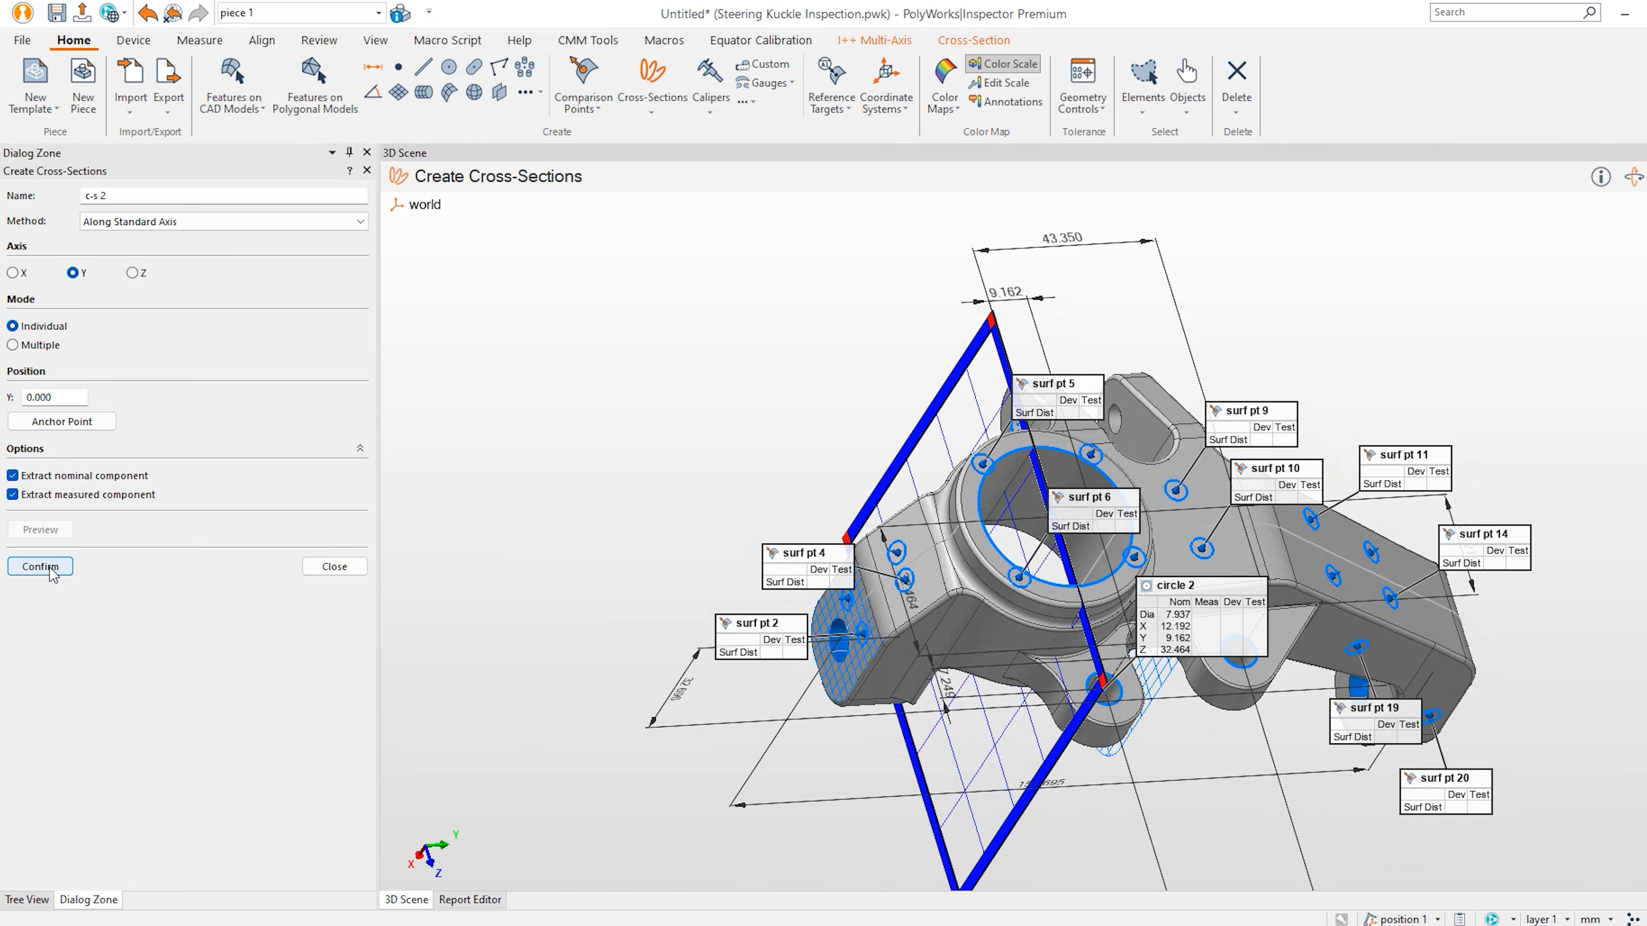
click(40, 566)
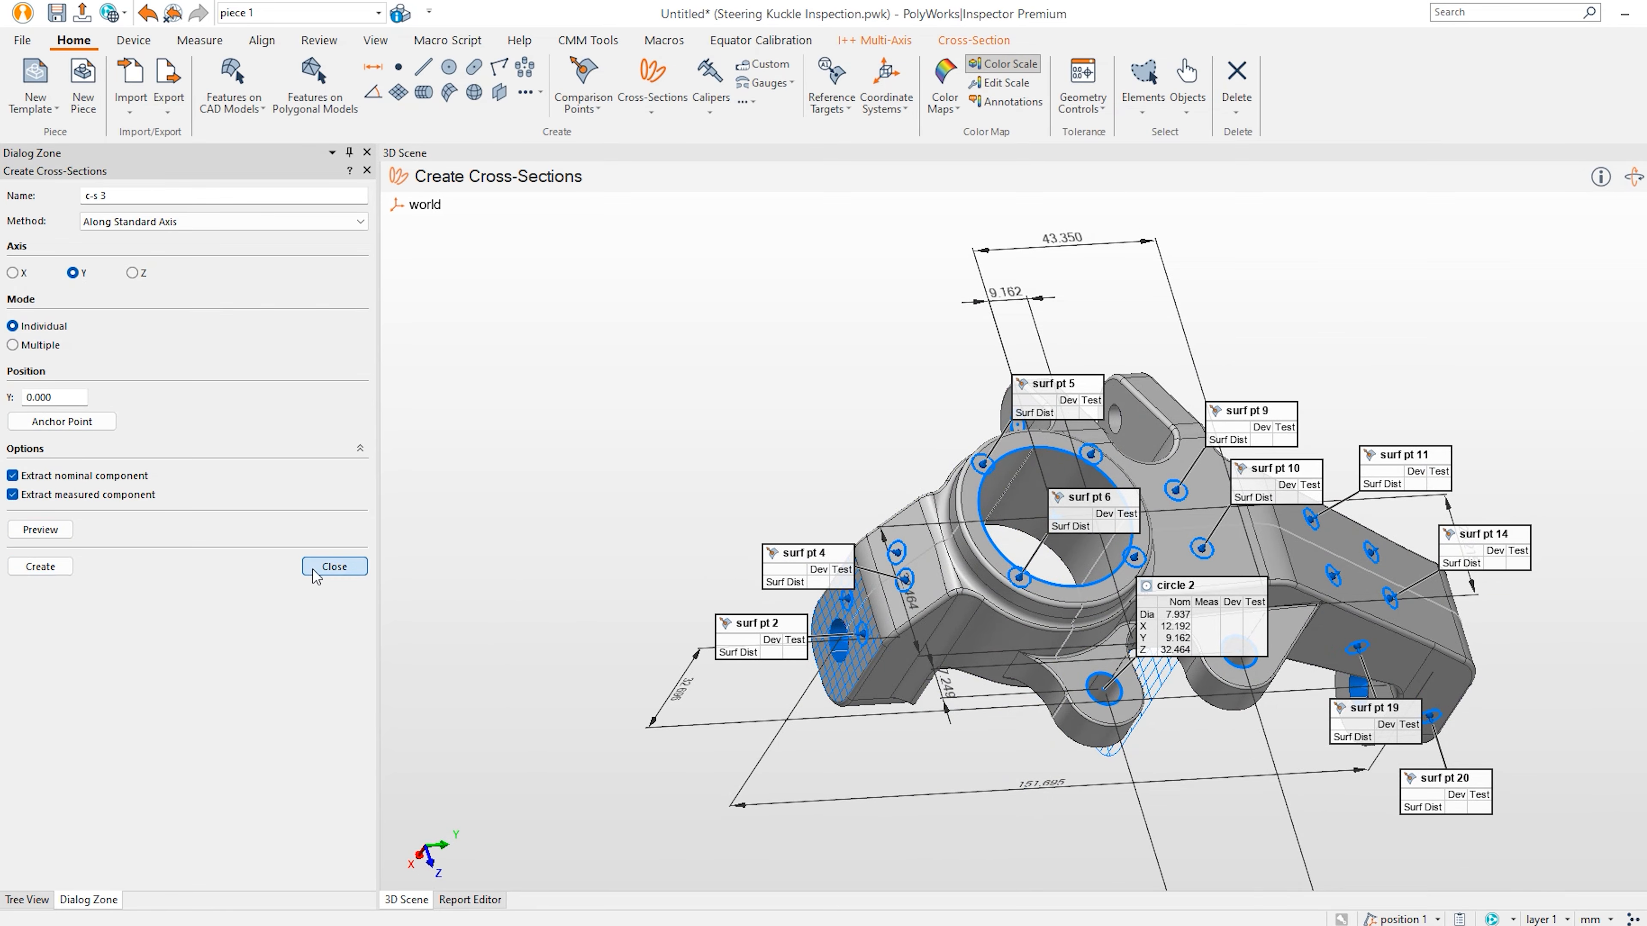
click(334, 567)
drag(698, 471, 649, 438)
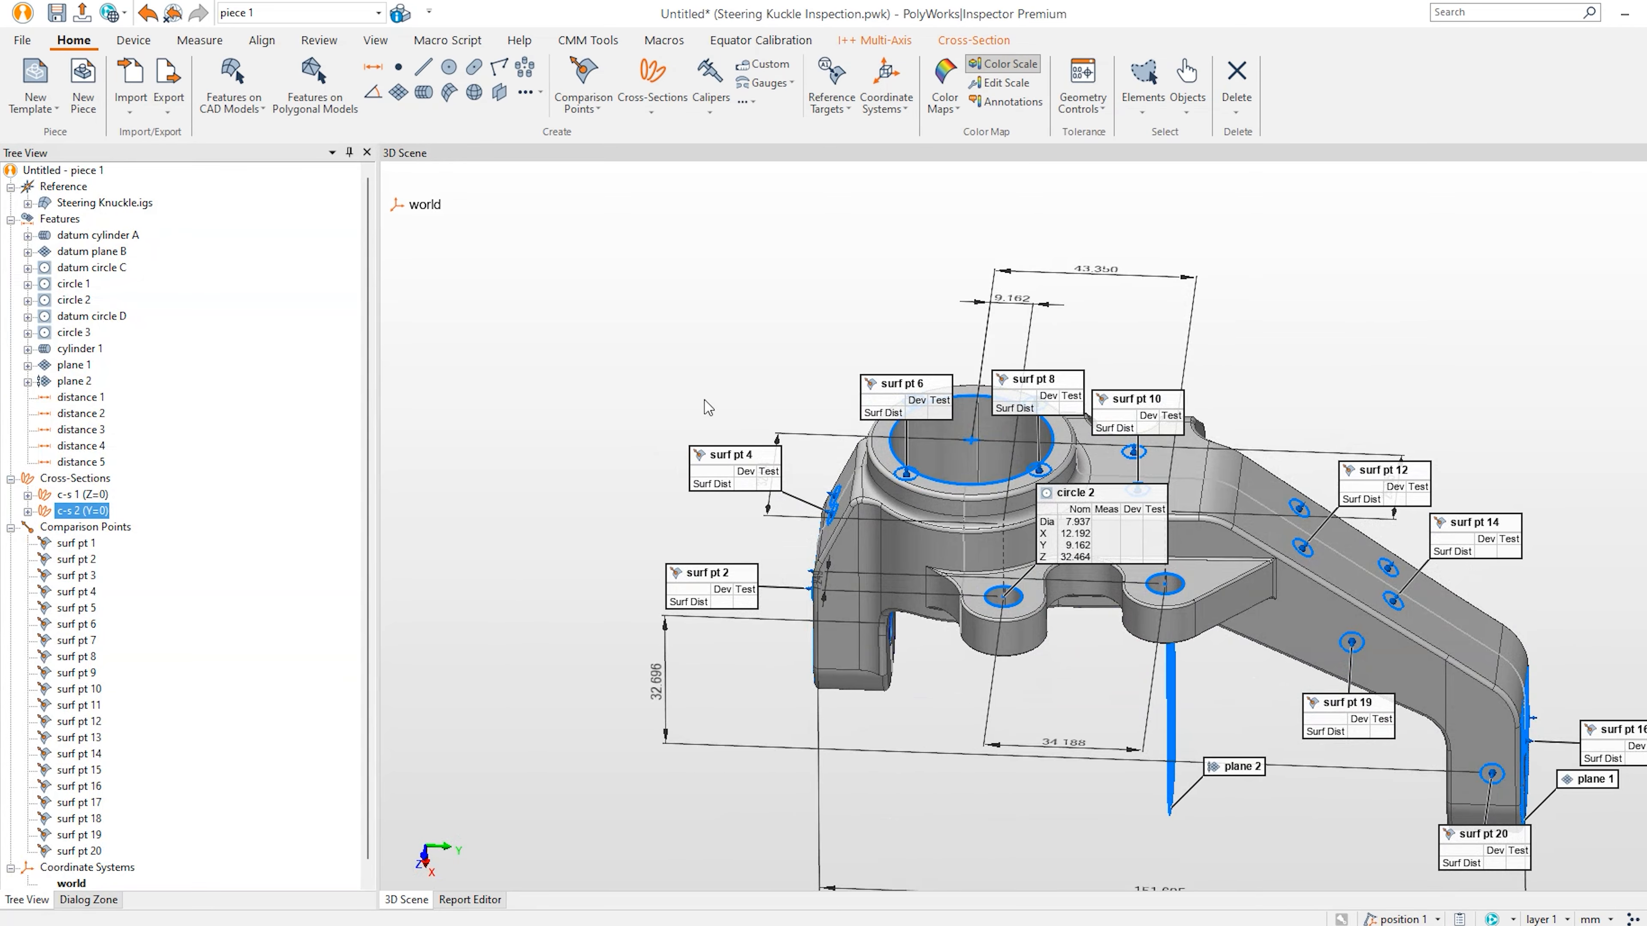
Start anchored calipers and place caliper 1 across the knuckle's lower boss.
click(724, 91)
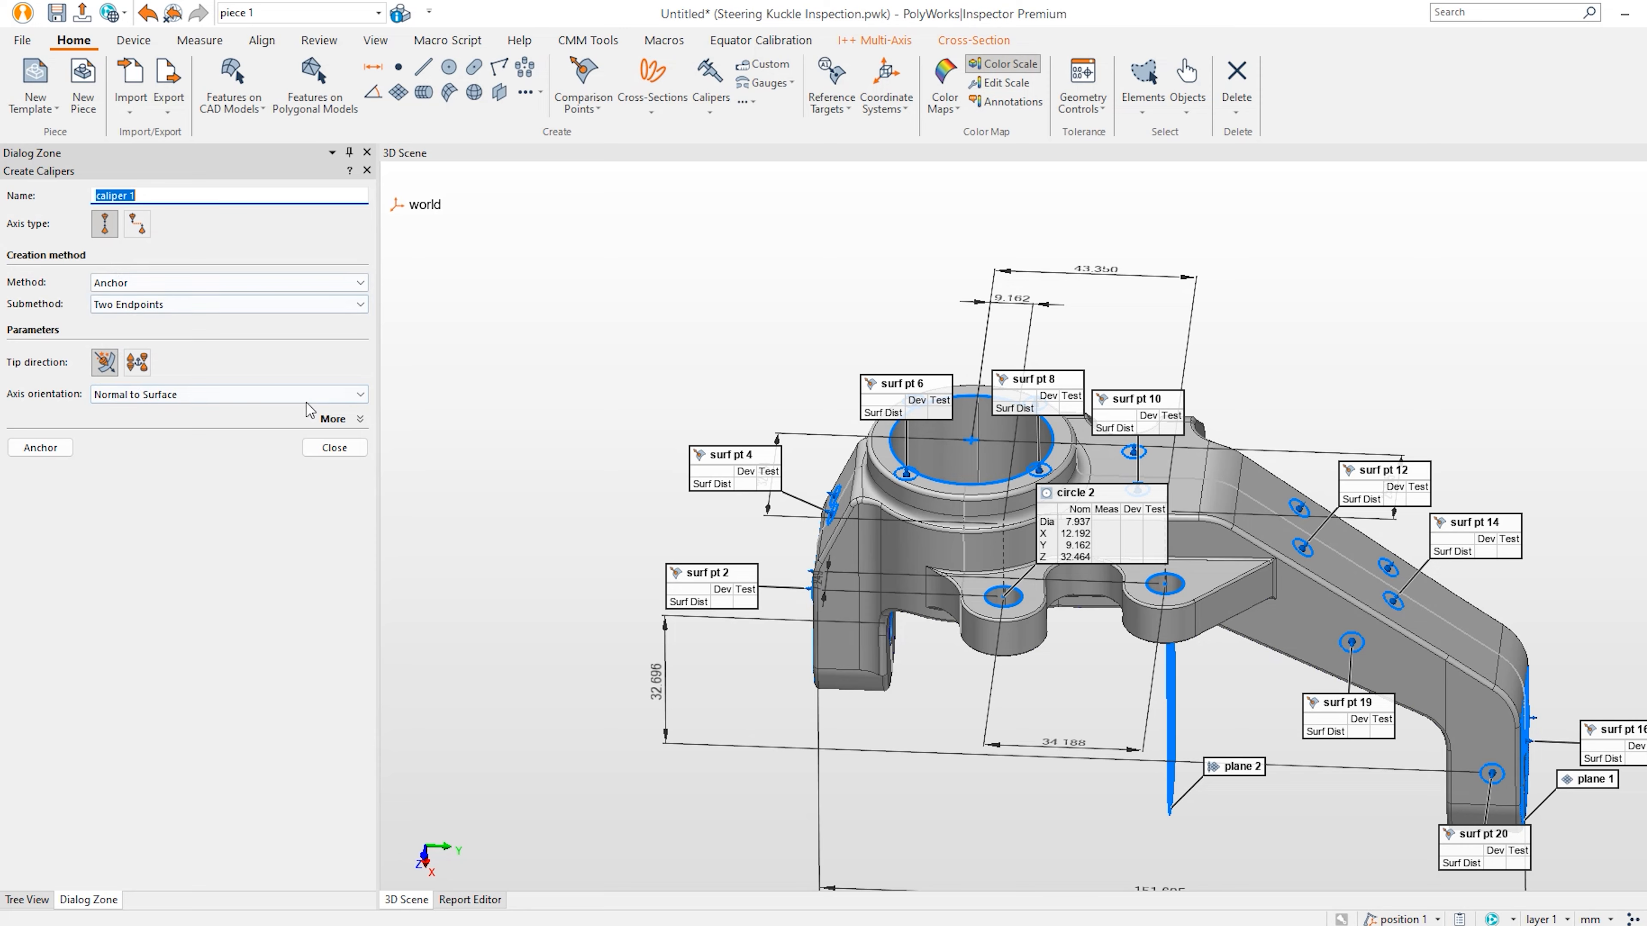
drag(889, 653, 926, 629)
scroll(787, 740, up, 3)
middle_drag(788, 739, 823, 620)
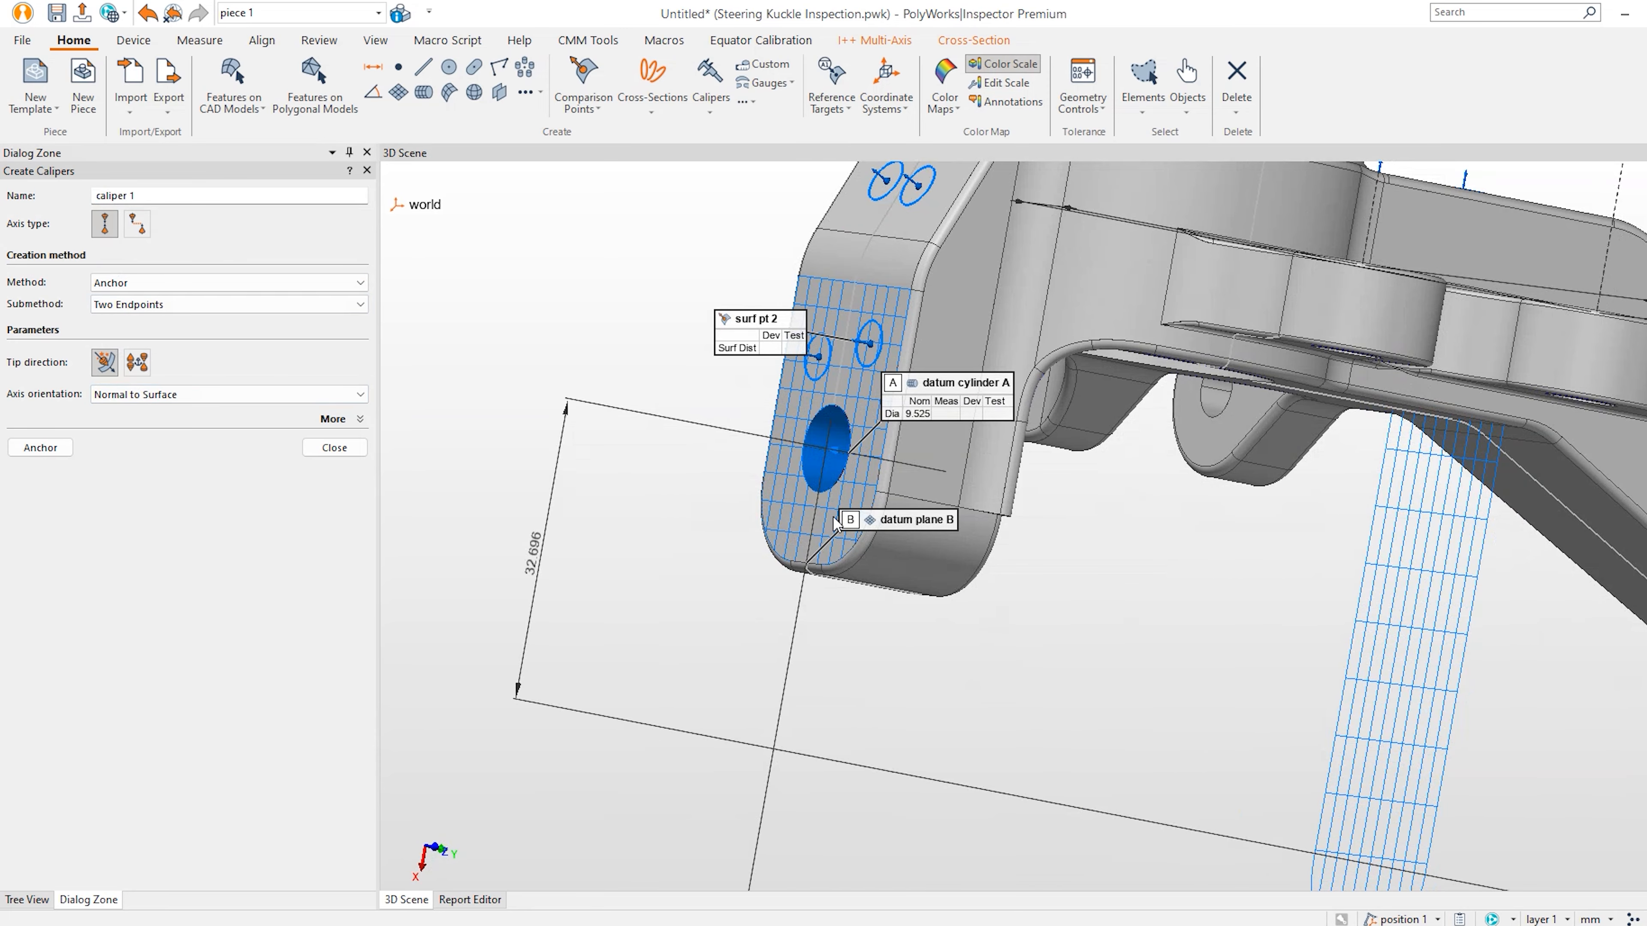
click(35, 447)
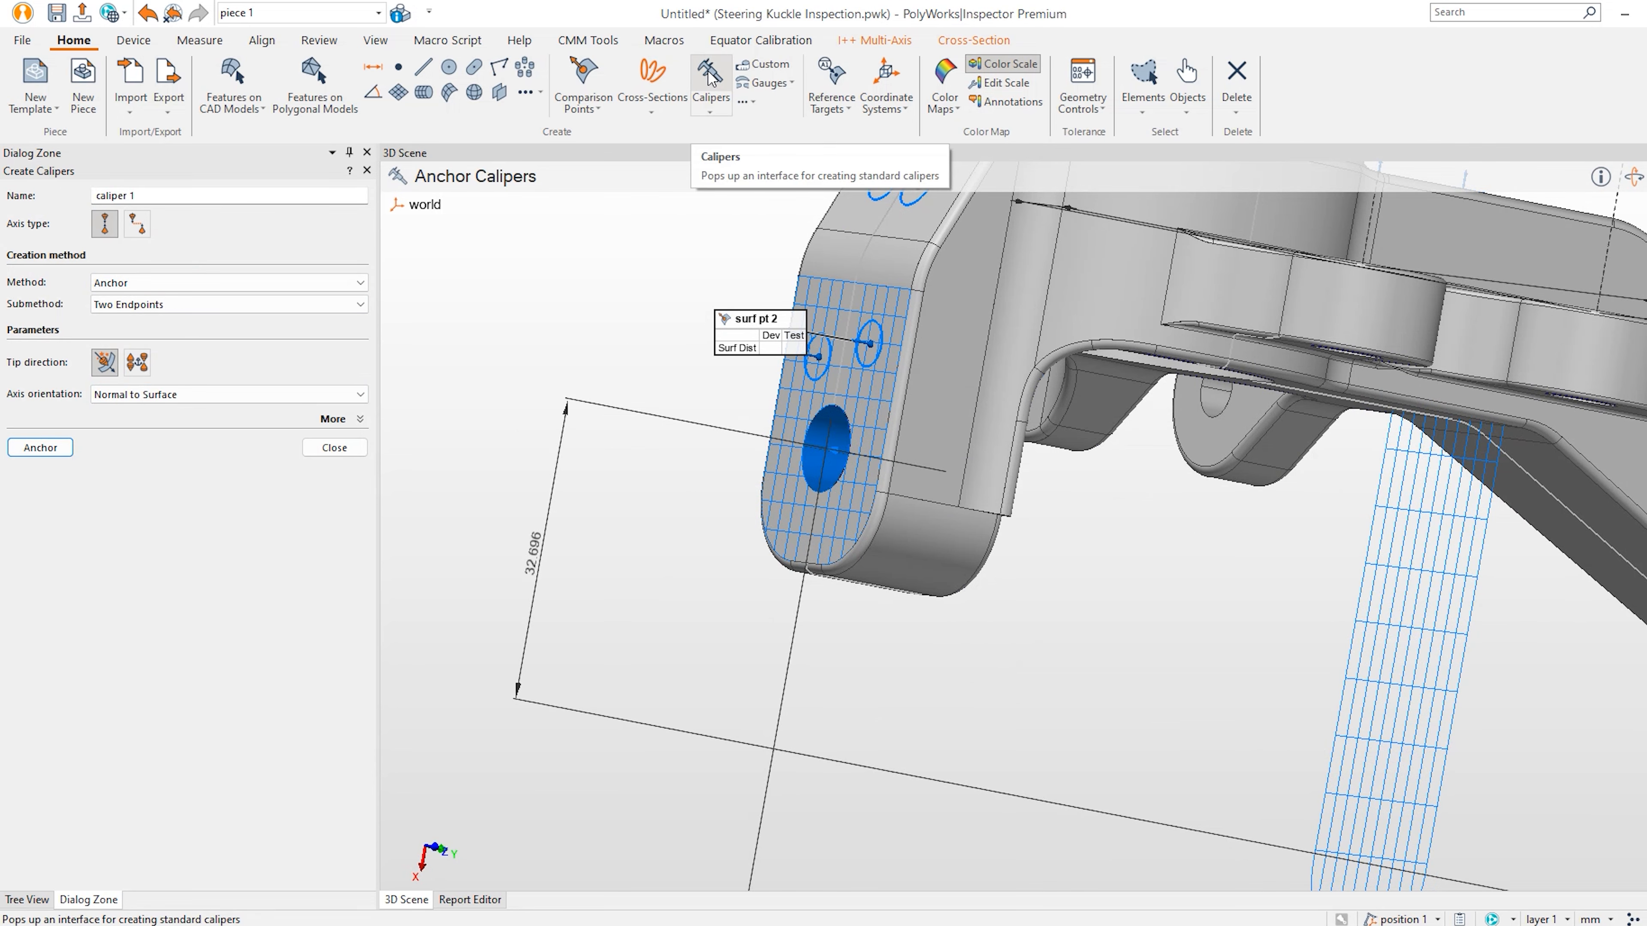
click(813, 529)
key(space)
drag(867, 534, 1086, 582)
key(space)
click(1053, 566)
Place caliper 2 with its endpoints on the boss underside.
key(space)
scroll(1031, 582, up, 8)
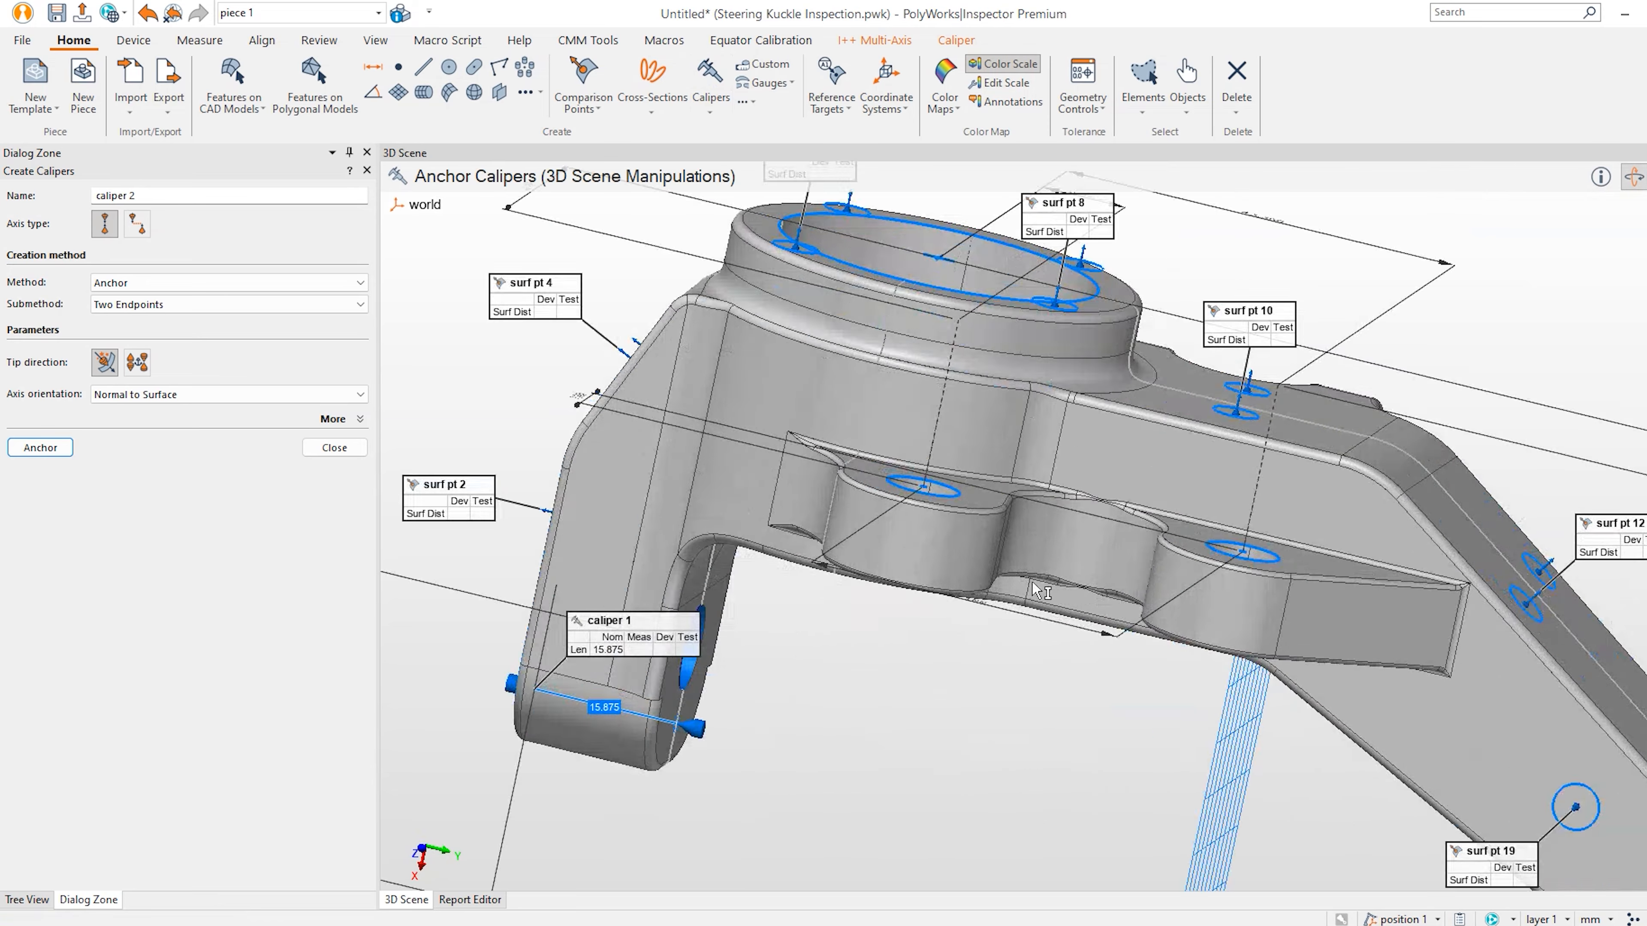
key(space)
click(914, 503)
key(space)
drag(914, 503, 921, 402)
key(space)
click(889, 607)
Anchor caliper 3 from the right hole on top to the part's underside.
key(space)
drag(1219, 639, 1218, 697)
key(space)
click(1225, 583)
key(space)
drag(1235, 640, 1230, 625)
key(space)
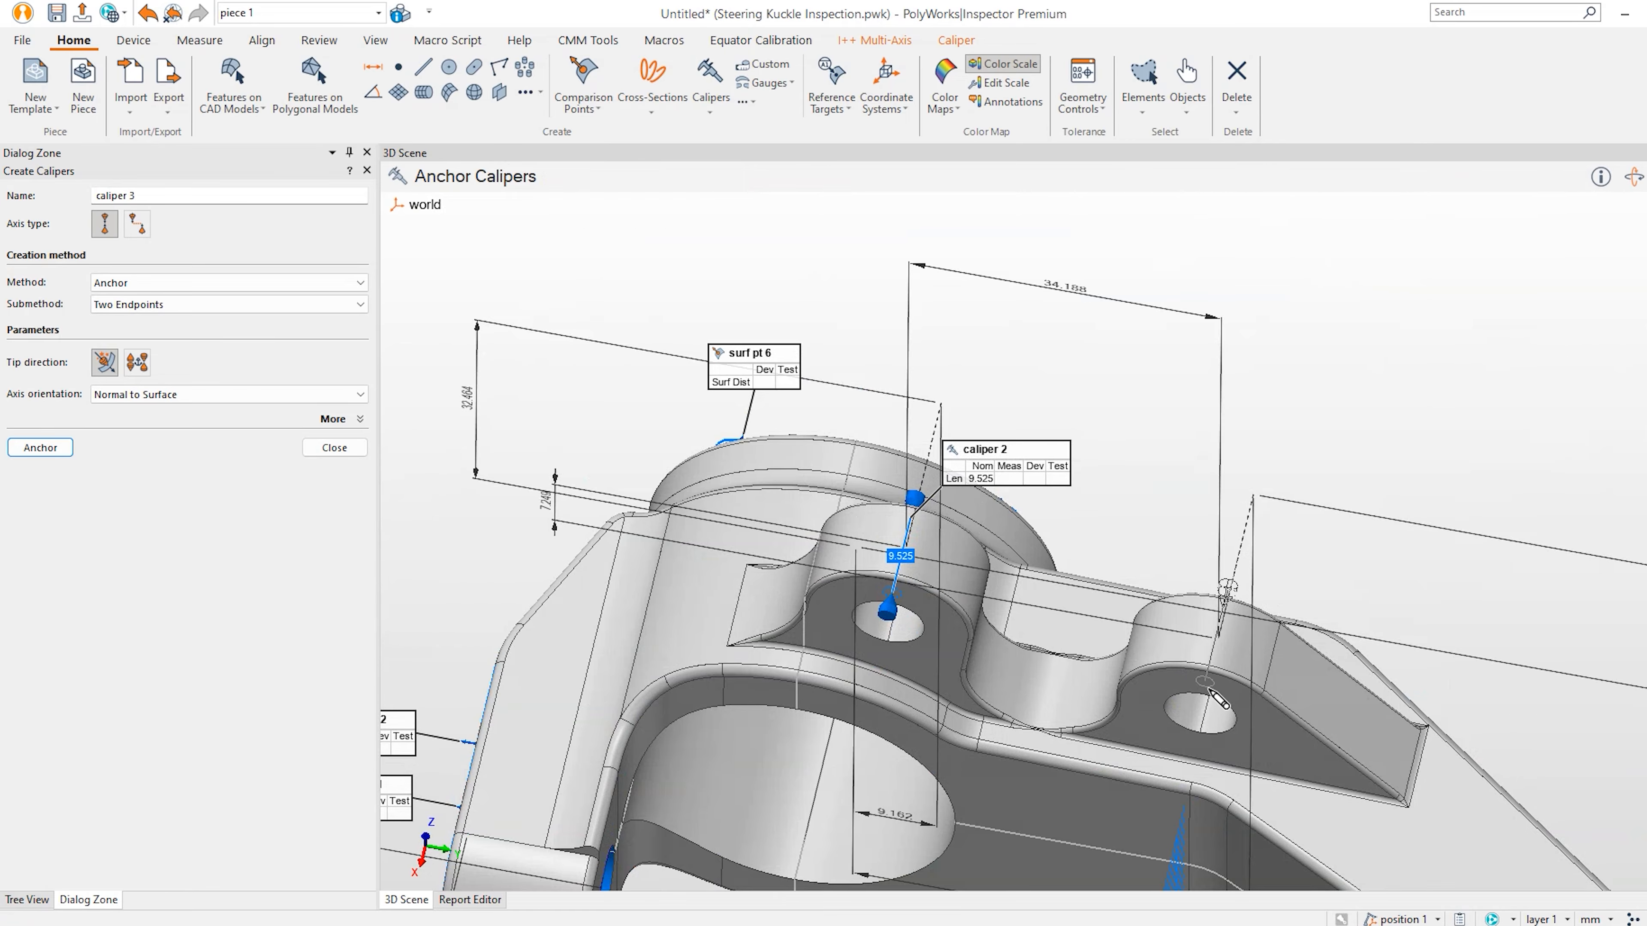
click(1218, 697)
Add caliper 4 across the arm end and finish the calipers.
key(space)
scroll(1329, 768, down, 4)
middle_drag(1323, 761, 901, 425)
drag(1054, 560, 975, 707)
scroll(1155, 719, up, 3)
key(space)
click(1100, 706)
key(space)
drag(1100, 706, 947, 716)
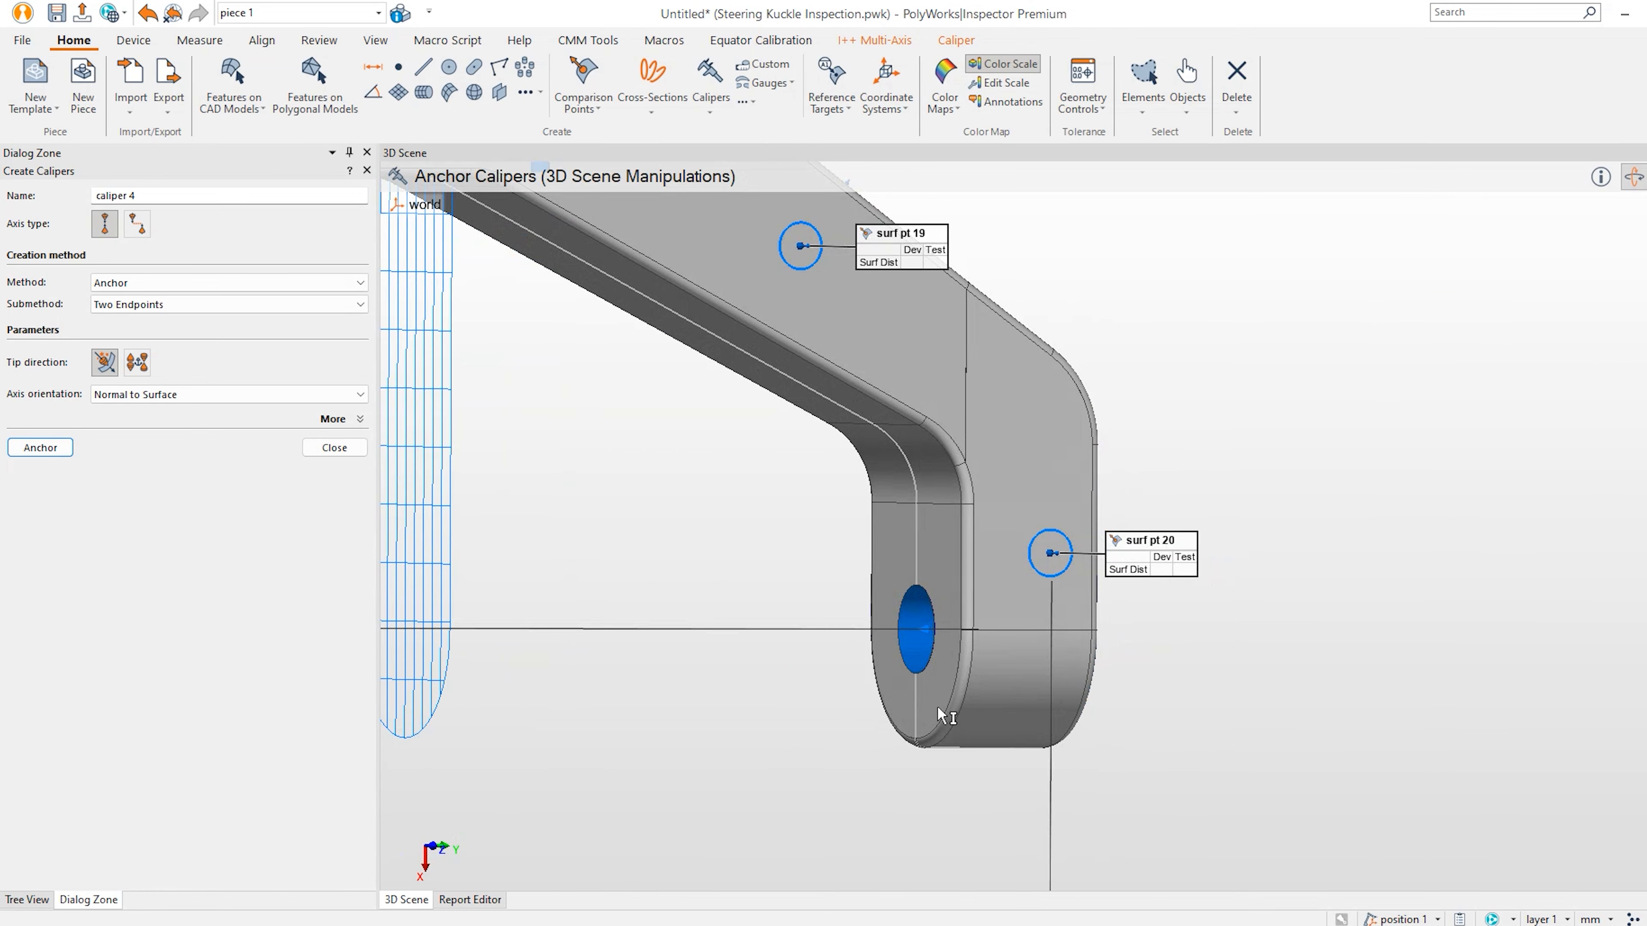
key(space)
click(929, 713)
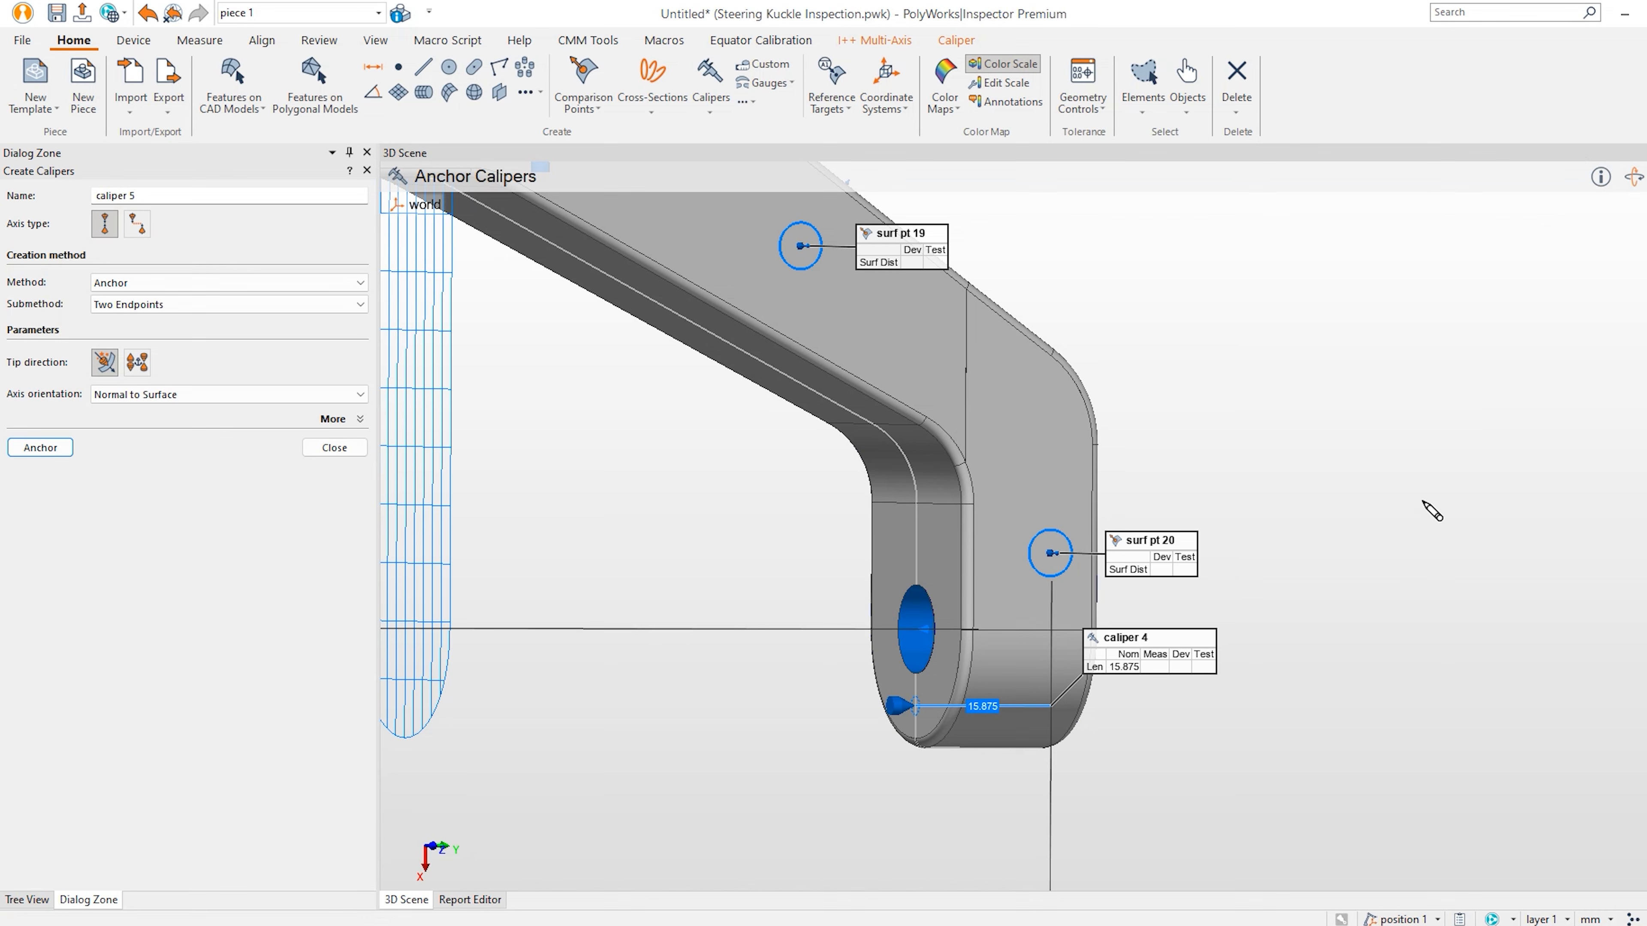
key(space)
scroll(1325, 517, down, 5)
key(space)
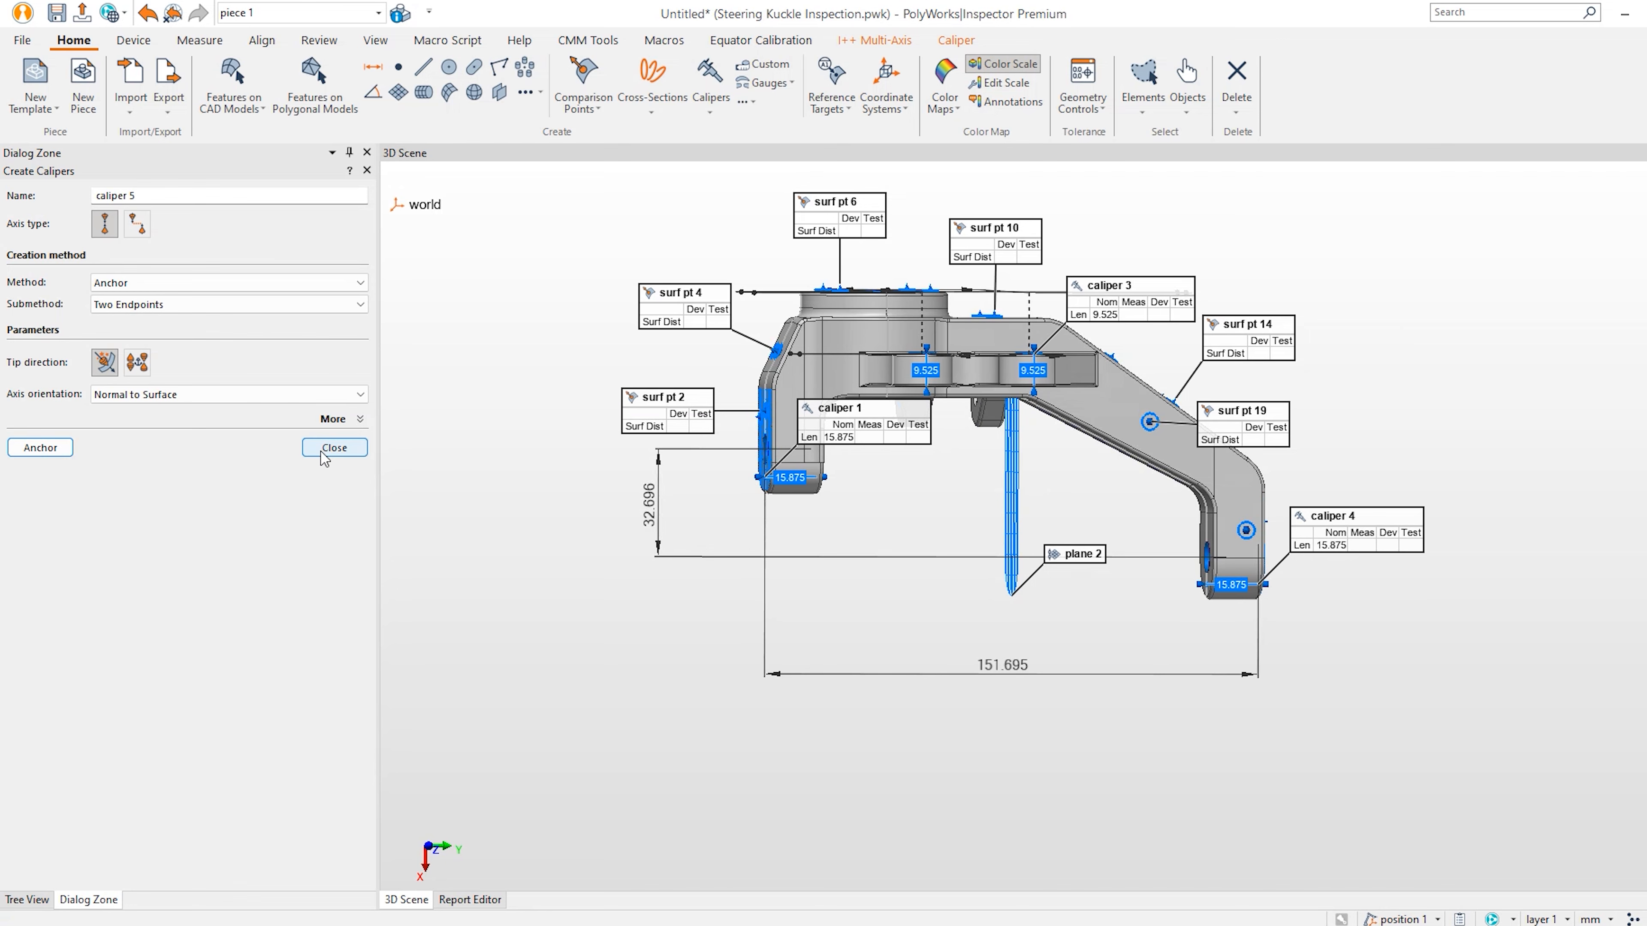
click(334, 448)
Select datum cylinder A in the Tree View and show the Feature ribbon tools.
scroll(276, 568, down, 3)
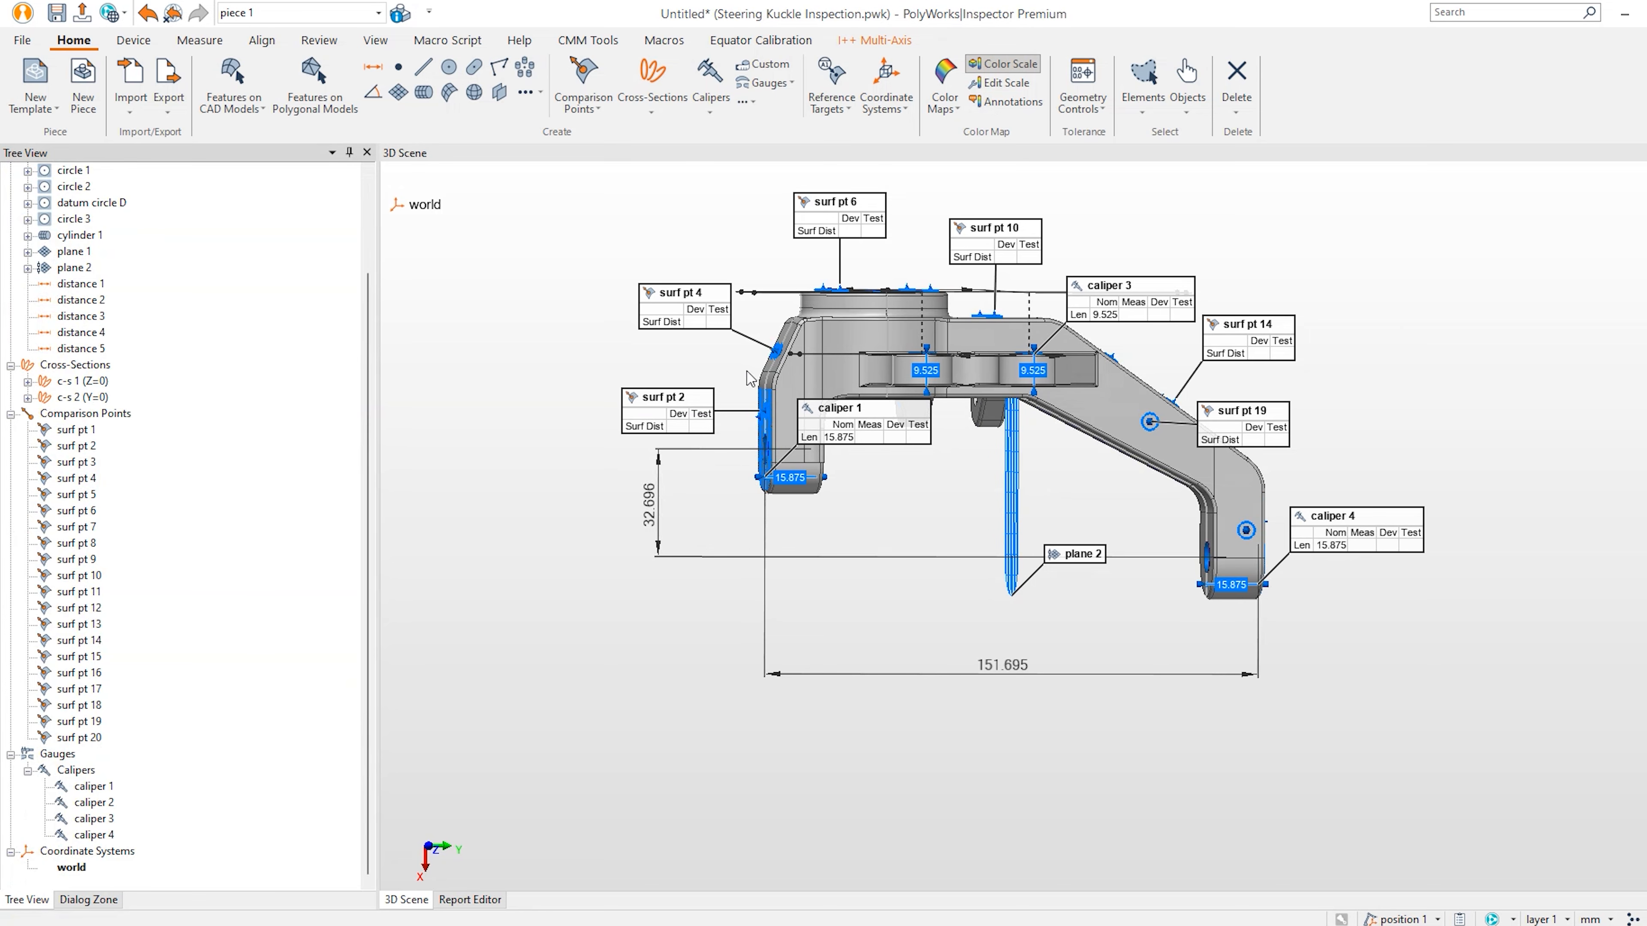
drag(999, 385, 1012, 482)
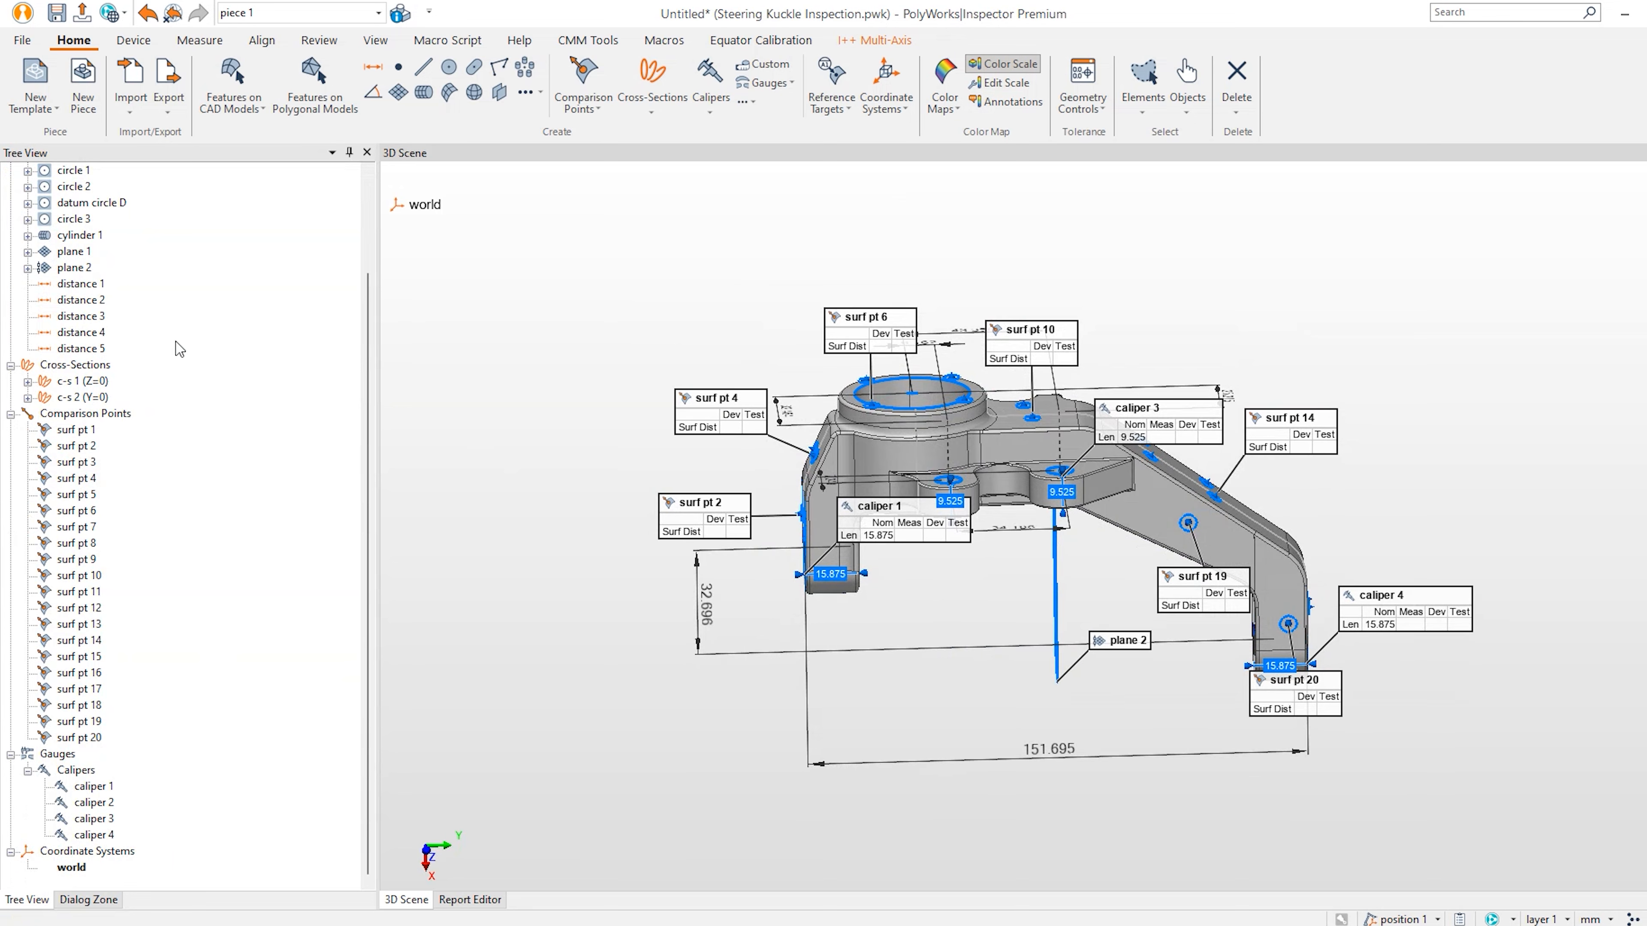
scroll(217, 415, up, 3)
drag(835, 416, 846, 416)
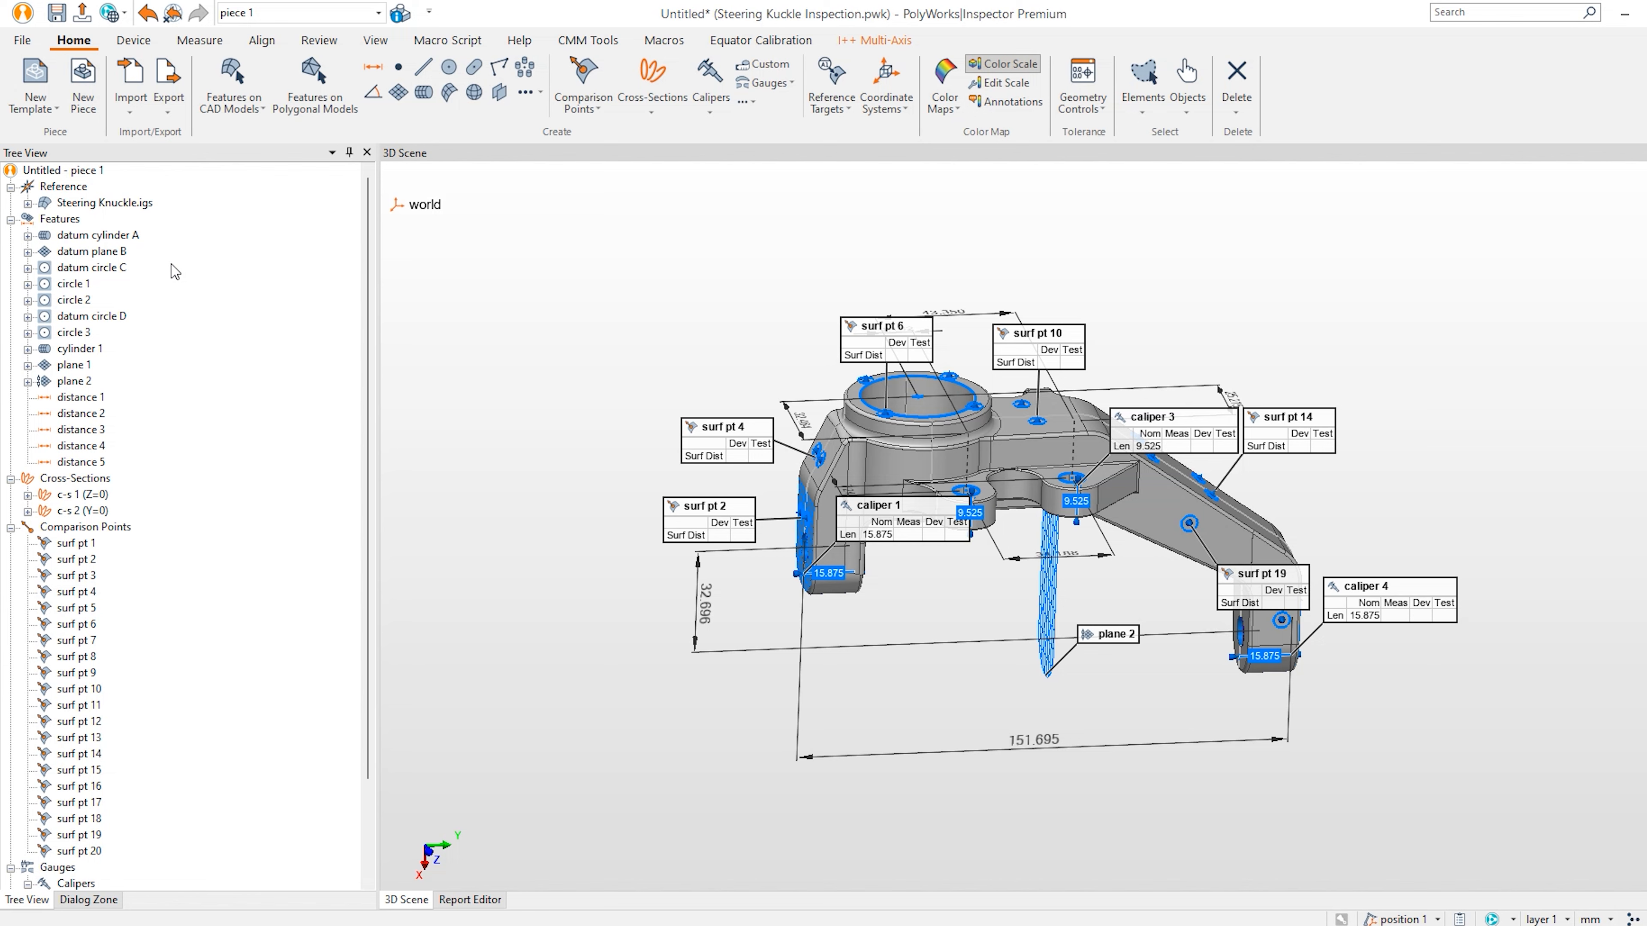
click(122, 236)
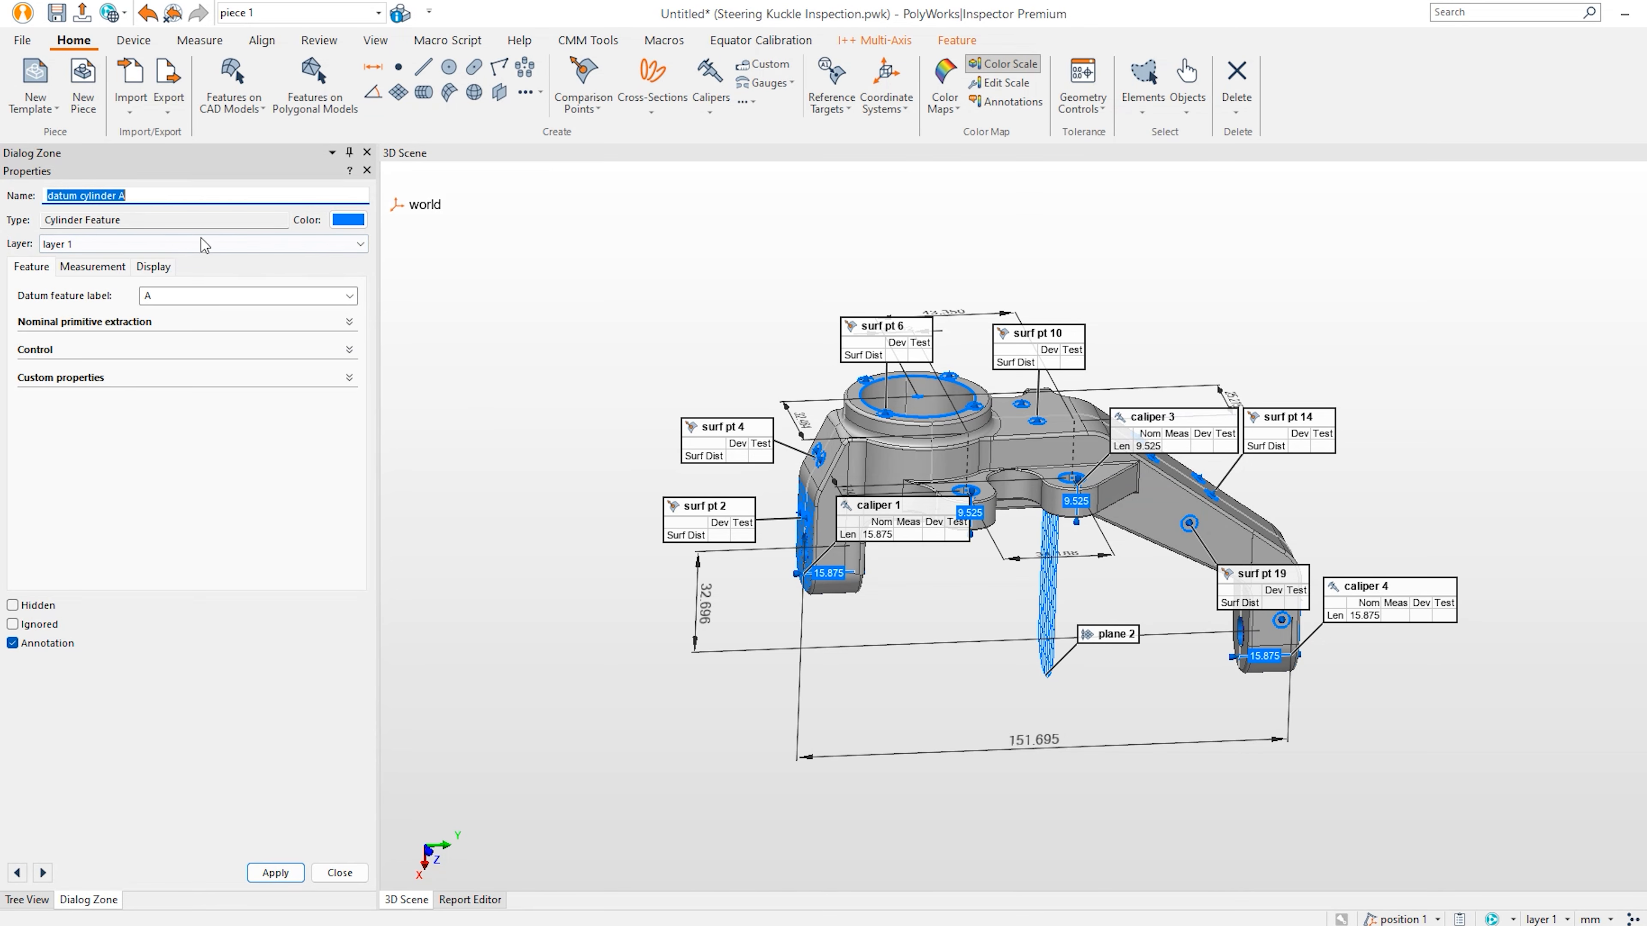
key(Escape)
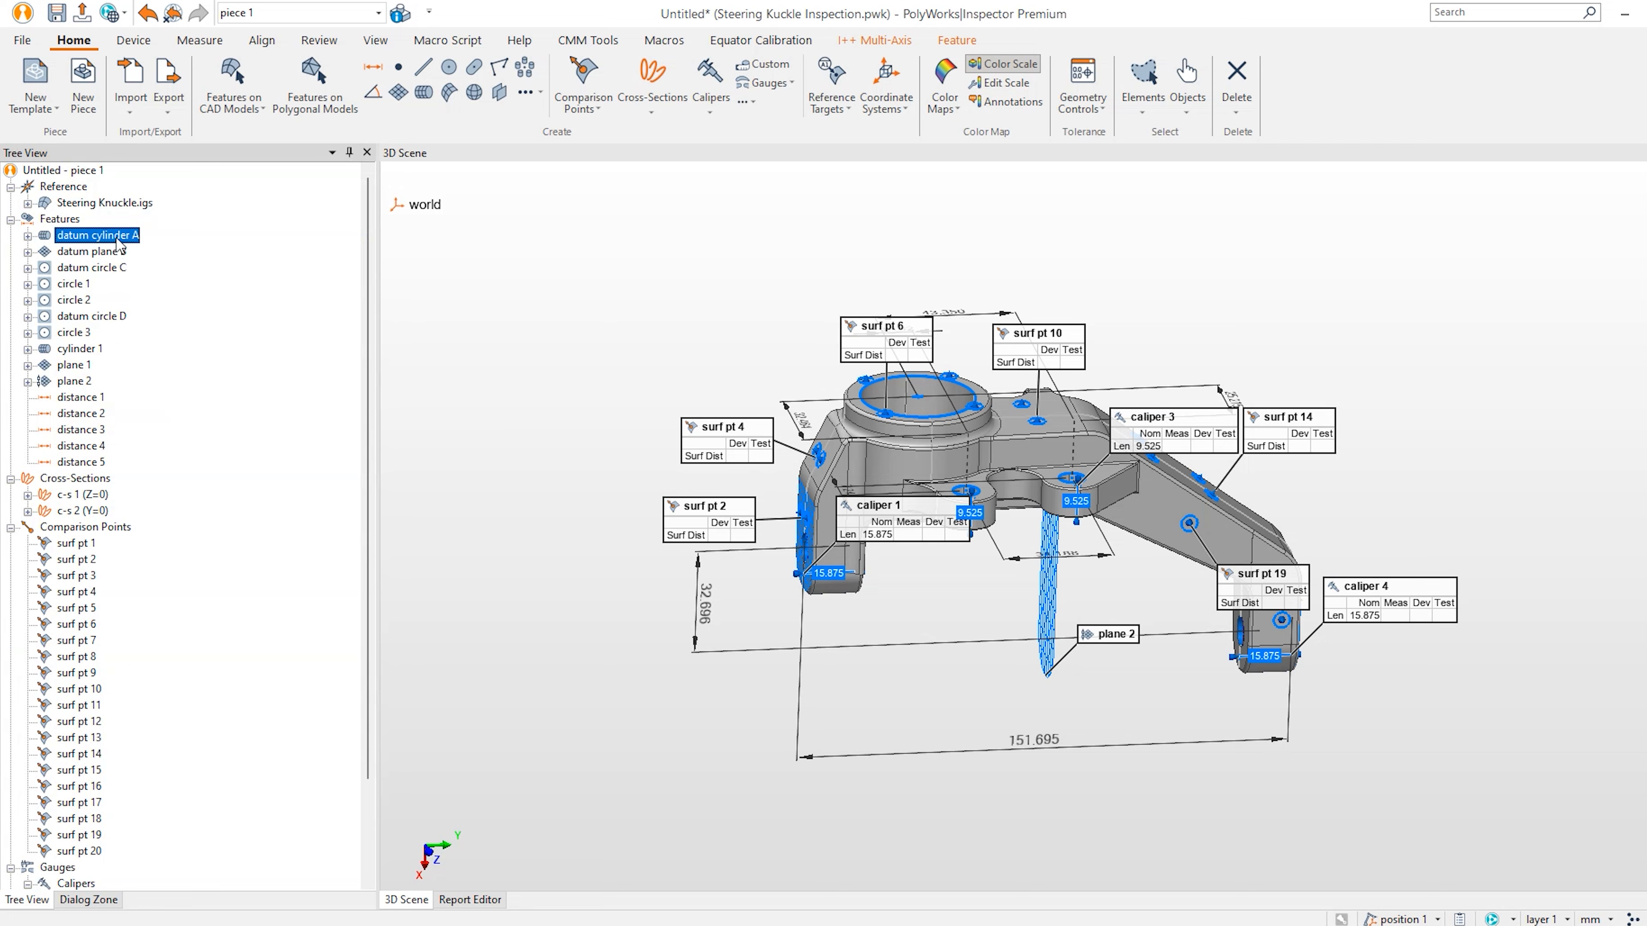
right_click(119, 244)
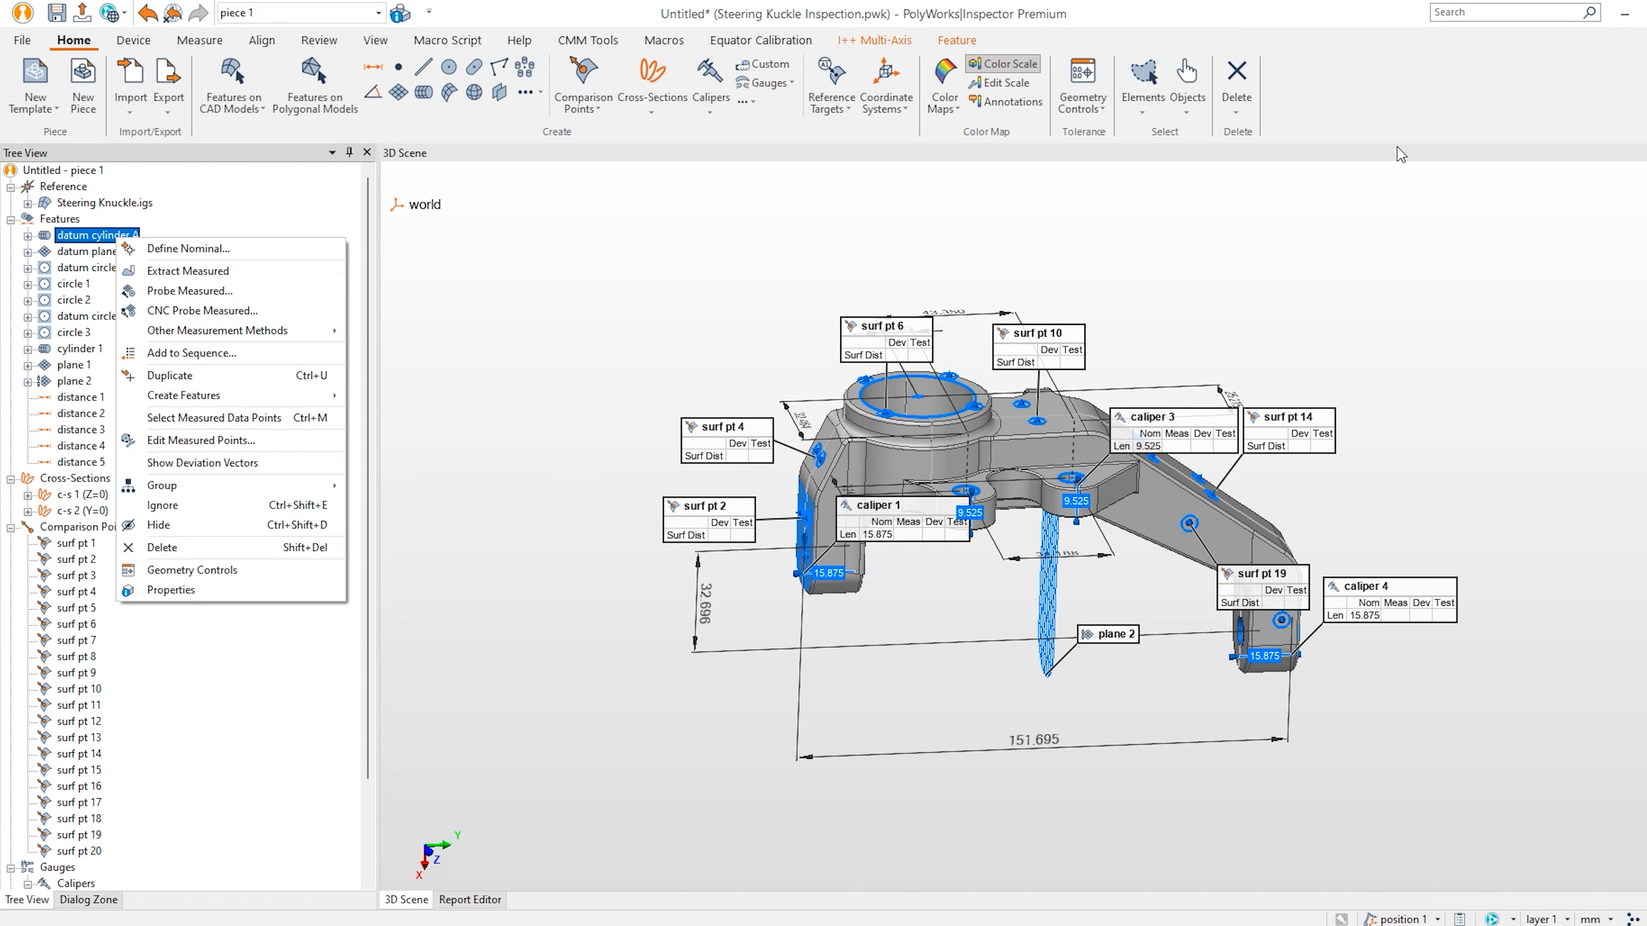
key(Escape)
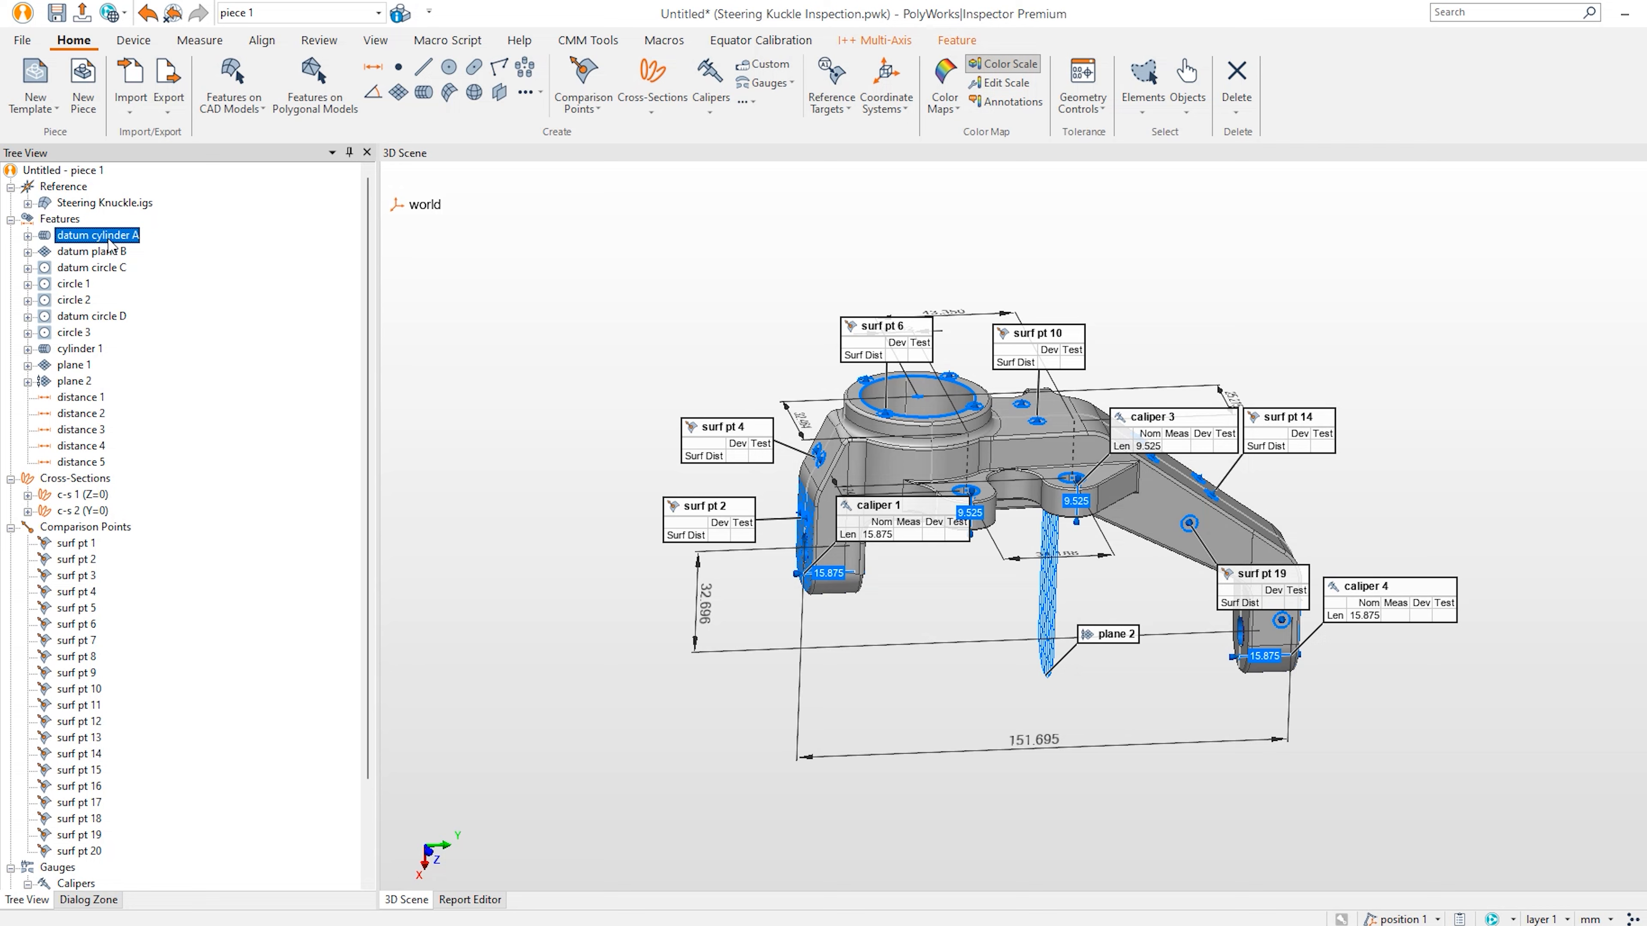
click(957, 40)
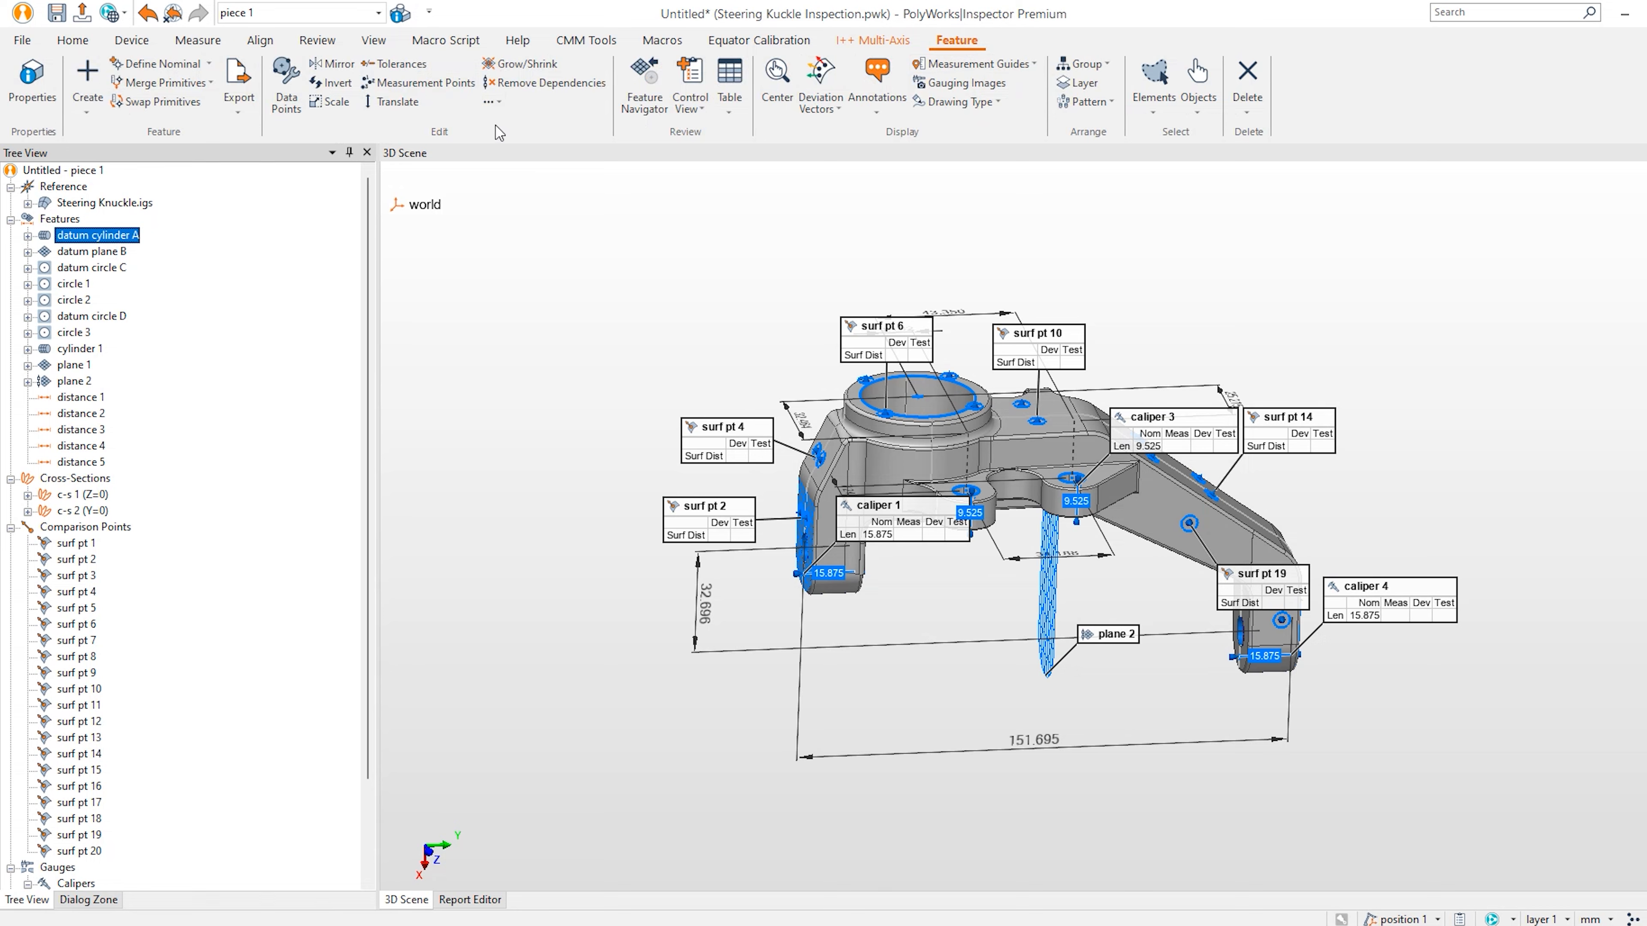
click(69, 545)
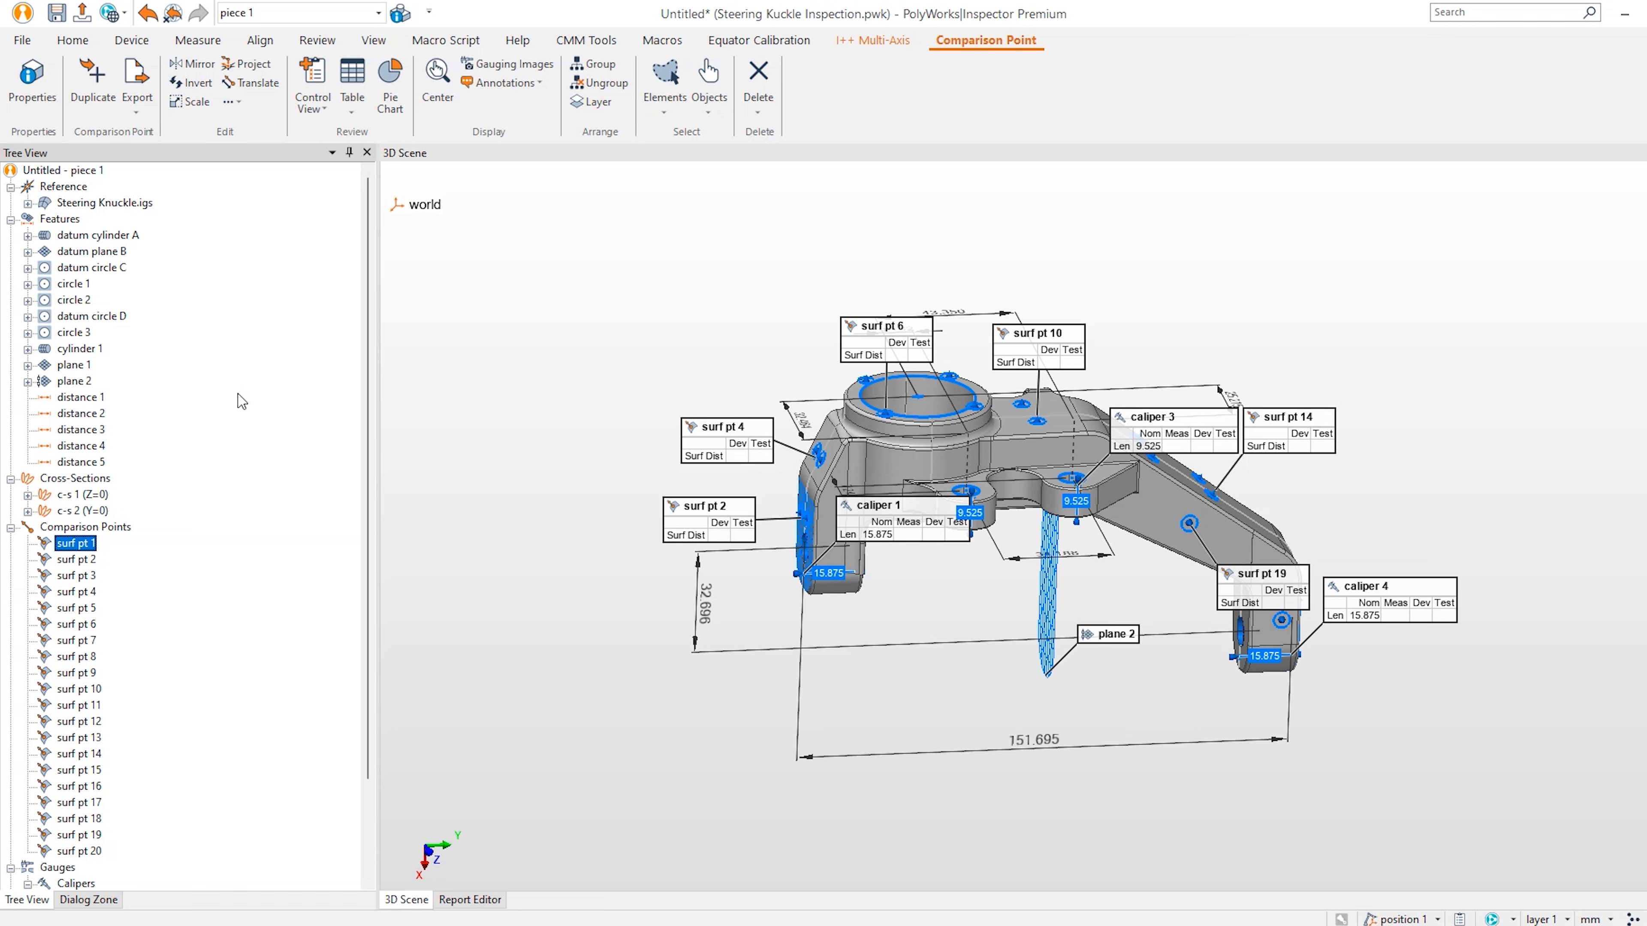
click(98, 236)
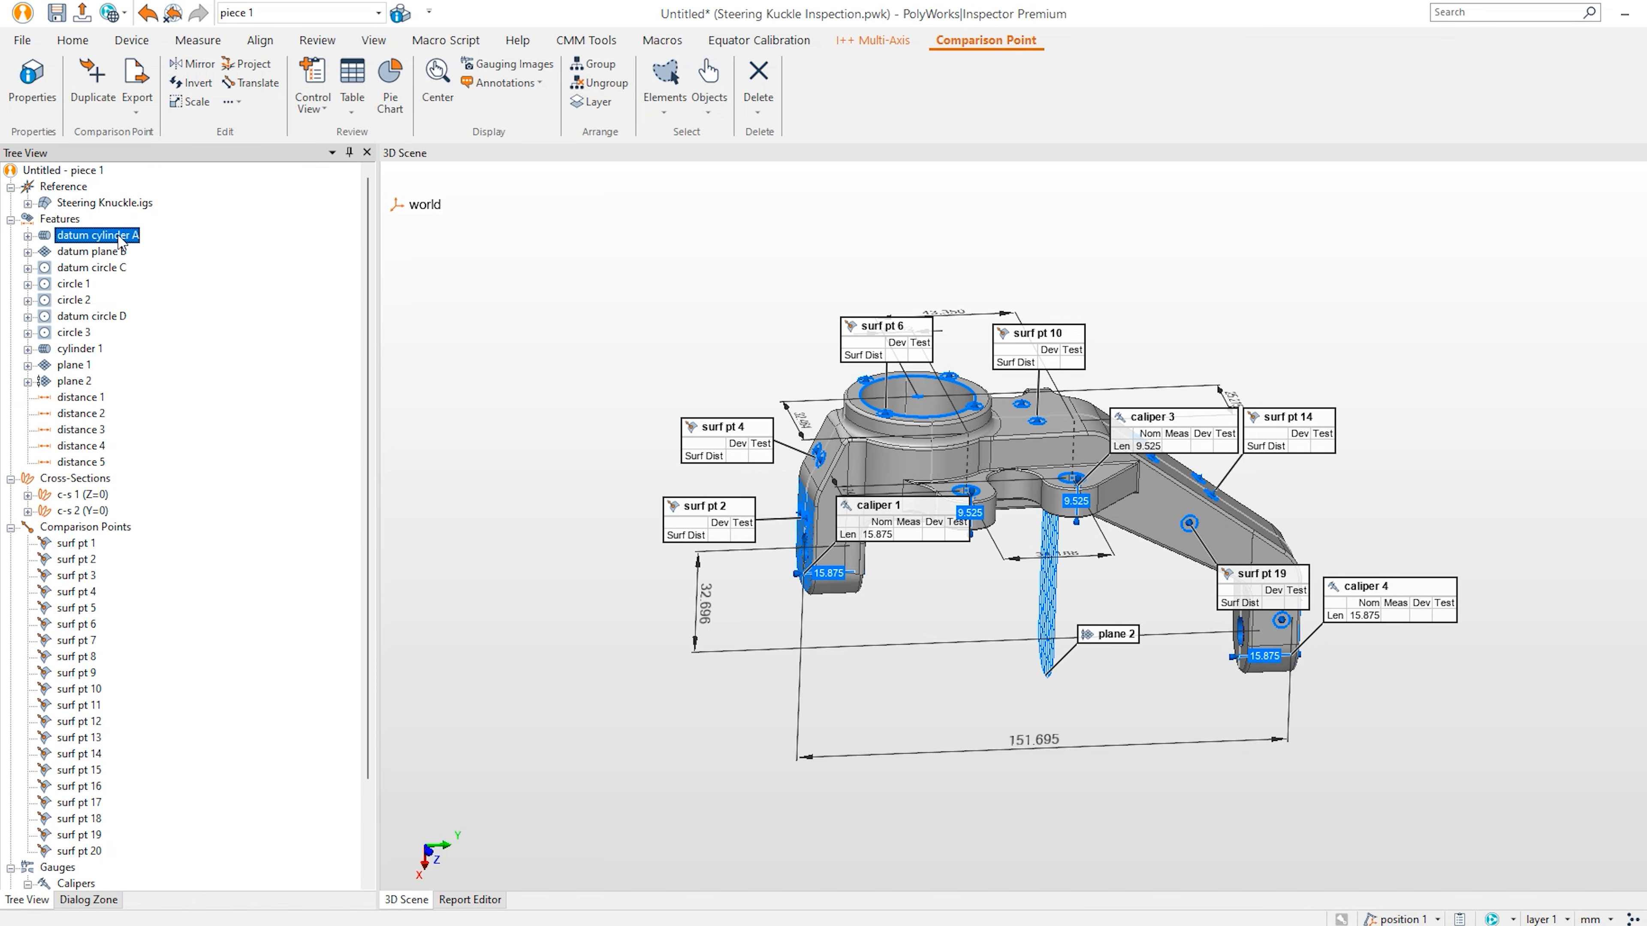
Set datum cylinder A to Probe, Internal (Hole) compensation, fixed 9 points, and apply.
right_click(96, 240)
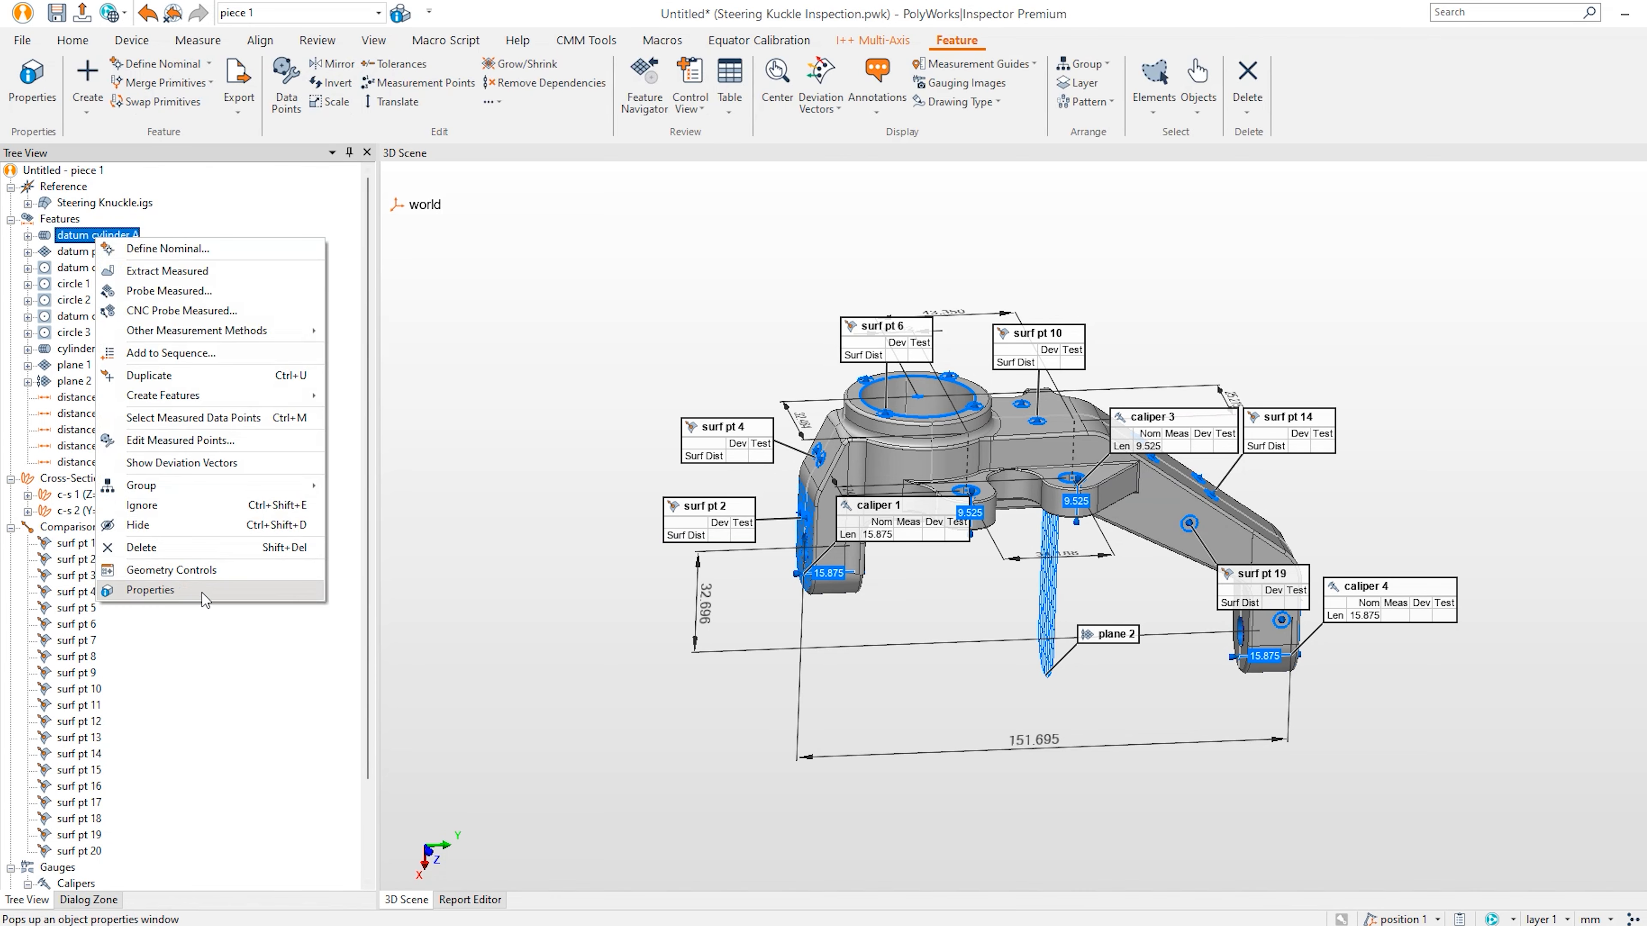
click(151, 589)
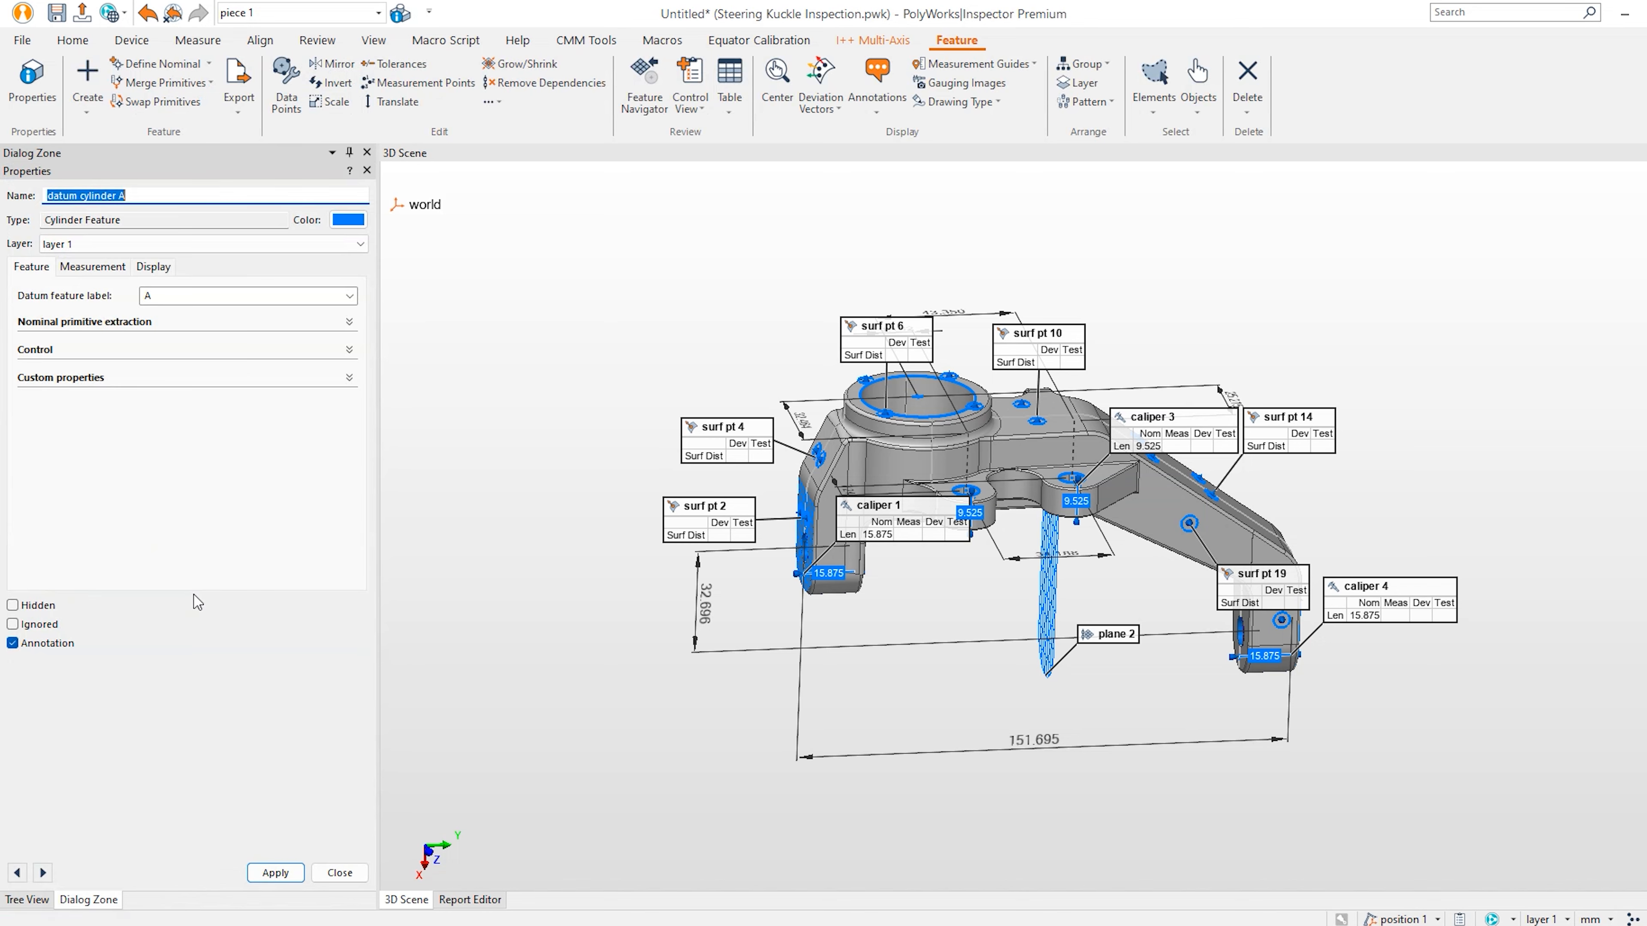
click(94, 268)
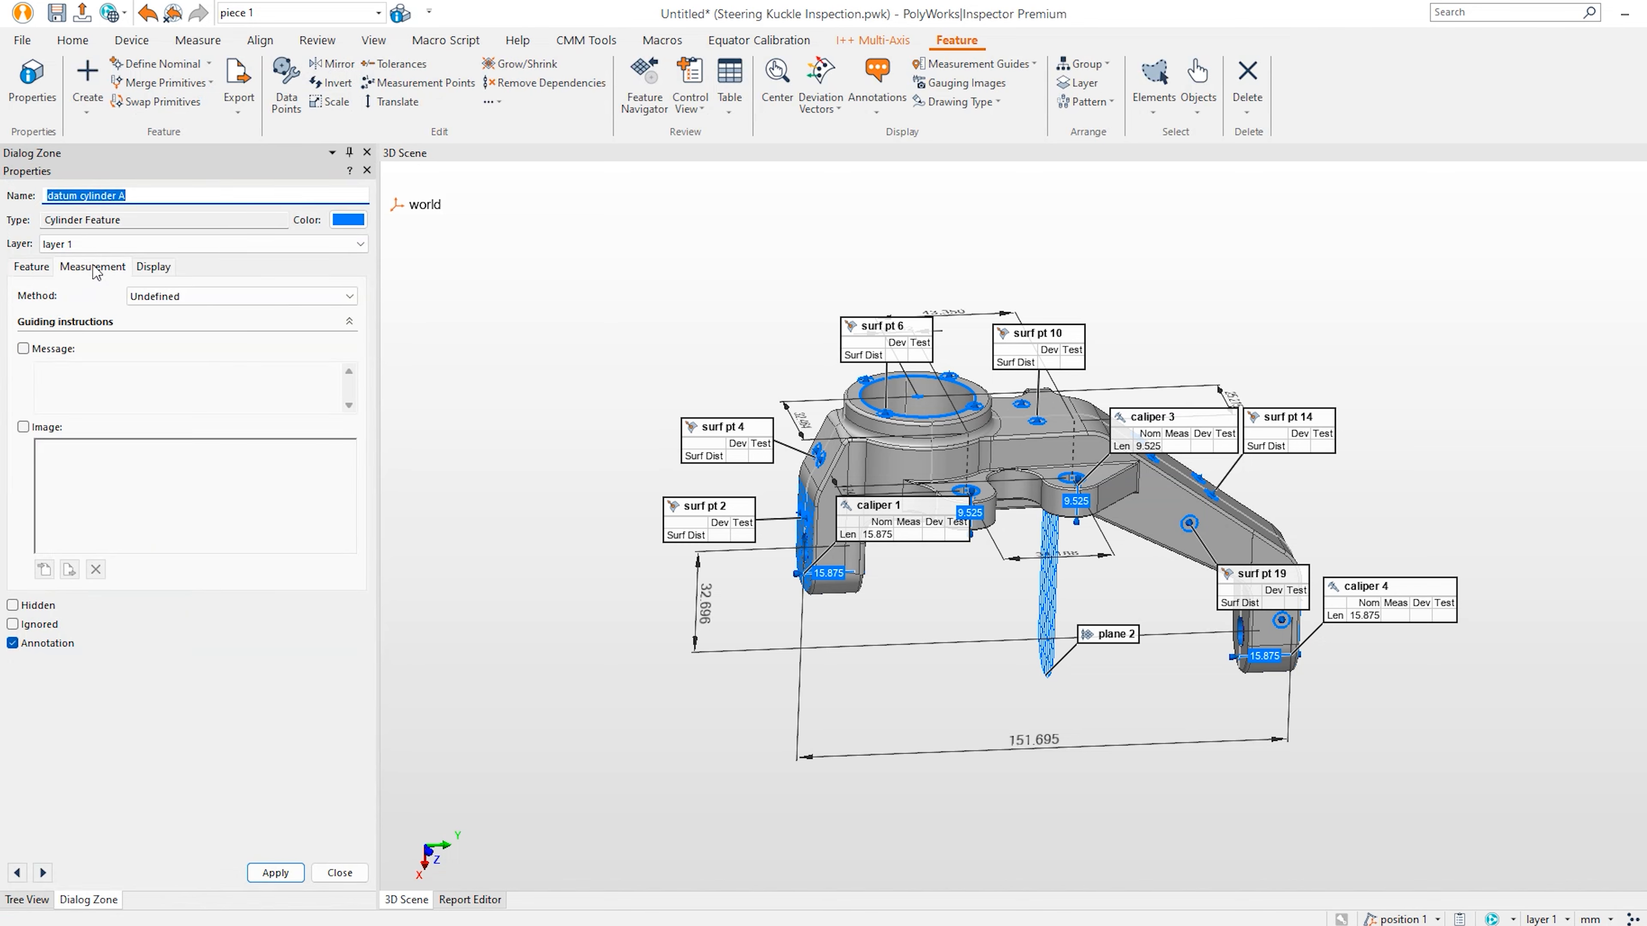
click(182, 296)
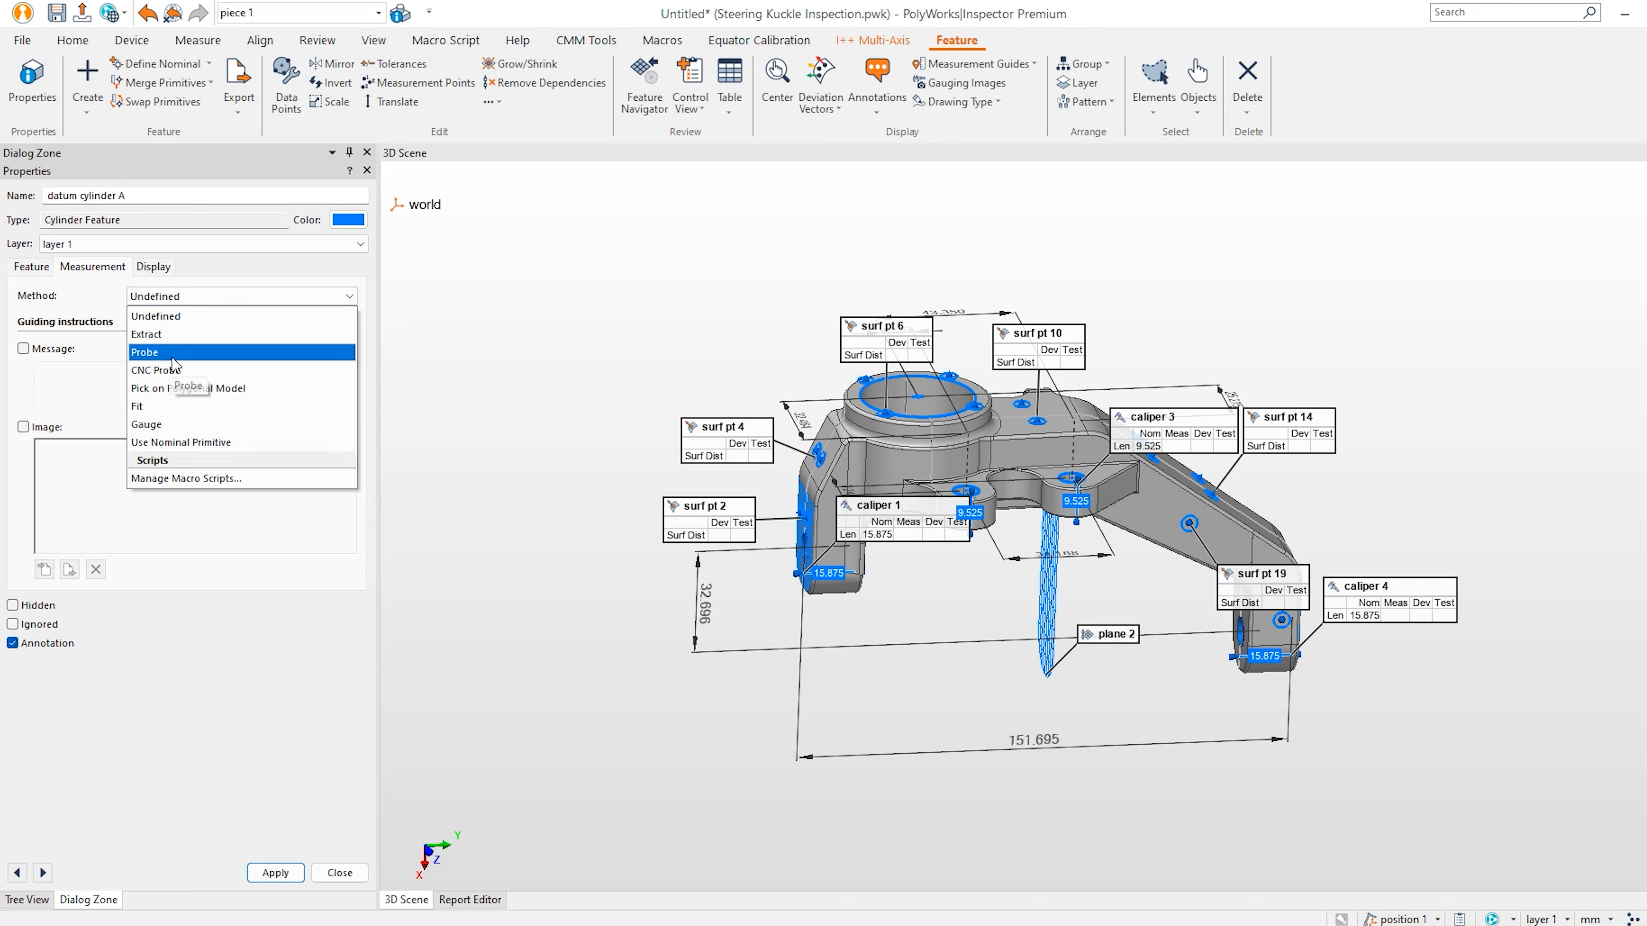
click(173, 353)
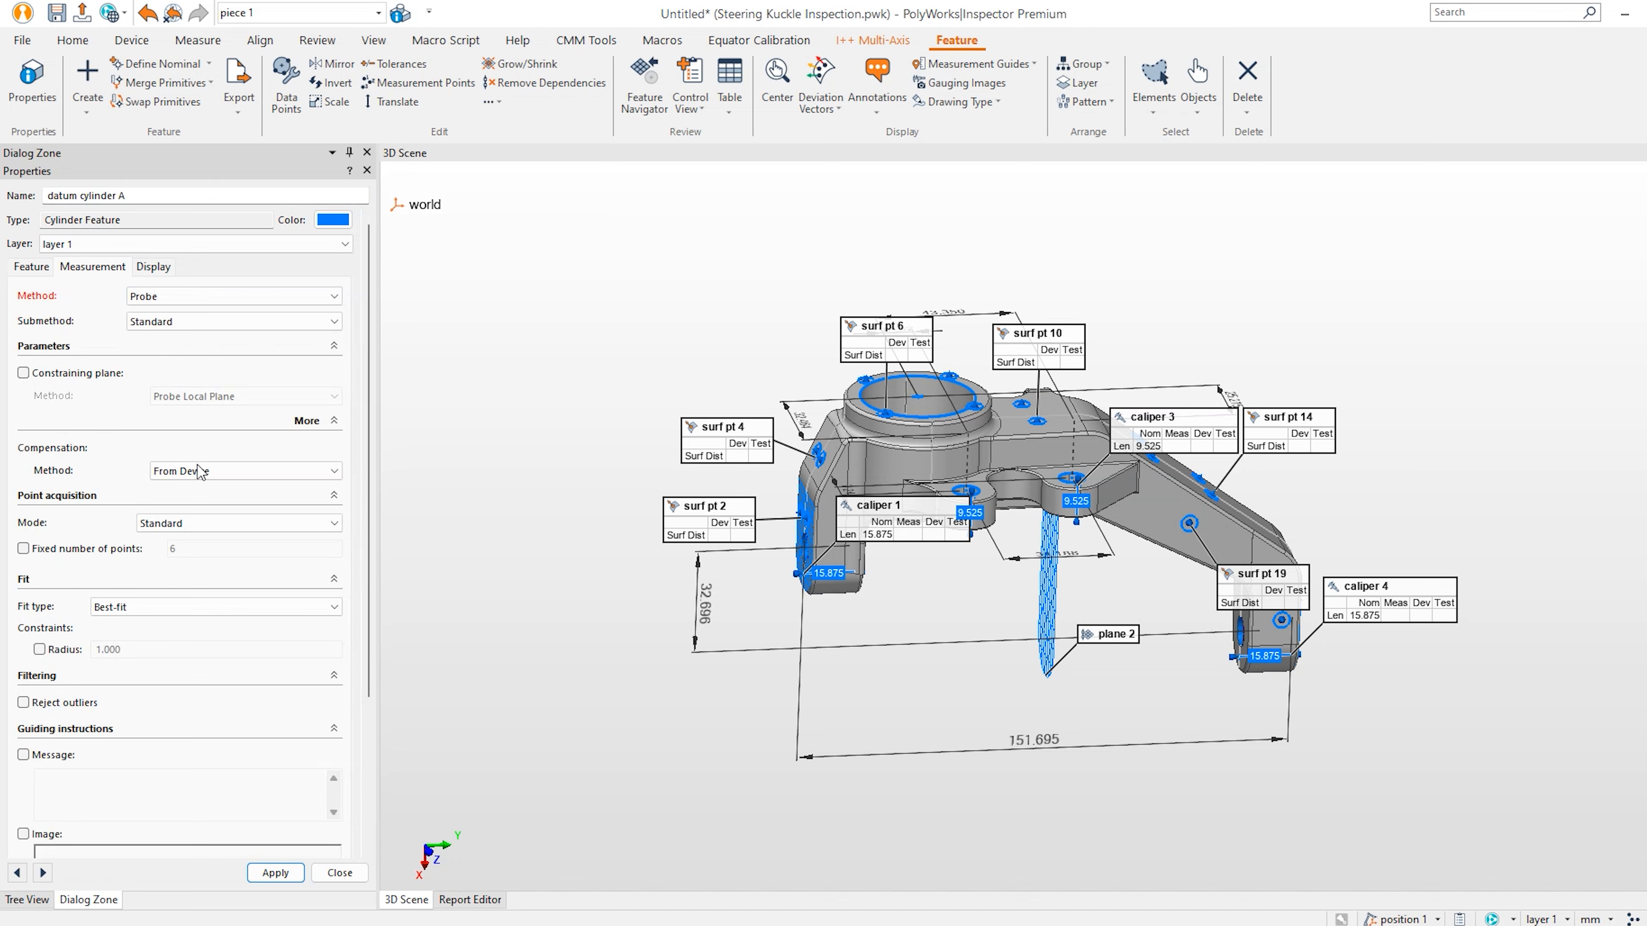
click(209, 480)
click(195, 509)
click(81, 549)
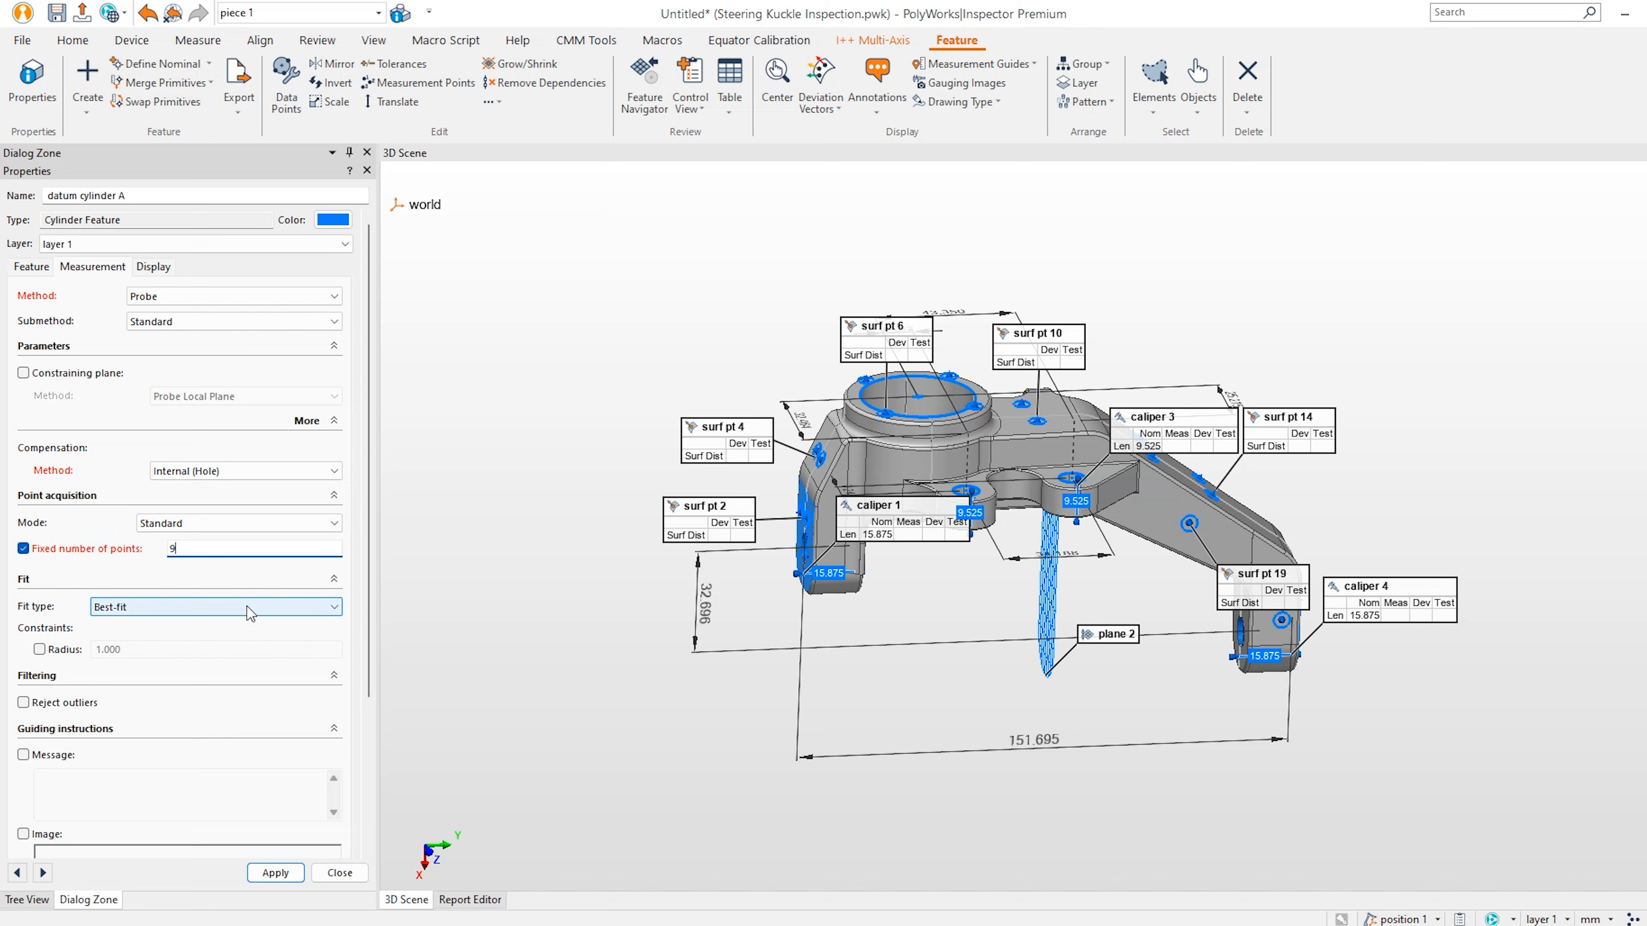
scroll(372, 587, down, 2)
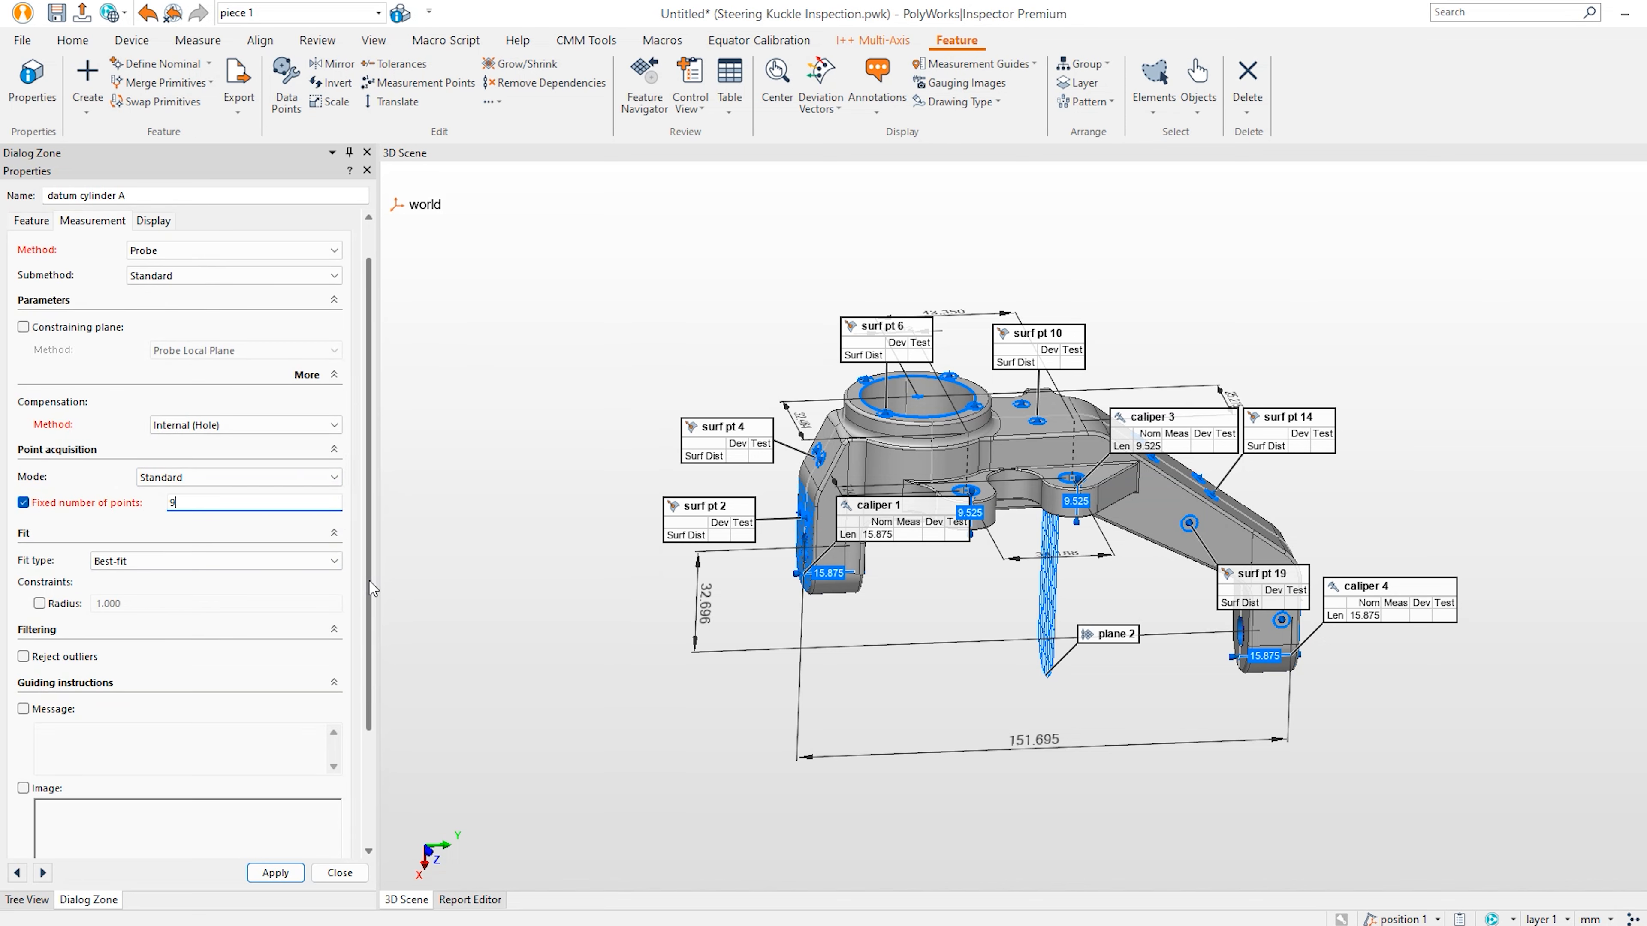
drag(377, 582, 367, 684)
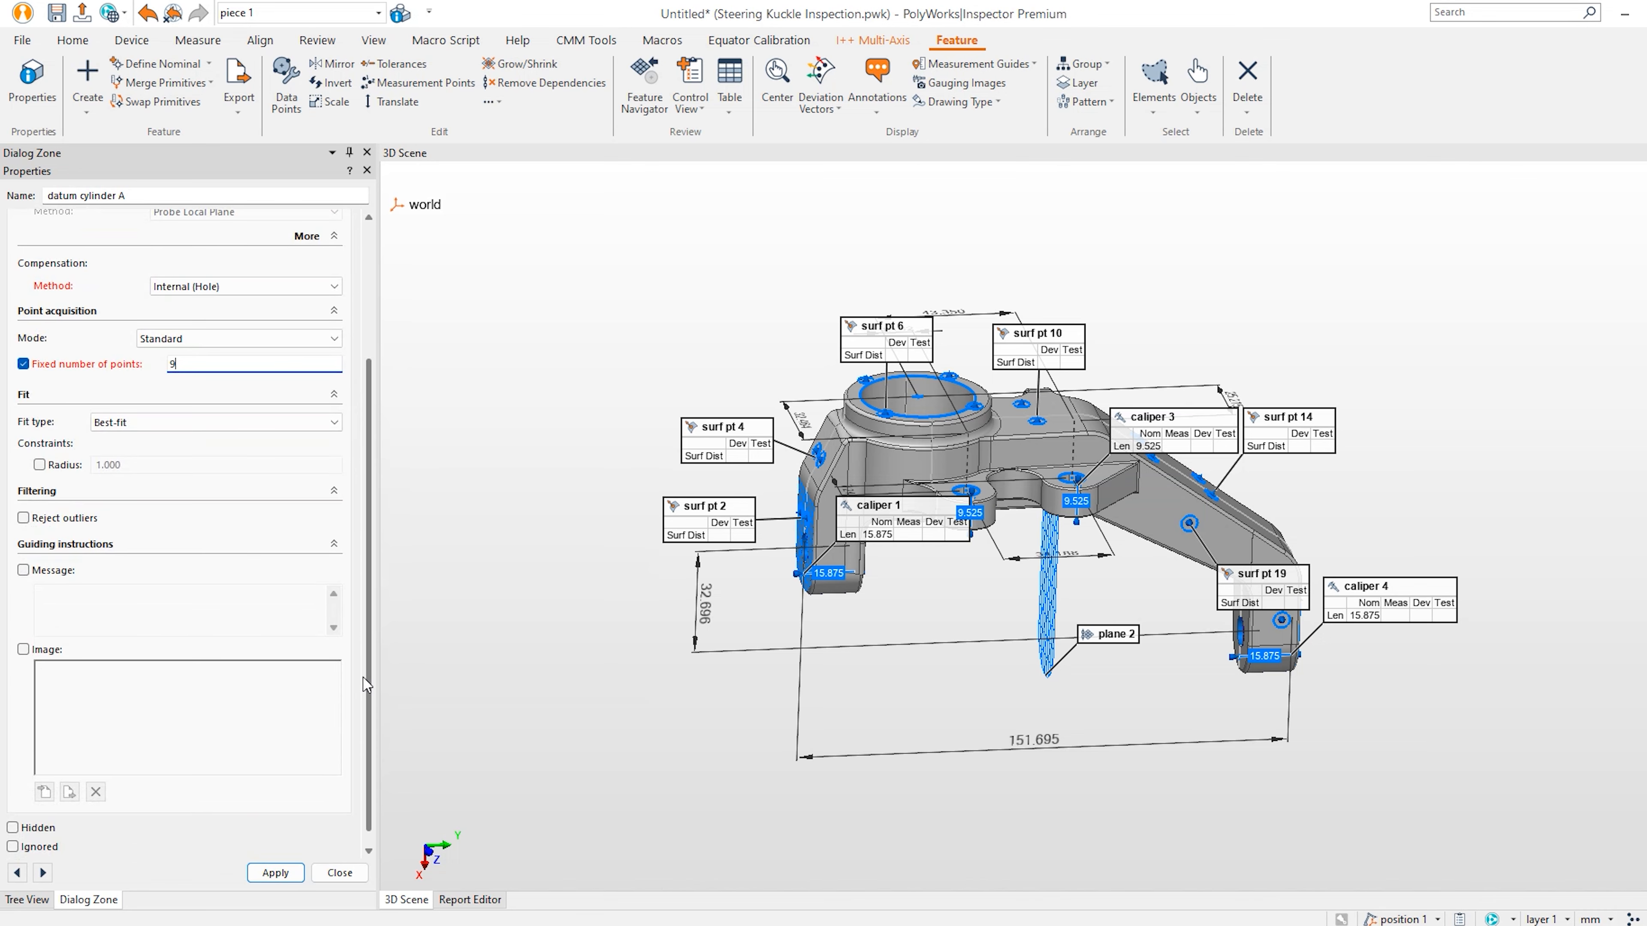
click(275, 872)
click(330, 873)
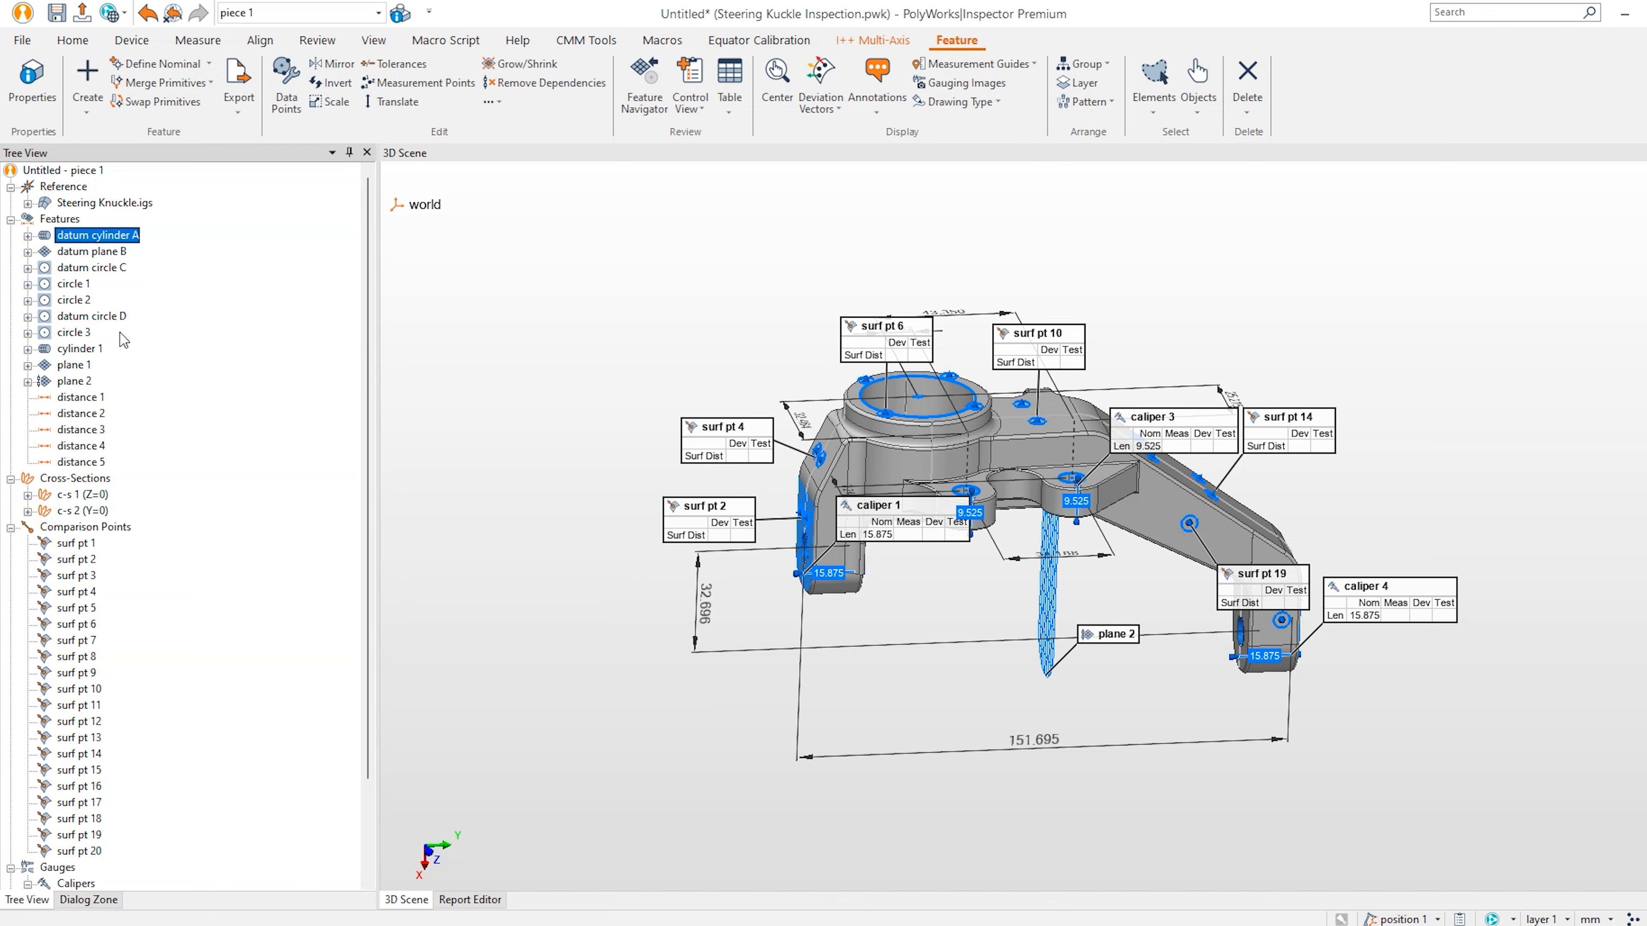
Set datum plane B's measurement method to Probe with a fixed number of points.
right_click(115, 253)
click(179, 603)
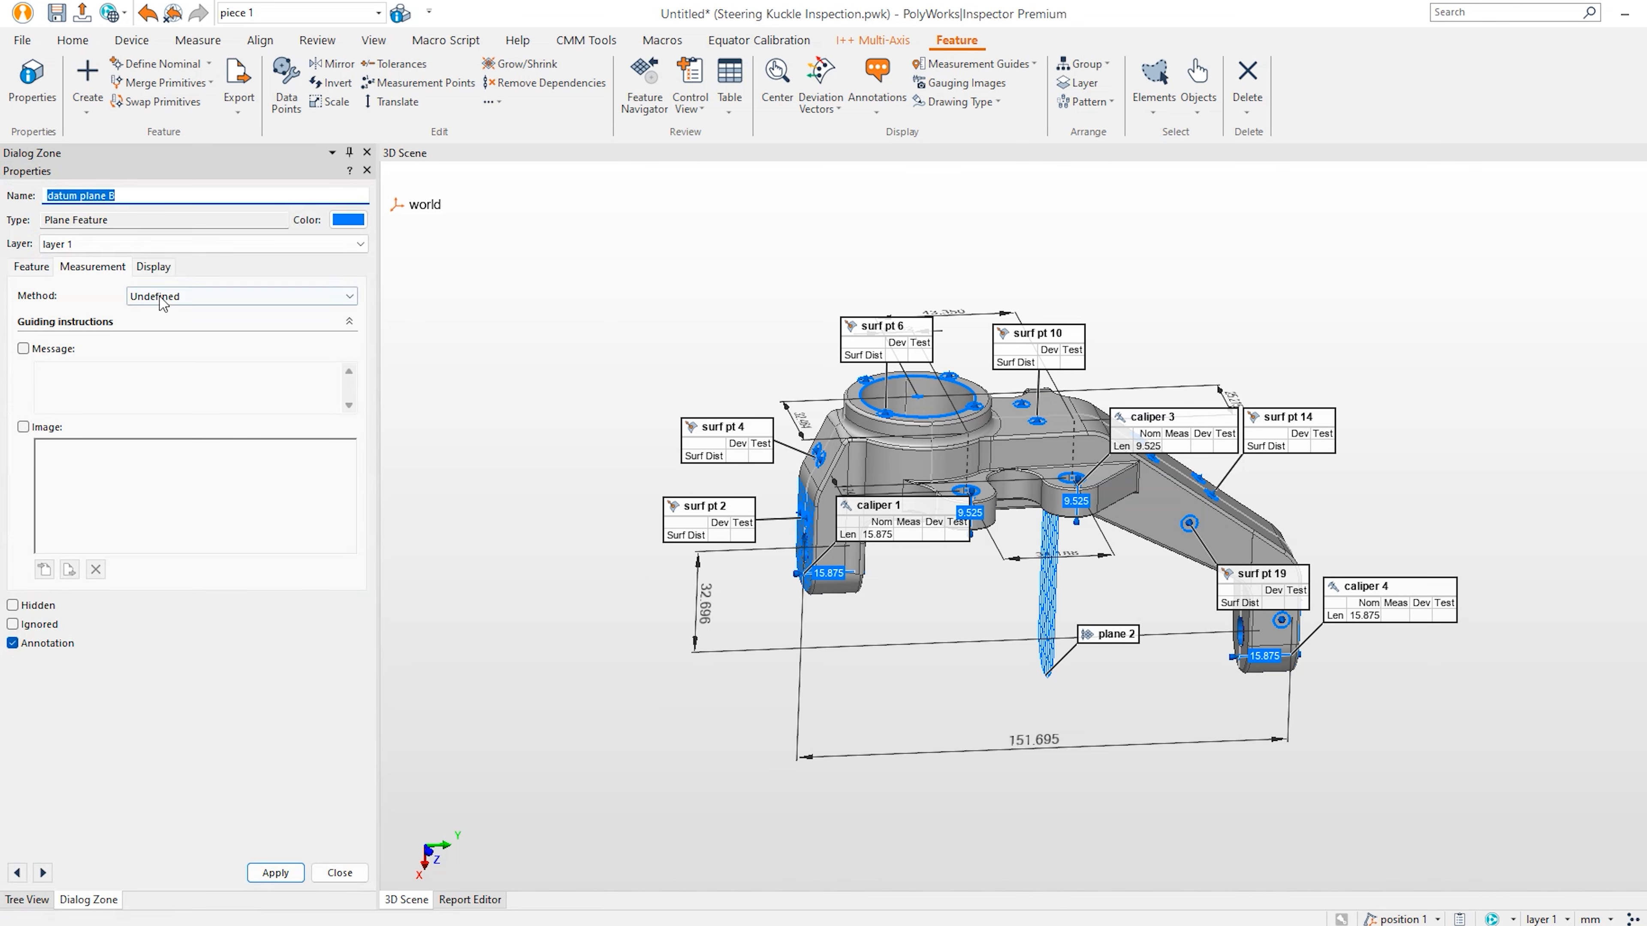
click(146, 298)
click(226, 351)
click(117, 503)
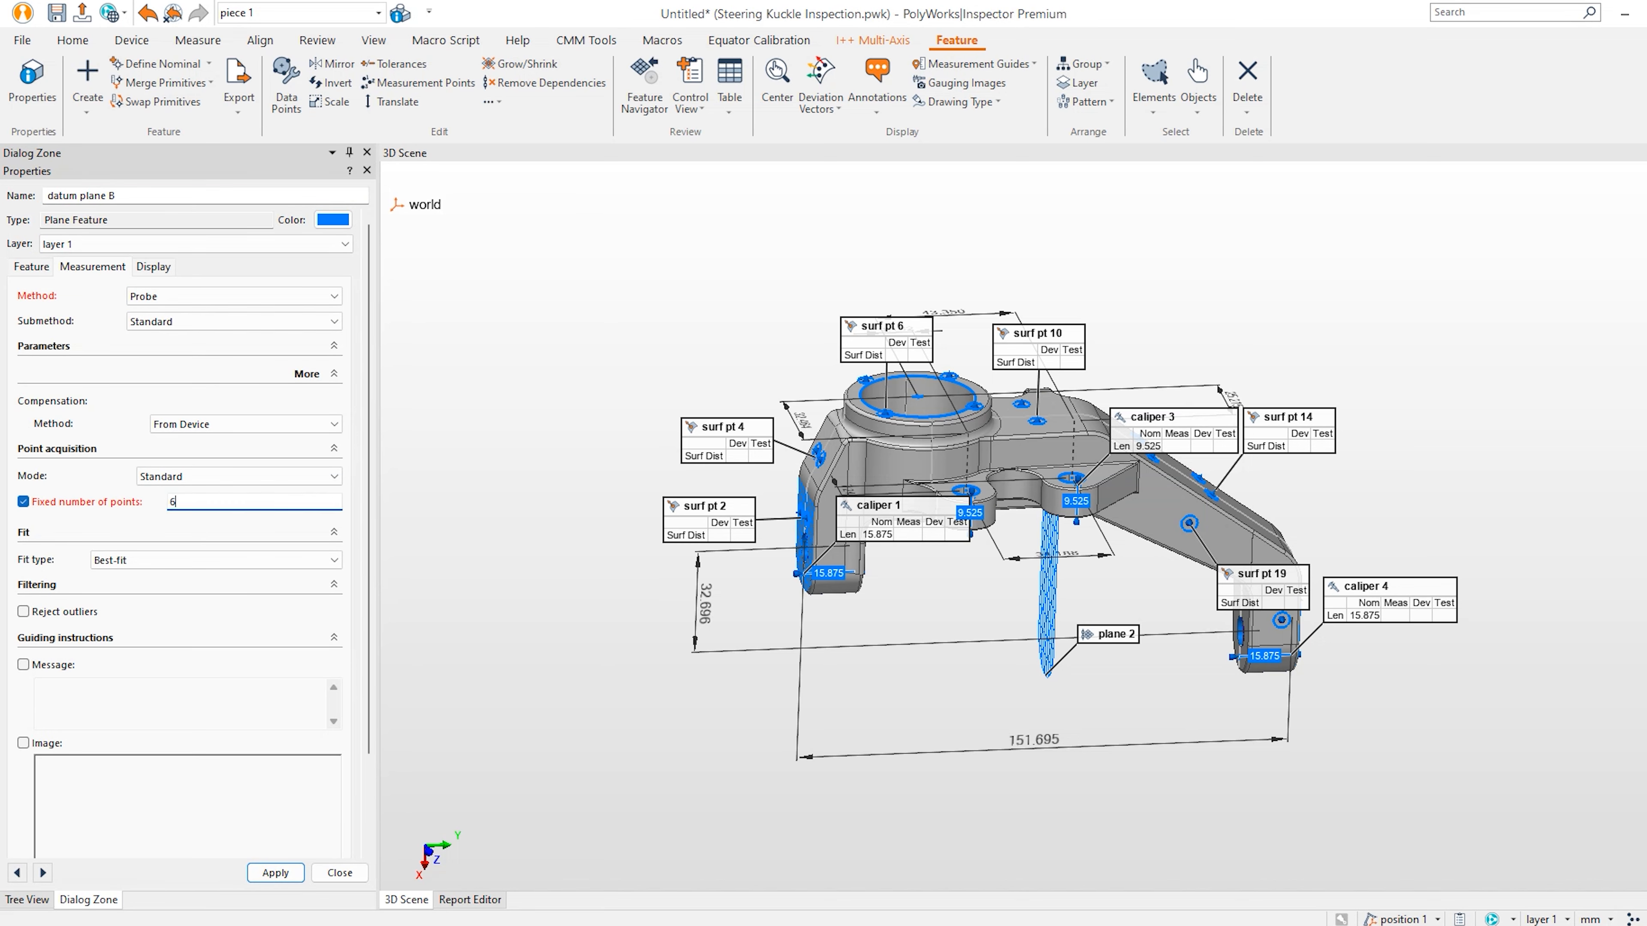
click(340, 873)
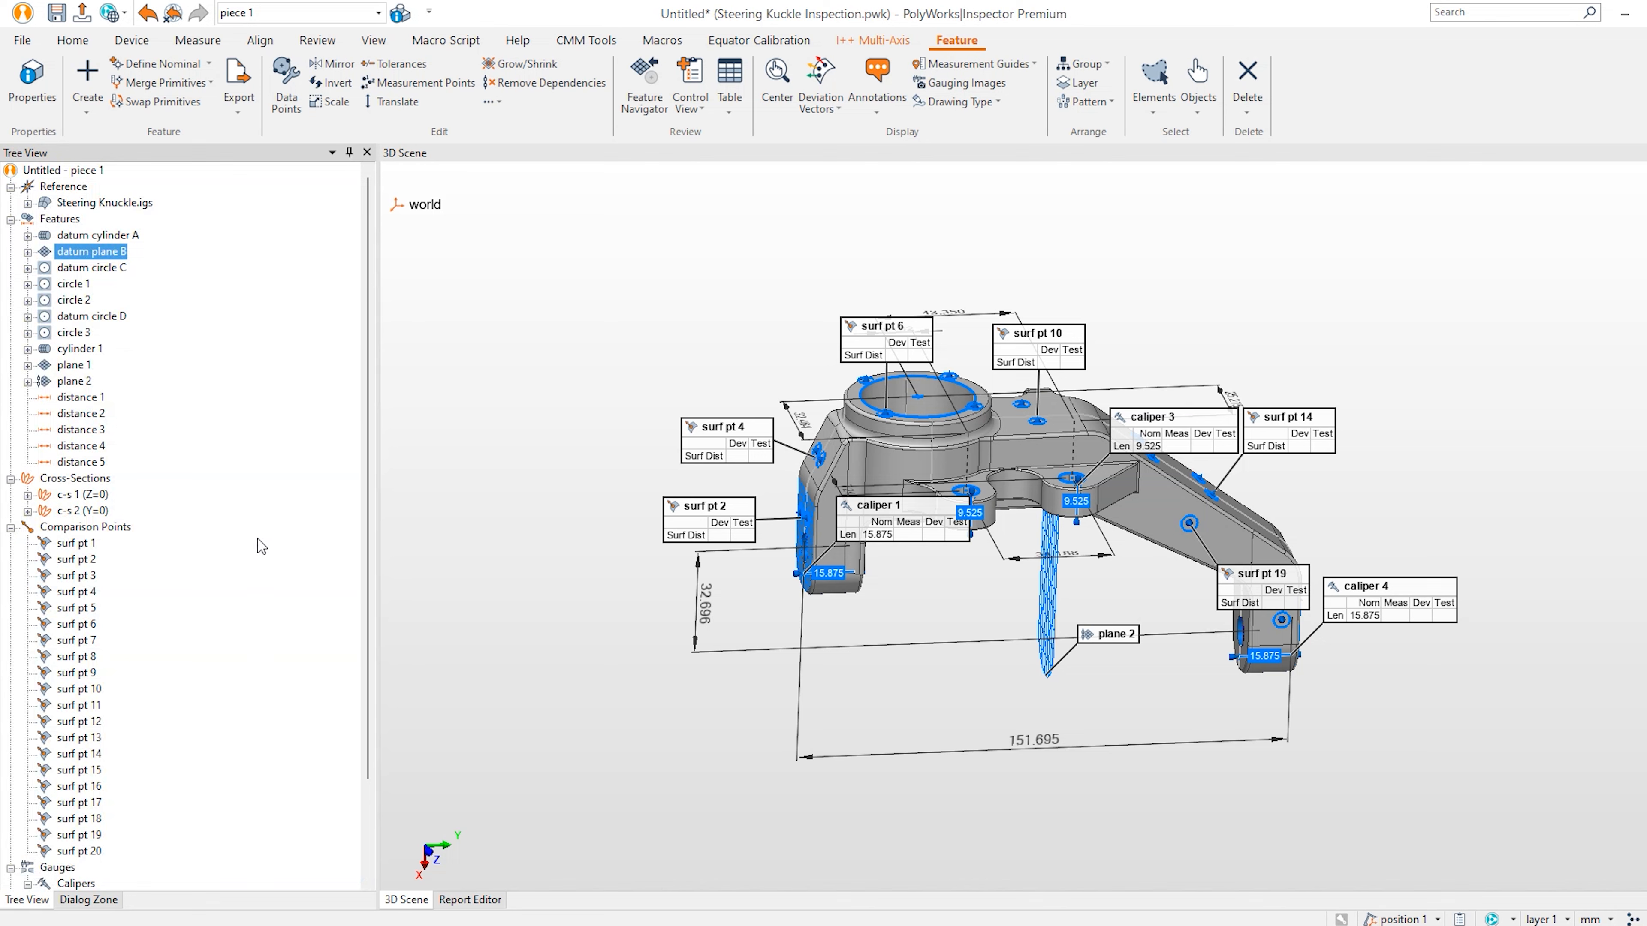
Probe datum circle C with Internal (Hole) compensation, 6 points and 4 constraining-plane points.
right_click(103, 272)
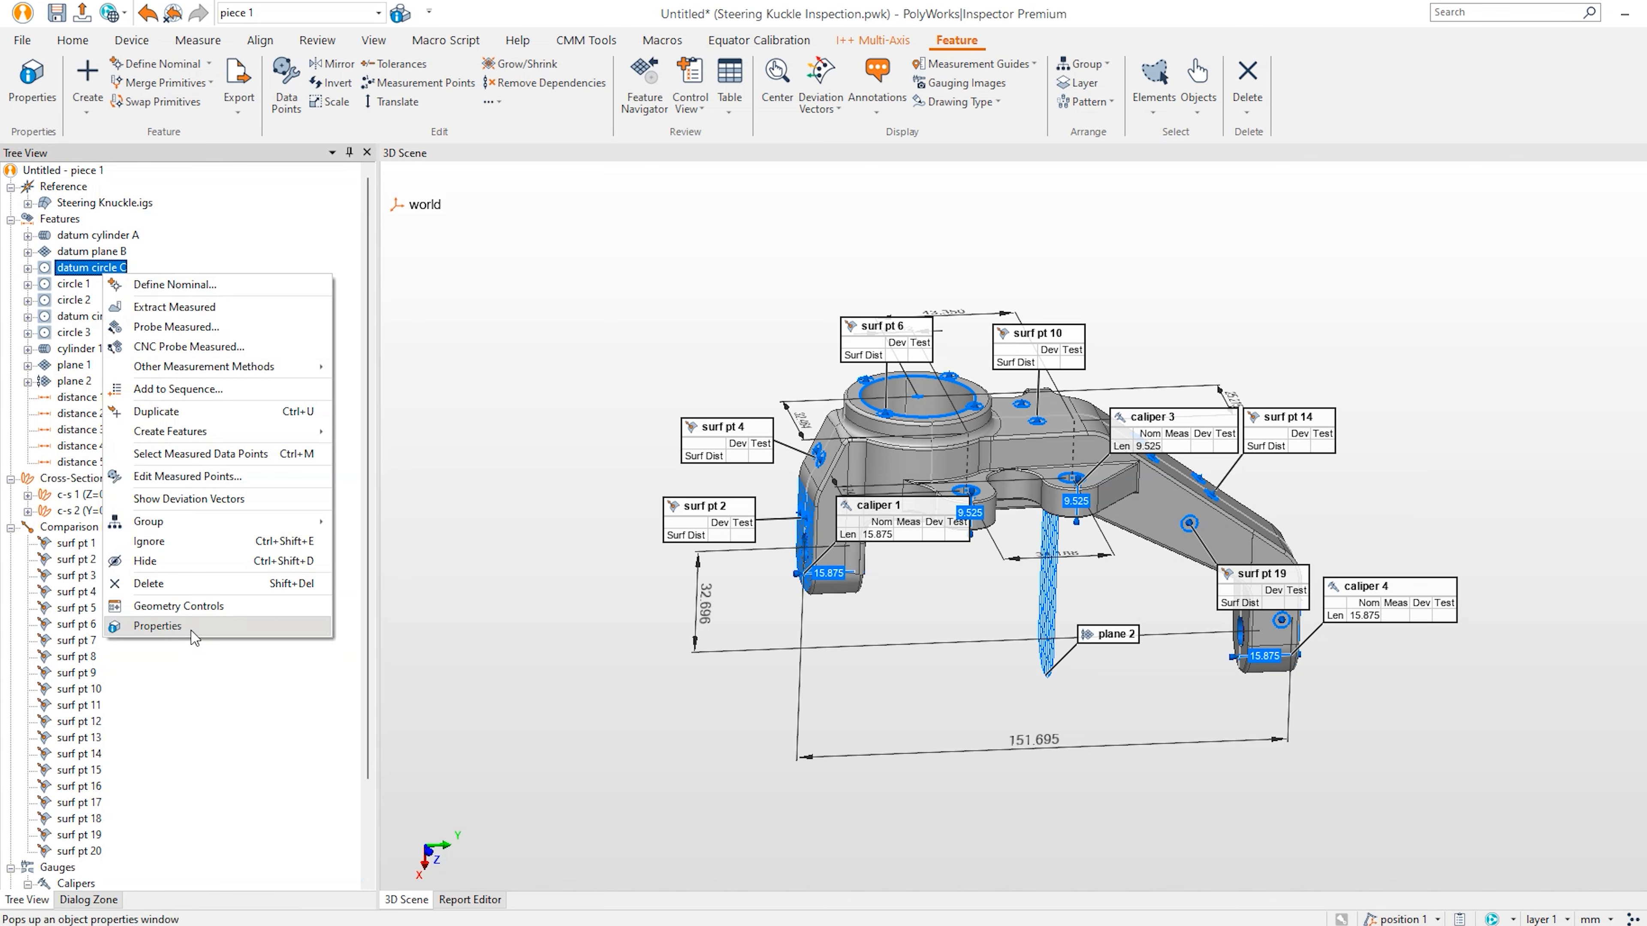
click(158, 626)
scroll(842, 396, up, 5)
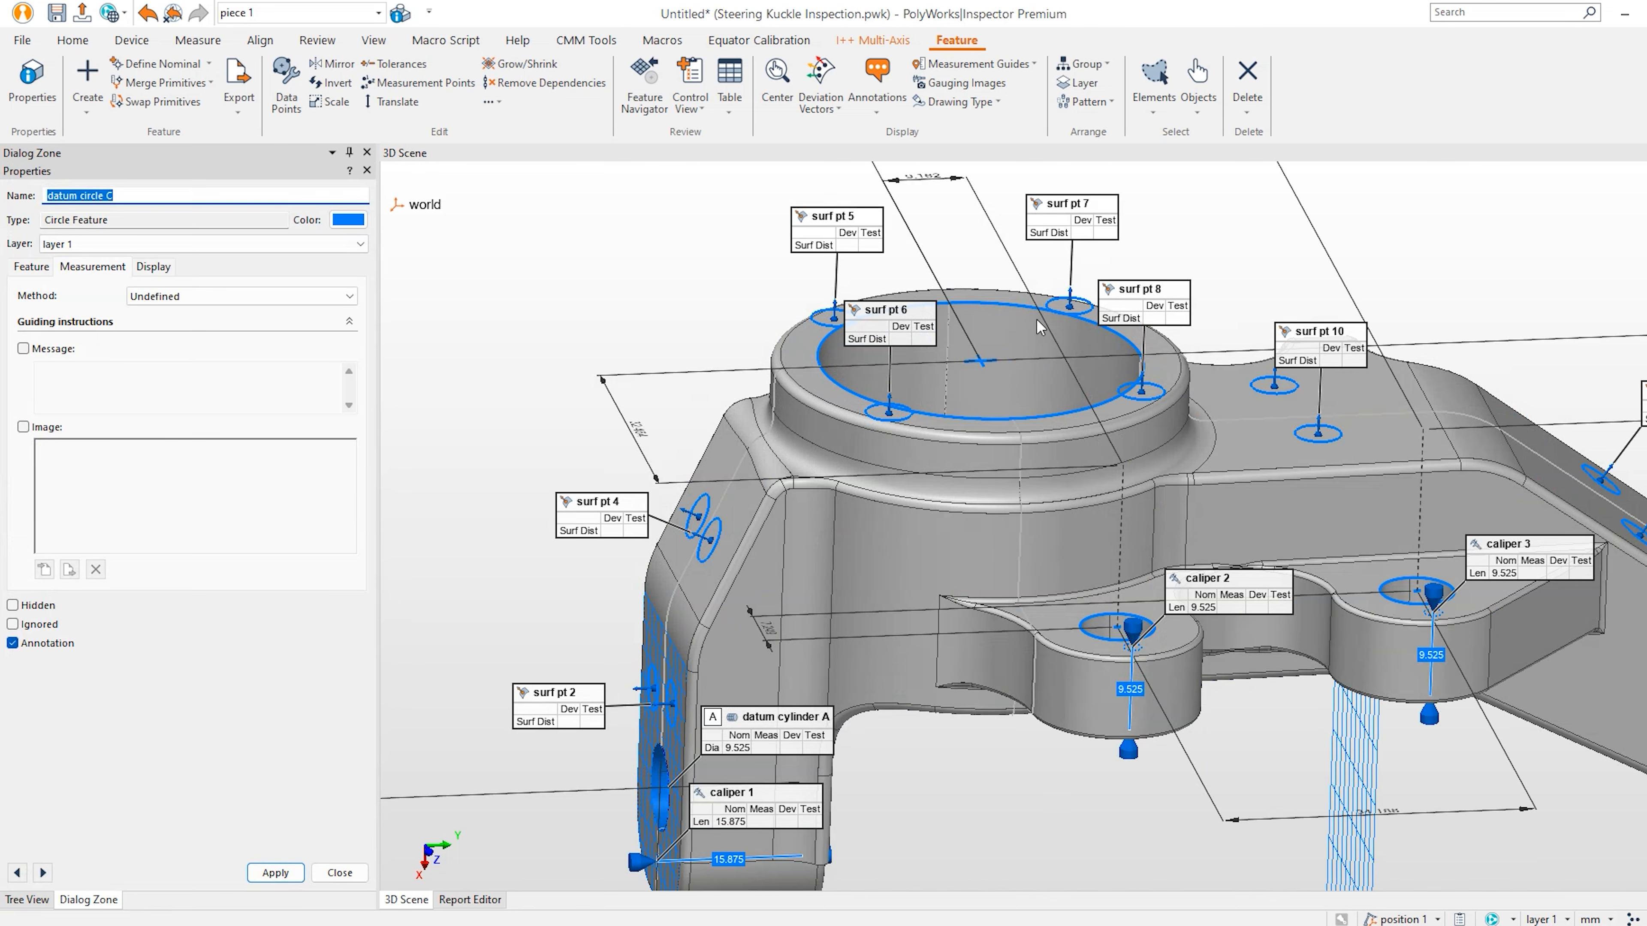
click(193, 297)
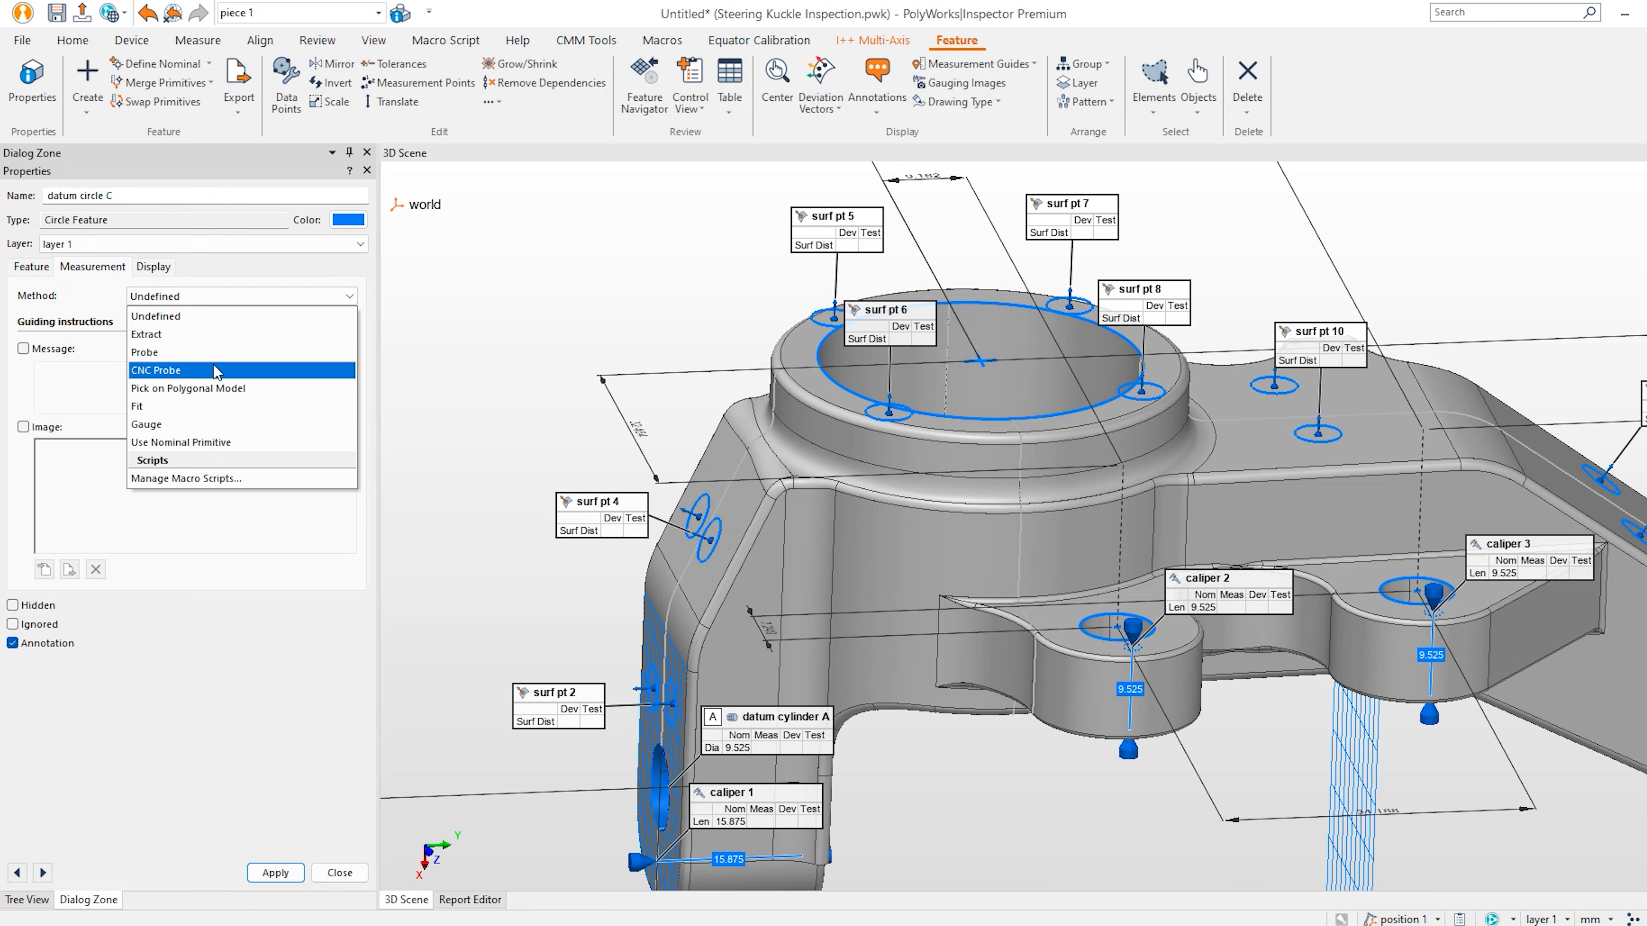
click(220, 352)
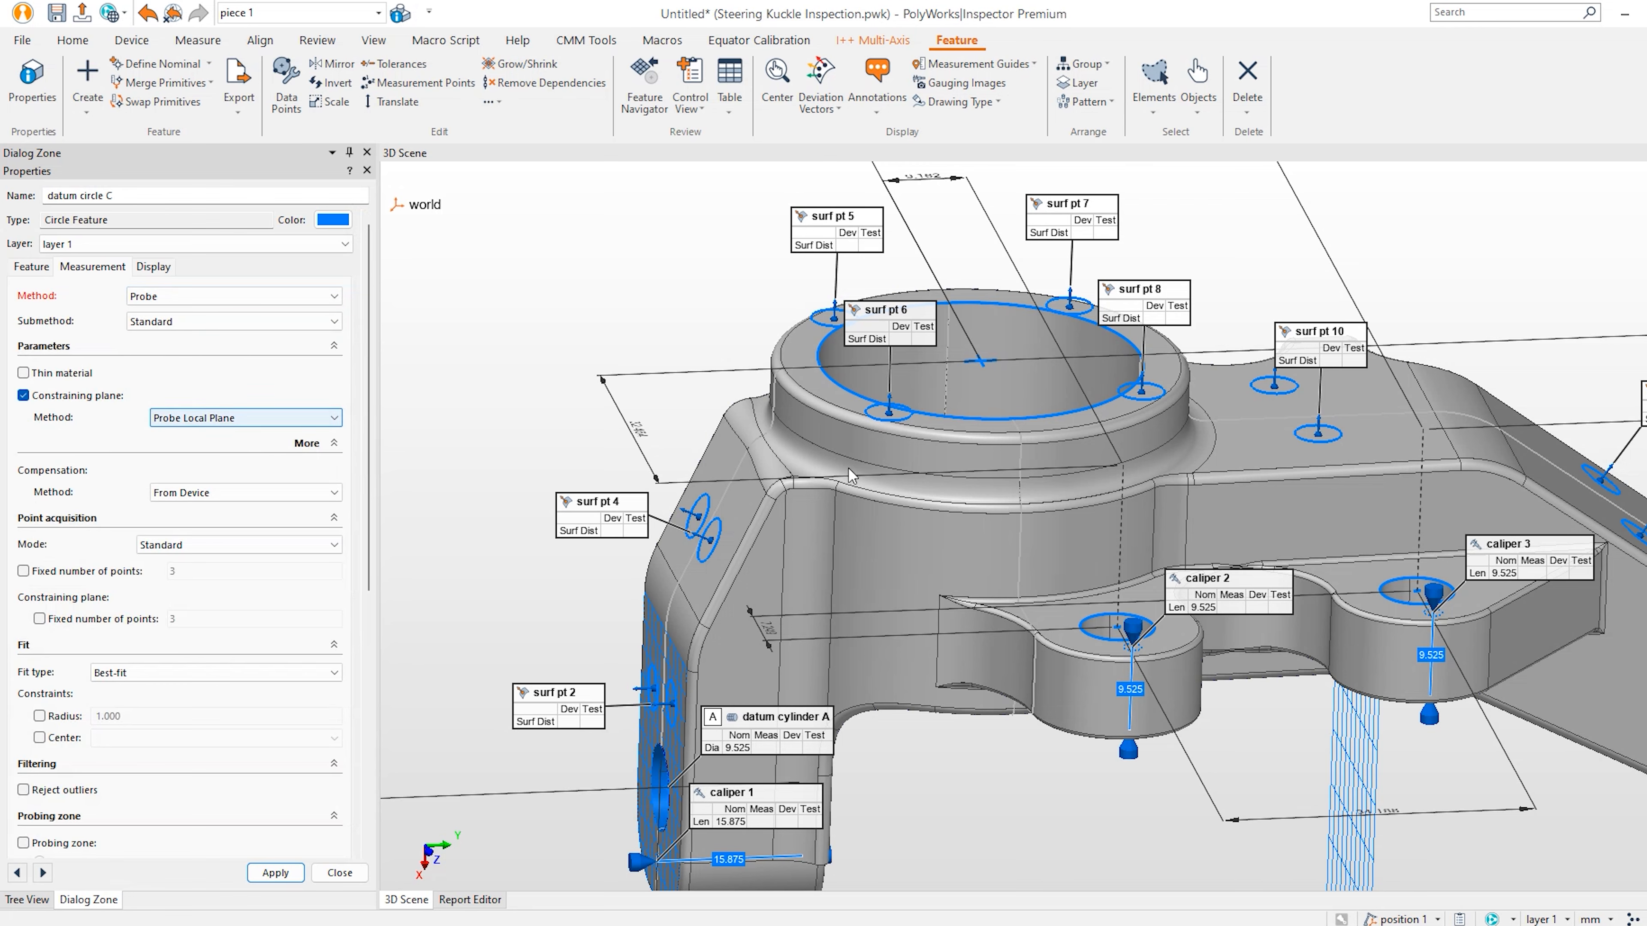
click(220, 490)
click(217, 528)
click(115, 571)
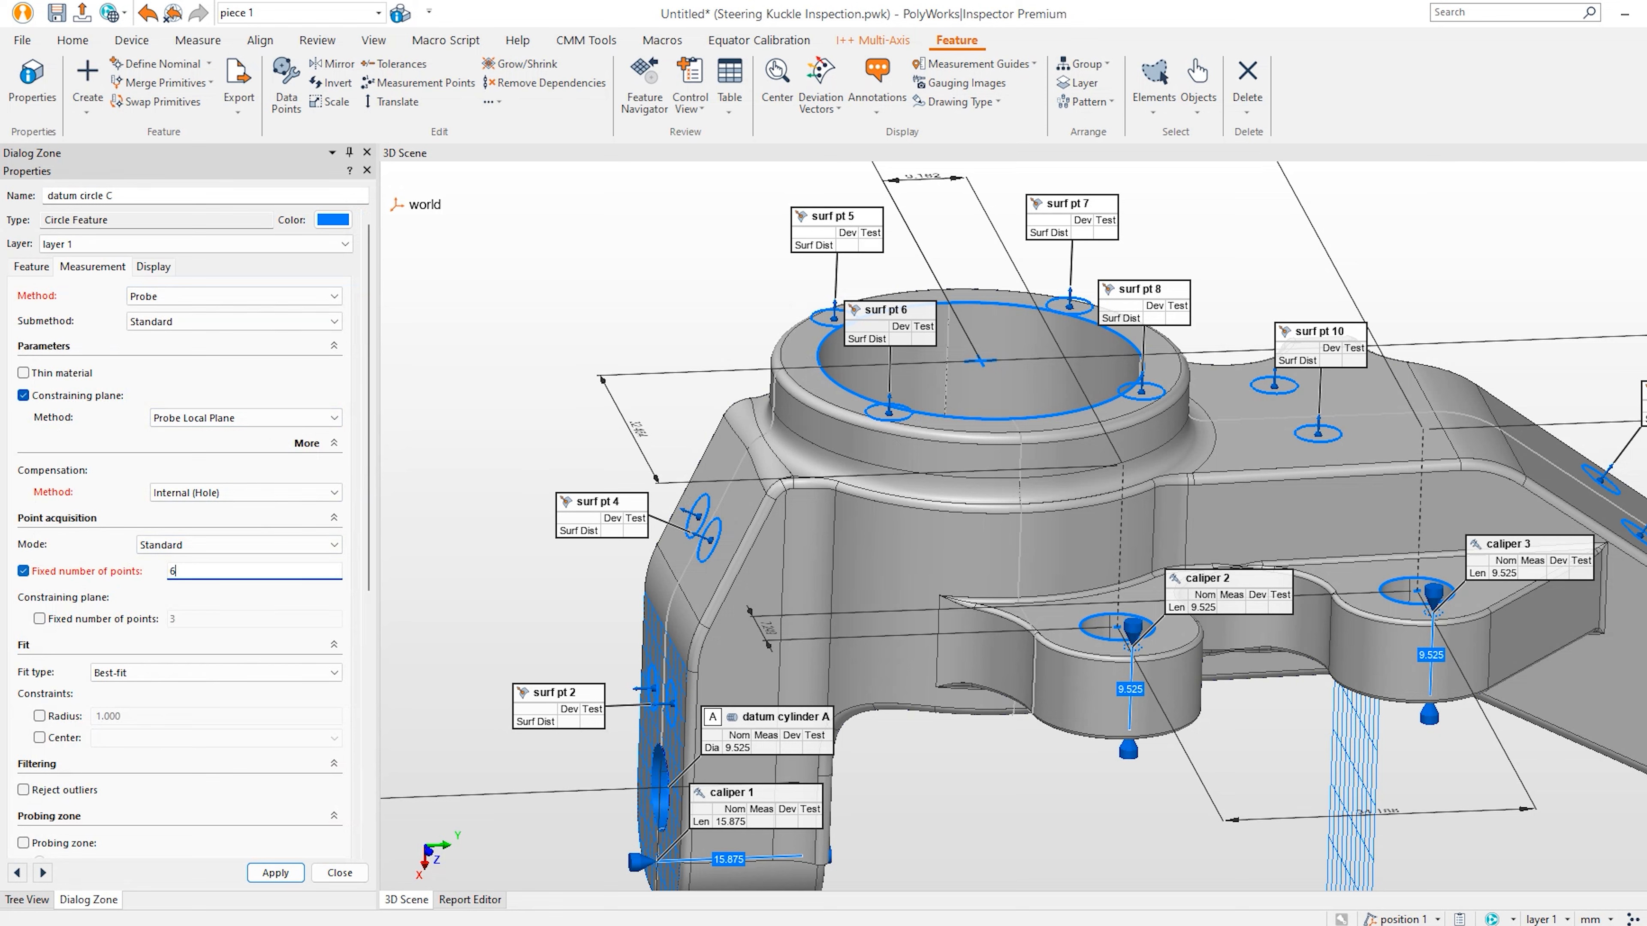
click(158, 618)
drag(183, 619, 107, 618)
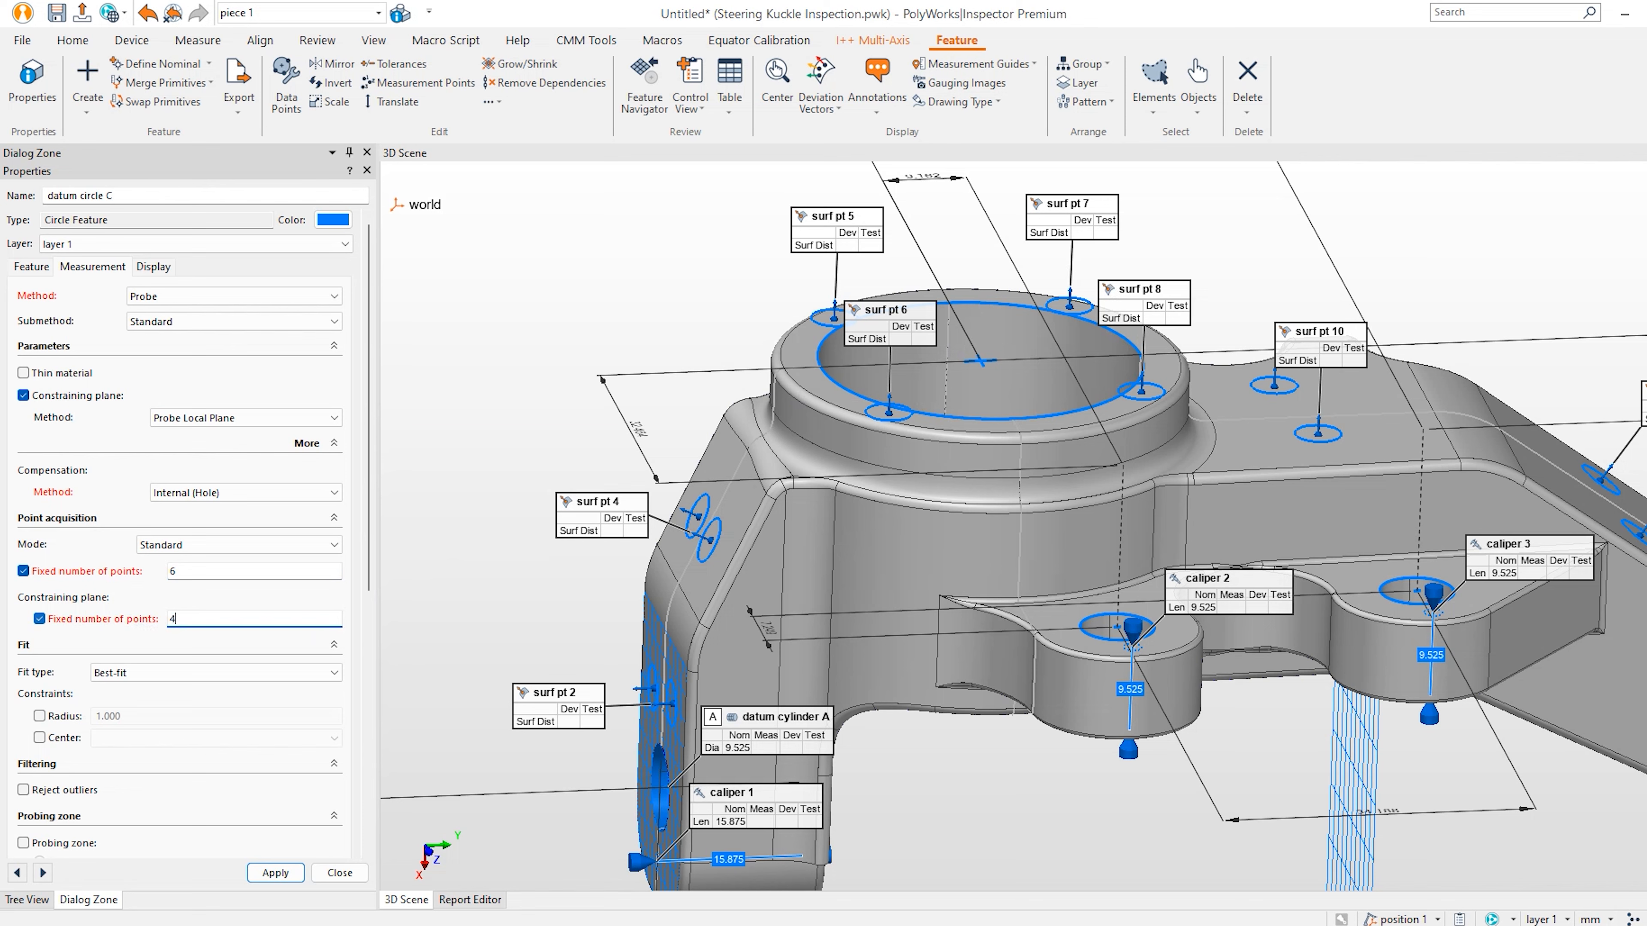
click(272, 873)
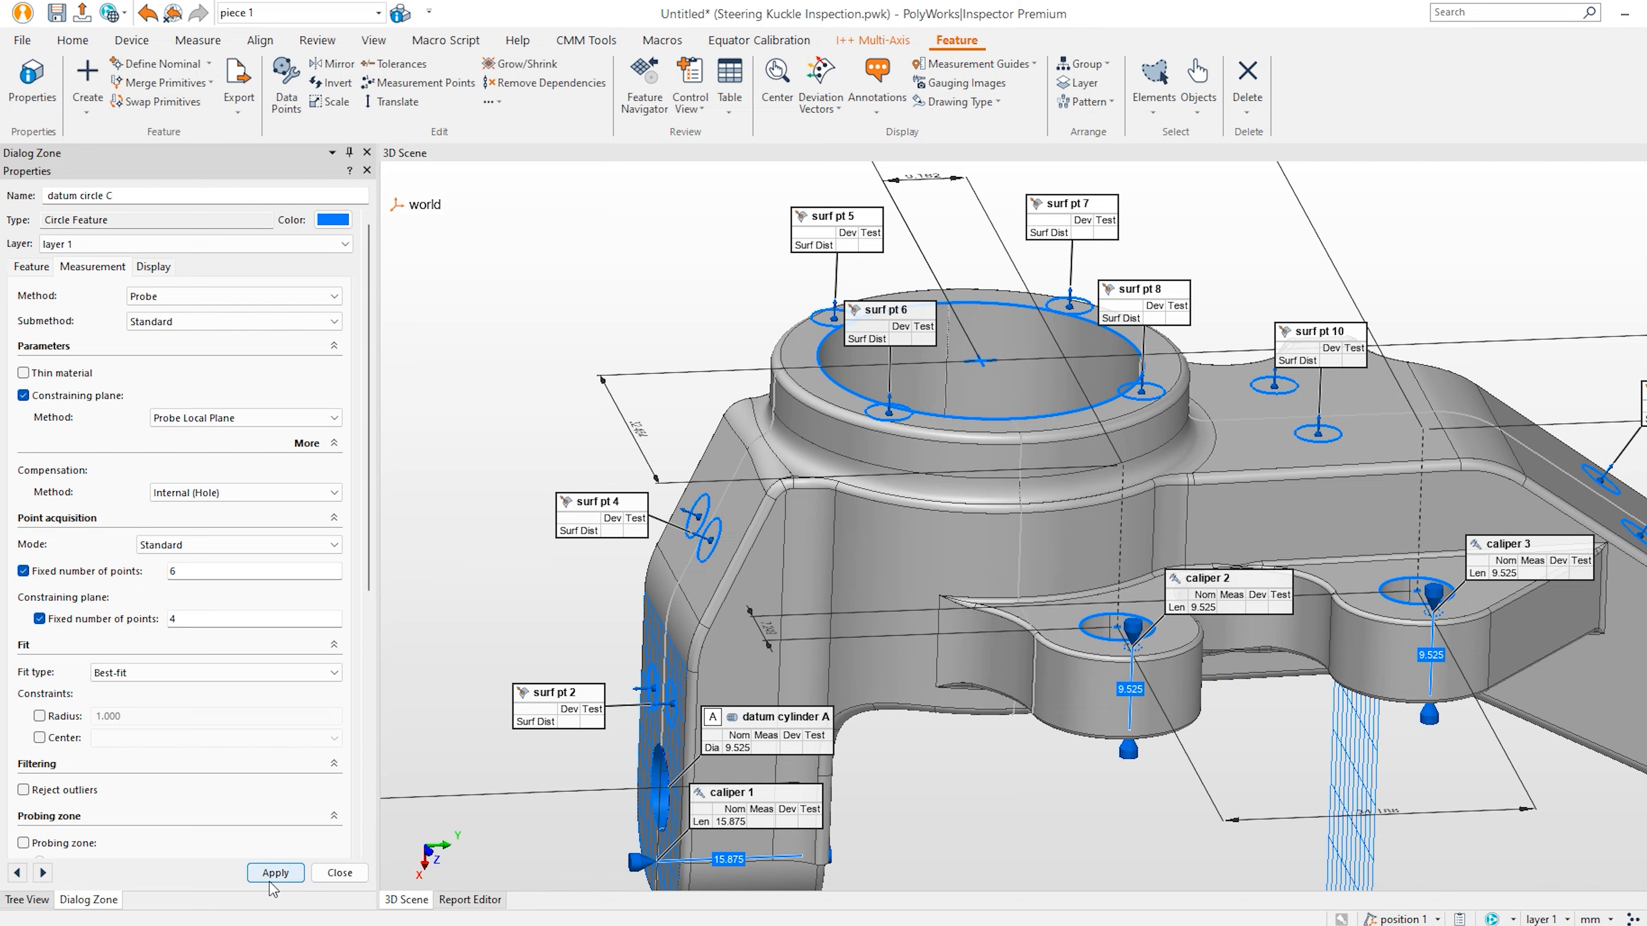
click(338, 873)
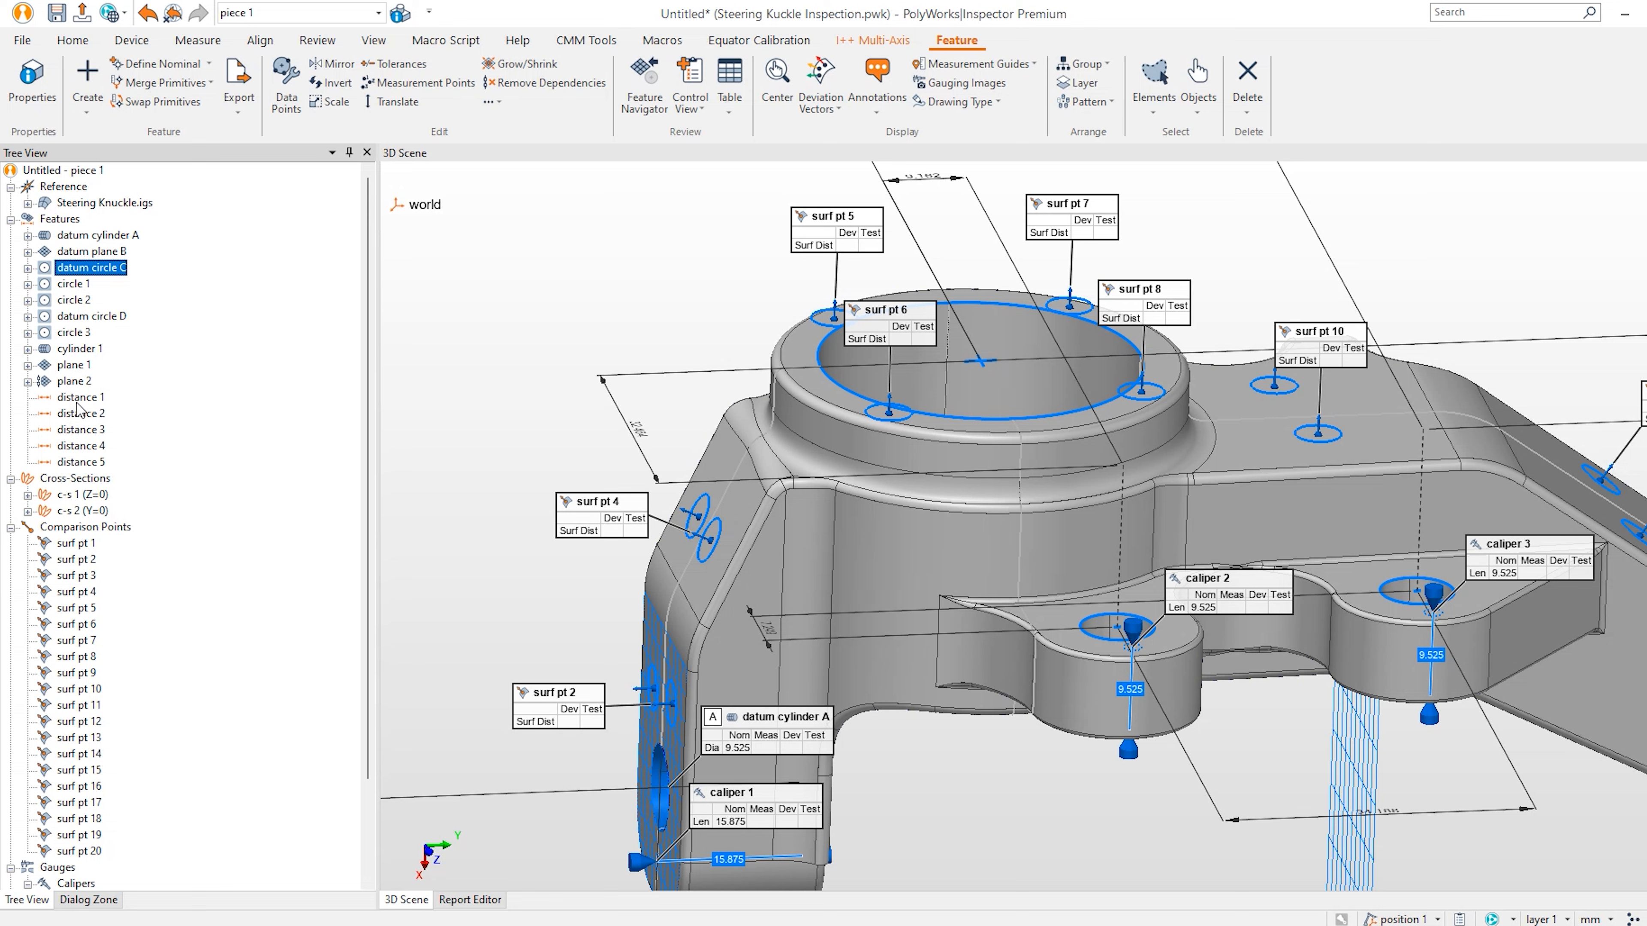
Change circle 1's measurement method to Extract in its properties.
right_click(79, 287)
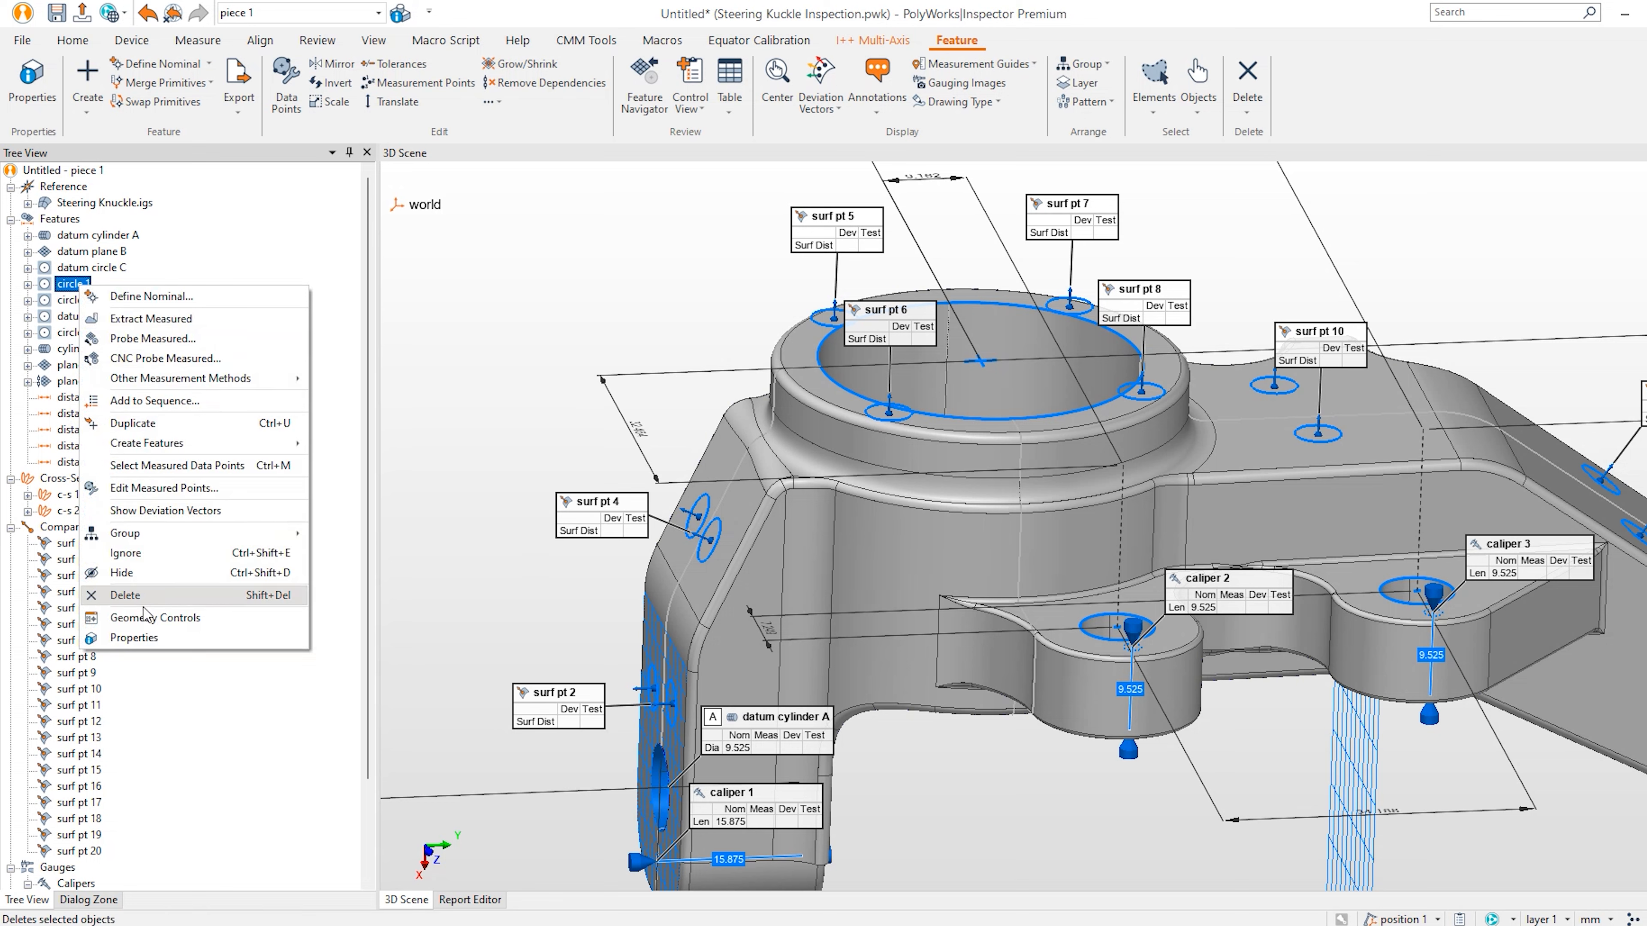
click(117, 641)
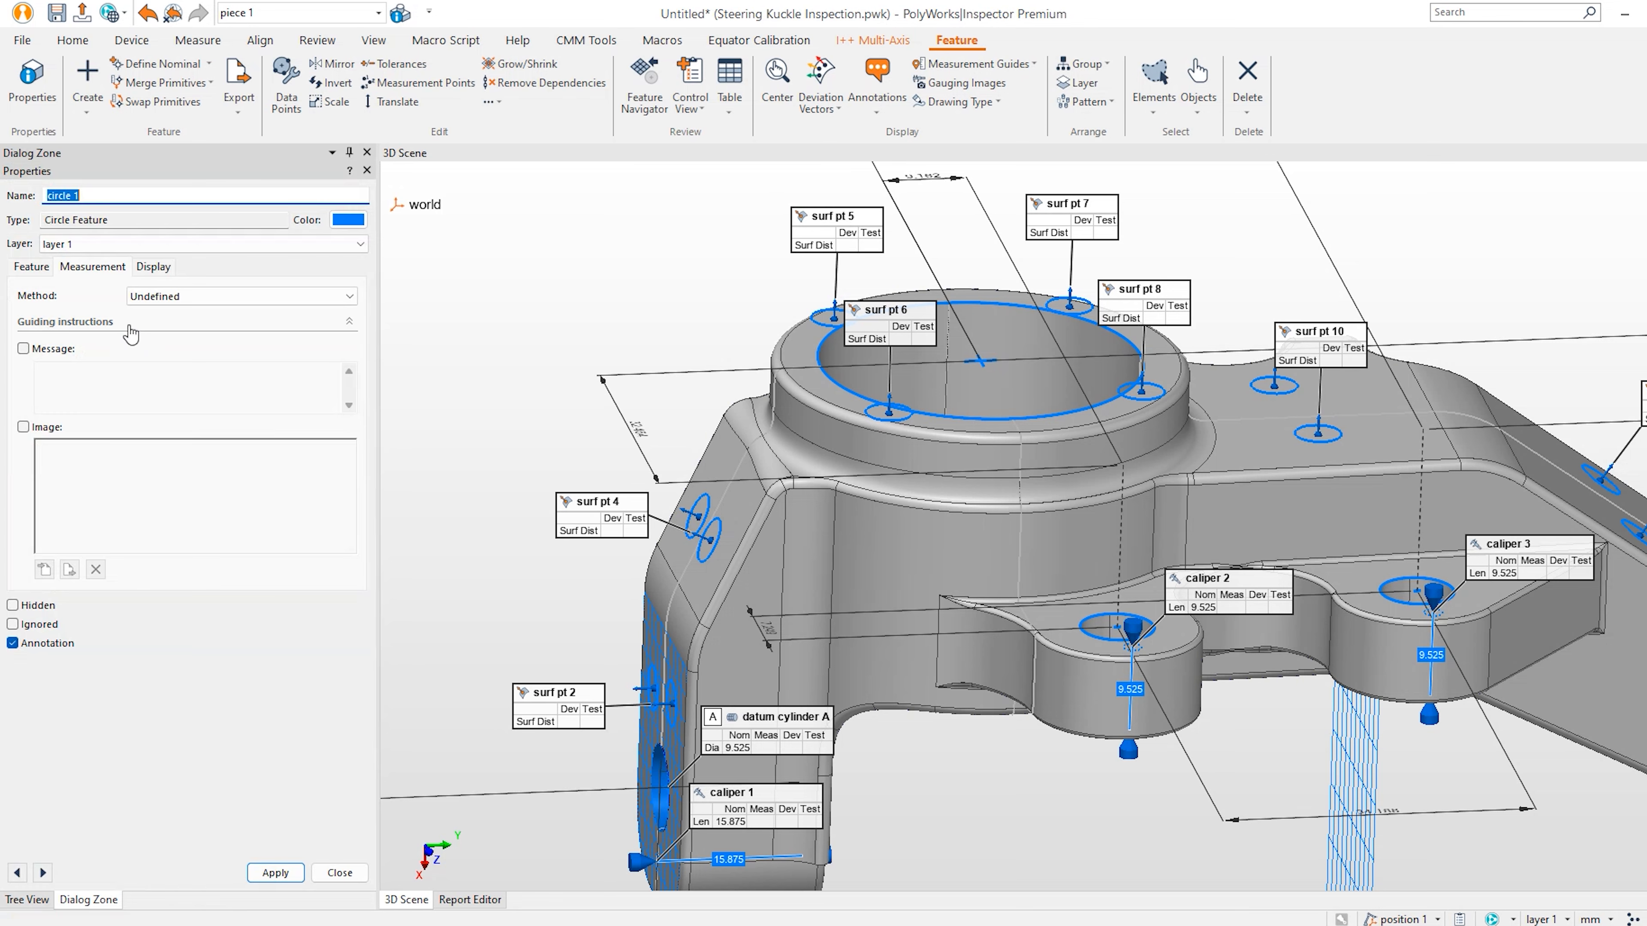
click(175, 296)
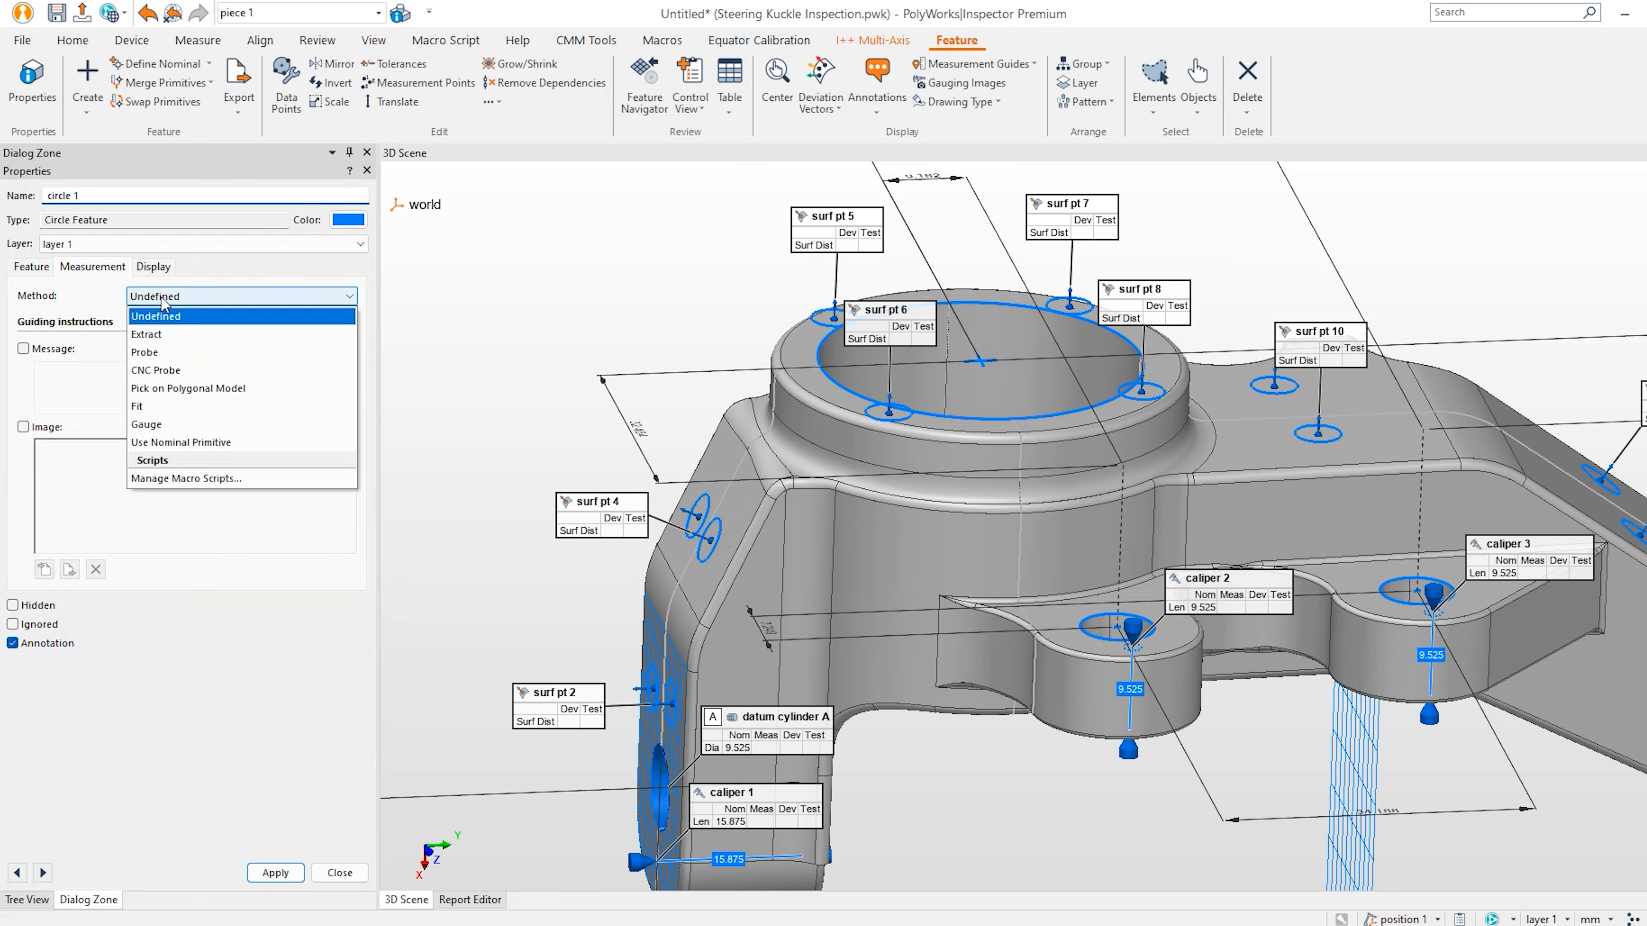
click(178, 329)
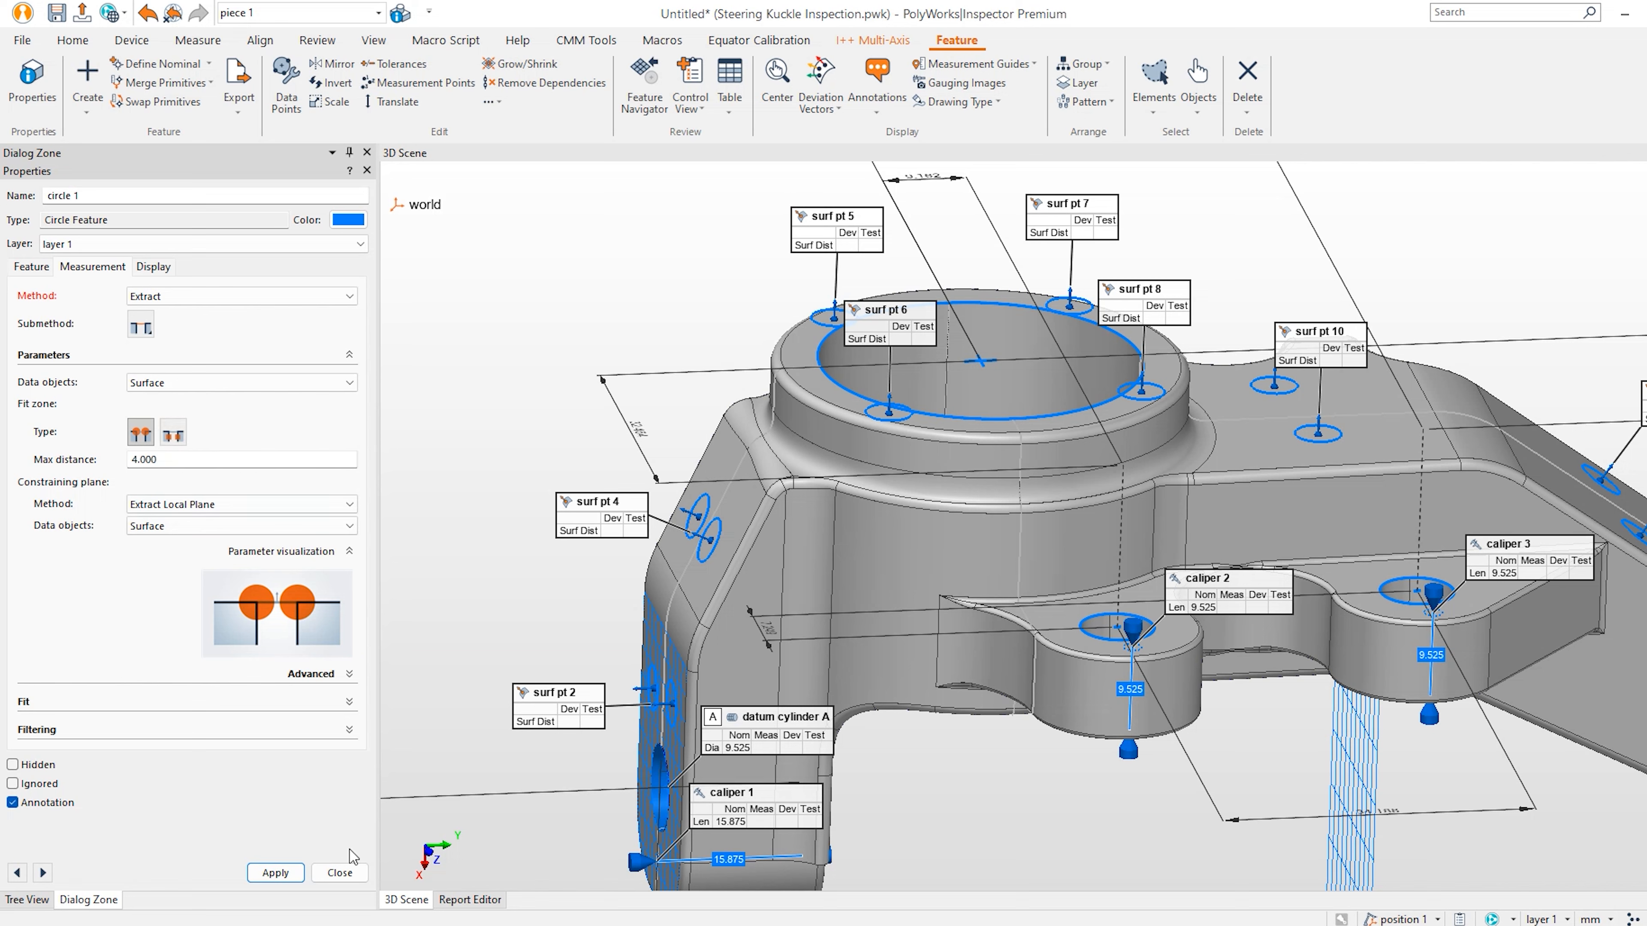
click(338, 873)
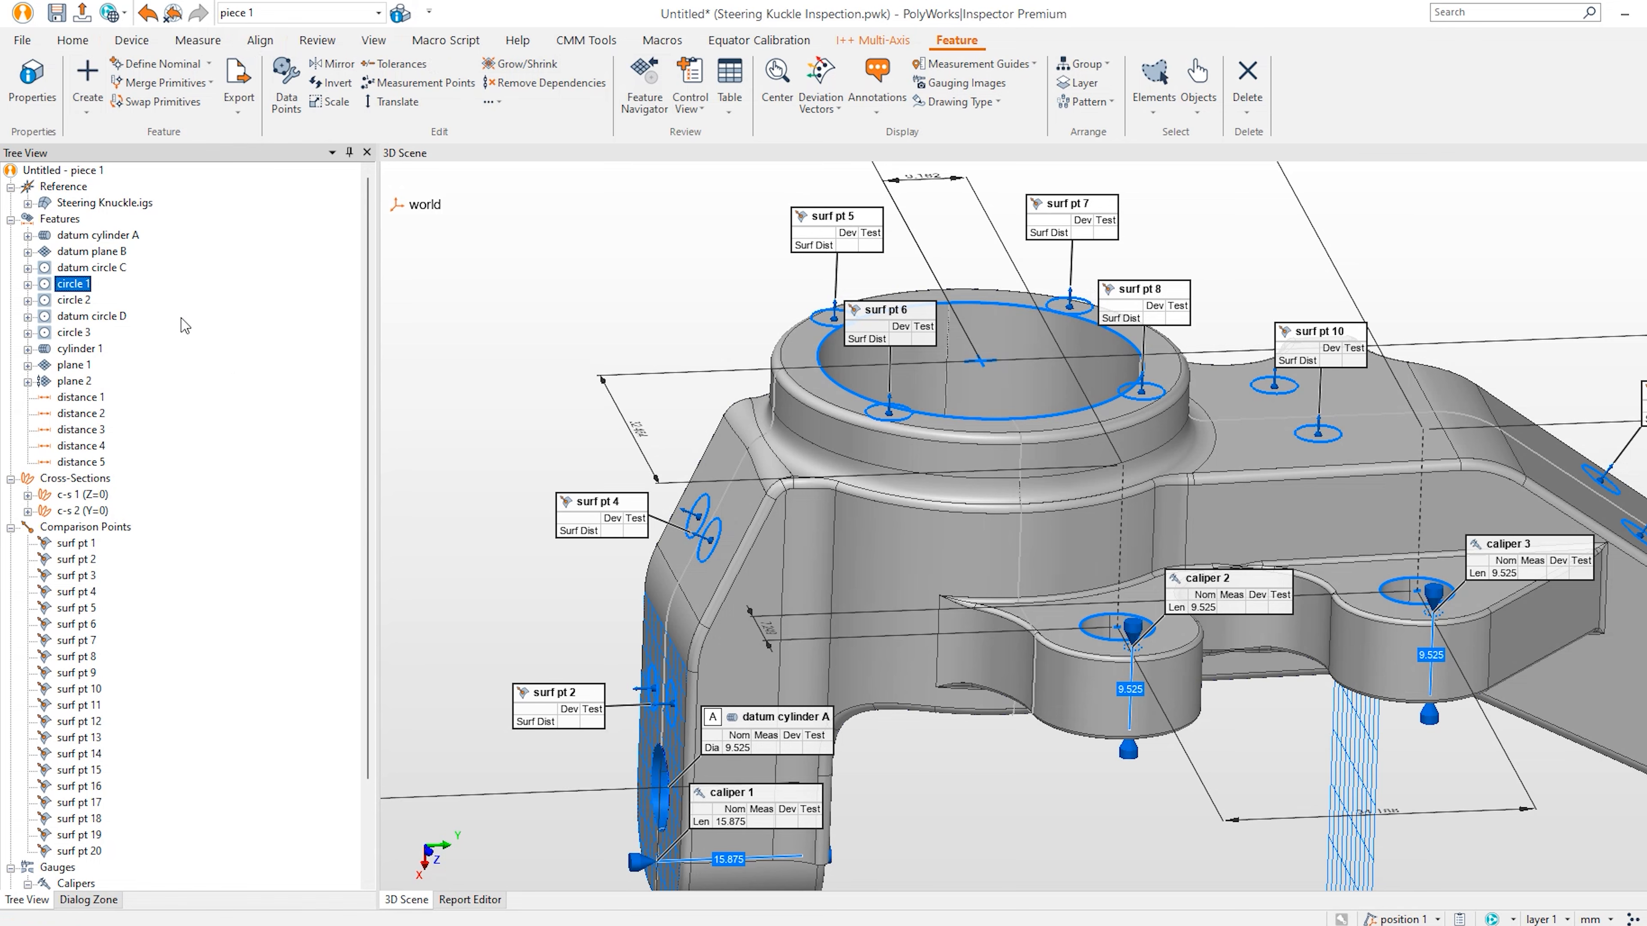
Open the Geometry Controls table and display cylinder 1's controls.
click(72, 40)
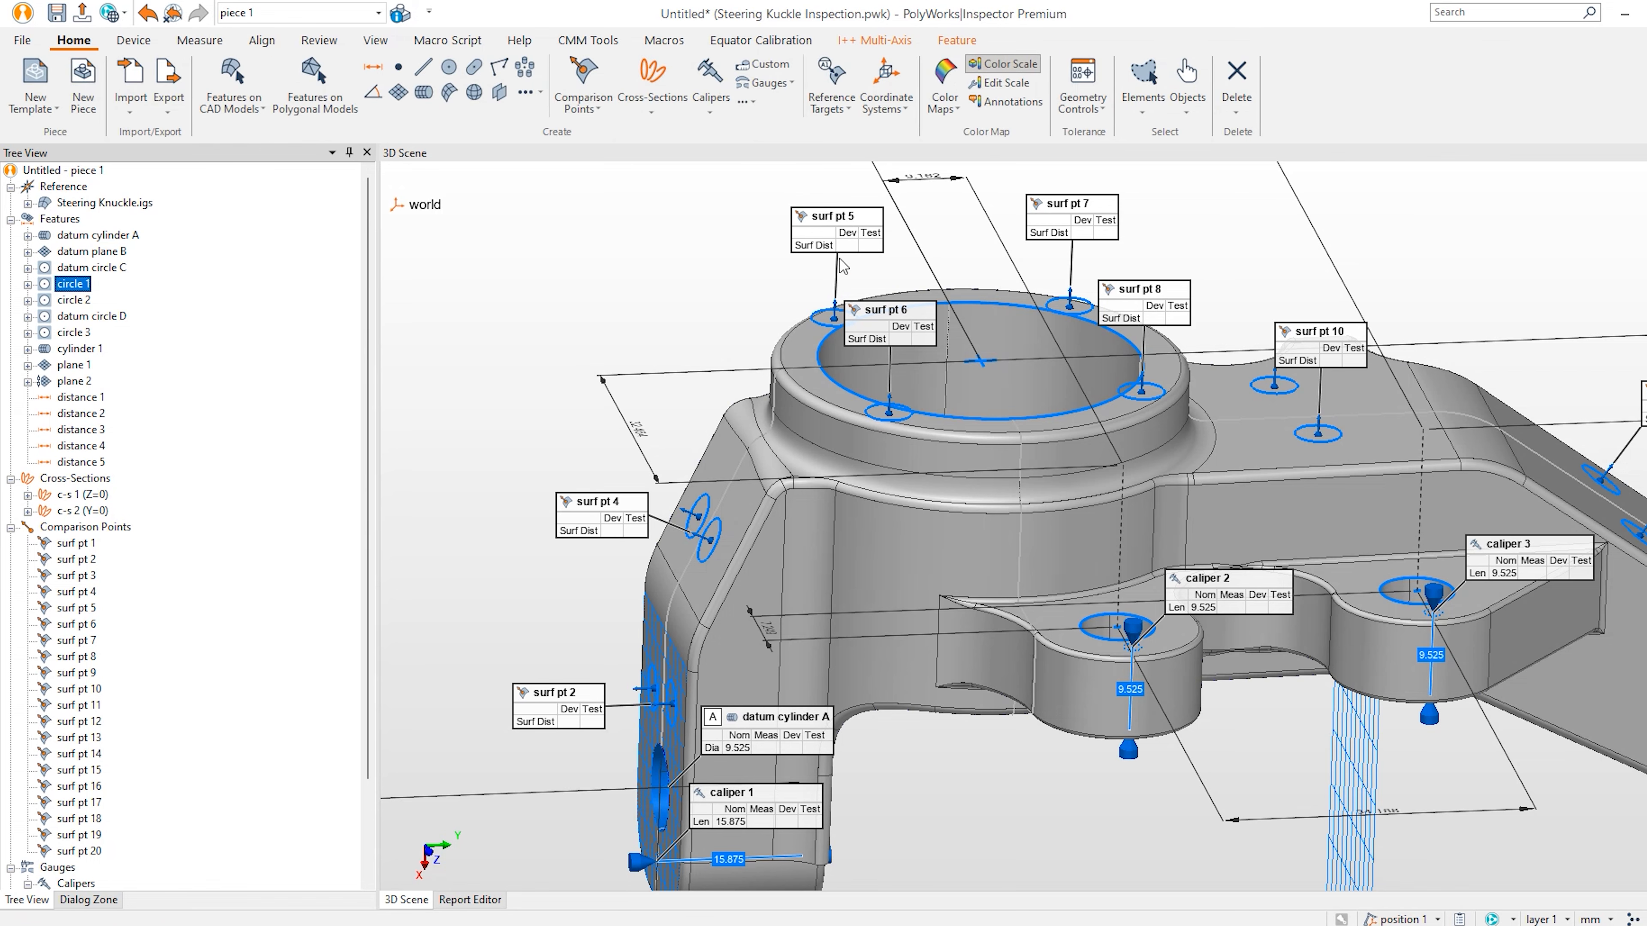
click(1091, 80)
drag(931, 744, 919, 601)
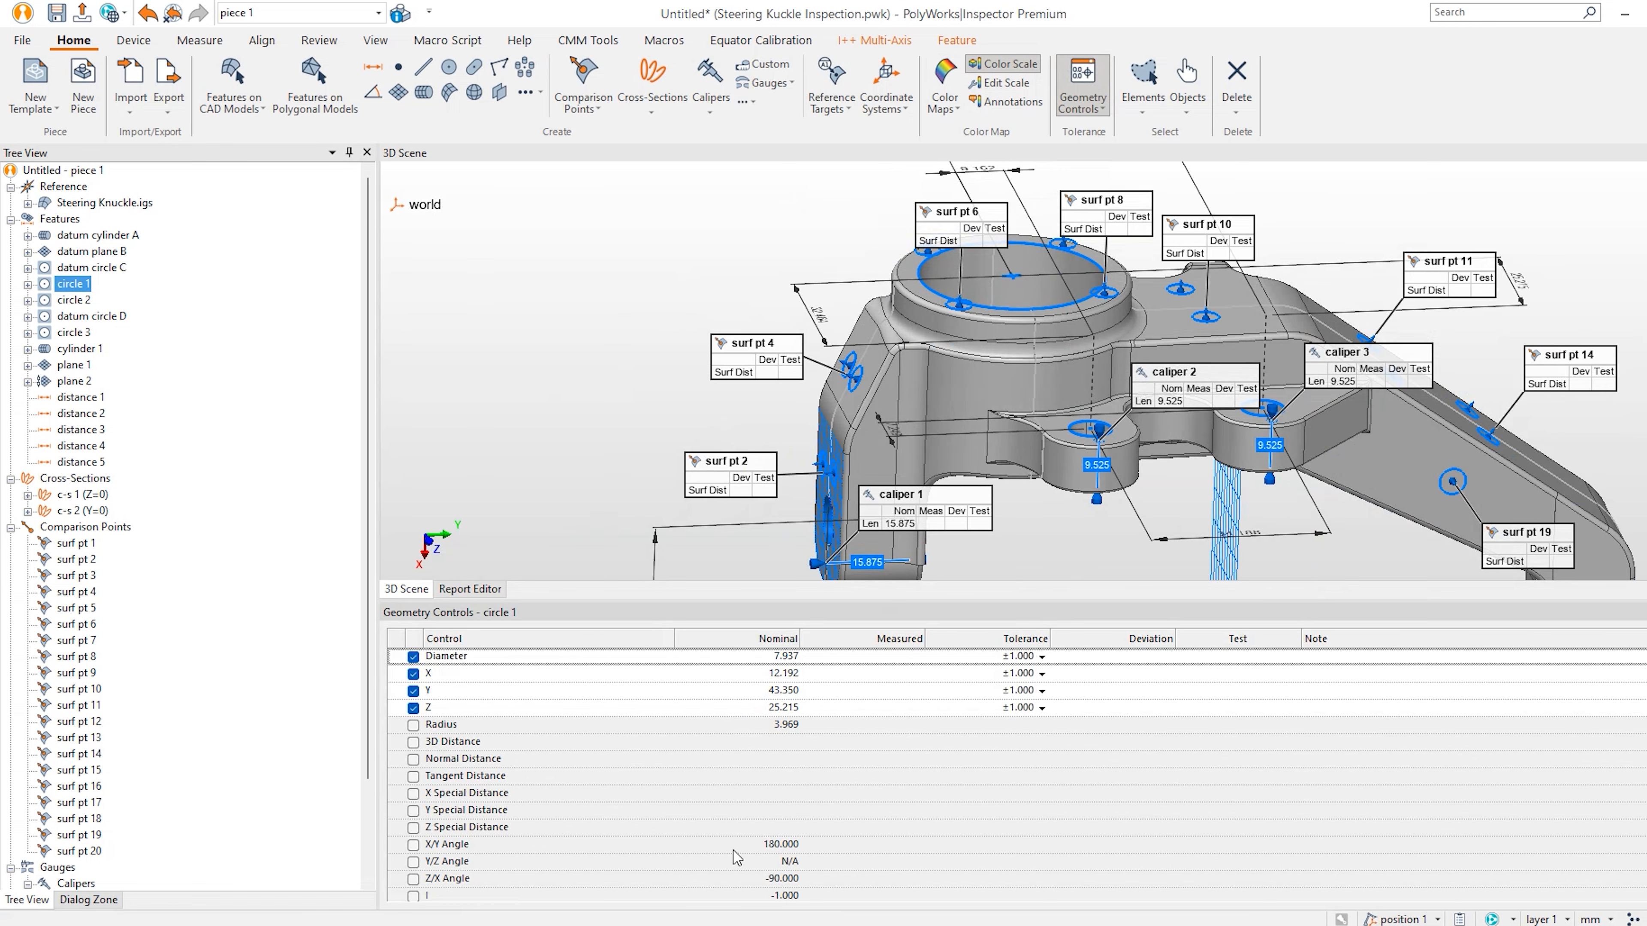
mouse_move(1000, 838)
middle_drag(1325, 488, 1141, 355)
middle_drag(1383, 477, 1237, 345)
drag(1141, 389, 1204, 421)
scroll(1204, 425, up, 4)
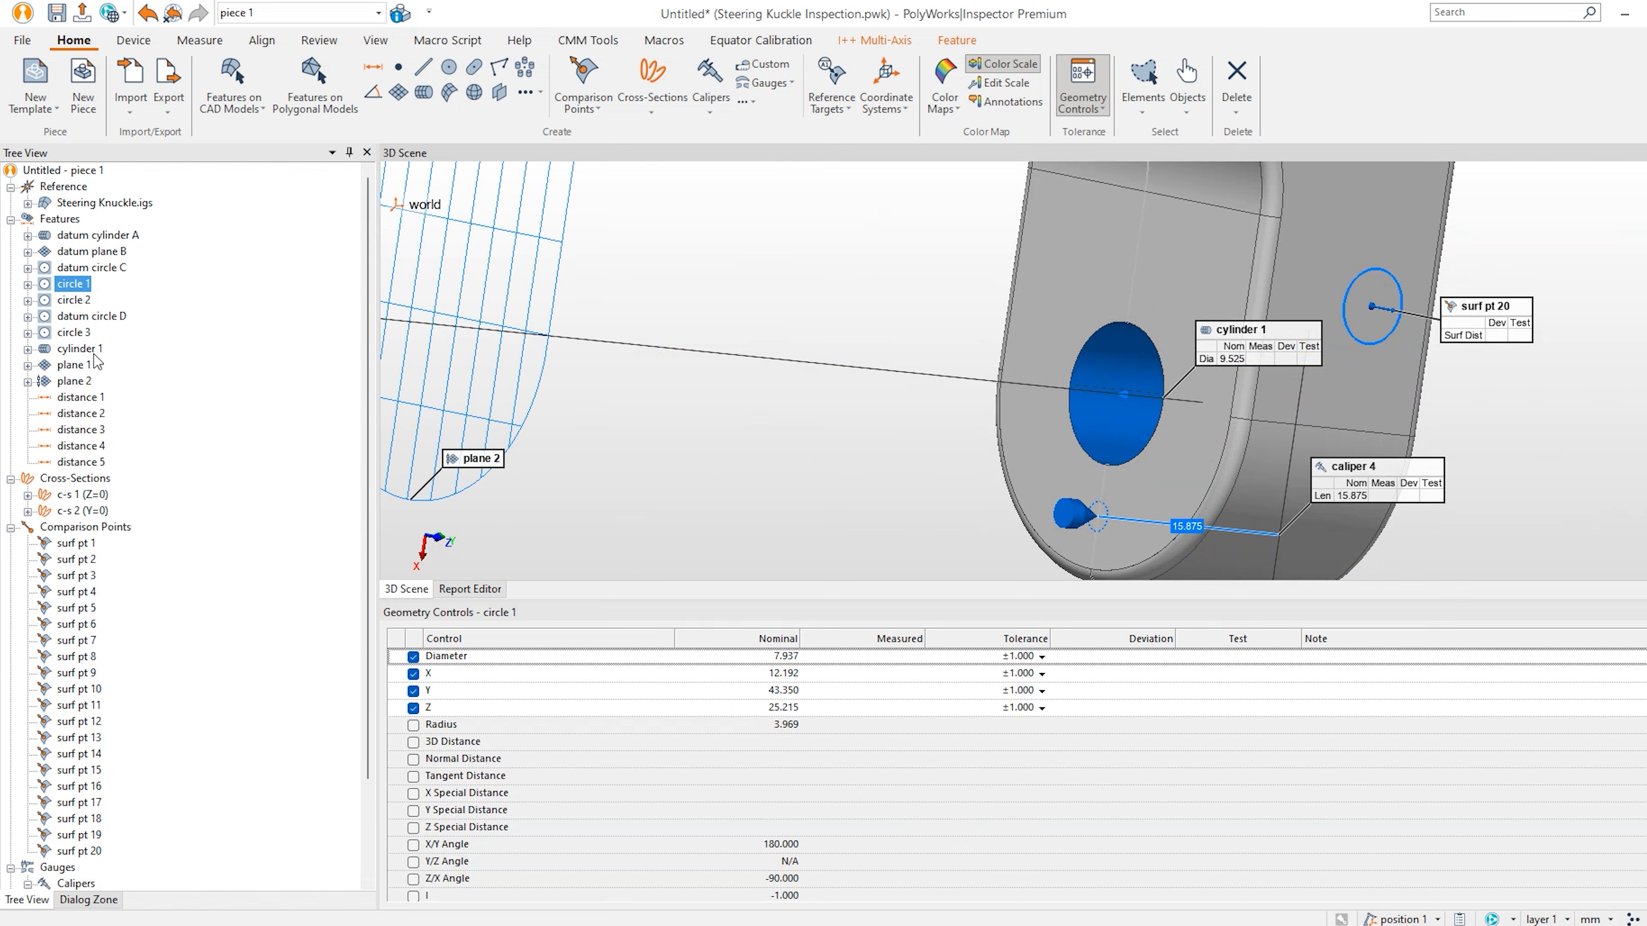
click(81, 349)
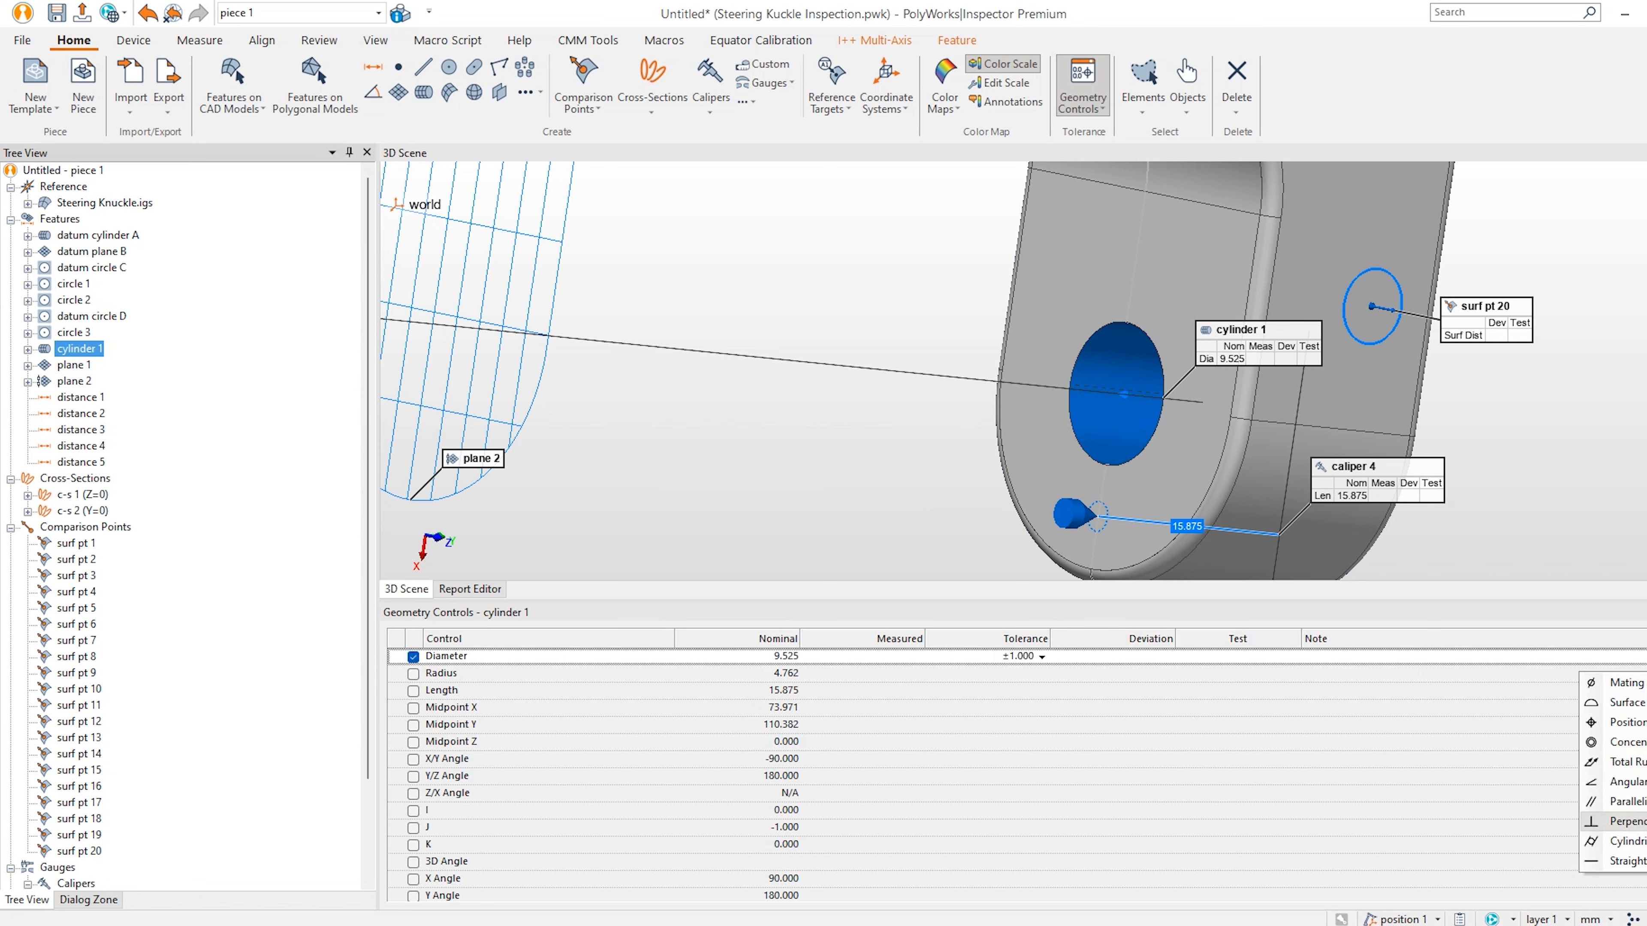
Add a parallelism control to cylinder 1 referencing datum A with a 0.100 zone.
click(1621, 801)
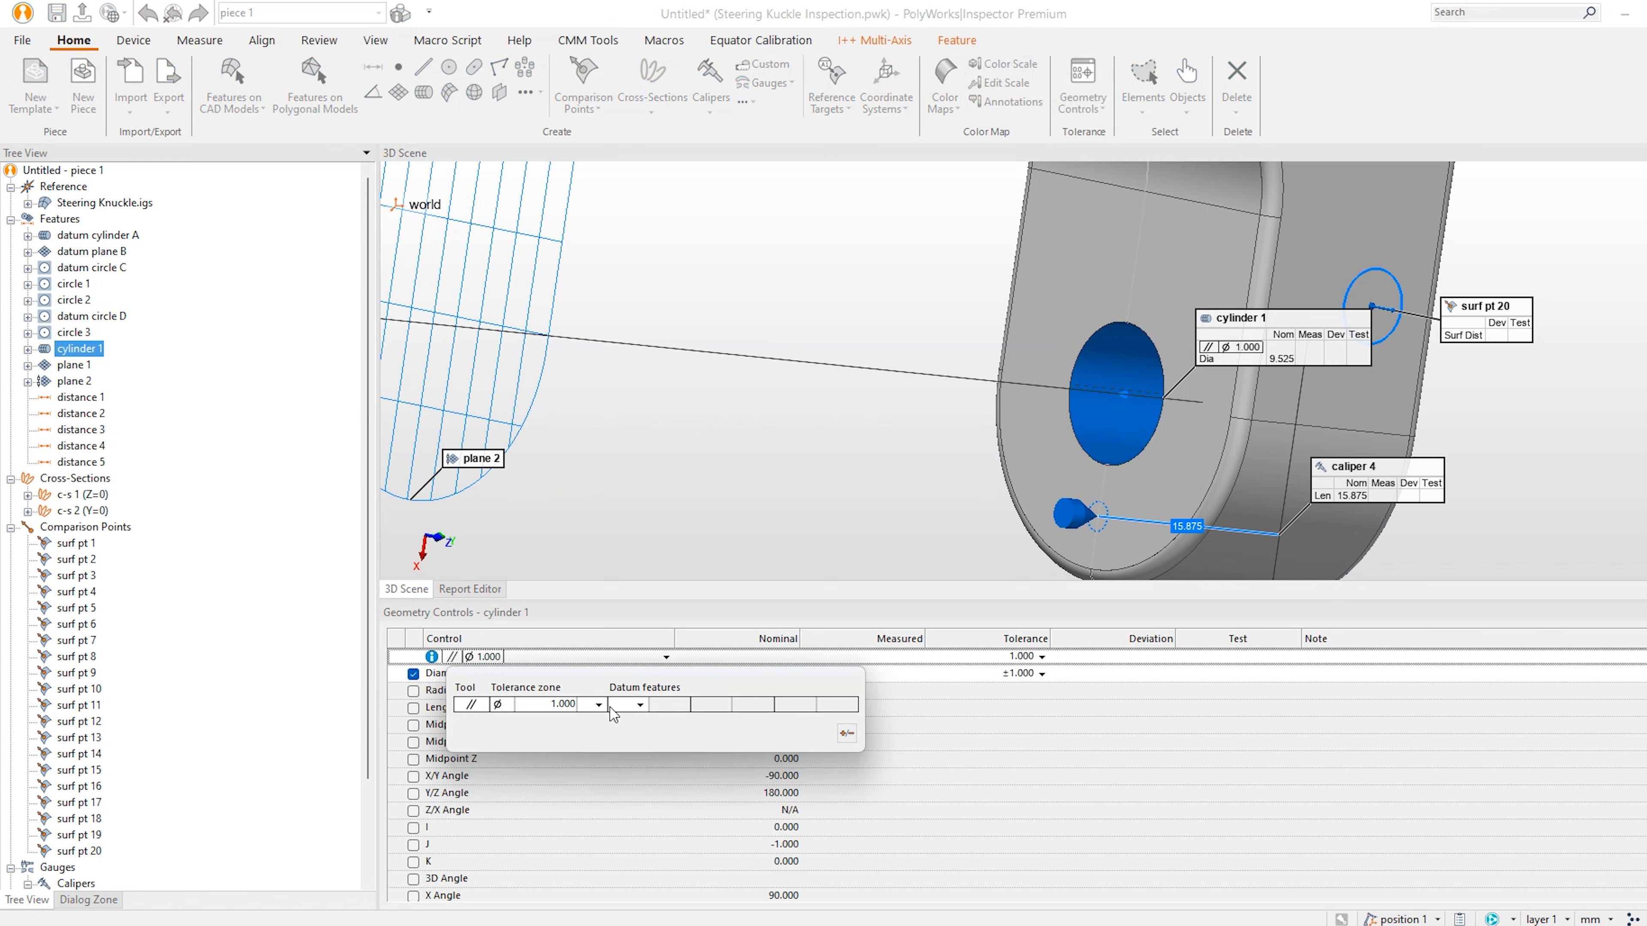
click(640, 706)
click(614, 739)
click(846, 733)
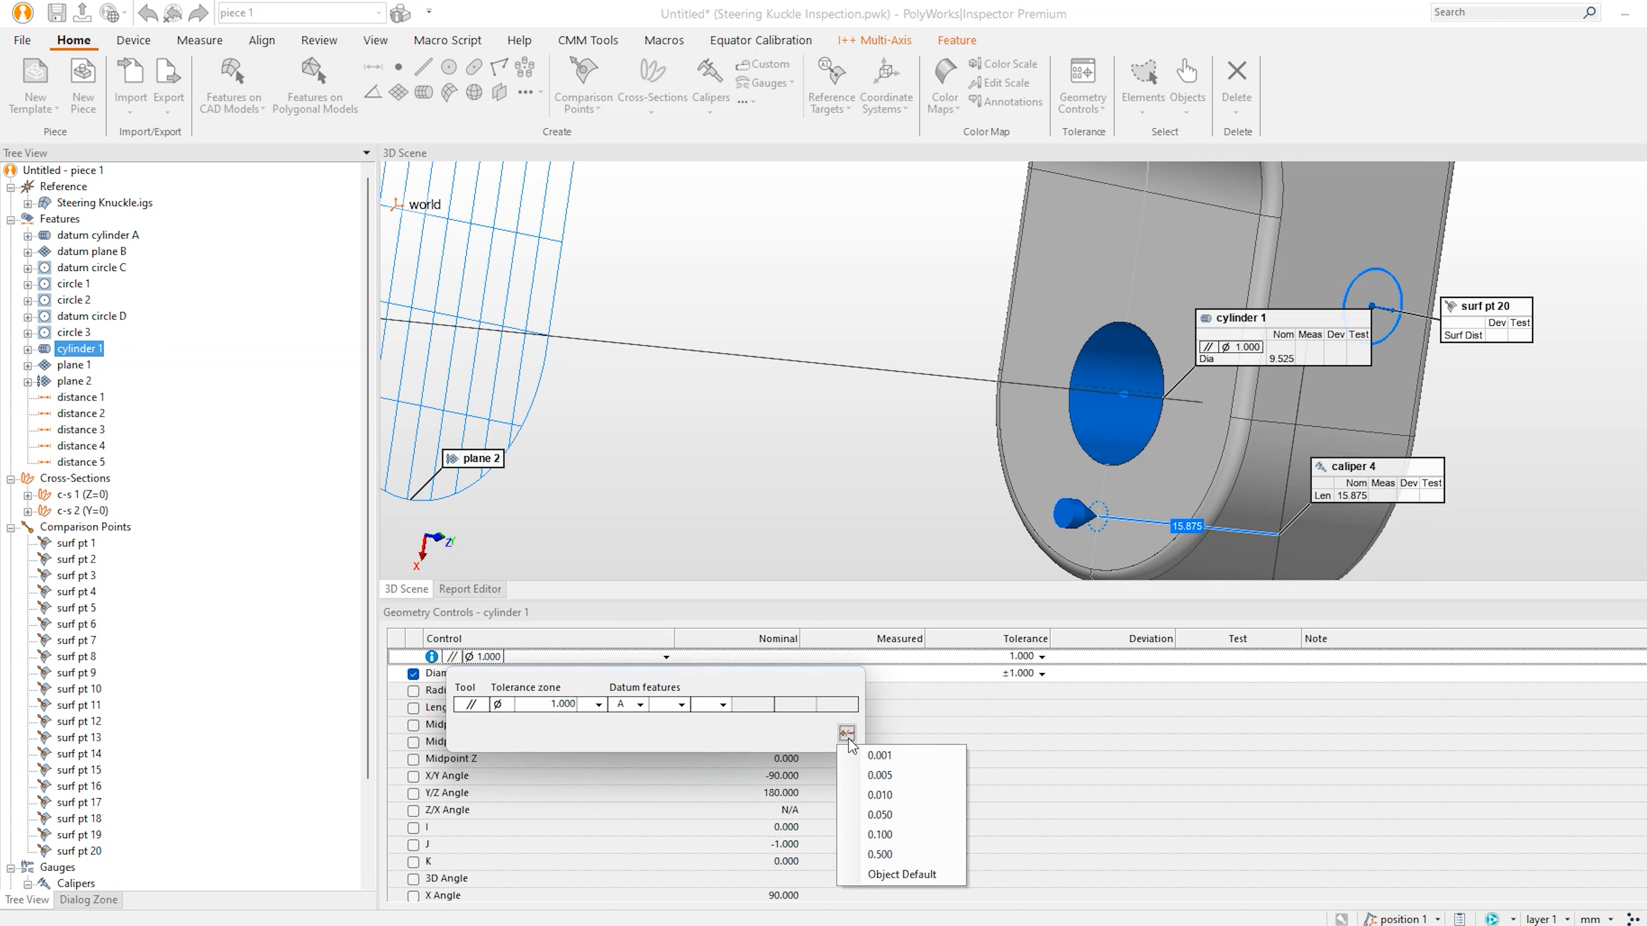
click(911, 839)
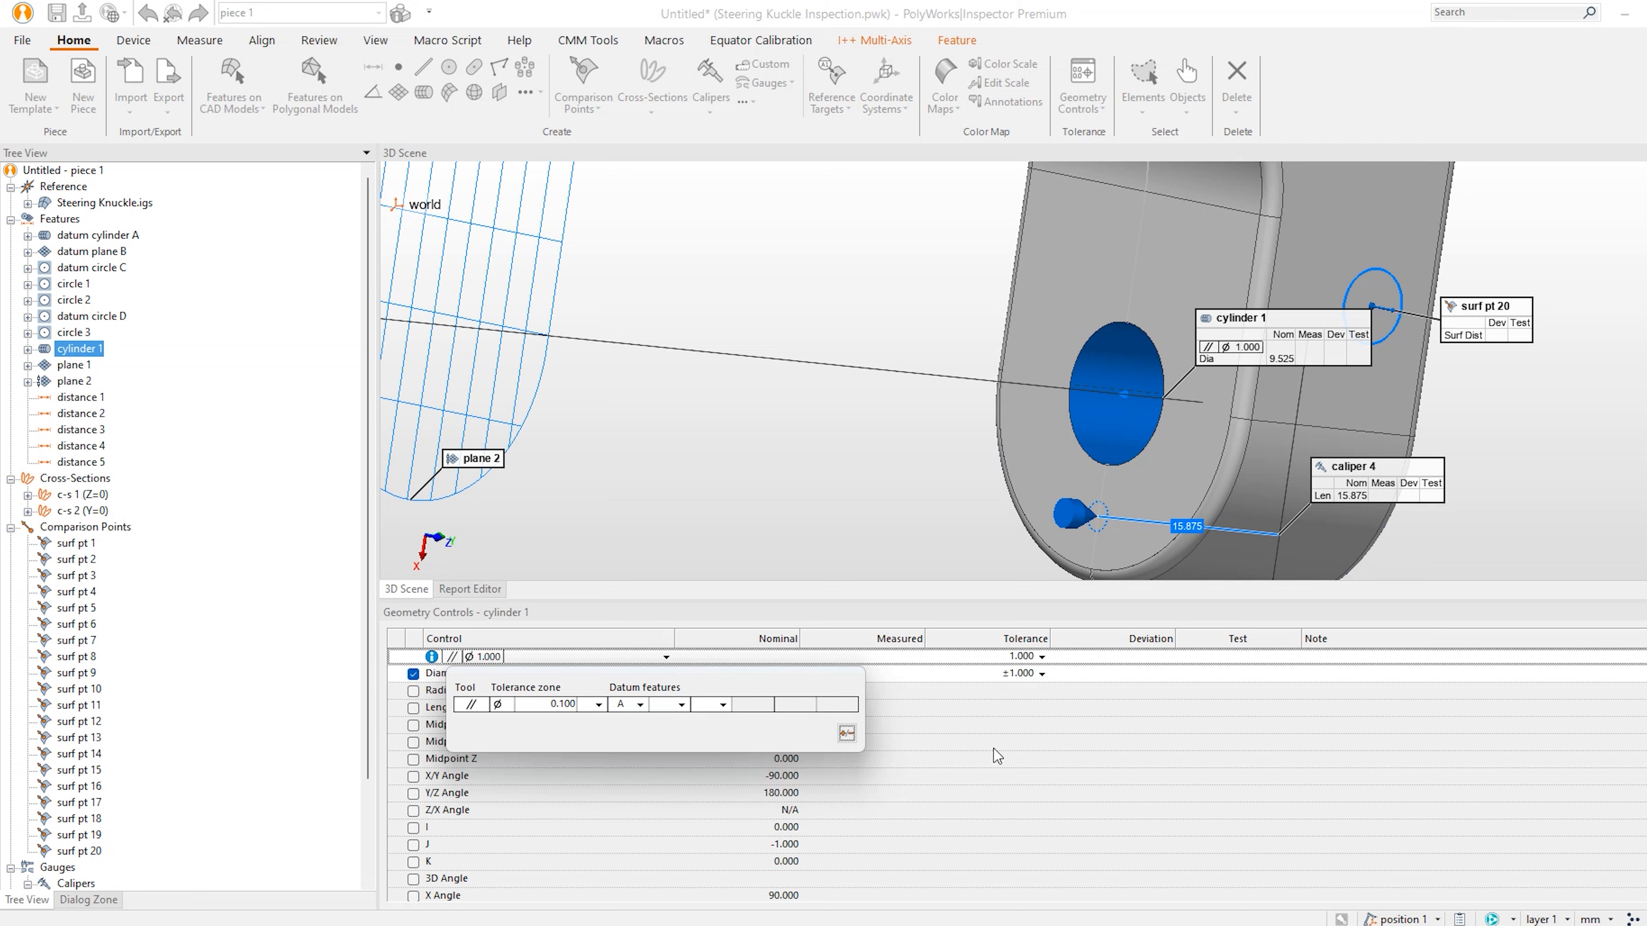
click(1002, 755)
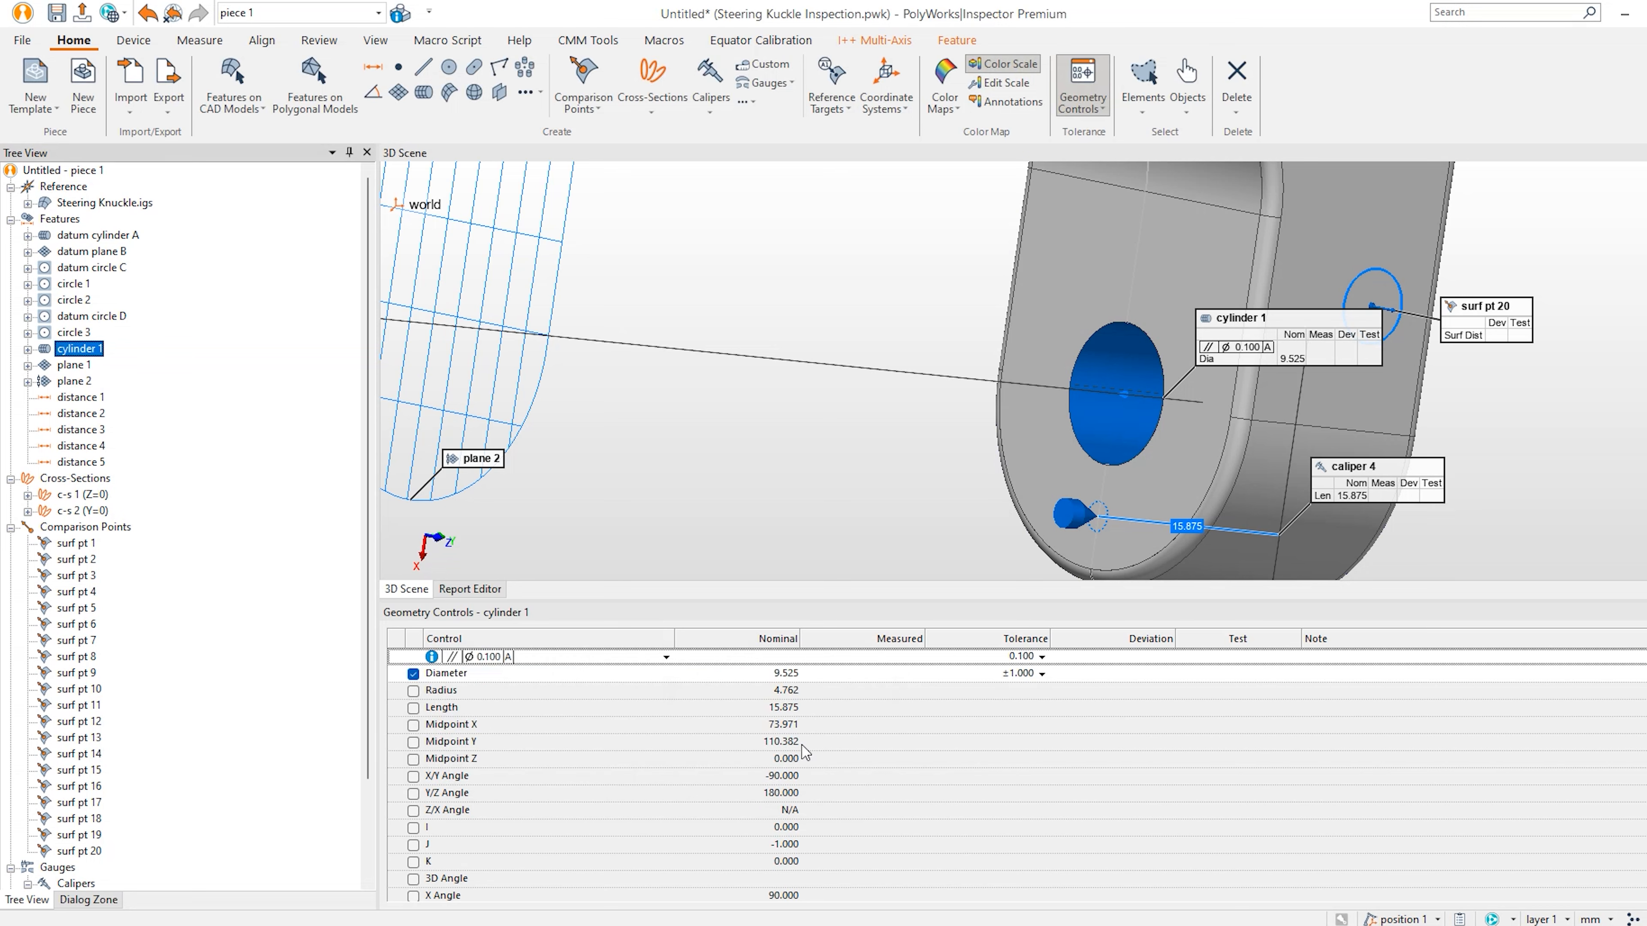
Set cylinder 1's diameter tolerance to +0.2/-0.2.
click(1041, 676)
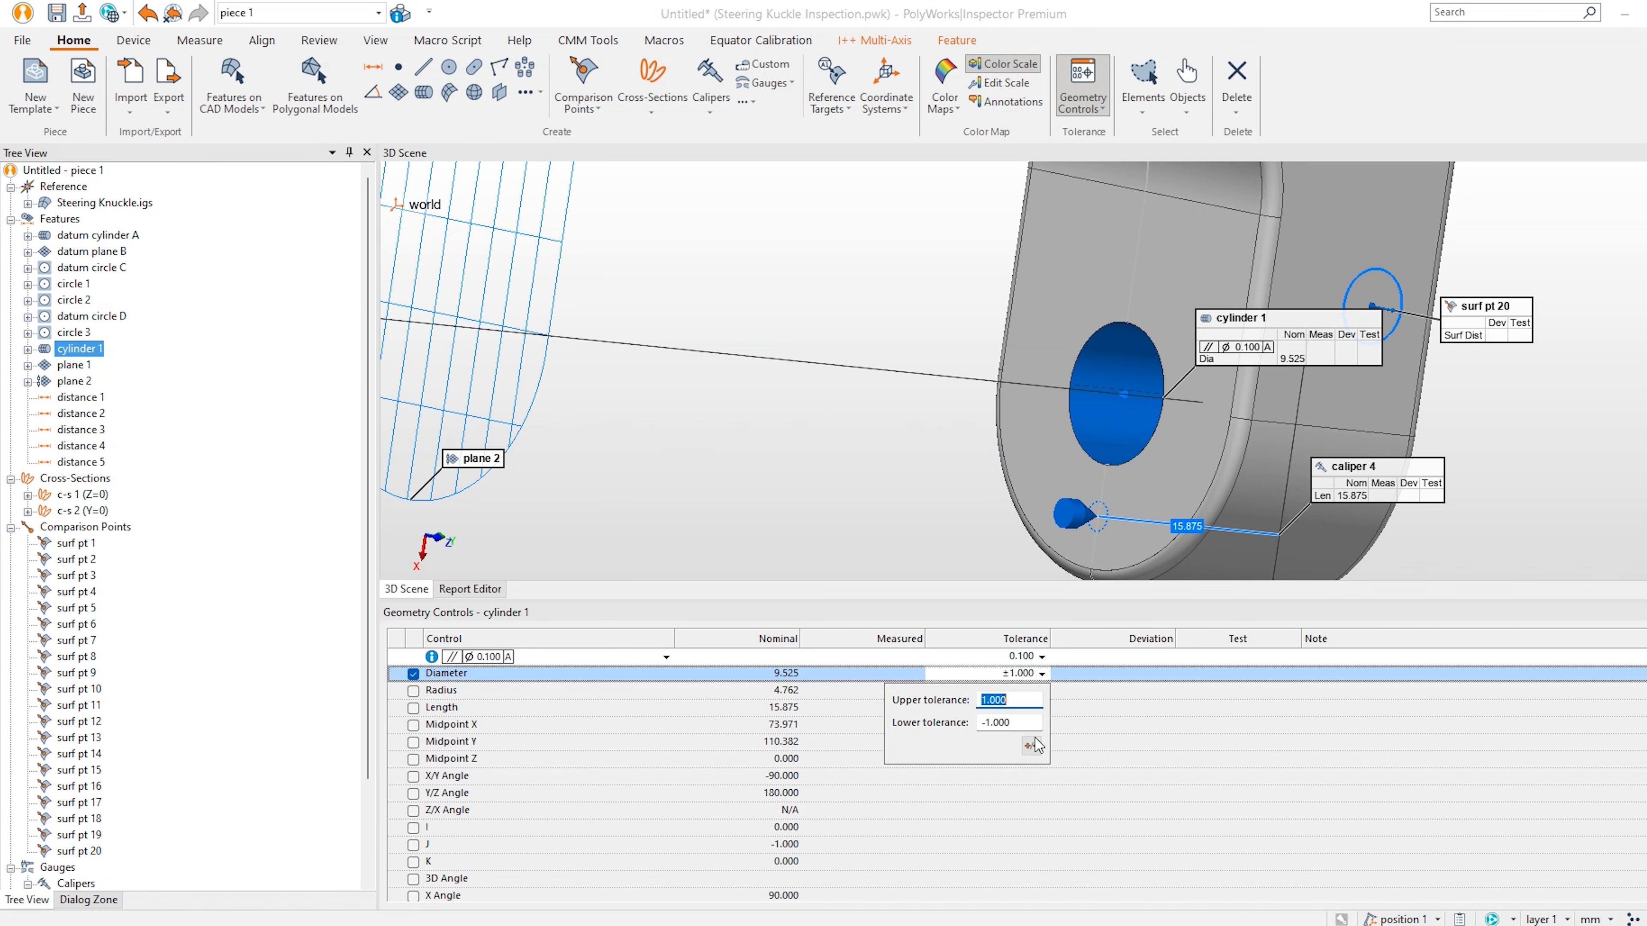
click(1031, 745)
click(1026, 702)
text(.2)
key(Tab)
text(-)
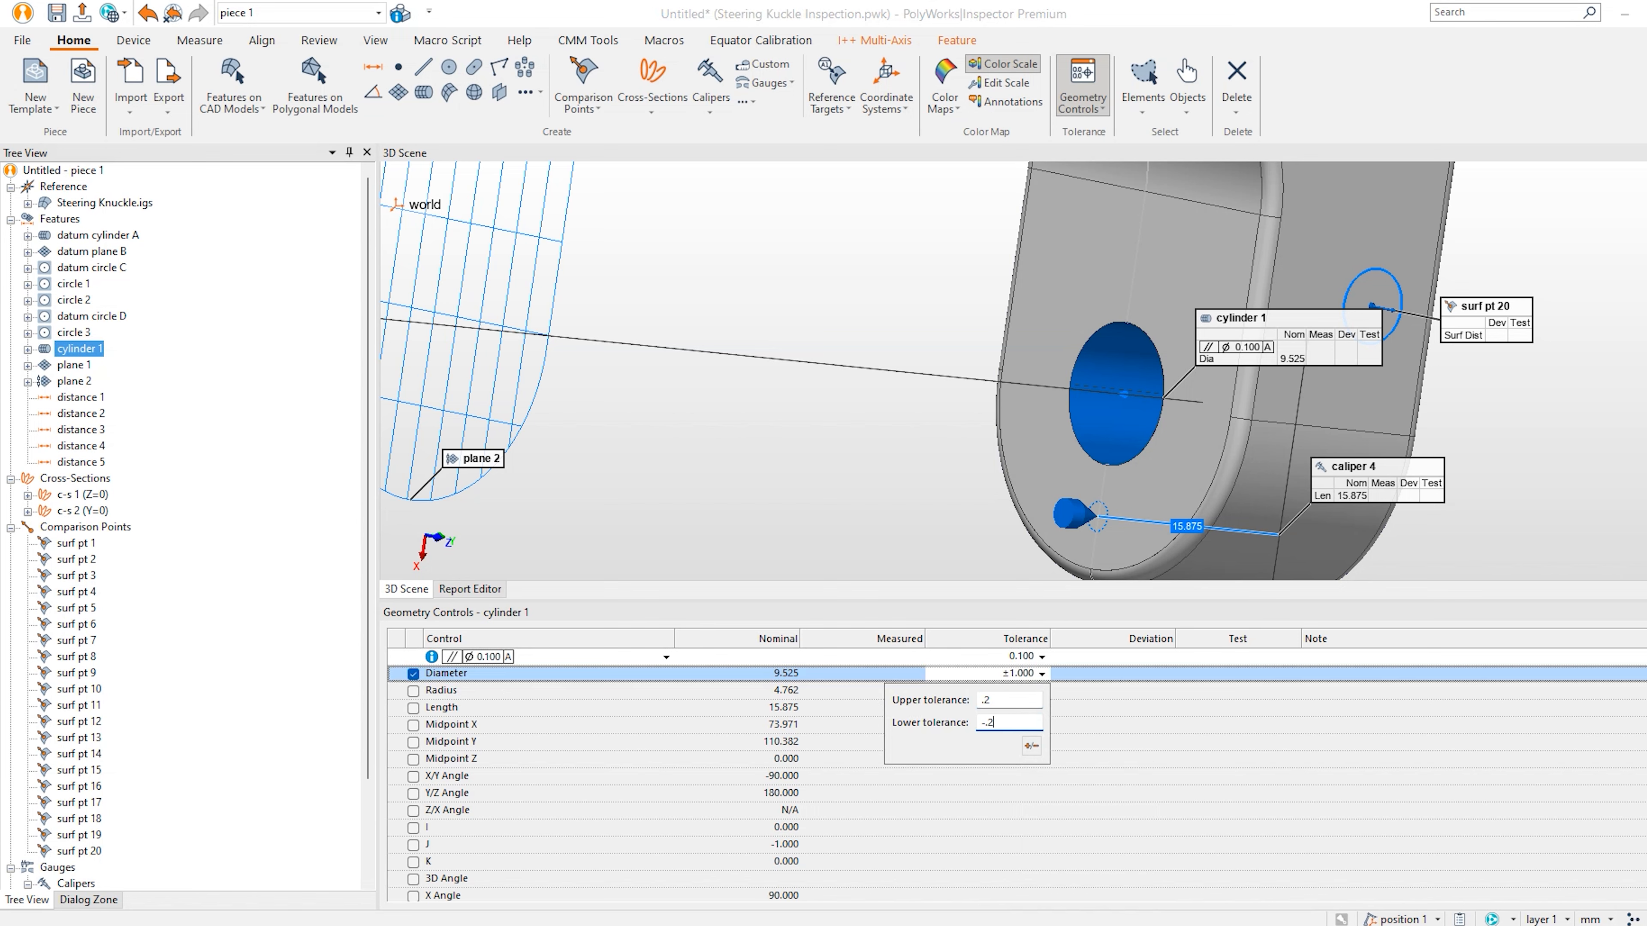
key(Return)
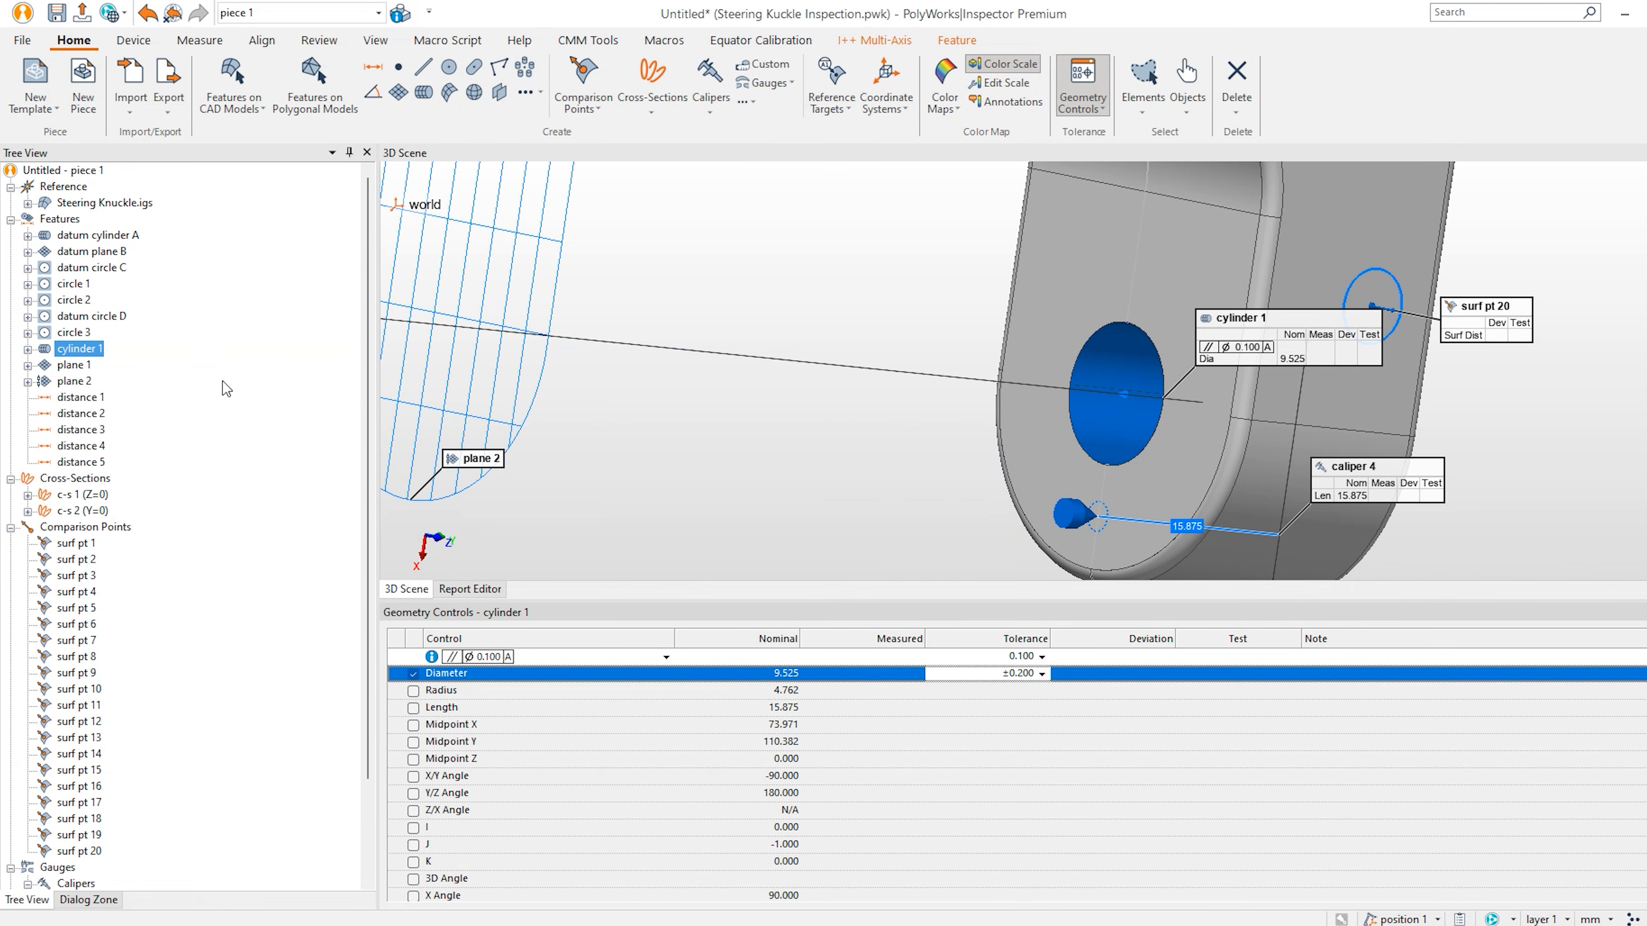
drag(948, 460, 985, 316)
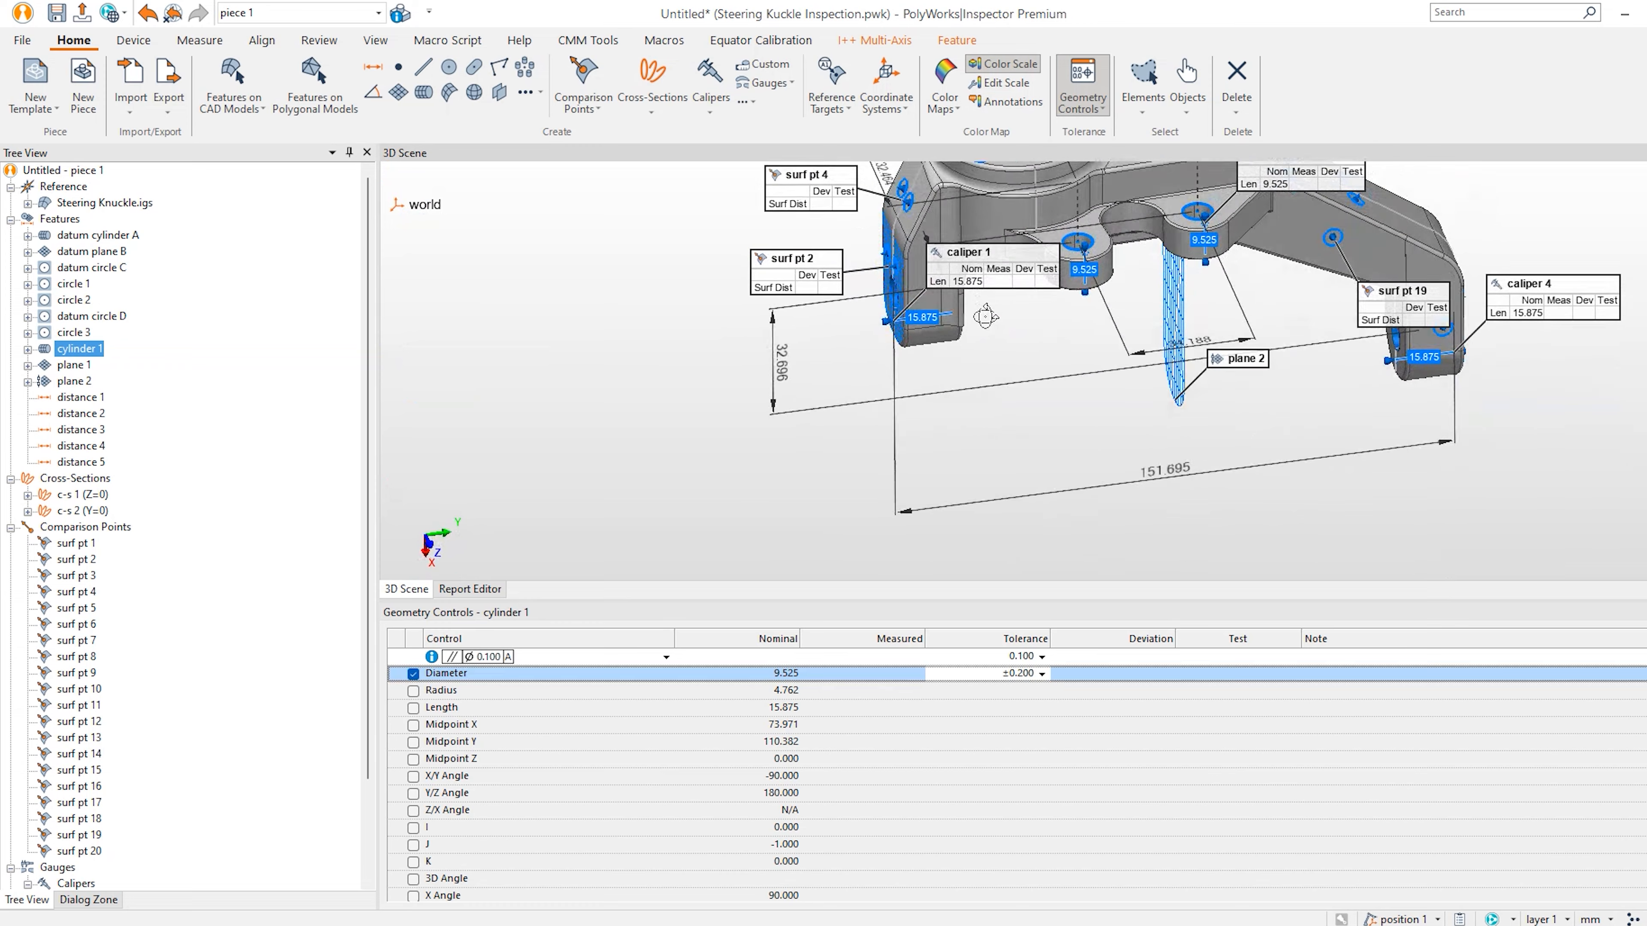
Add a Ø0.200 position control to circles 1 and 2 referencing datums A, B and C.
scroll(985, 317, up, 3)
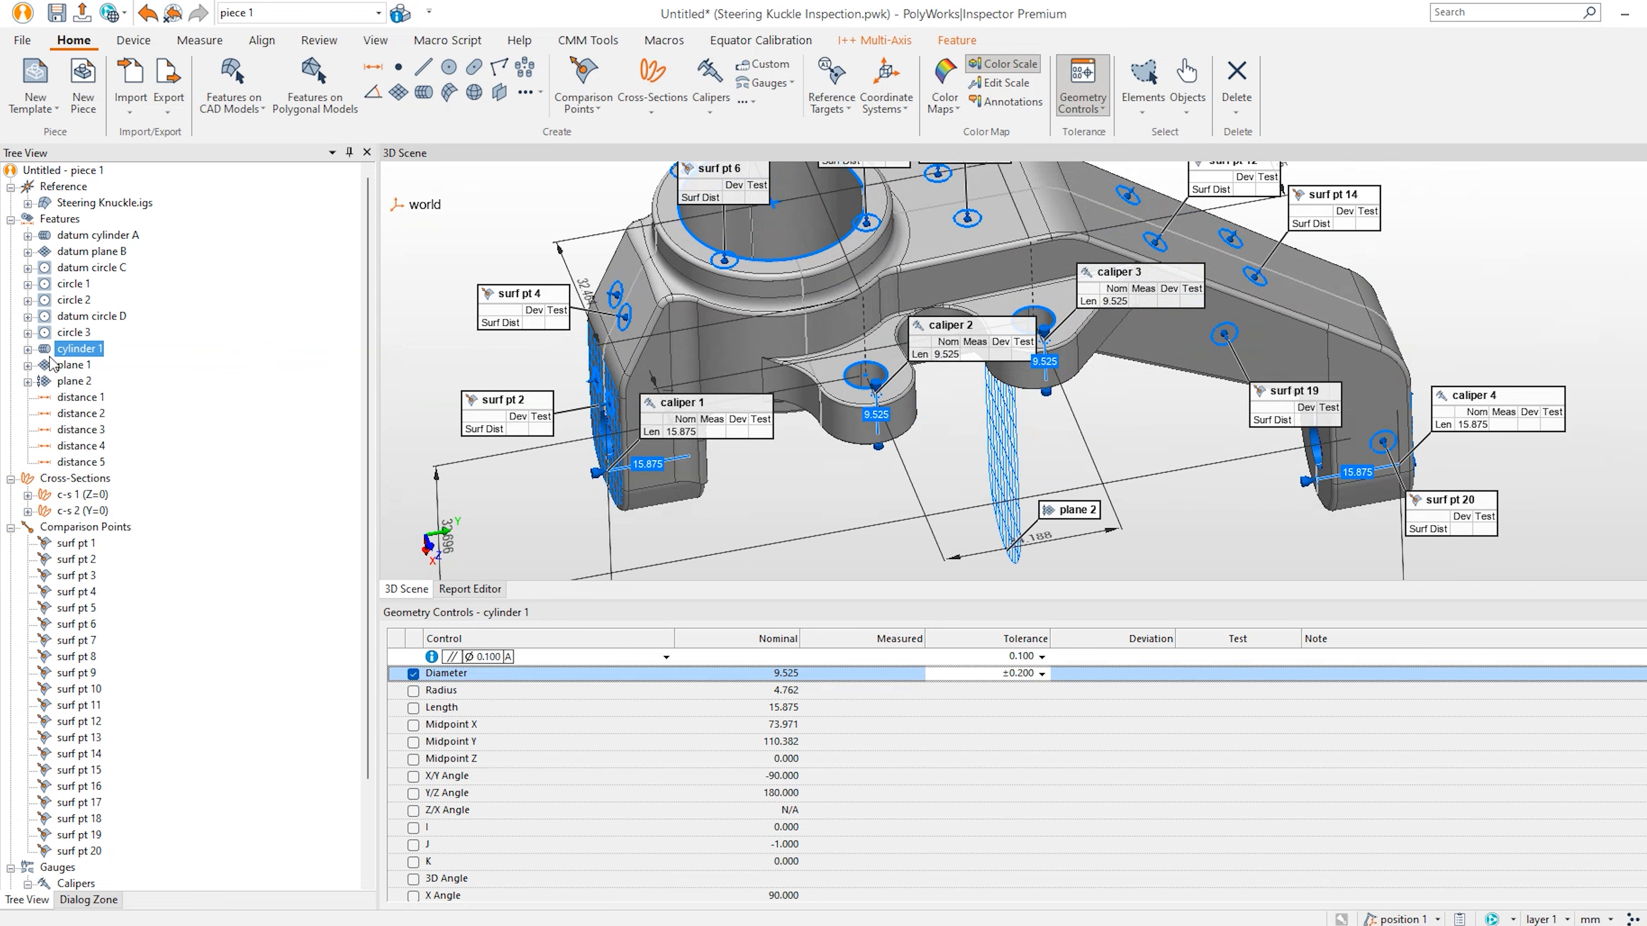
click(76, 283)
ctrl+click(76, 300)
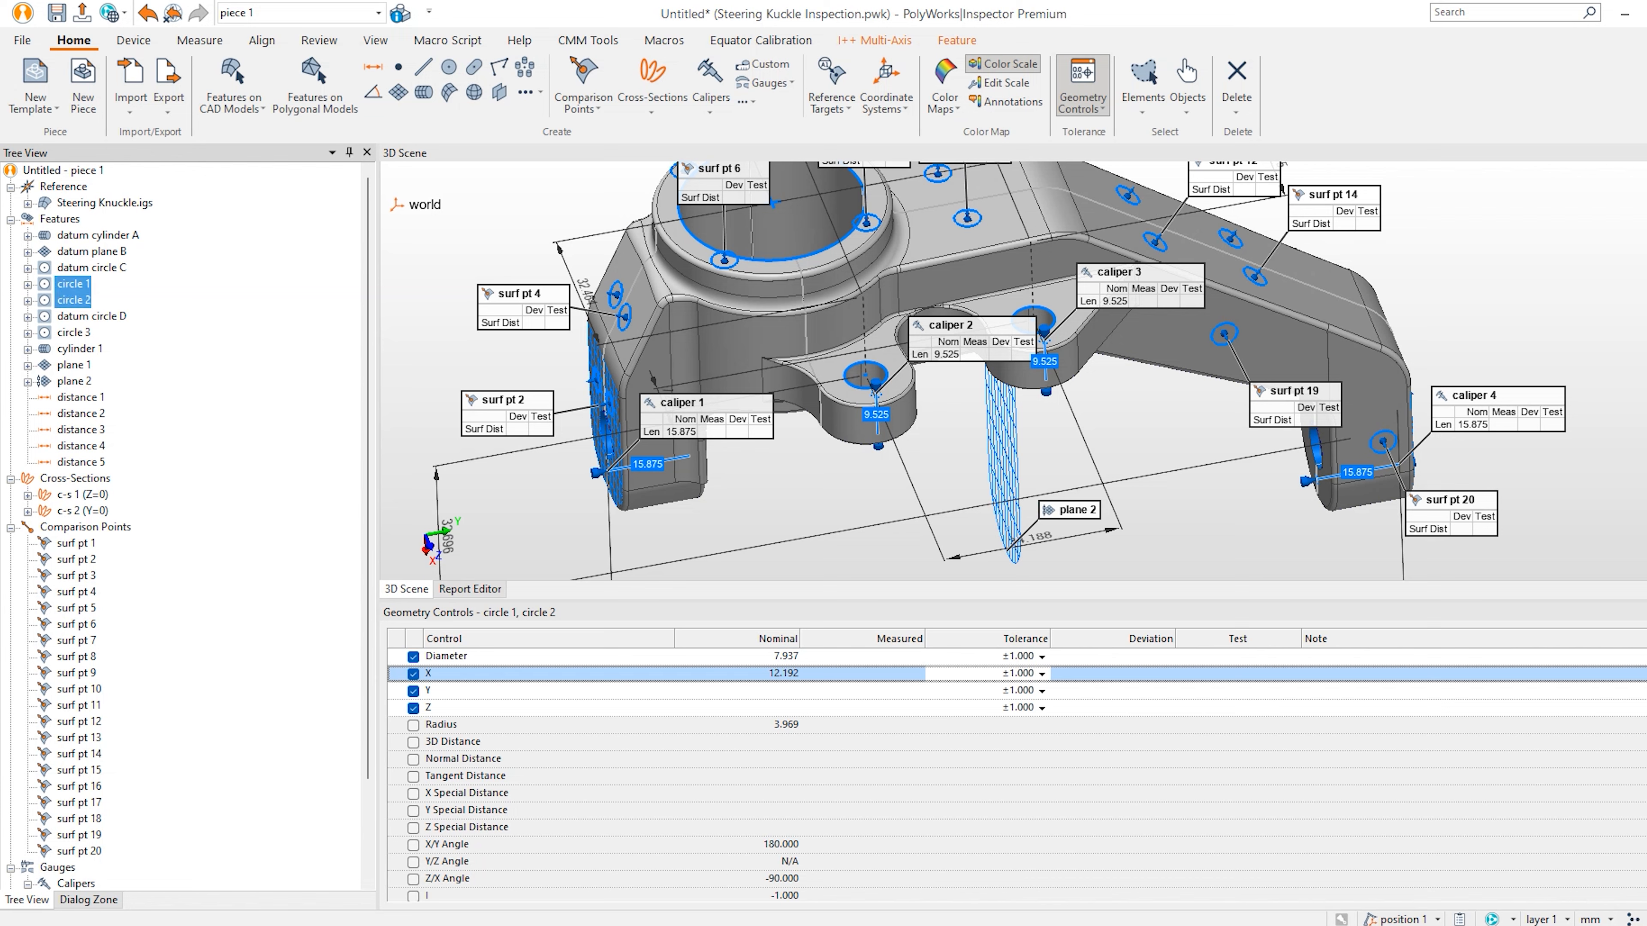
right_click(1579, 671)
click(1611, 725)
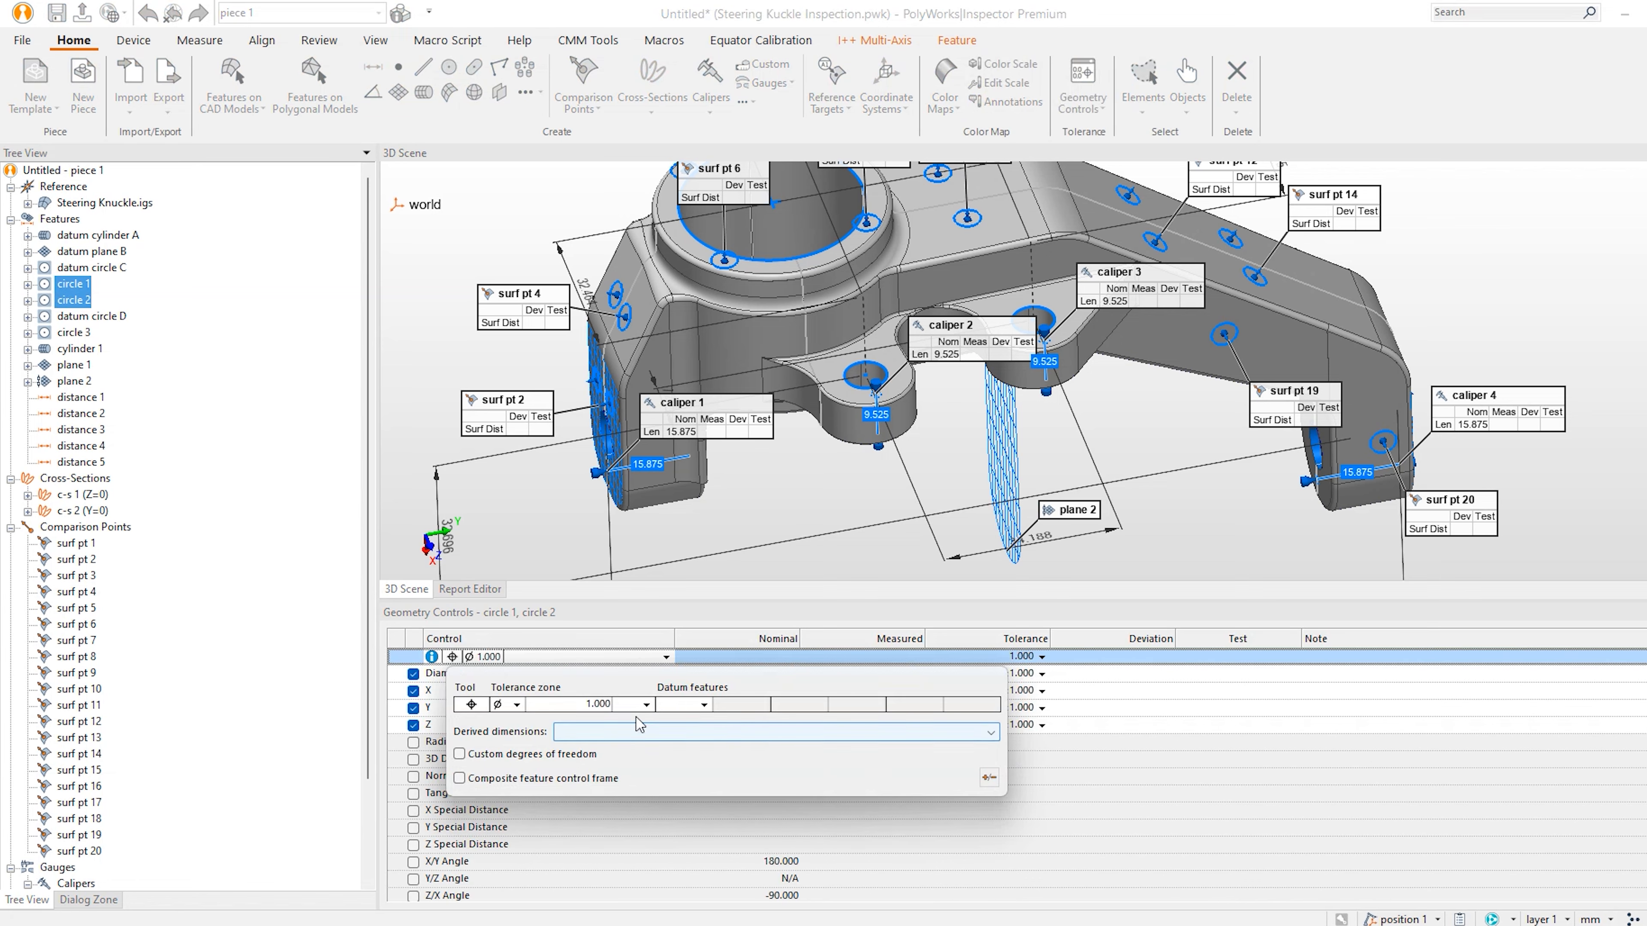
click(703, 705)
click(680, 726)
click(818, 707)
click(802, 738)
click(928, 707)
click(894, 736)
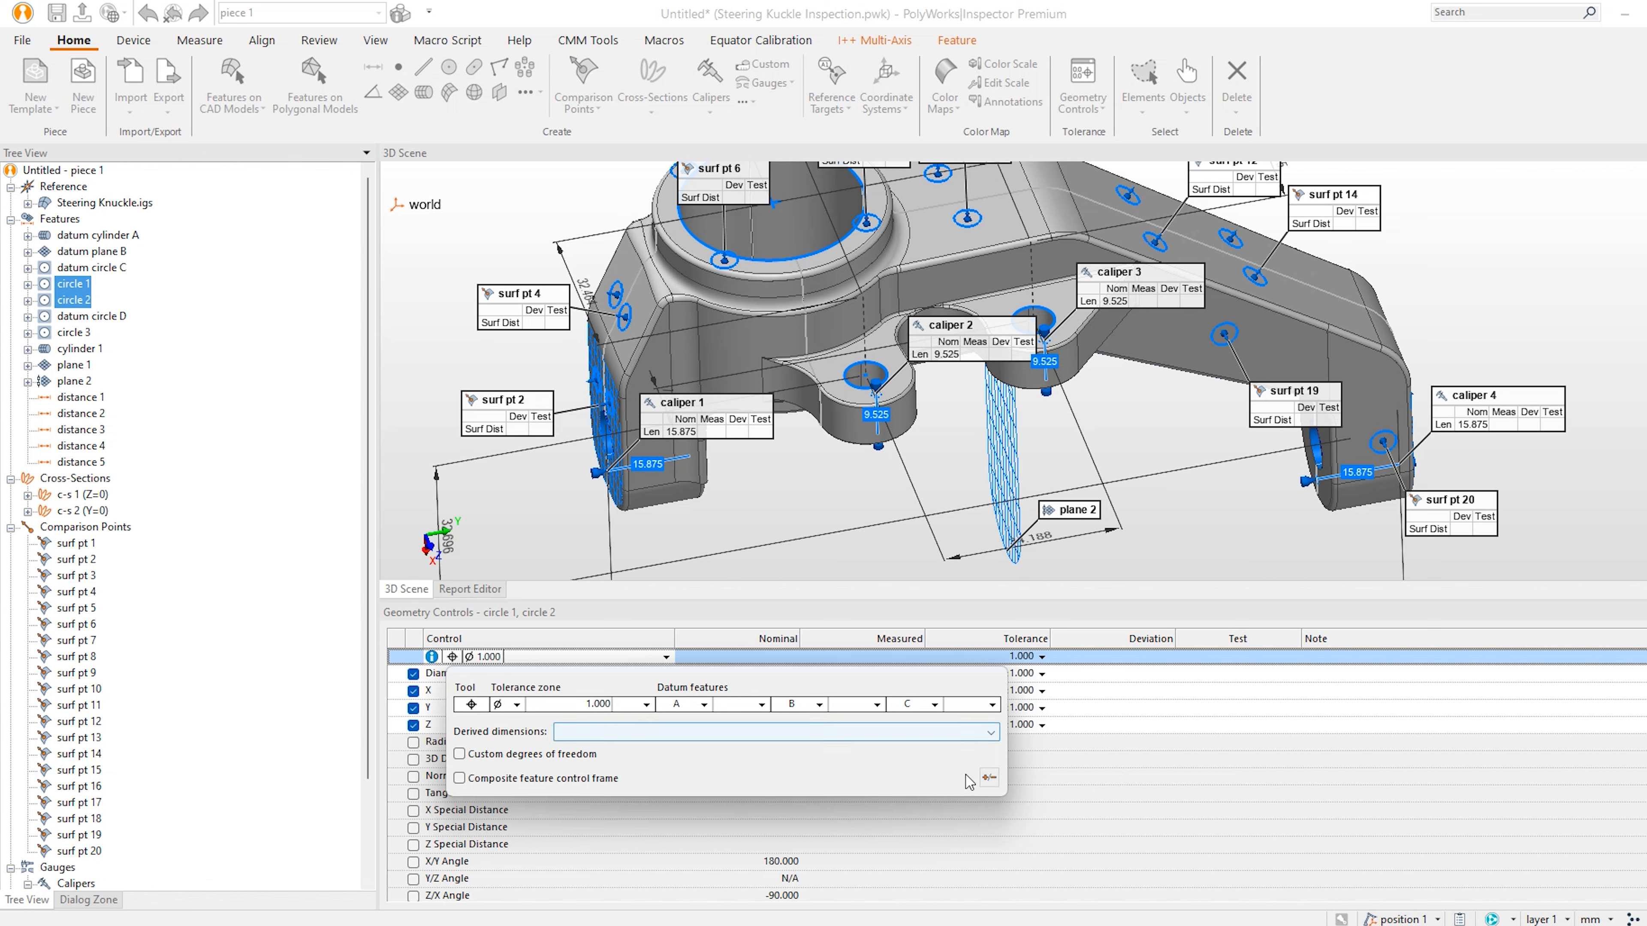
double_click(594, 704)
text(0.250)
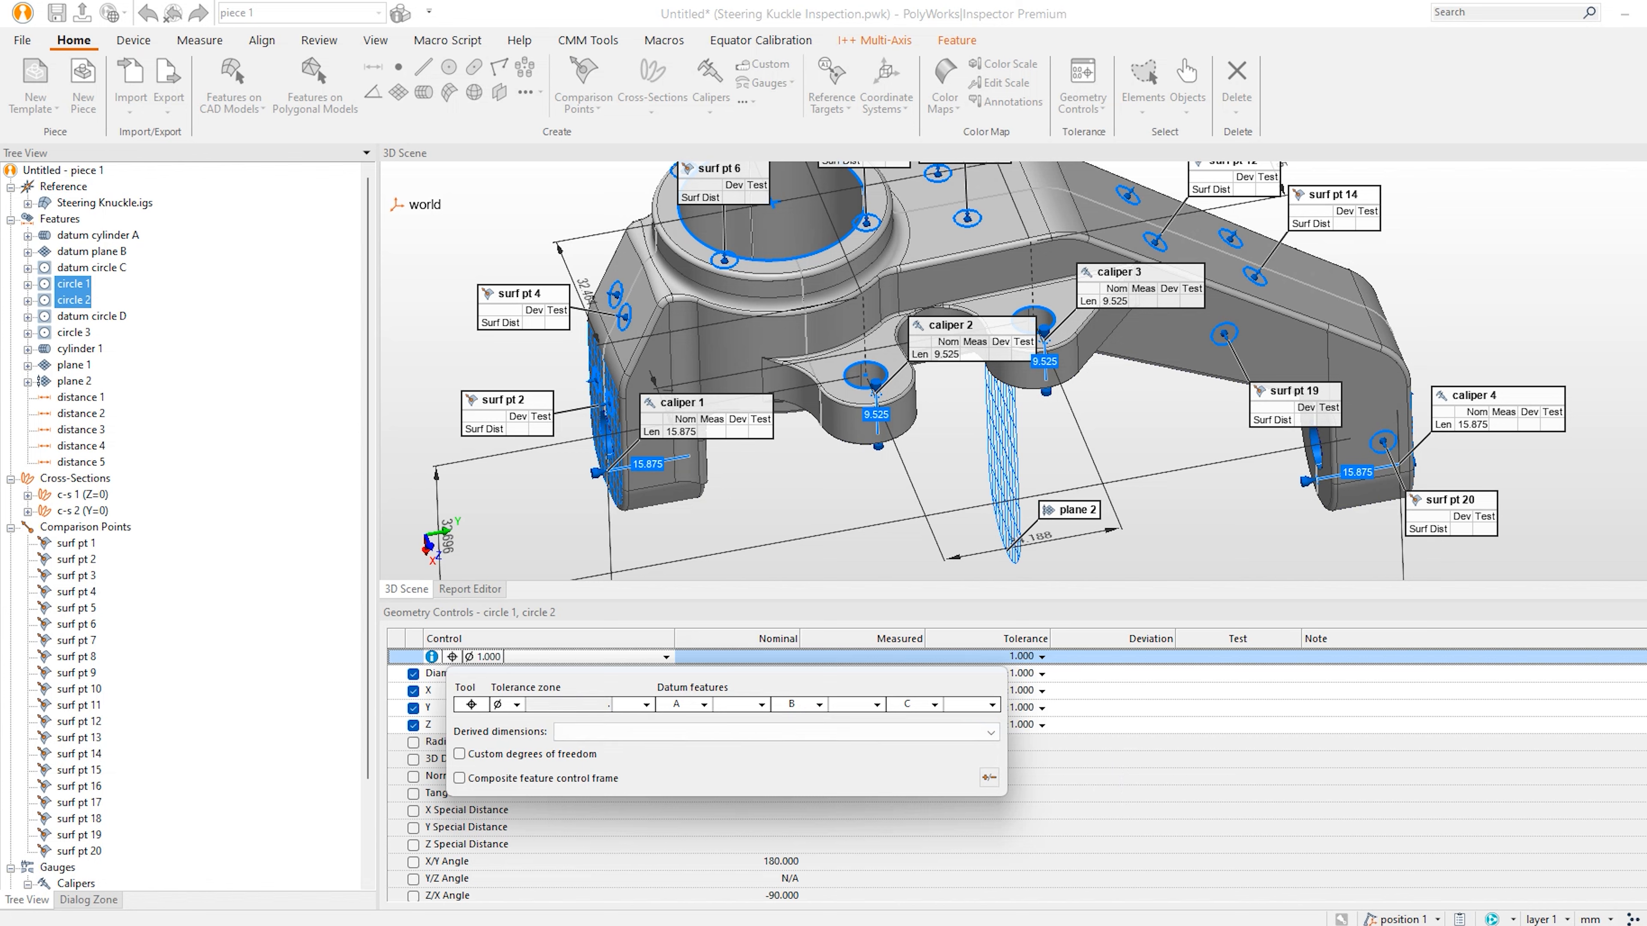
click(1110, 847)
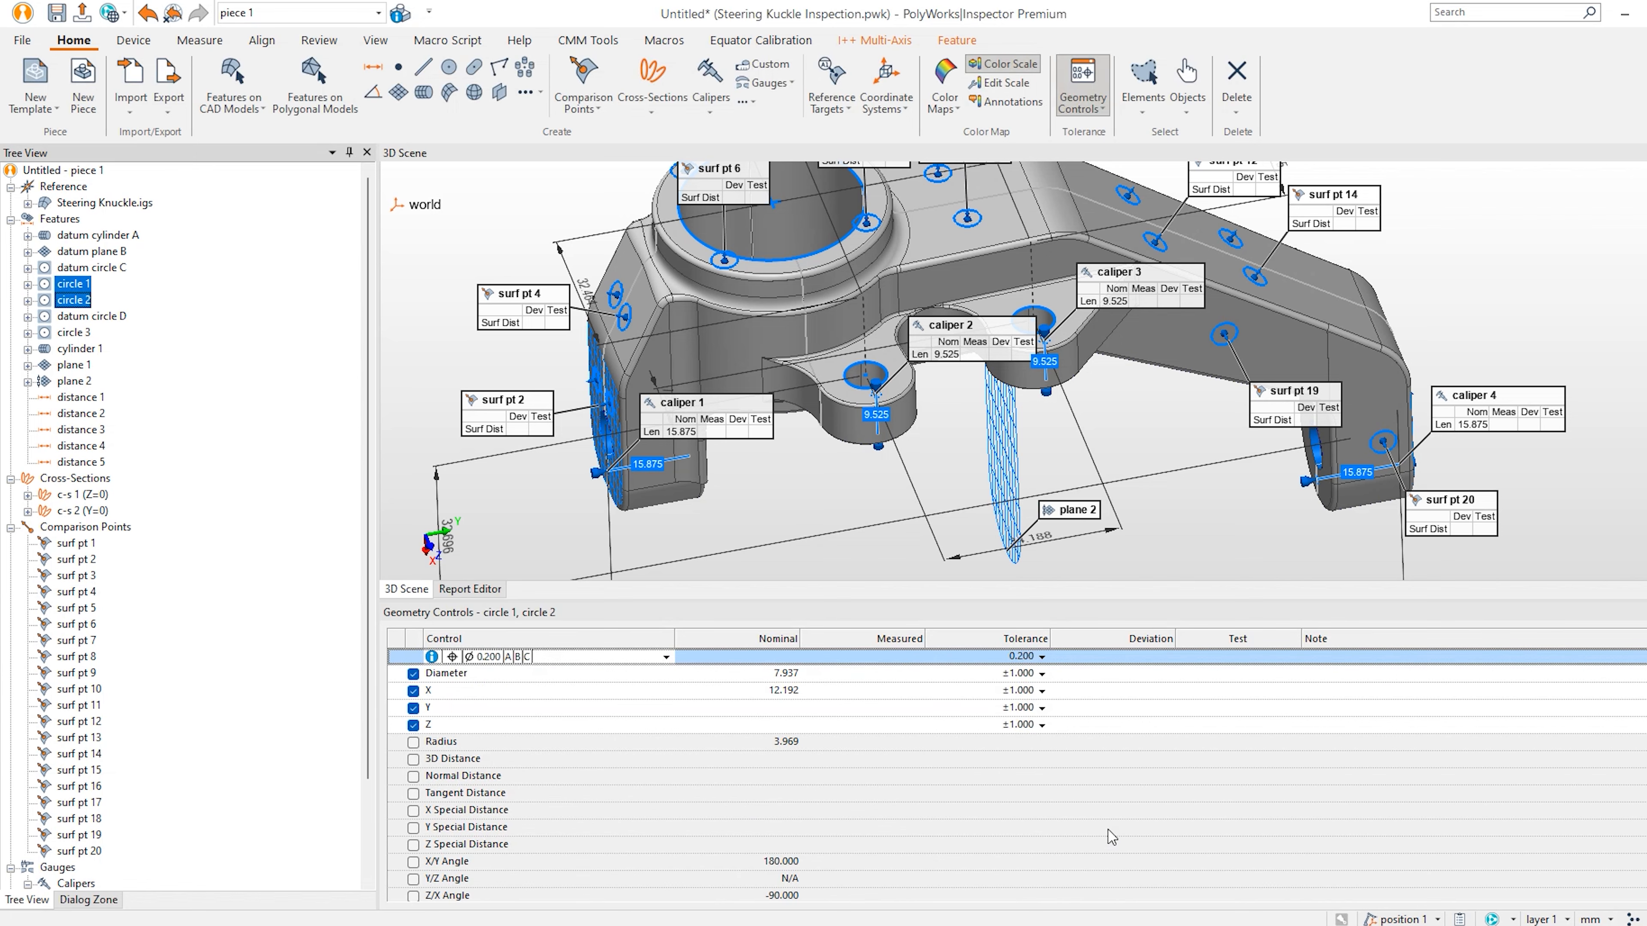
Set ±0.25 tolerances on the Diameter, X, Y and Z control rows.
click(1092, 678)
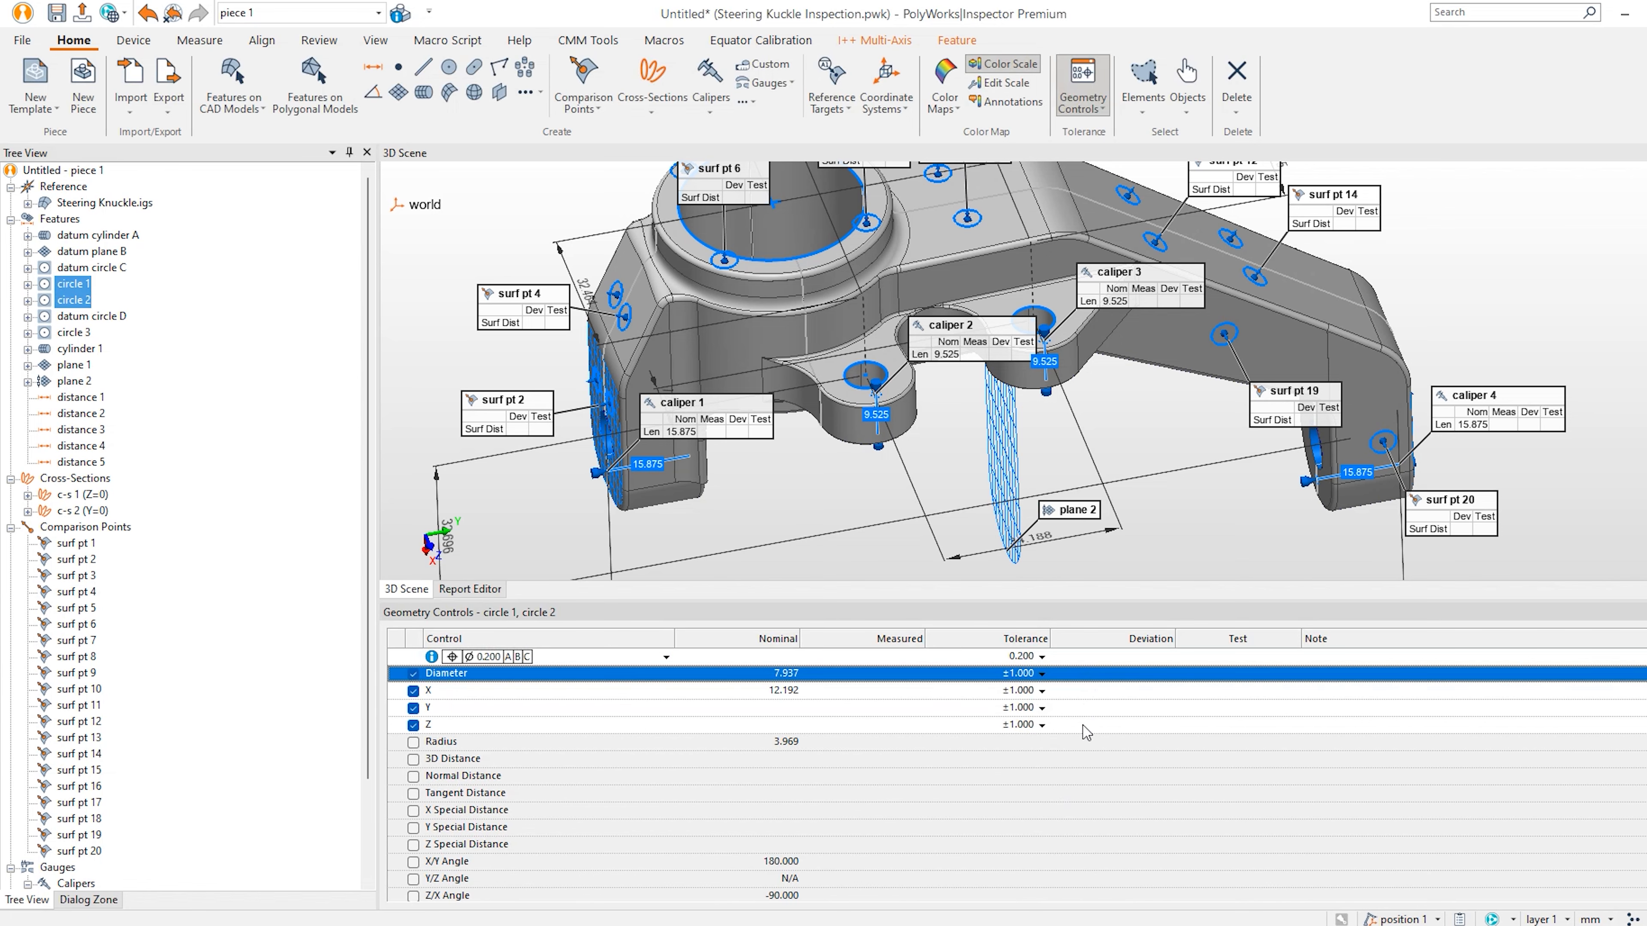
shift+click(1086, 725)
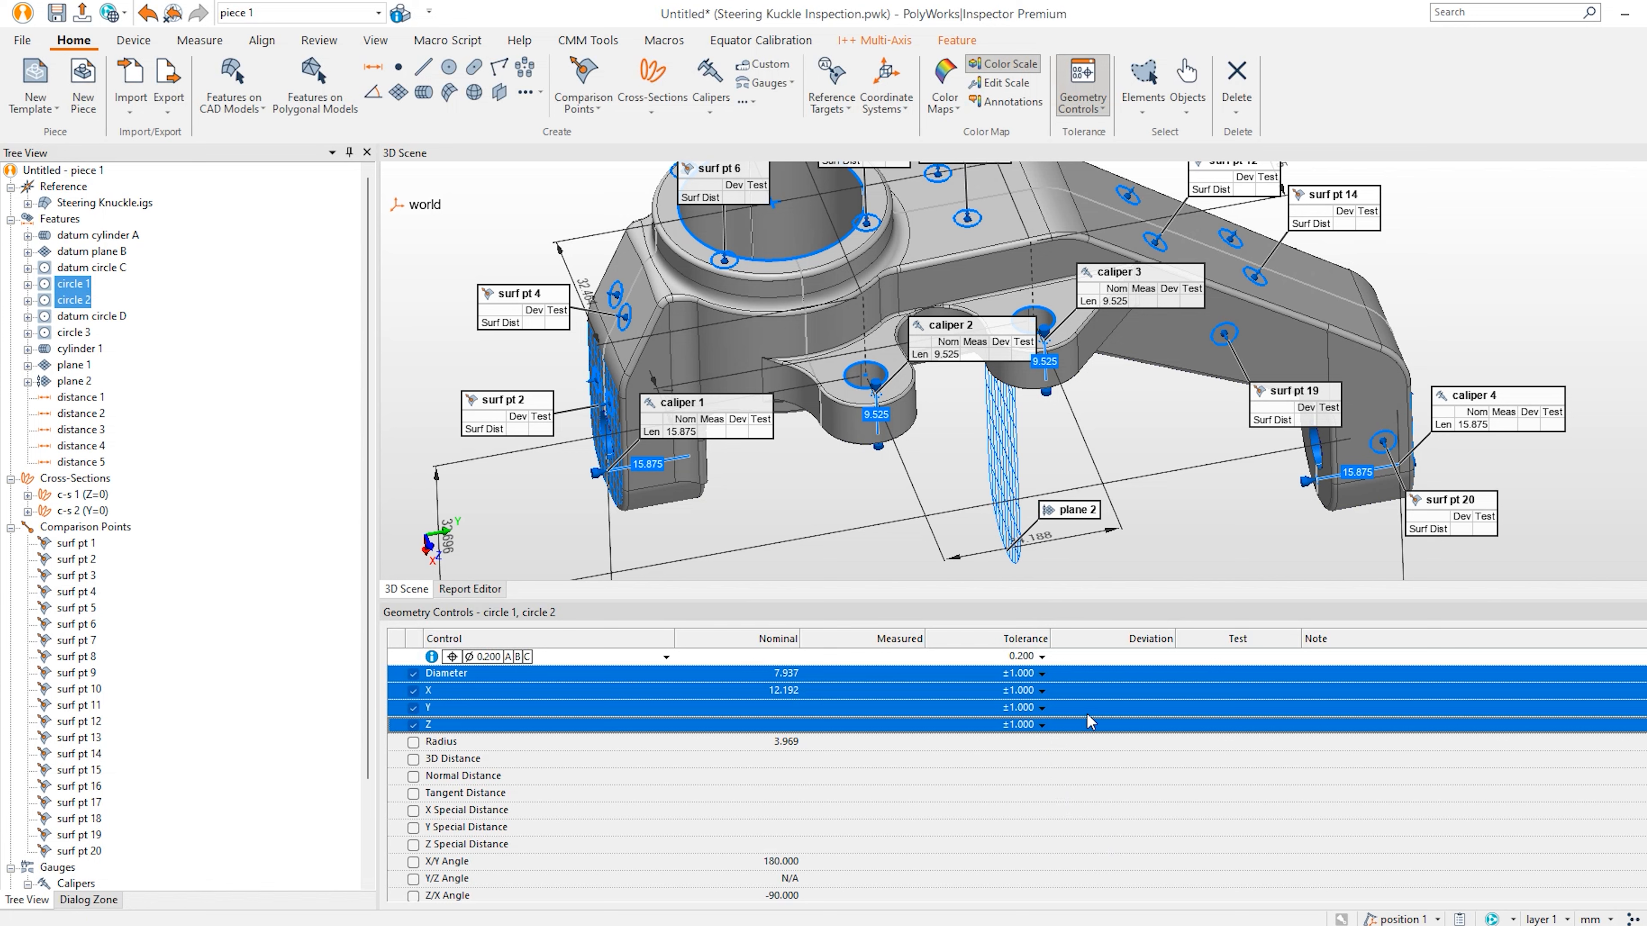
double_click(1452, 725)
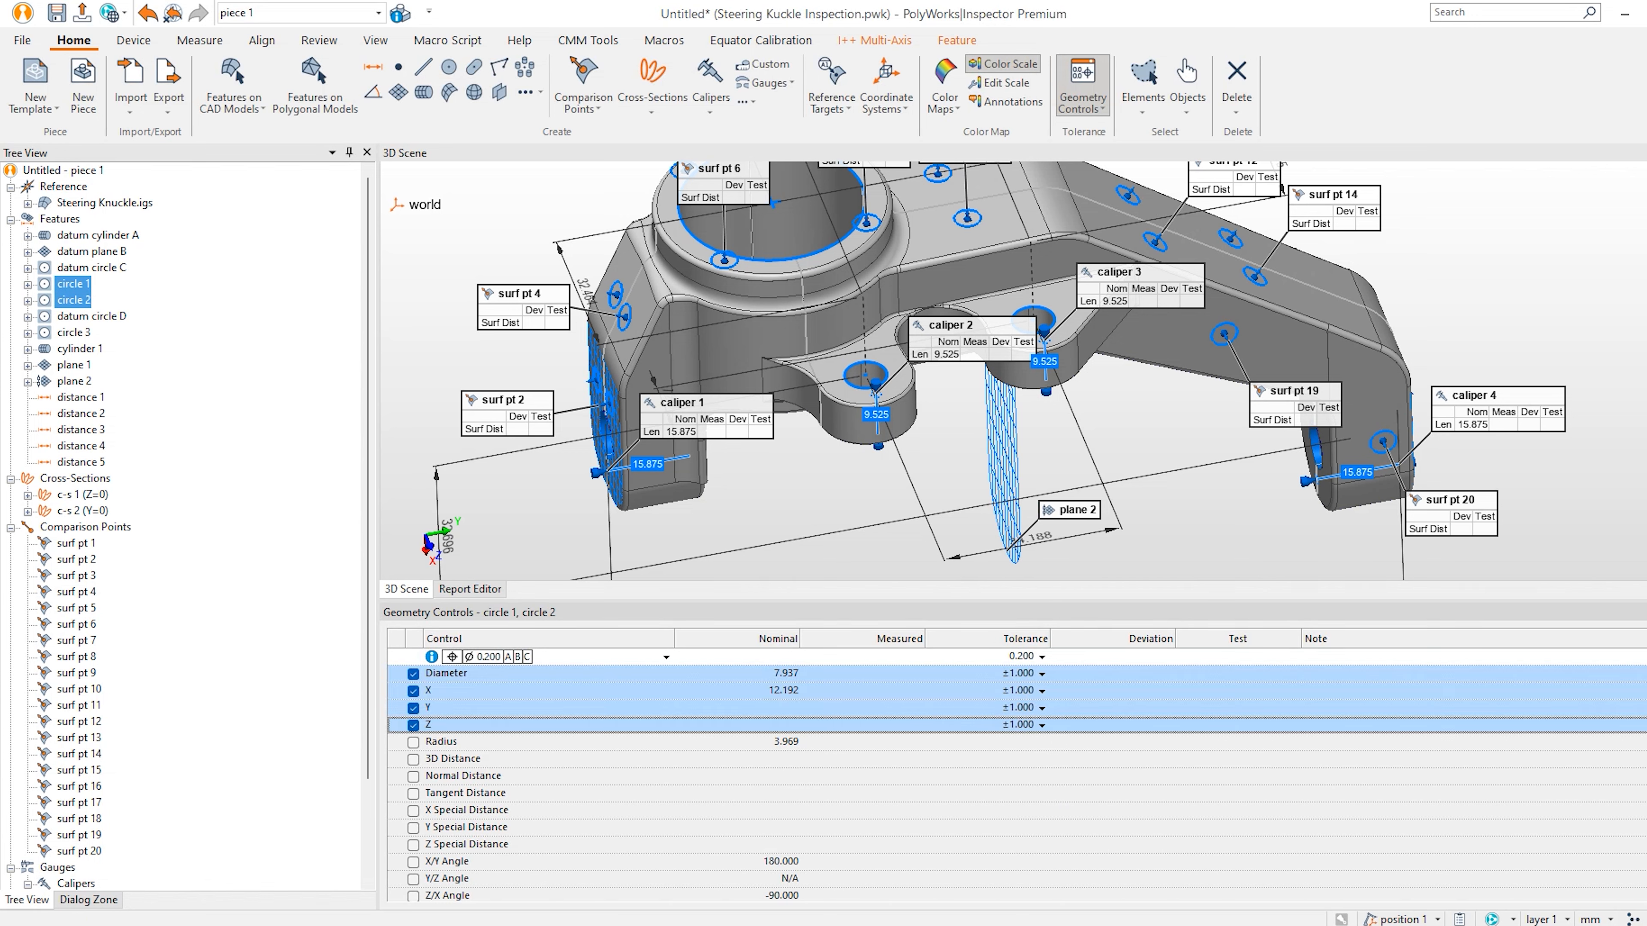
double_click(915, 429)
text(.25)
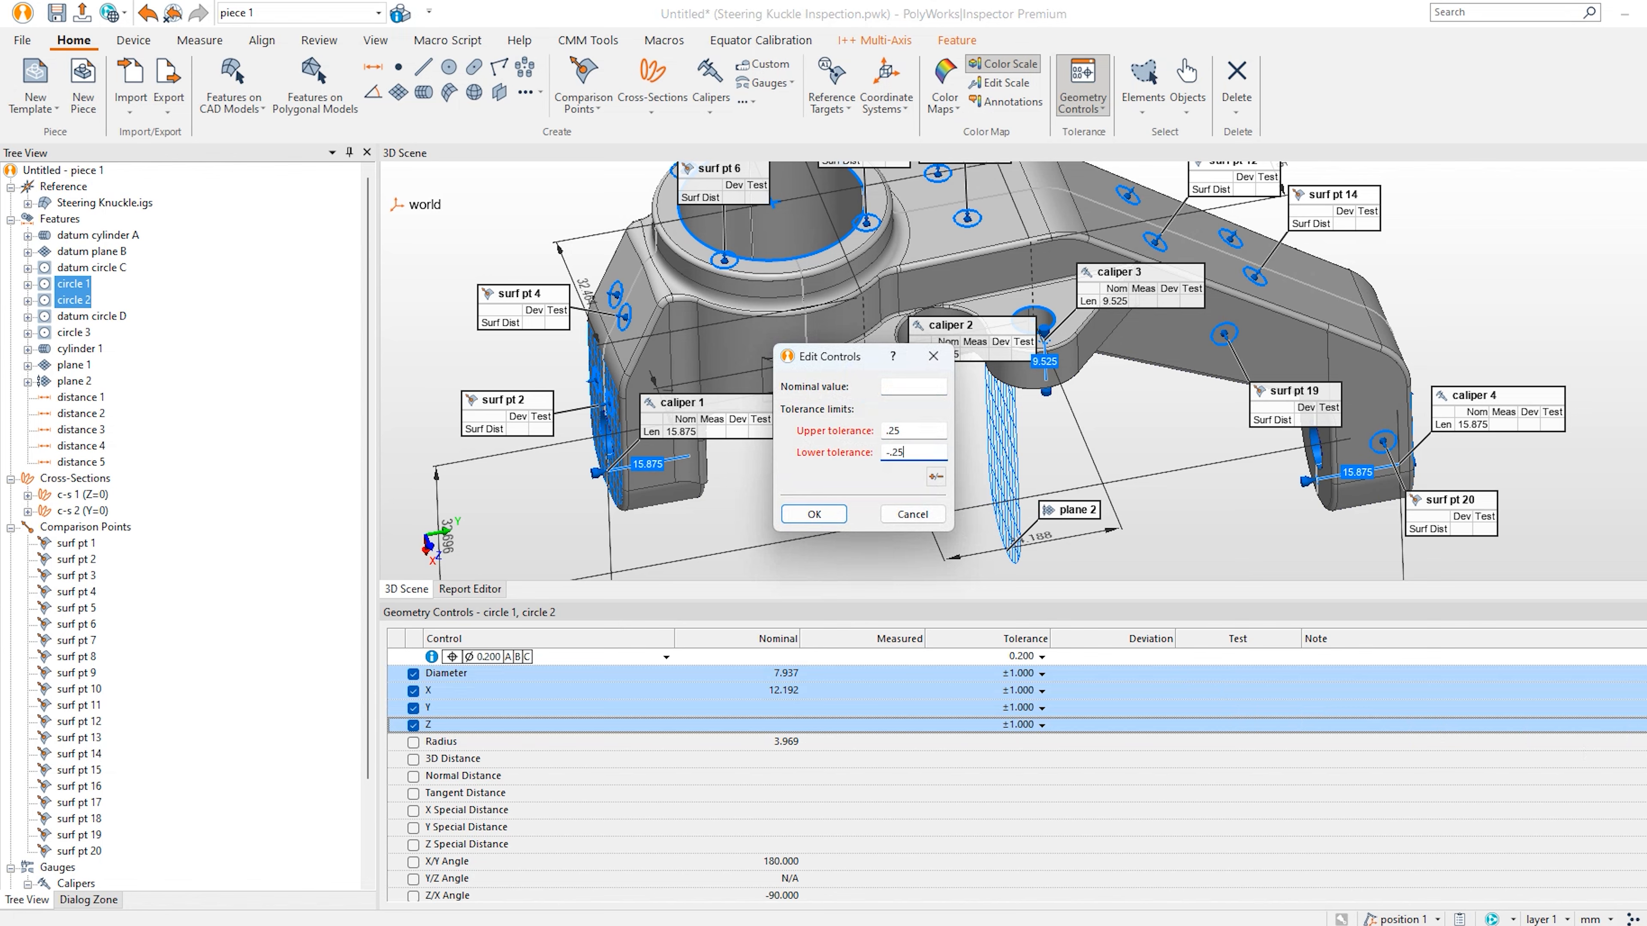
key(Return)
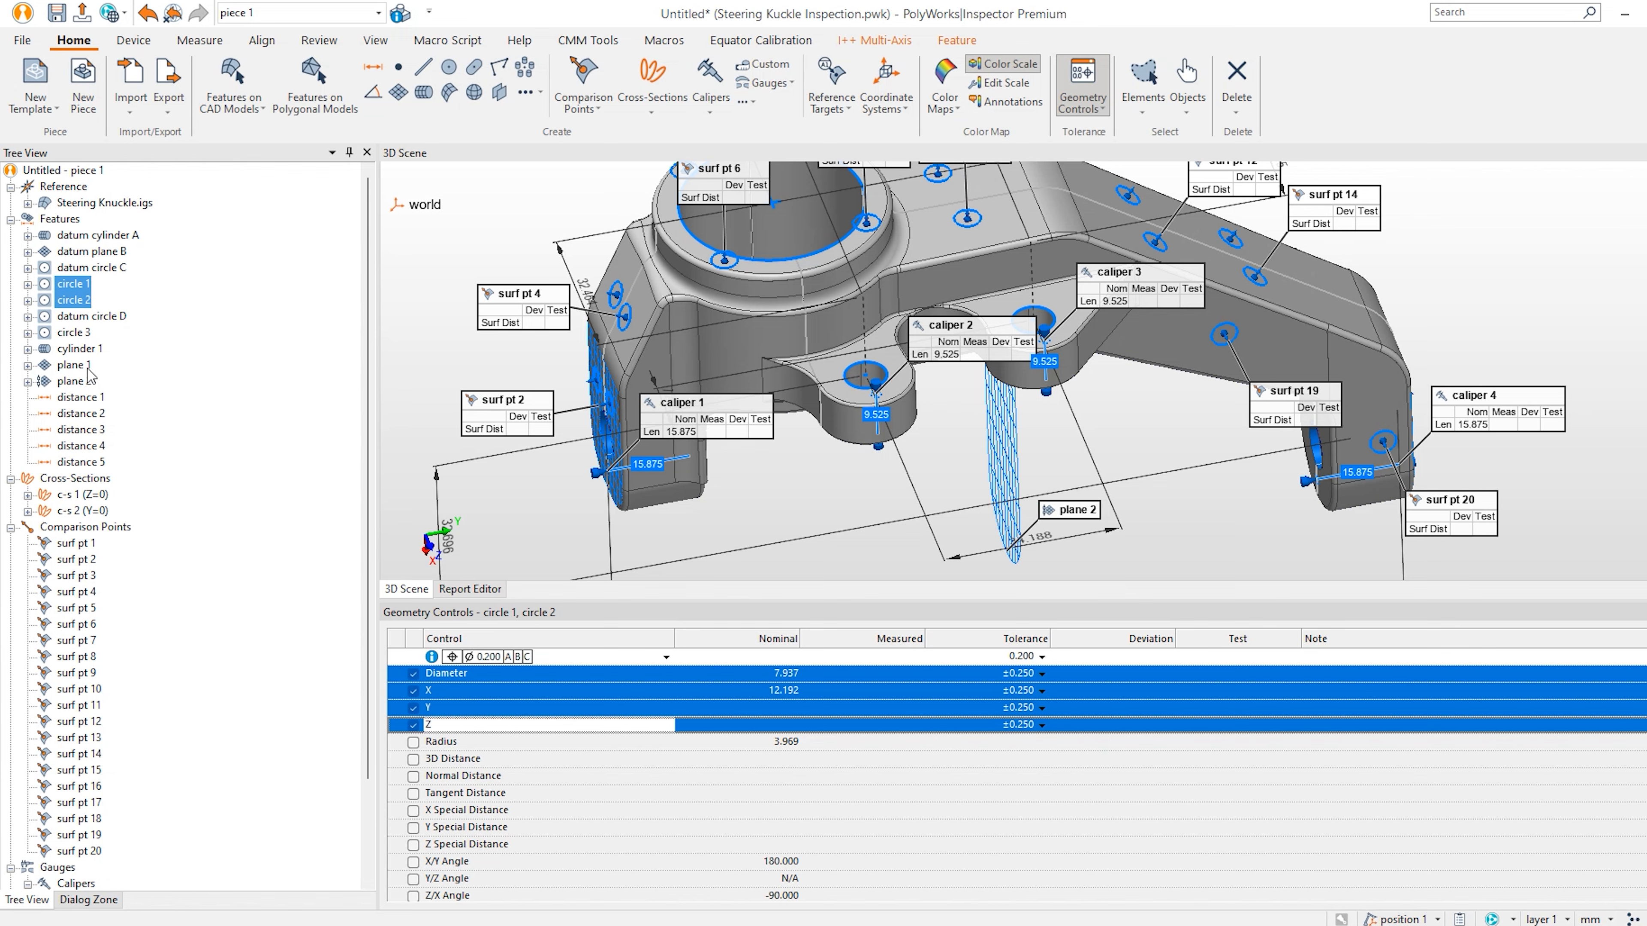
mouse_move(793, 311)
mouse_down()
mouse_move(813, 372)
mouse_move(702, 505)
mouse_move(899, 412)
mouse_move(794, 418)
mouse_up()
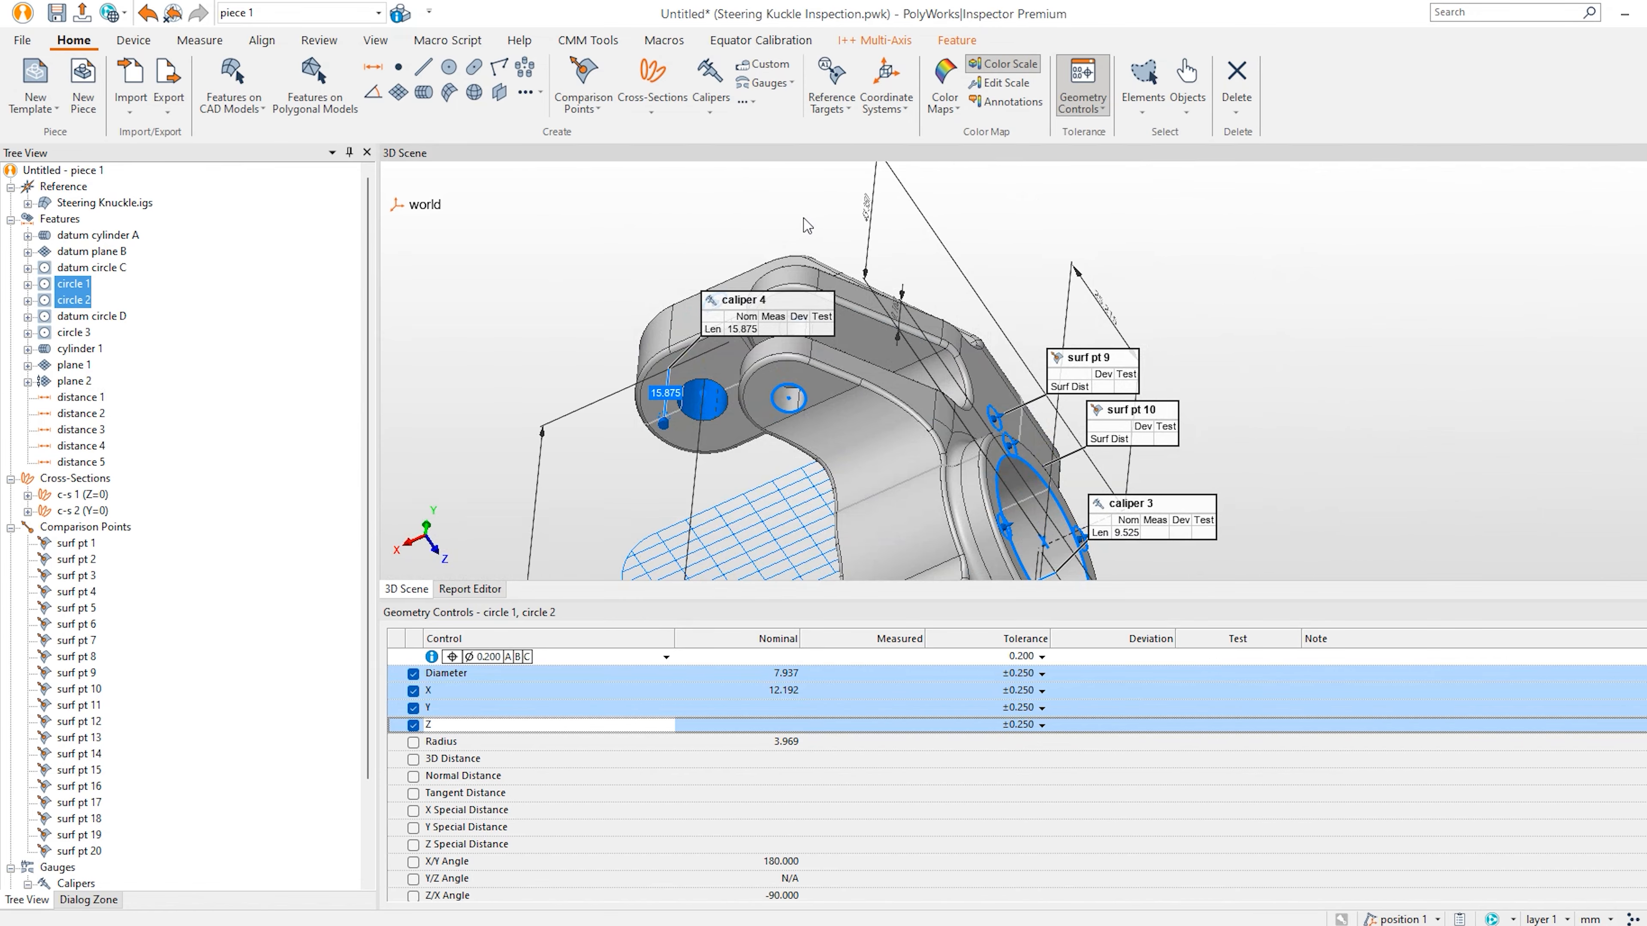
Add a Ø0.100 concentricity control referencing datum D to circle 3.
click(80, 337)
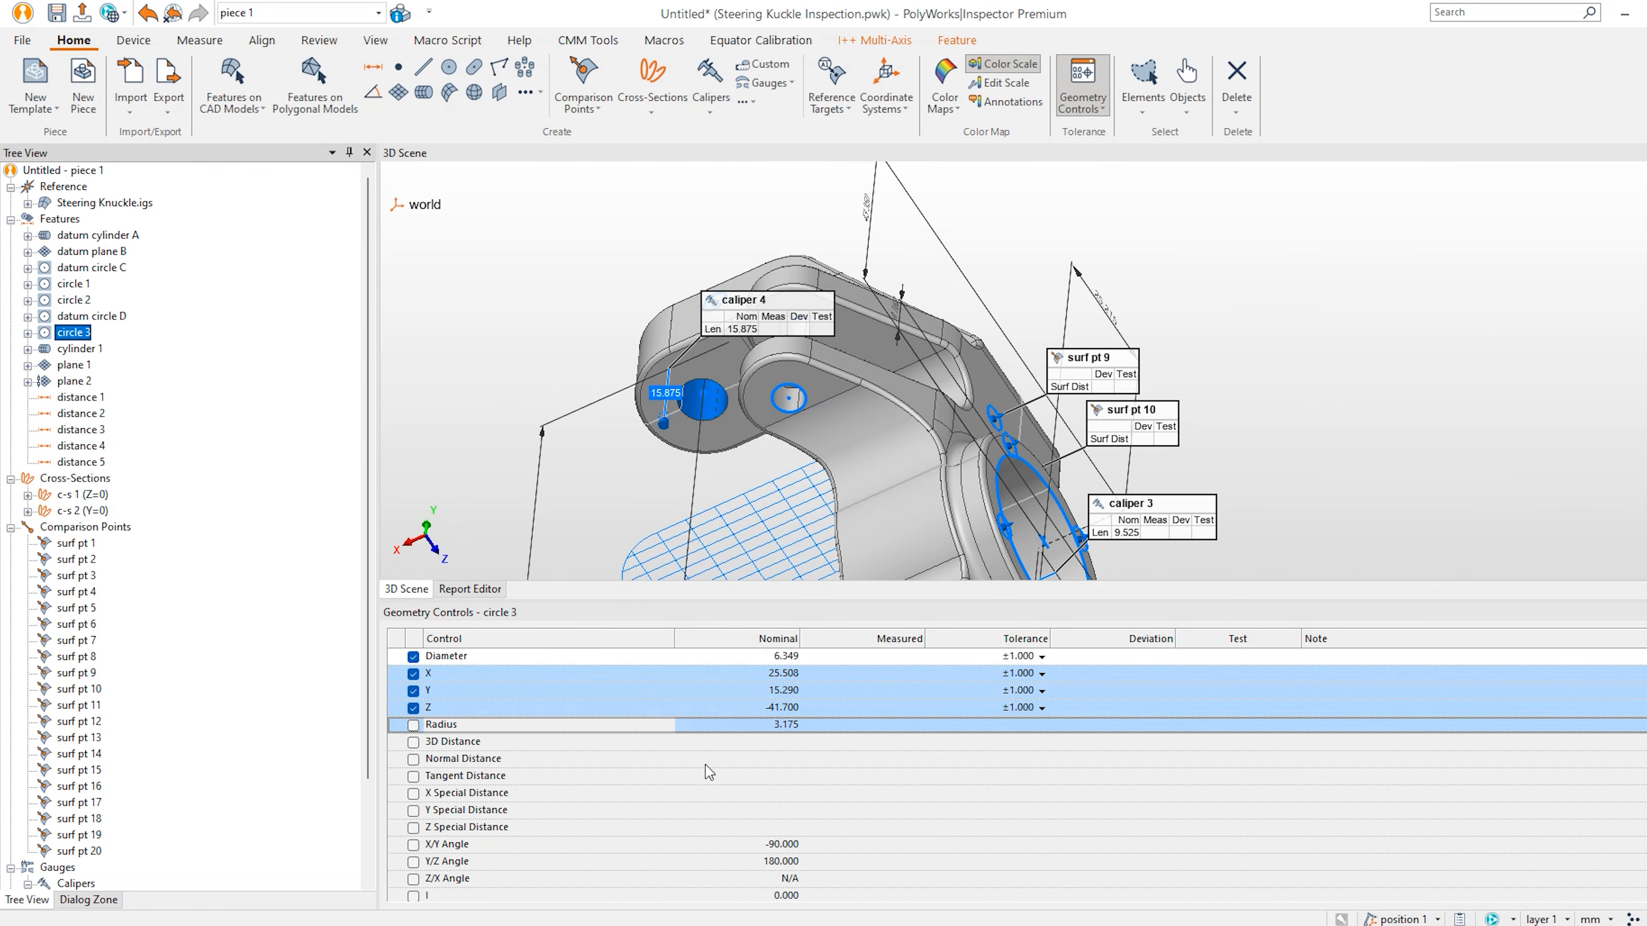
right_click(1630, 682)
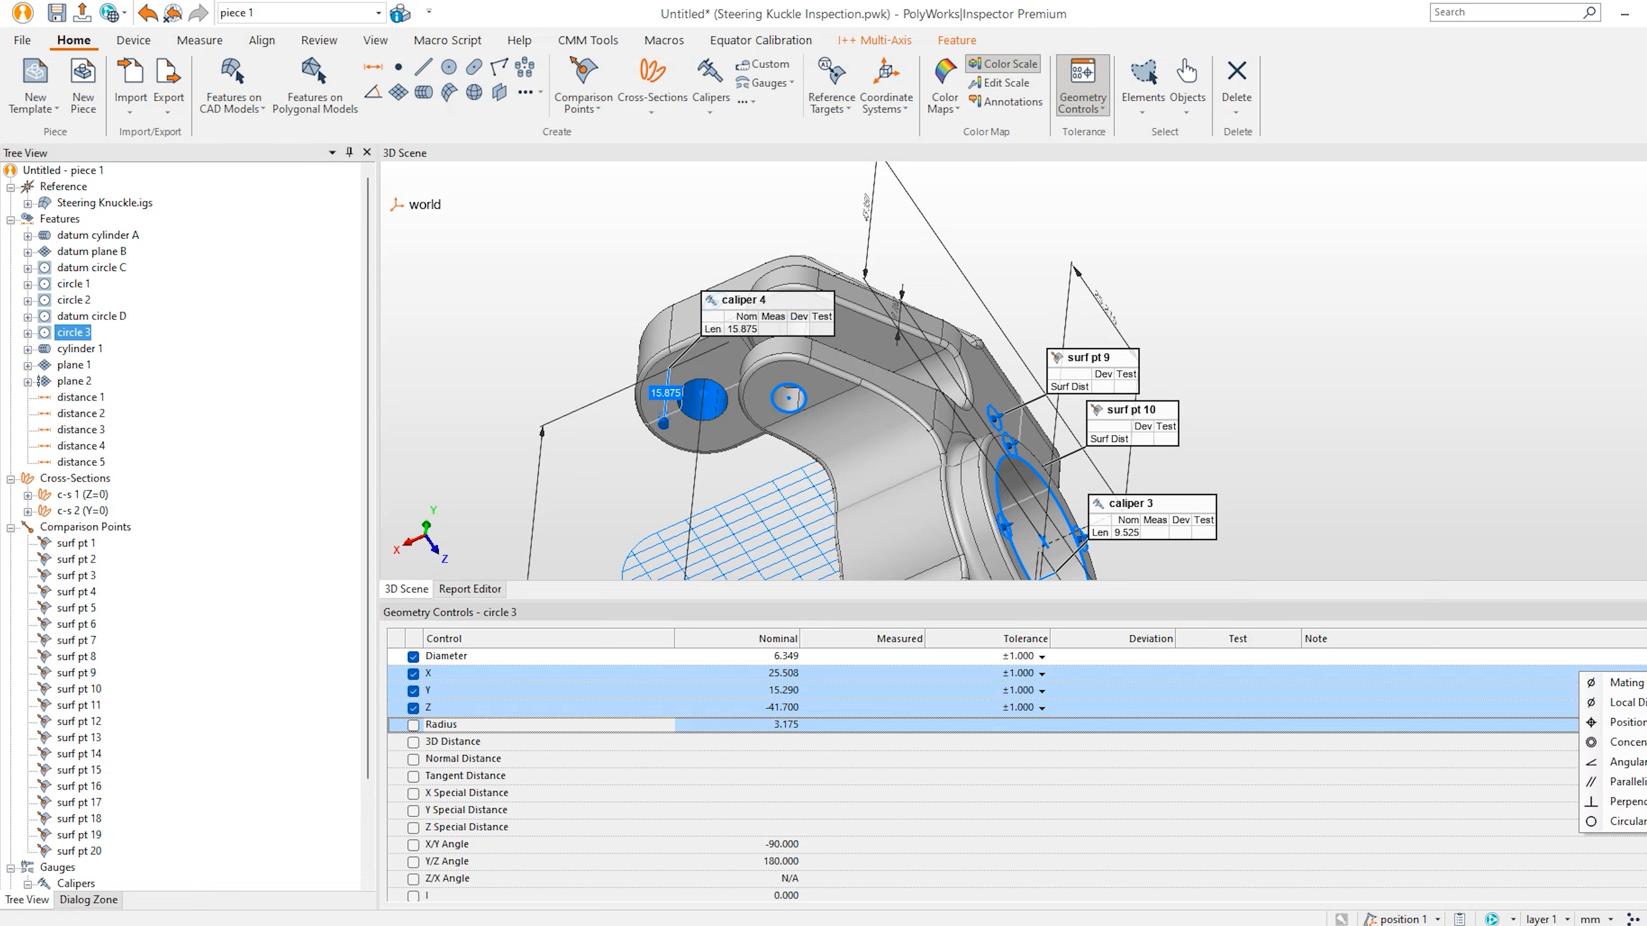
click(1630, 745)
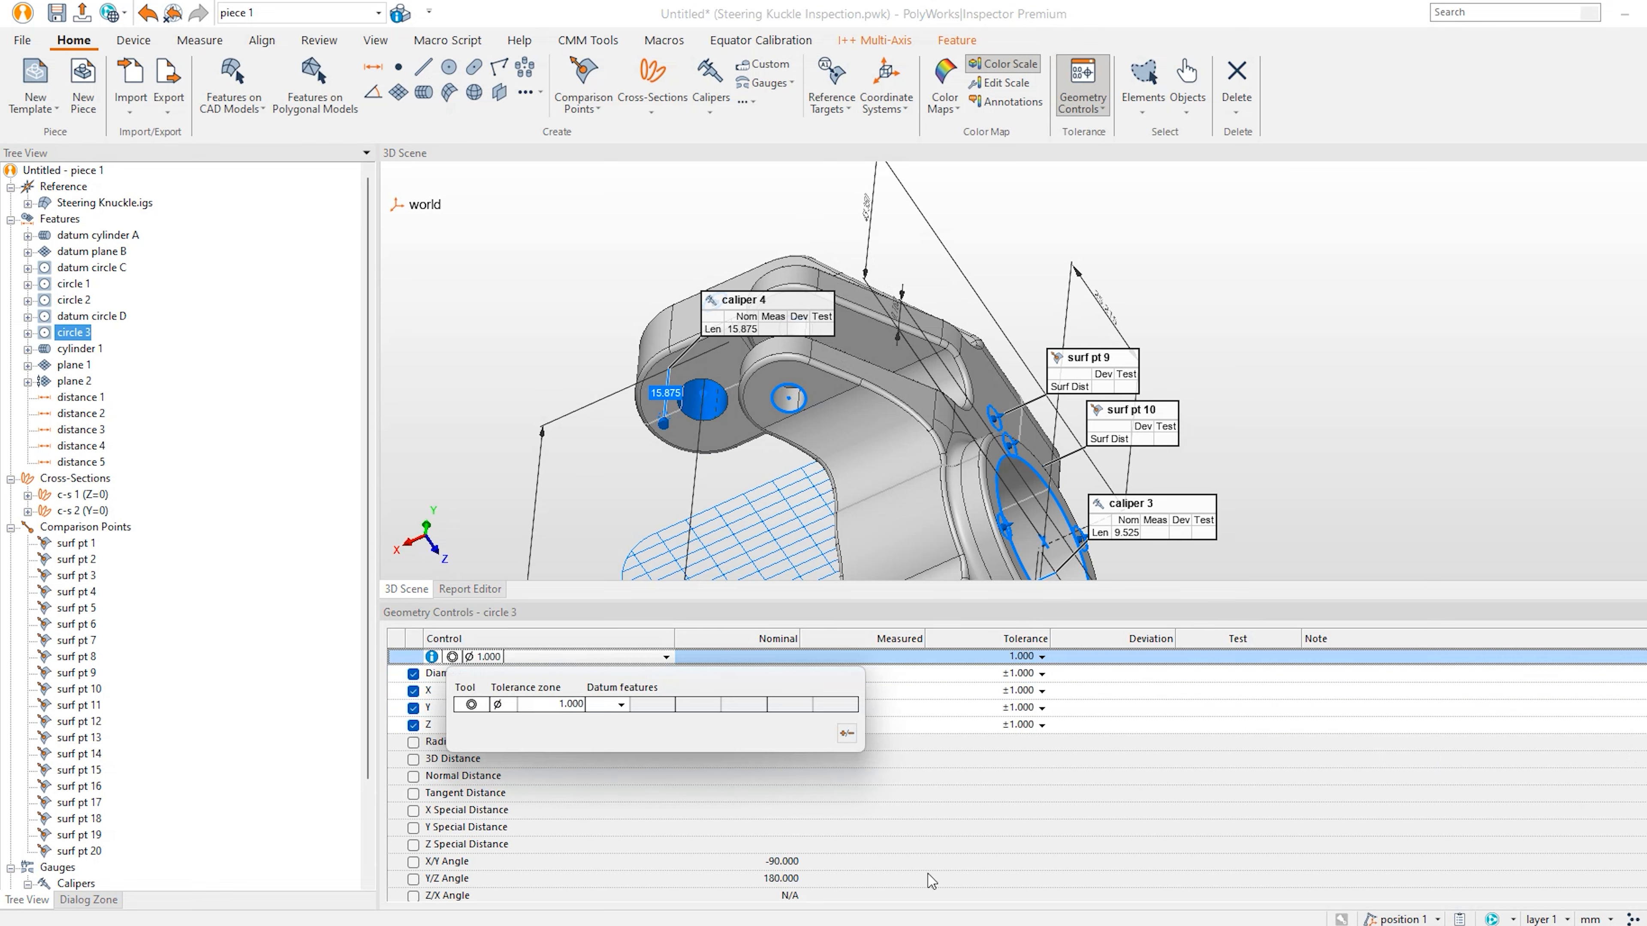
click(621, 705)
click(579, 786)
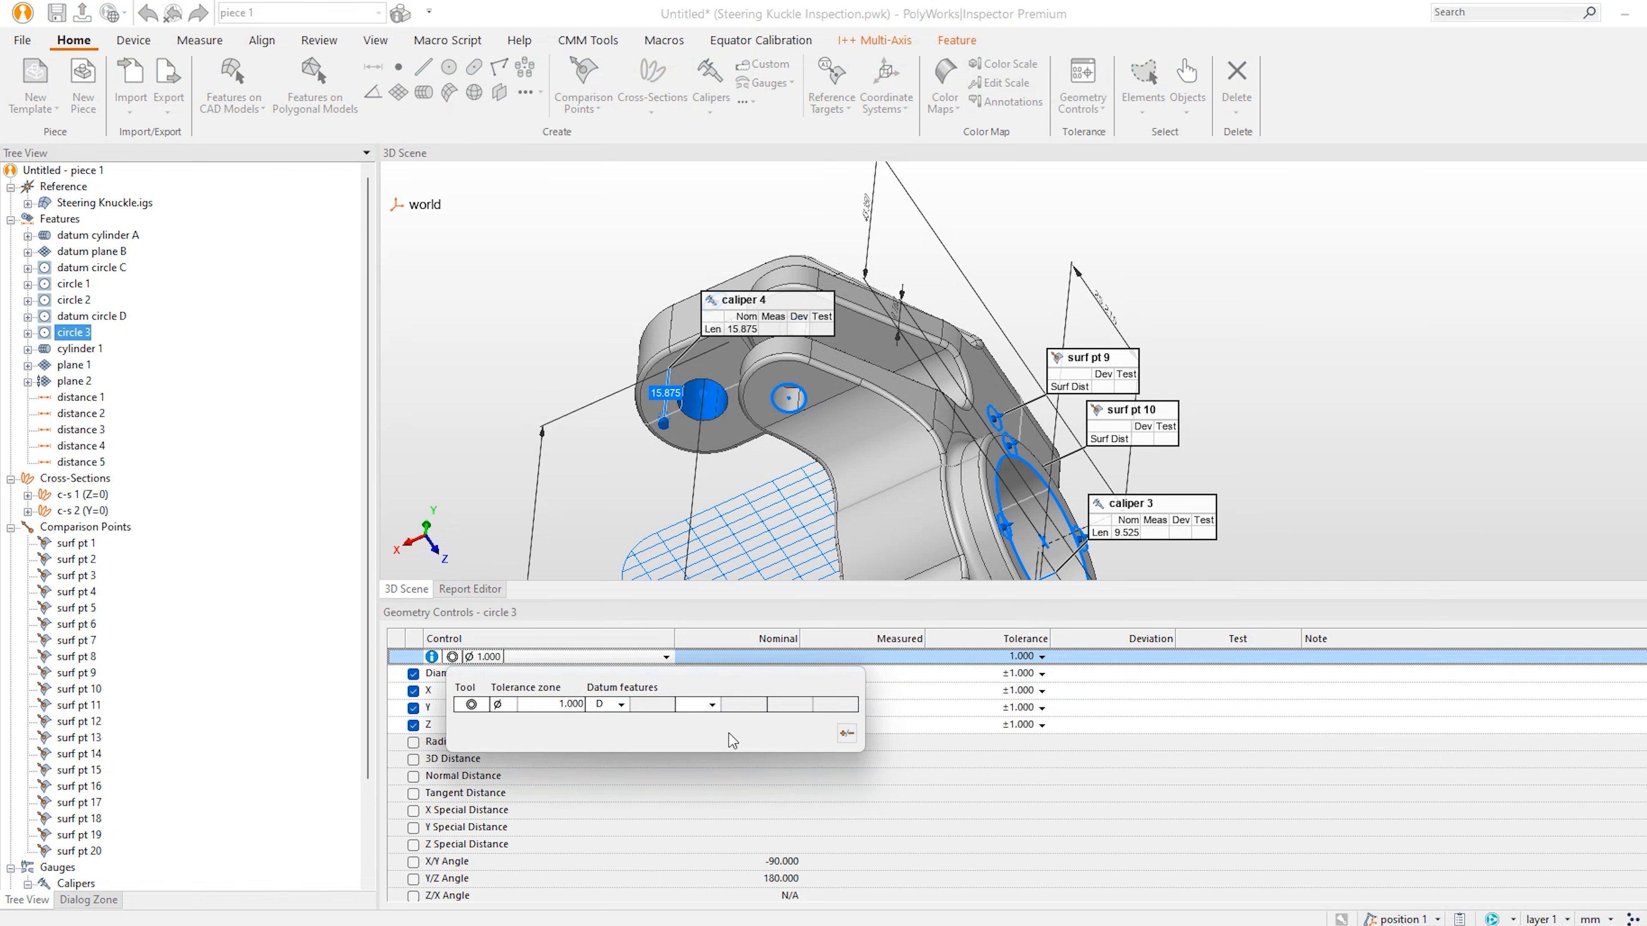
click(847, 733)
click(905, 835)
click(1076, 802)
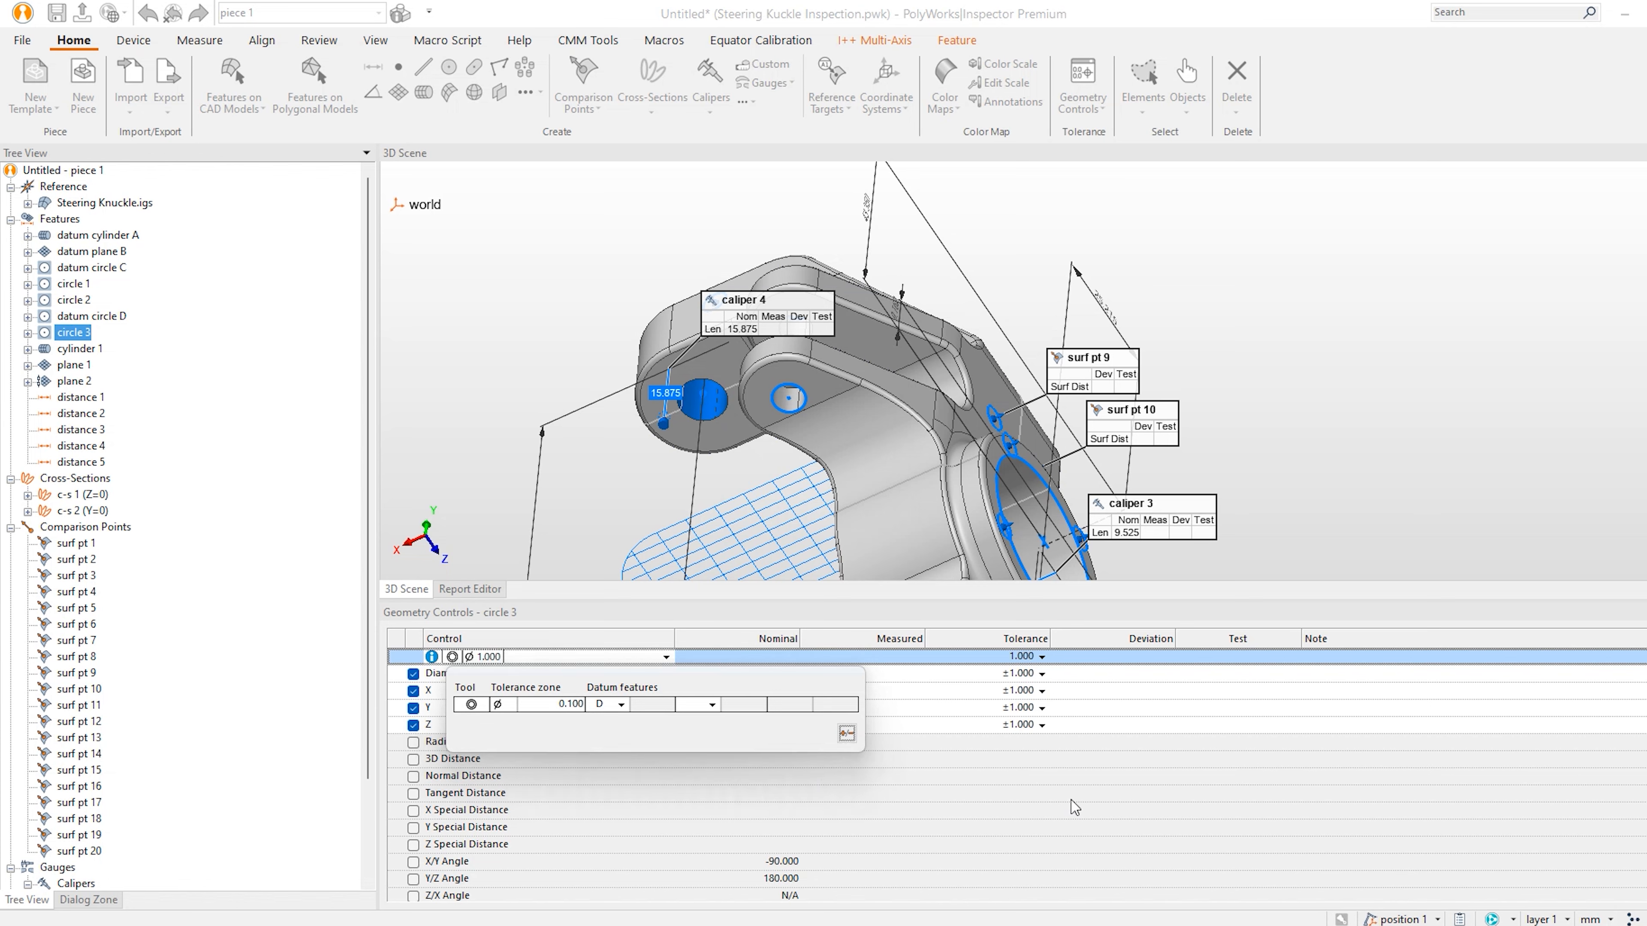
Set +0.25/-0.25 tolerances on circle 3's Diameter, X, Y and Z controls.
click(1094, 682)
shift+click(1087, 726)
double_click(1235, 730)
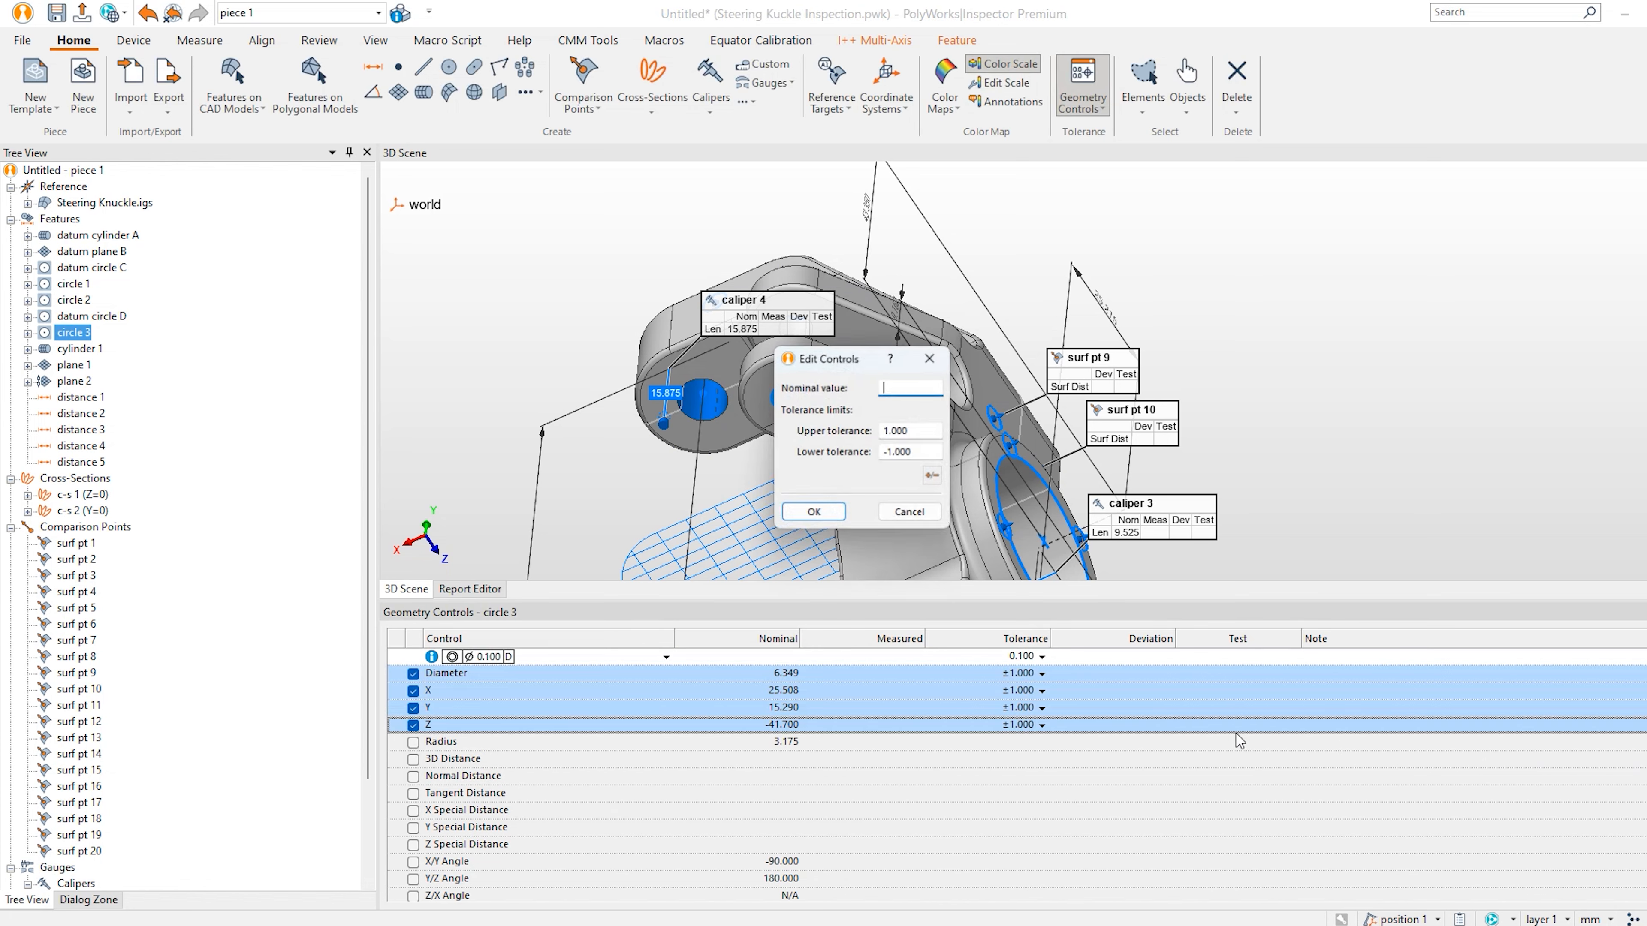
drag(929, 431, 685, 433)
text(.25)
key(Tab)
text(-)
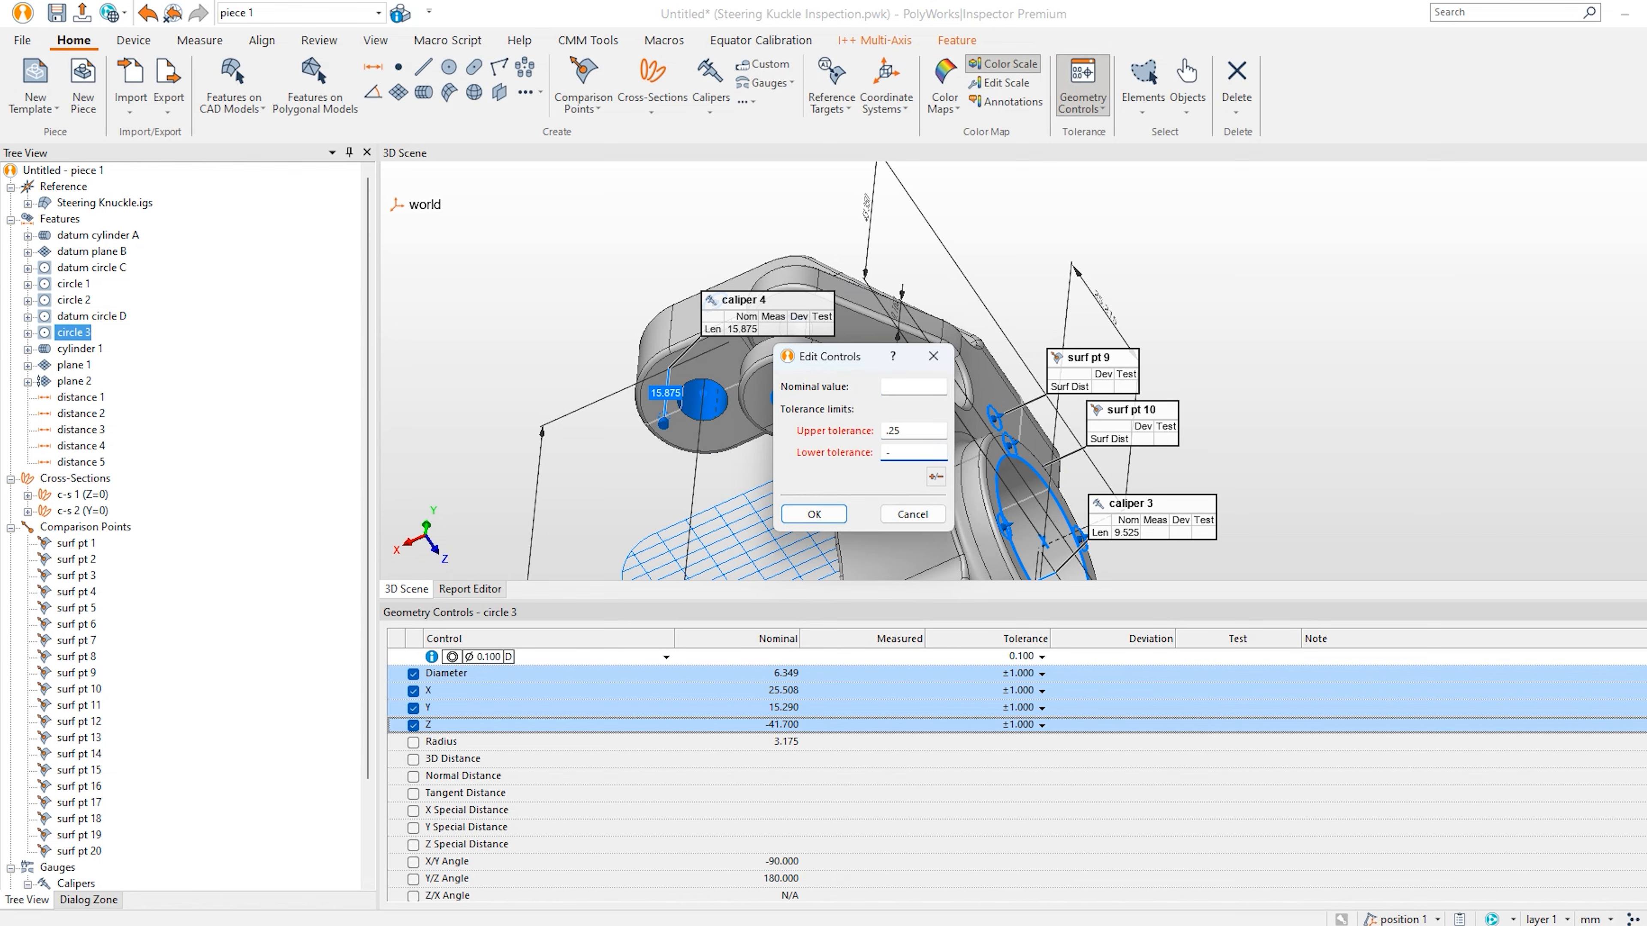
text(.25)
key(Return)
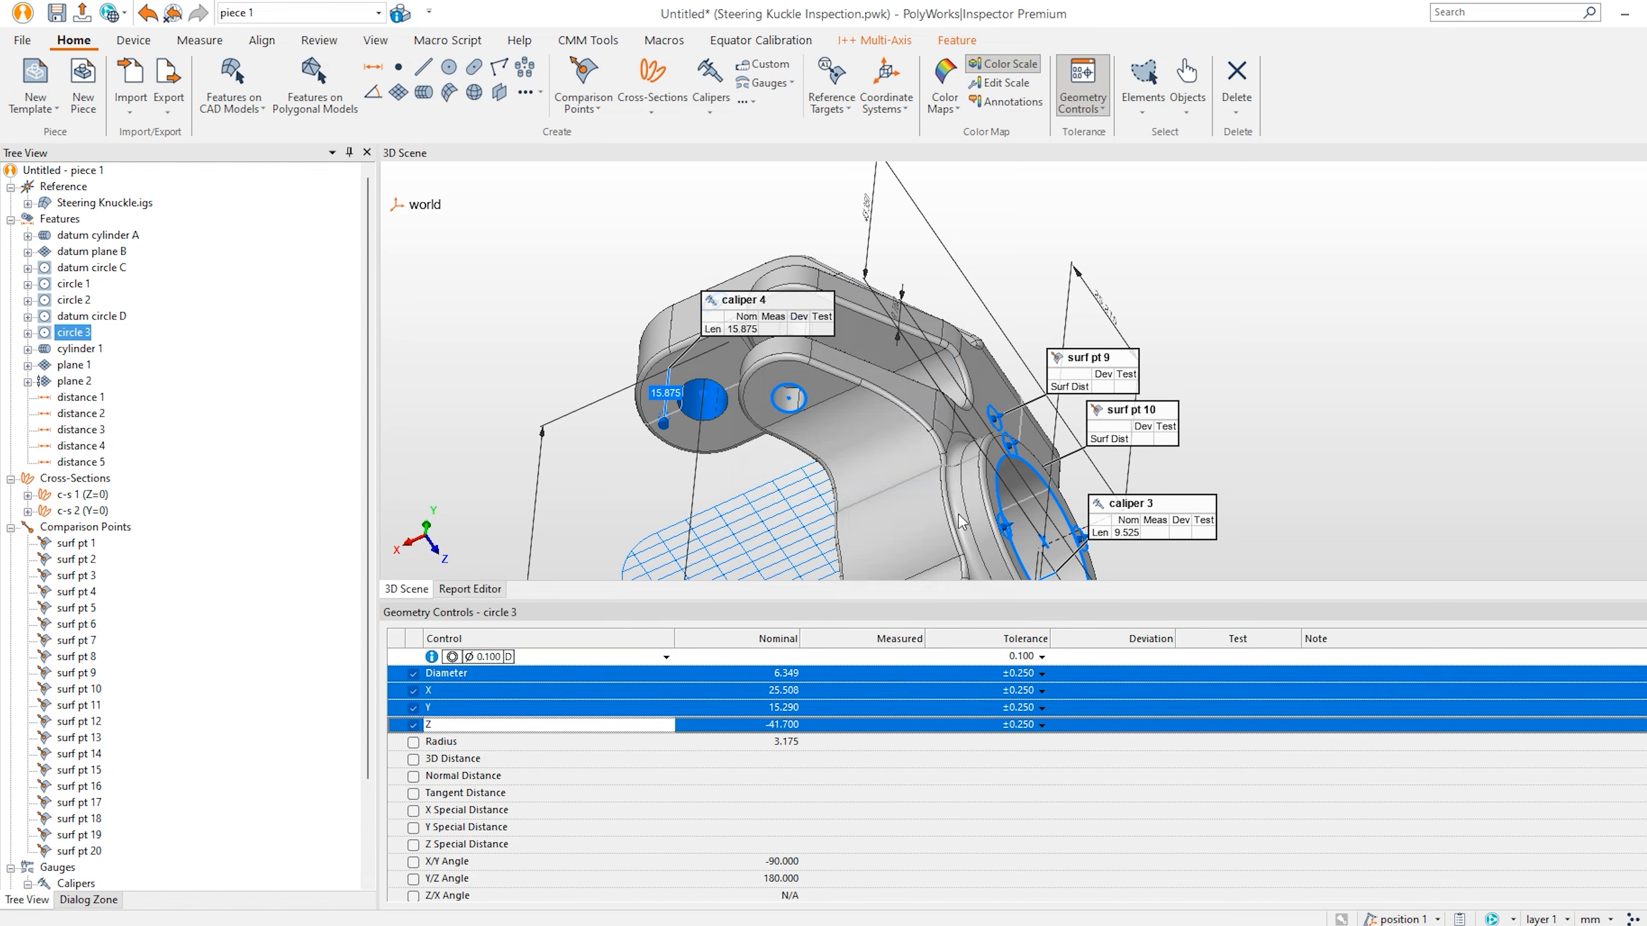
click(78, 543)
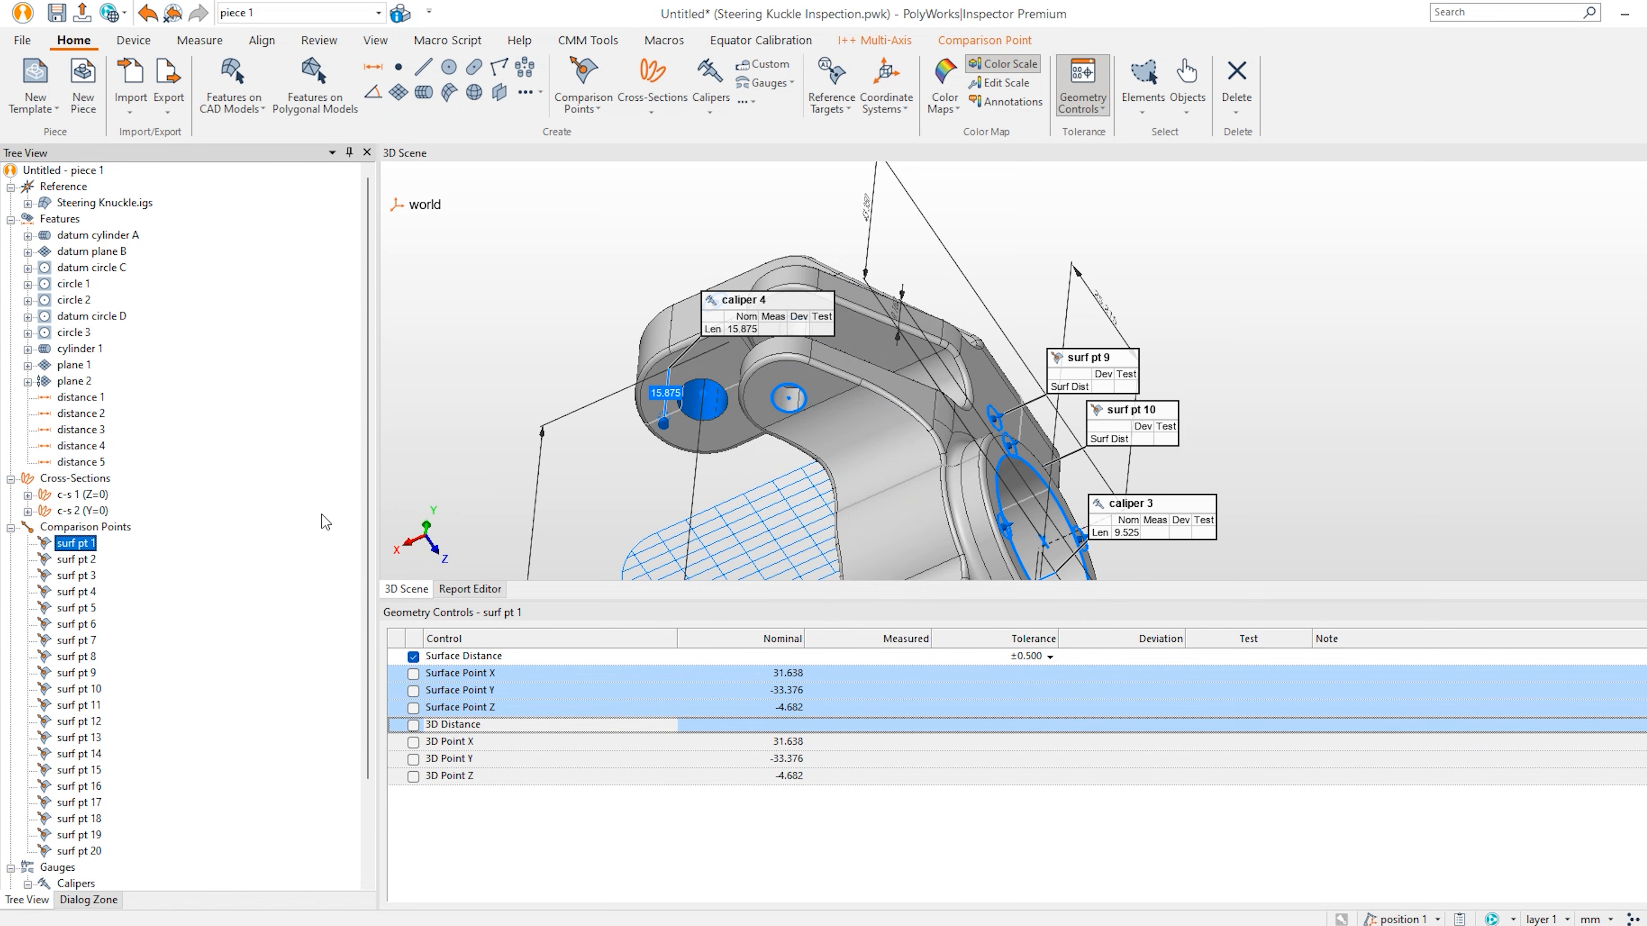
Give calipers 1 through 4 a ±0.500 length tolerance.
scroll(230, 669, down, 3)
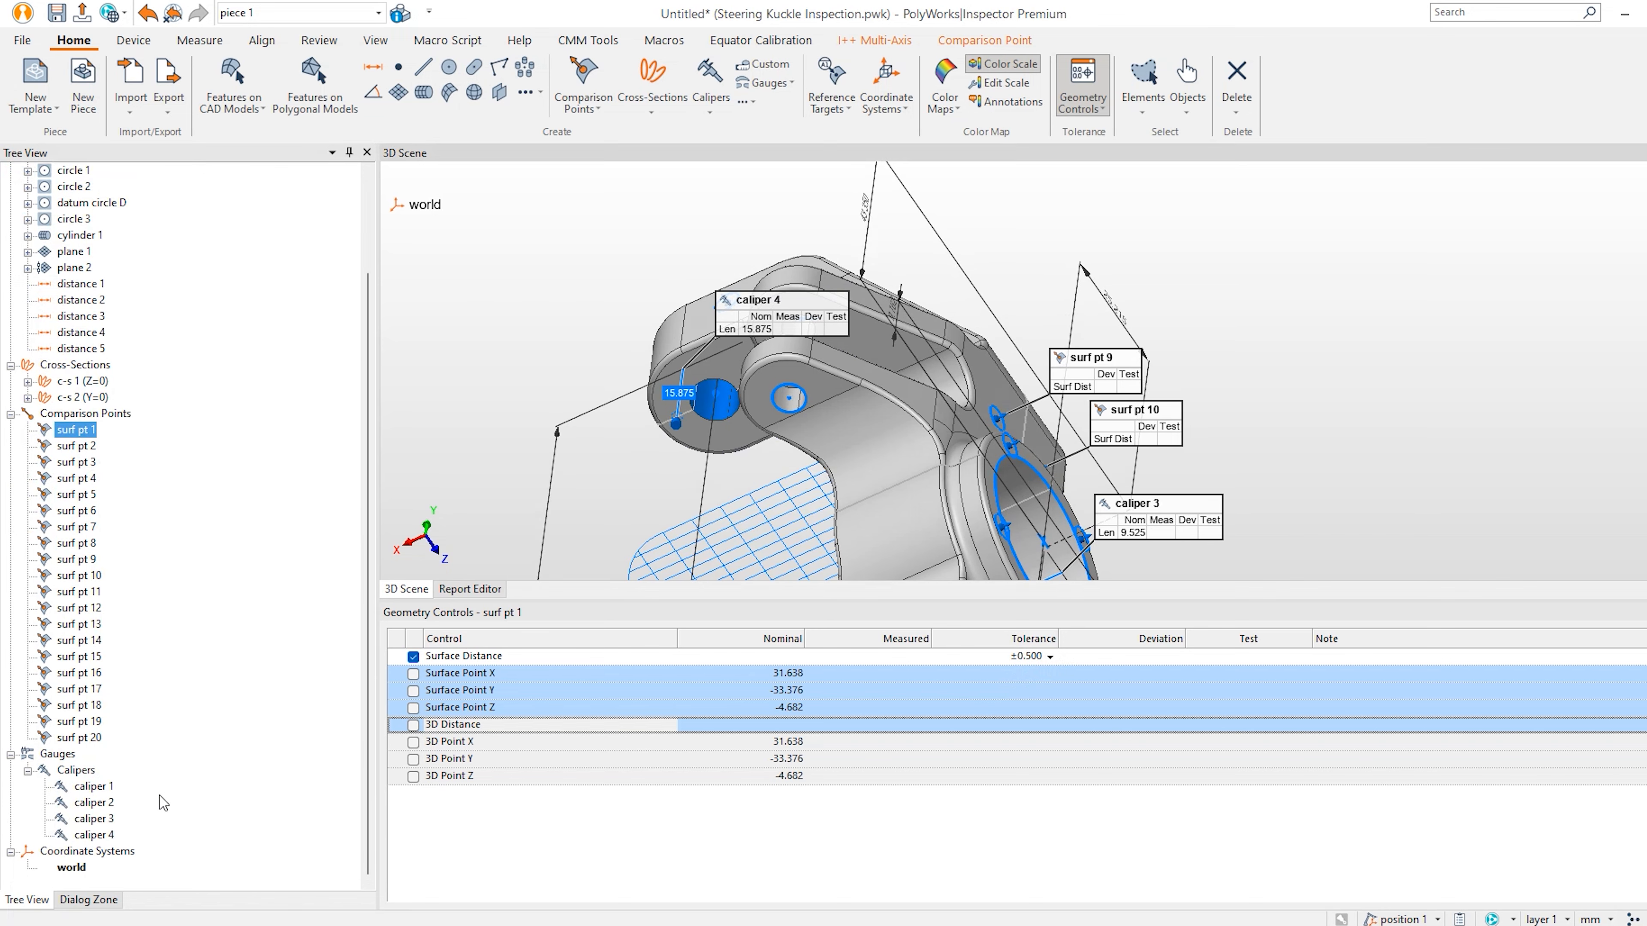
drag(168, 785, 108, 838)
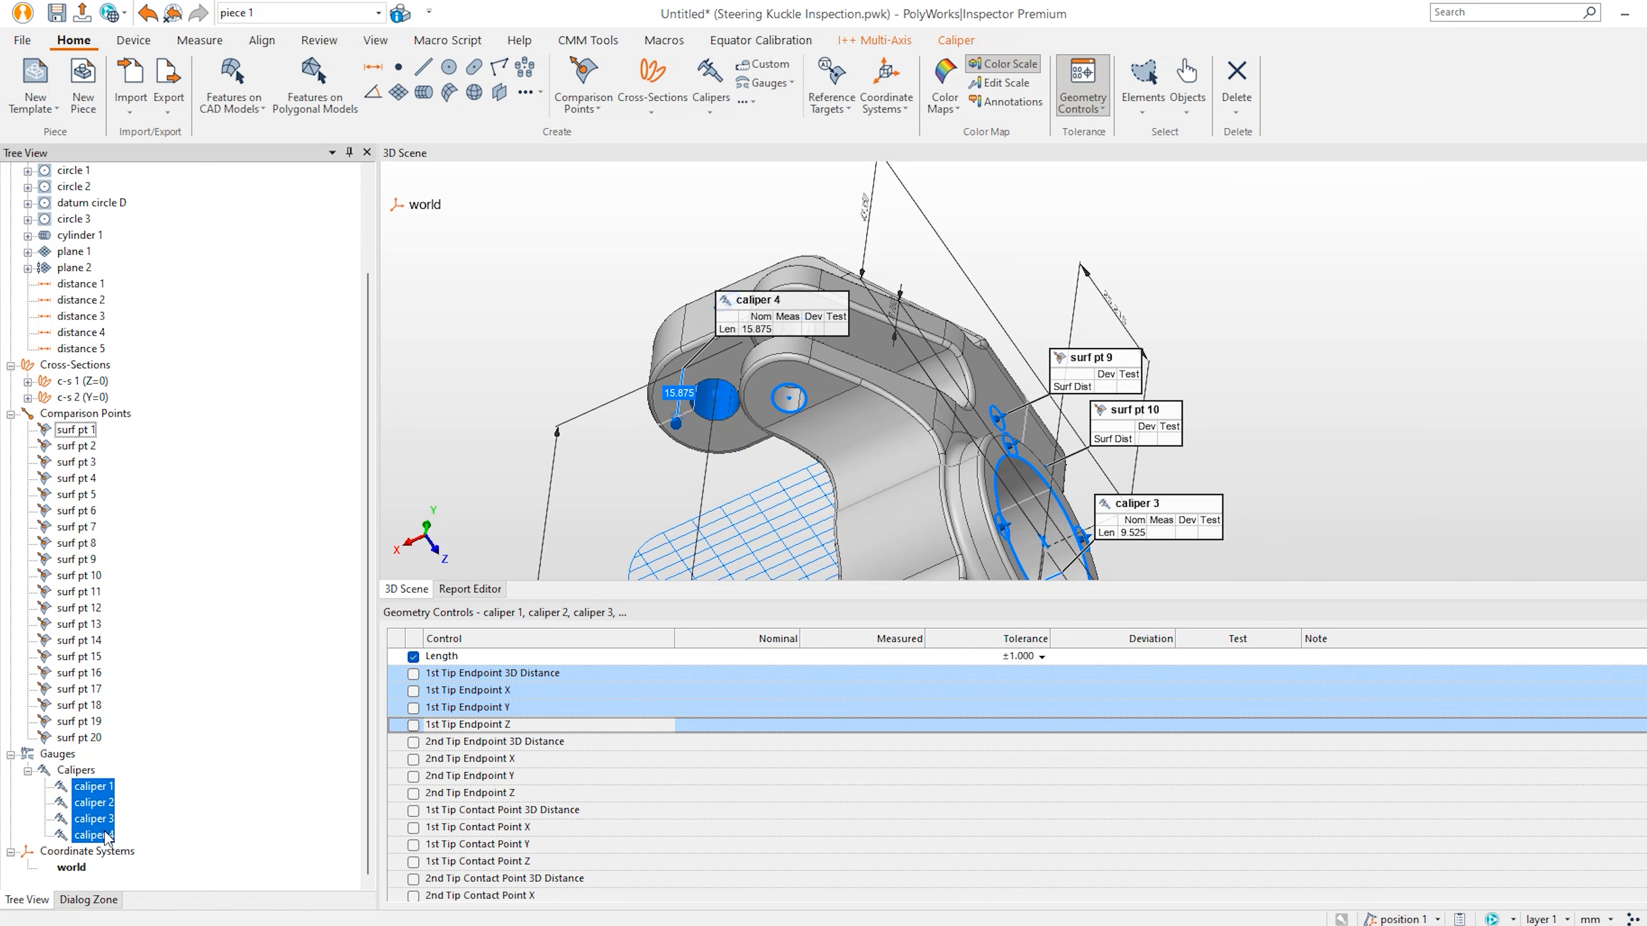
click(1041, 656)
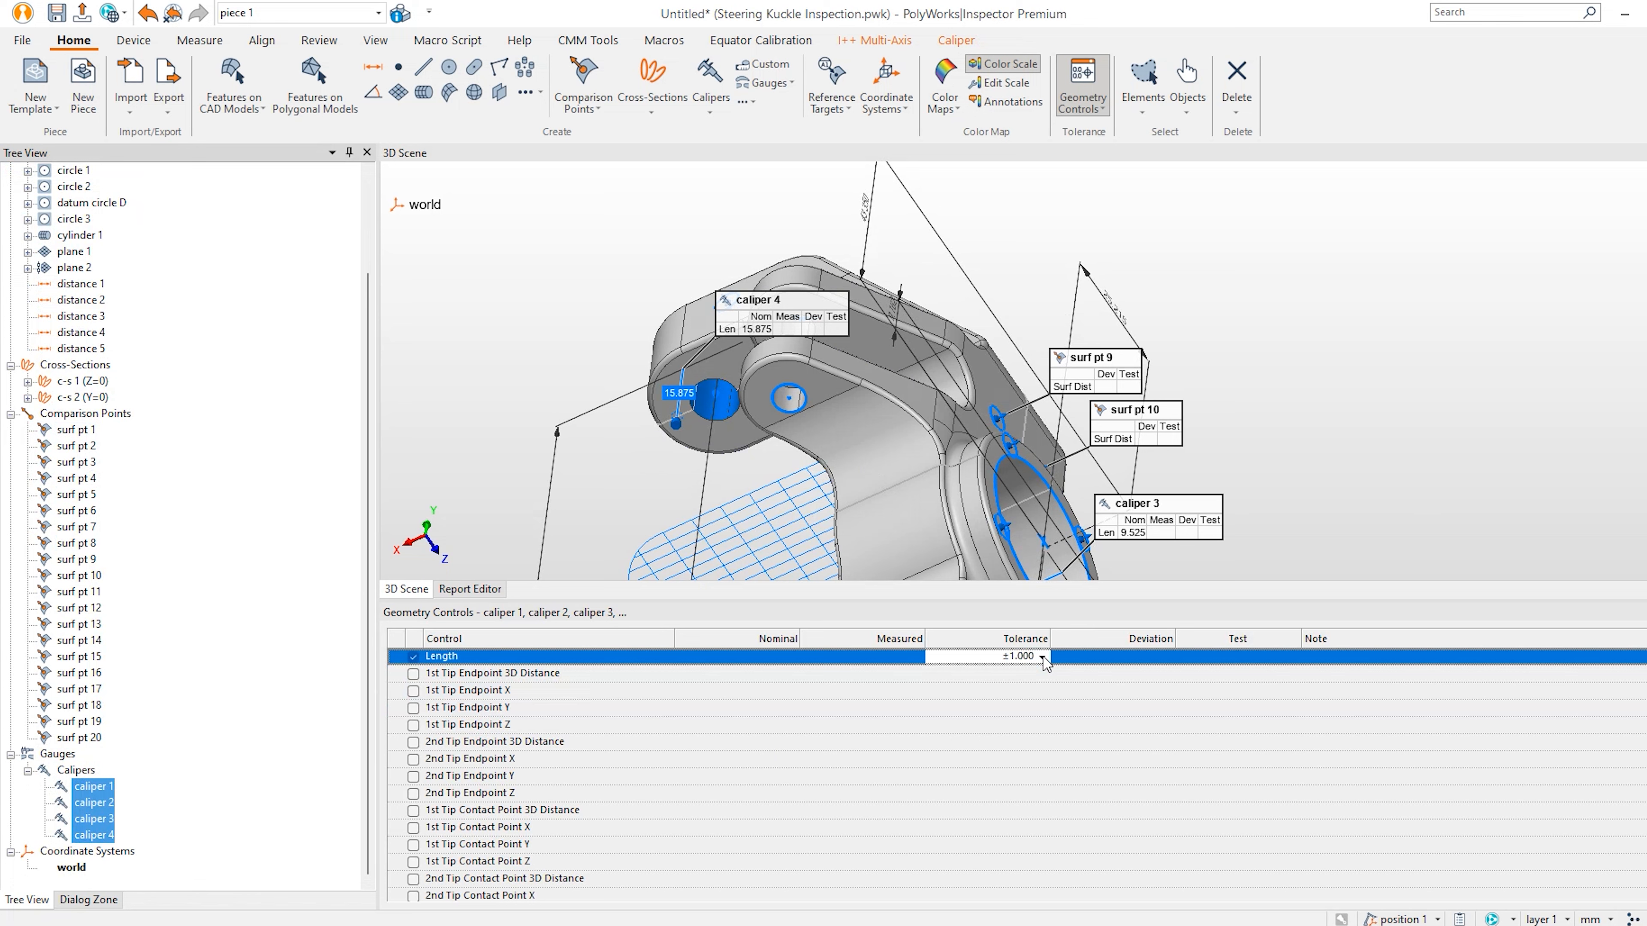
click(1031, 774)
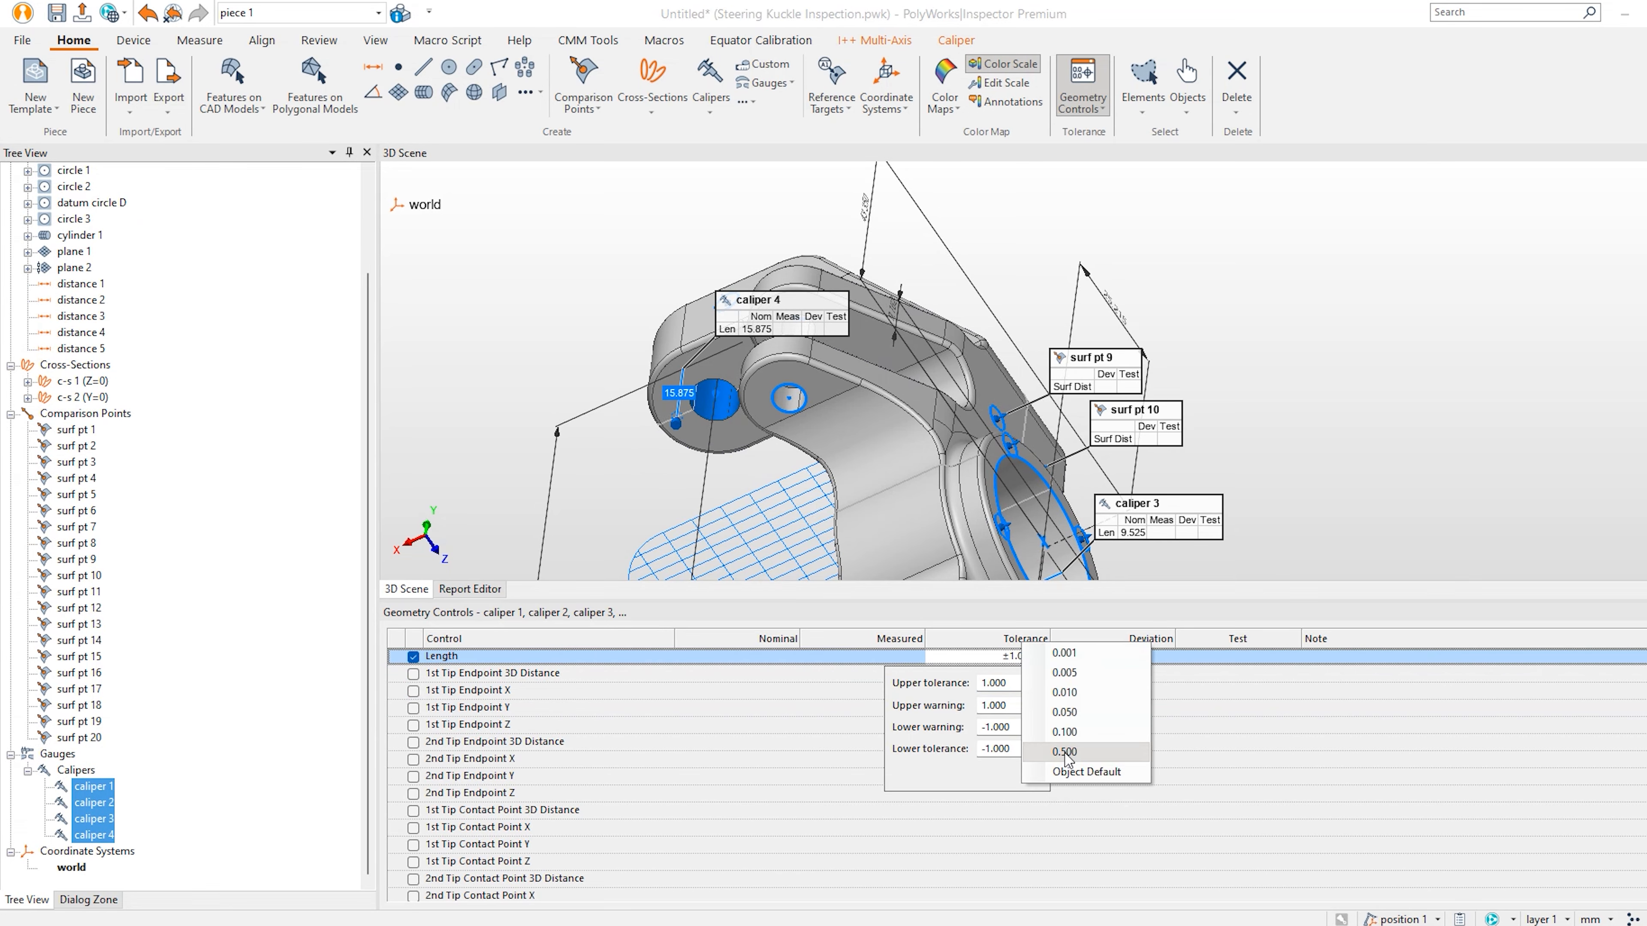
click(1069, 775)
click(285, 737)
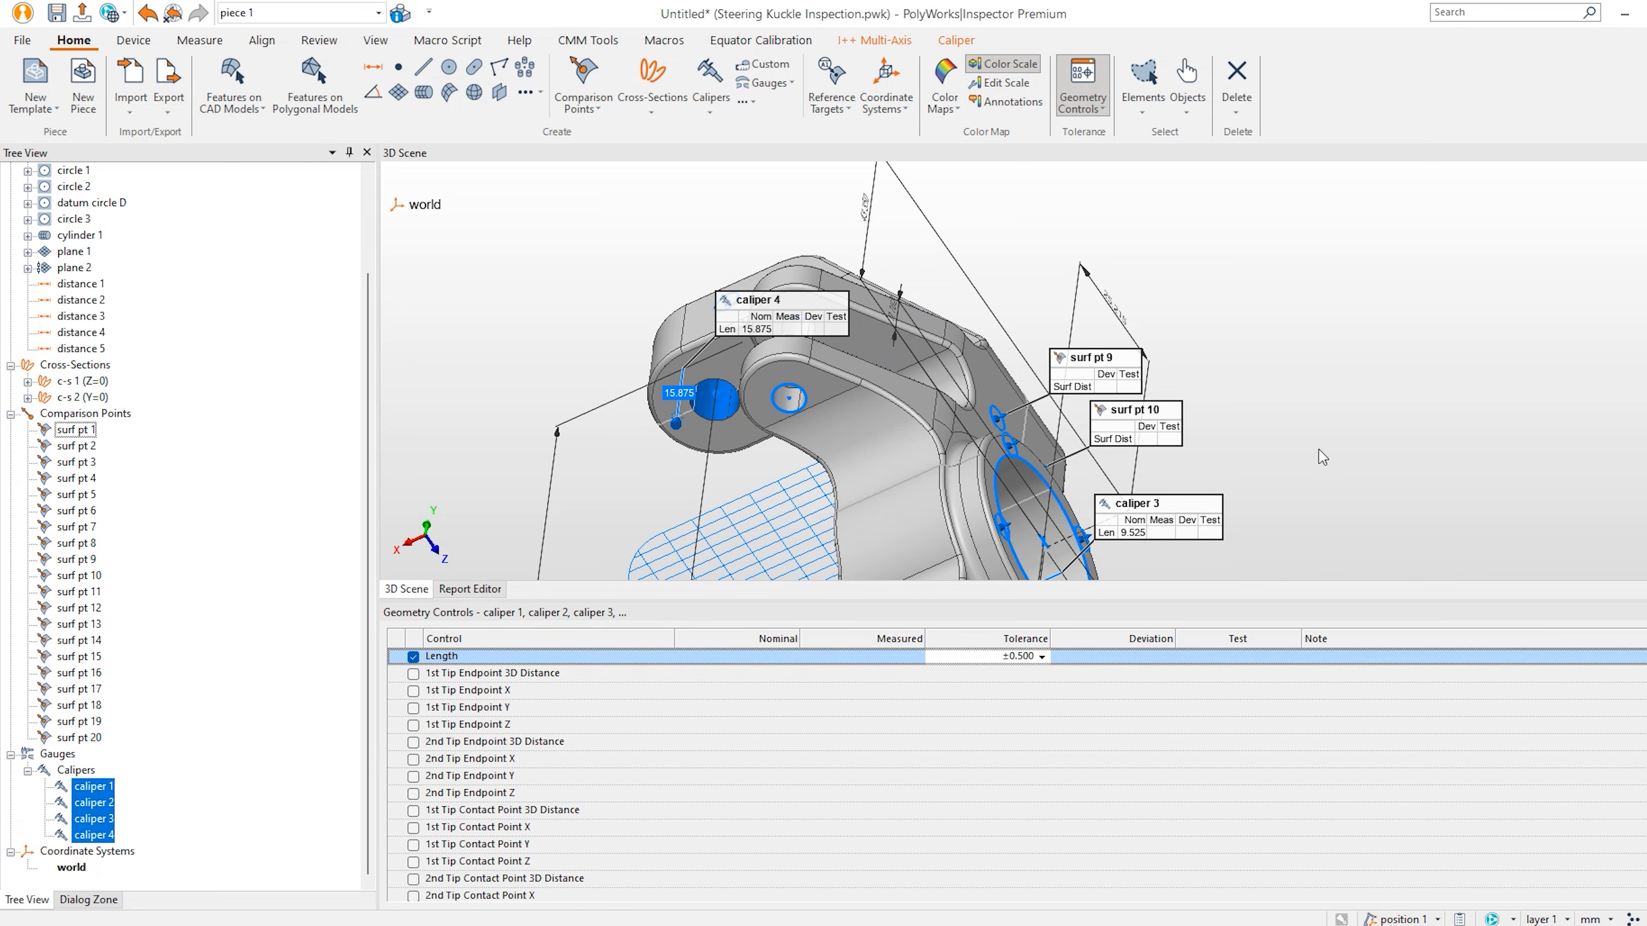
click(283, 736)
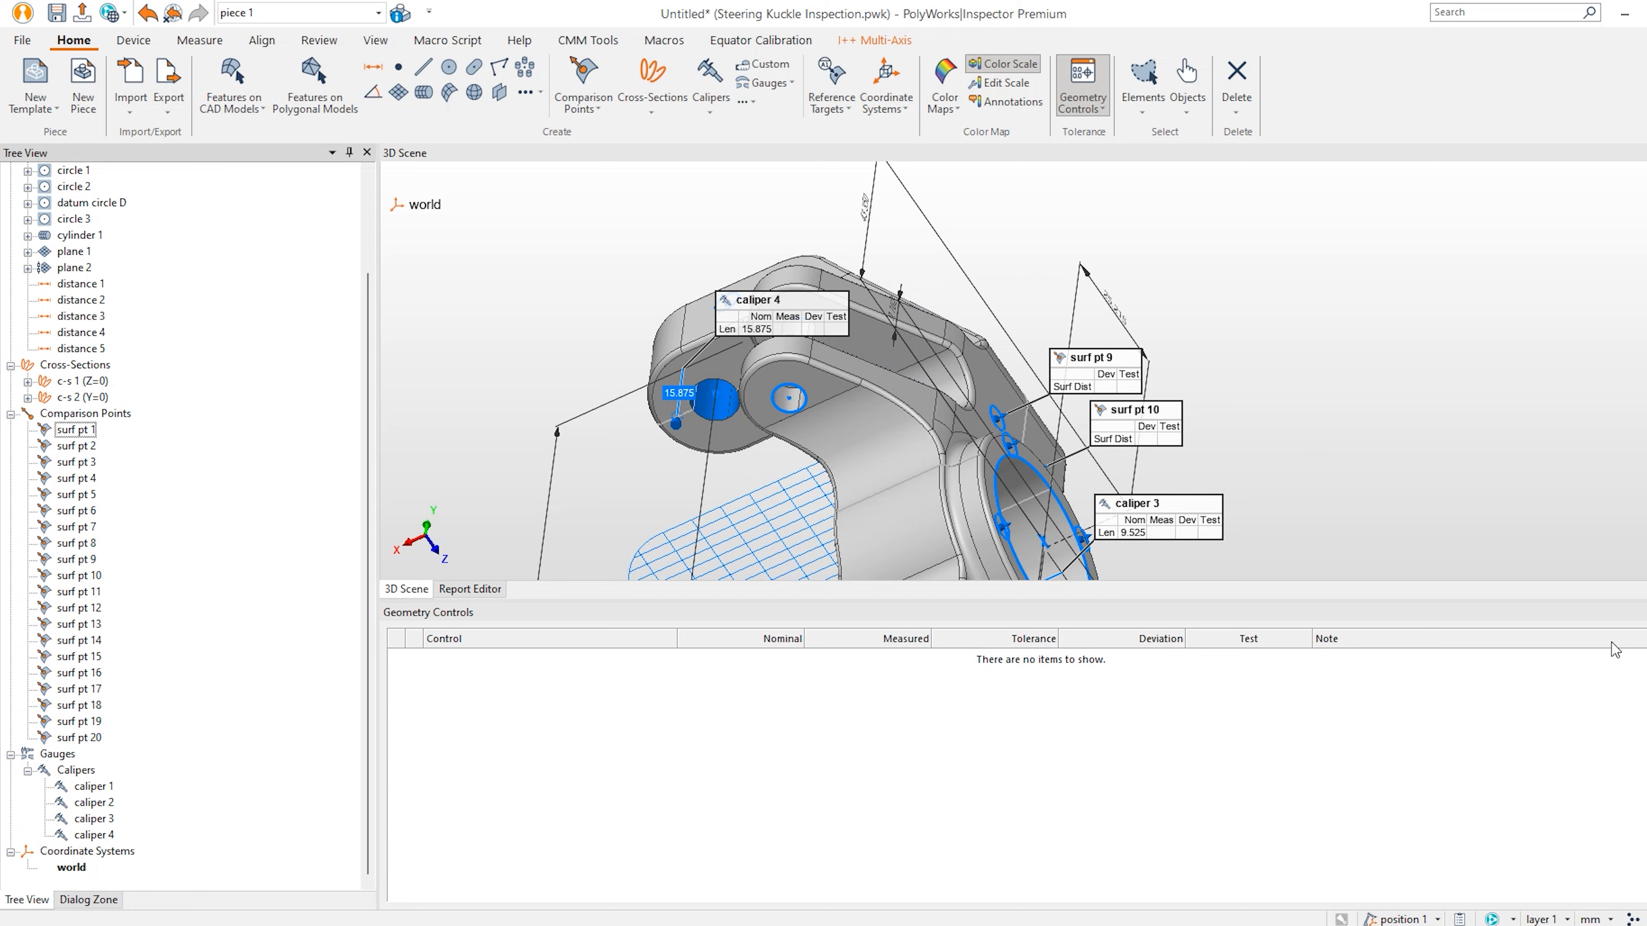
Hide the geometry controls table and reframe the view on the whole knuckle.
click(1082, 84)
scroll(1207, 681, down, 3)
drag(1219, 652, 1258, 594)
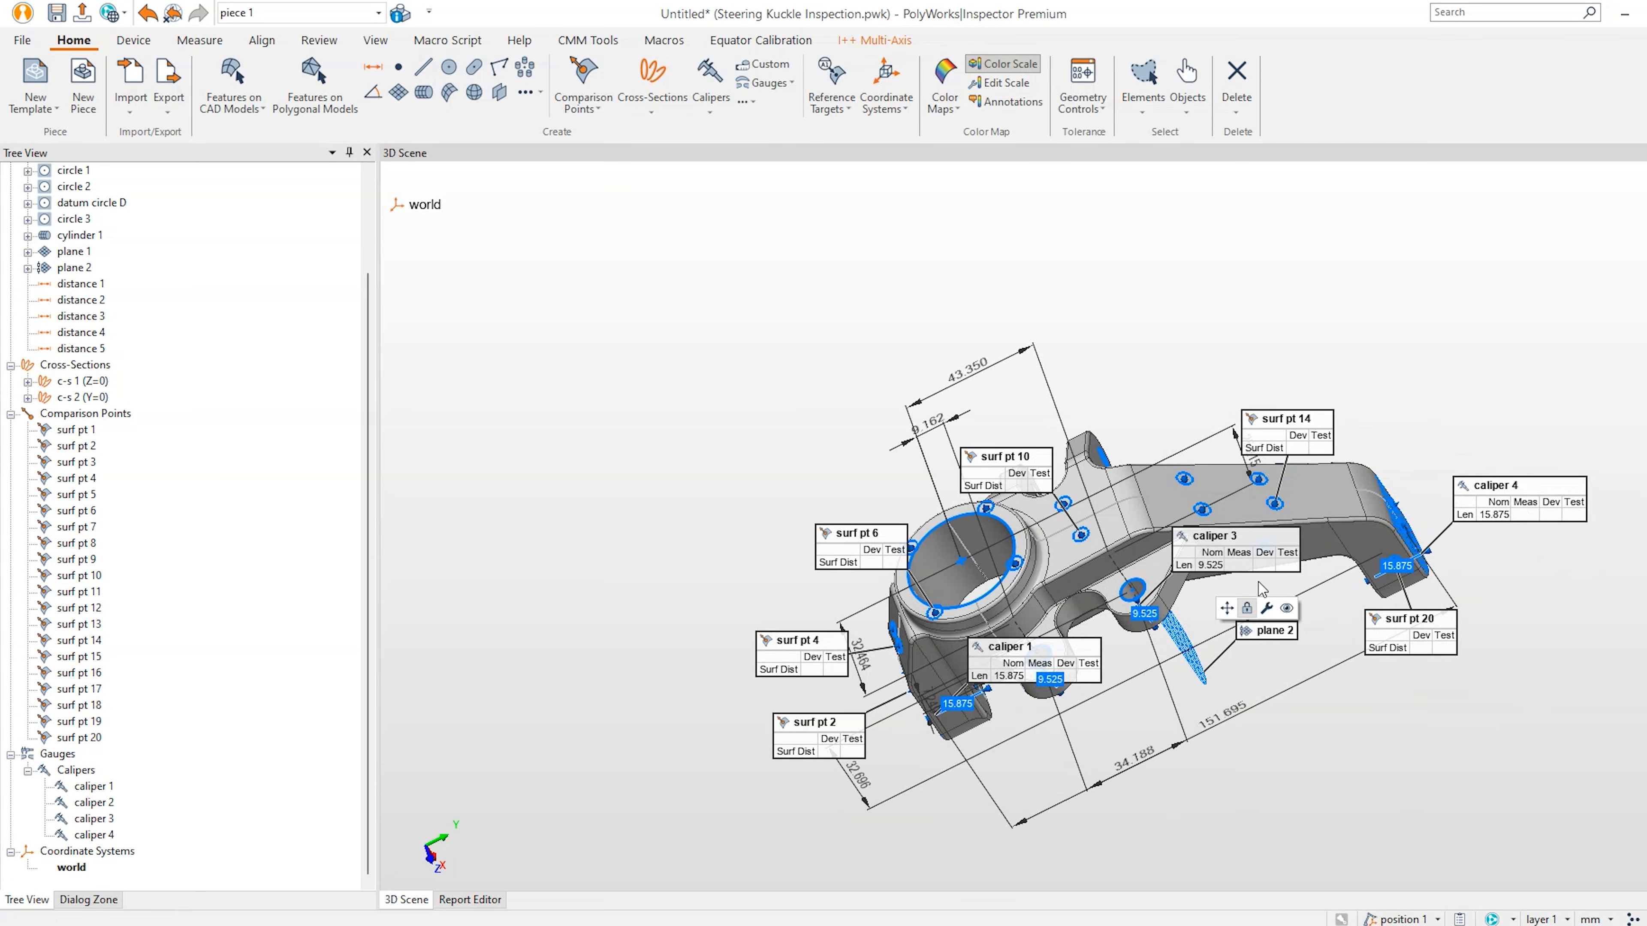
drag(1449, 423, 1450, 417)
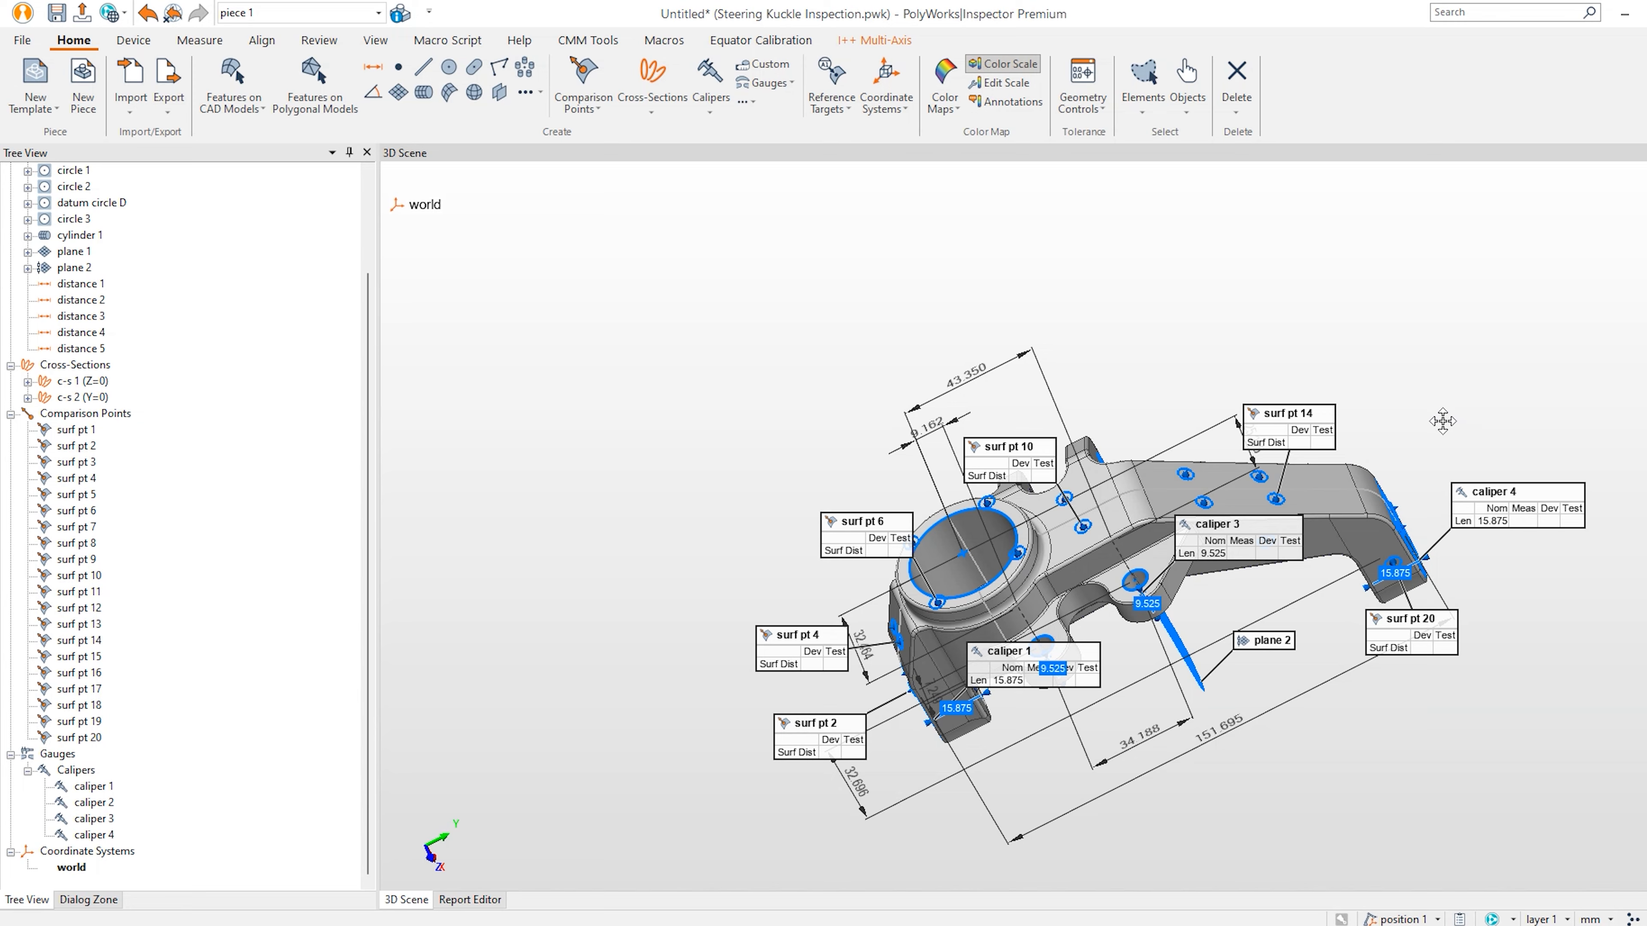
middle_drag(1443, 421, 1325, 391)
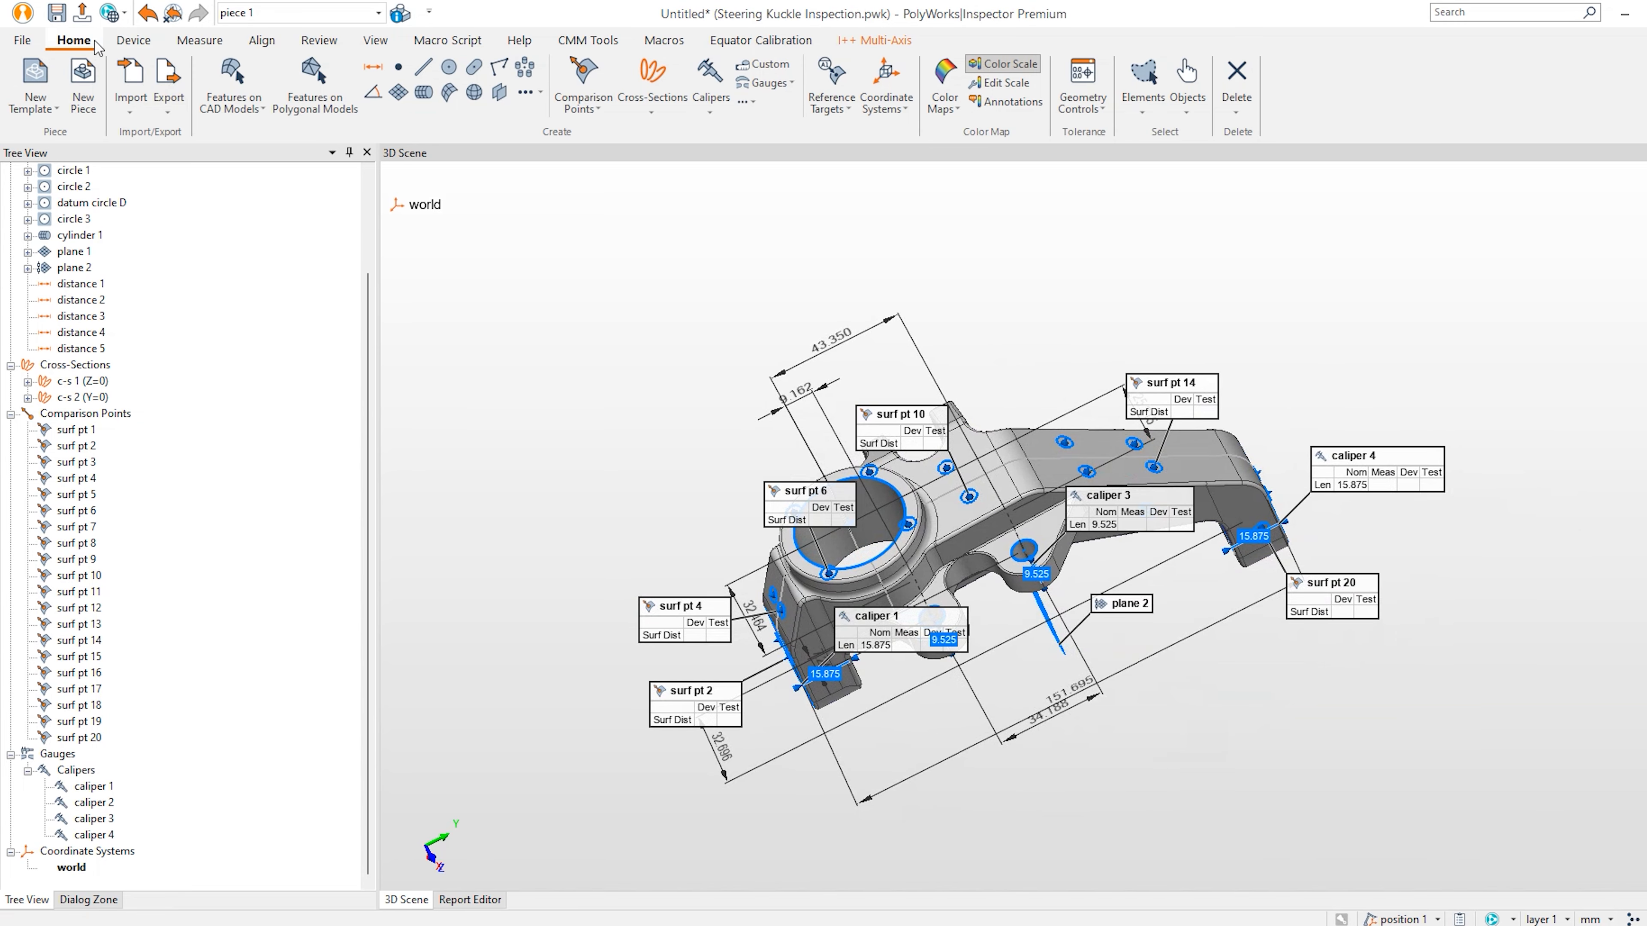
Choose Hexagon/Romer Absolute Arm as both the probing device and the scanning device.
click(132, 41)
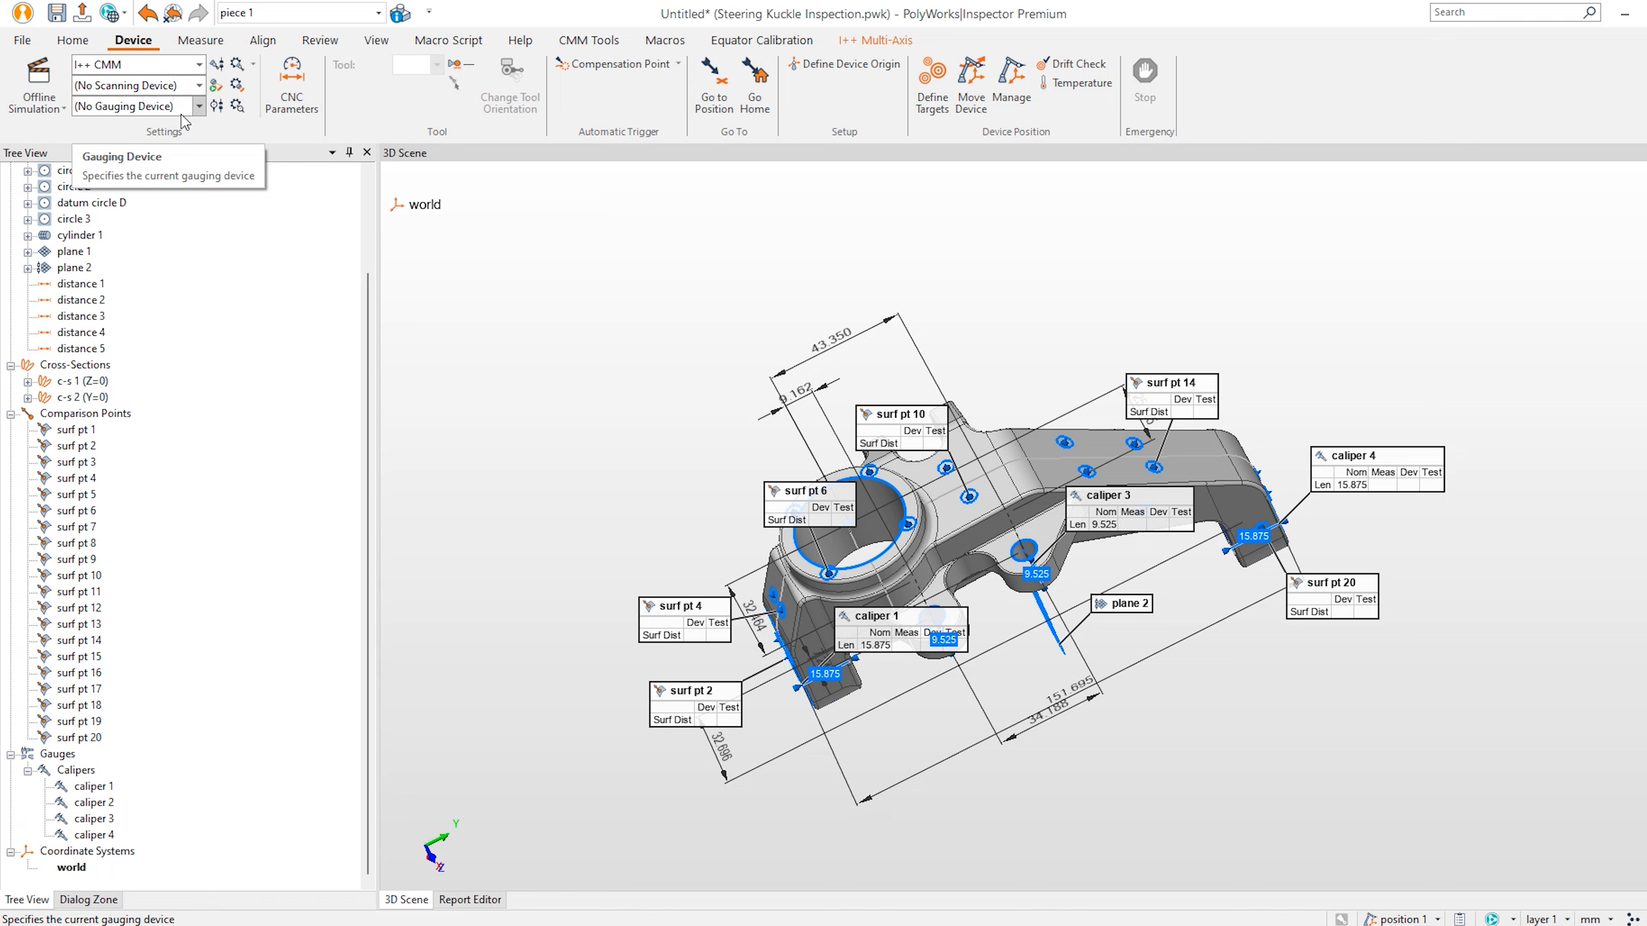
click(168, 67)
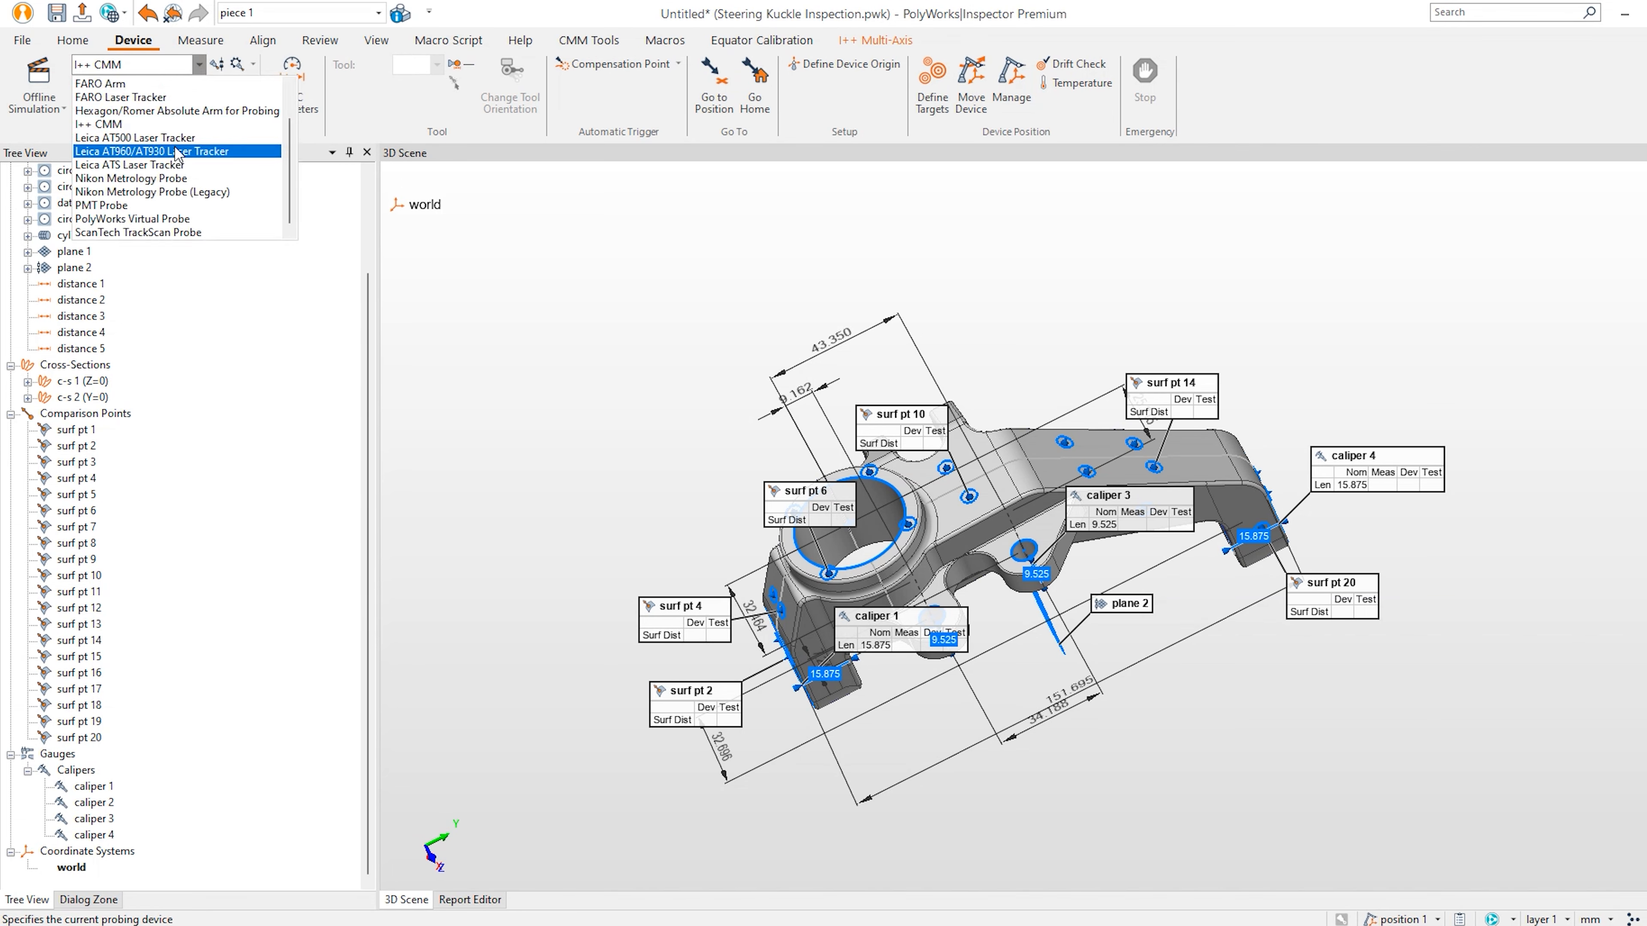
scroll(185, 168, up, 3)
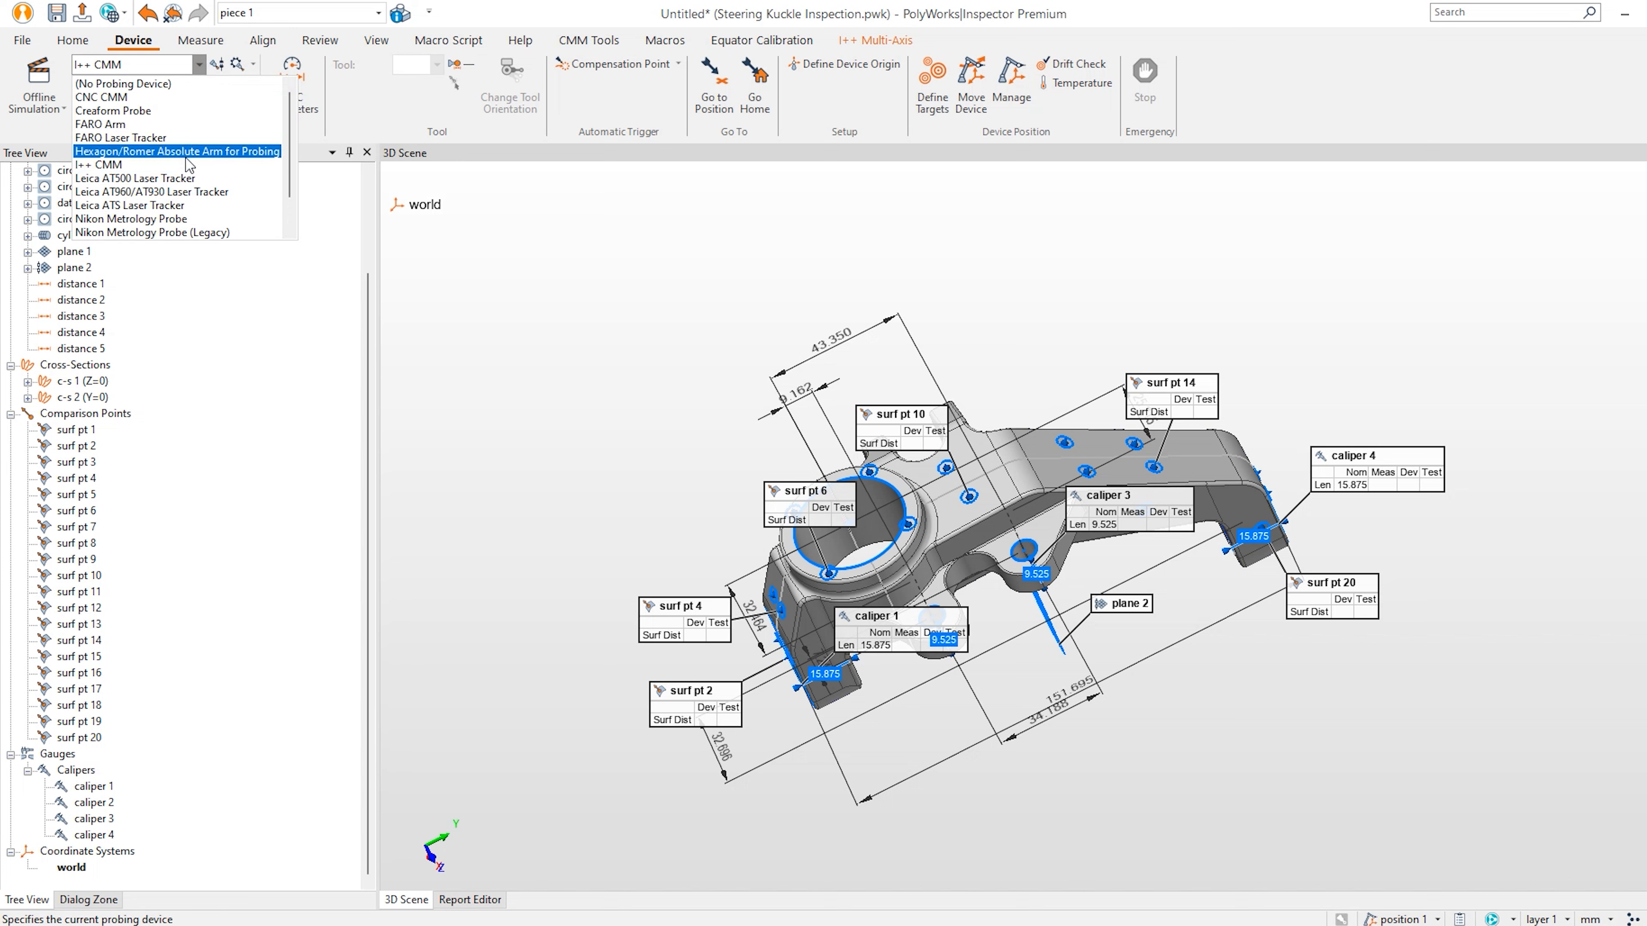
click(186, 155)
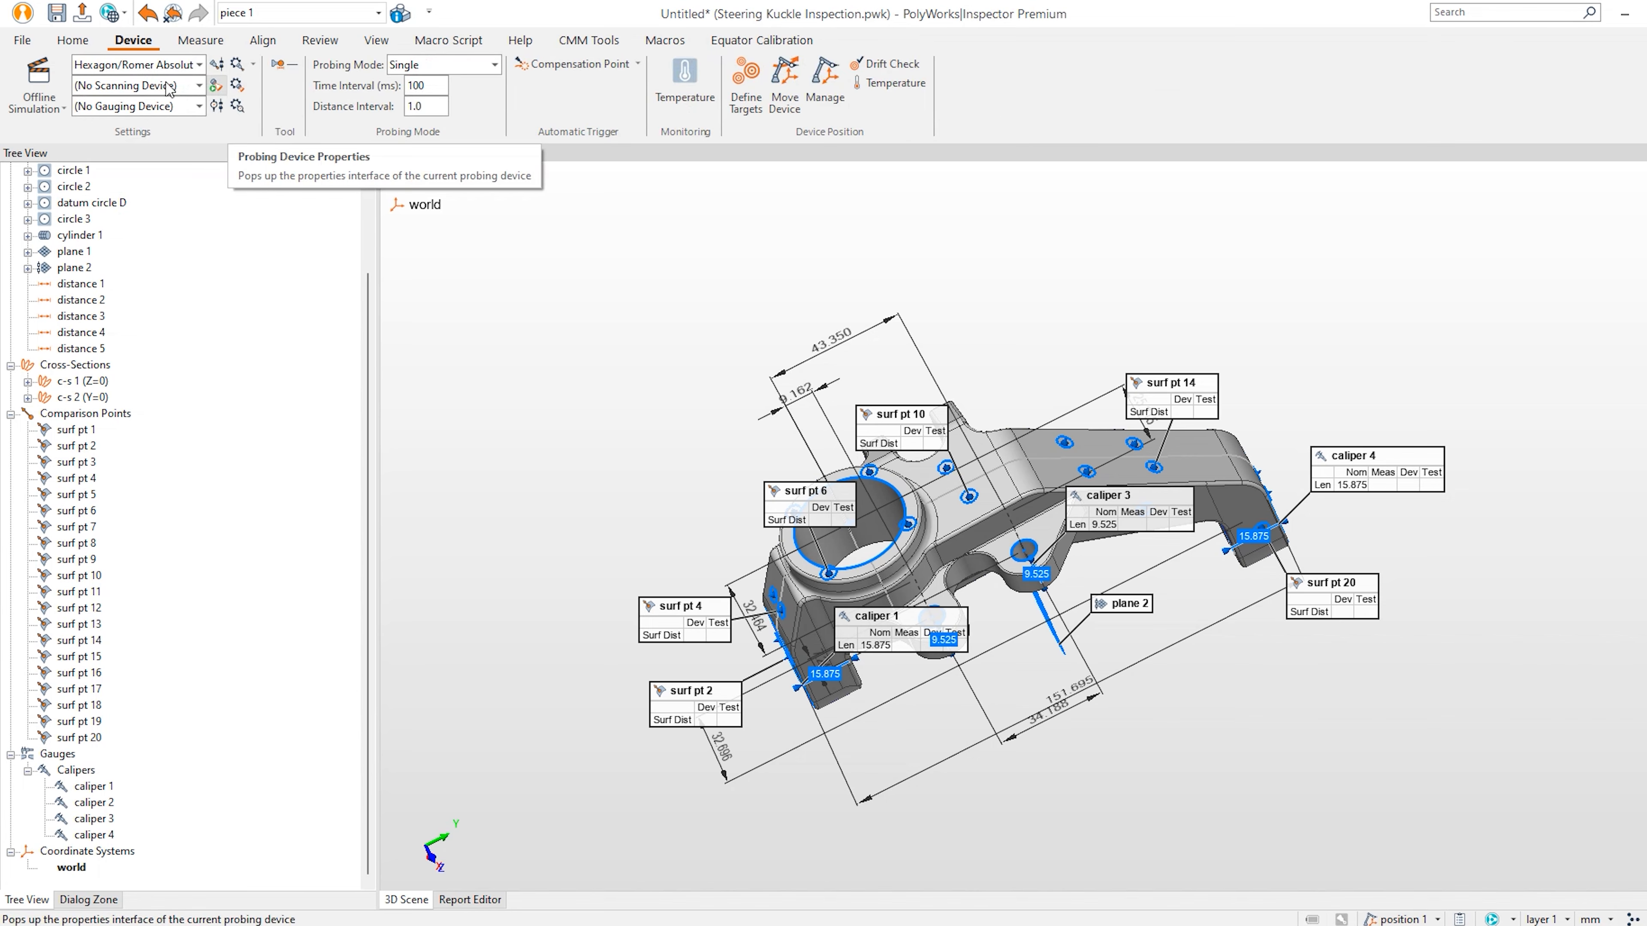
click(96, 85)
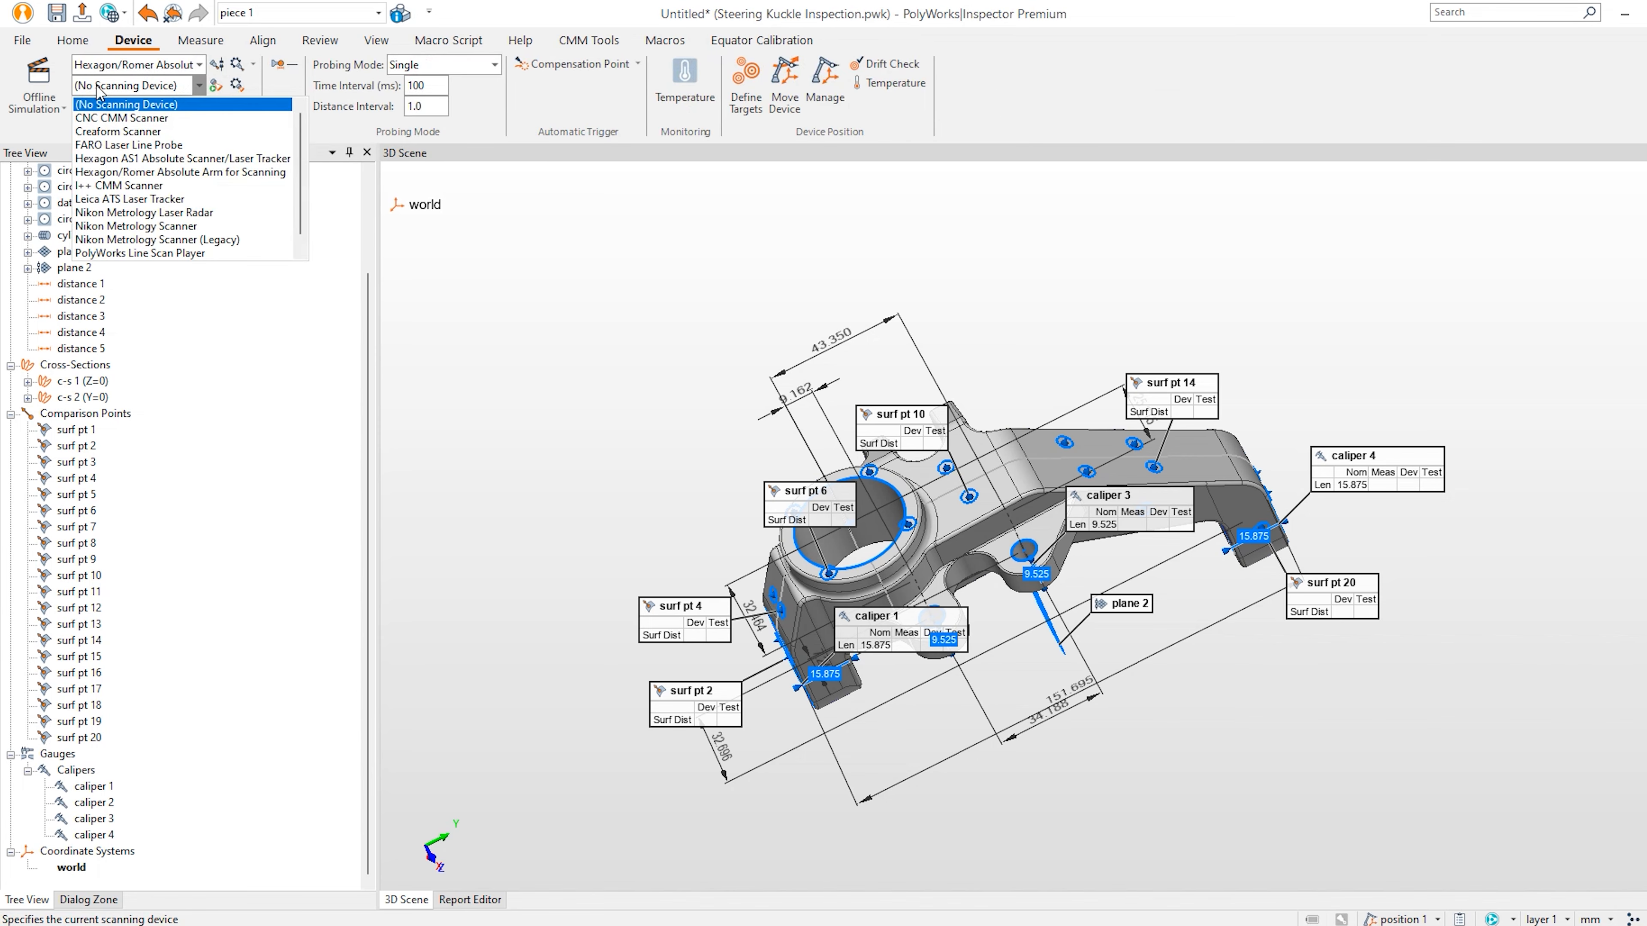
click(163, 172)
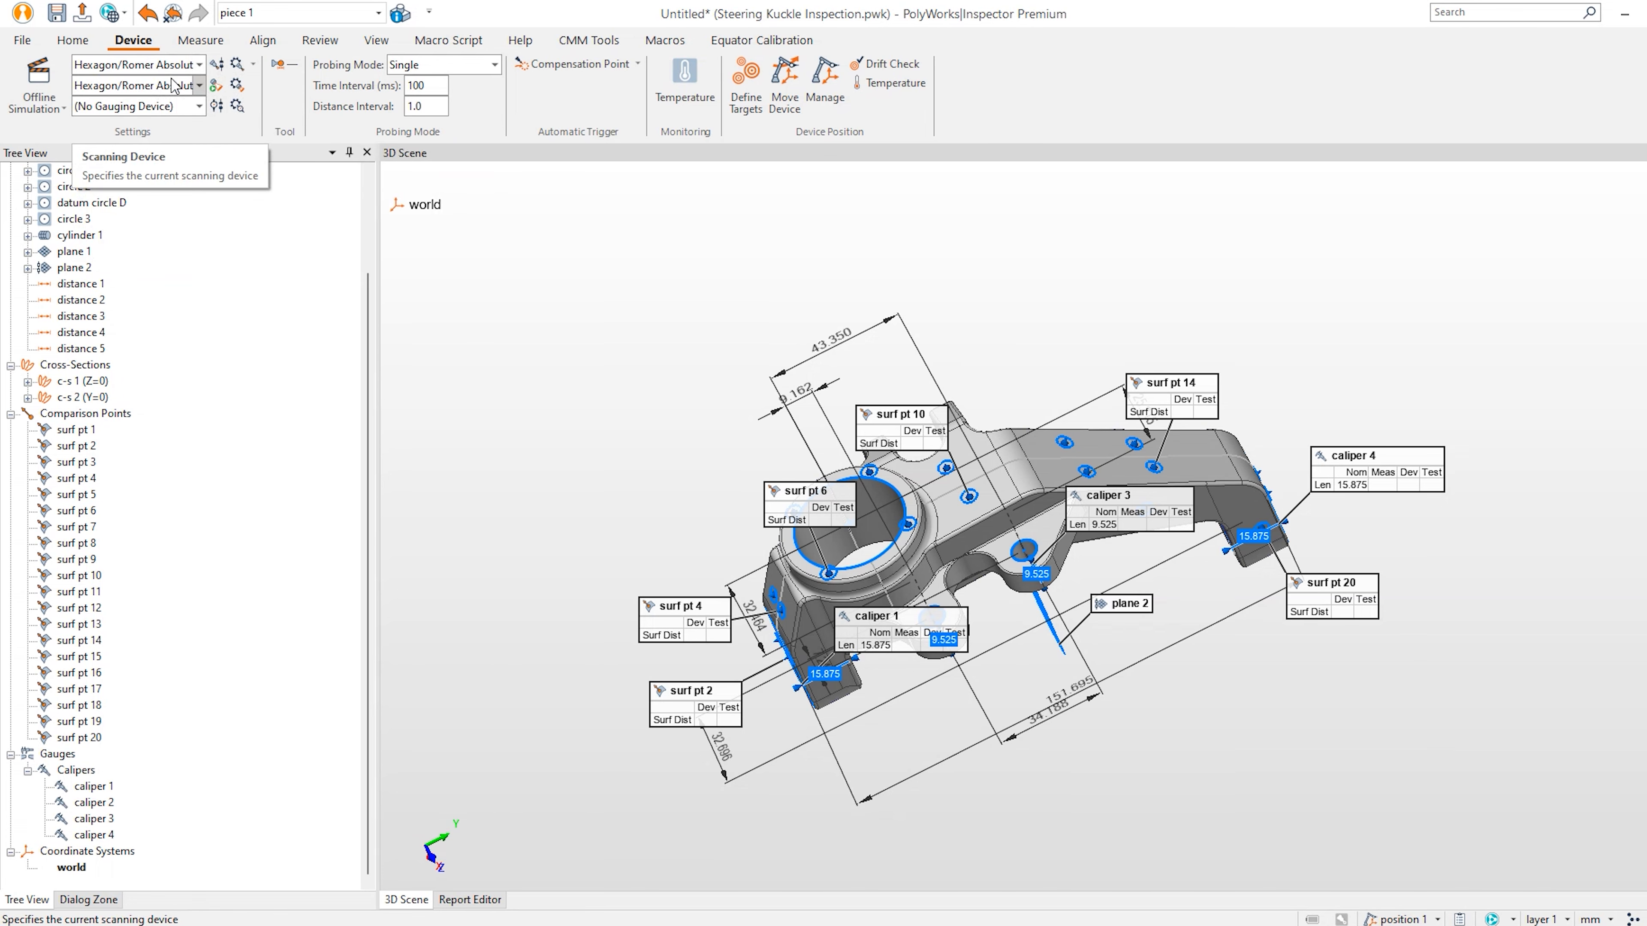
Connect the arm in offline simulation and probe datum cylinder A, plane B and circle C.
click(41, 76)
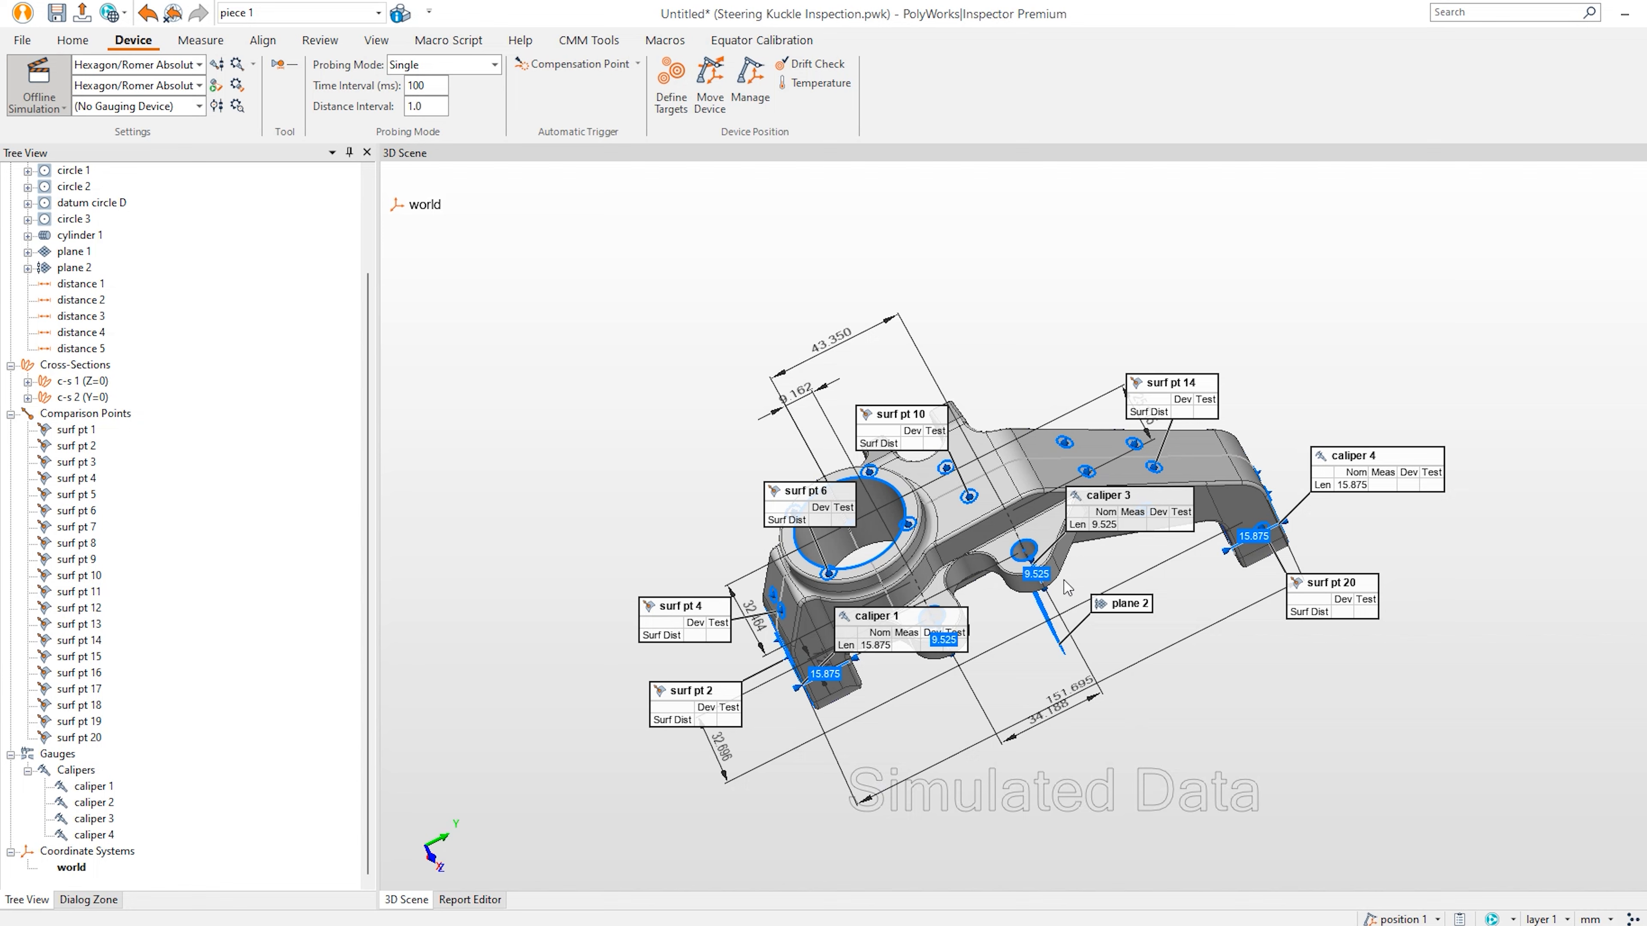
click(217, 65)
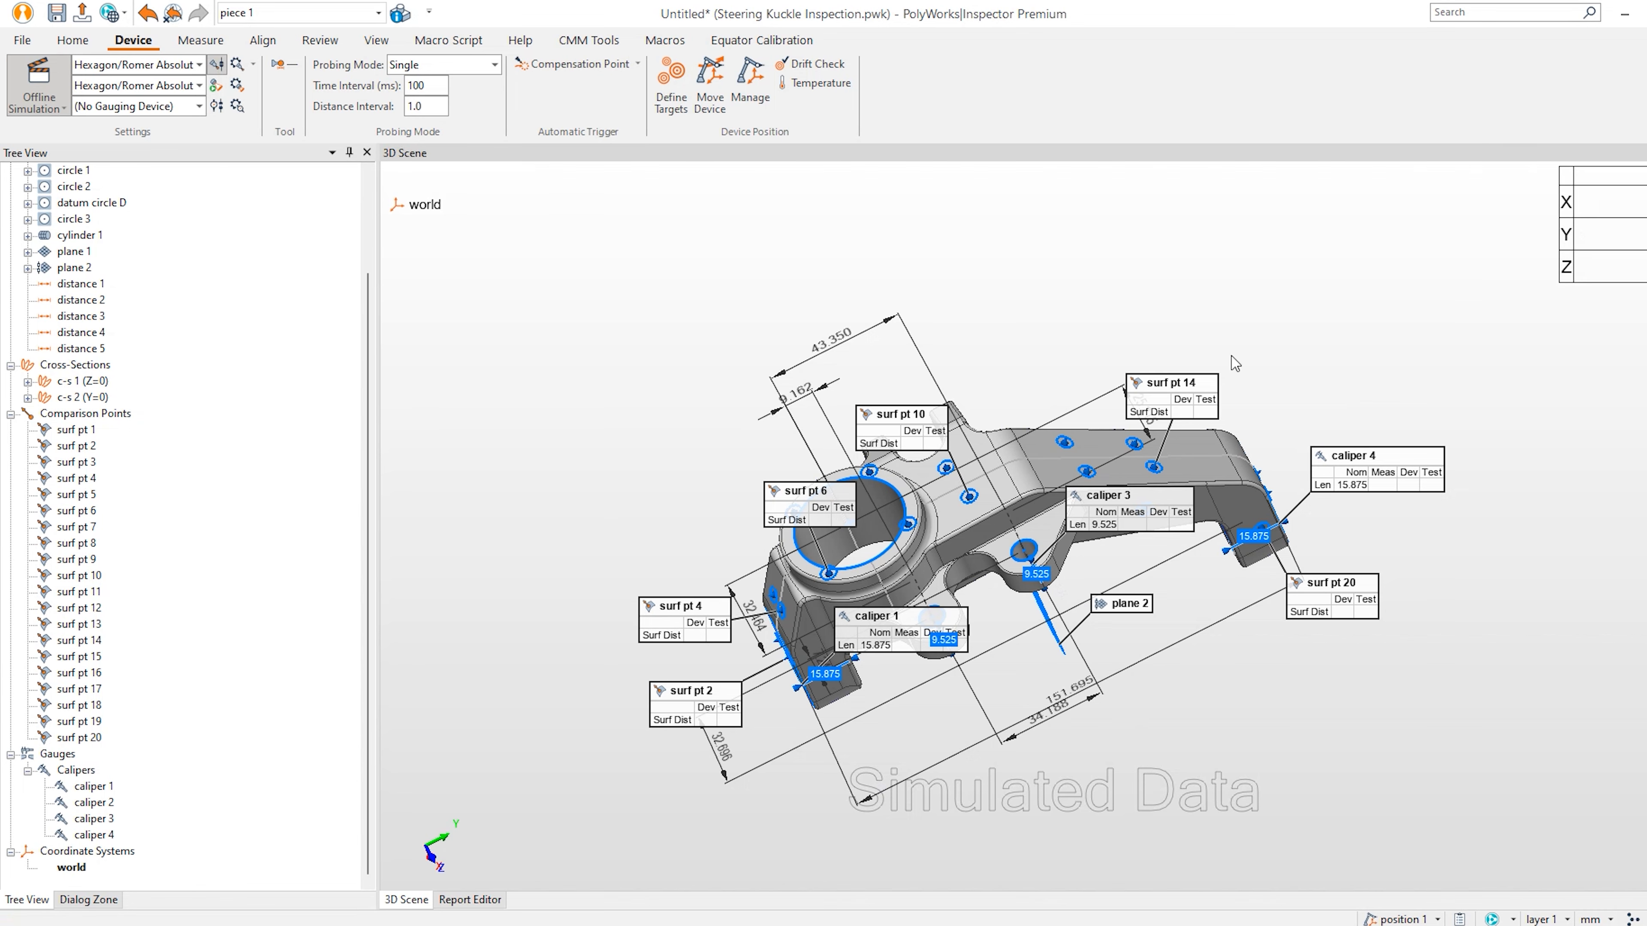
scroll(243, 487, up, 3)
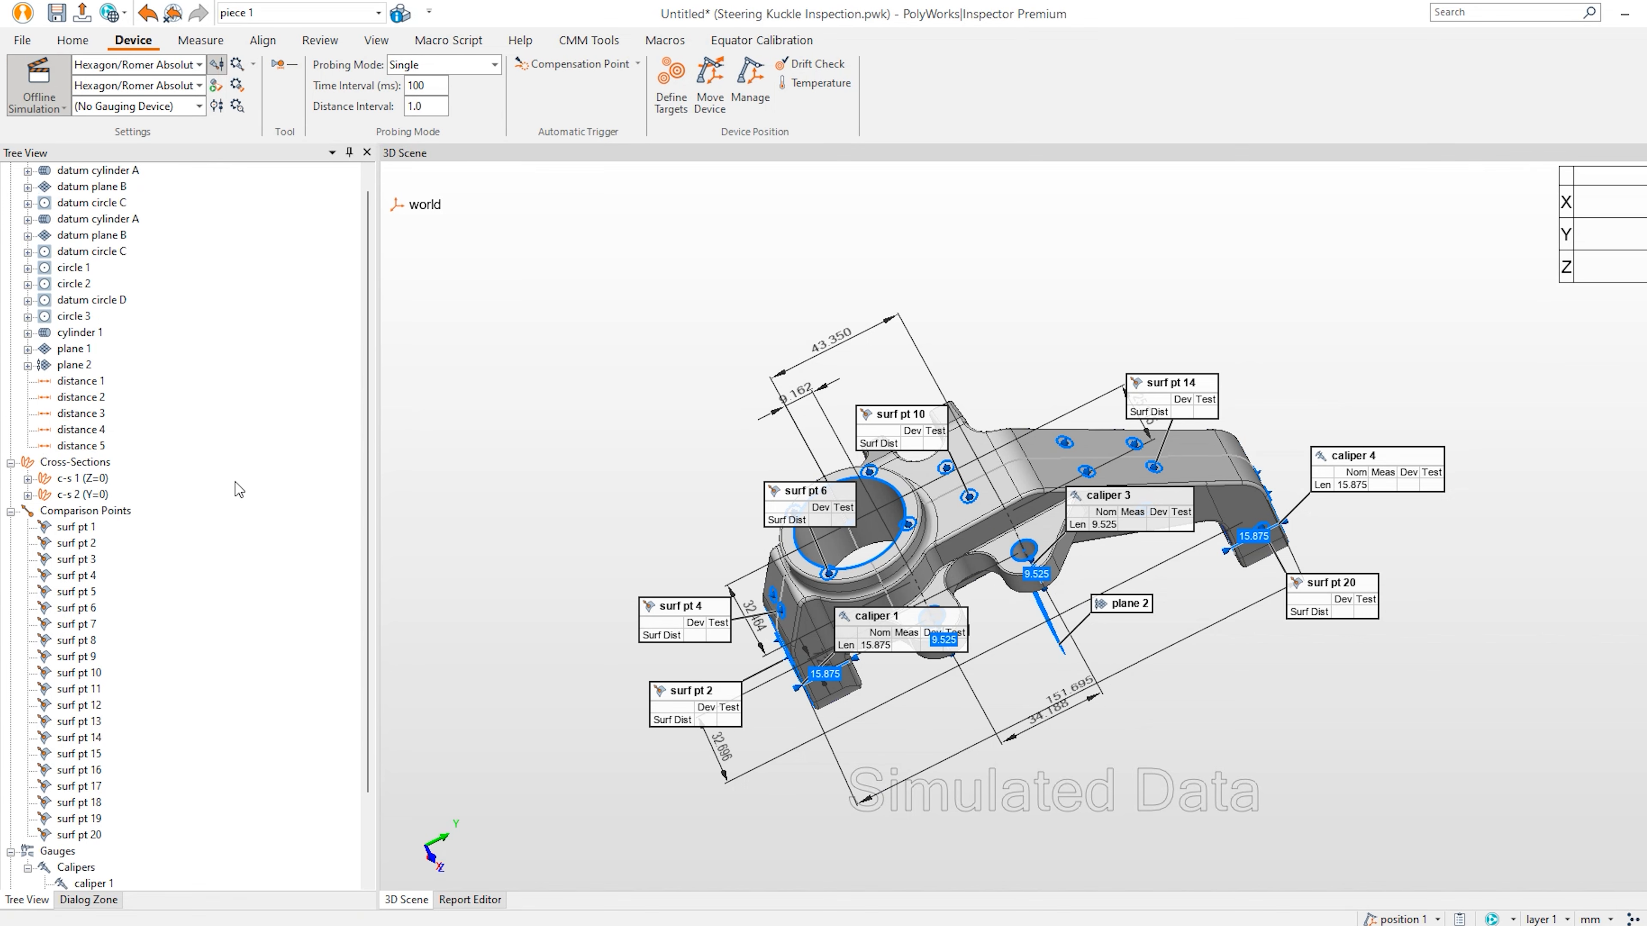
drag(185, 228, 174, 280)
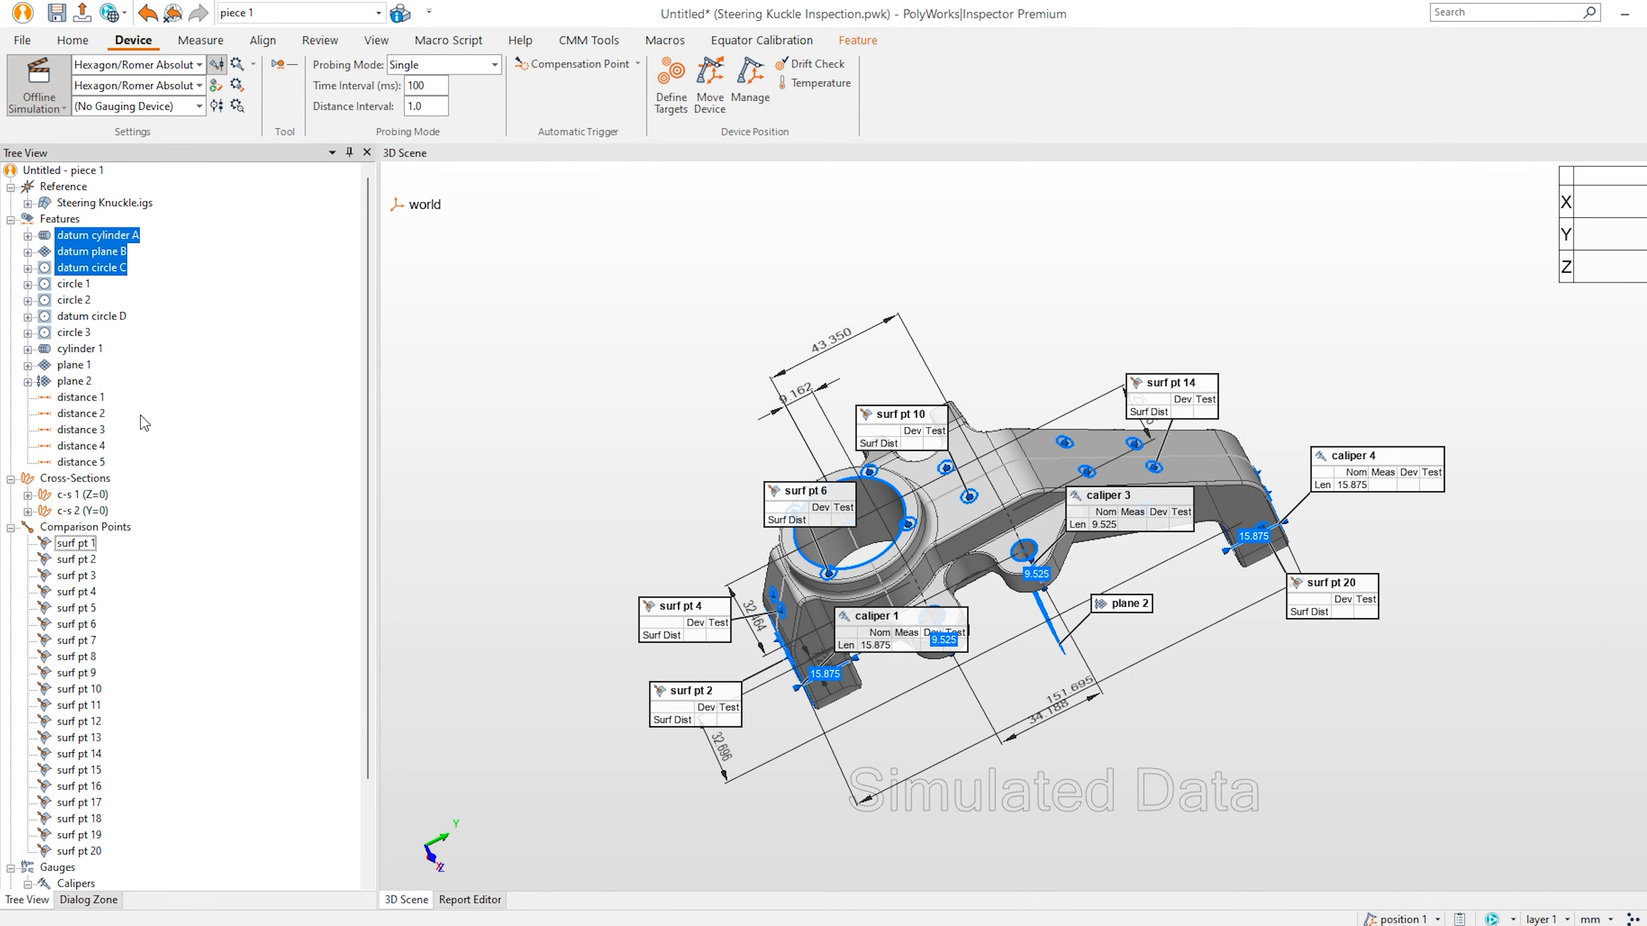
right_click(114, 246)
click(147, 275)
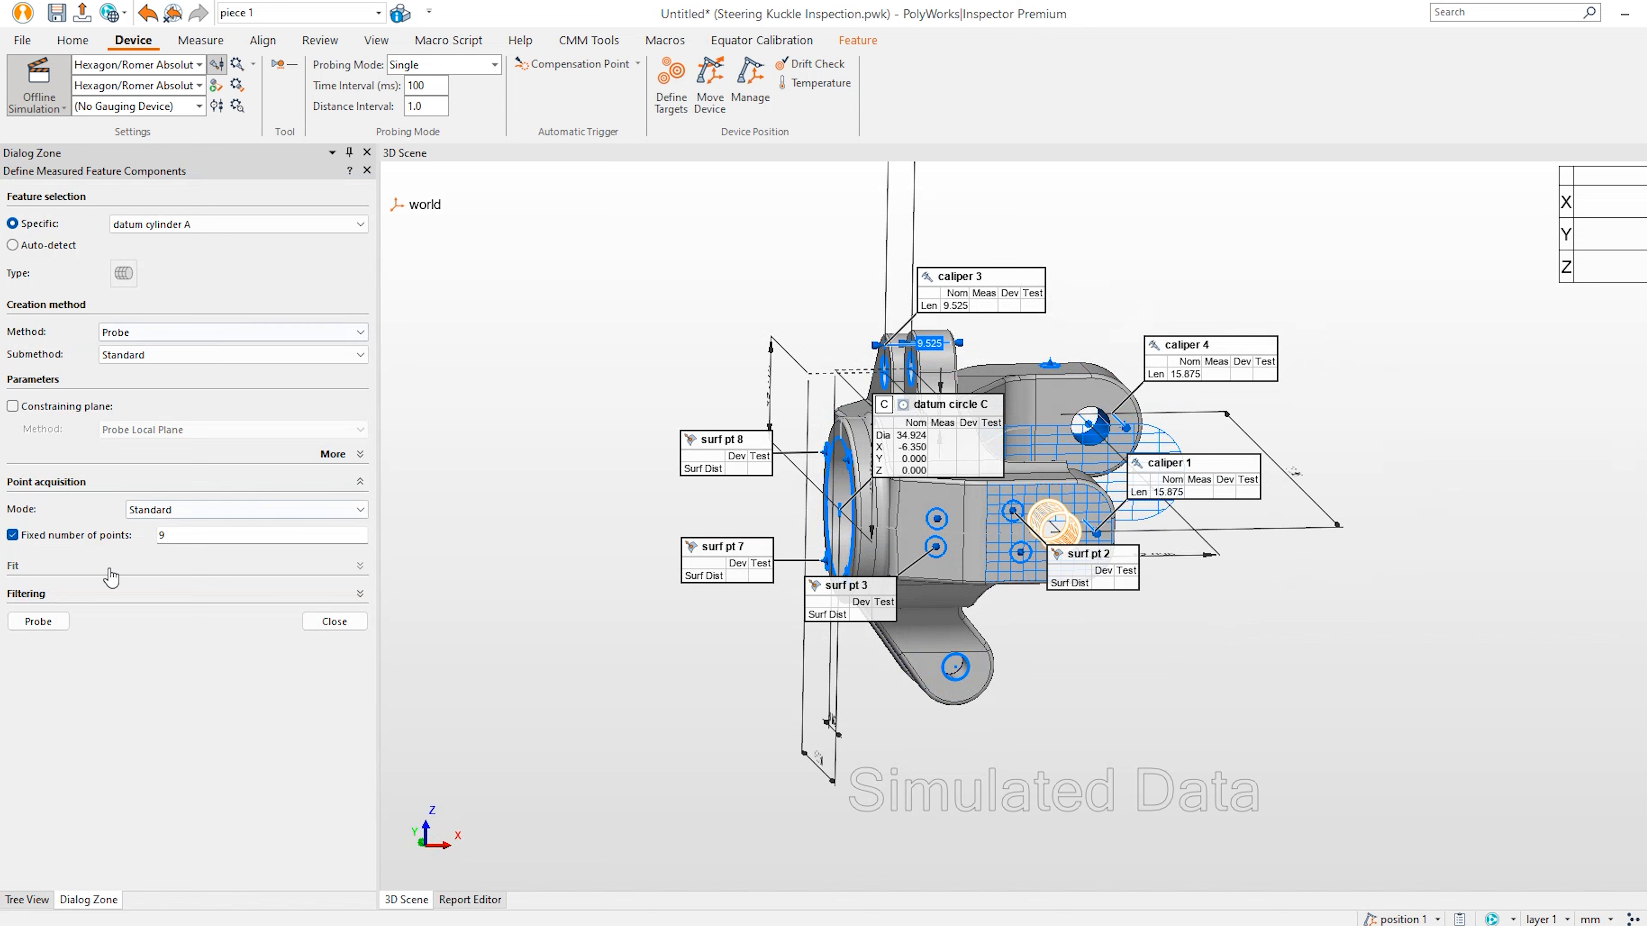
click(38, 621)
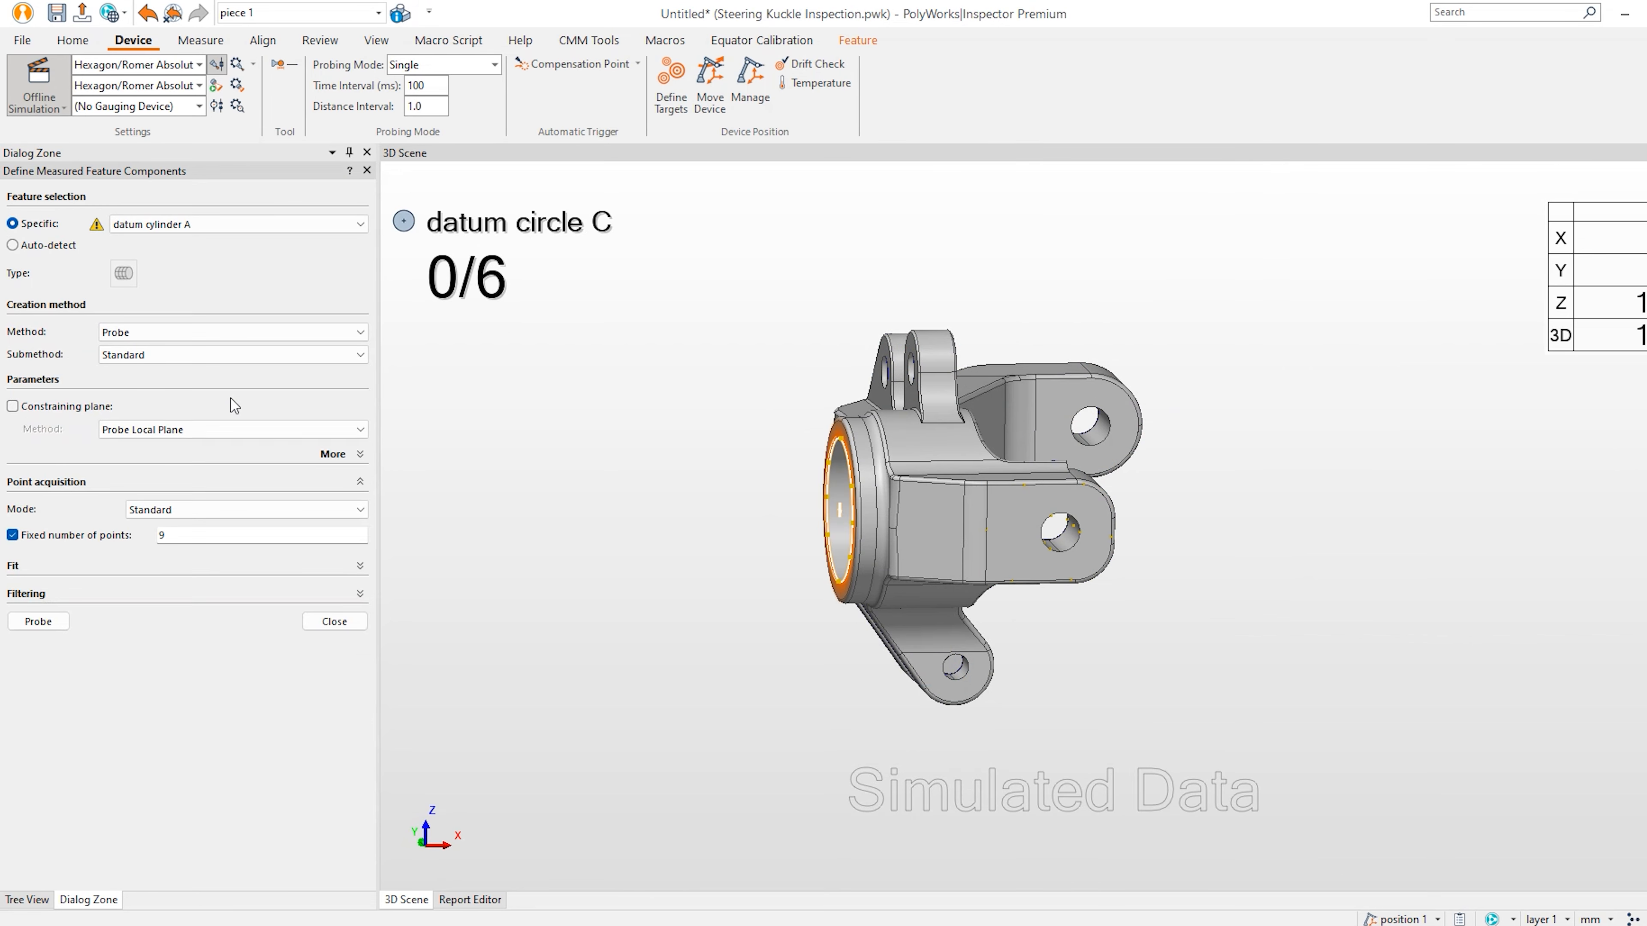
click(334, 621)
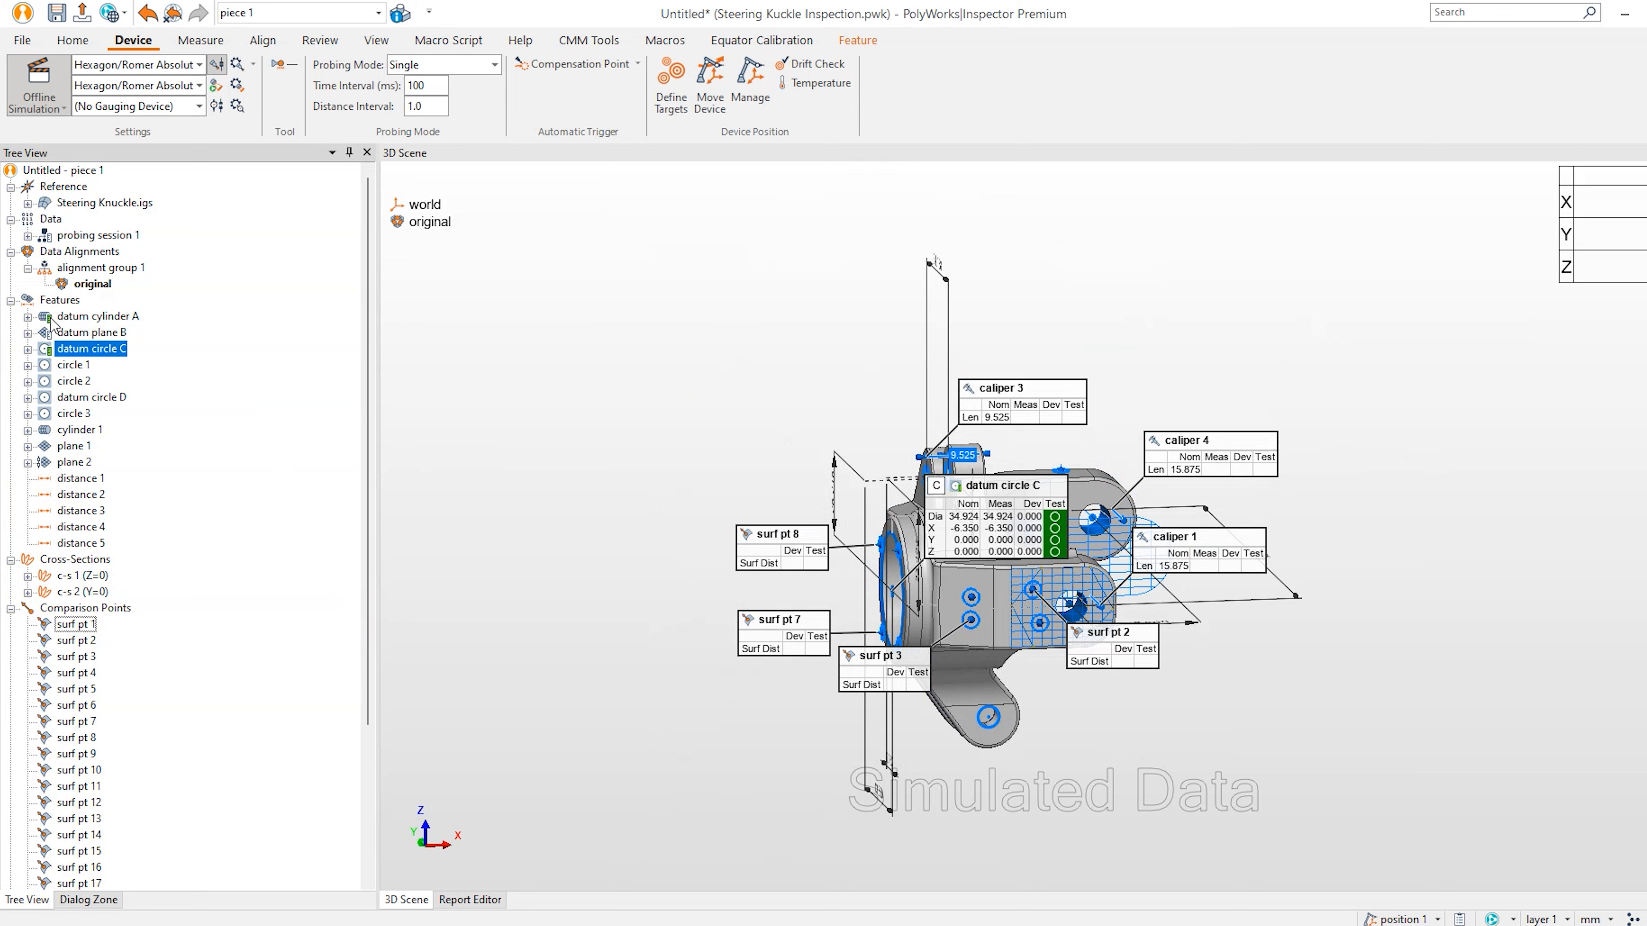
Check datum circle C's measured components, then clear the selection.
click(28, 349)
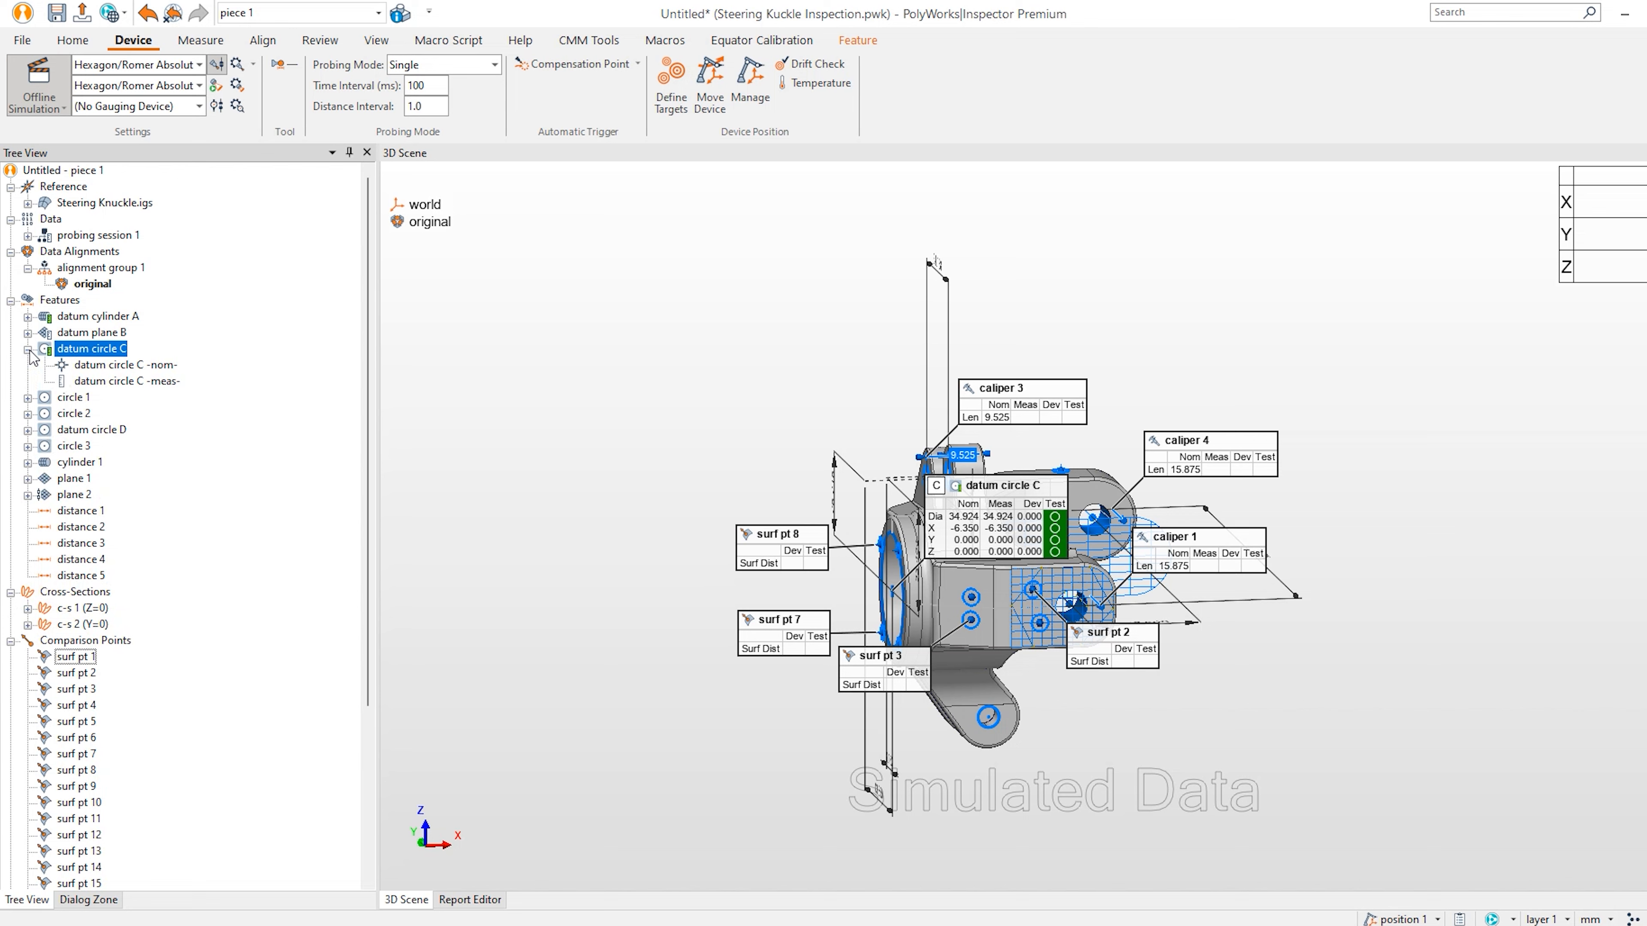
click(29, 349)
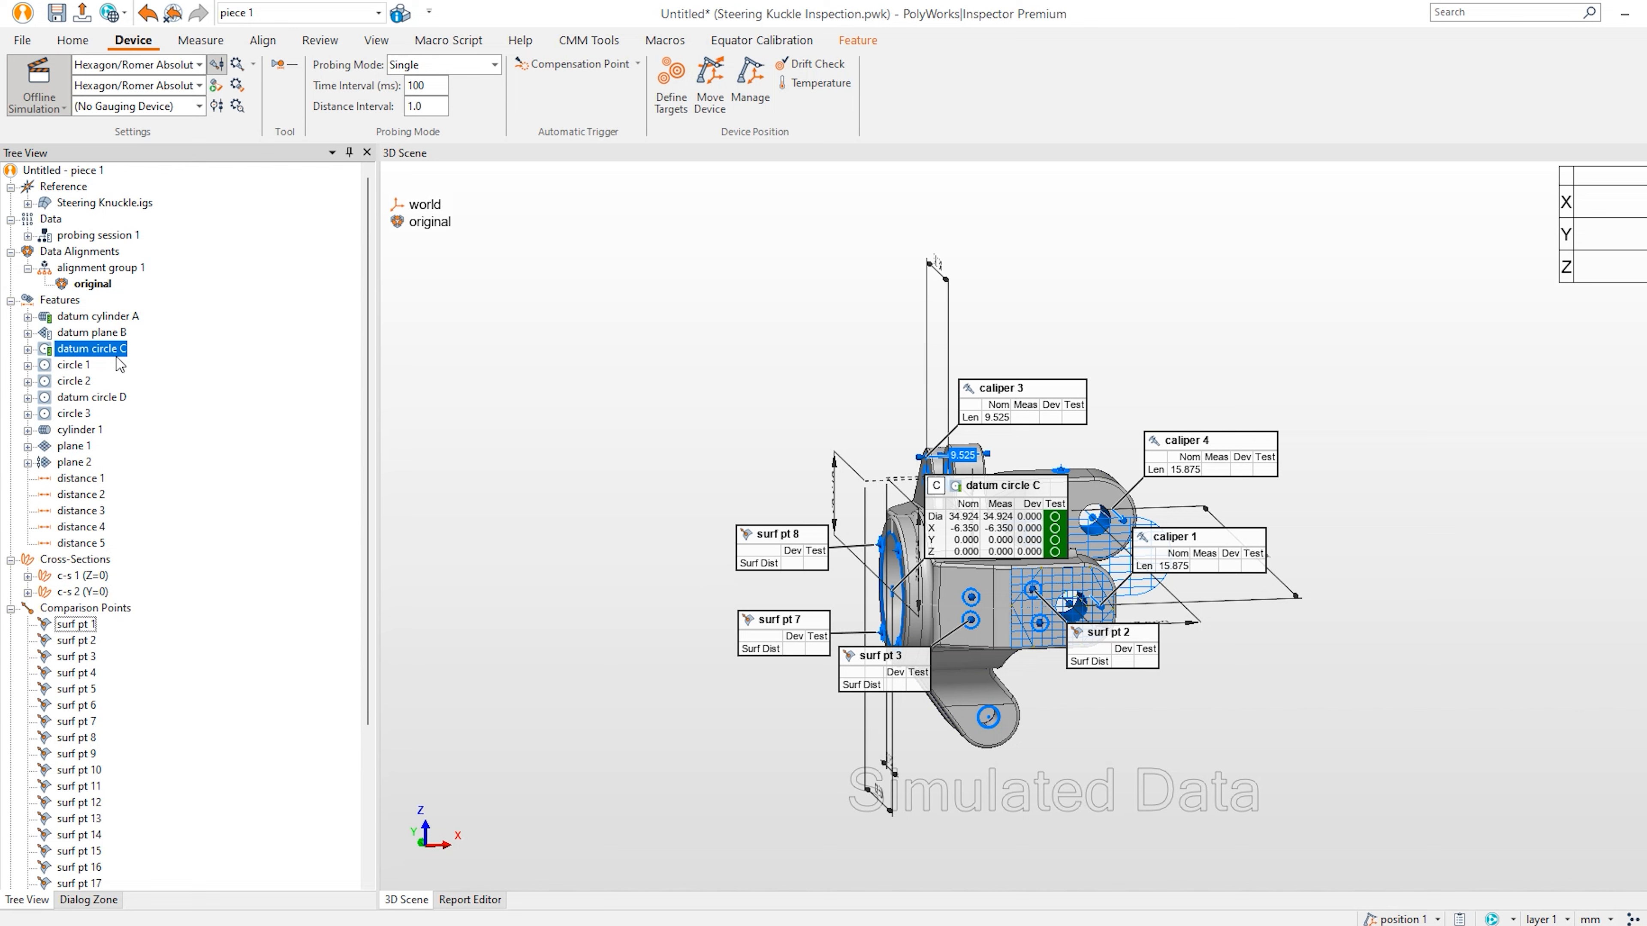
click(197, 343)
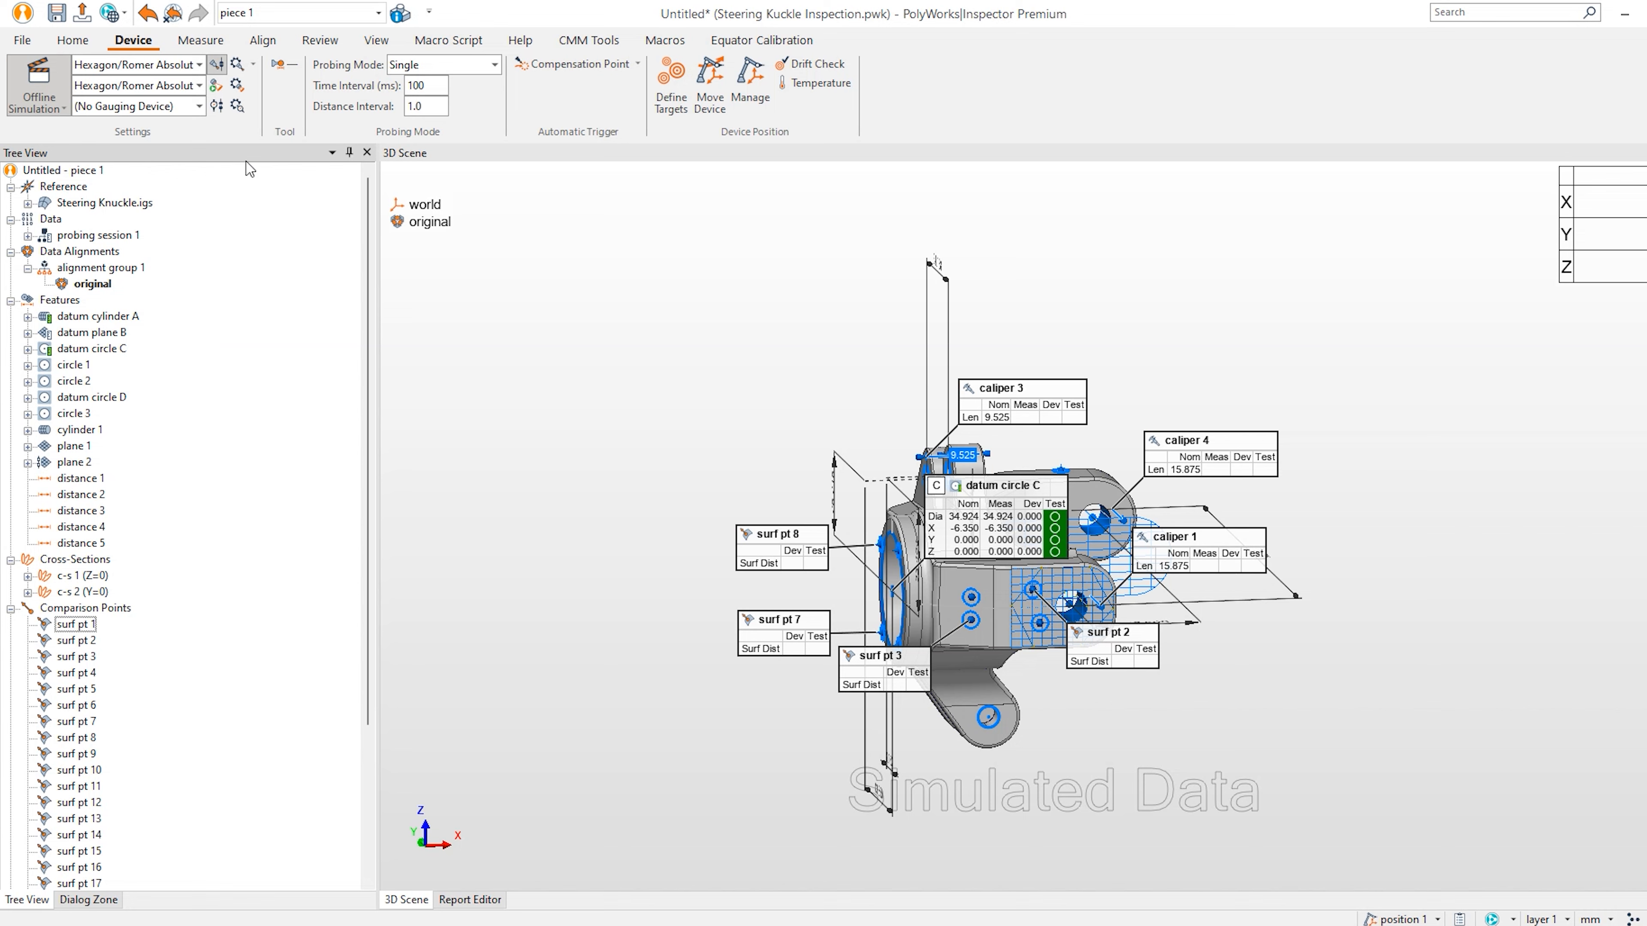
click(263, 43)
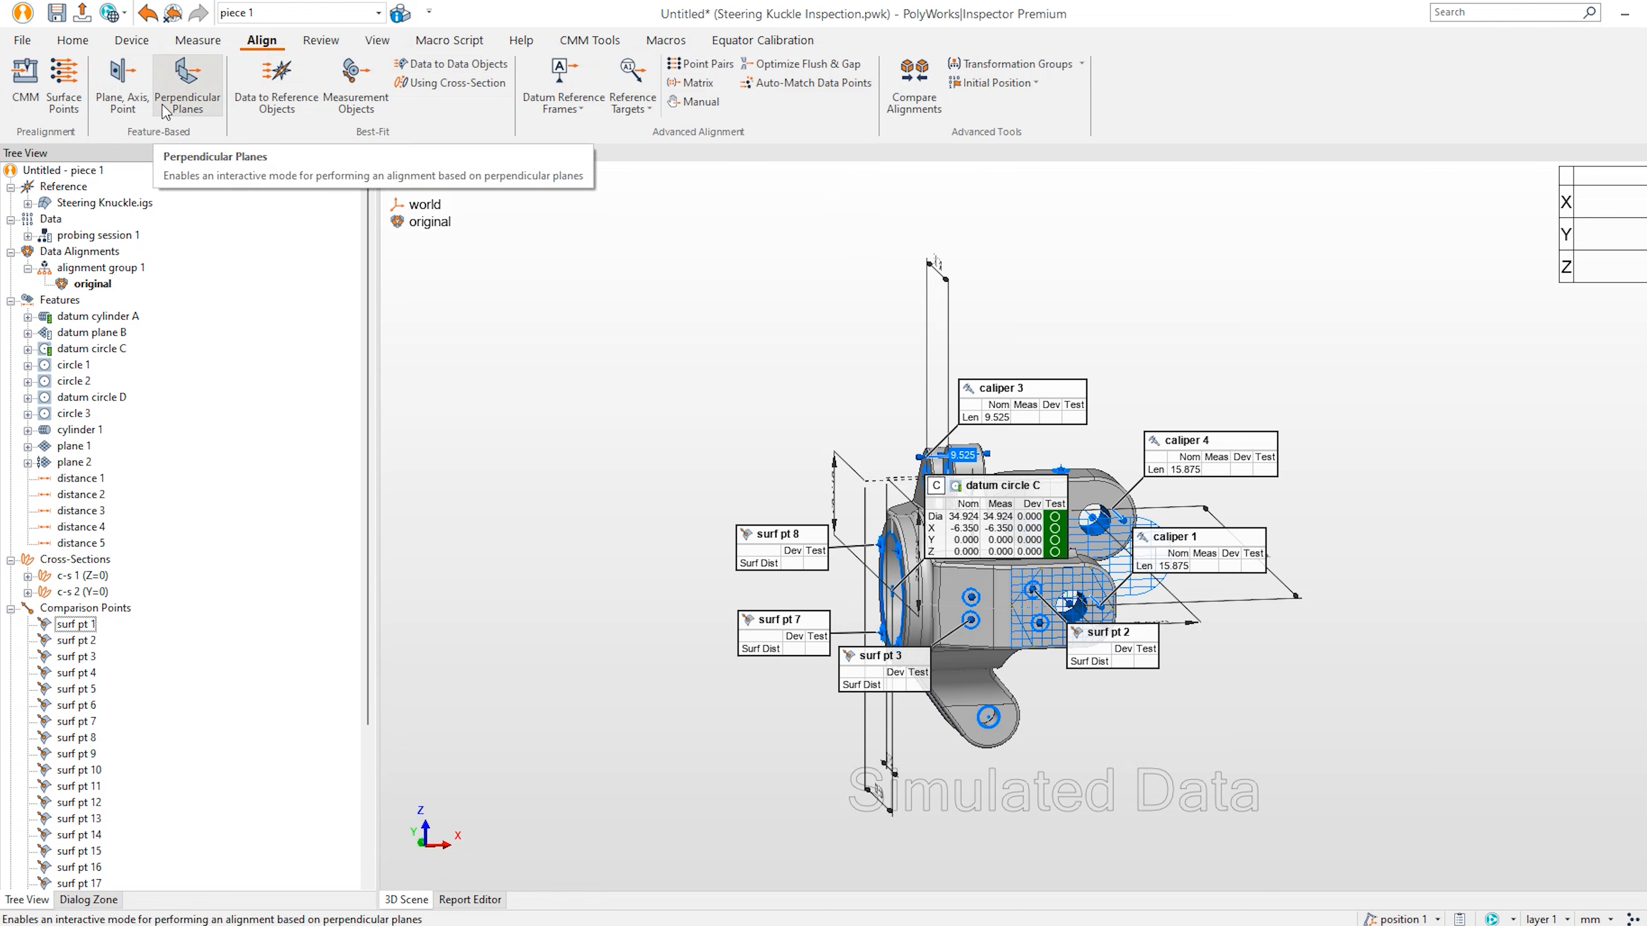
Run the Datum Reference Frames alignment using frame A B C.
click(564, 74)
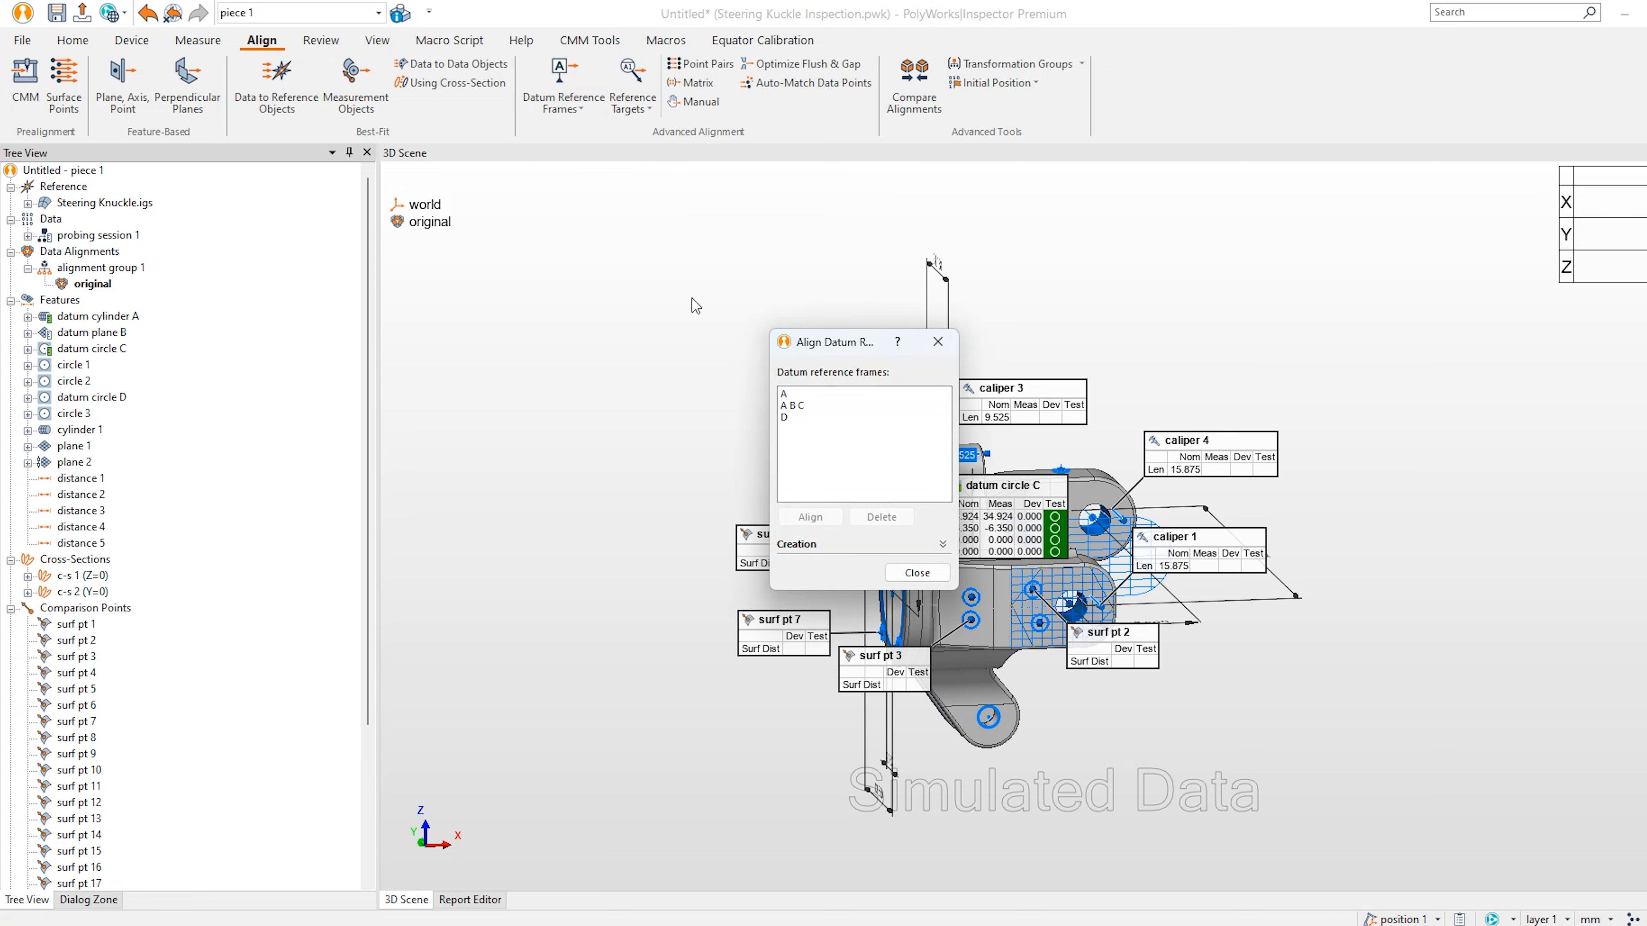
click(804, 406)
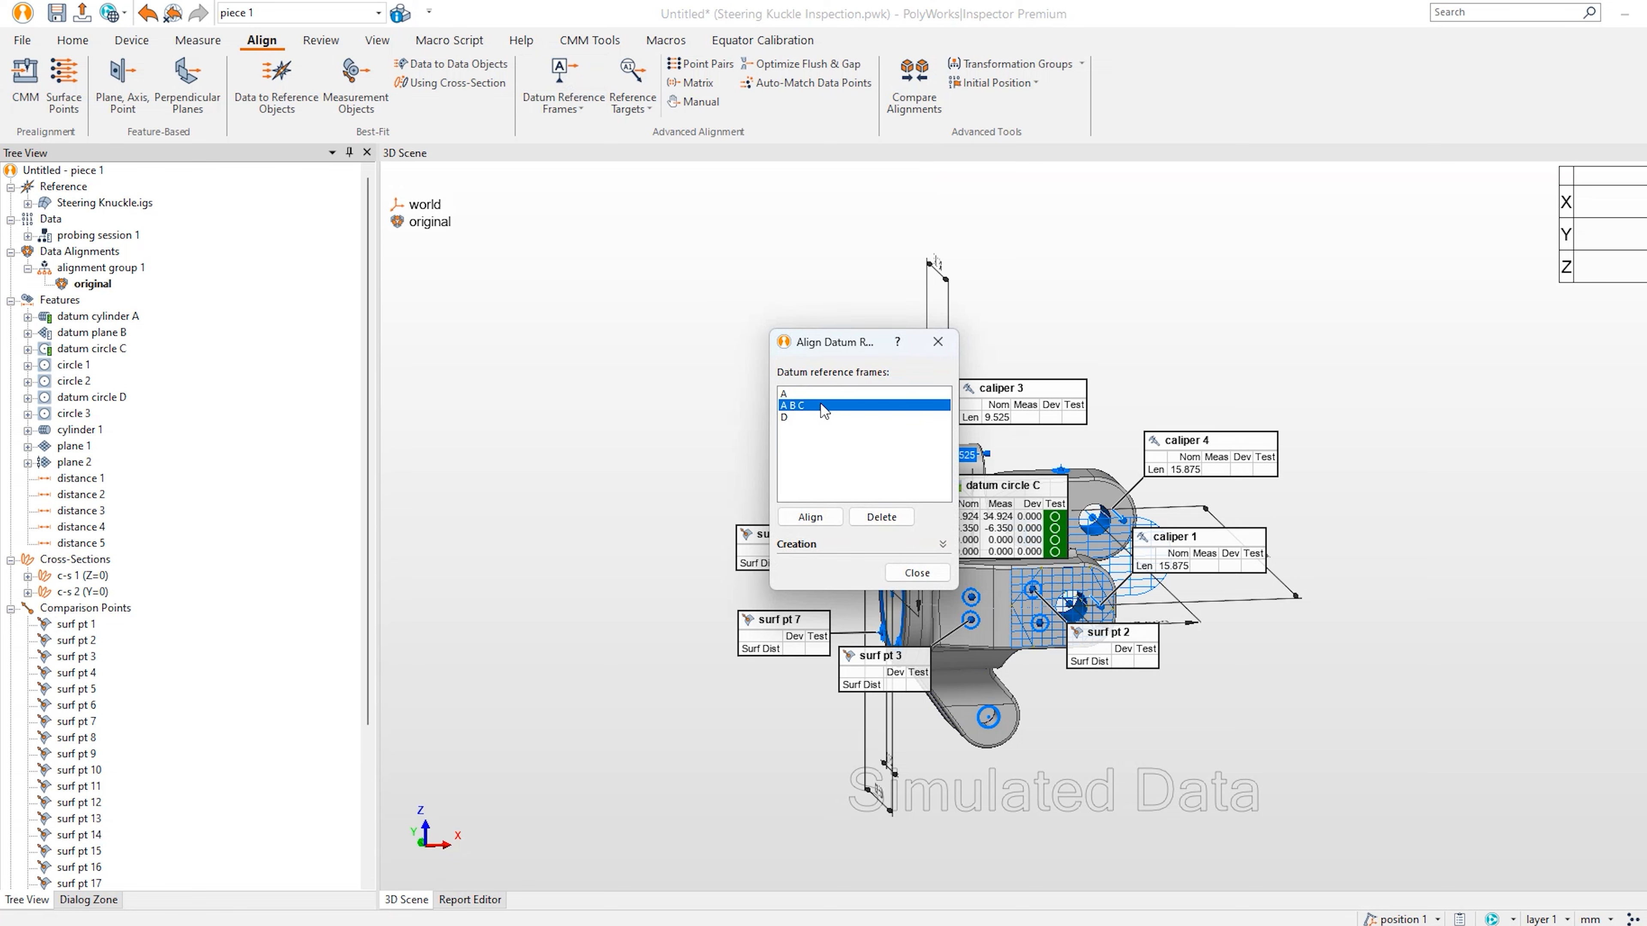
click(811, 517)
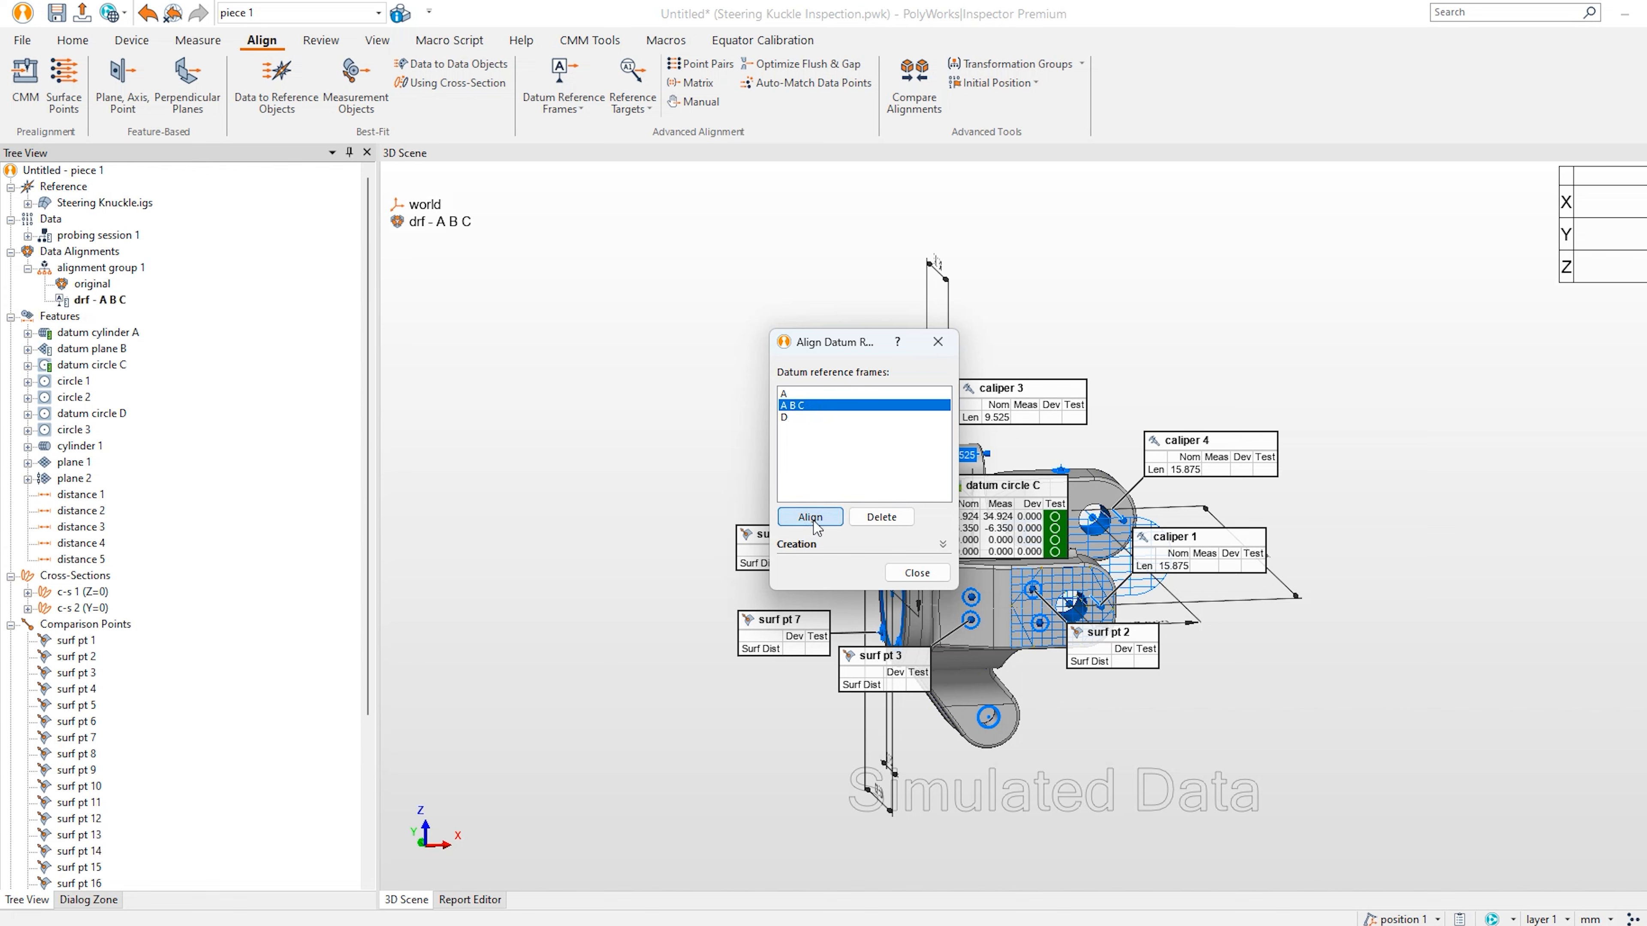
click(896, 573)
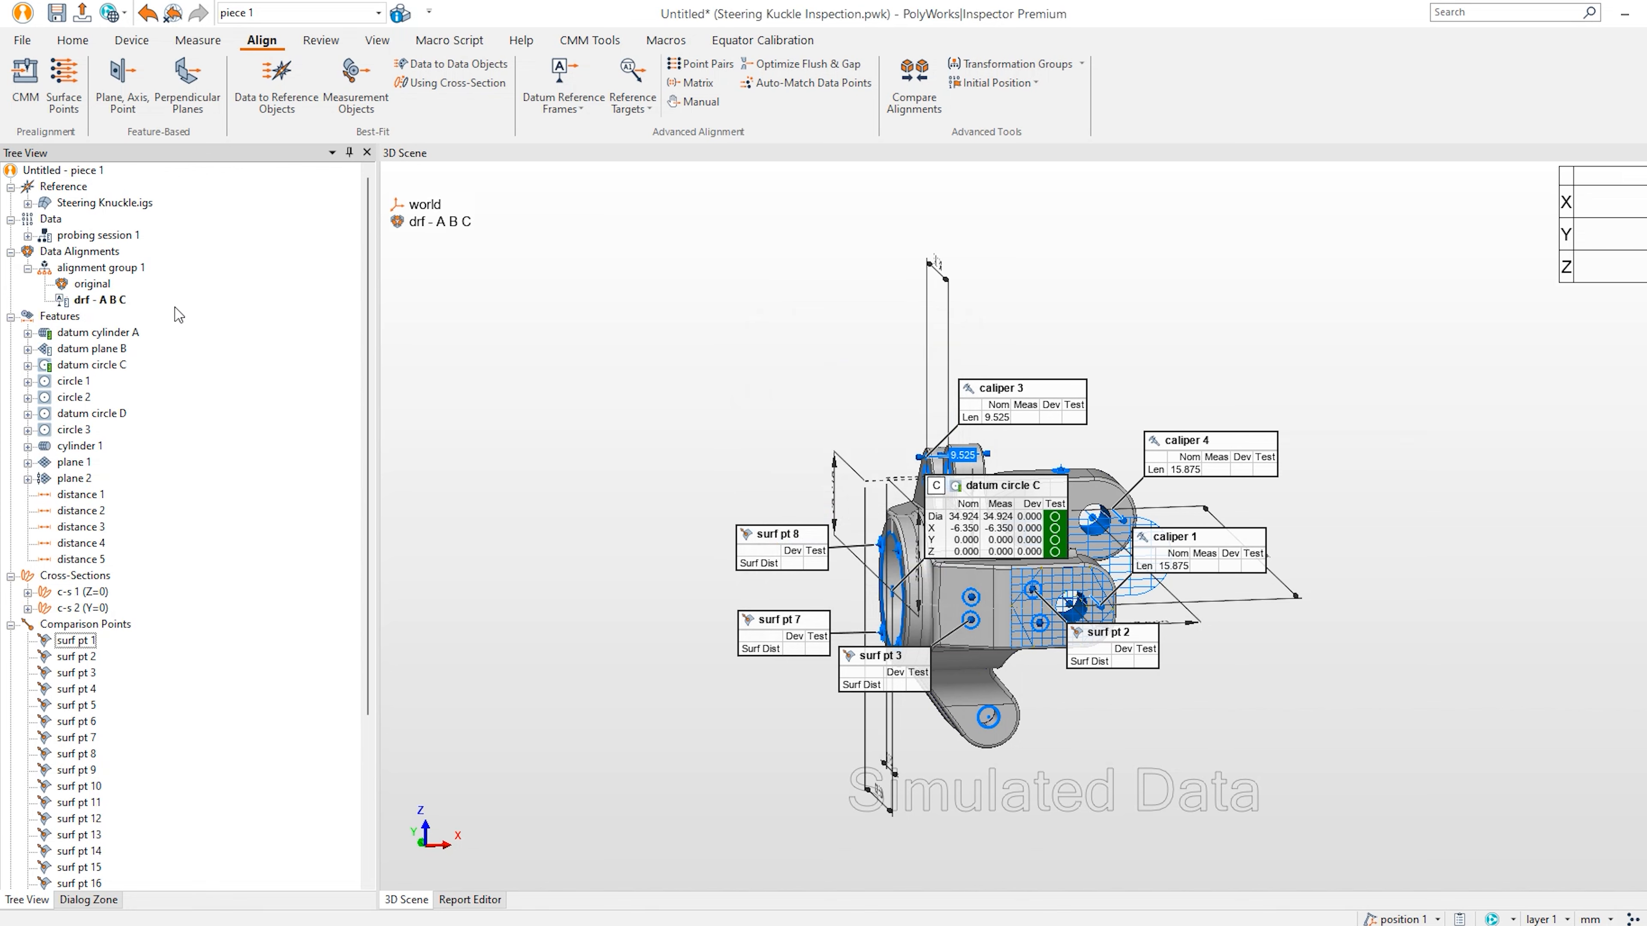
Orbit and pan the aligned knuckle into an oblique view and review the device settings.
drag(1027, 538, 943, 434)
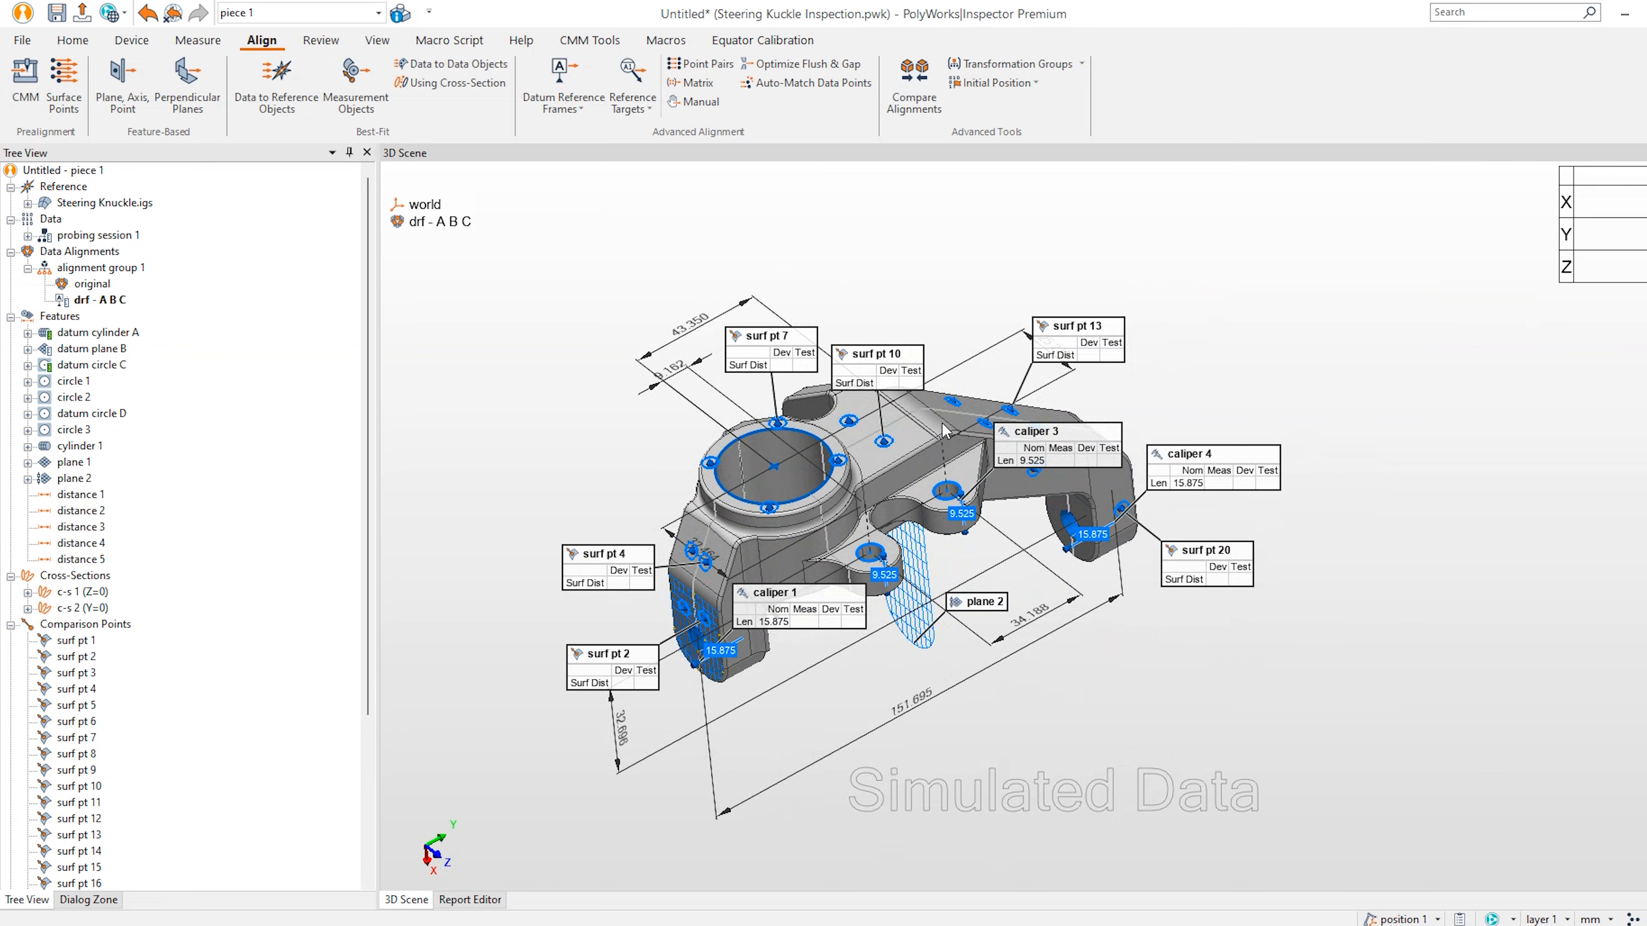
middle_drag(943, 431, 1125, 448)
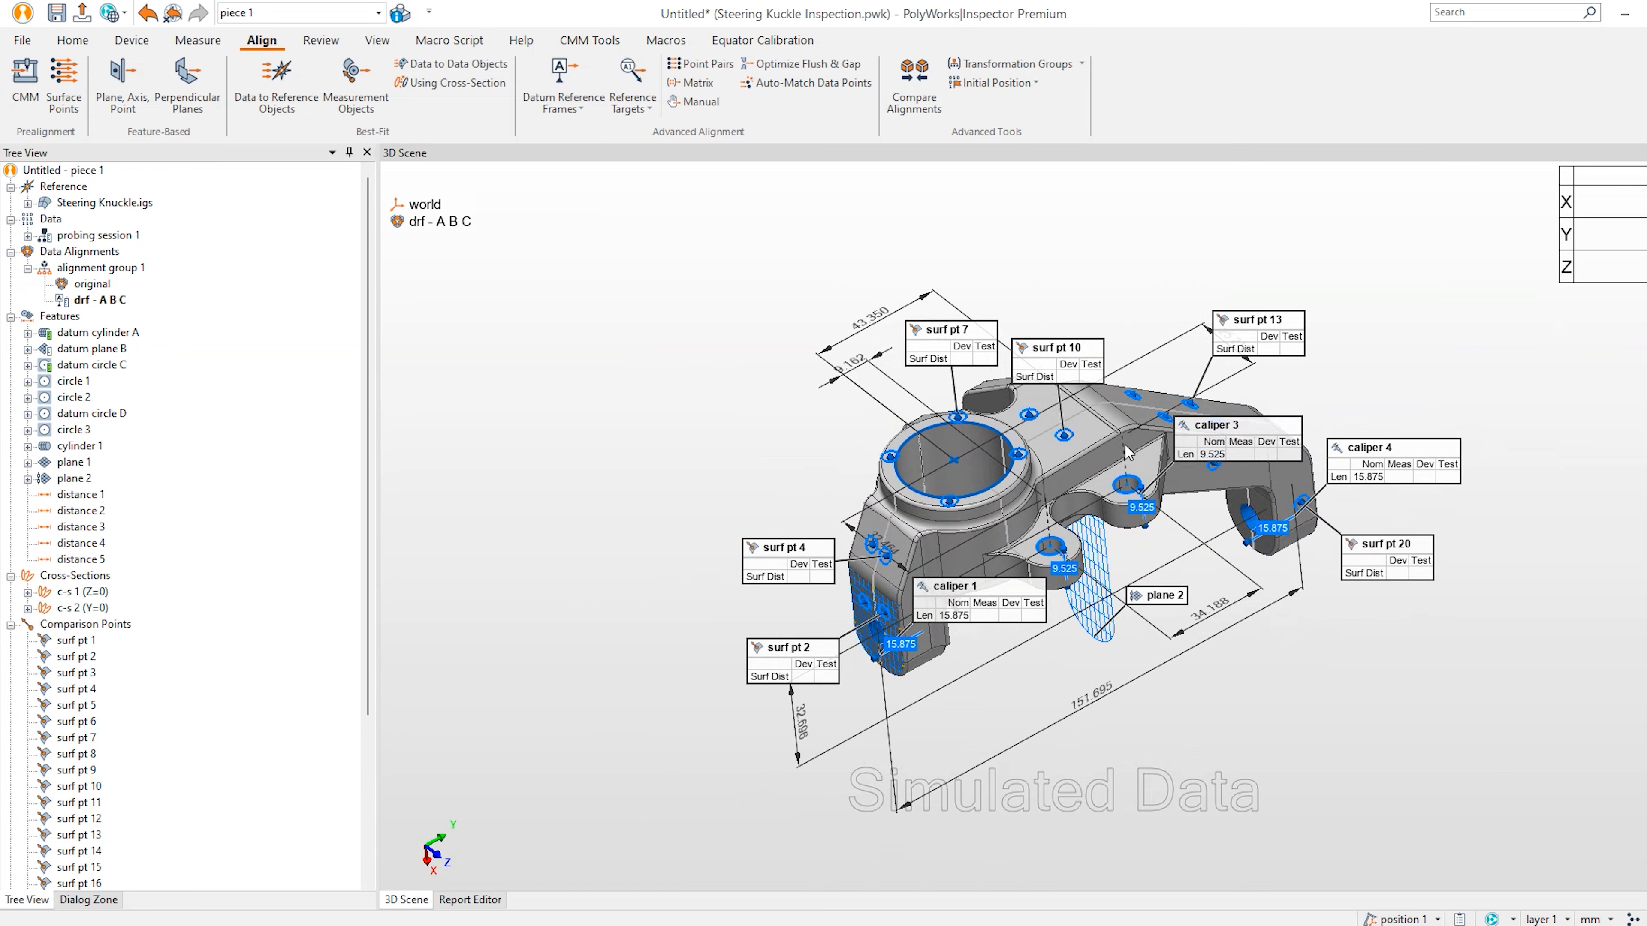
click(133, 40)
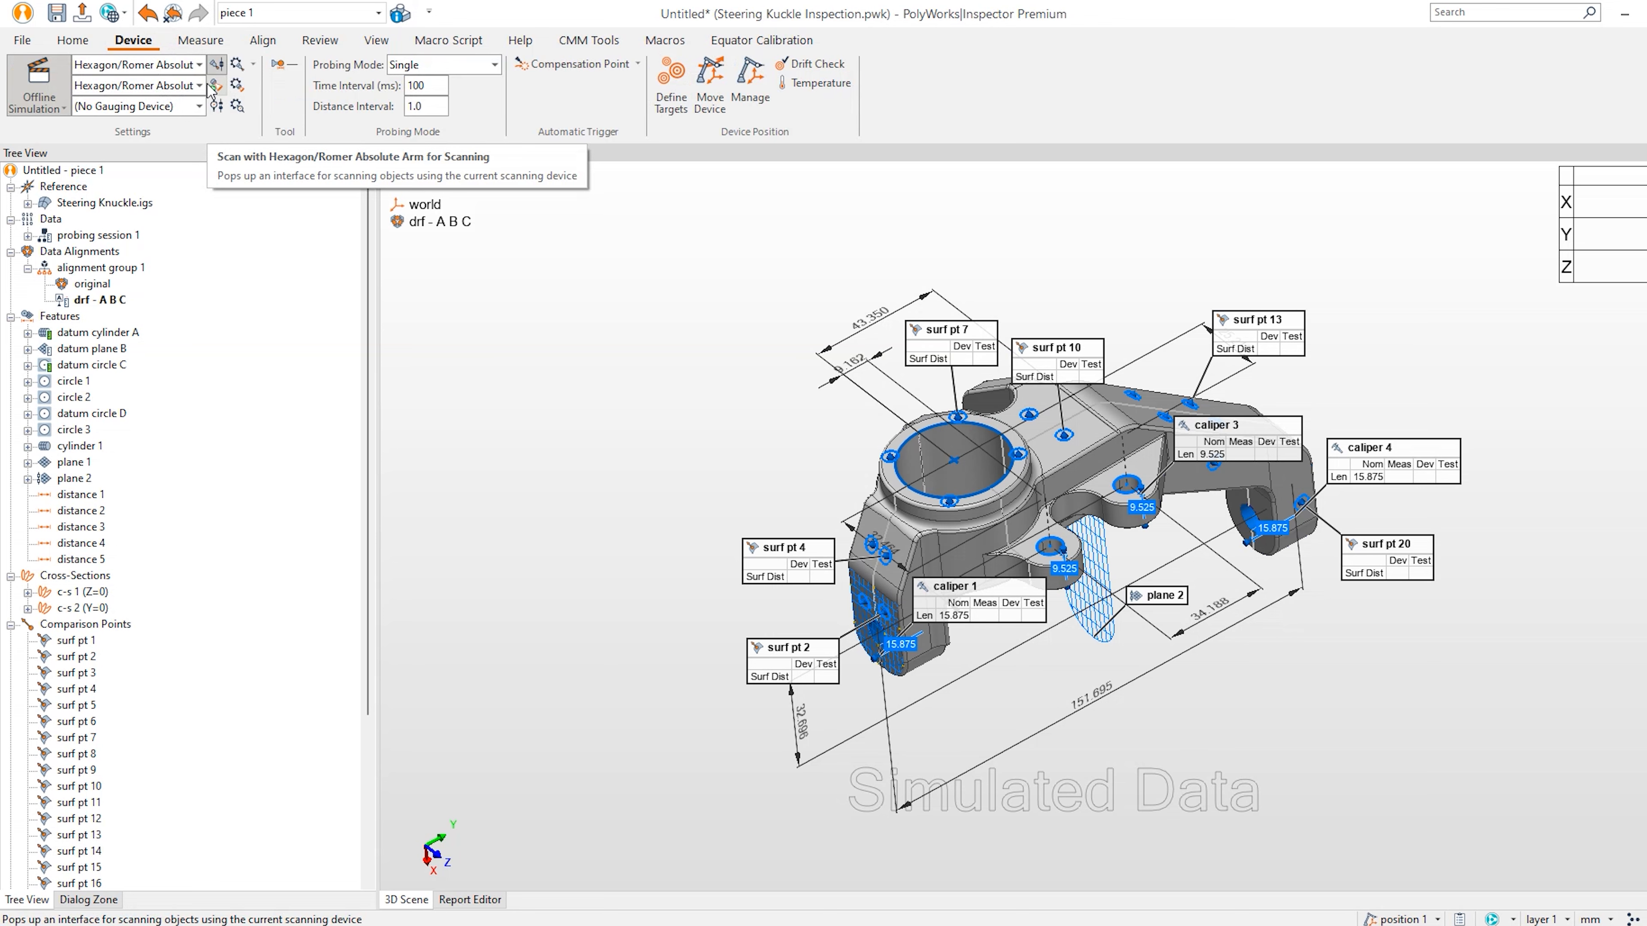
click(198, 42)
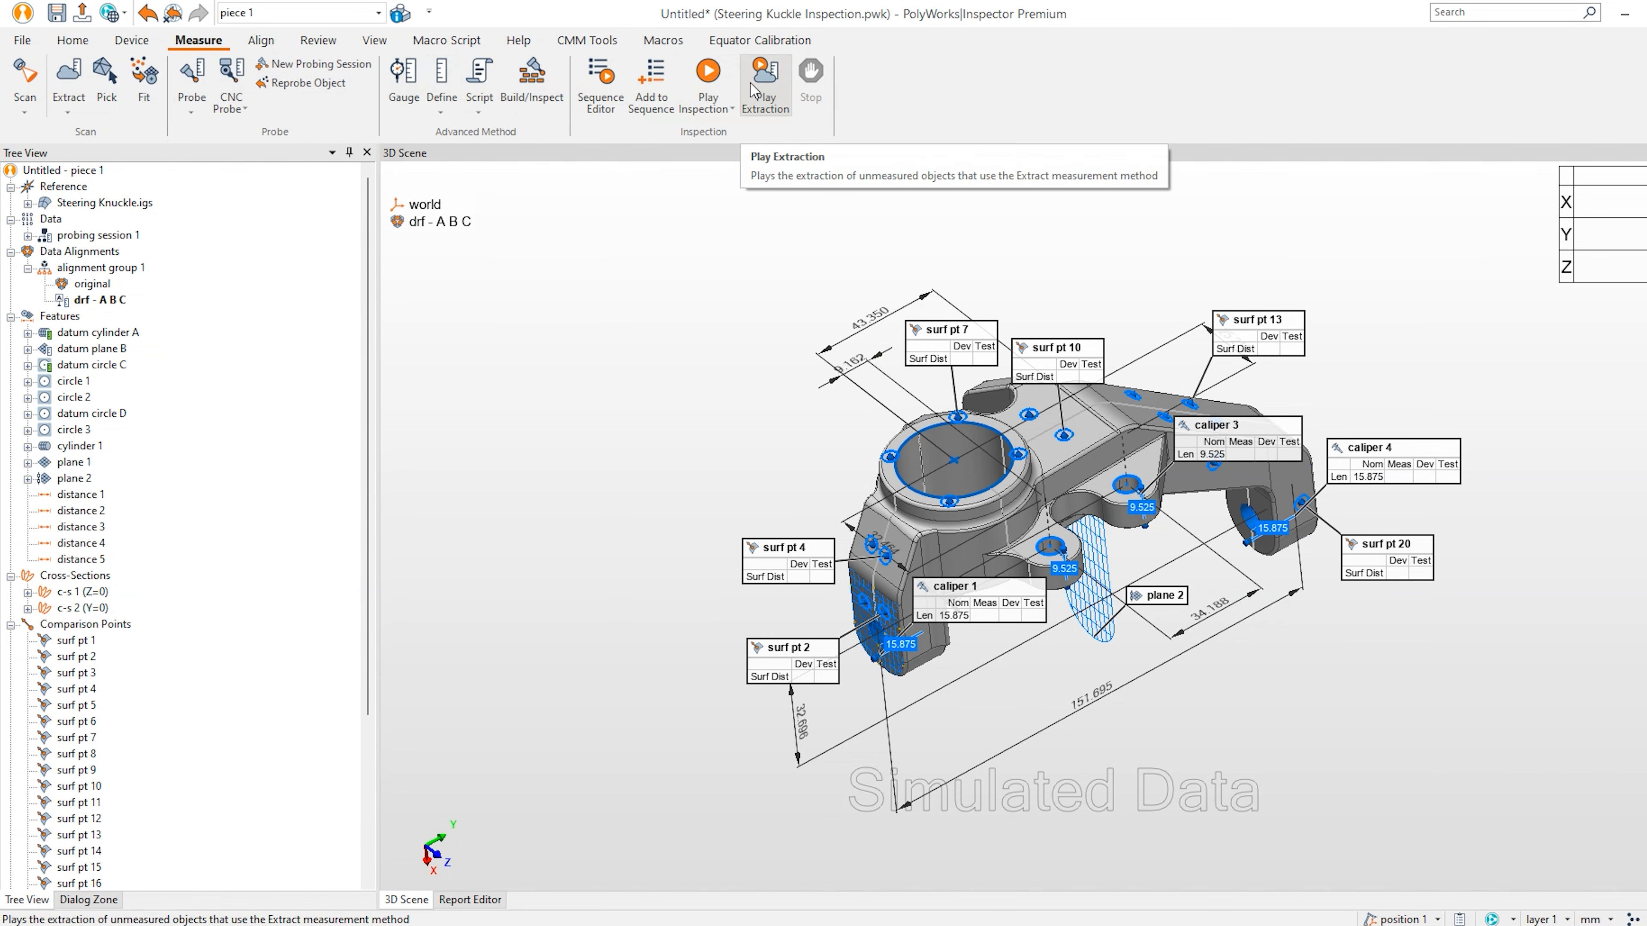
Run a Polygonal model scan of the knuckle surface, then close the Scan panel.
click(25, 84)
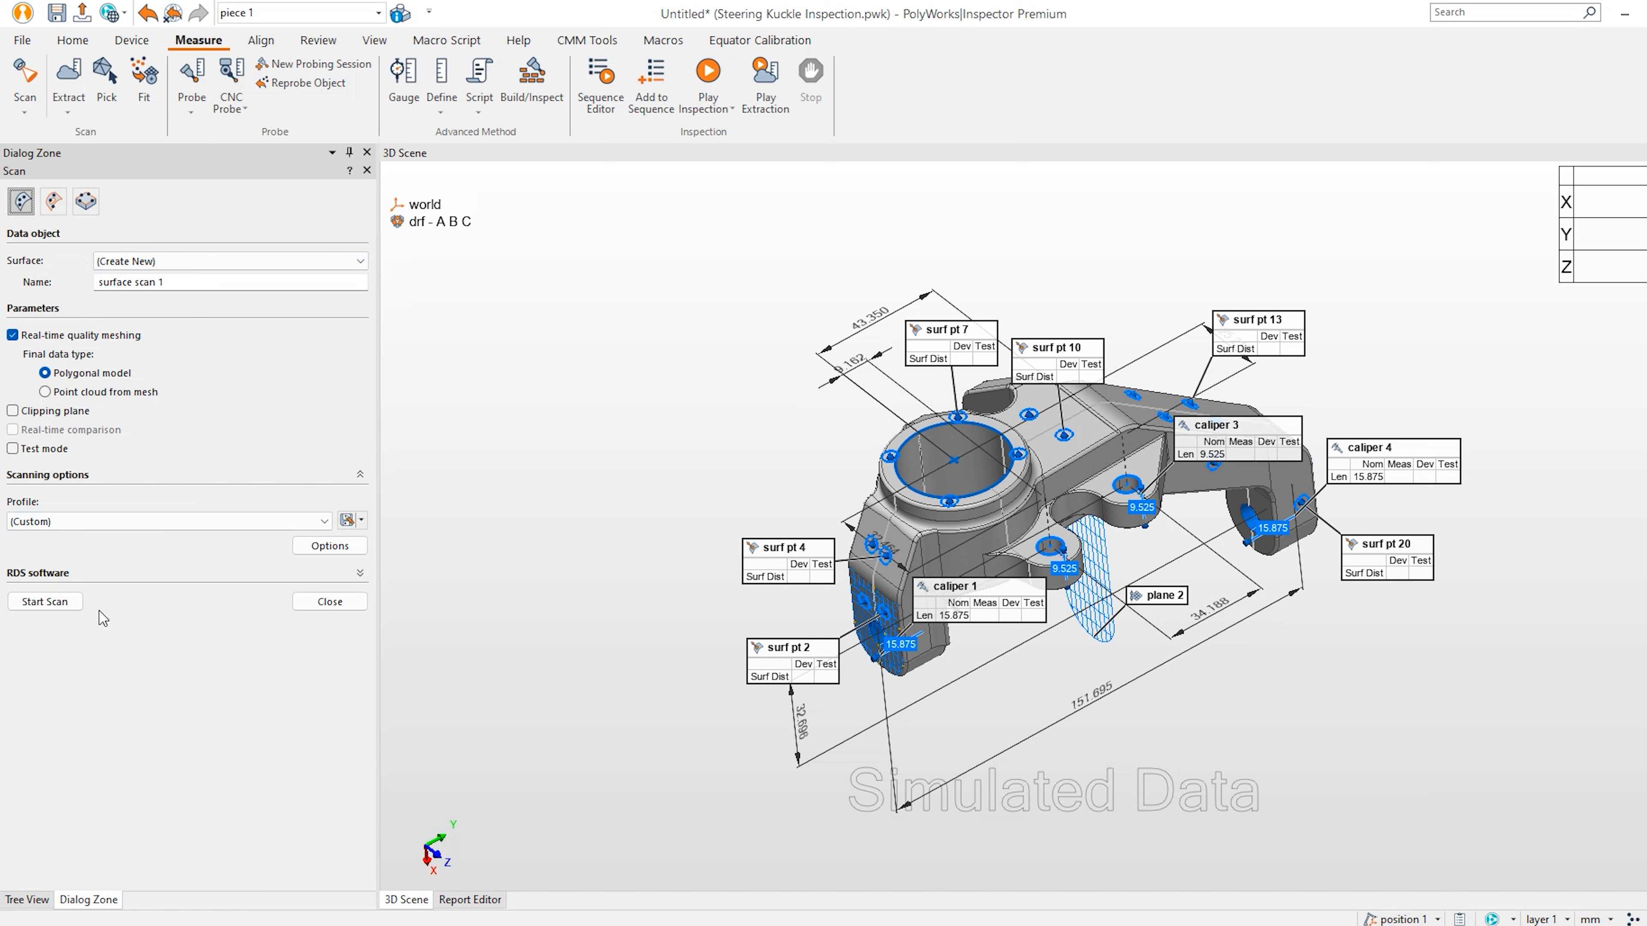
click(144, 573)
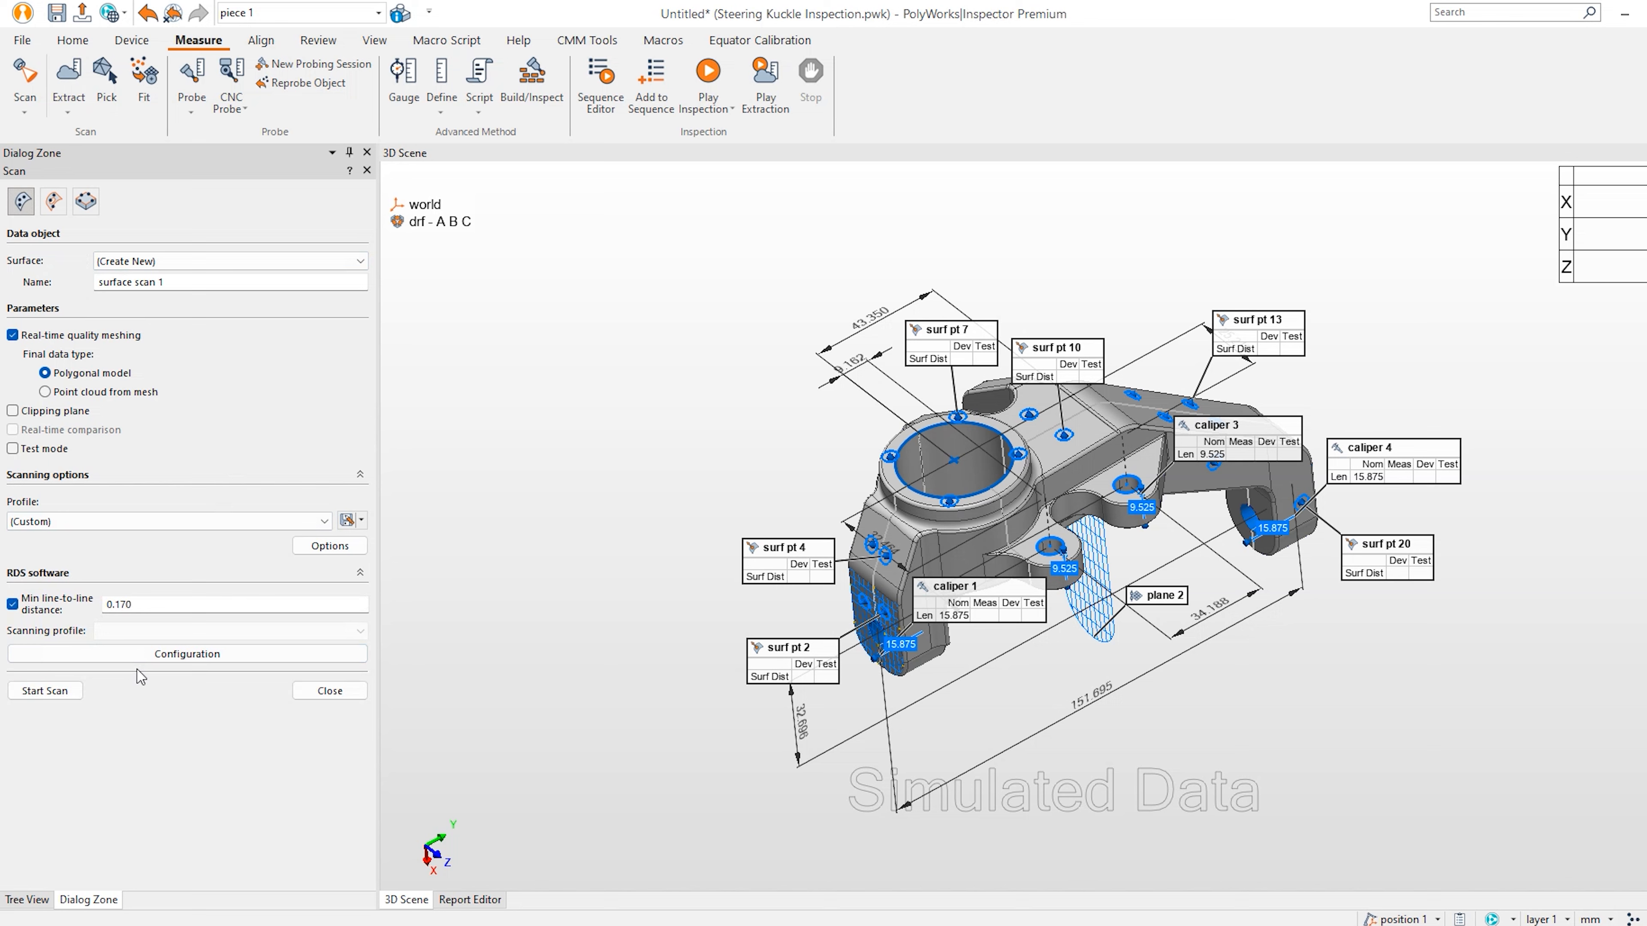
click(166, 575)
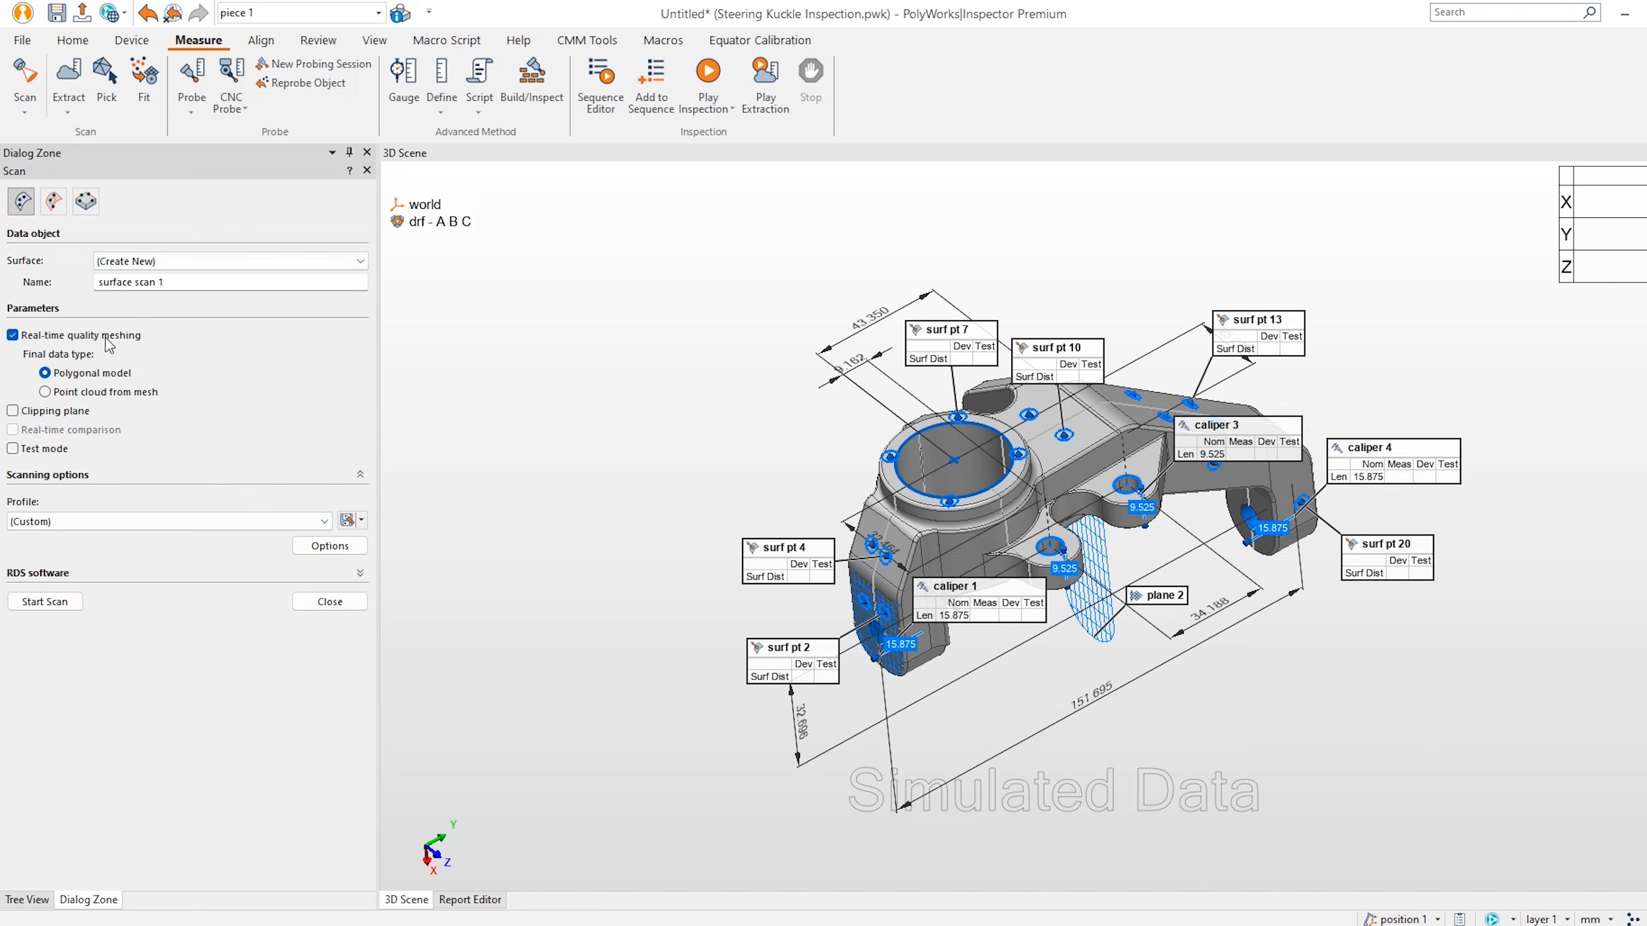
click(53, 601)
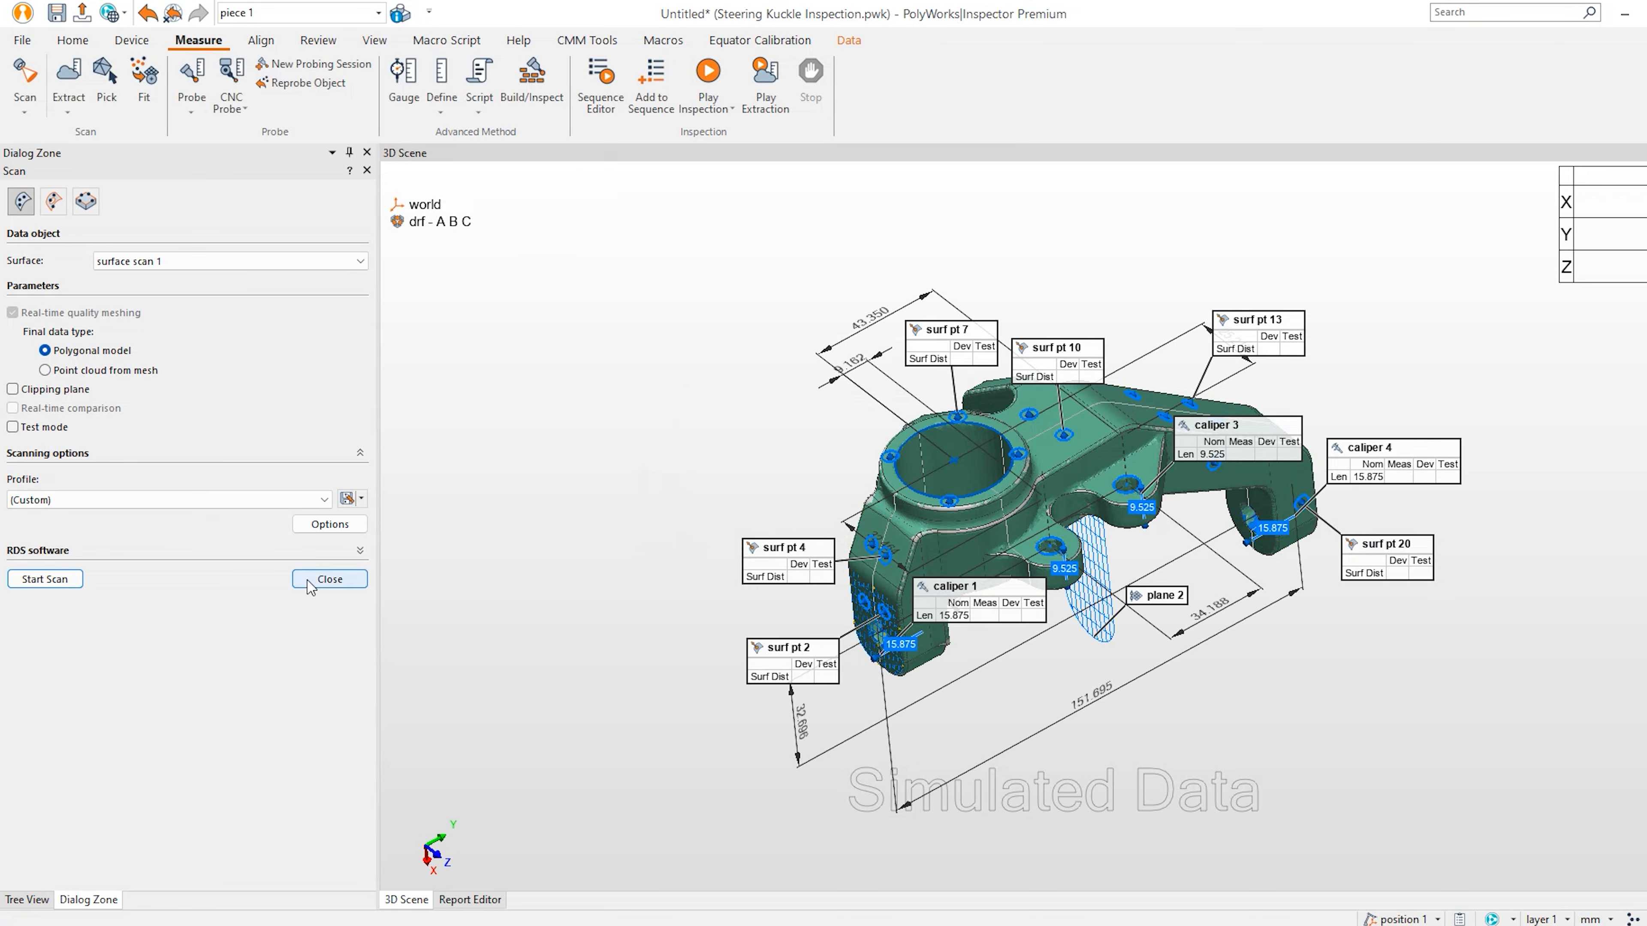
click(329, 578)
mouse_move(982, 564)
mouse_down()
mouse_move(1026, 553)
mouse_move(974, 549)
mouse_up()
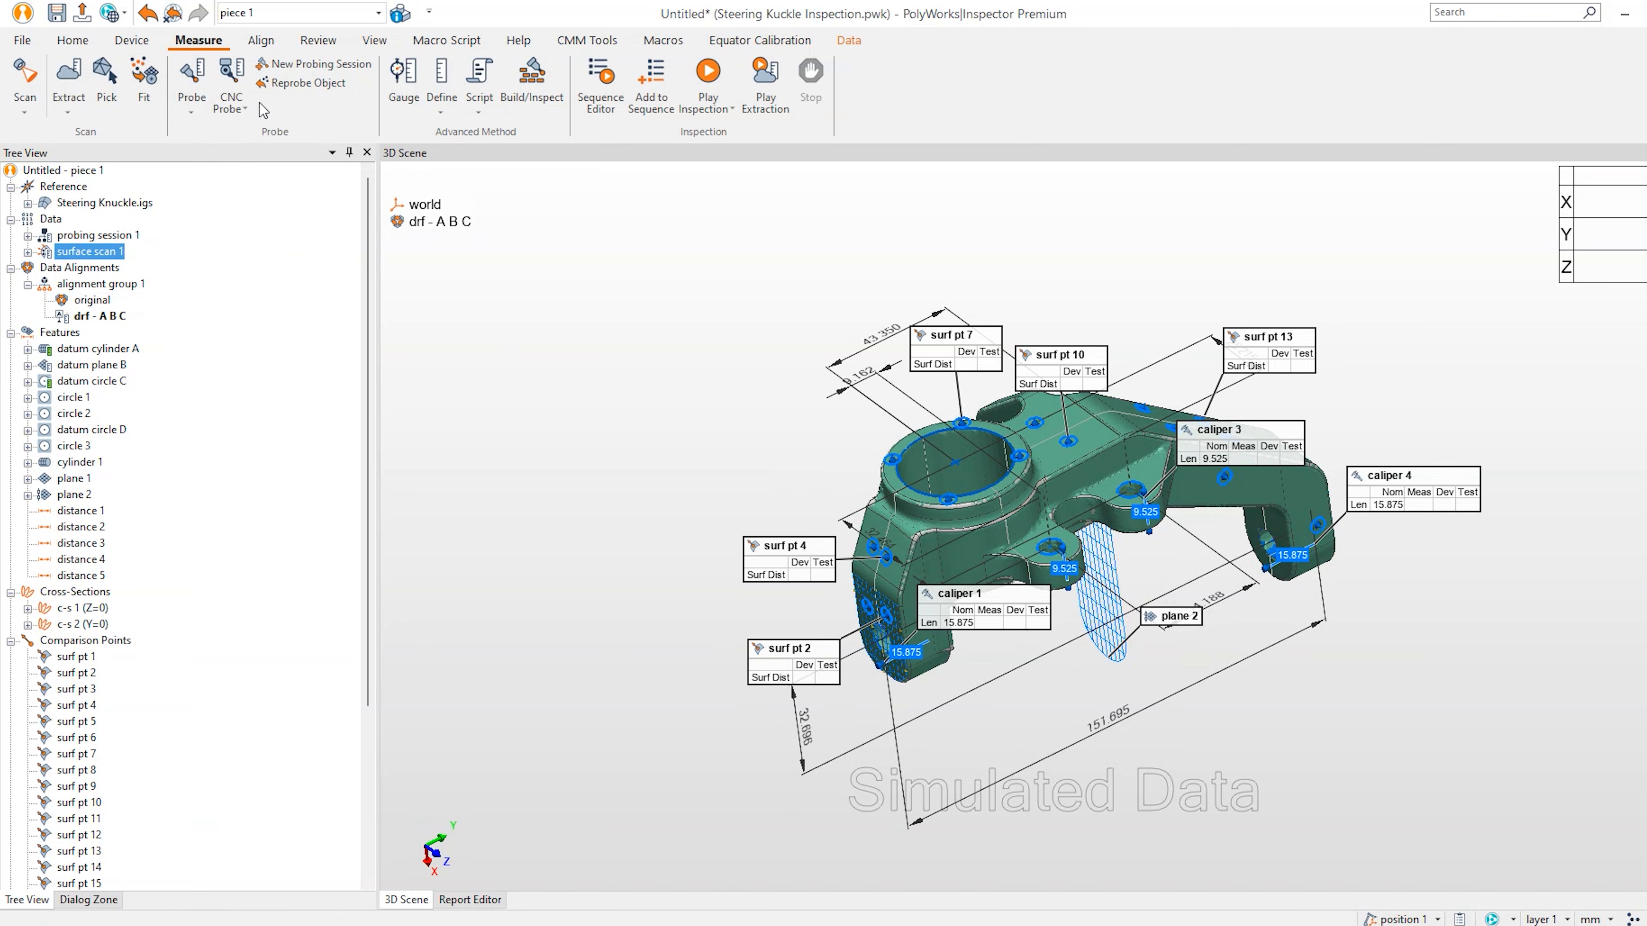
Measure surface scan 1 deviations against the CAD surfaces with max distance 4.000.
click(80, 40)
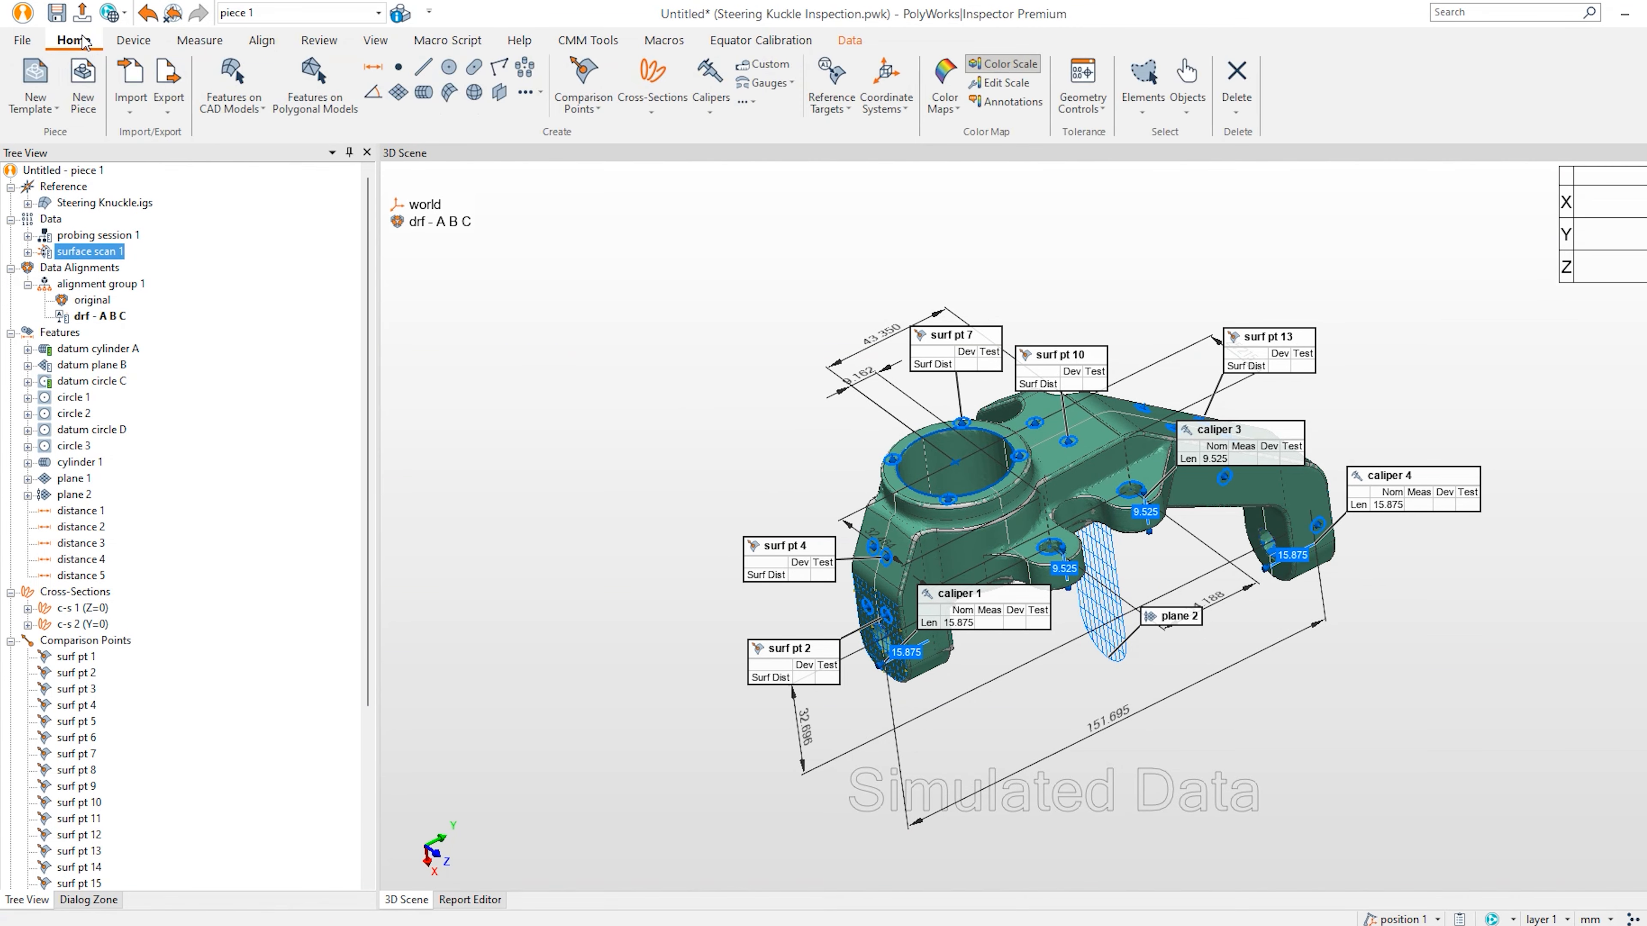
click(945, 76)
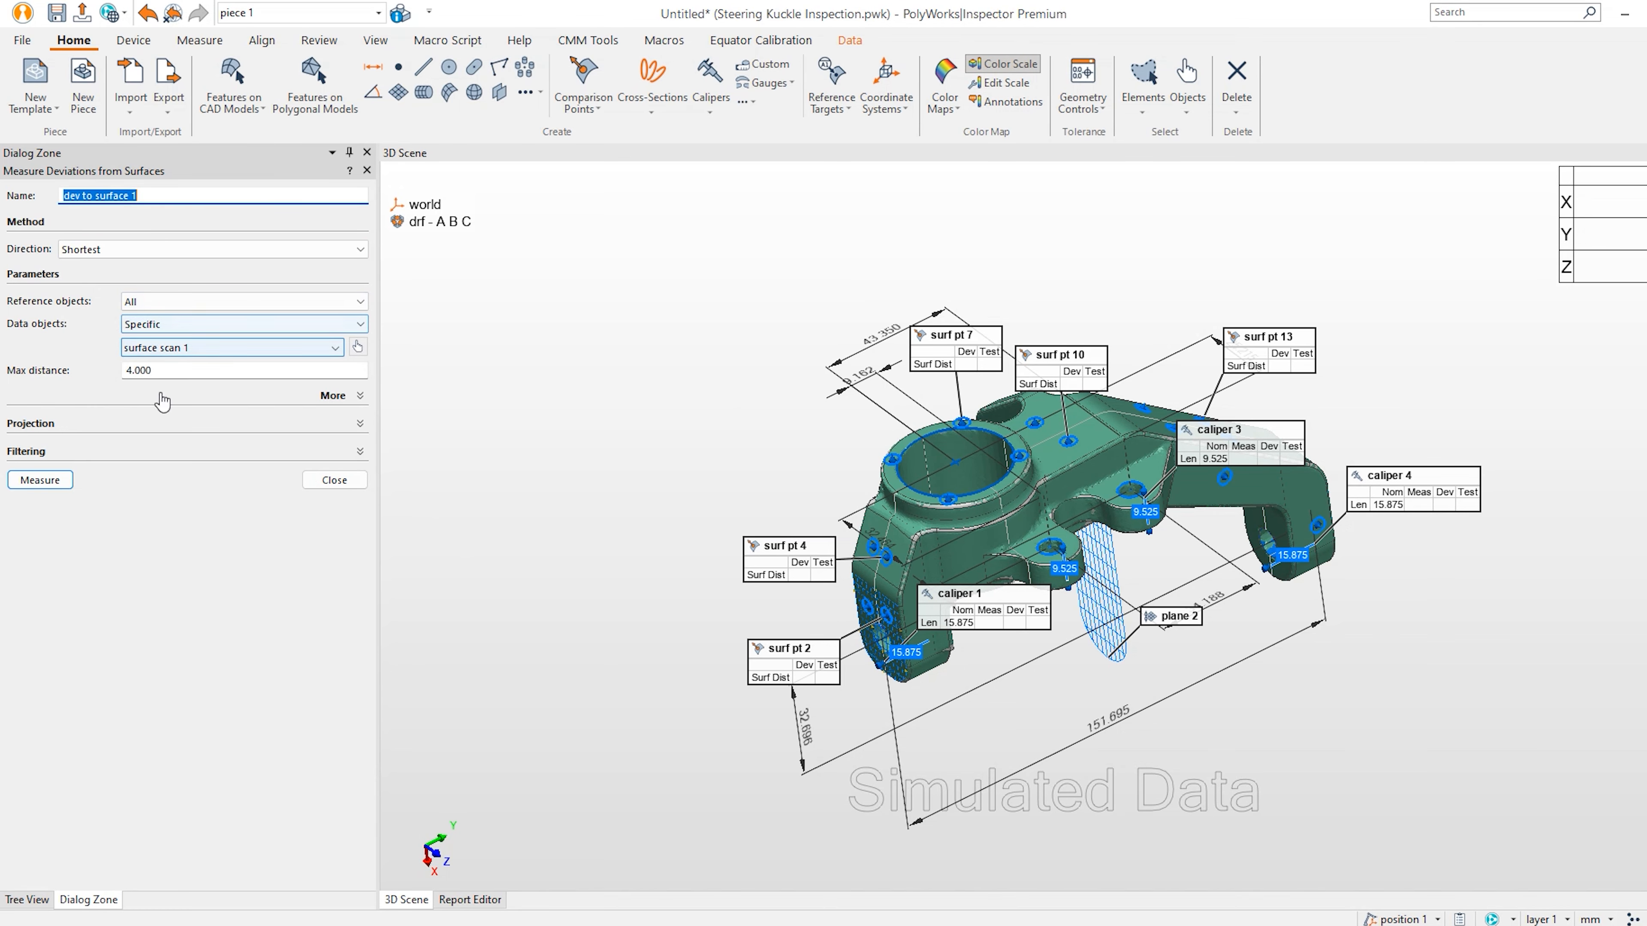
click(40, 480)
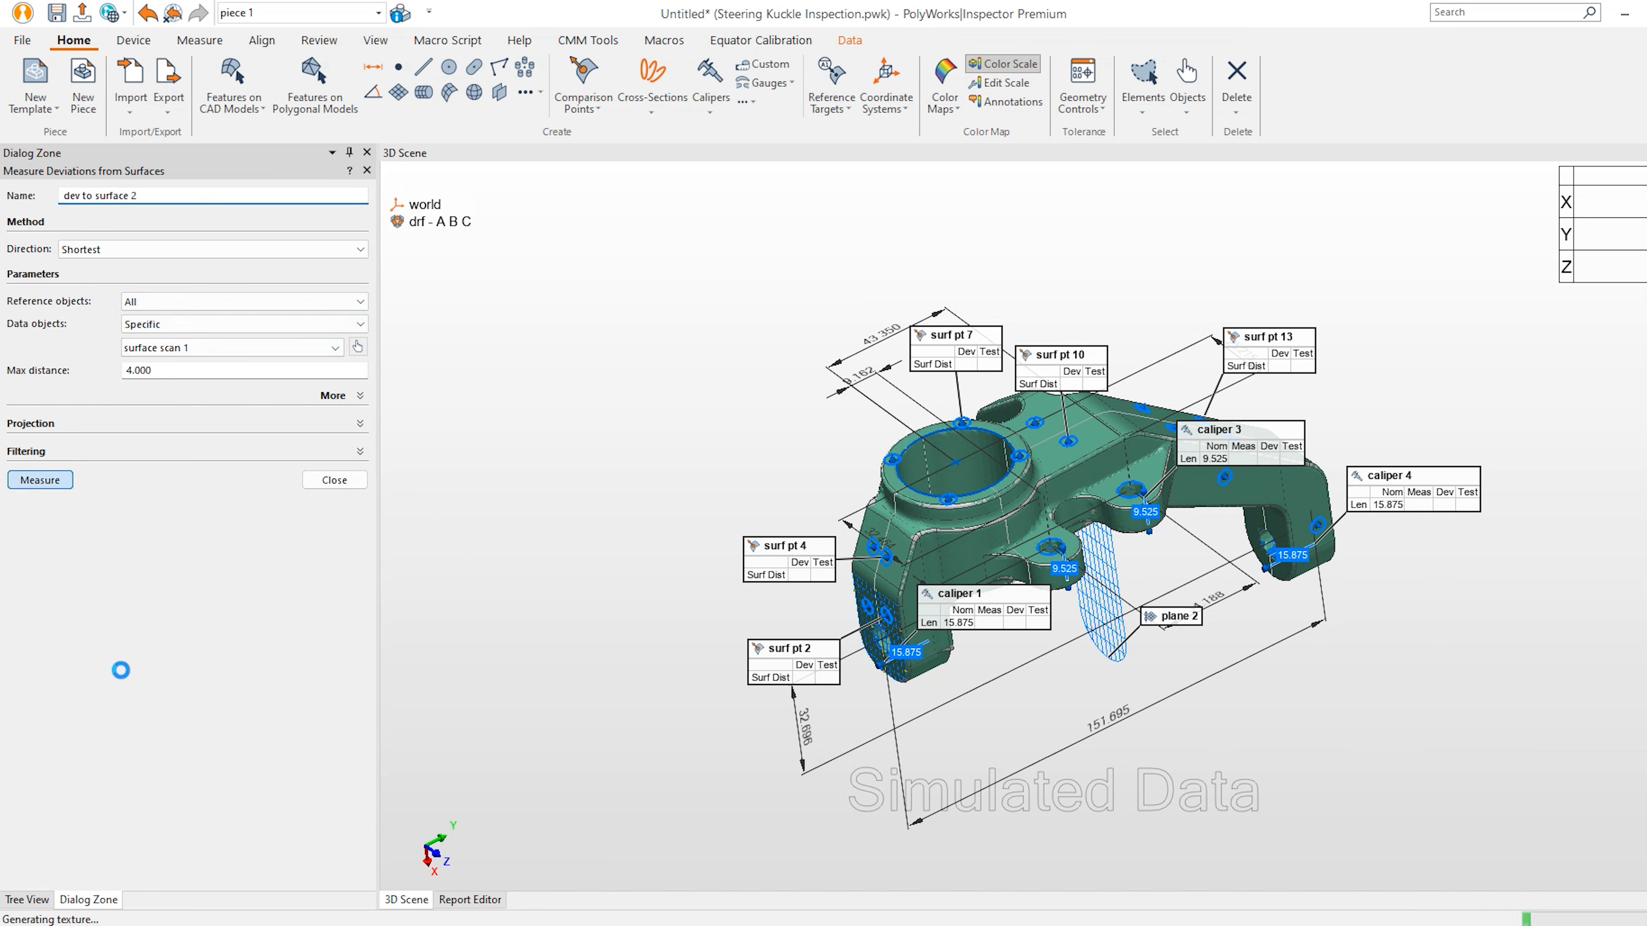
click(344, 479)
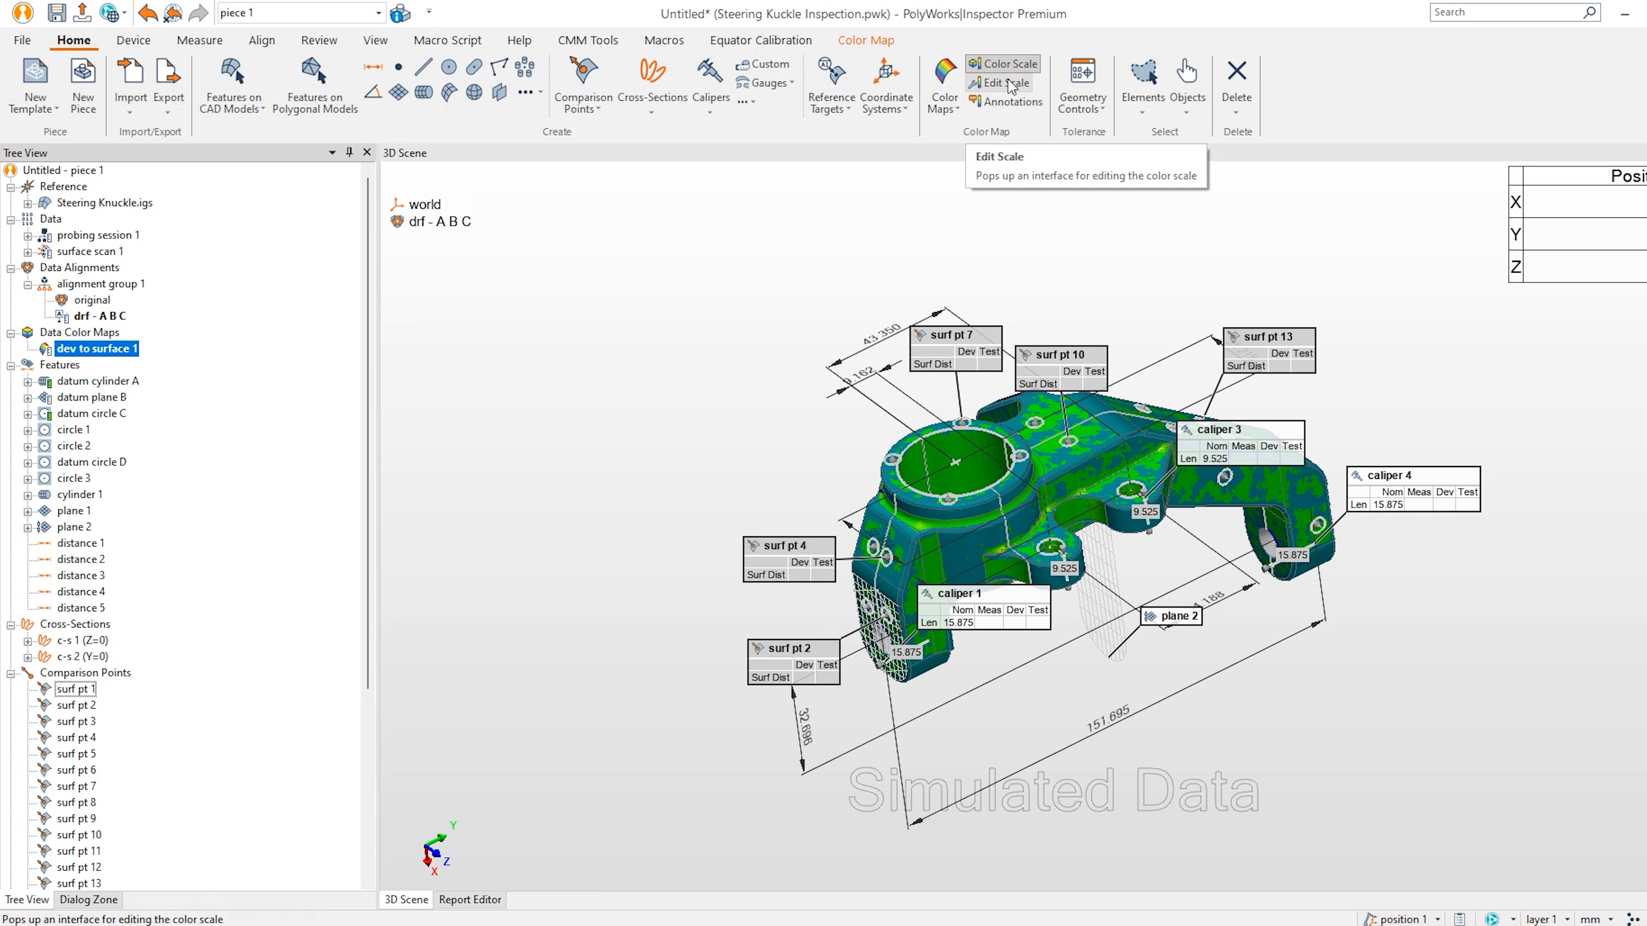
click(1009, 65)
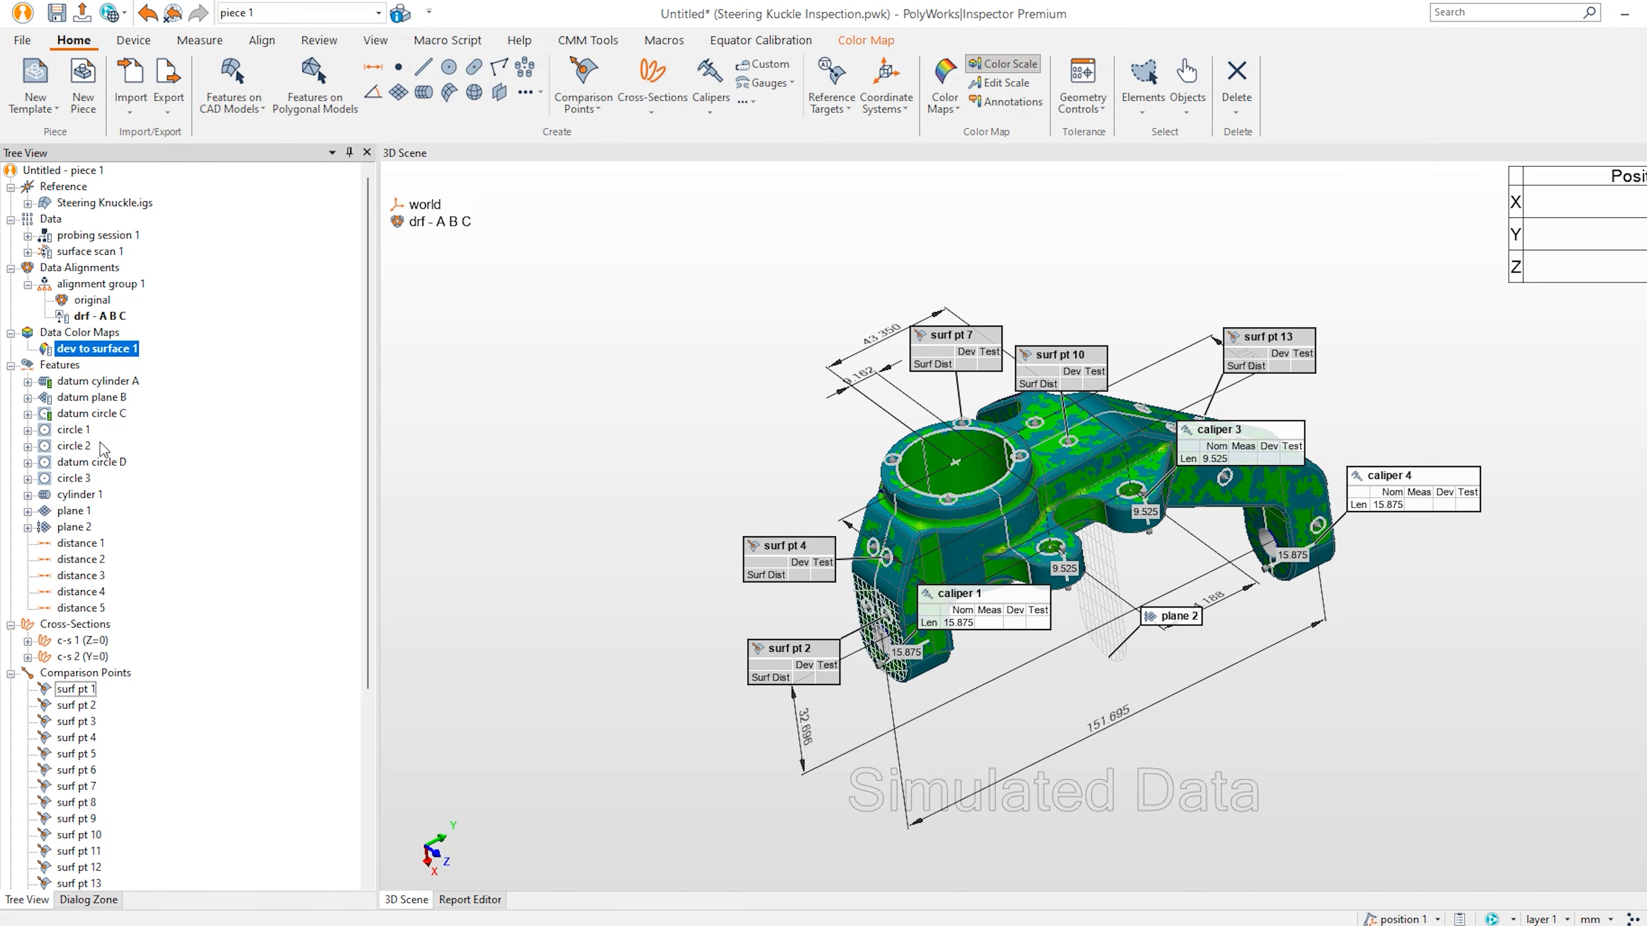
click(81, 432)
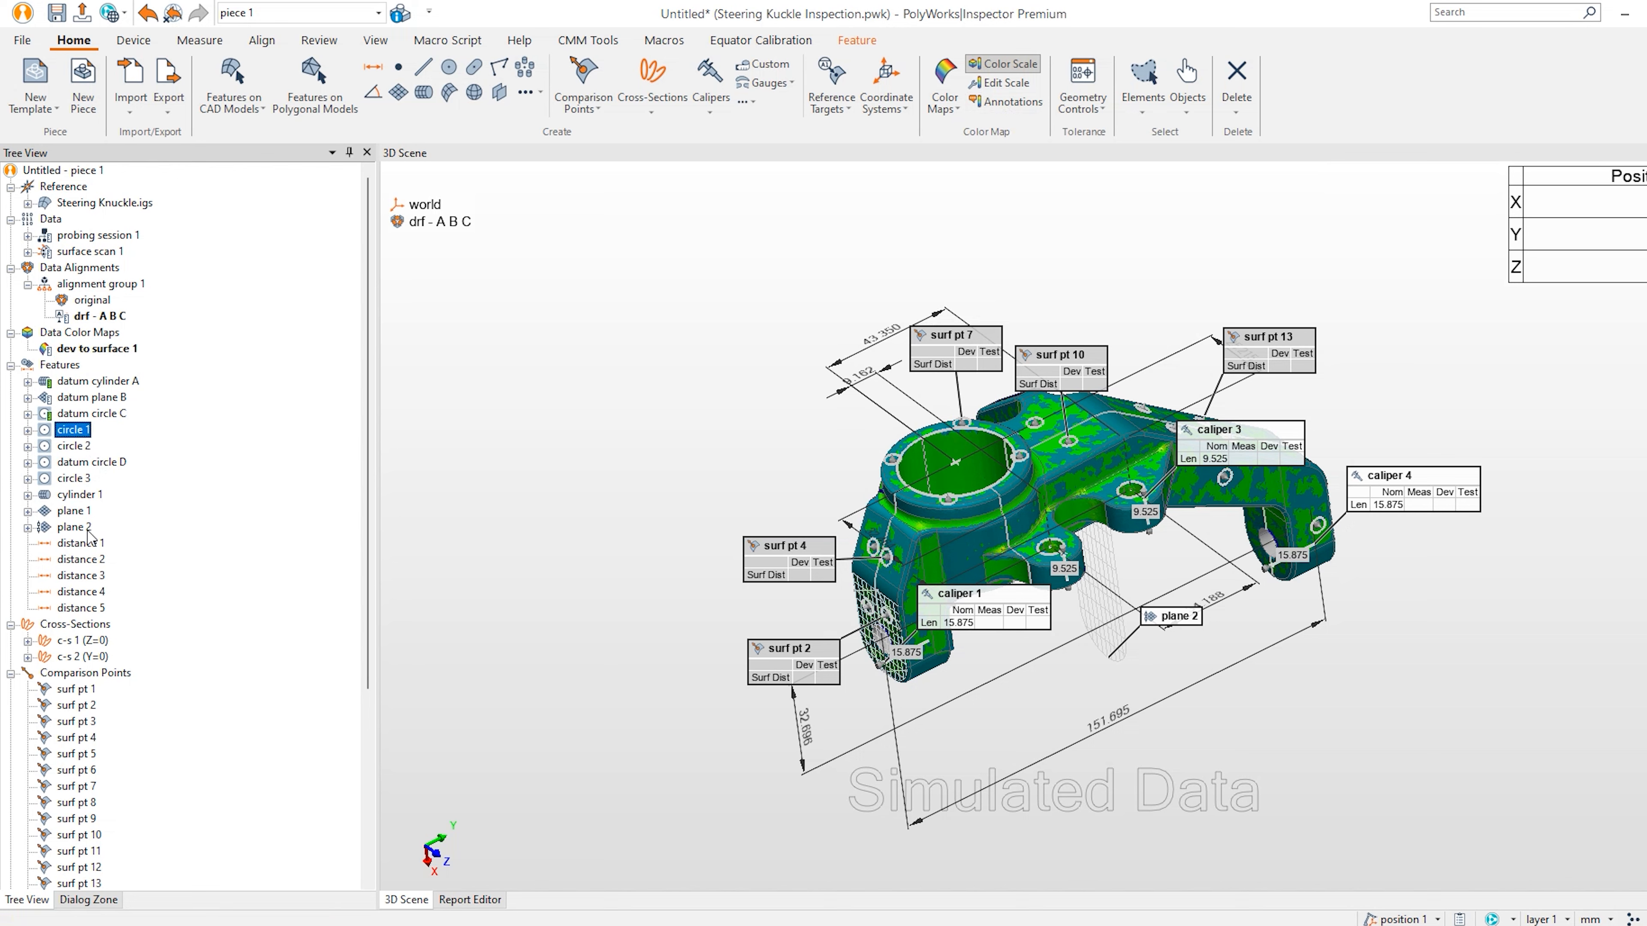
Extract measured components for the selected features, circle 1 through plane 1.
shift+click(73, 513)
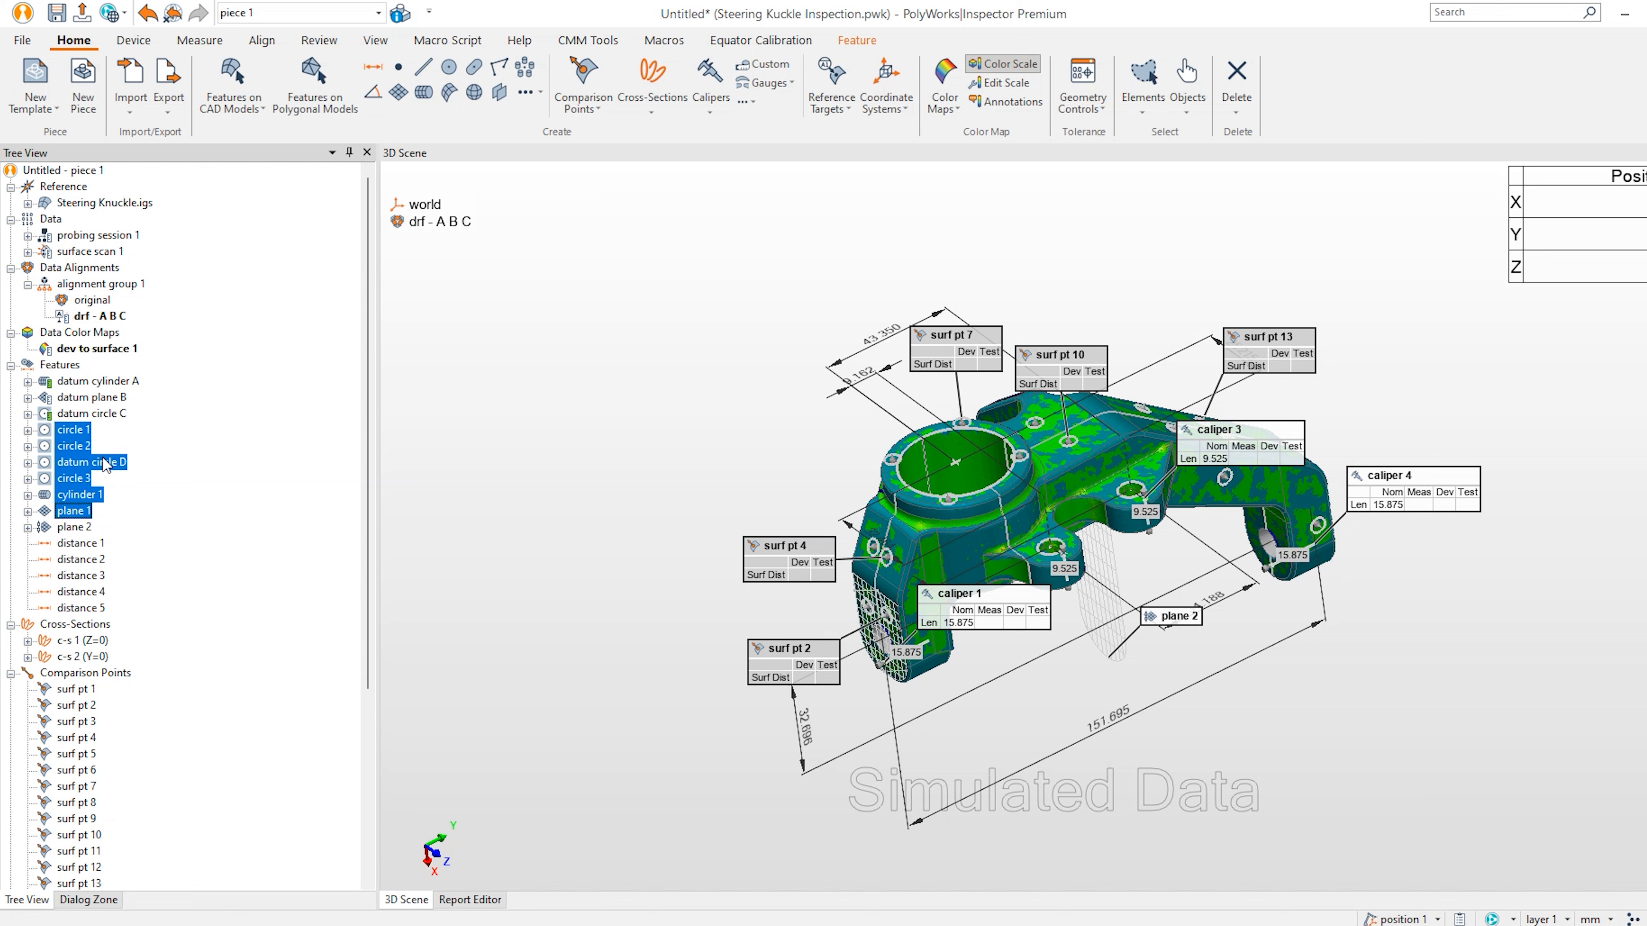
right_click(79, 450)
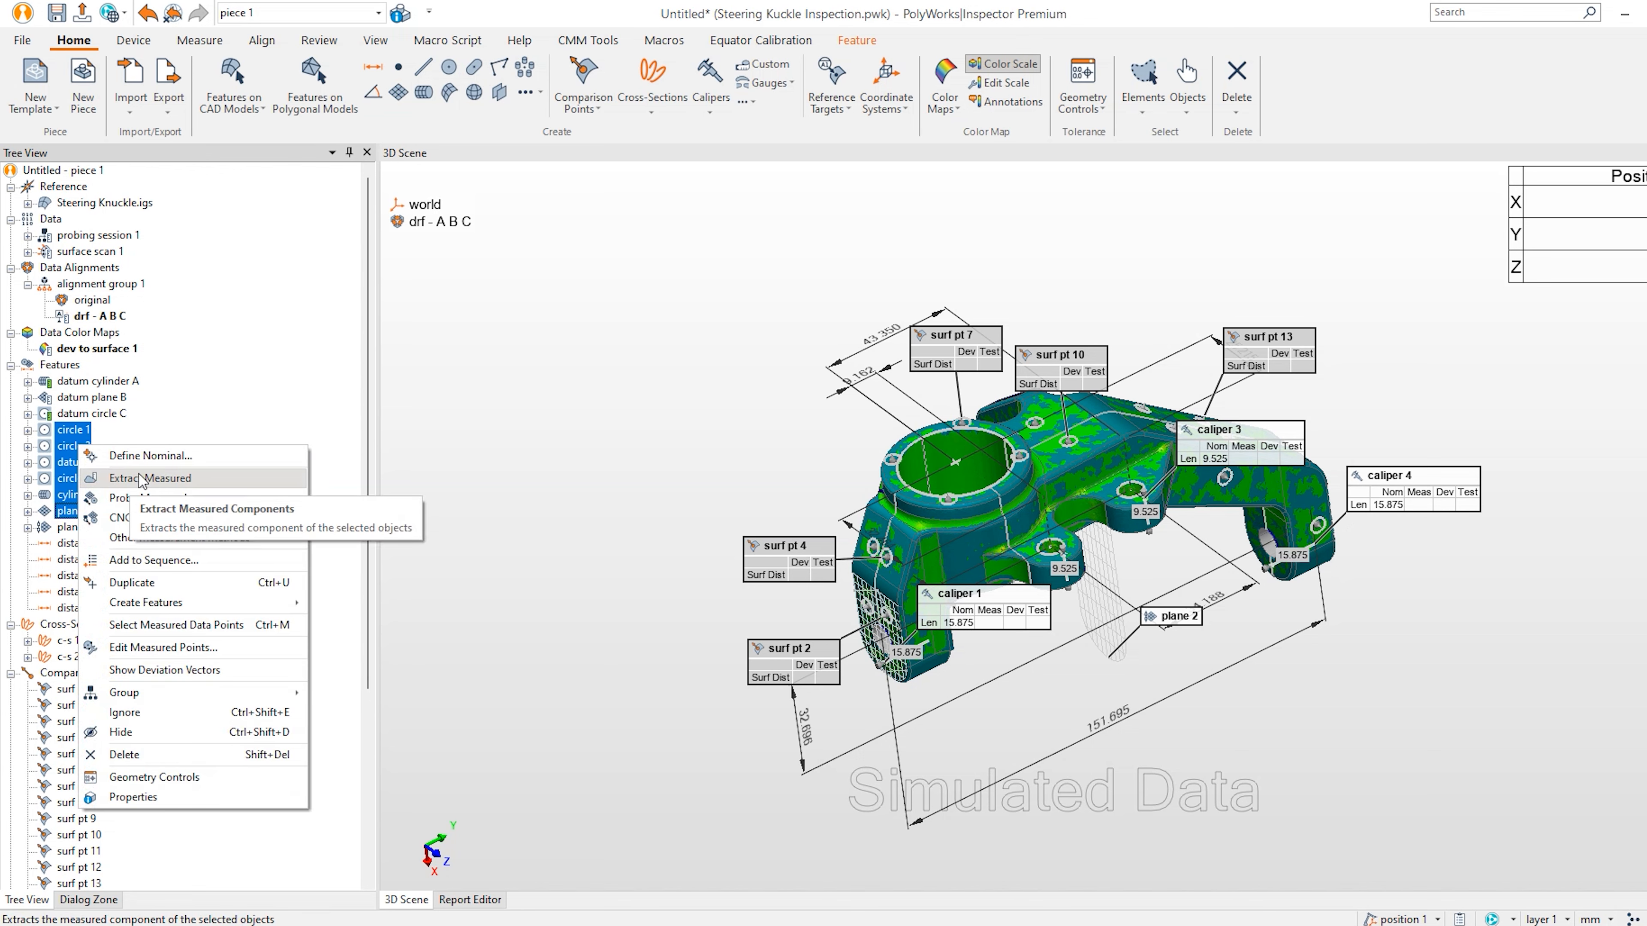
click(199, 39)
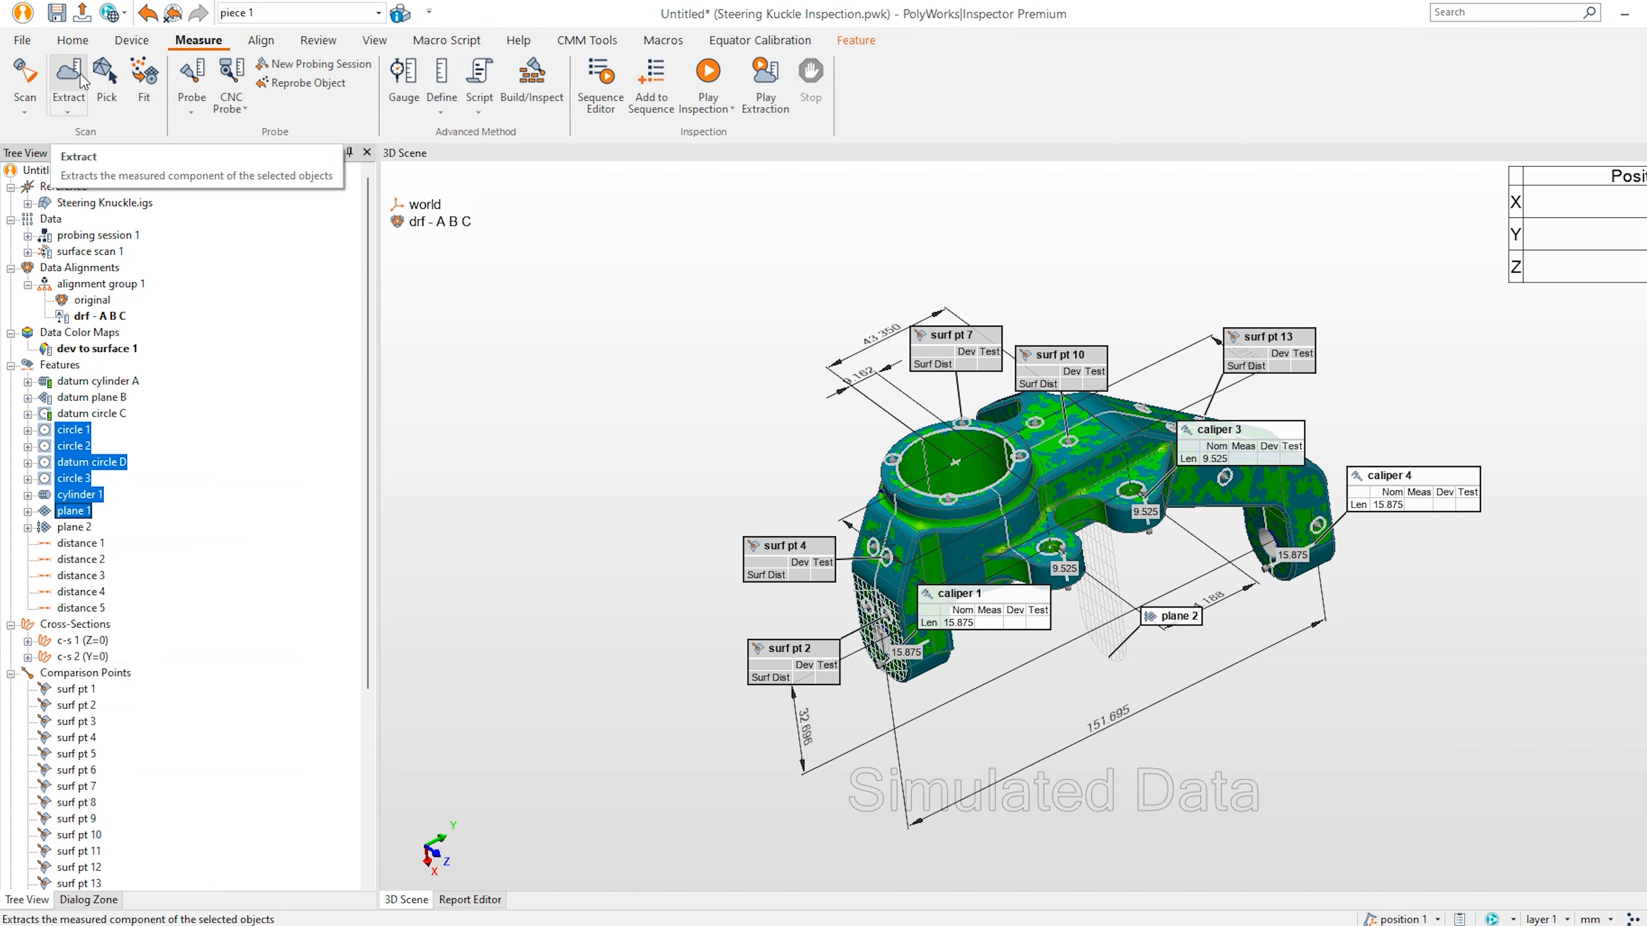
right_click(78, 467)
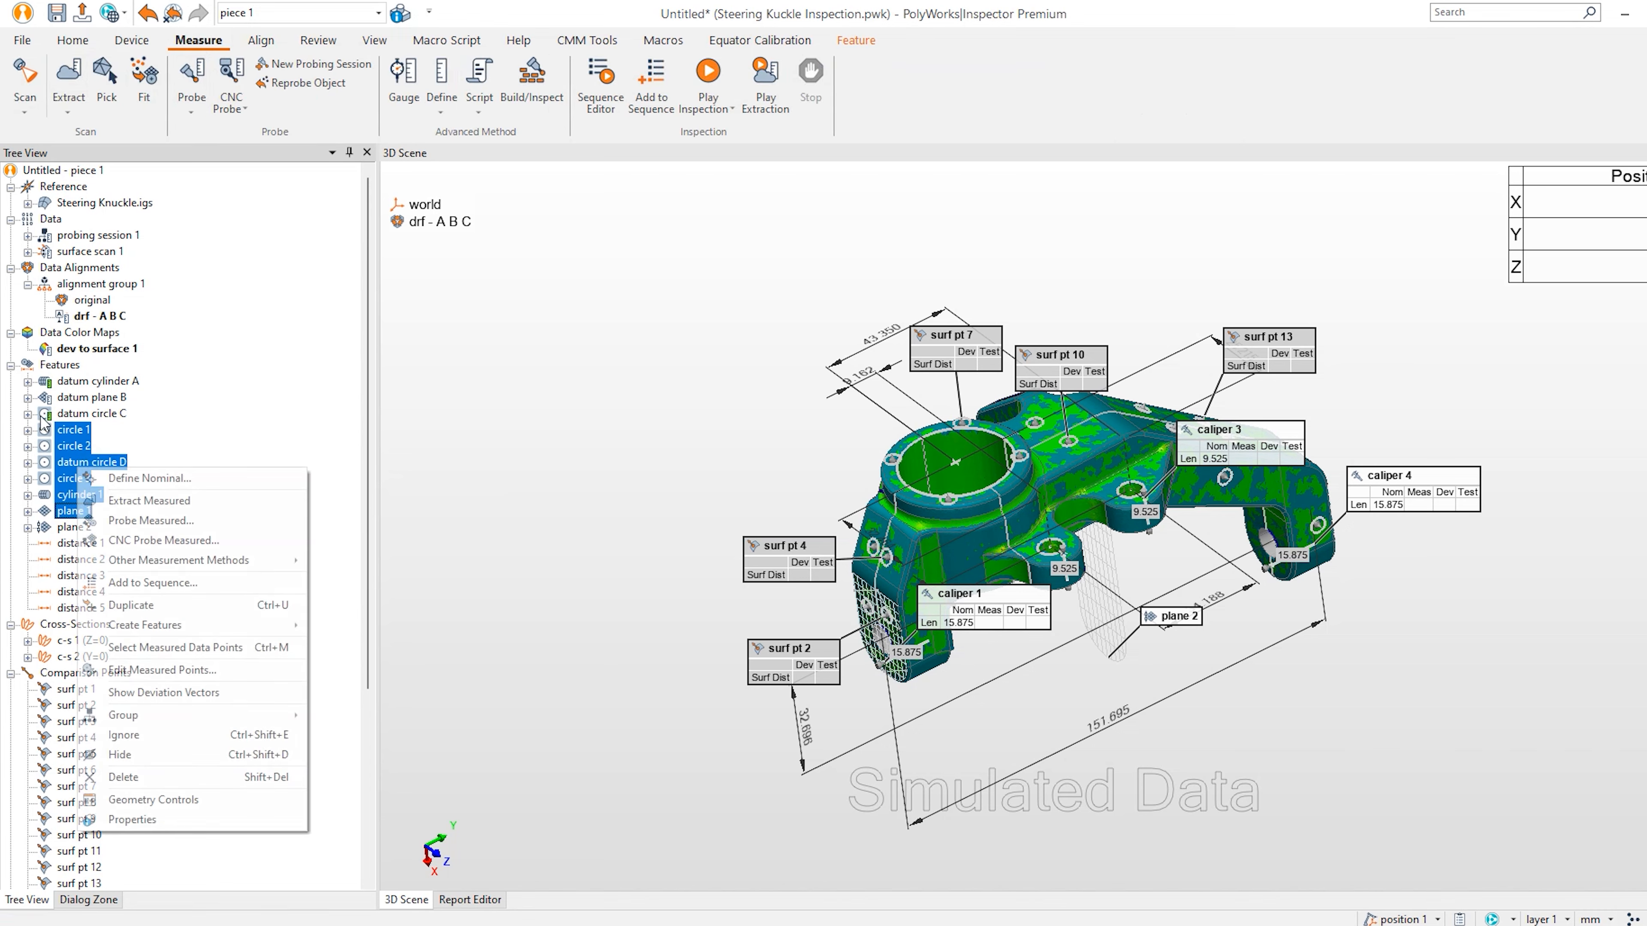
click(161, 502)
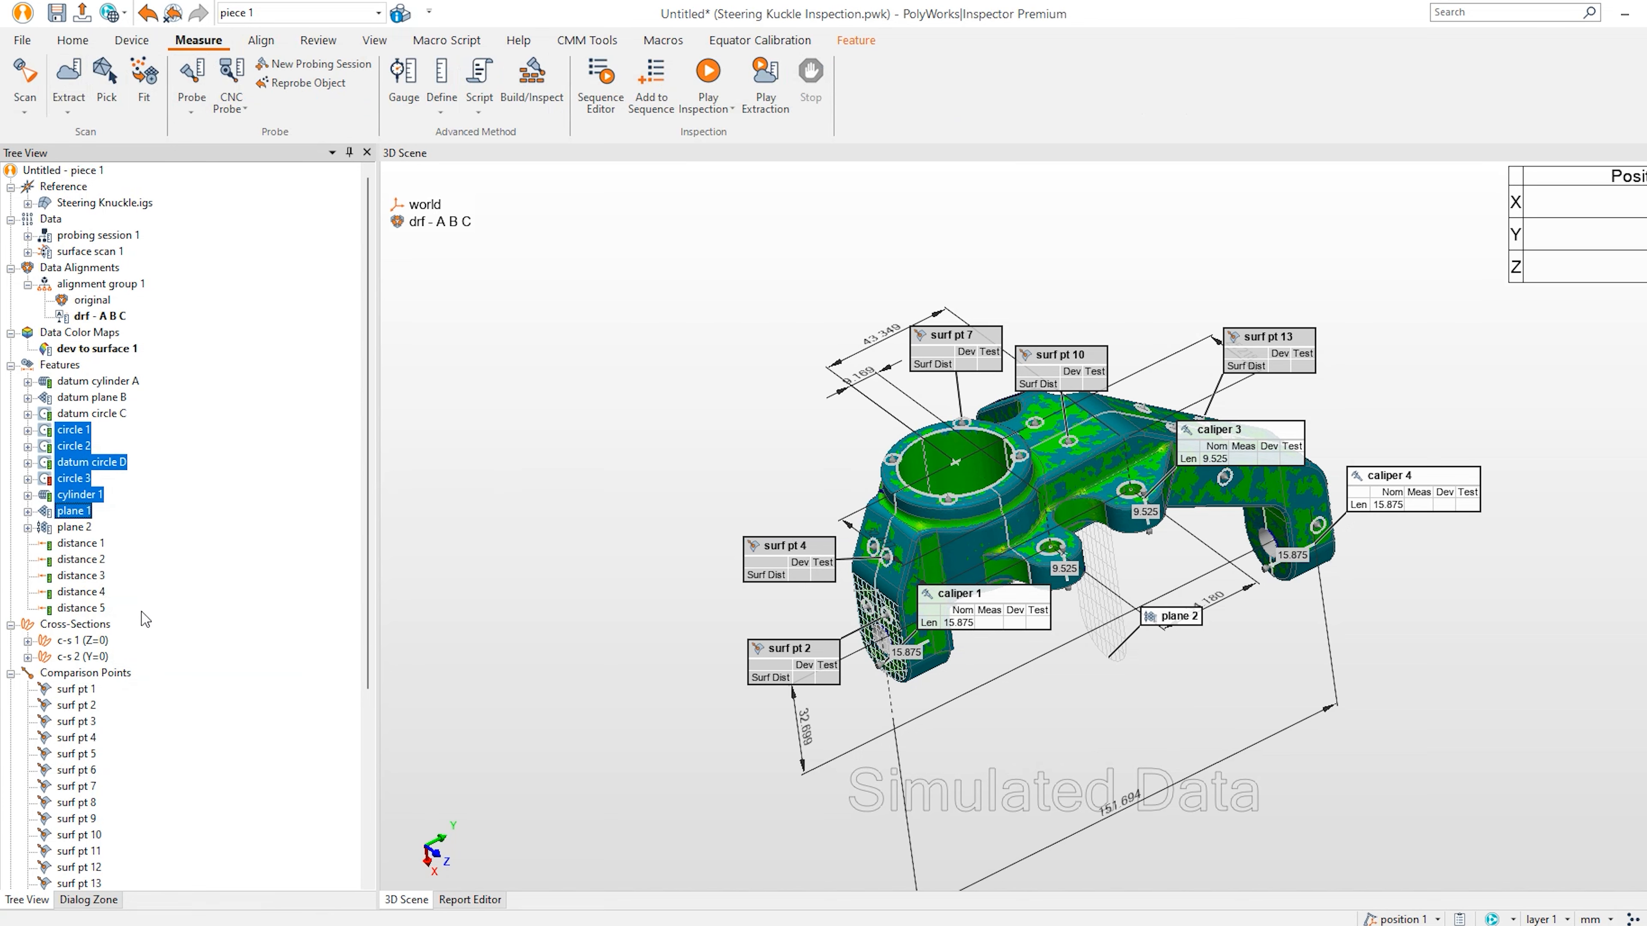
Extract all measured values for cross-sections, comparison points and calipers.
right_click(94, 626)
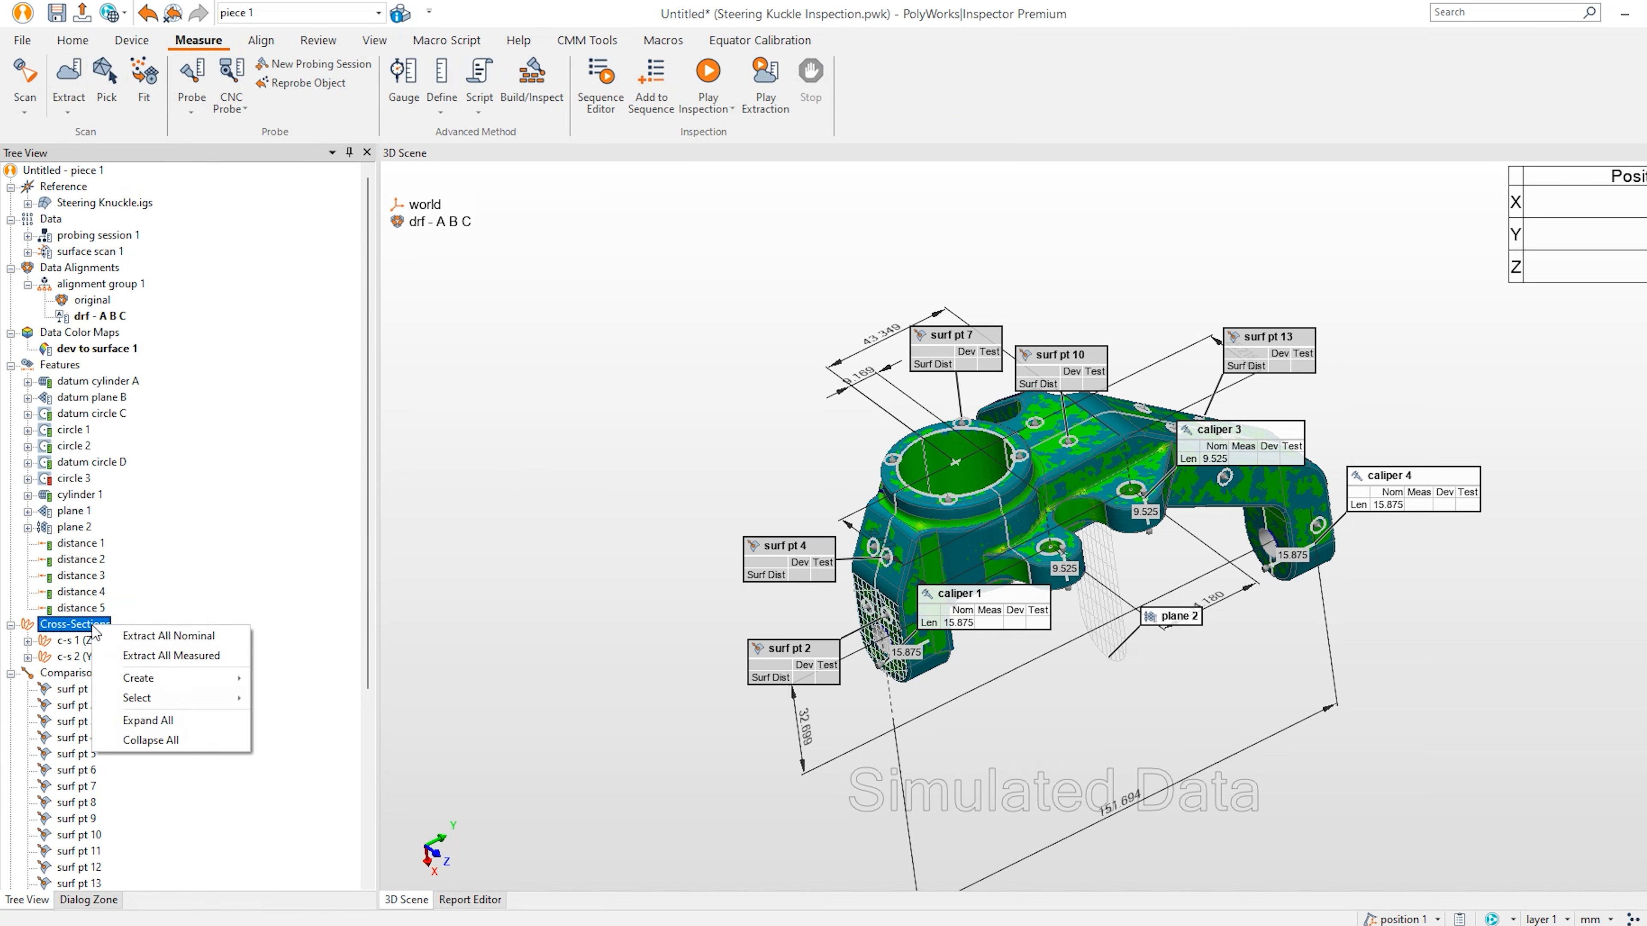
click(172, 655)
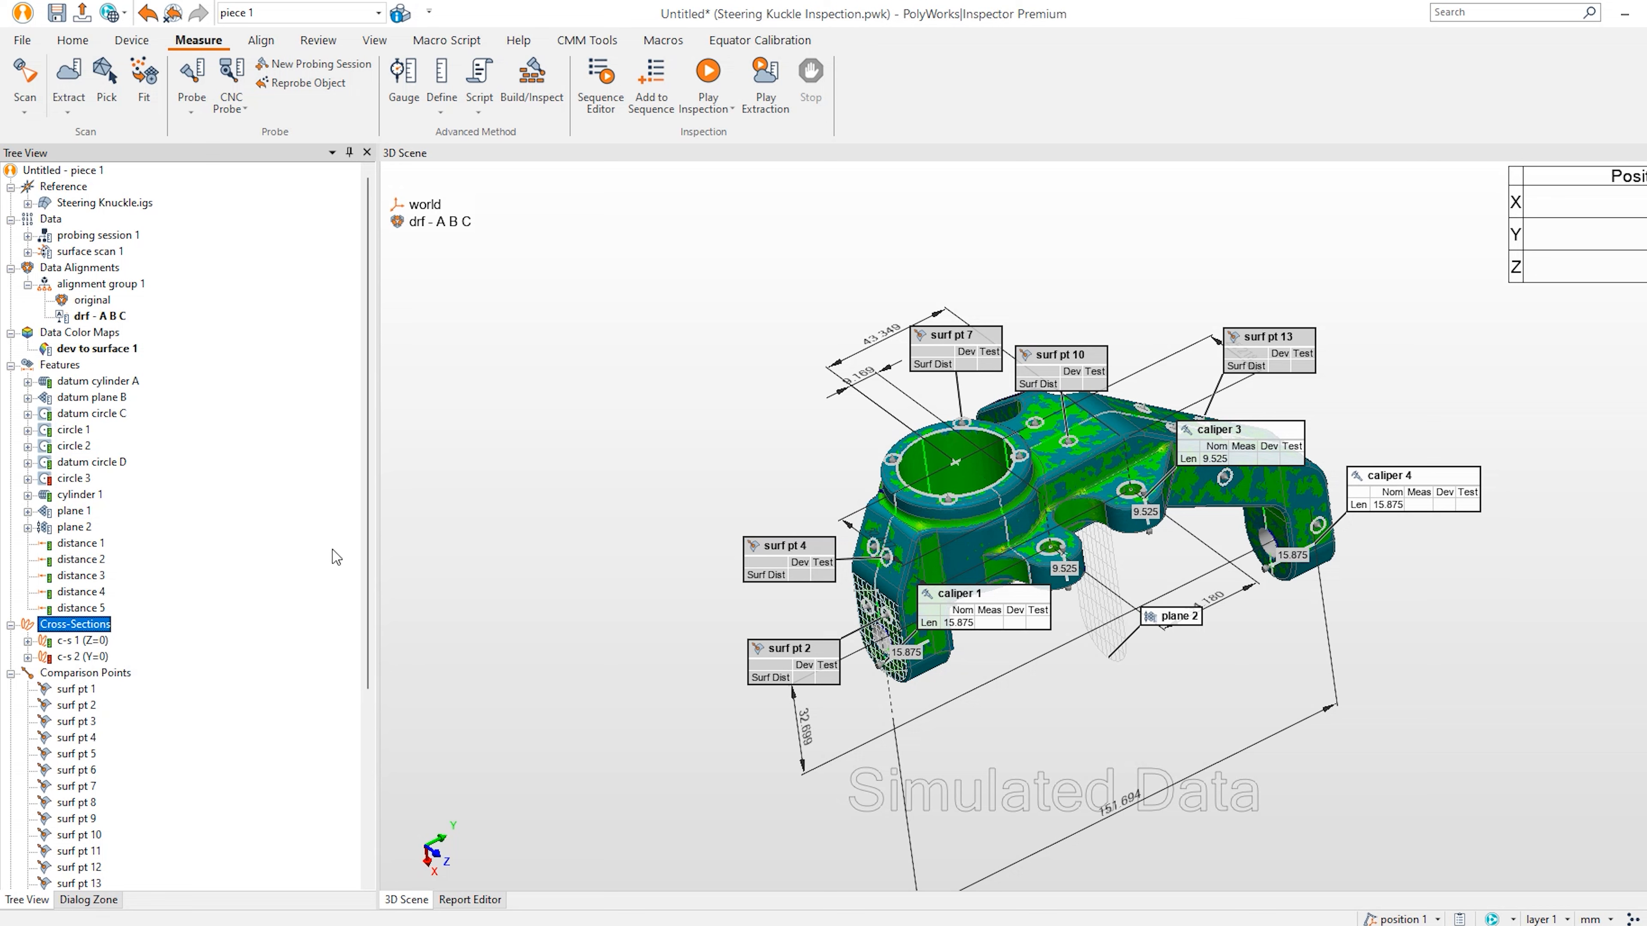
scroll(369, 519, down, 5)
right_click(126, 415)
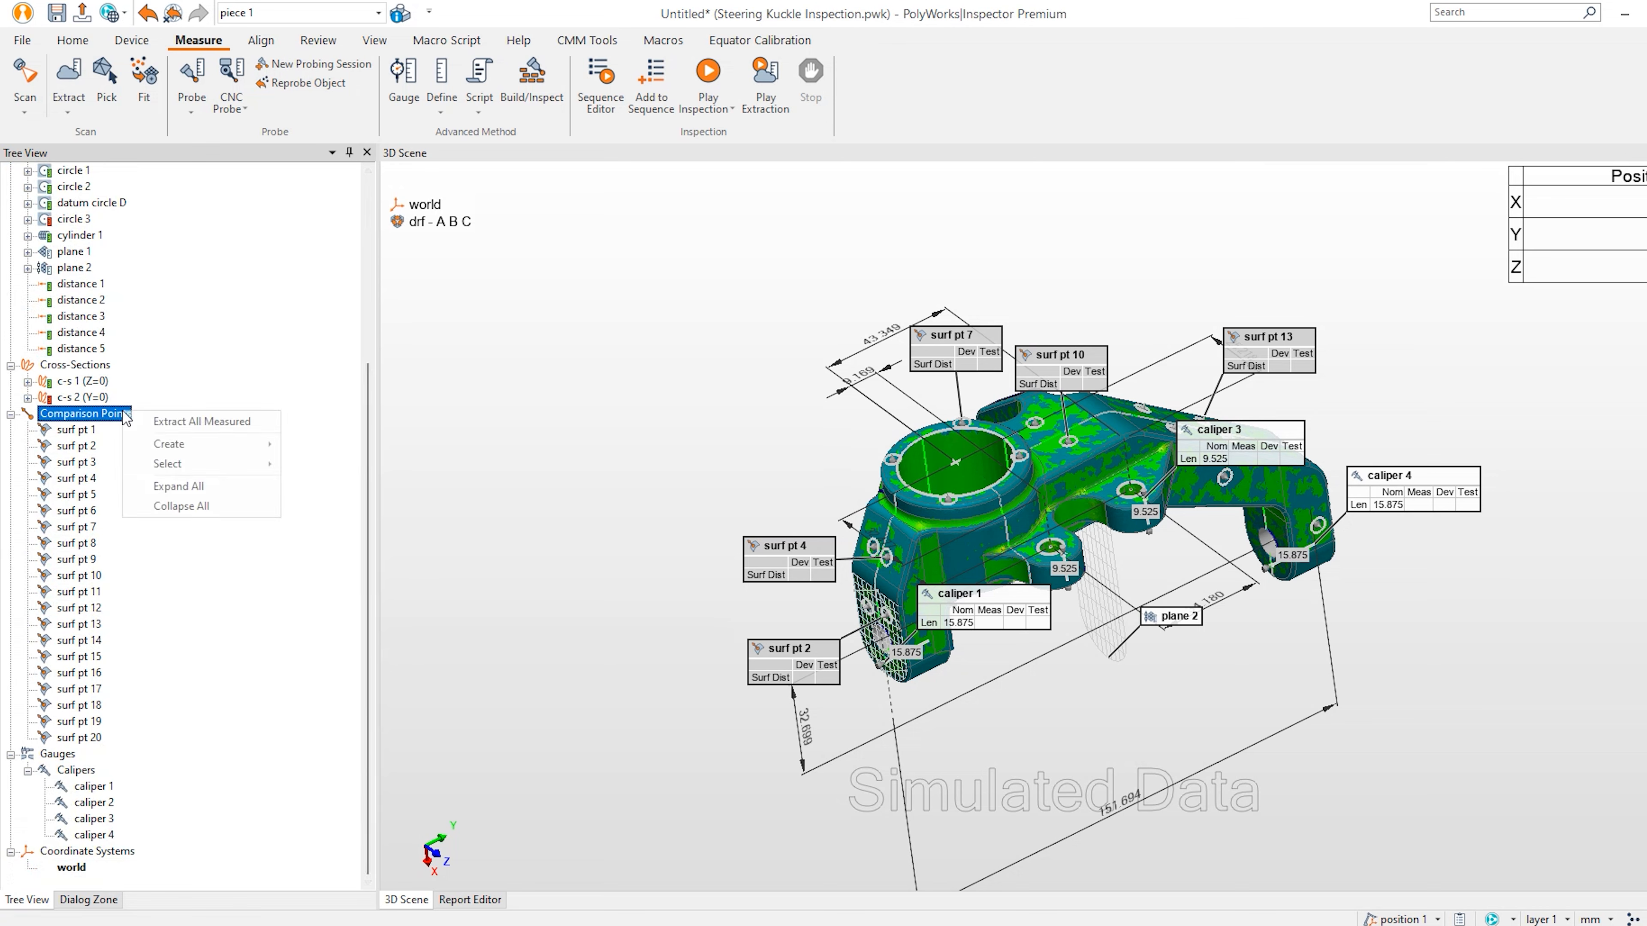
click(173, 427)
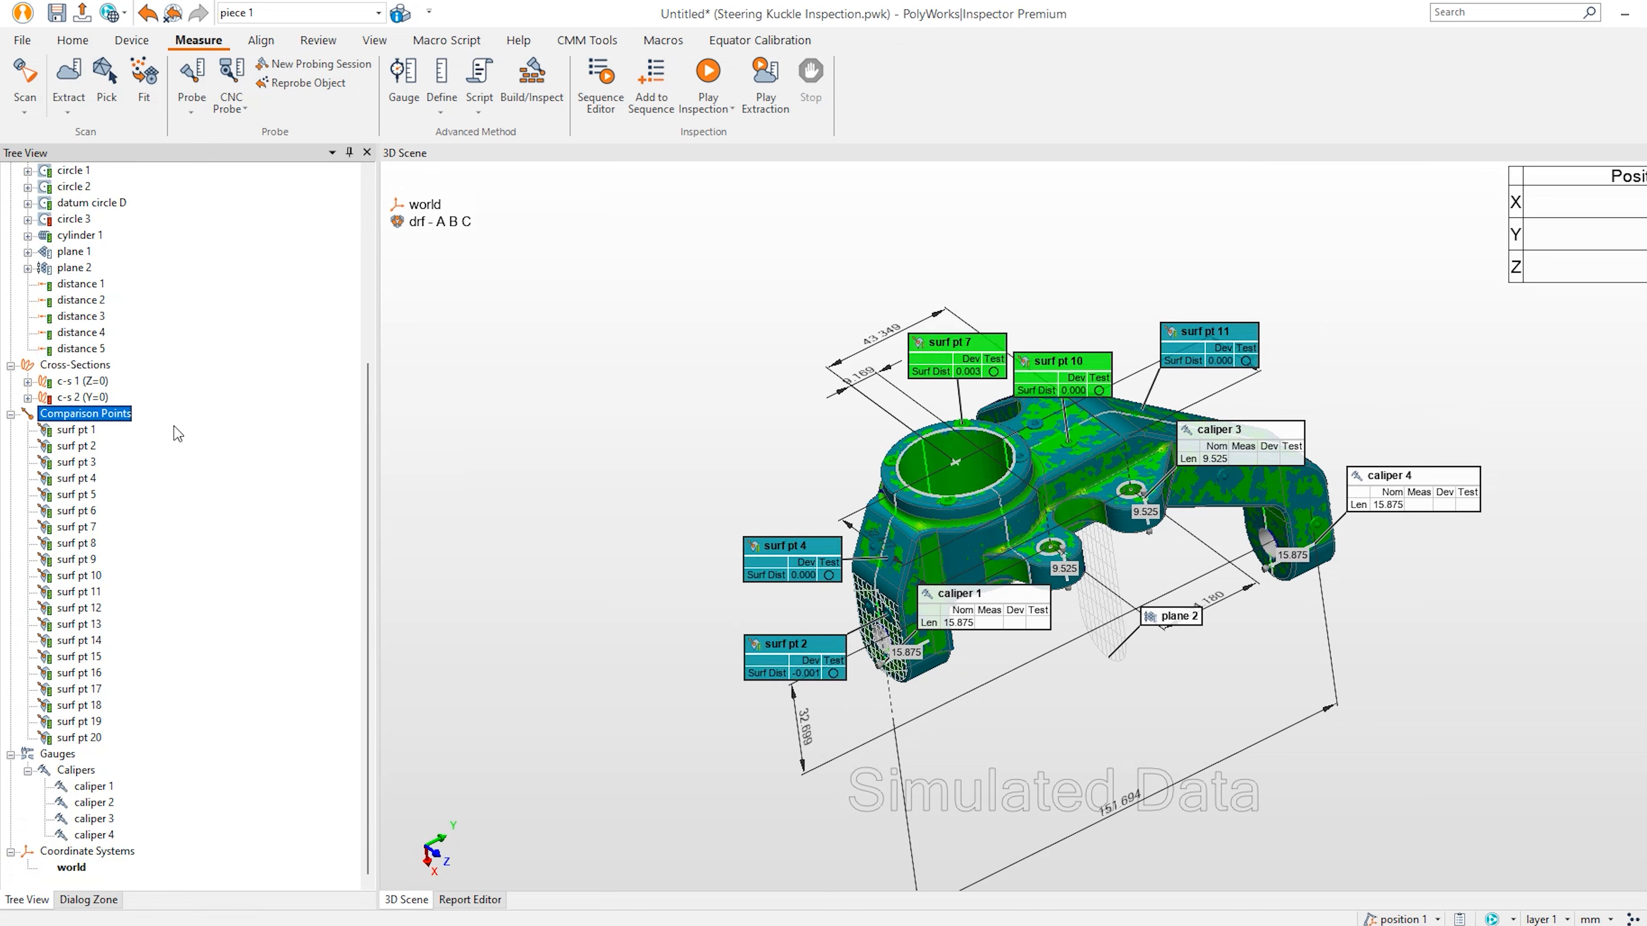
right_click(88, 767)
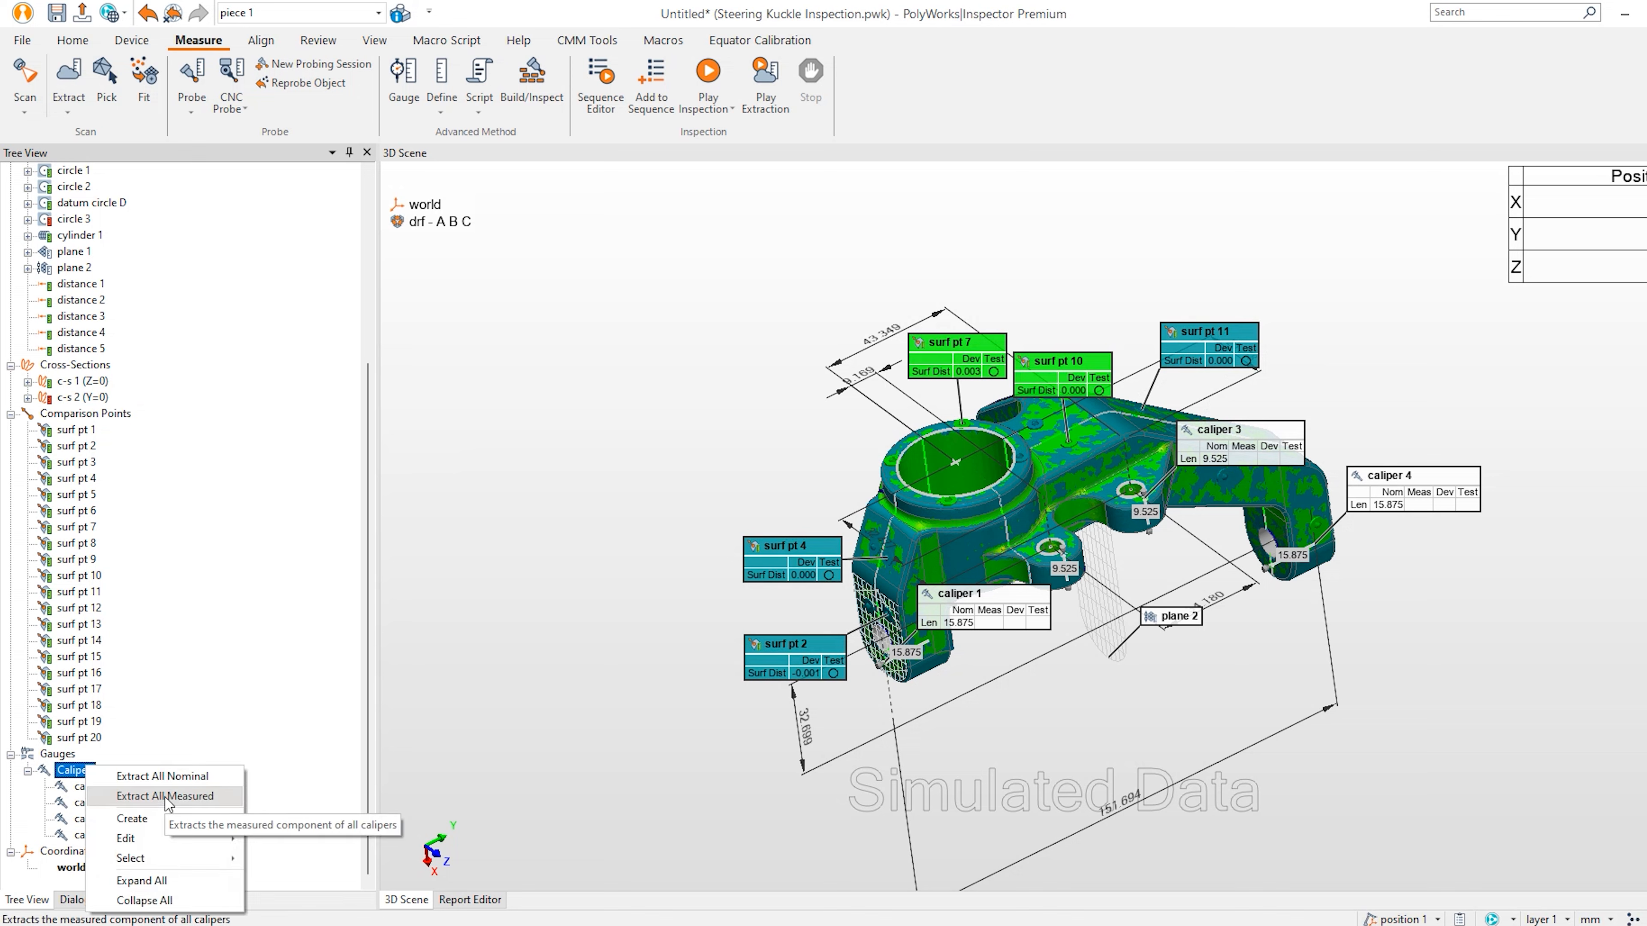
click(166, 796)
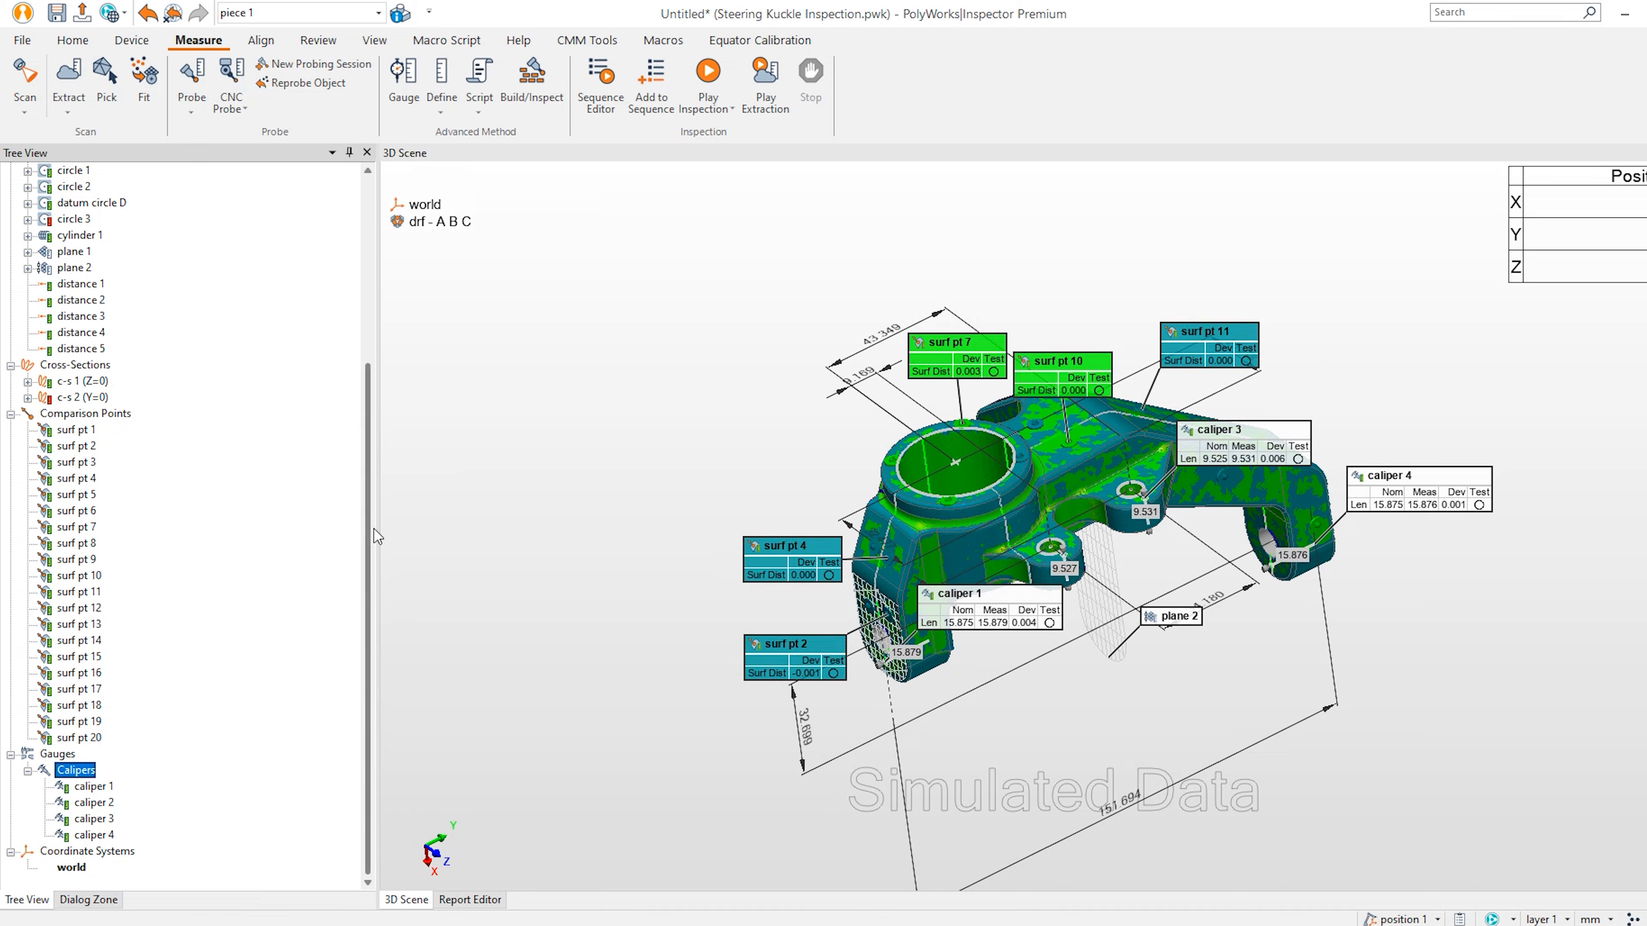
click(133, 40)
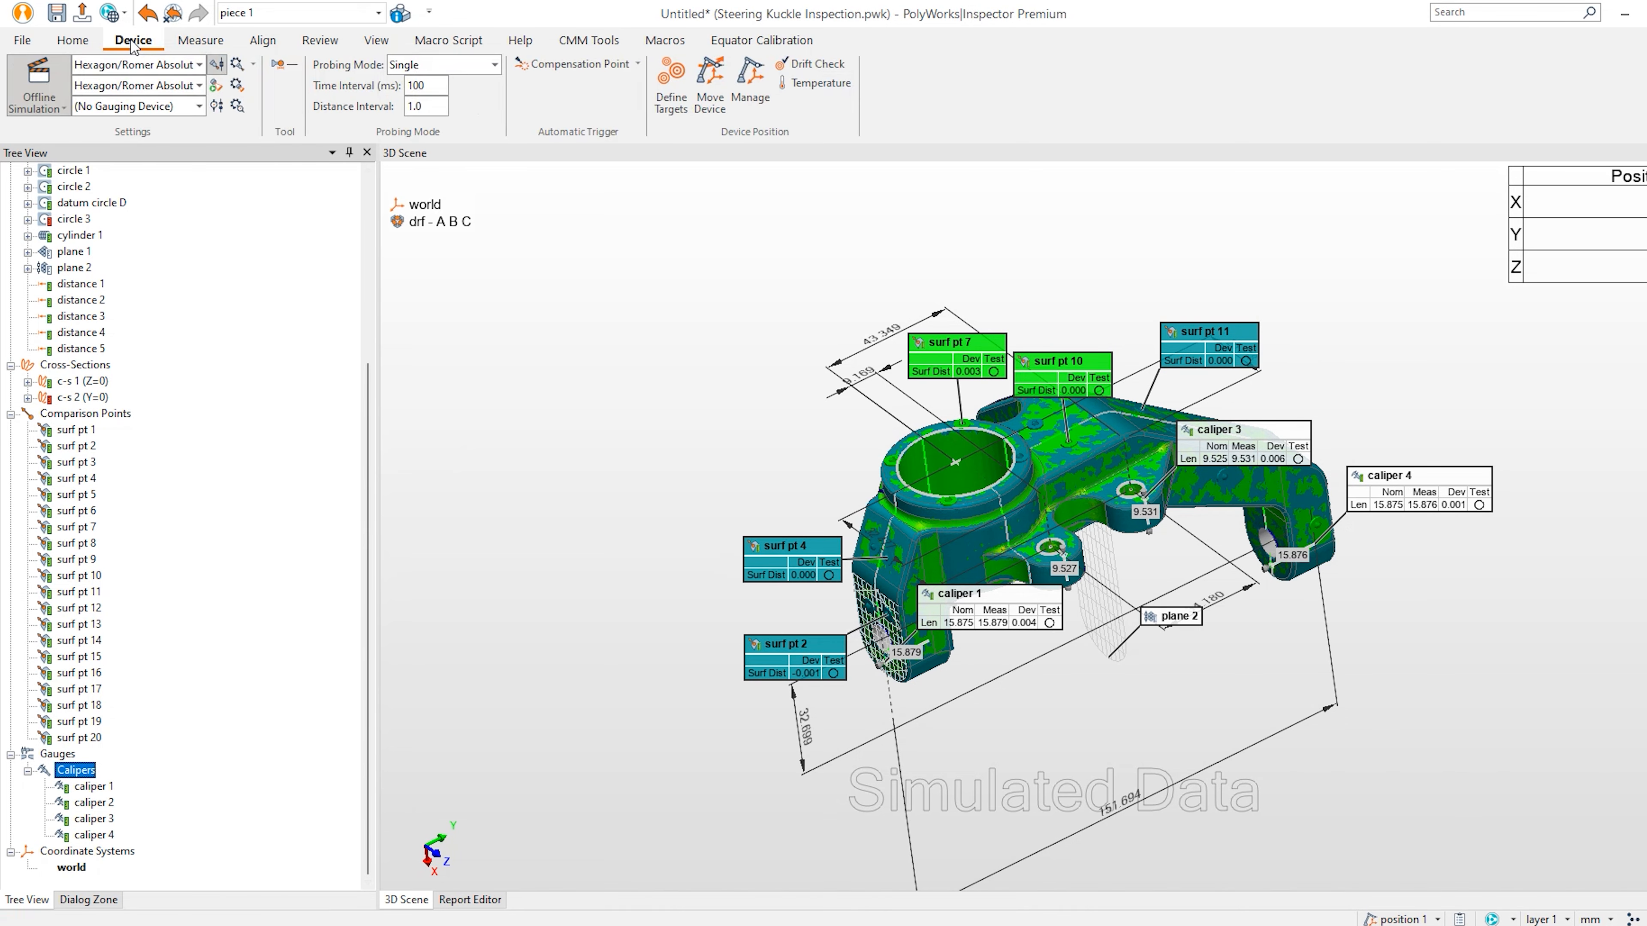
Toggle the probing device connection, pan the knuckle, and switch to the Review tab.
click(219, 69)
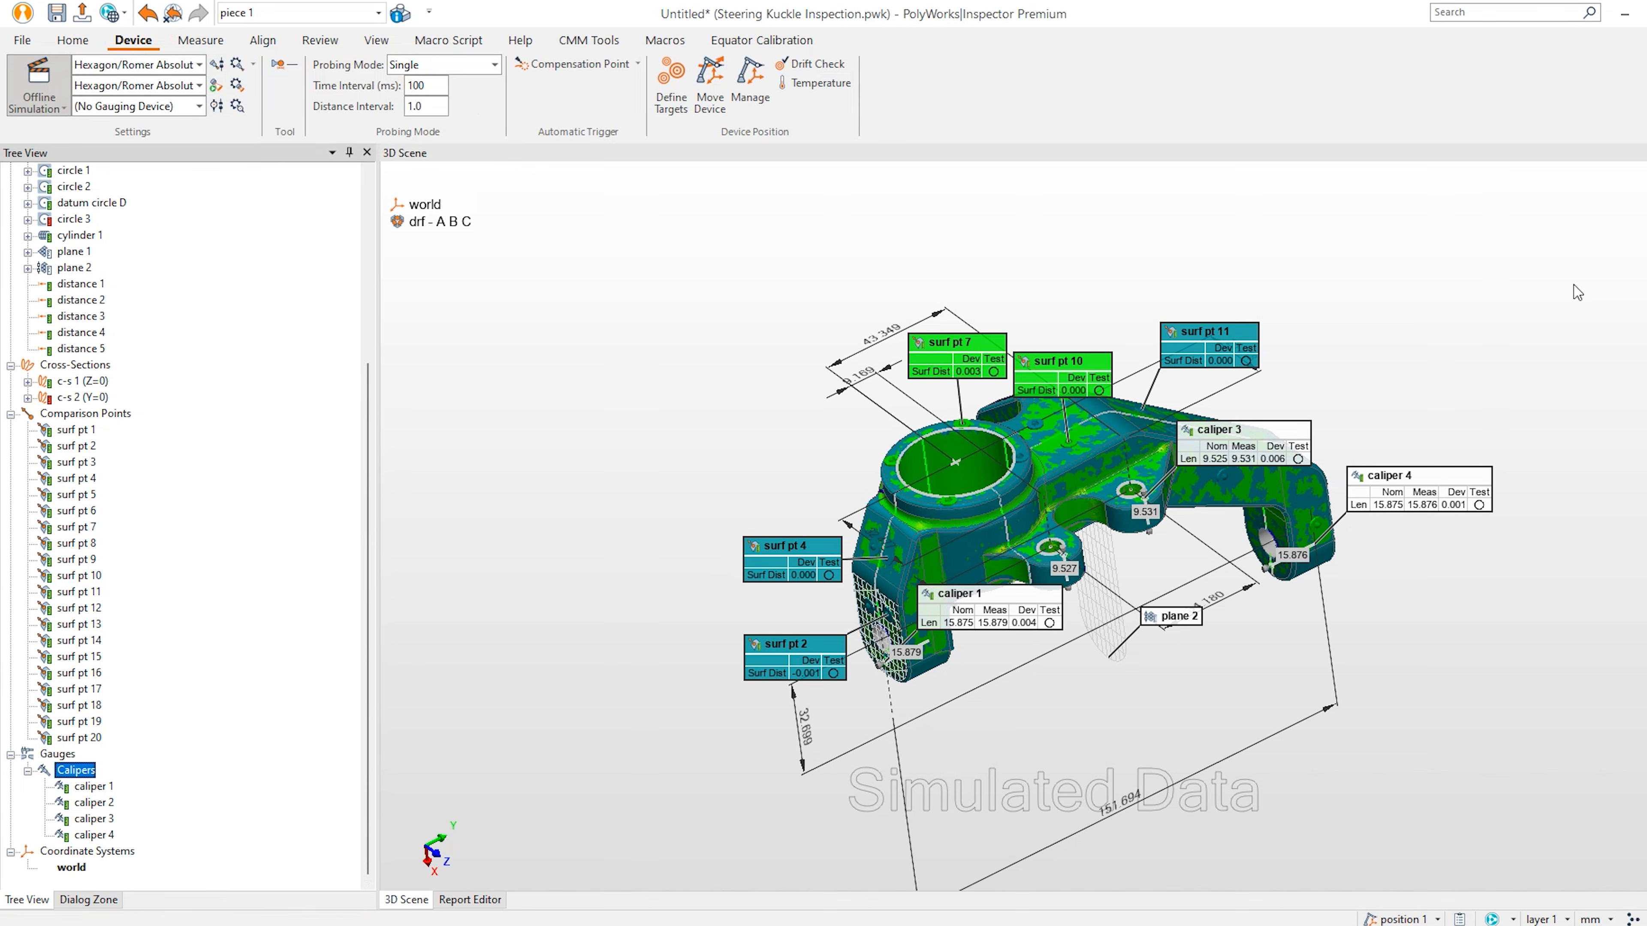
middle_drag(1073, 540, 1031, 496)
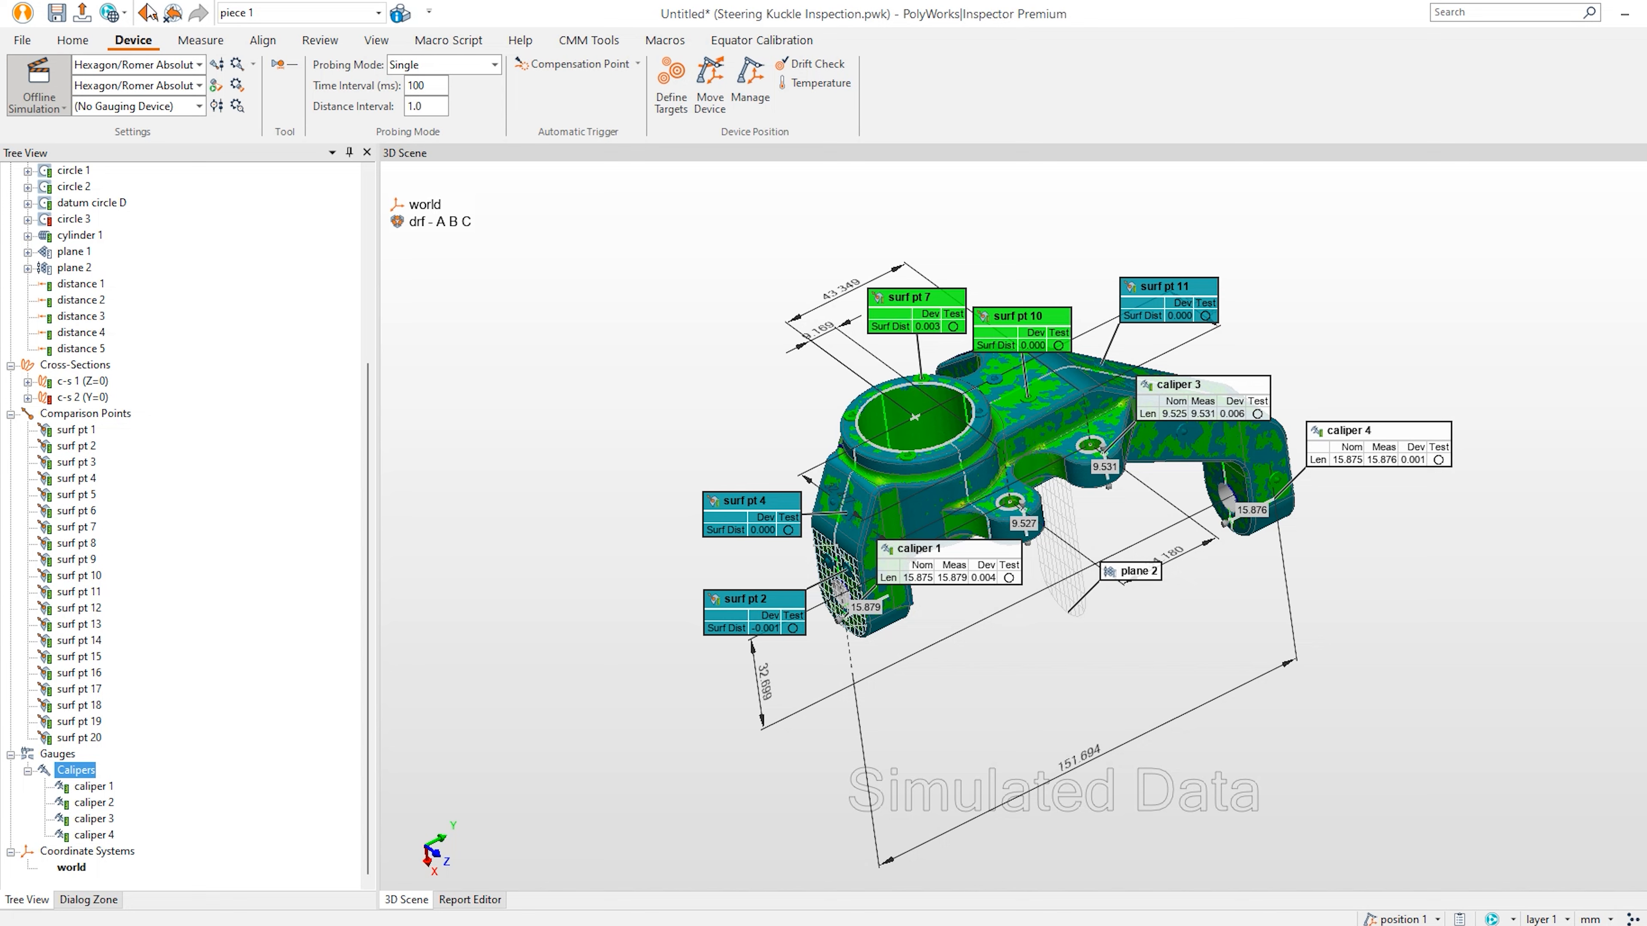
click(317, 41)
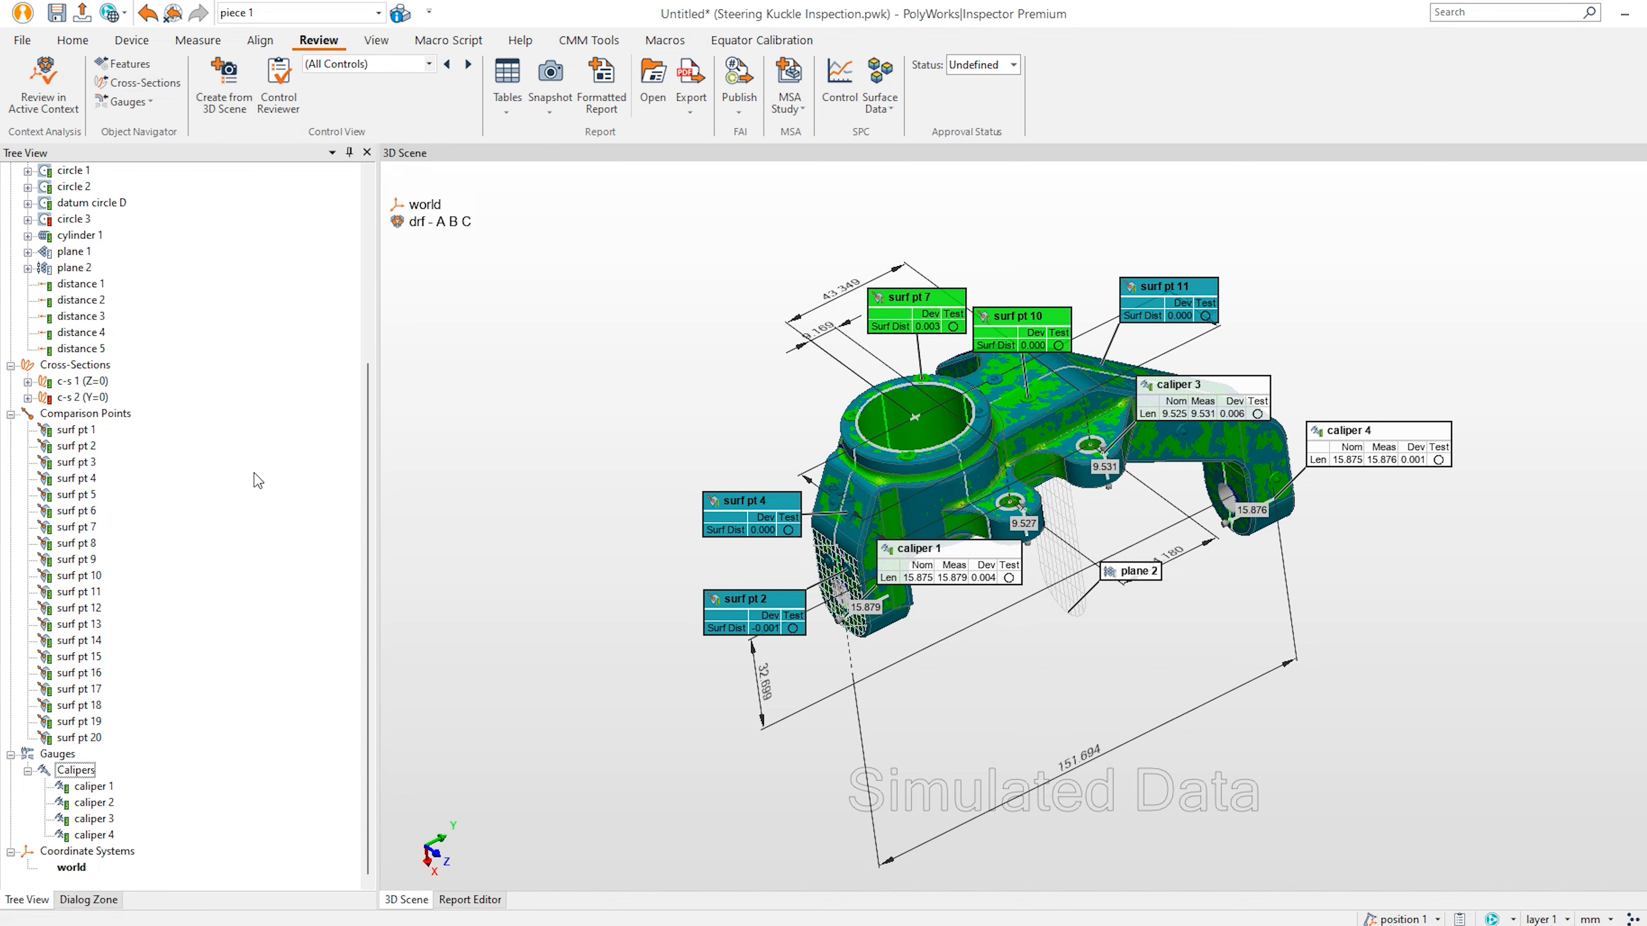
Hide calipers, comparison points, features, surface scan 1 and dev to surface 1, showing datums A, B, C.
scroll(191, 399, up, 5)
scroll(126, 658, down, 5)
middle_click(67, 783)
middle_click(91, 429)
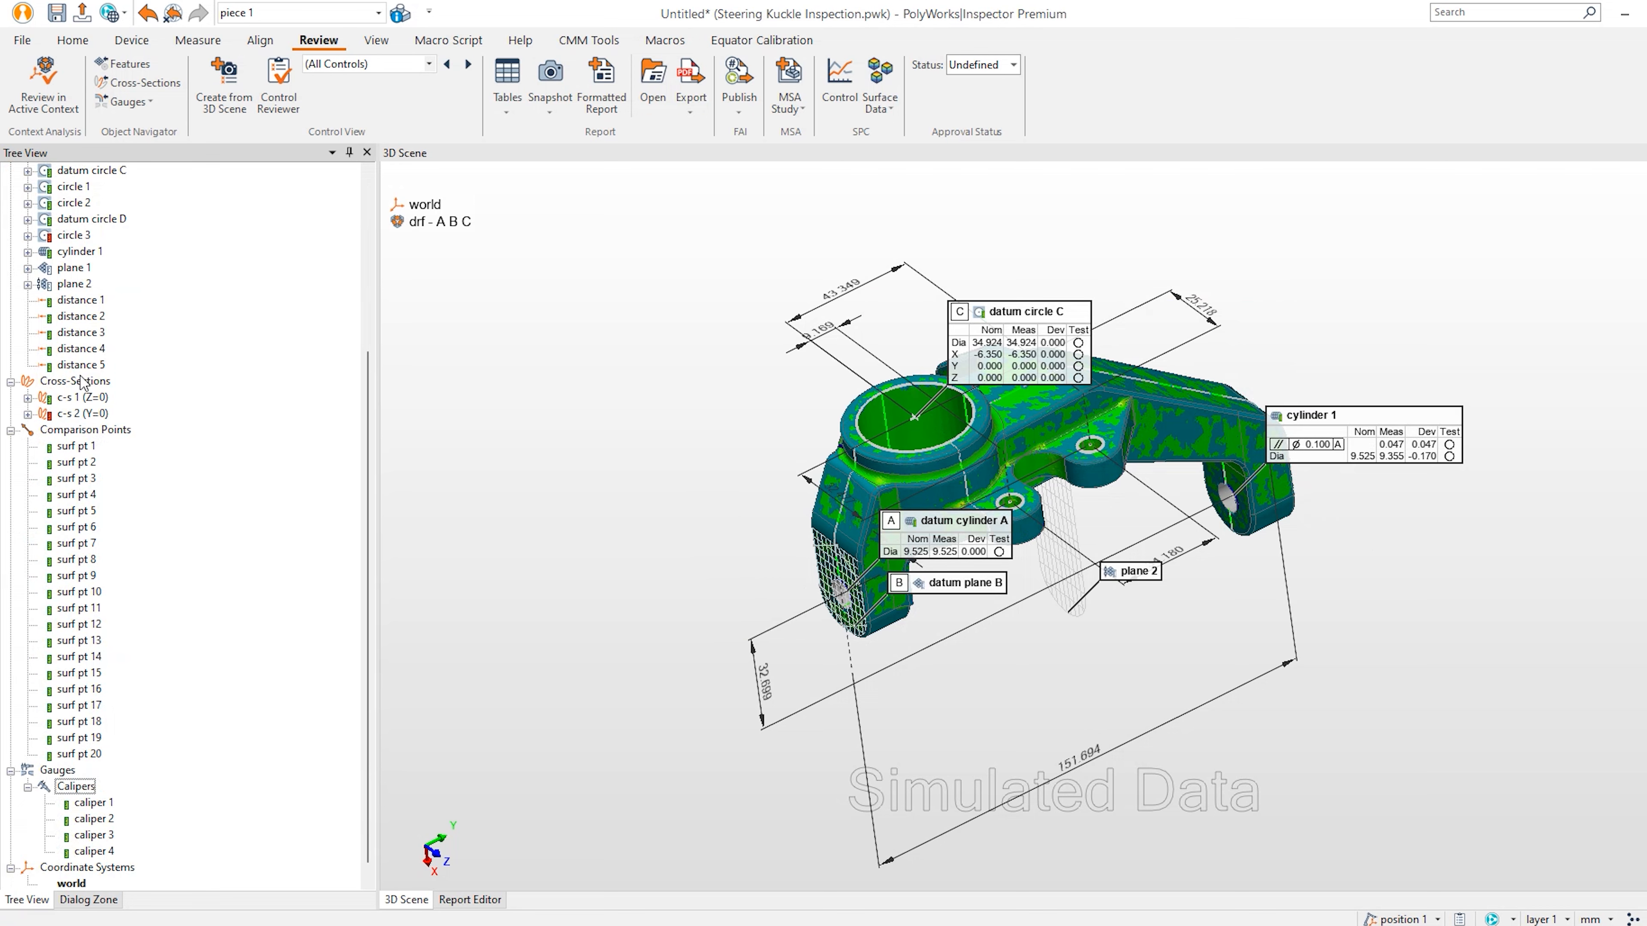
scroll(200, 431, up, 4)
middle_click(70, 319)
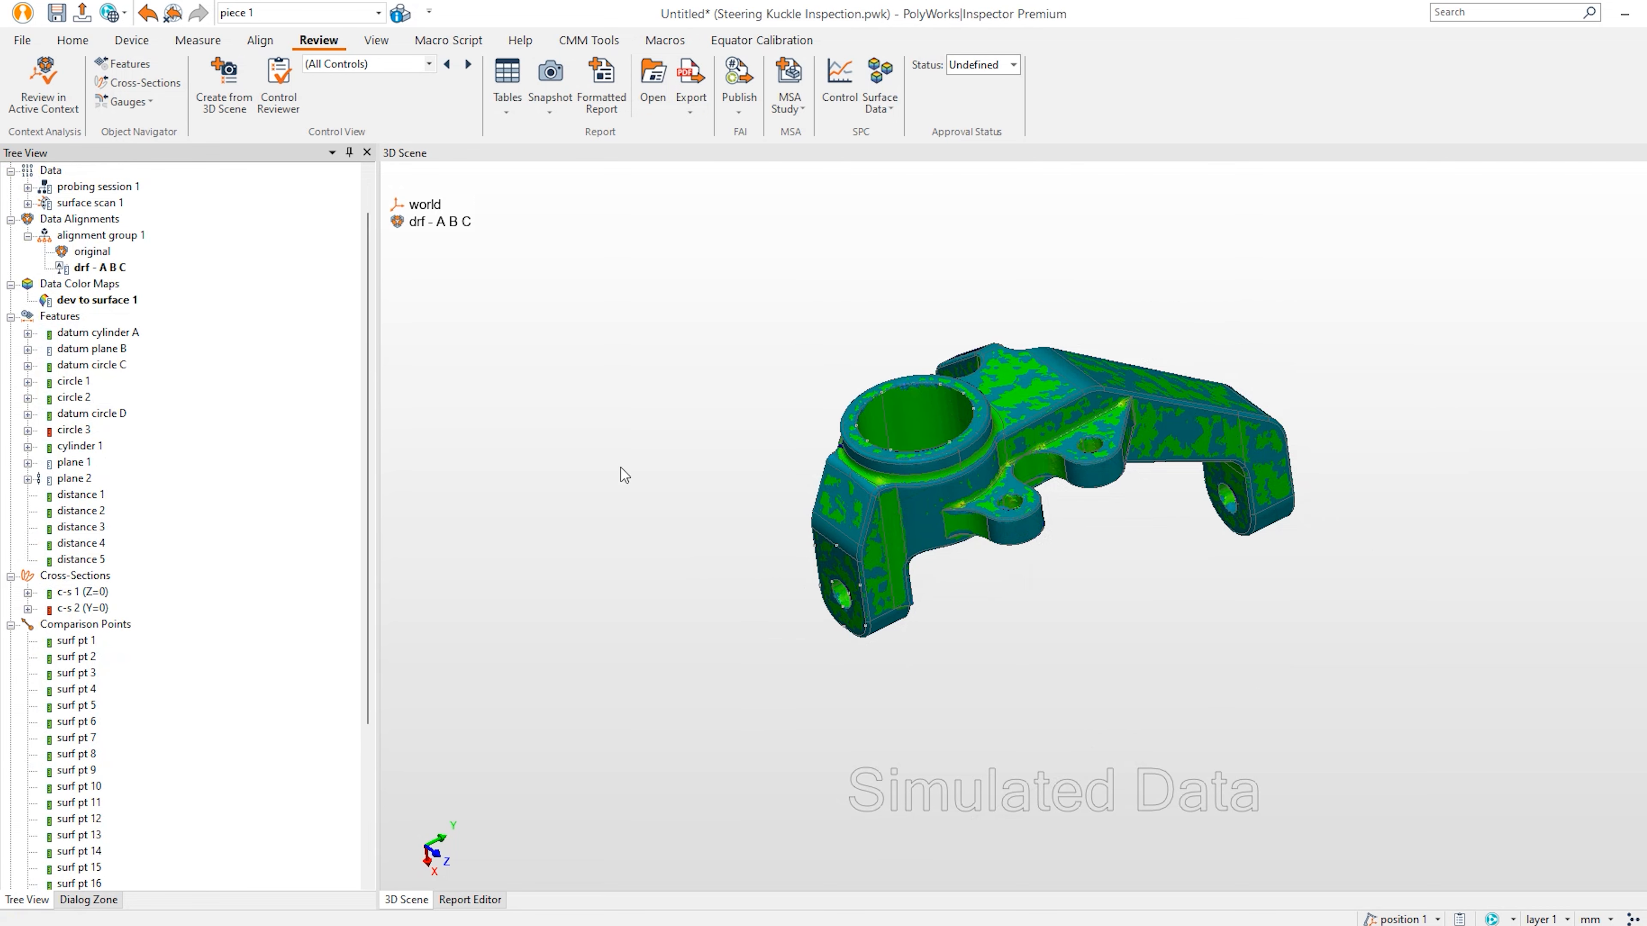
scroll(71, 250, up, 1)
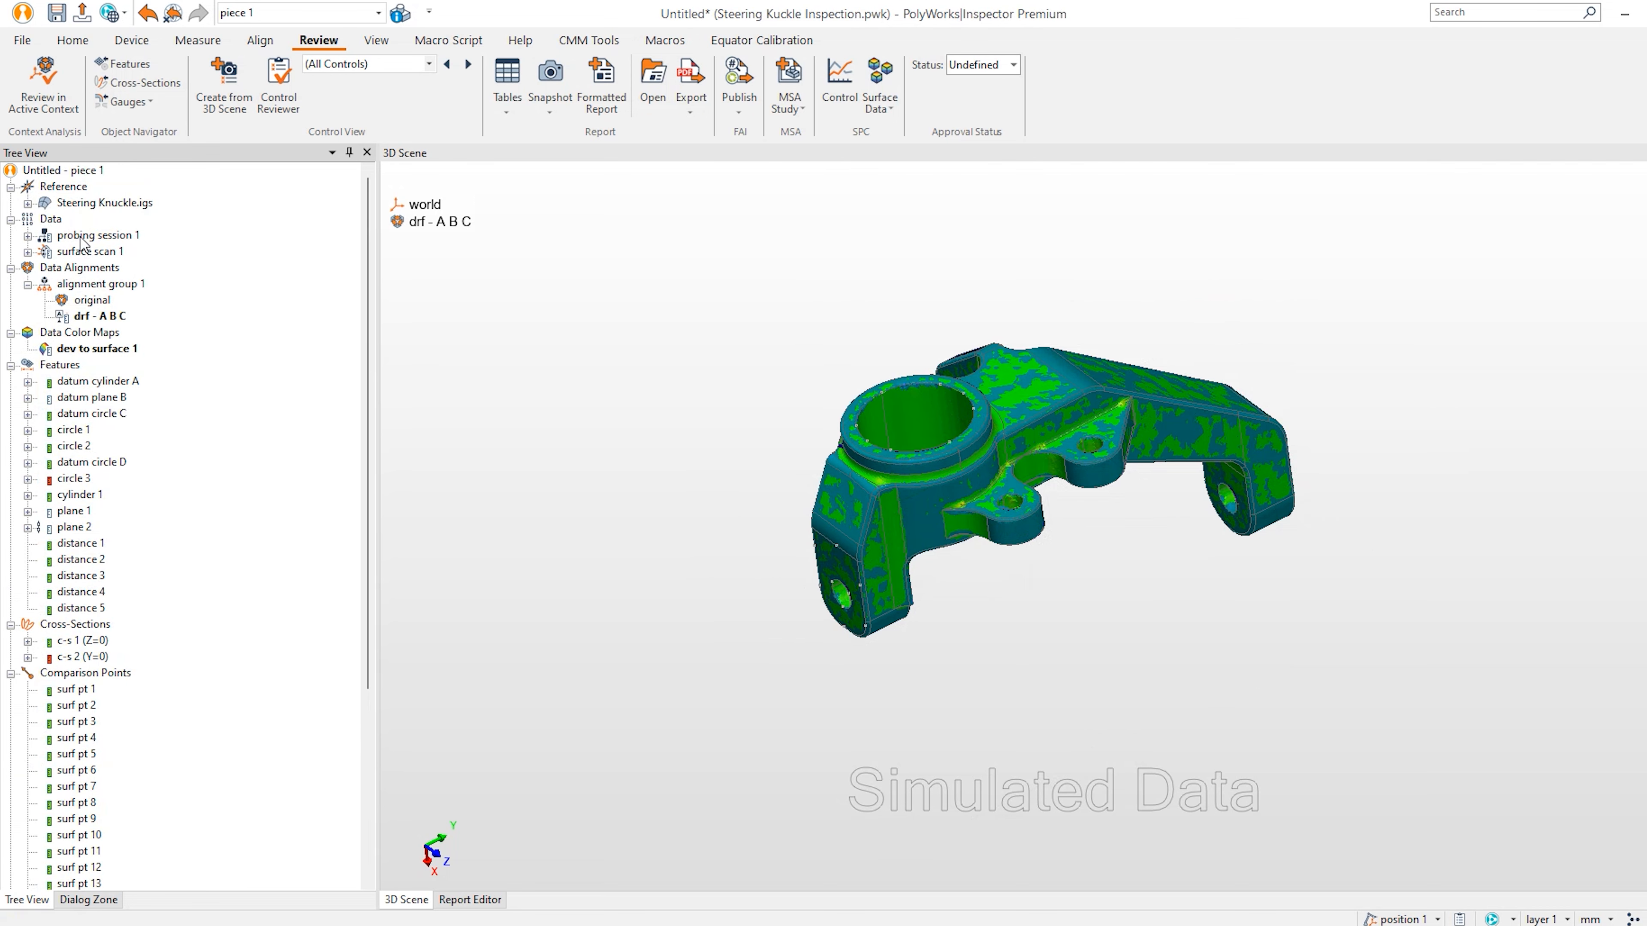
middle_click(65, 254)
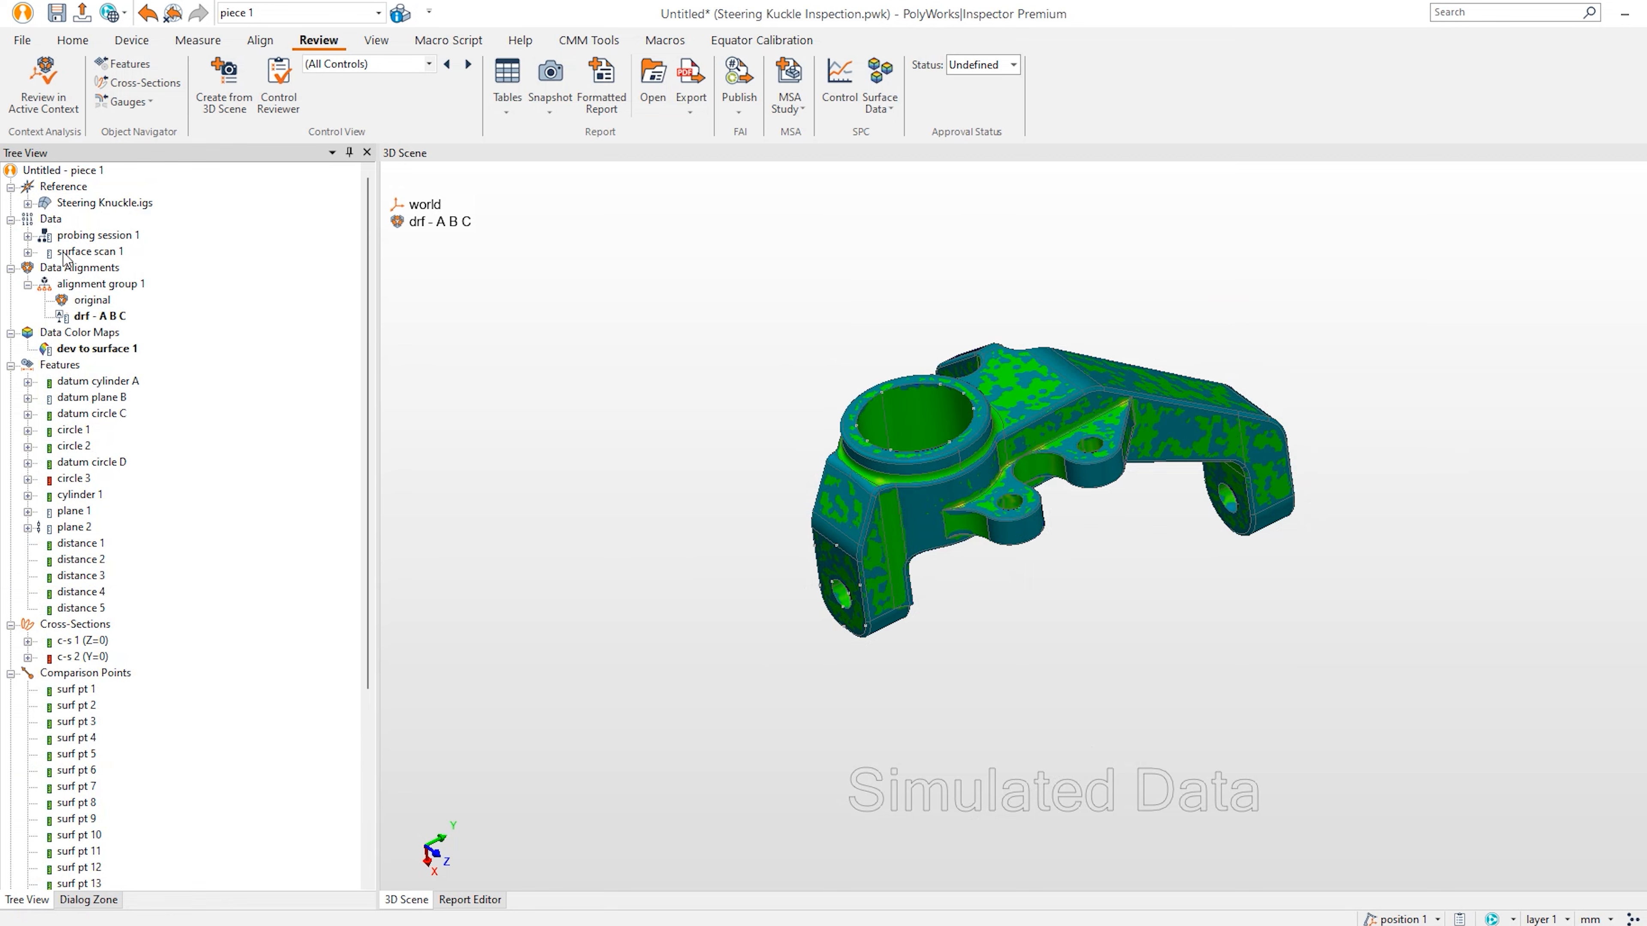
middle_click(88, 349)
middle_click(100, 381)
middle_click(105, 396)
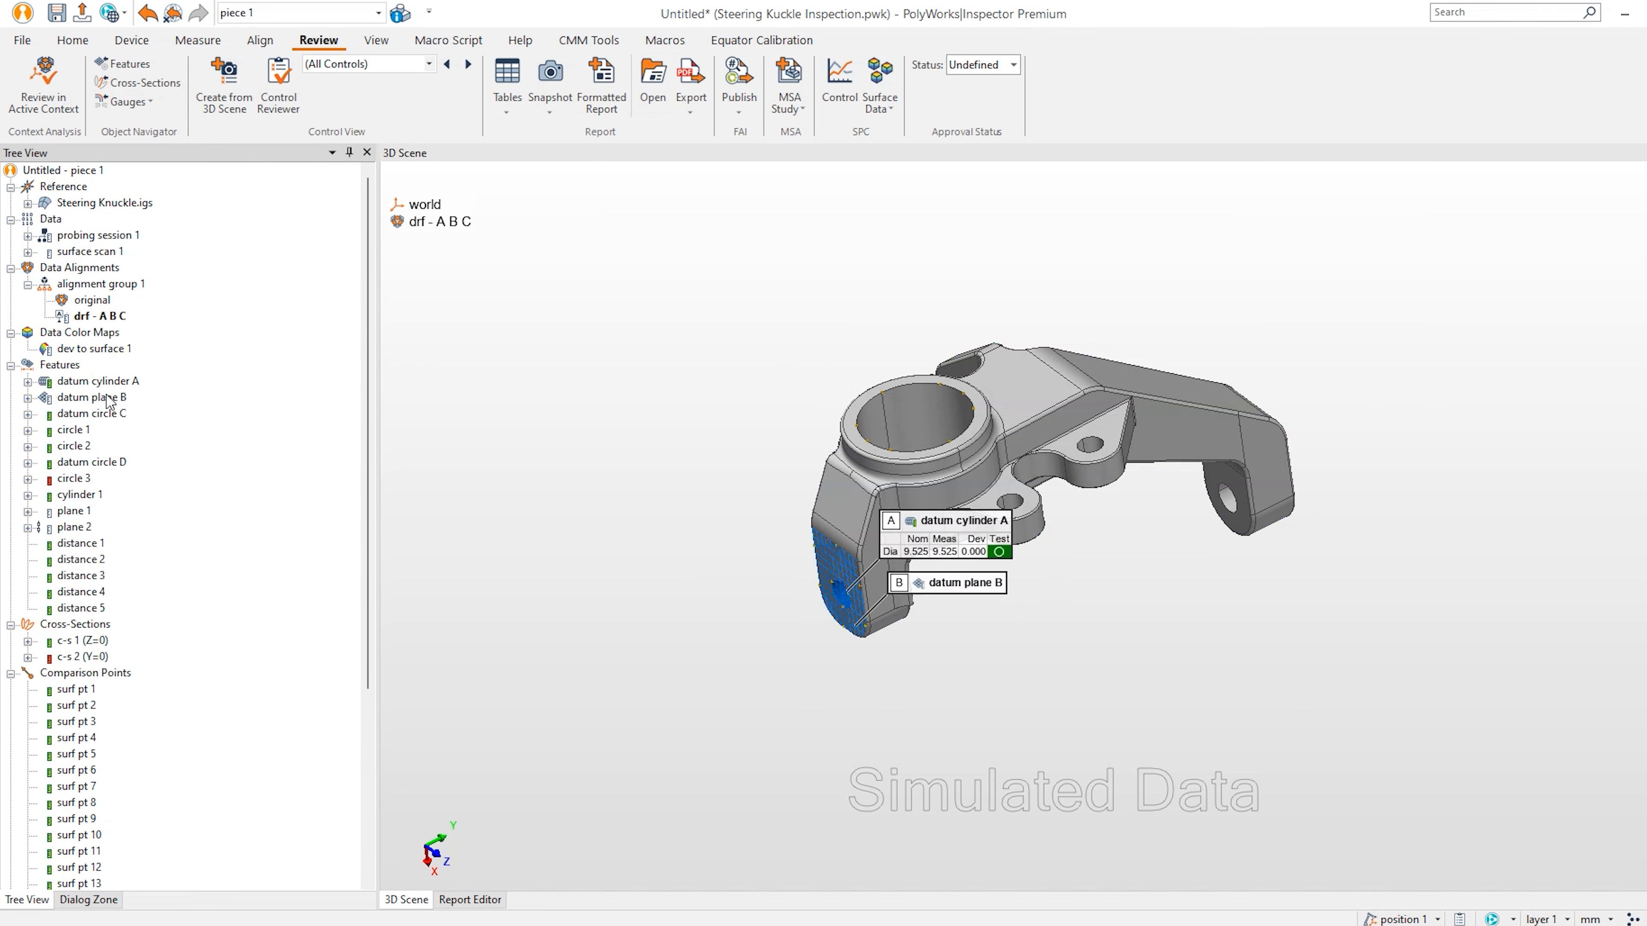
middle_click(106, 412)
Spread out the datum A, B and C labels and pan the part into view.
scroll(985, 623, up, 3)
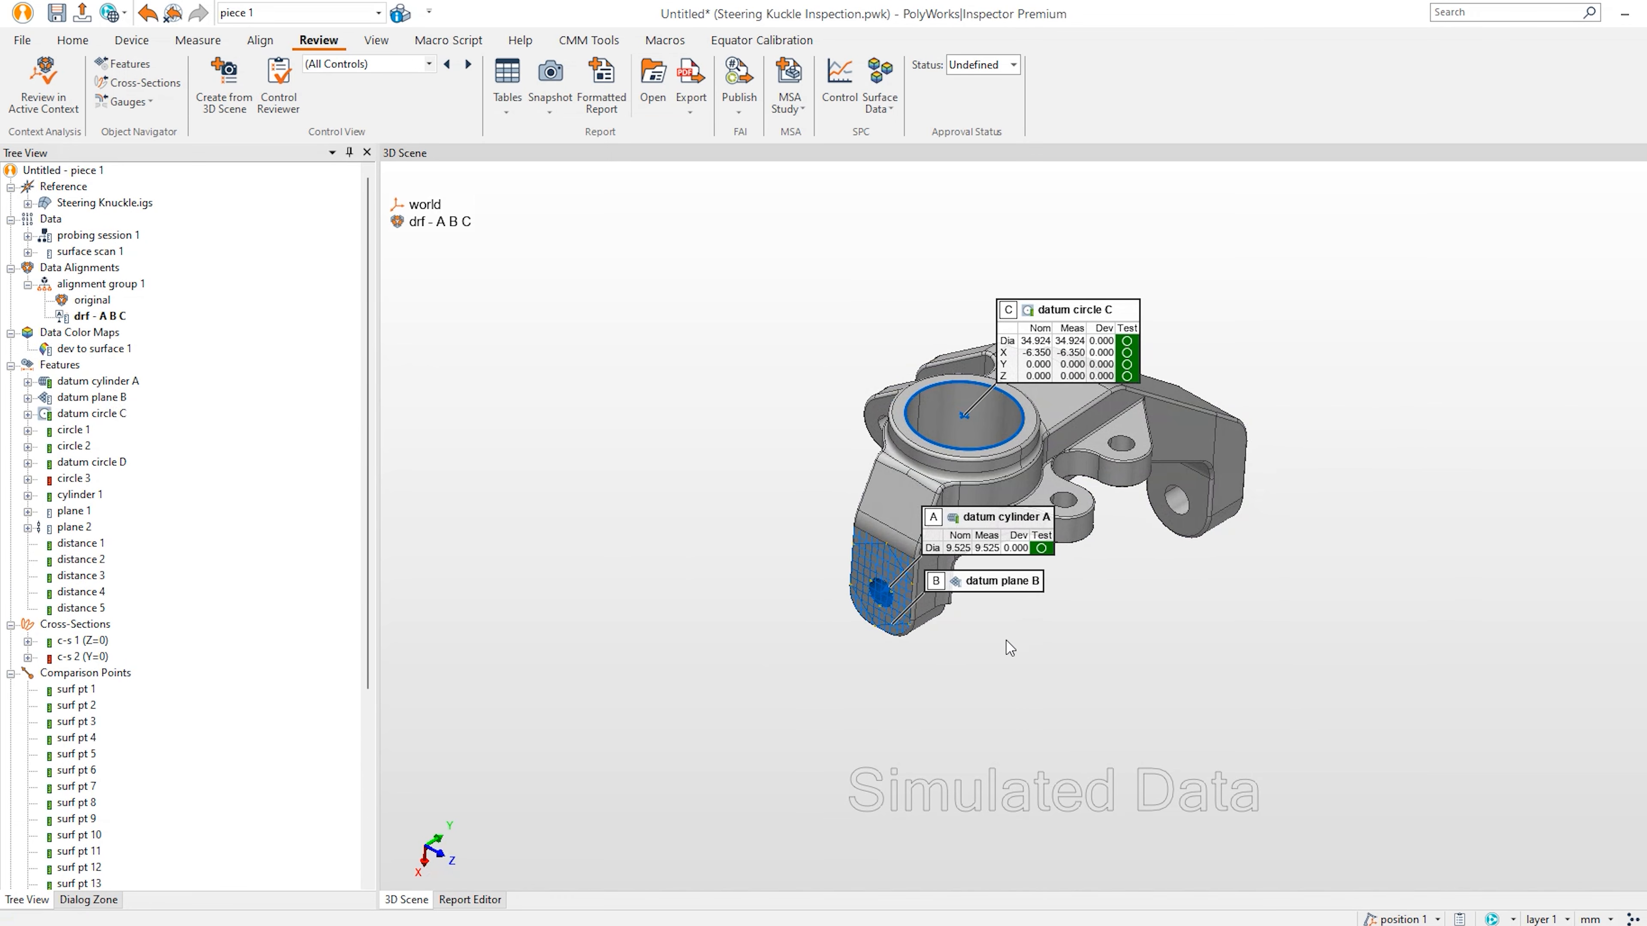
scroll(997, 434, up, 1)
middle_drag(997, 433, 1105, 507)
drag(1118, 375, 850, 290)
drag(982, 646, 647, 625)
mouse_move(1005, 724)
mouse_down()
mouse_move(856, 810)
mouse_move(744, 828)
mouse_up()
right_click(980, 683)
scroll(1112, 619, up, 1)
middle_drag(1112, 619, 1155, 616)
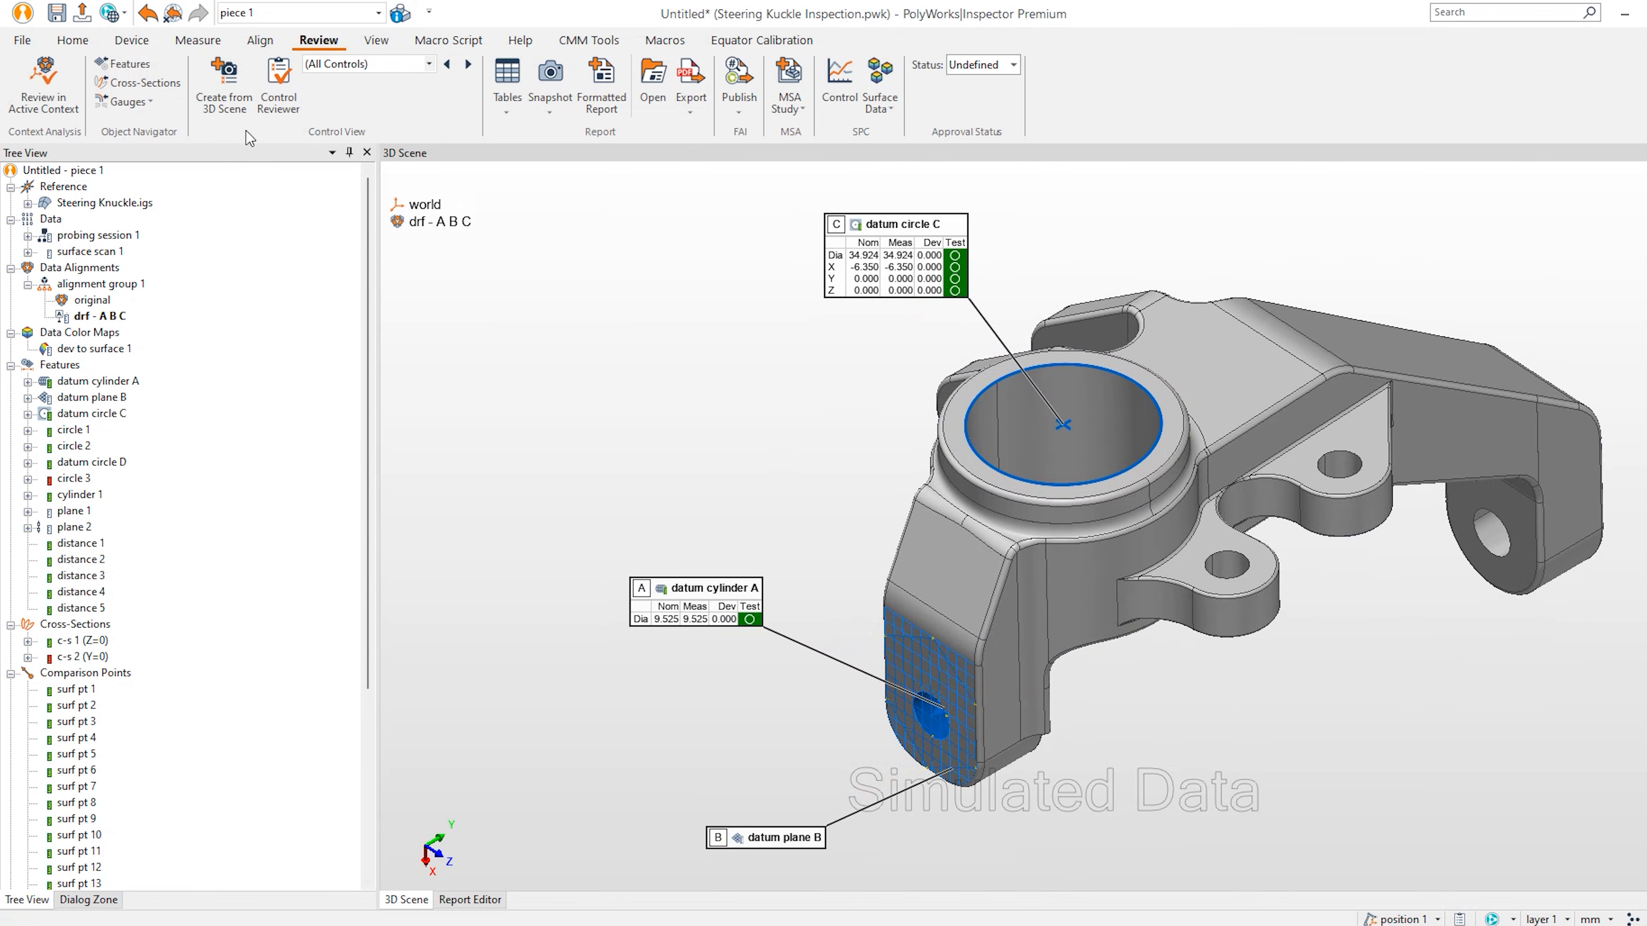
Save the current scene as control view 'Datums' with snapshot and table, then open report 1.
click(232, 103)
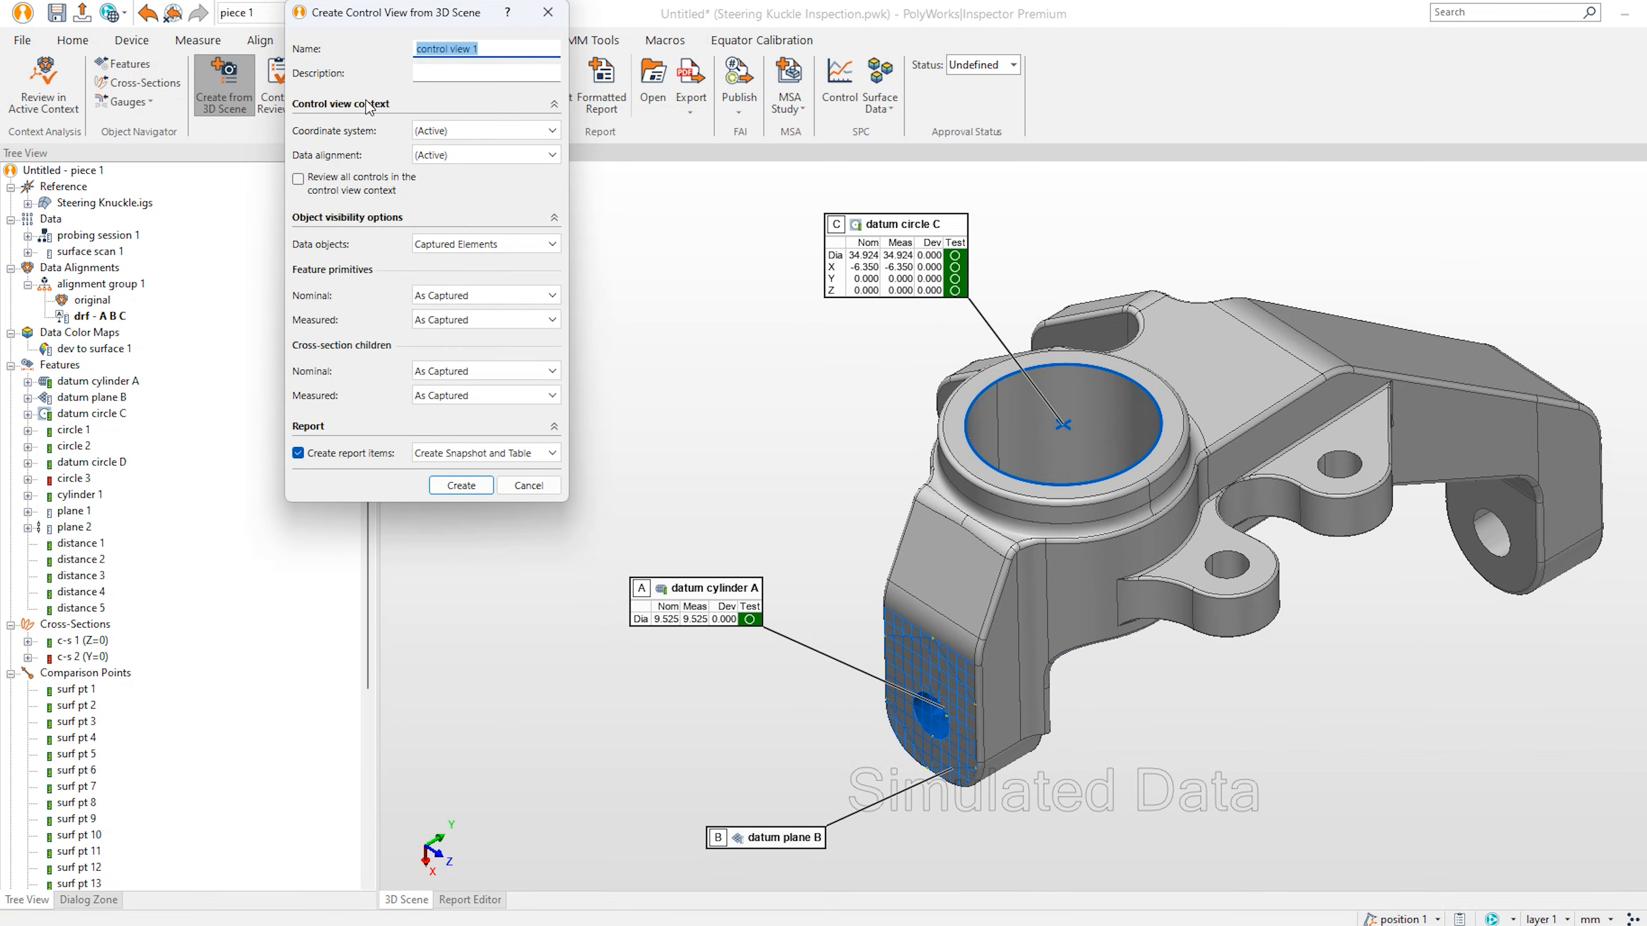
text(Datums)
click(460, 488)
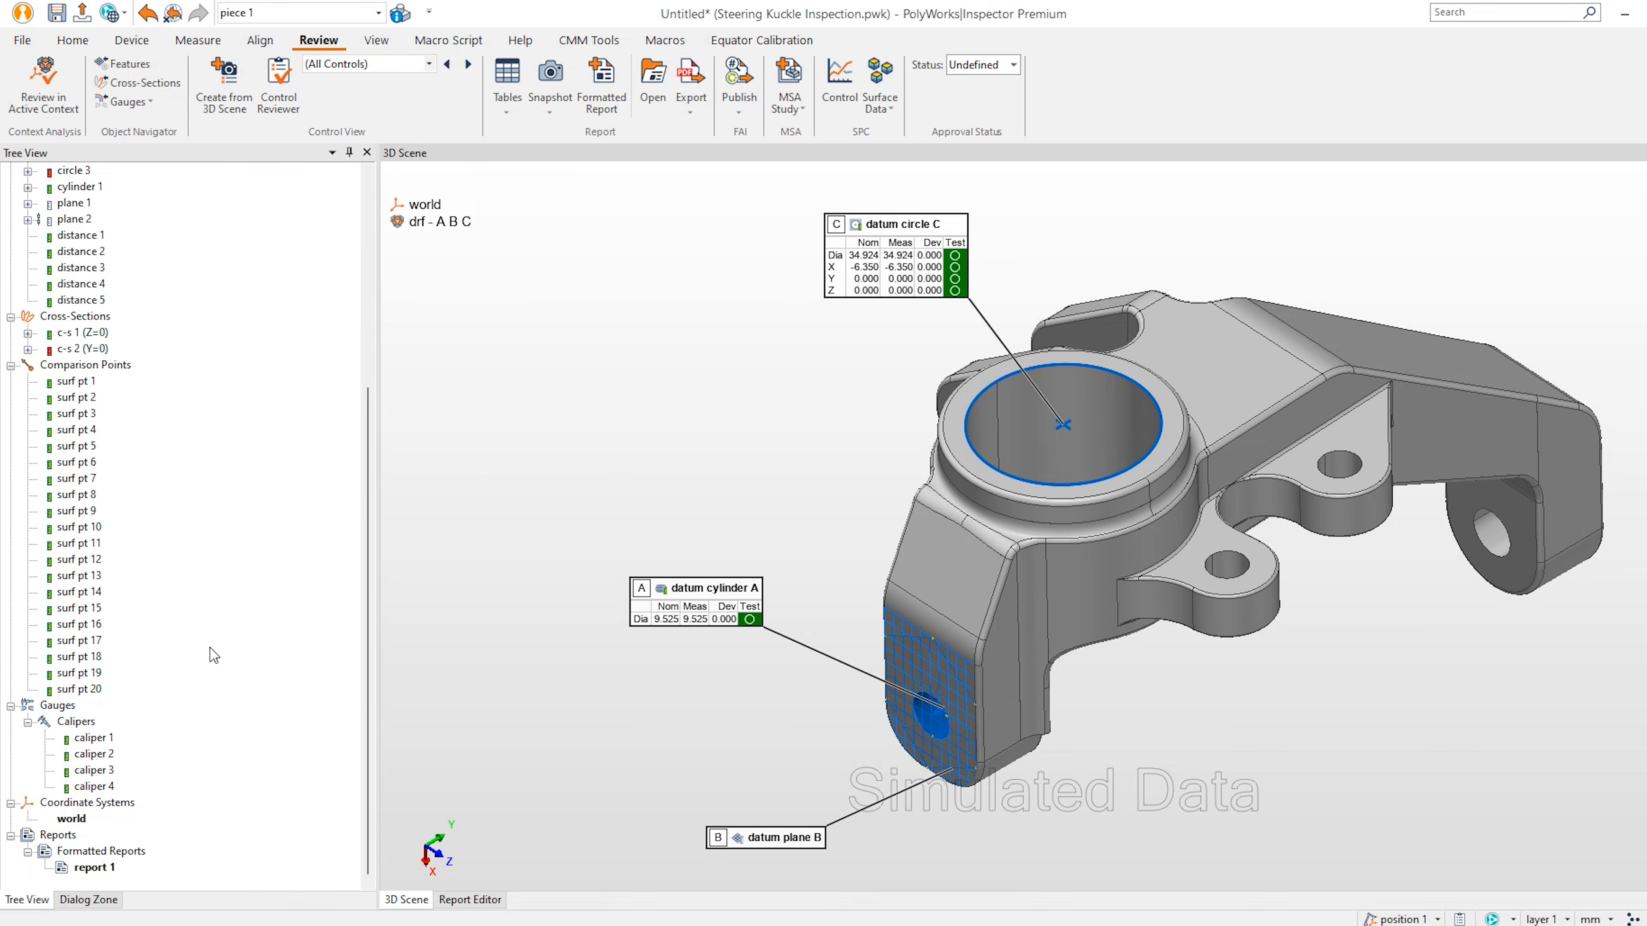
double_click(95, 868)
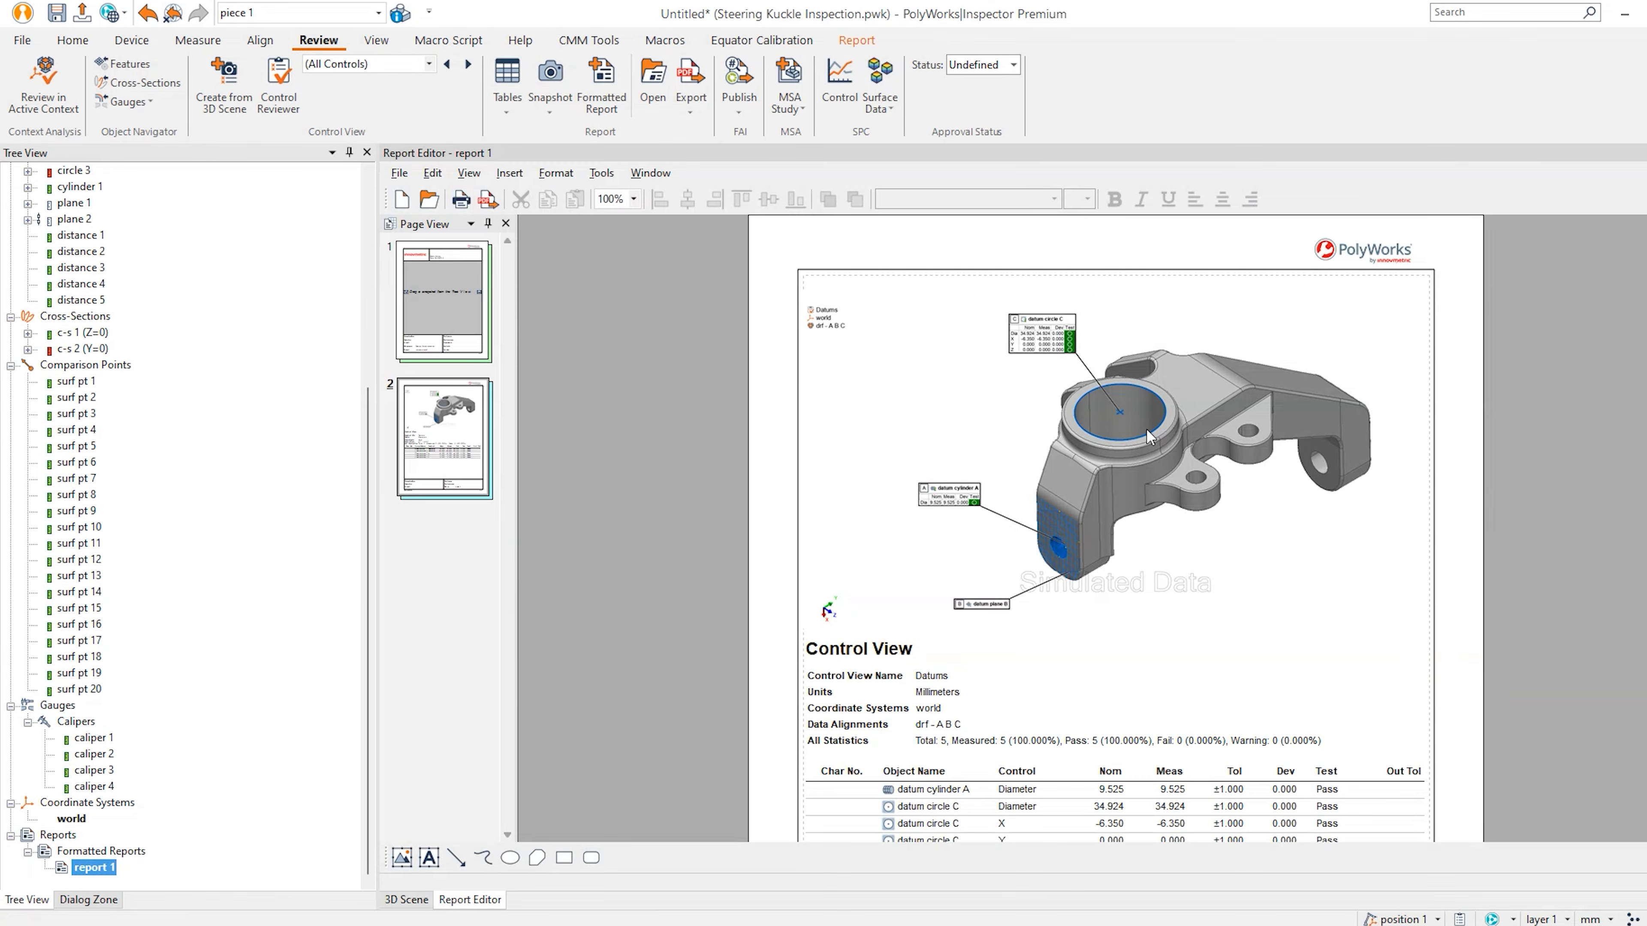
Scroll through report 1's Datums page, then bring up the context menu for its Control View table.
scroll(1148, 435, down, 5)
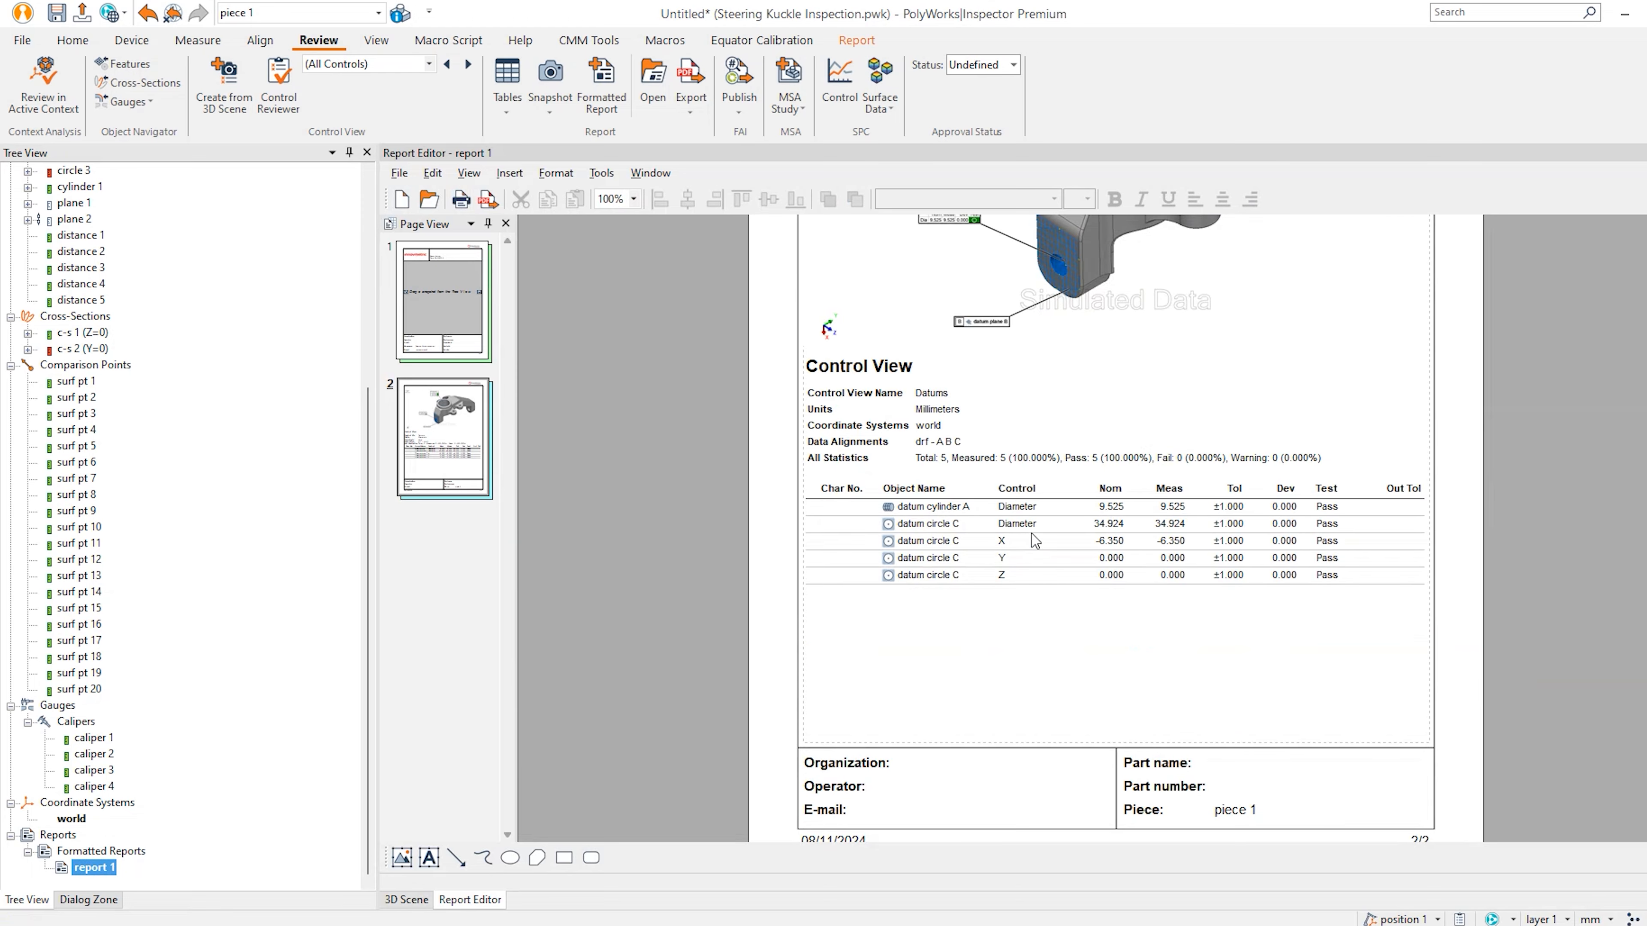
scroll(1035, 540, up, 2)
scroll(1035, 540, up, 2)
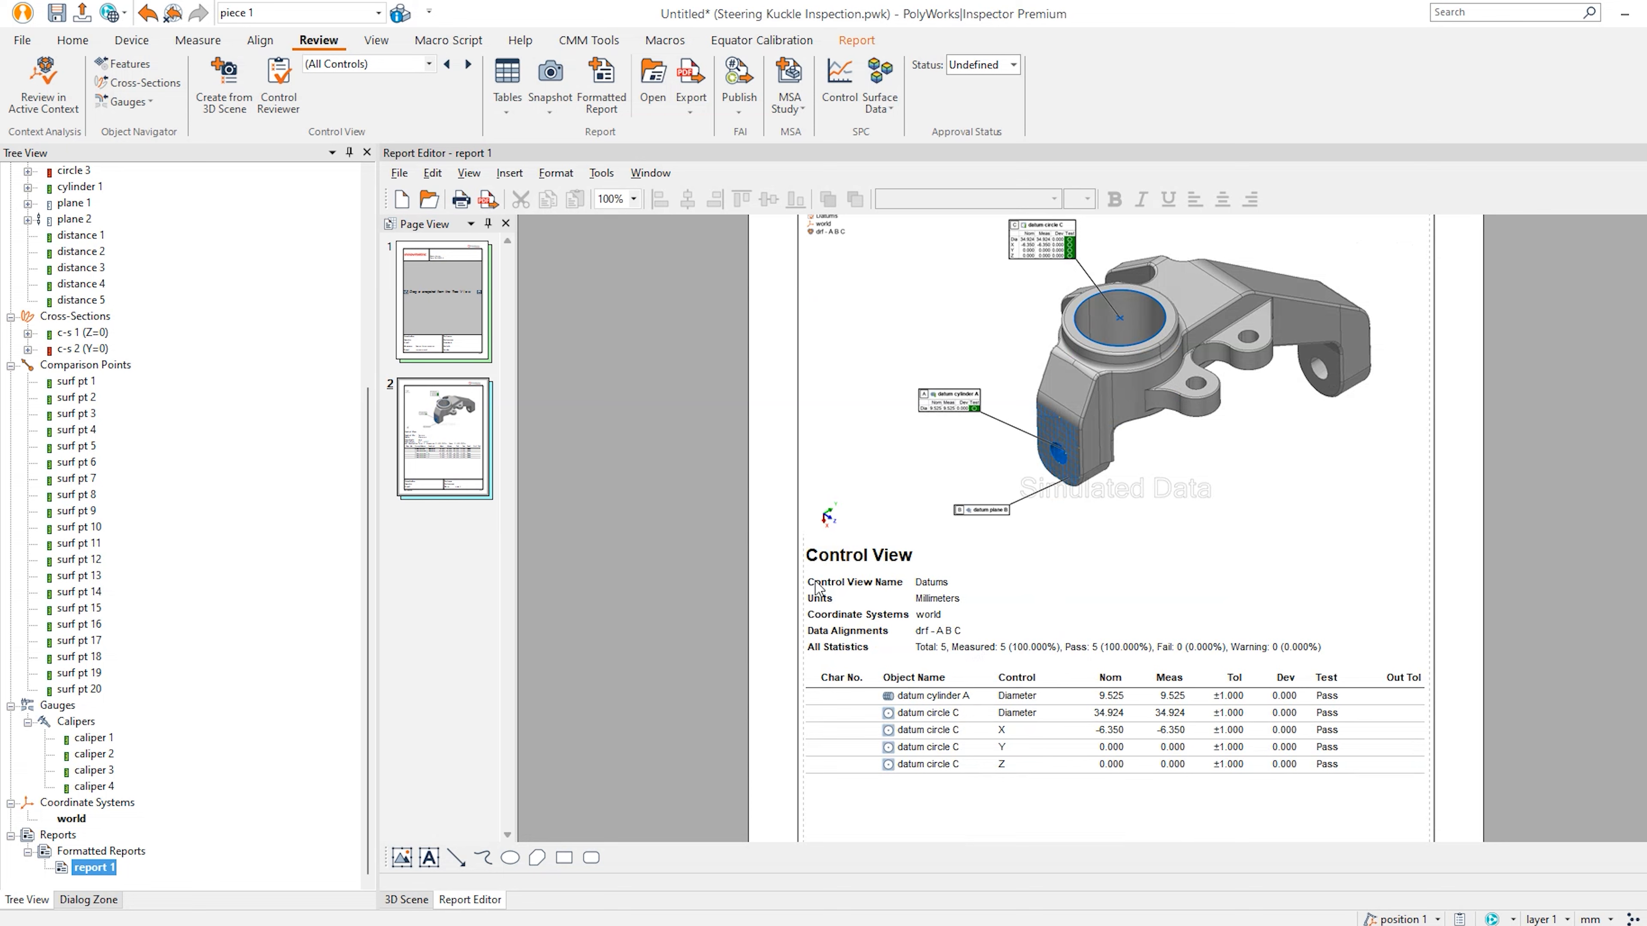
click(938, 631)
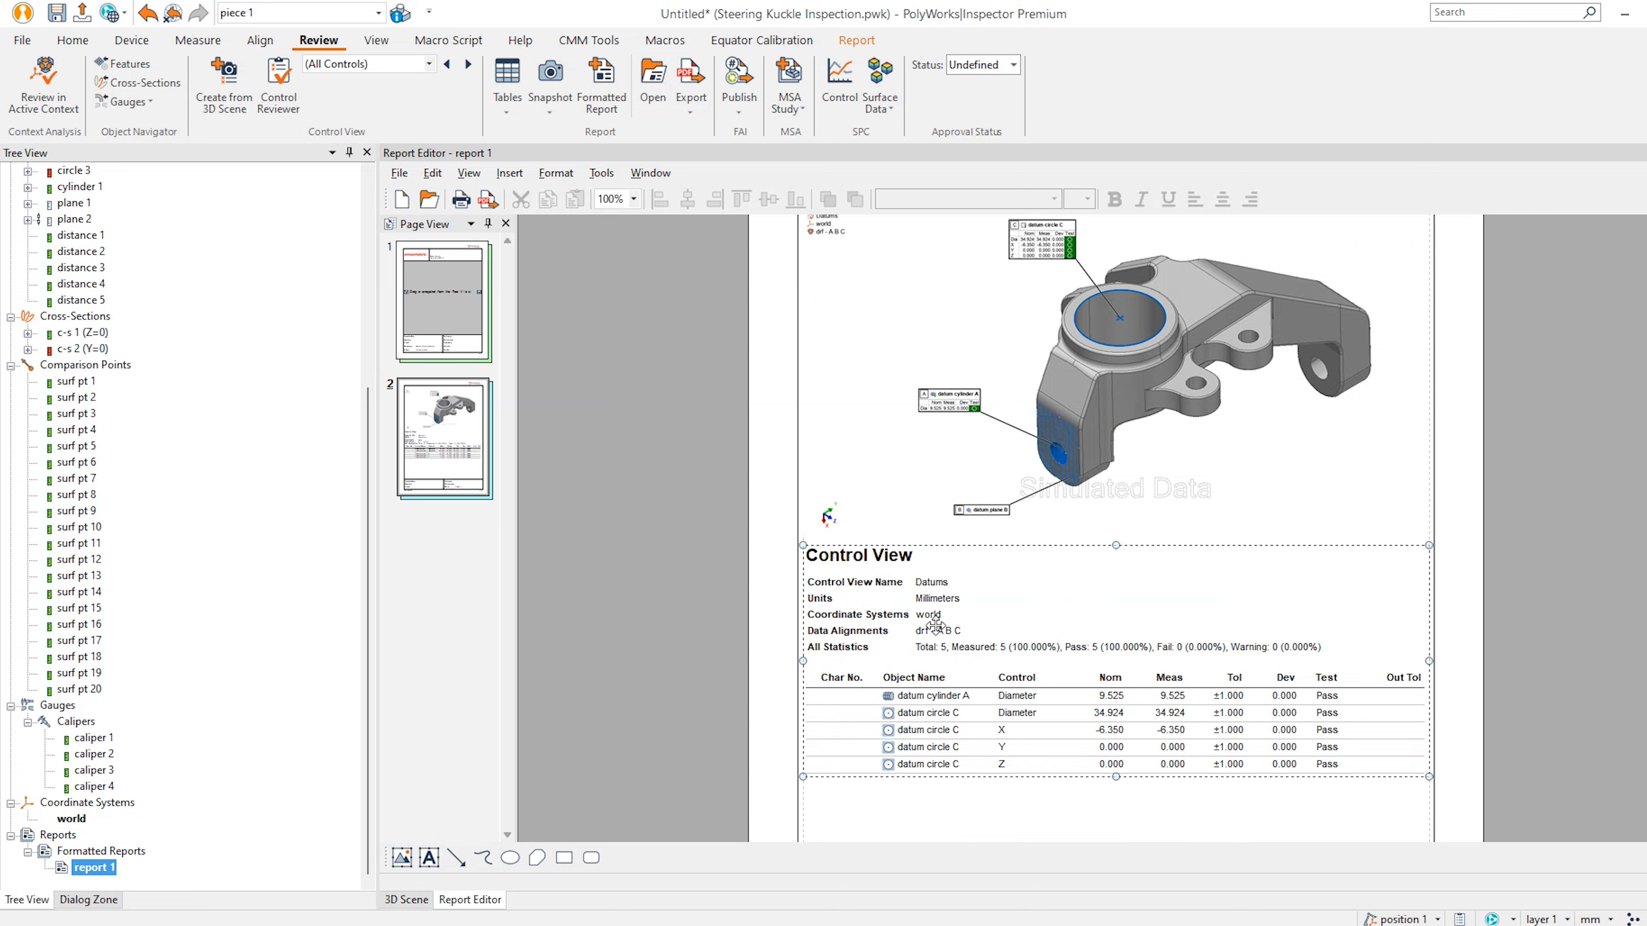
right_click(938, 631)
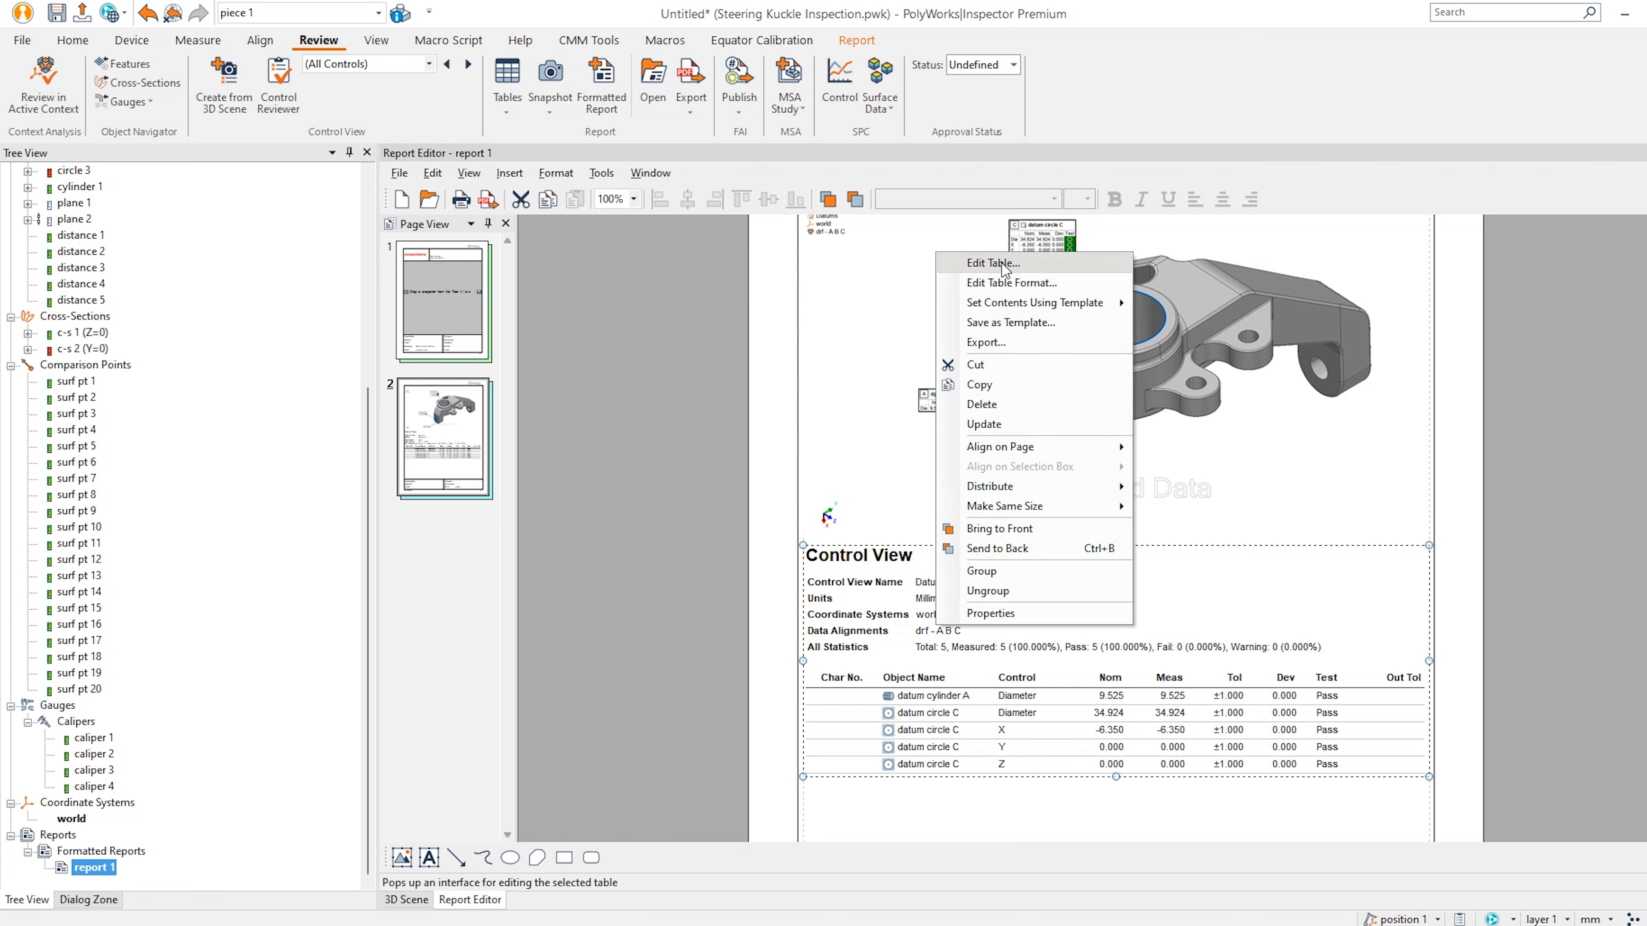
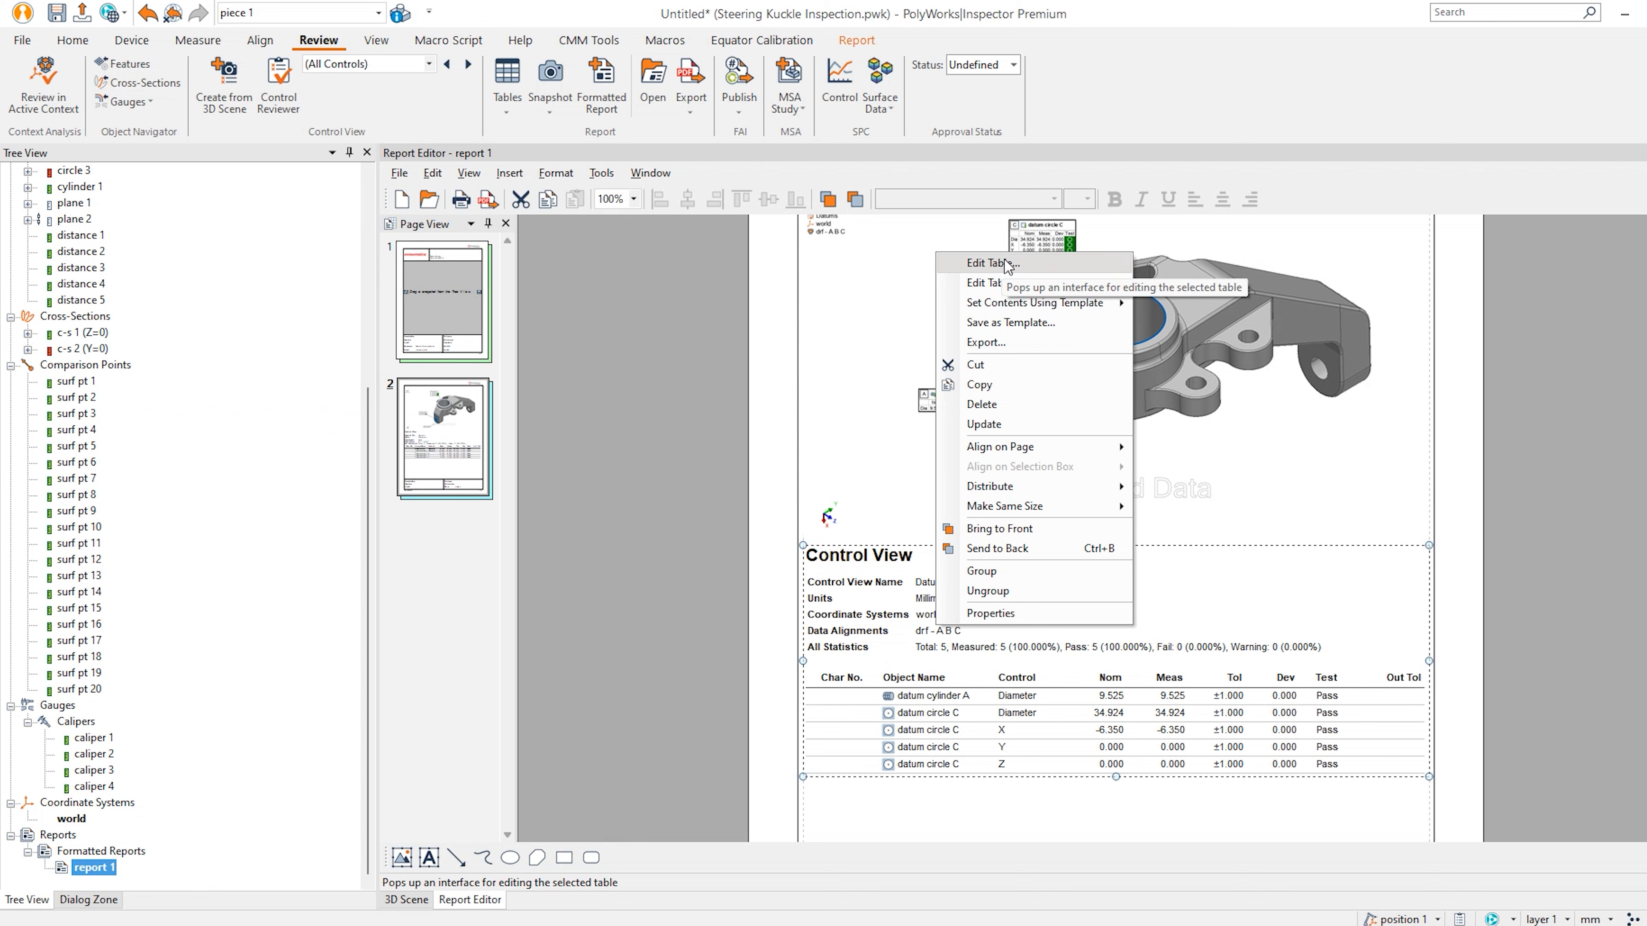
In the table editor, remove the Char No. column, the table title, and the Units and Coordinate Systems rows.
click(1004, 264)
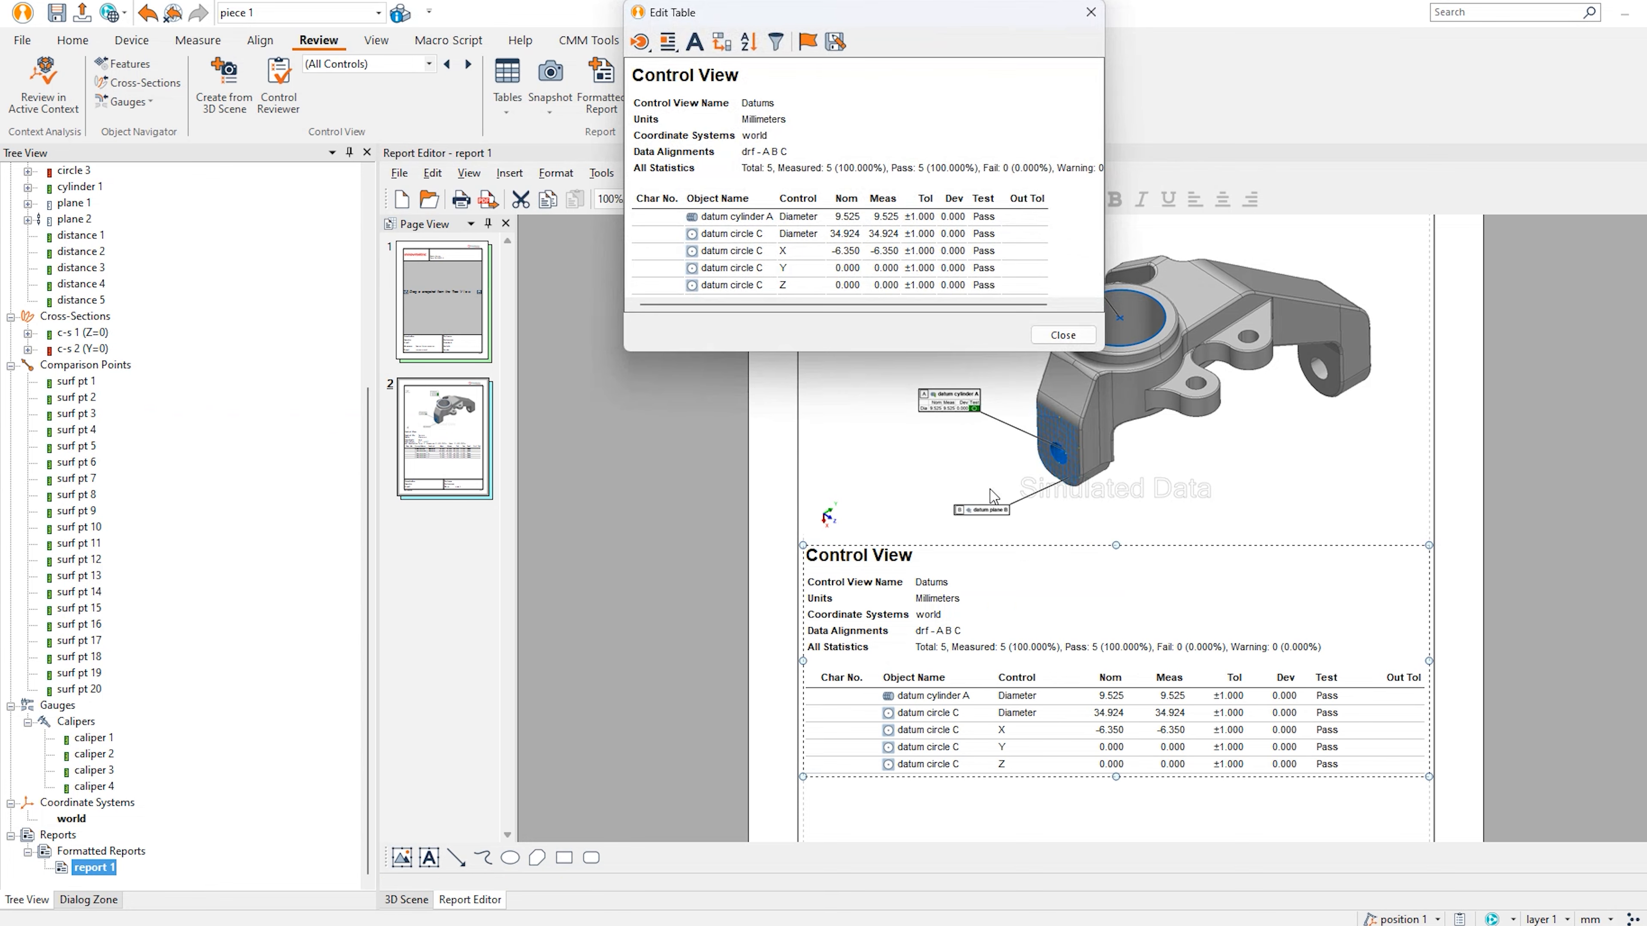
right_click(656, 195)
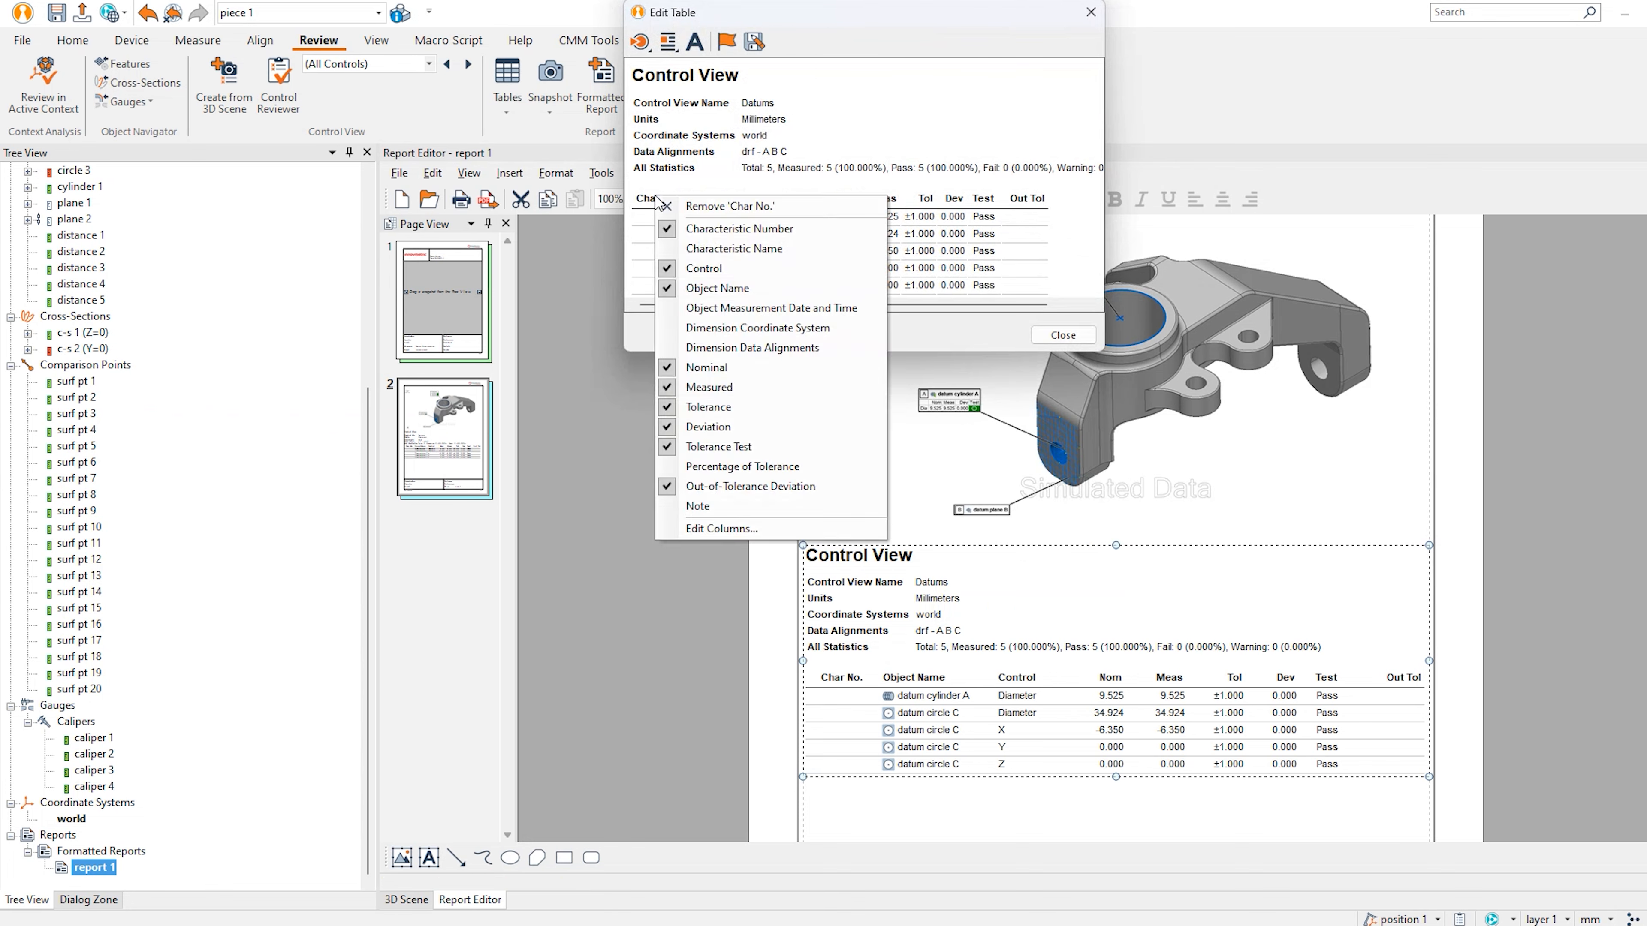
click(703, 206)
right_click(672, 73)
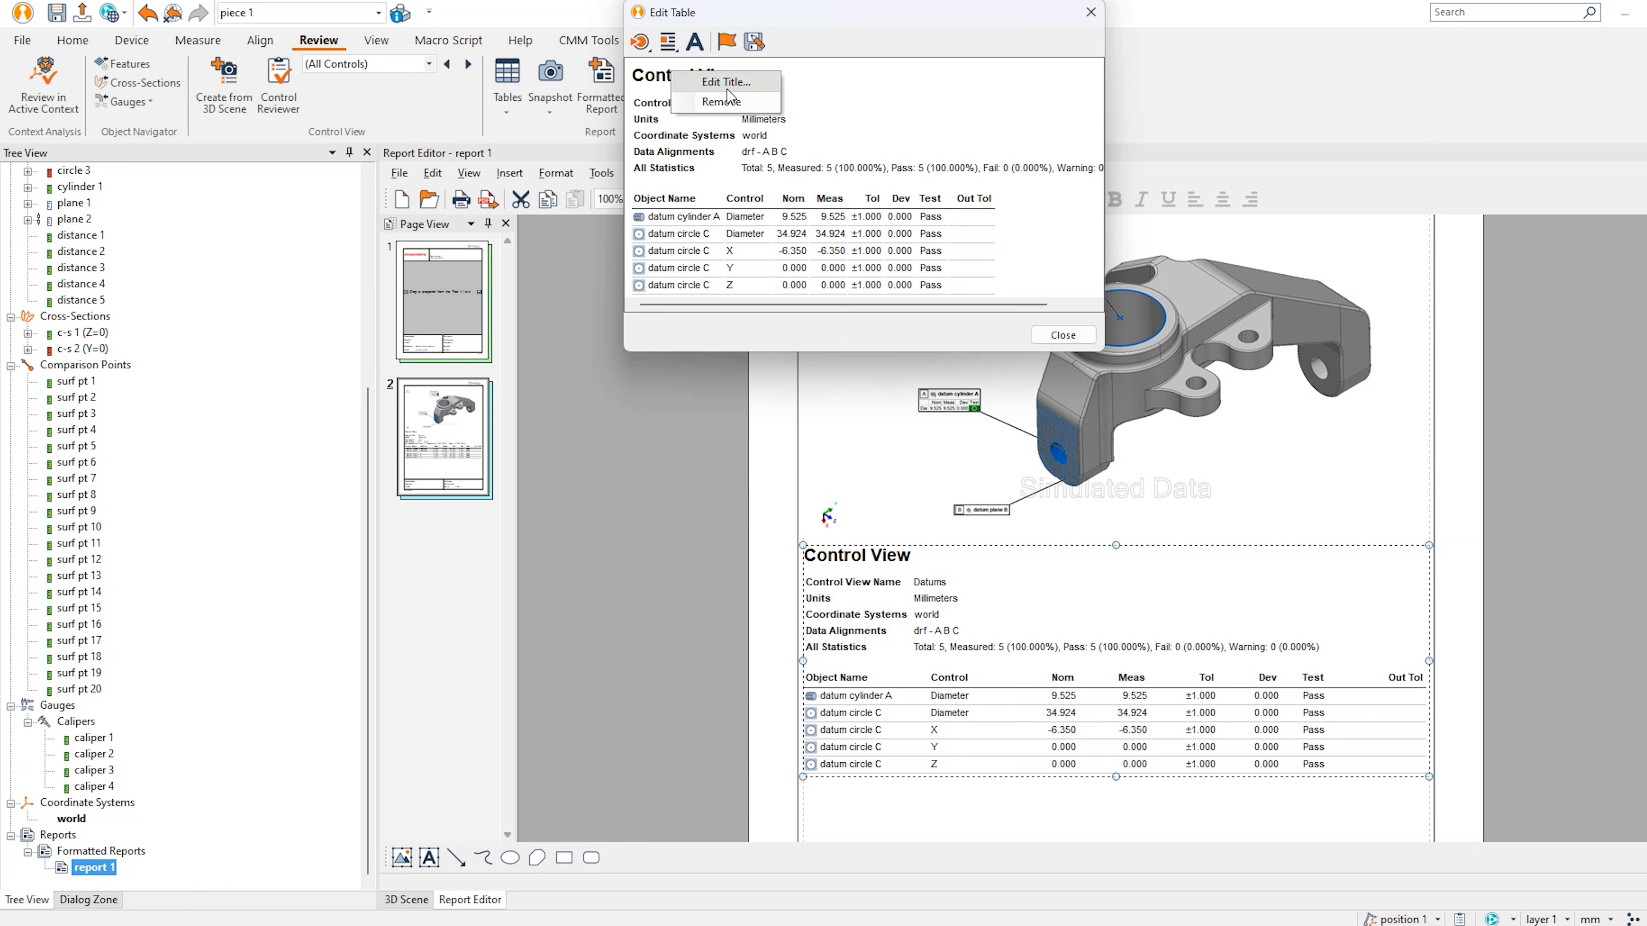
click(729, 103)
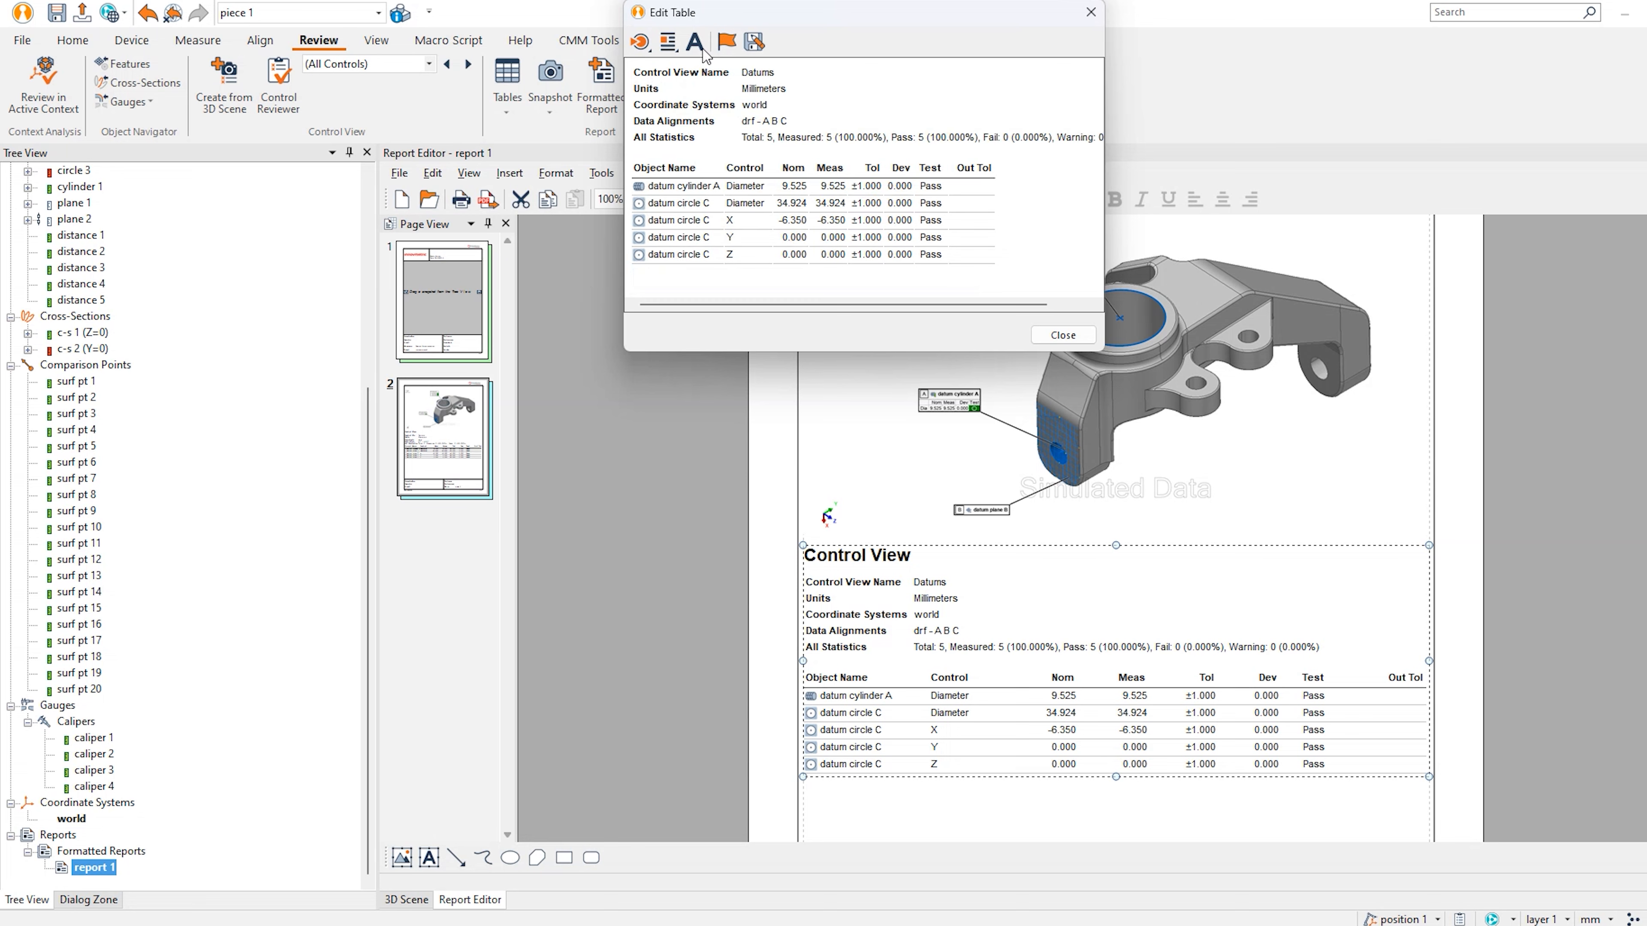
right_click(655, 96)
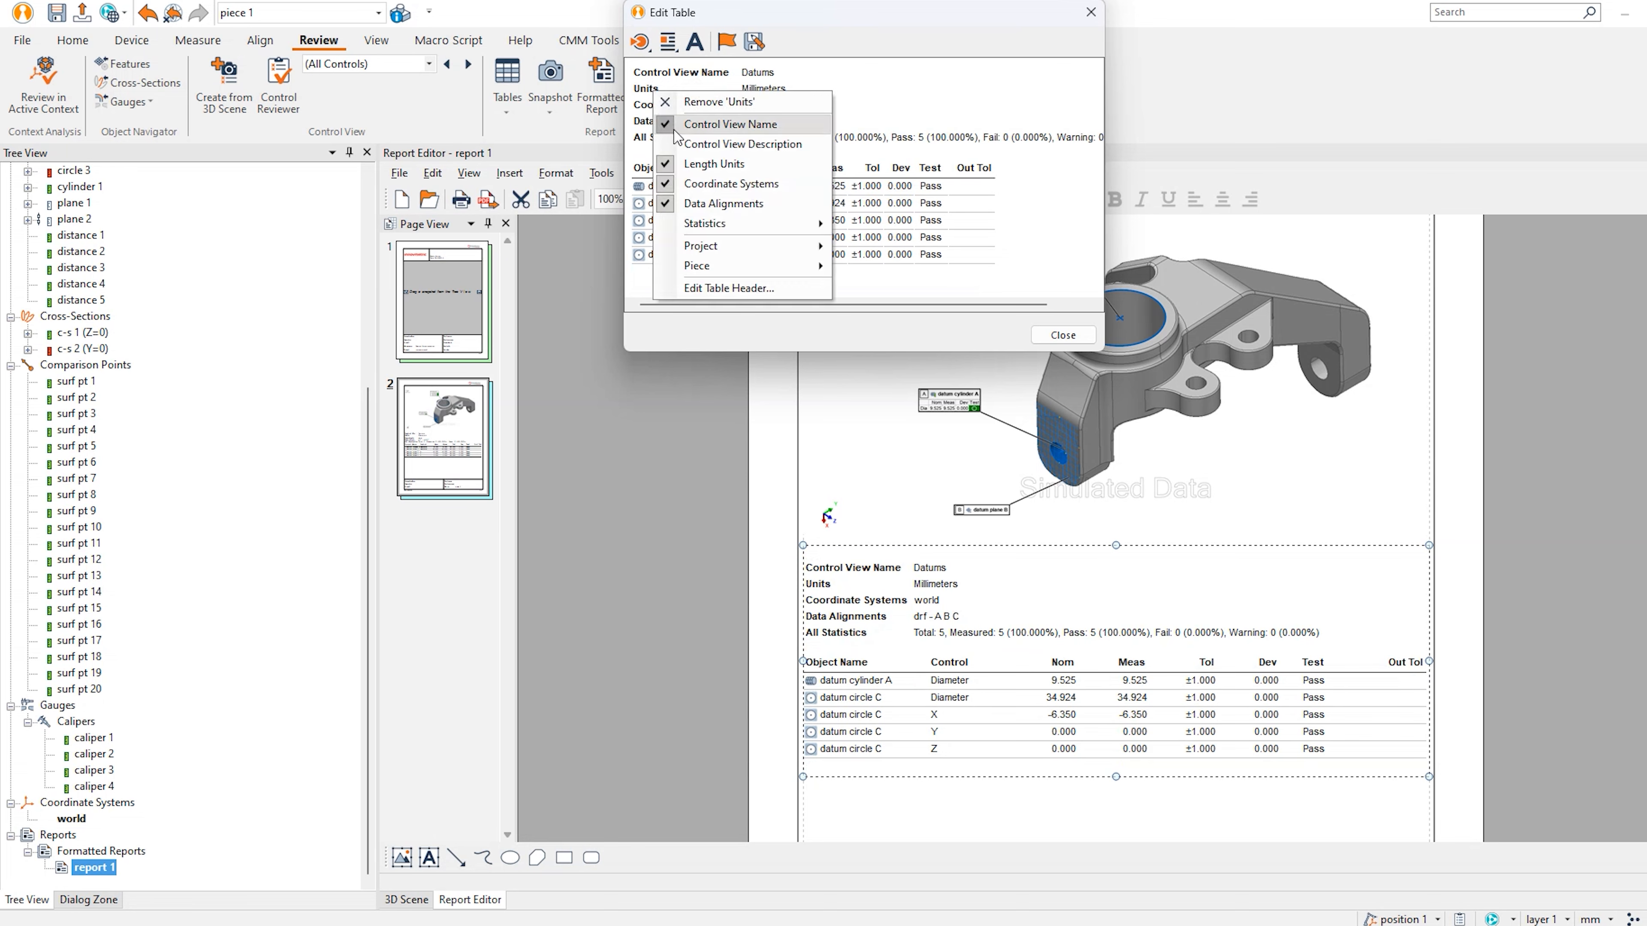
click(671, 104)
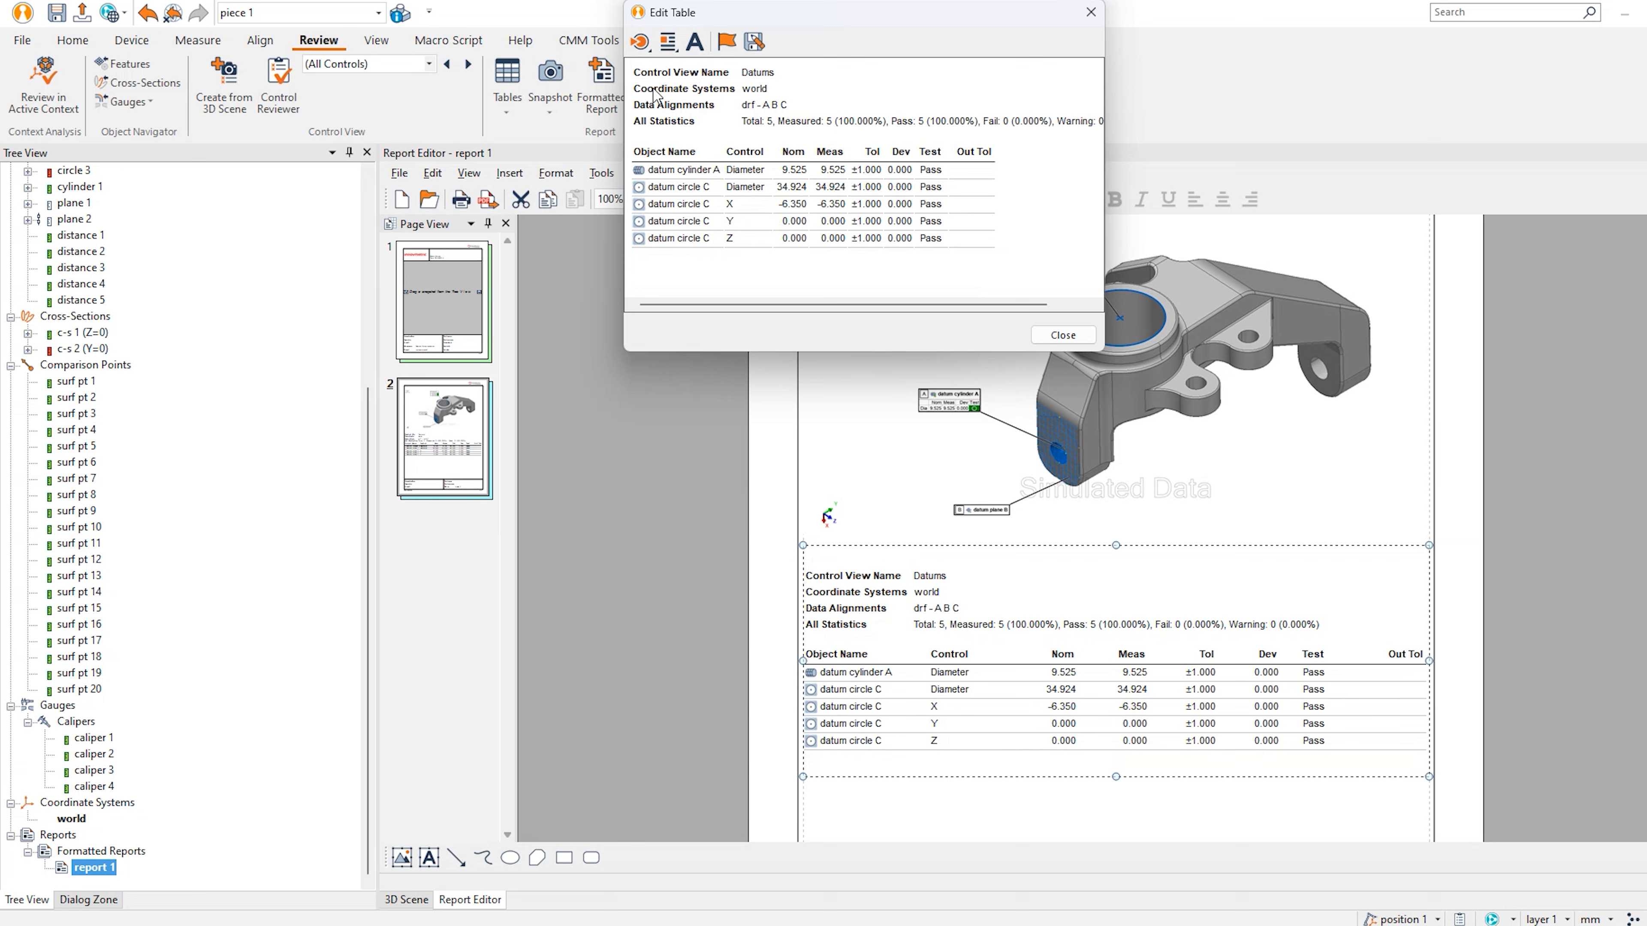
right_click(654, 88)
click(701, 100)
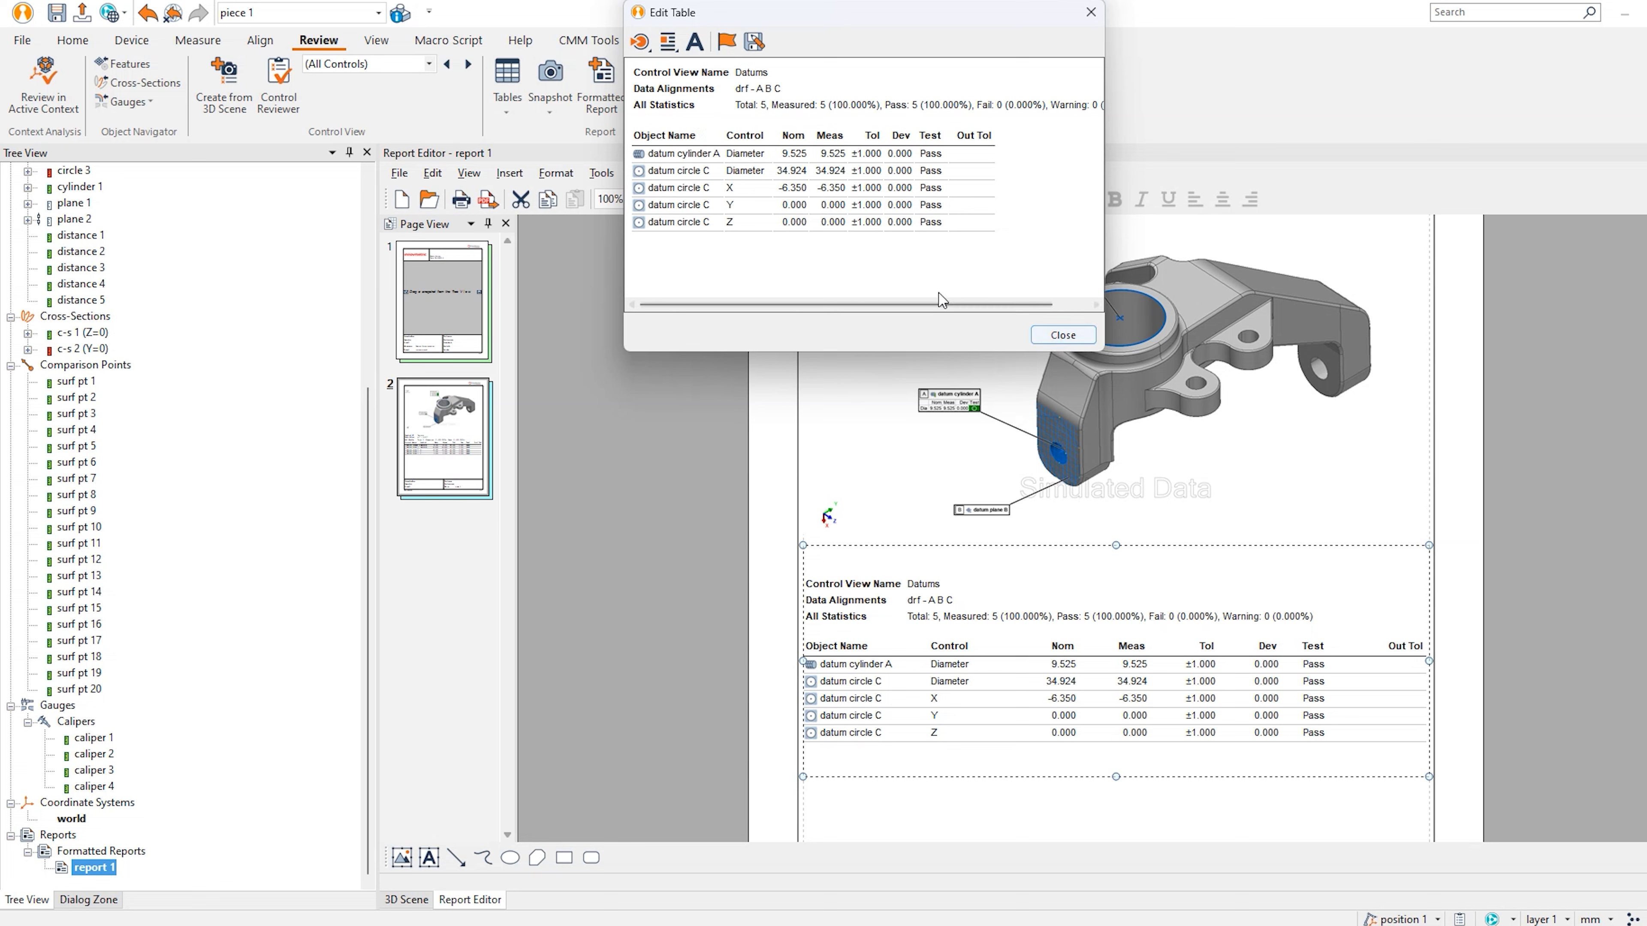
Save the edited table layout as template 'Simple' and close the table editor.
click(758, 49)
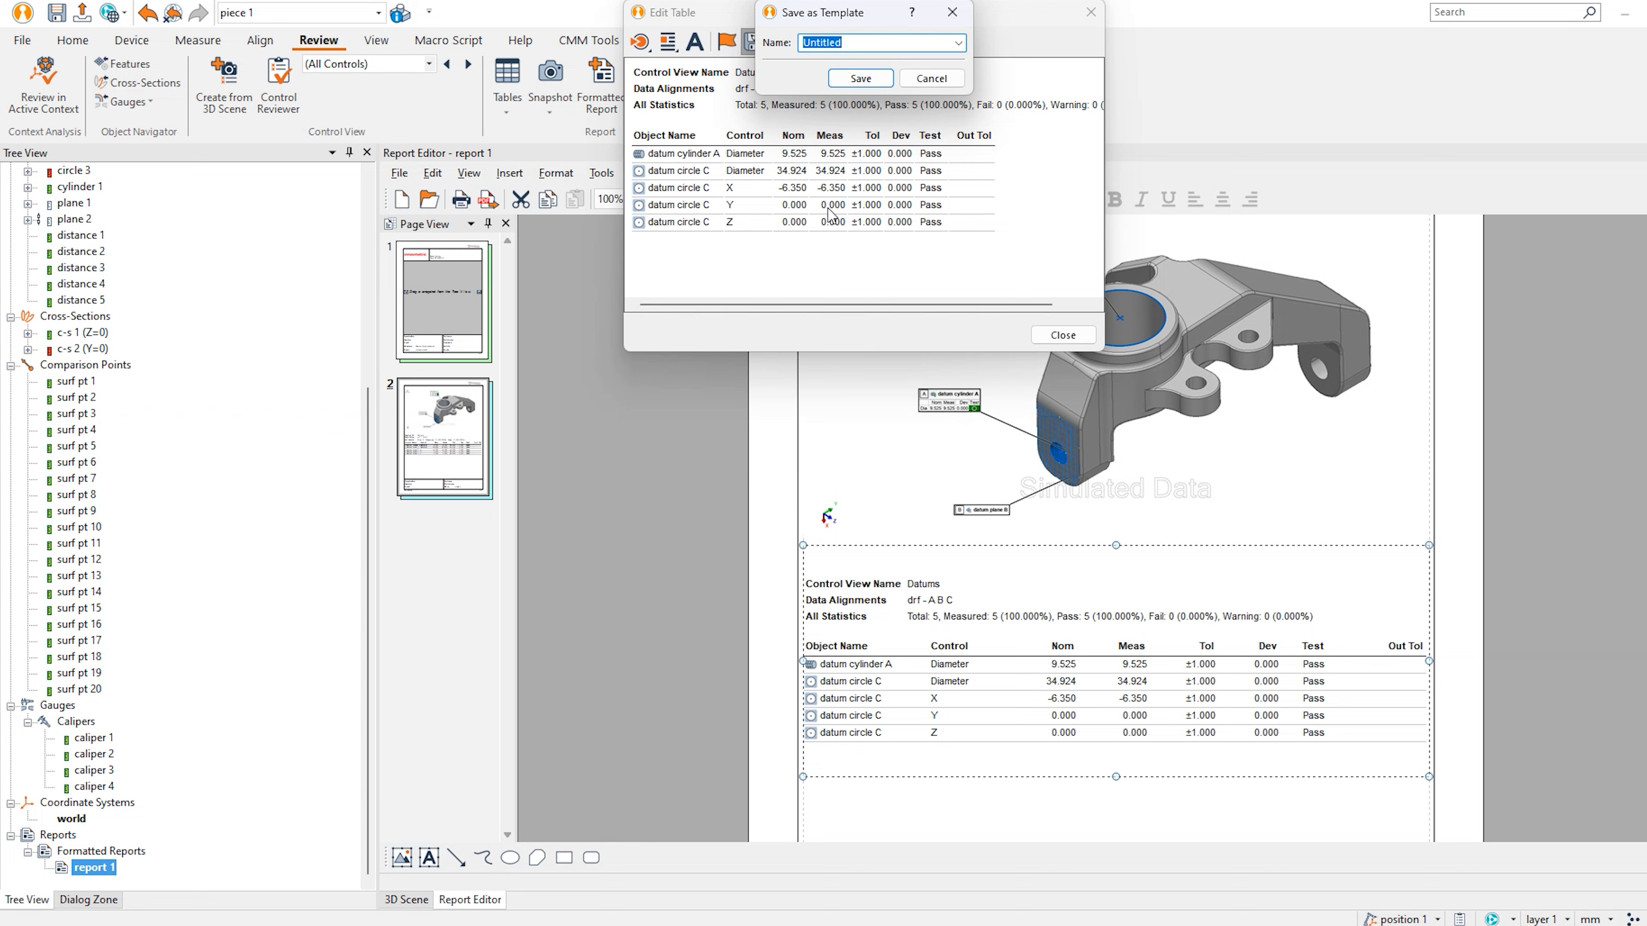
text(Simple)
click(857, 79)
click(861, 79)
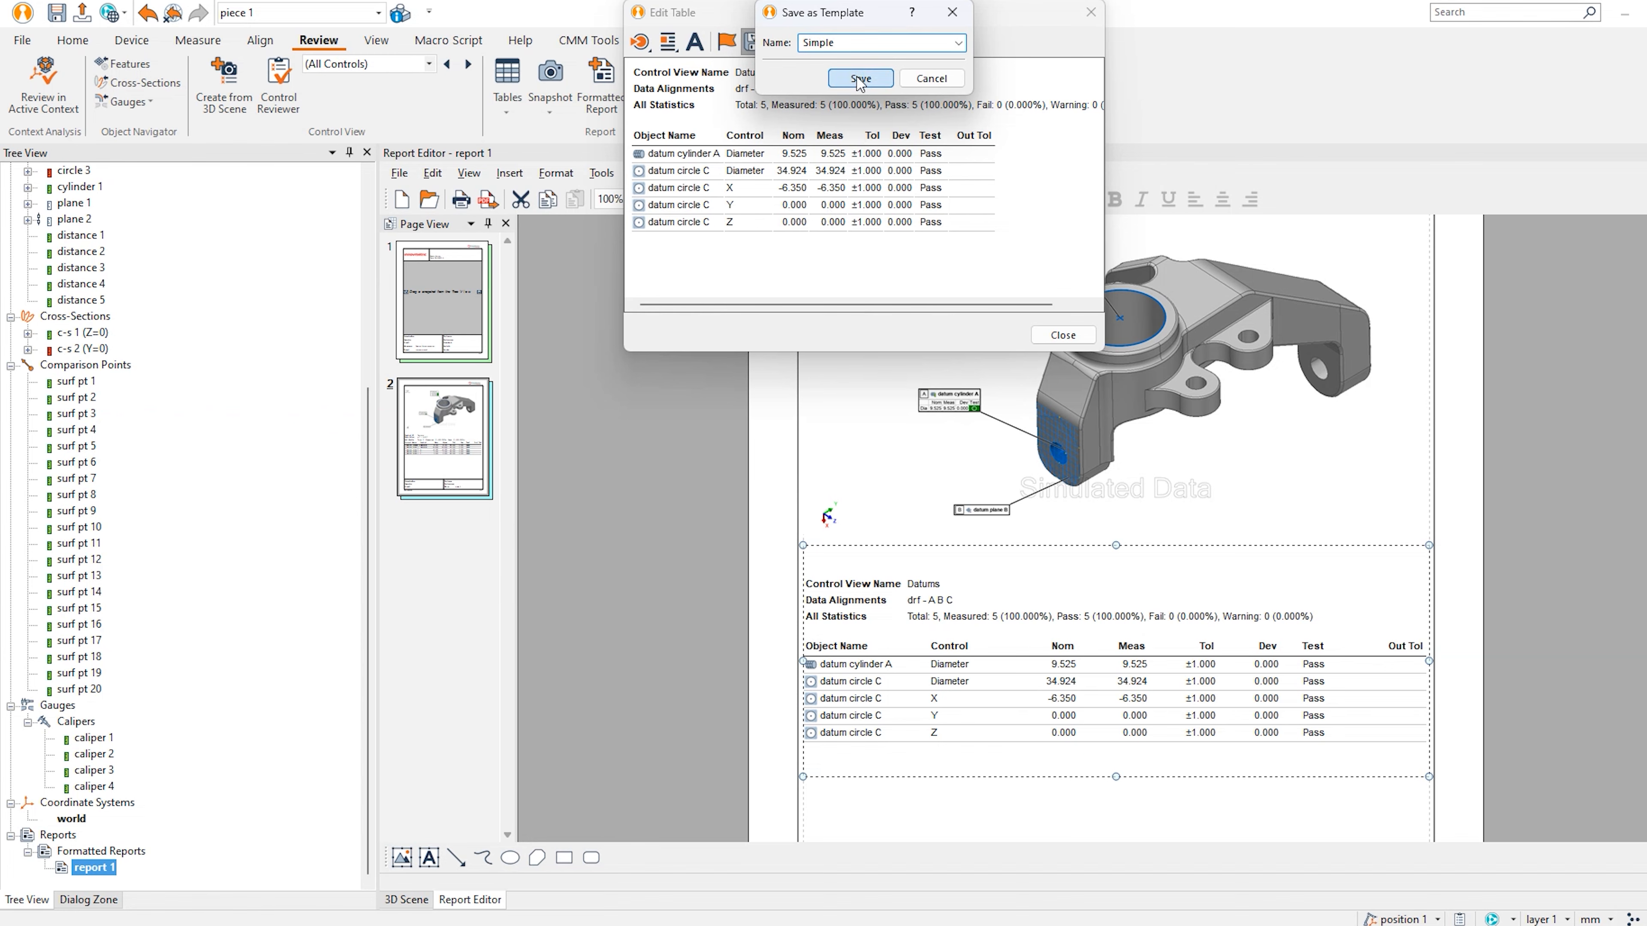
click(1063, 335)
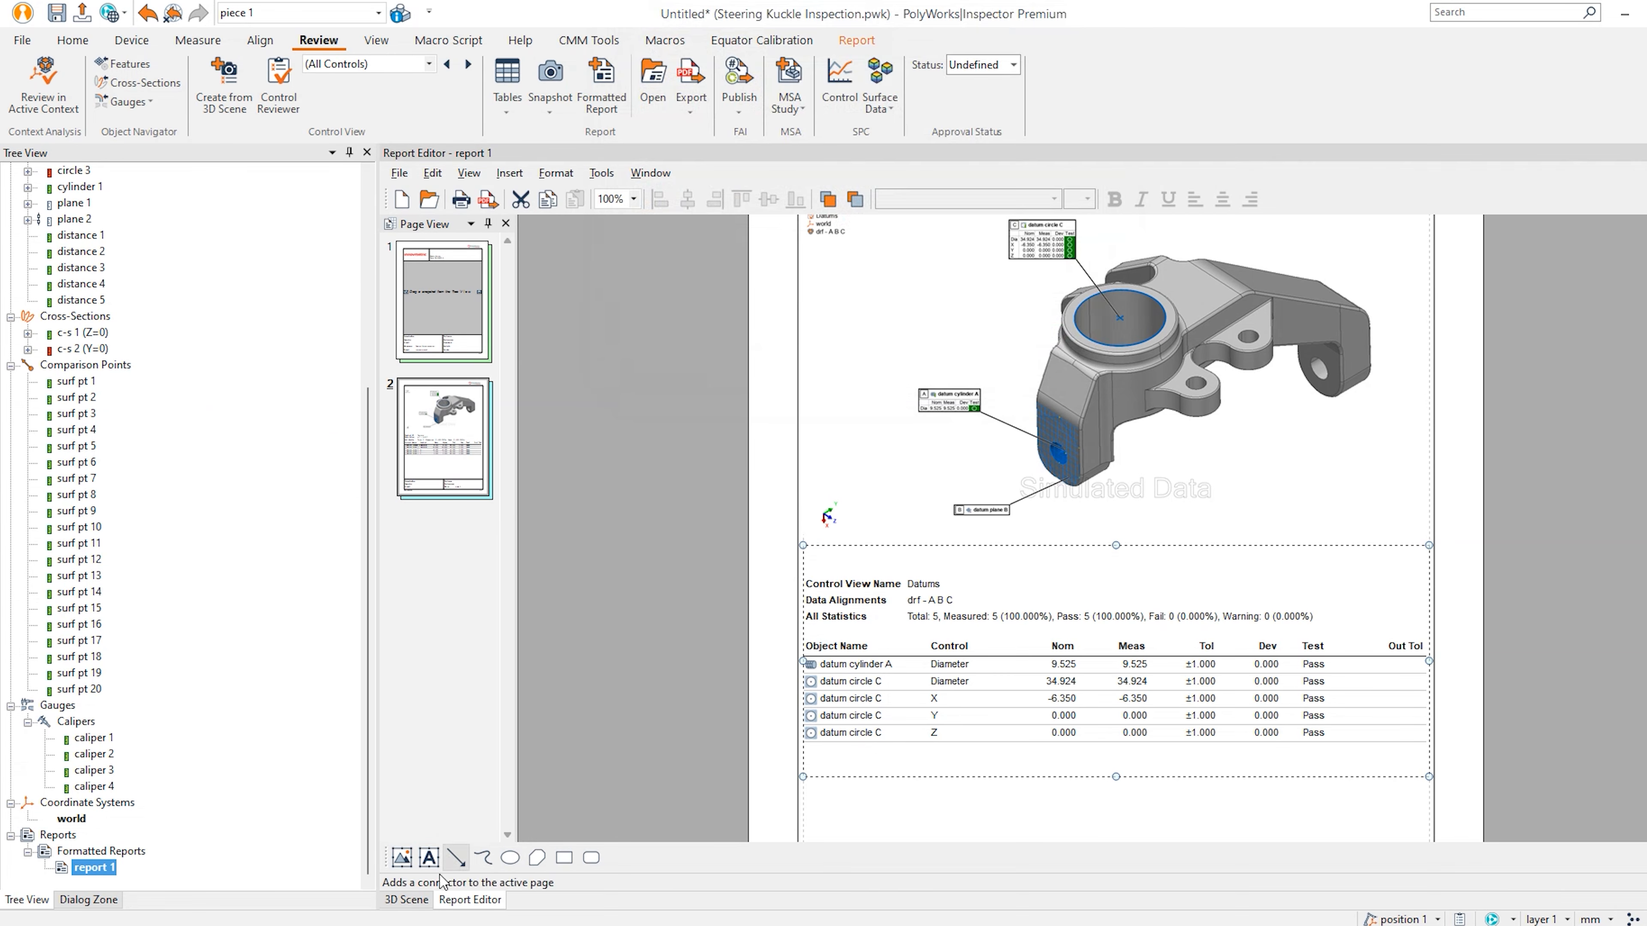
click(406, 899)
Hide datum cylinder A and plane B, and show circles 1, 2, 3 and datum circle C.
scroll(161, 433, up, 7)
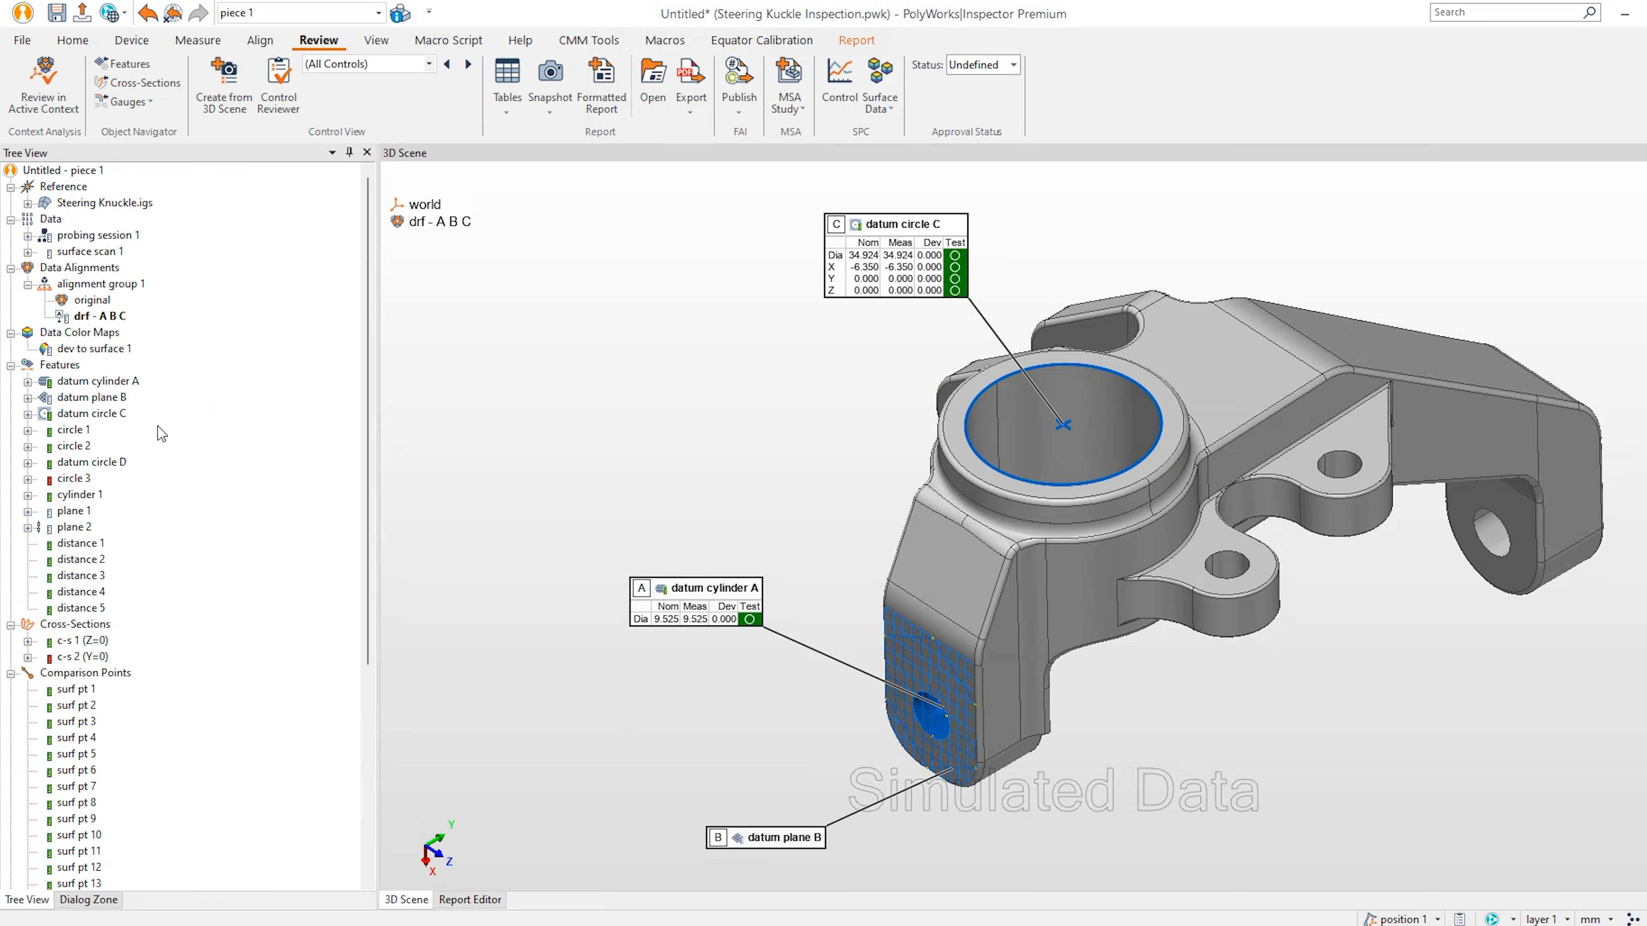
middle_click(110, 384)
middle_click(109, 399)
middle_click(108, 415)
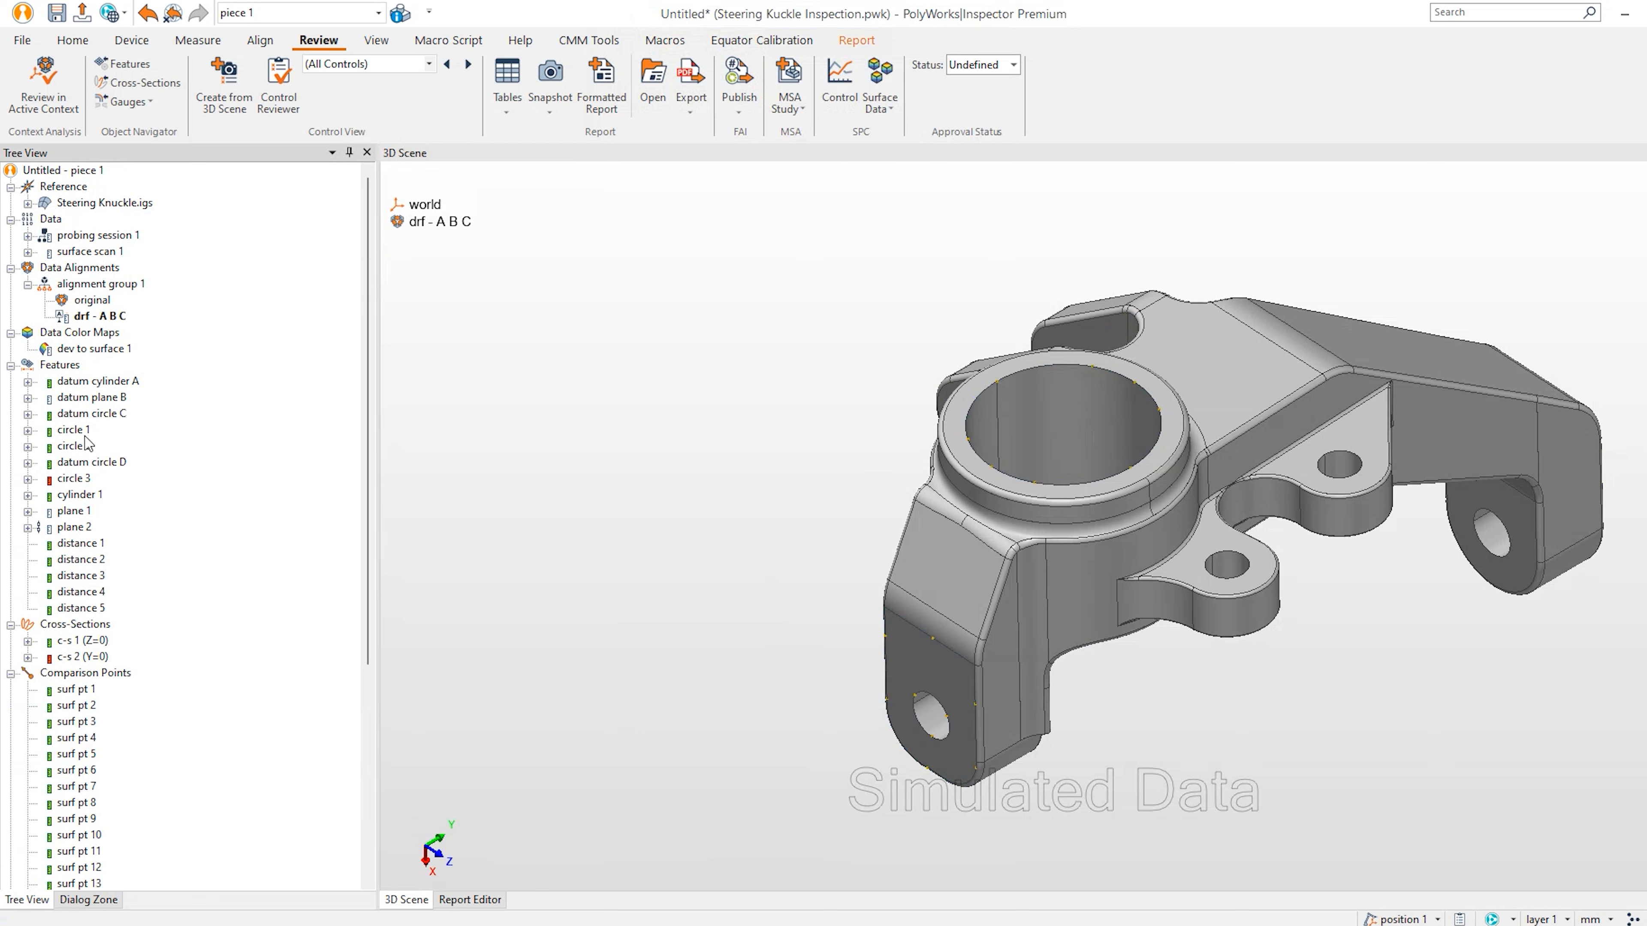
middle_click(85, 433)
middle_click(83, 446)
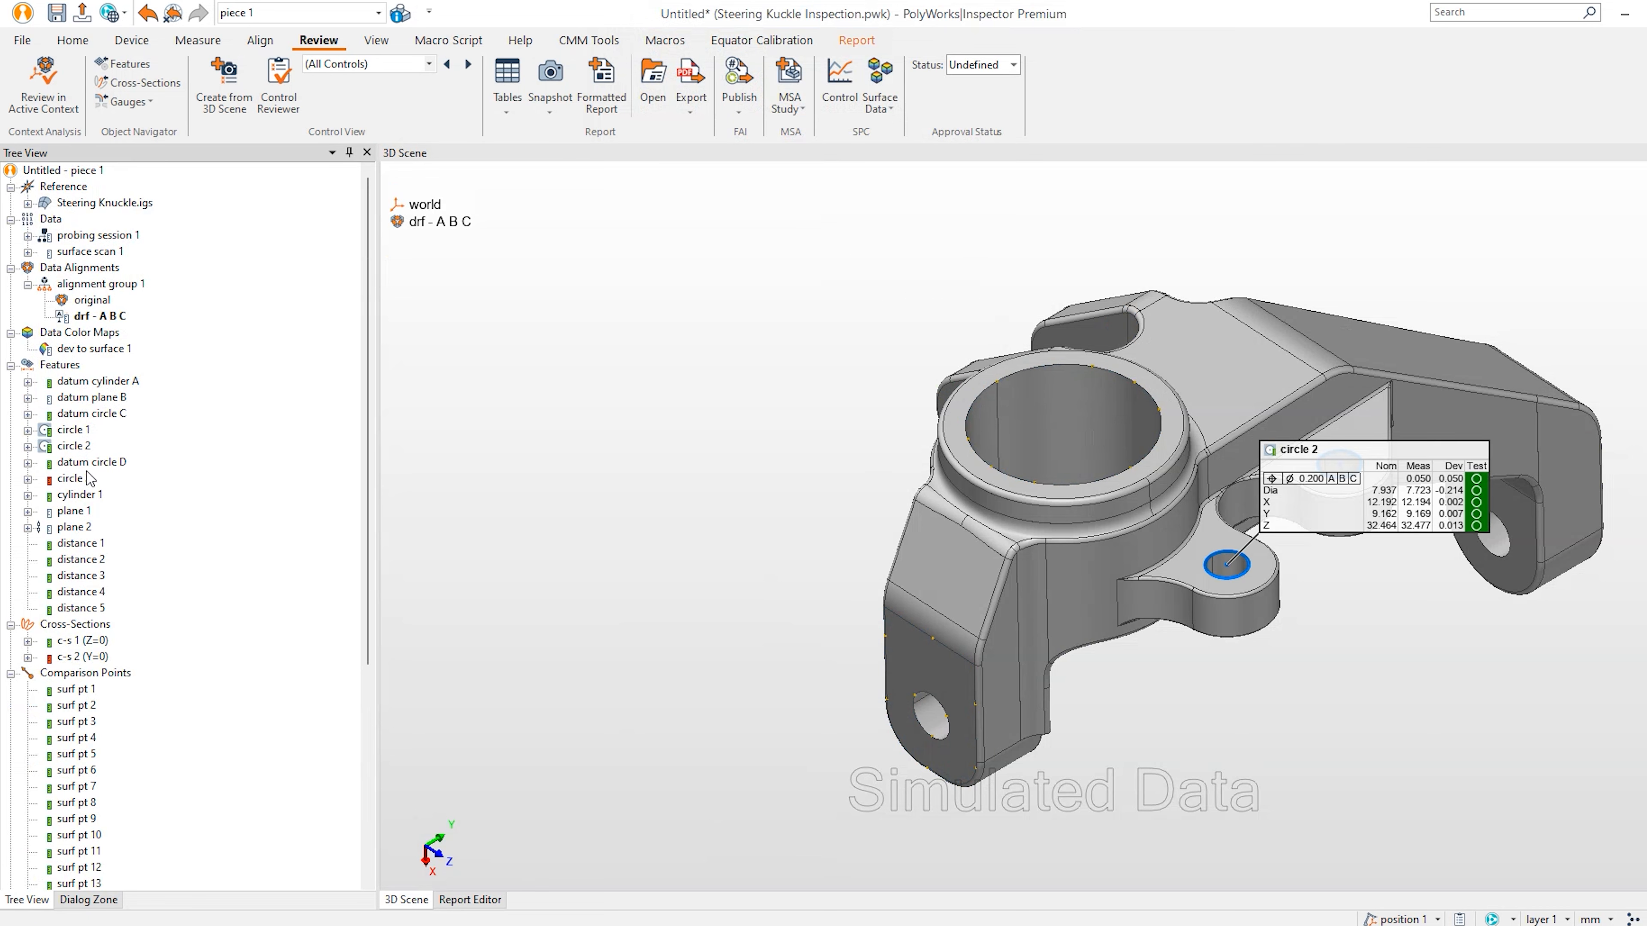
middle_click(83, 419)
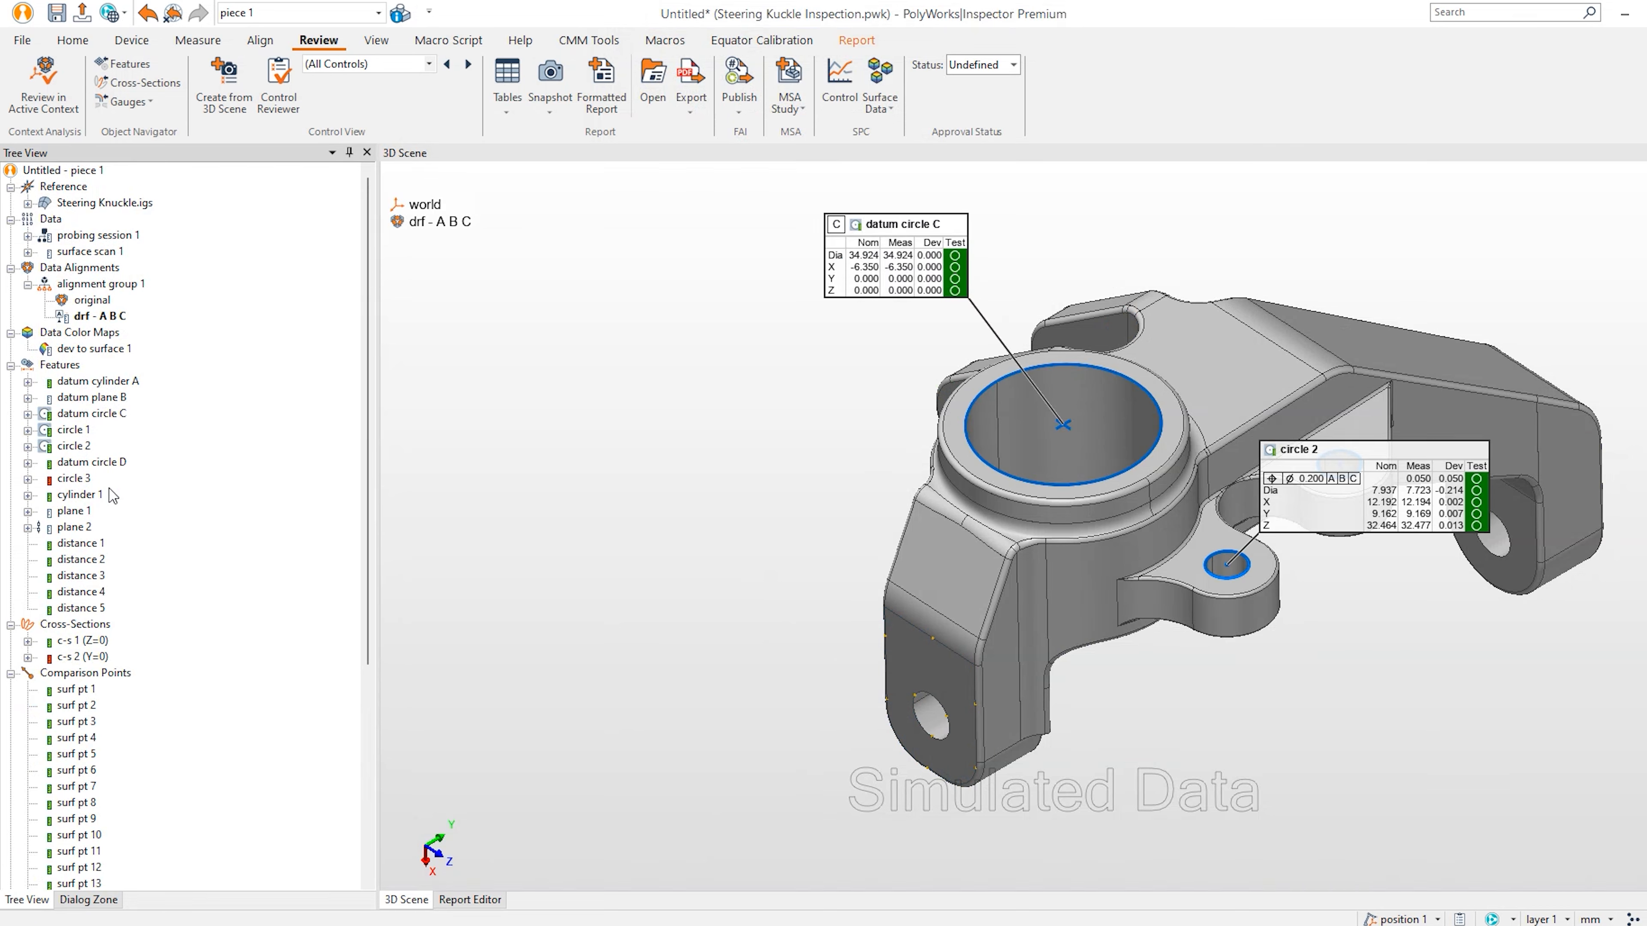
middle_click(85, 479)
View the part face-on, fit it in the scene, and hide the datum circle C annotation.
drag(1035, 505, 979, 505)
middle_drag(979, 505, 881, 500)
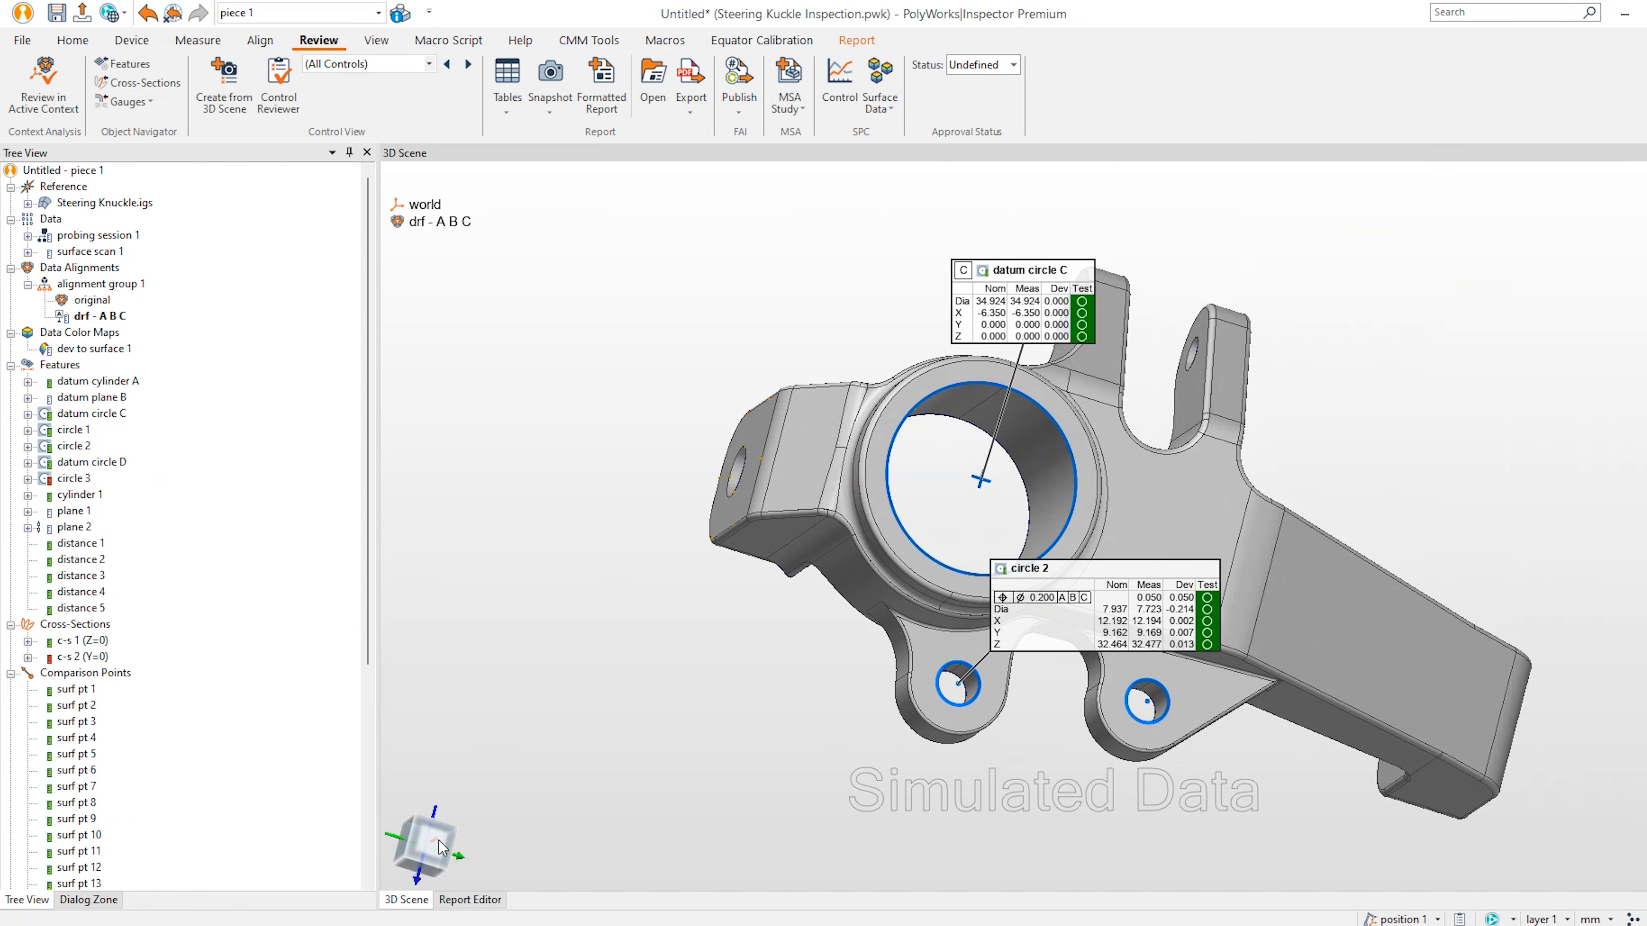
click(433, 840)
right_drag(914, 383, 919, 493)
mouse_move(845, 390)
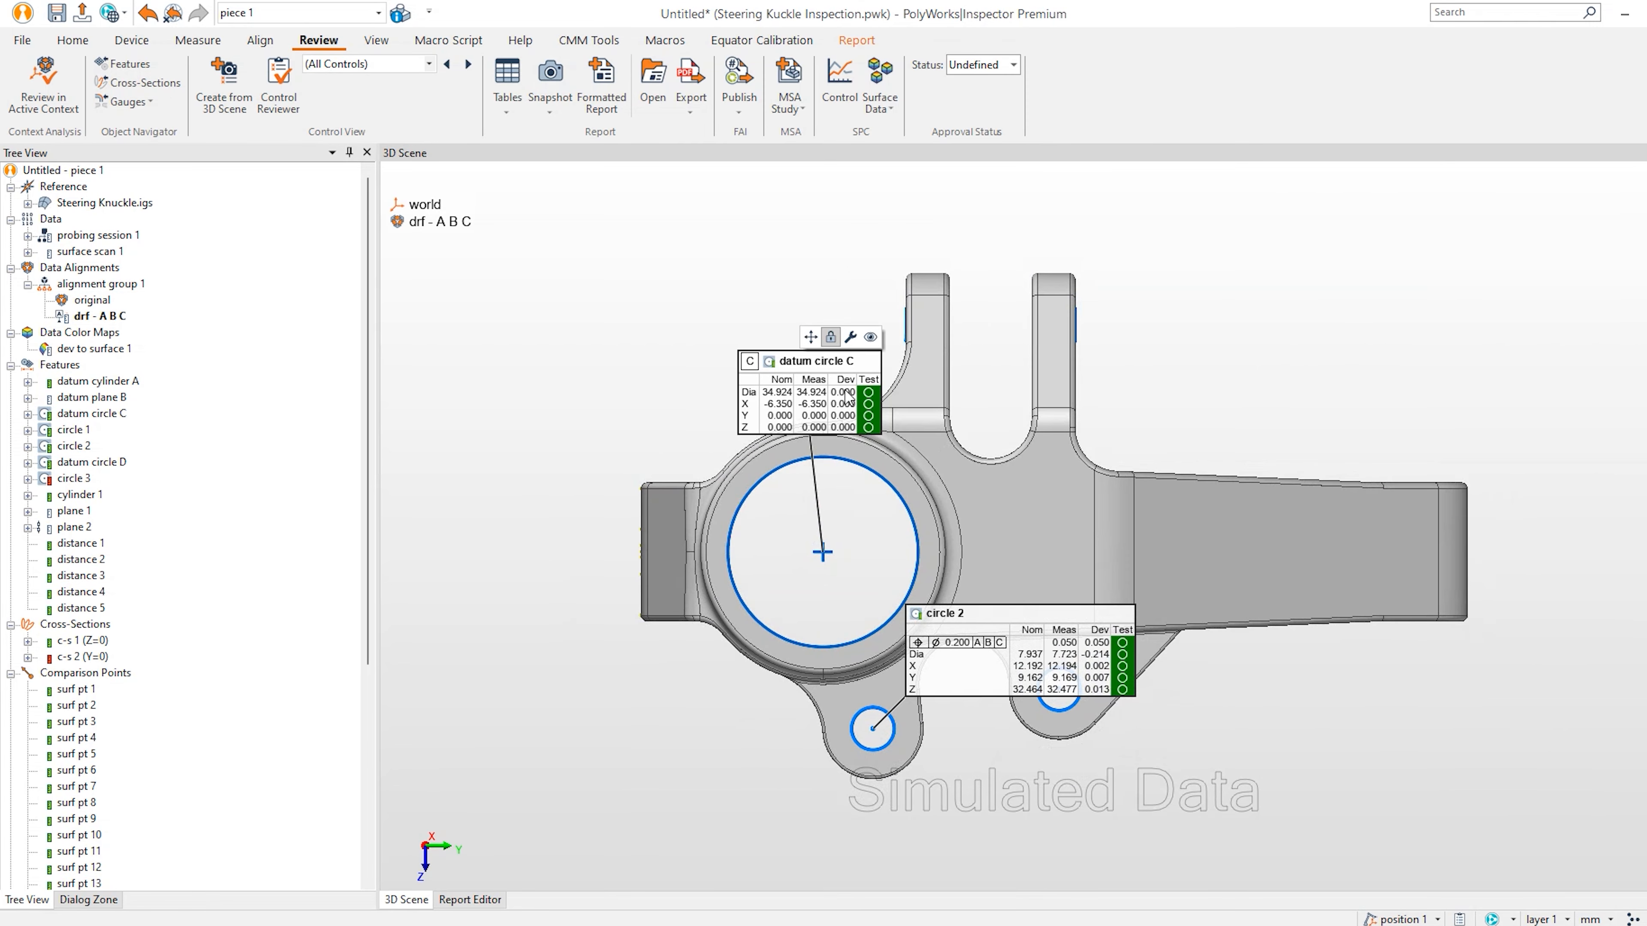
click(870, 337)
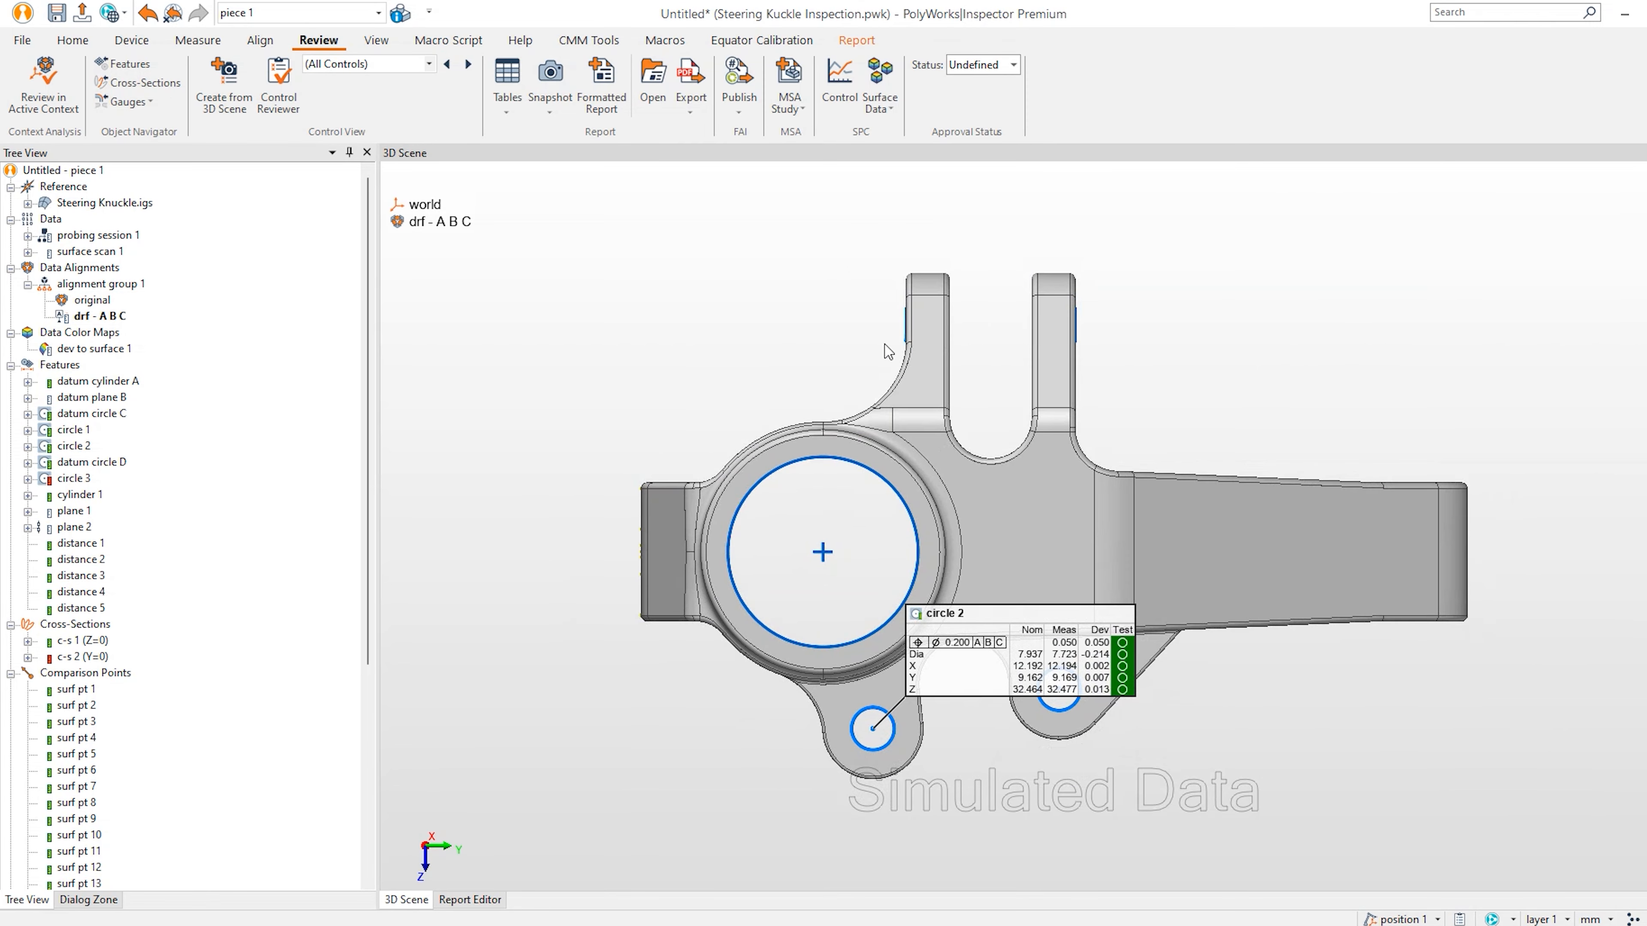
Spread the circle 1–3 and datum circle D annotations around the part.
click(905, 317)
mouse_move(1005, 258)
mouse_down()
mouse_move(735, 287)
mouse_move(638, 276)
mouse_up()
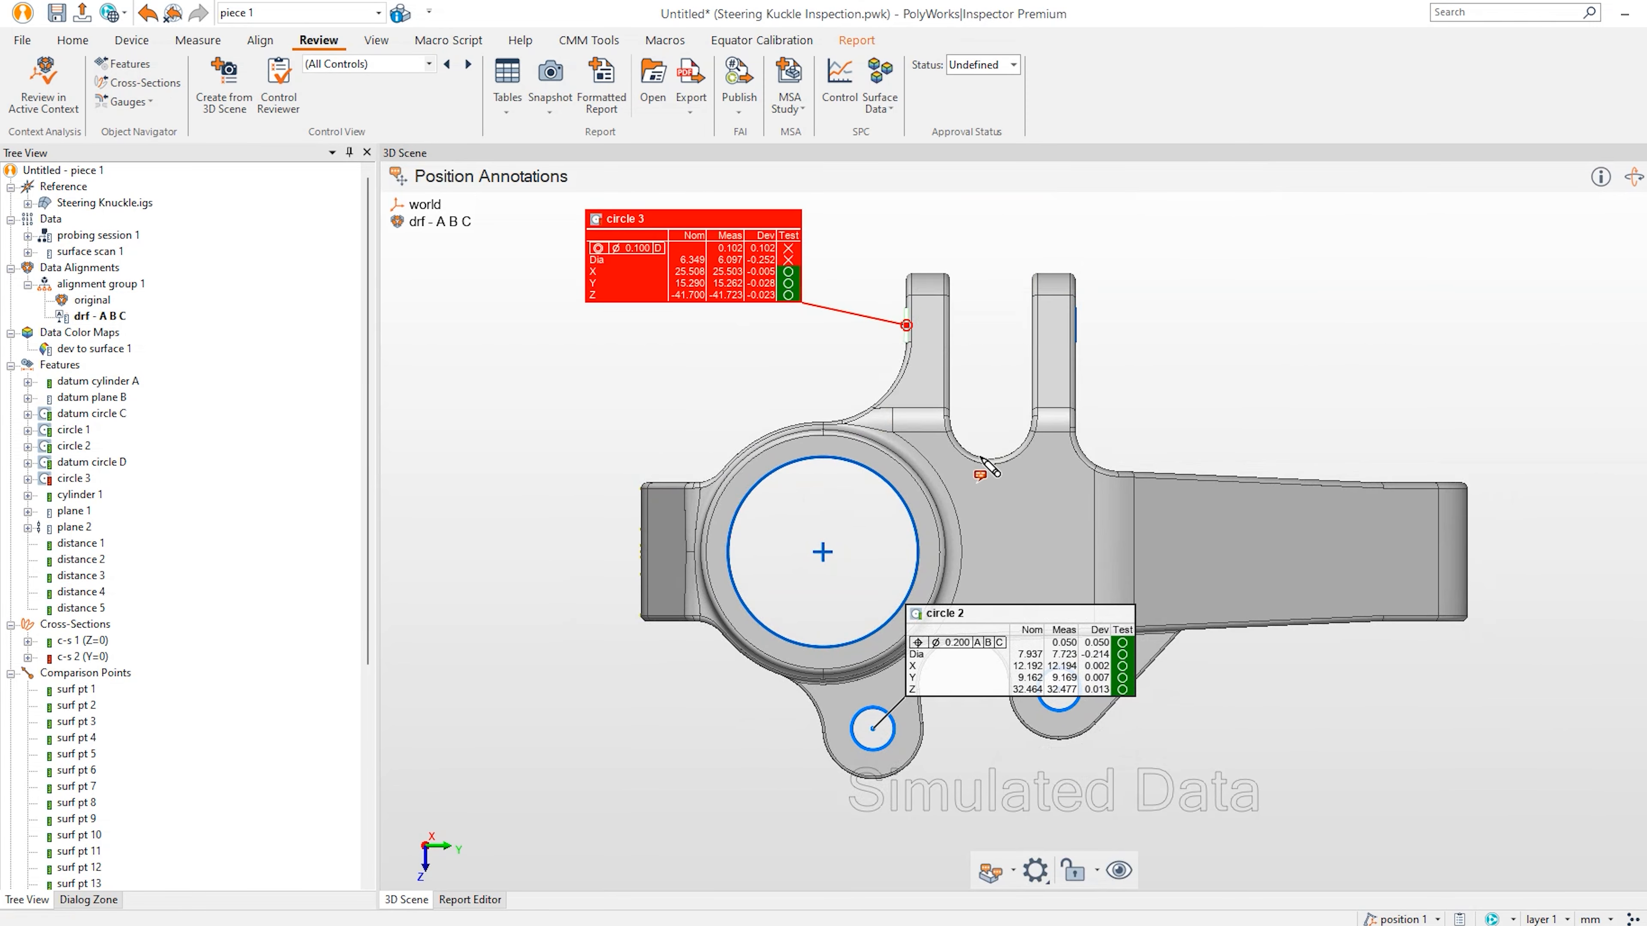
click(1034, 871)
click(1063, 741)
drag(1008, 683, 643, 790)
click(1056, 689)
drag(1147, 600, 1250, 784)
drag(1146, 265, 1220, 293)
key(Escape)
Show the distance 1–3 dimensions and move the 34.180 dimension upward.
middle_click(82, 544)
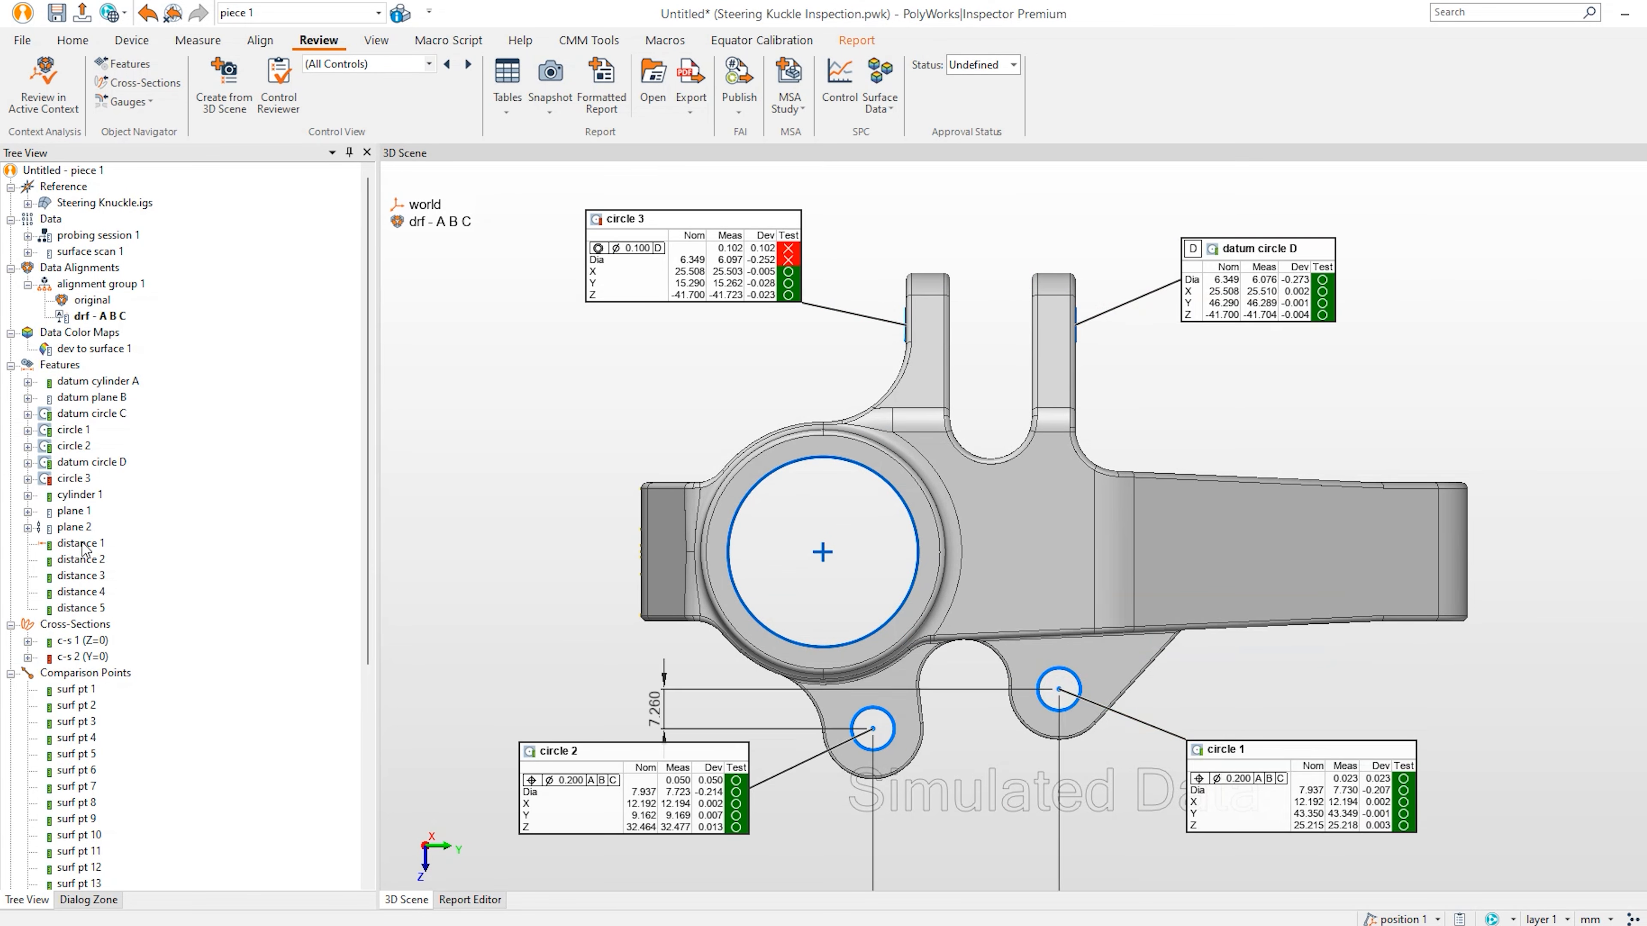
middle_click(82, 559)
middle_click(83, 572)
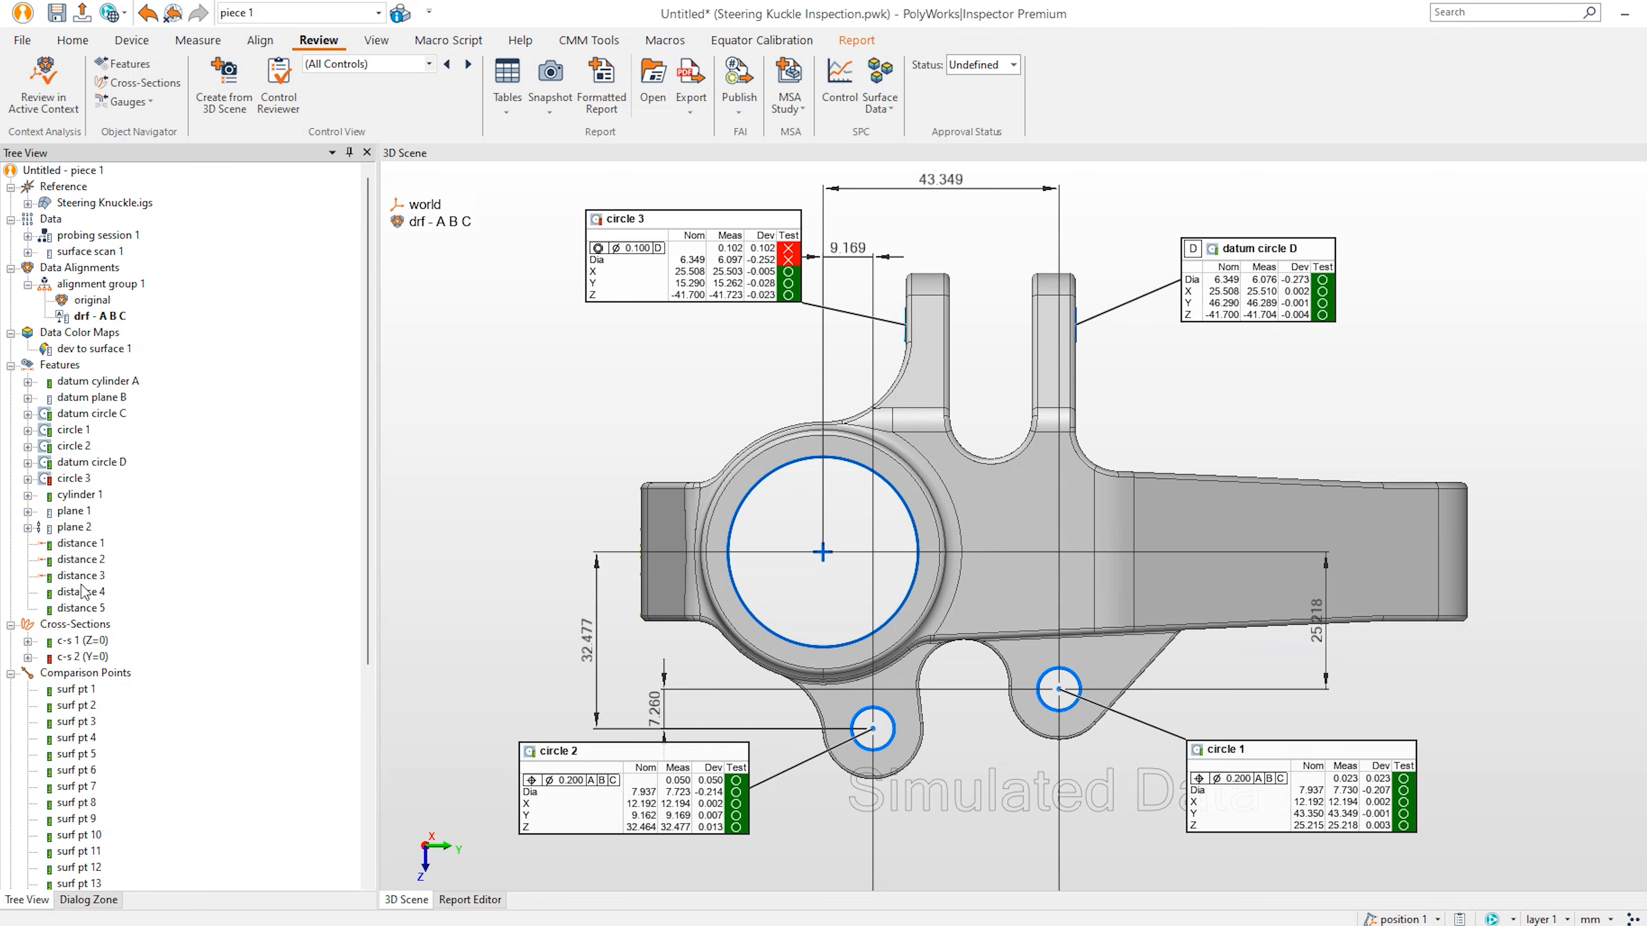
right_drag(1020, 421, 1038, 525)
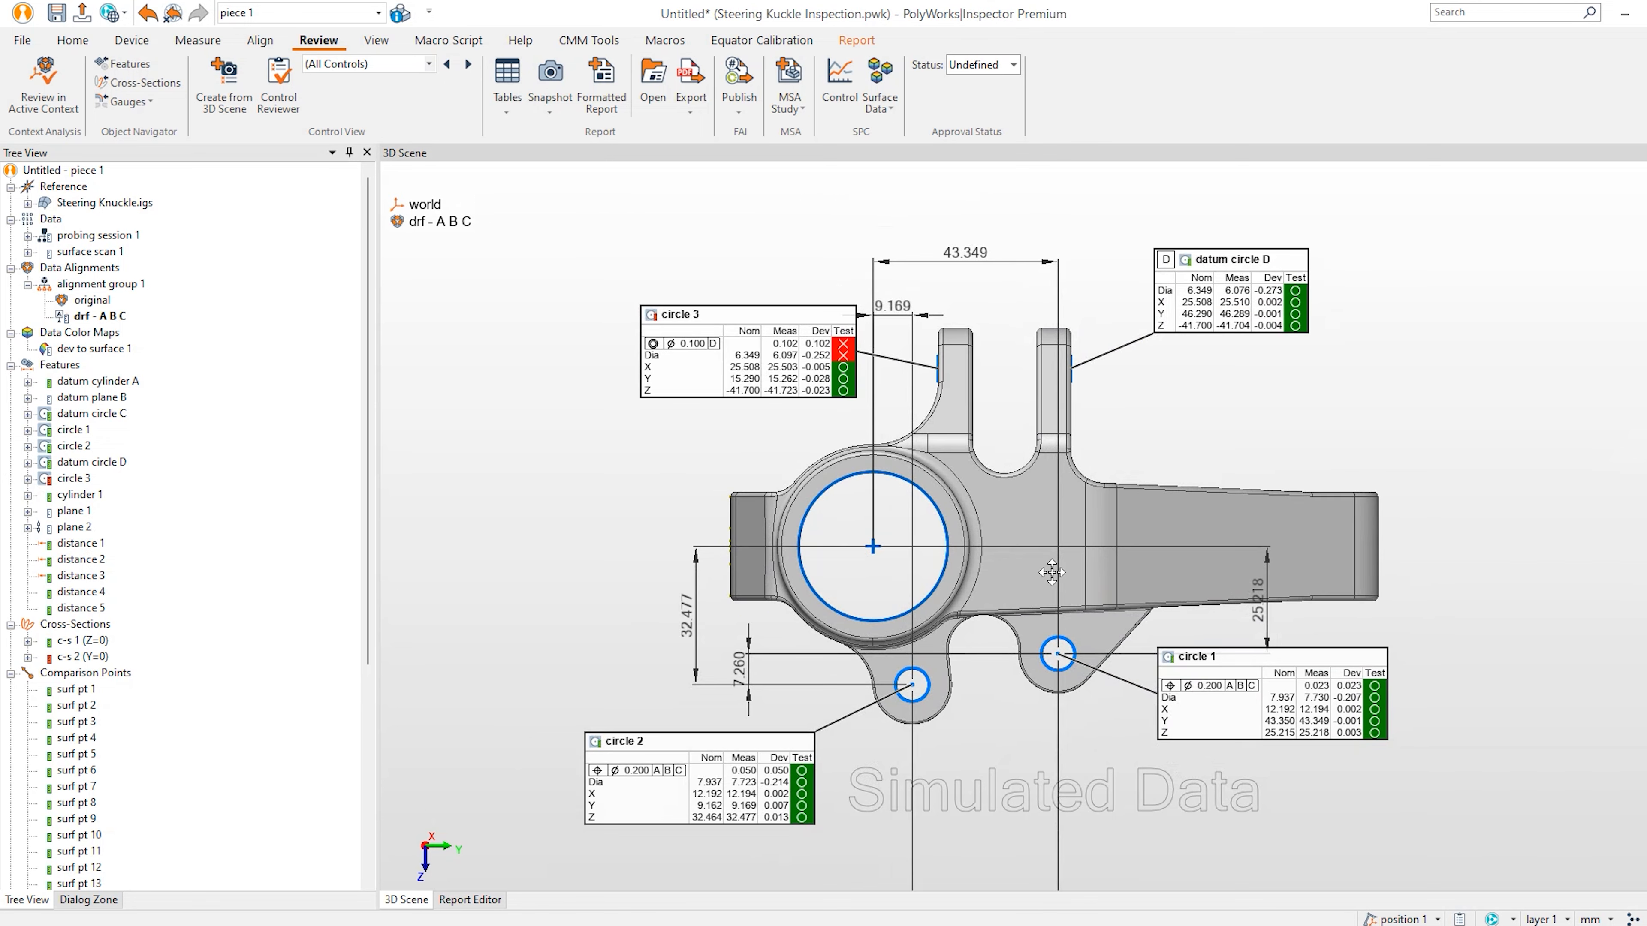
middle_drag(1051, 574, 1060, 504)
drag(1007, 855, 1007, 732)
Reframe the part, move circle 1's annotation lower and circle 3's further left.
middle_drag(1043, 575, 1059, 639)
mouse_move(1059, 639)
right_down()
mouse_move(1063, 584)
mouse_move(1020, 526)
right_up()
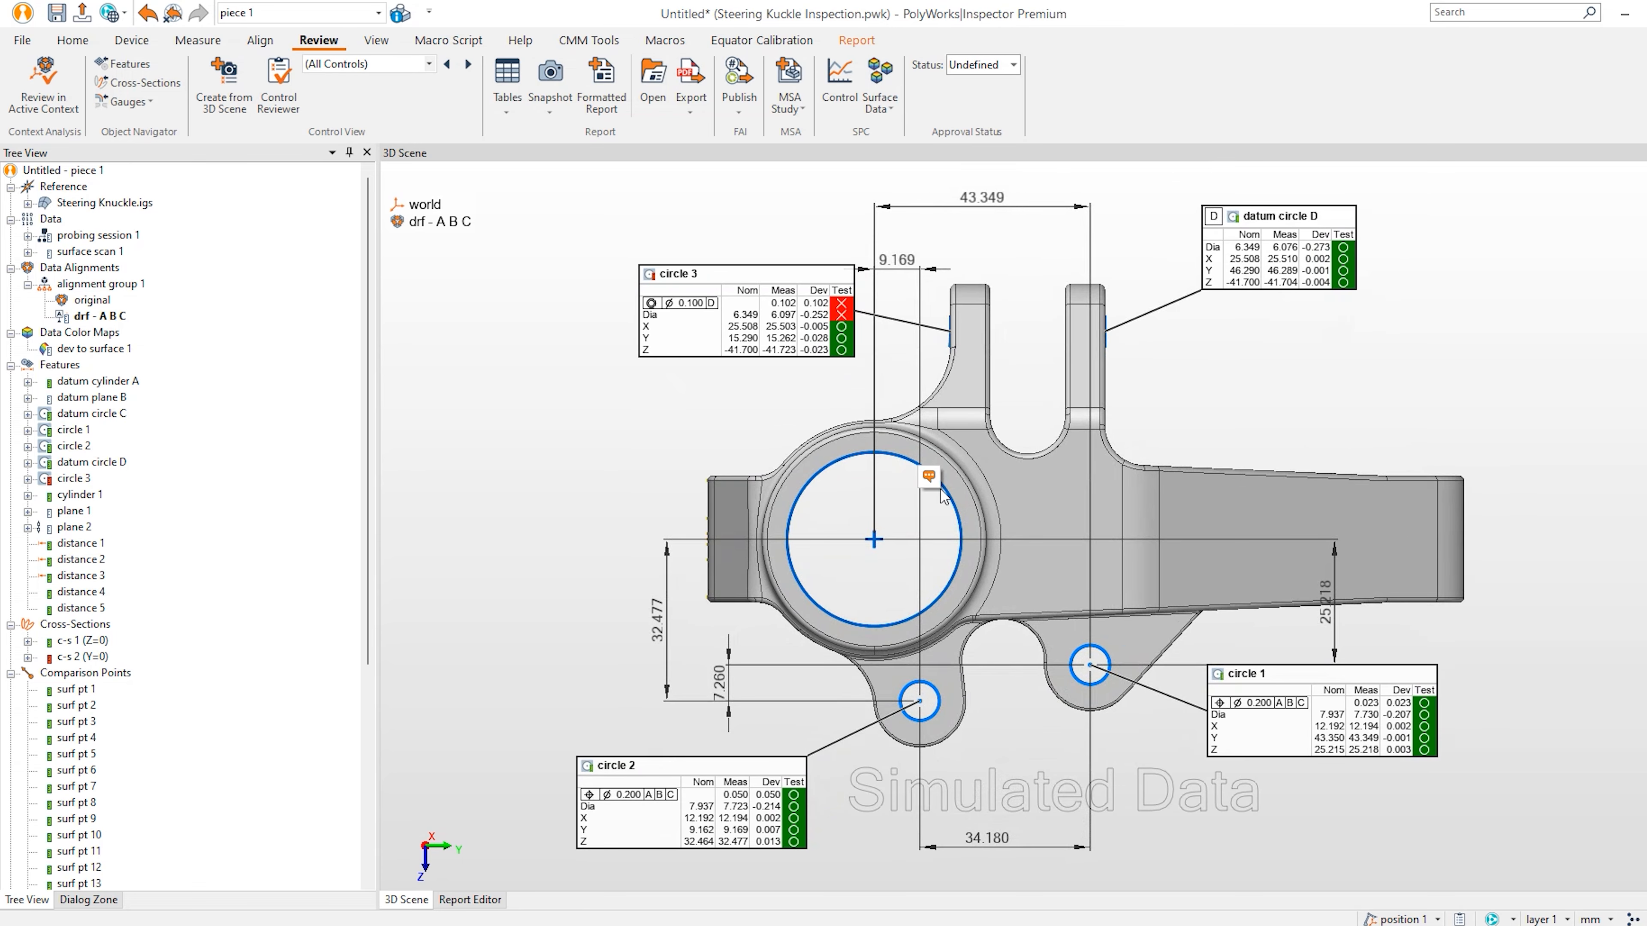
drag(1386, 737, 1401, 792)
key(Escape)
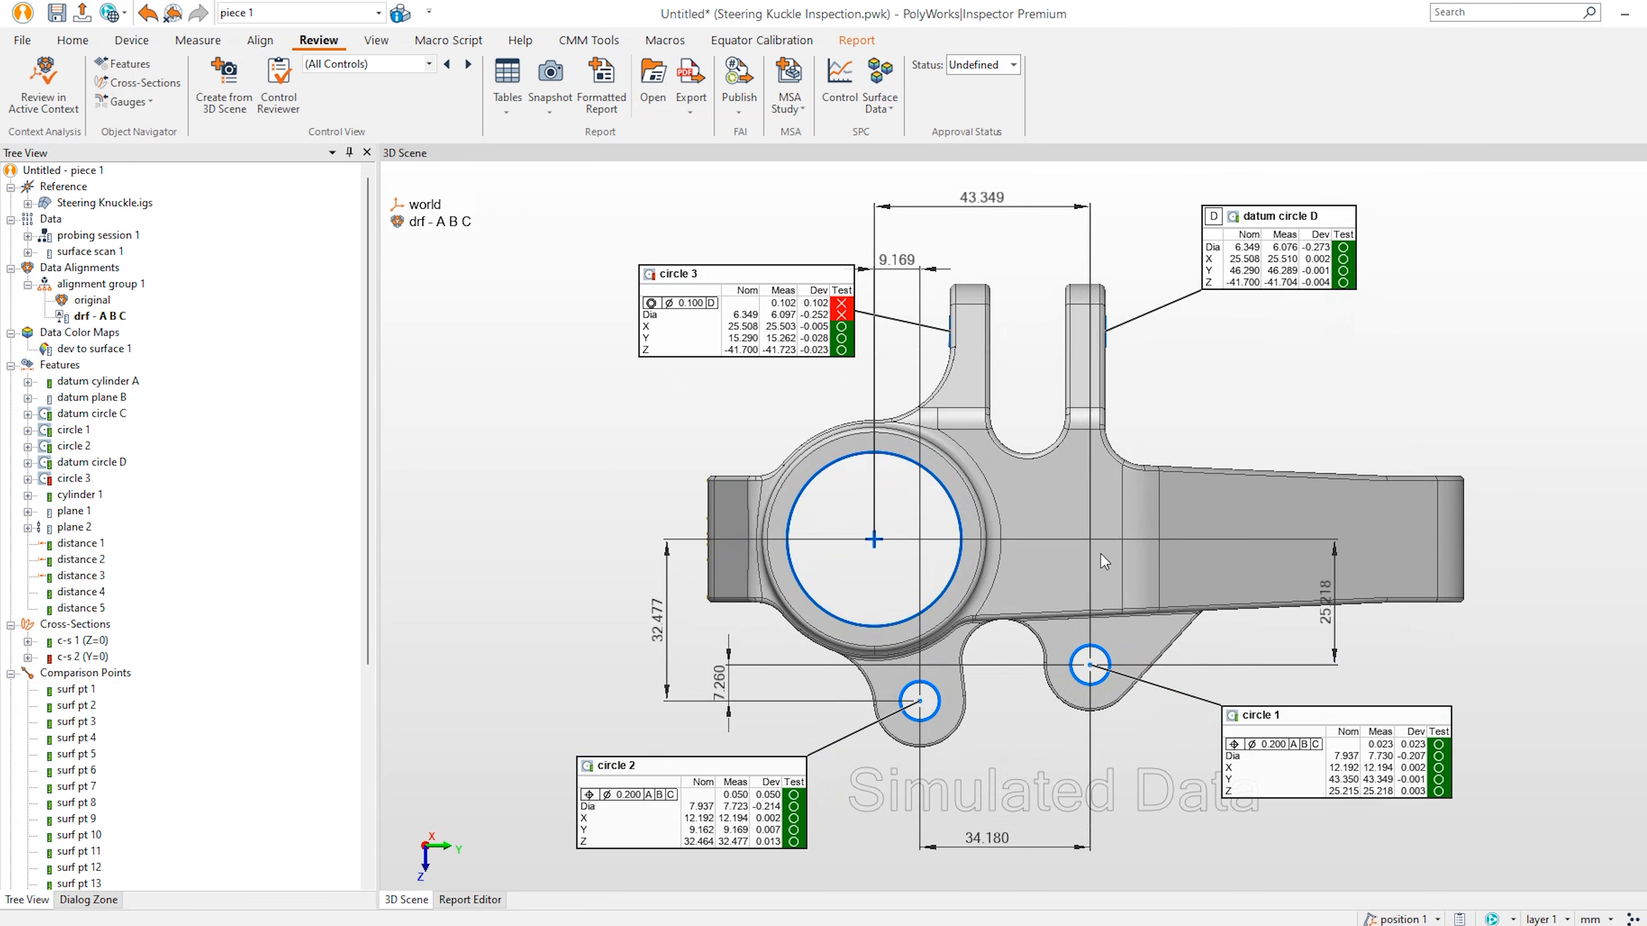
drag(846, 349, 796, 351)
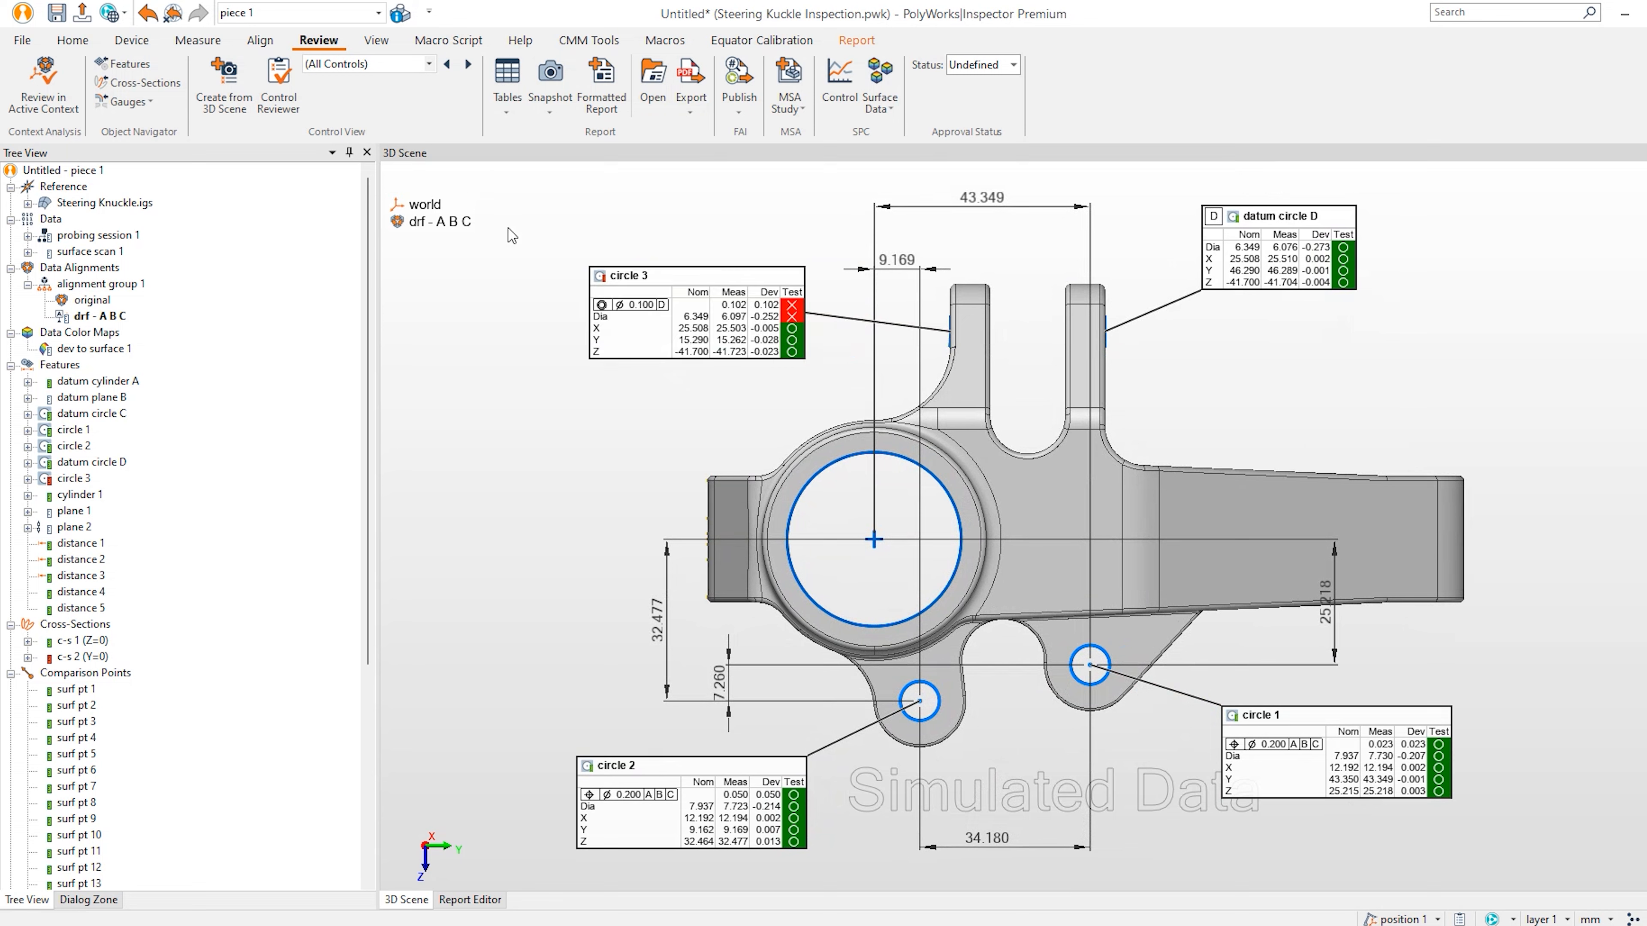
Create a control view named Holes from the 3D scene, with report items.
click(224, 85)
text(Ho)
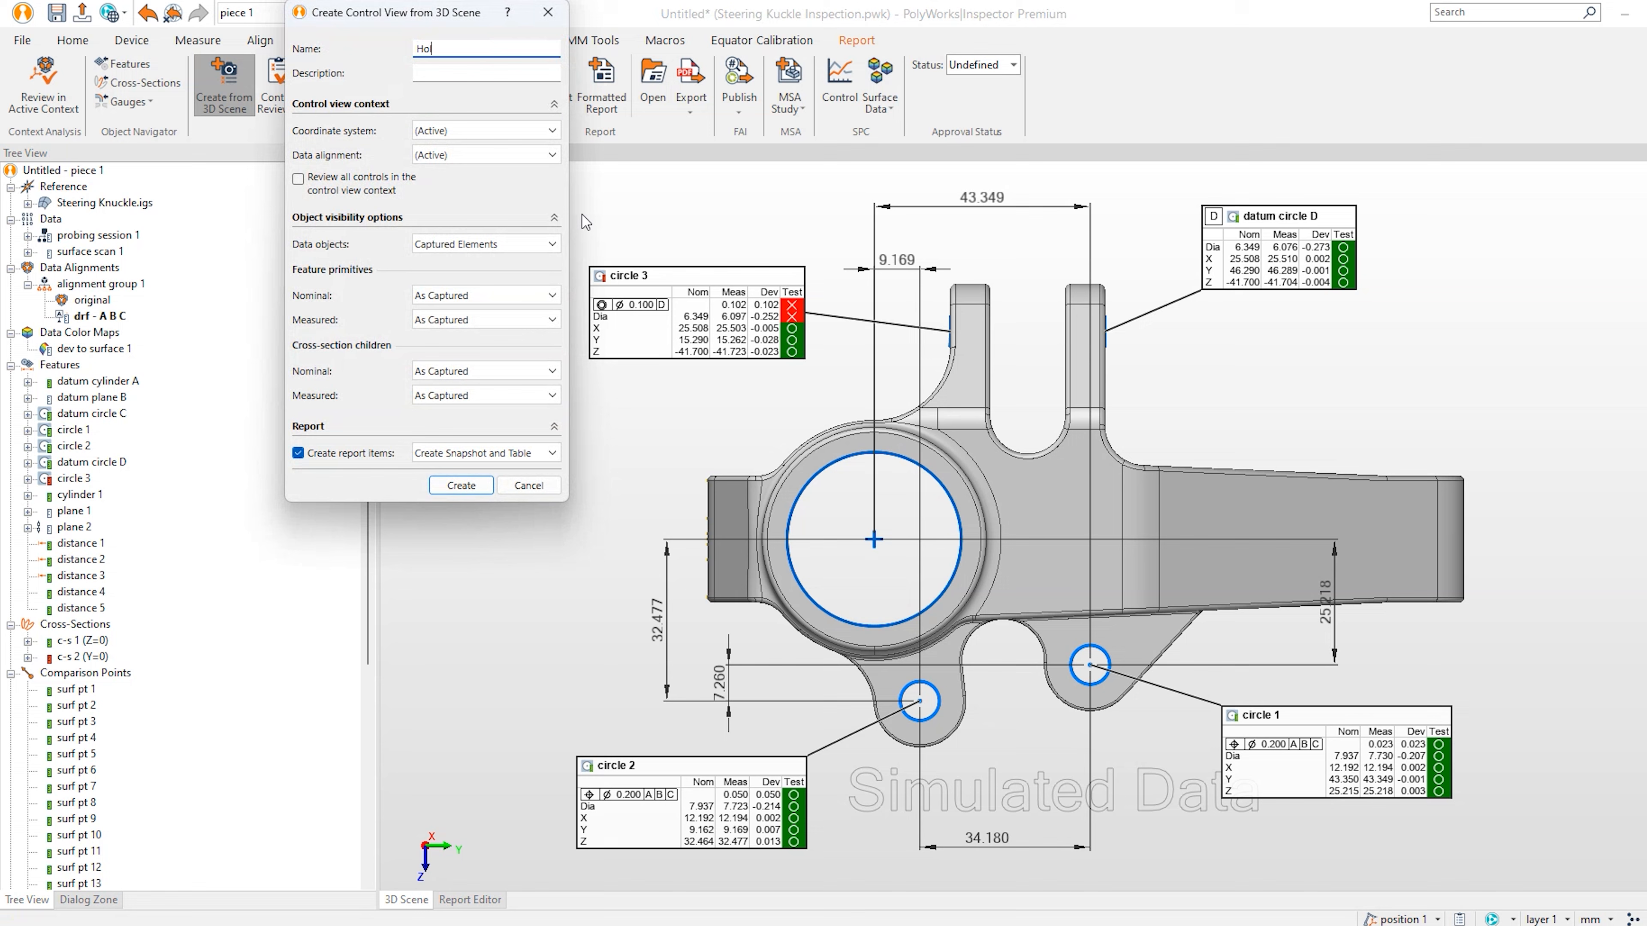
click(473, 483)
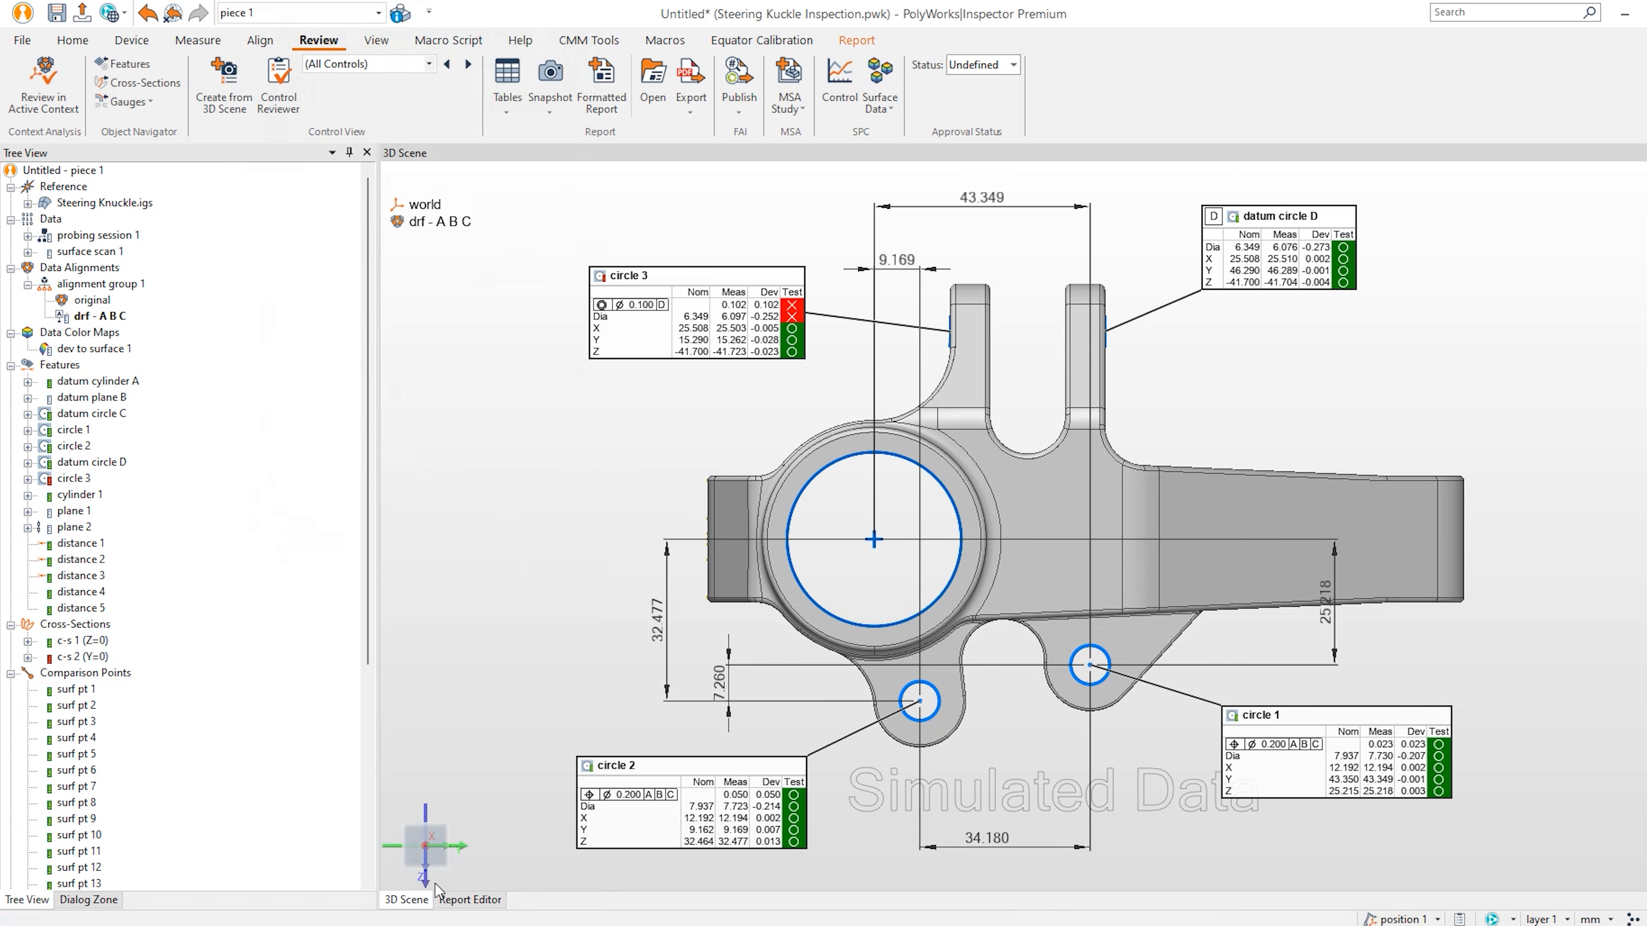
In the report editor, go to page 4 and select its Holes results table.
click(452, 899)
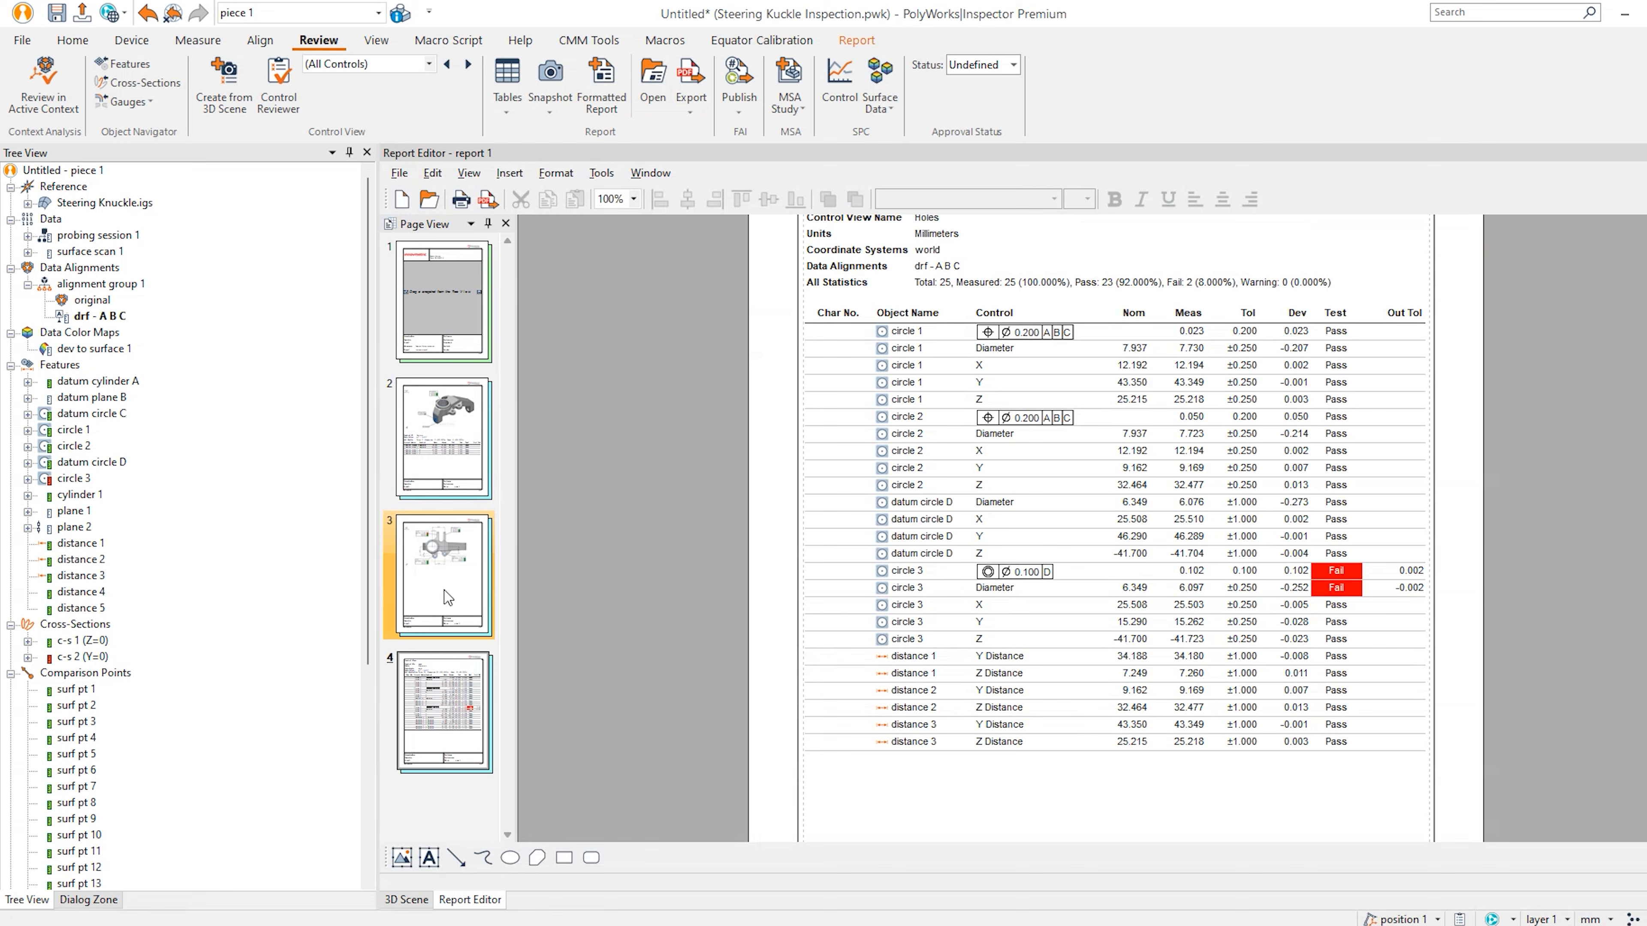
click(447, 597)
click(444, 713)
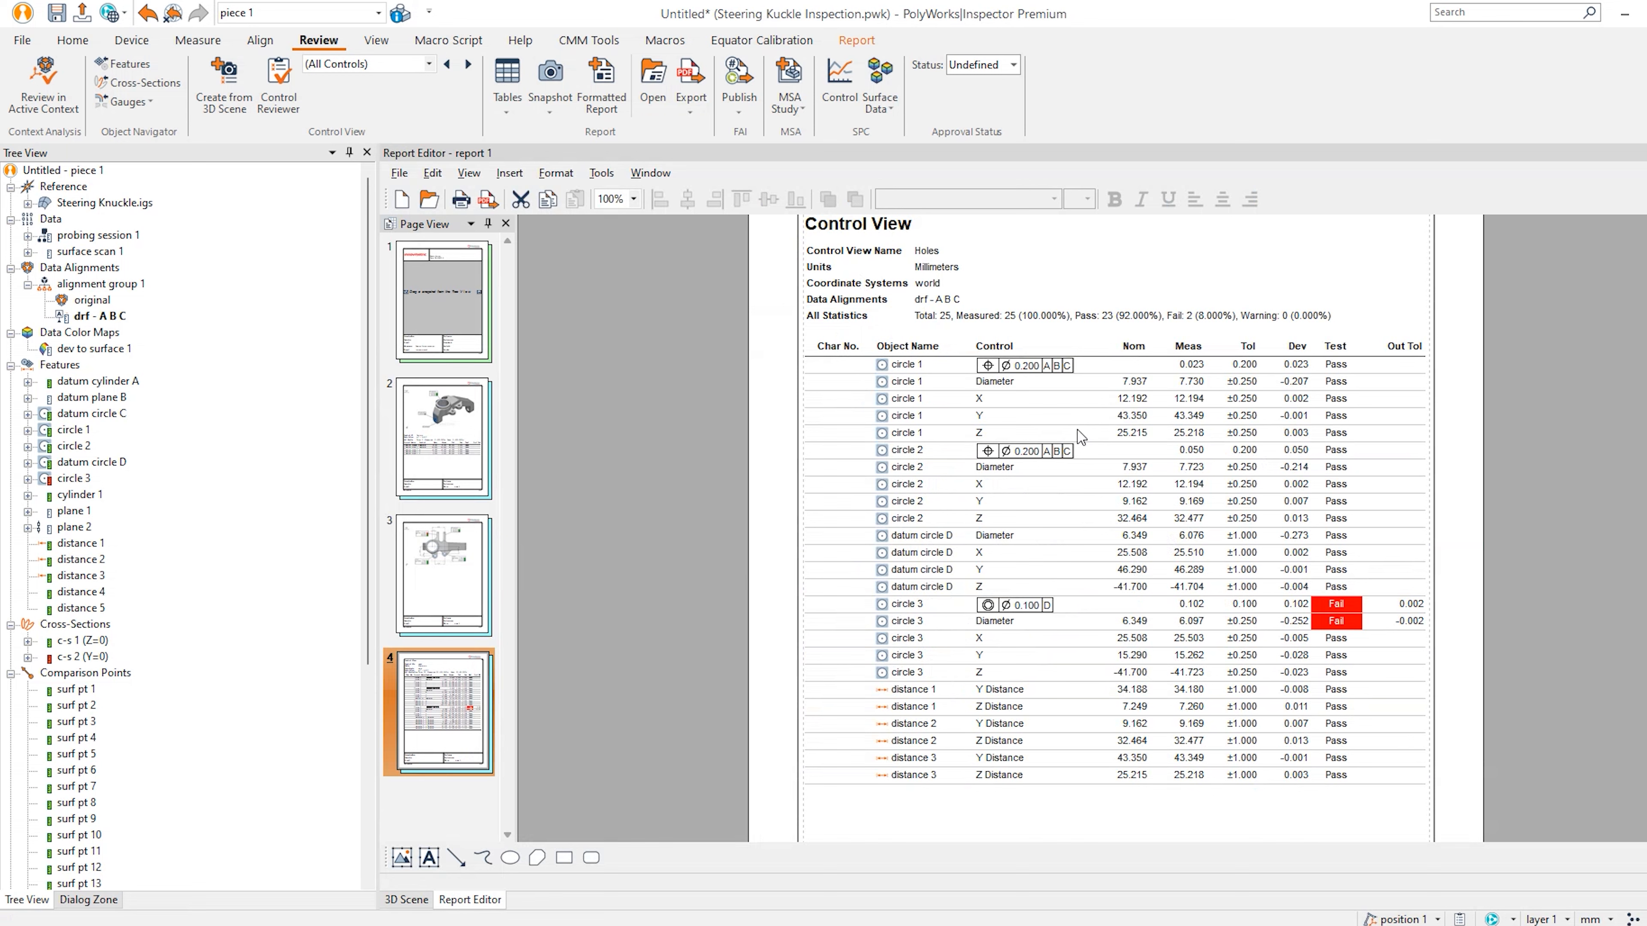
click(944, 407)
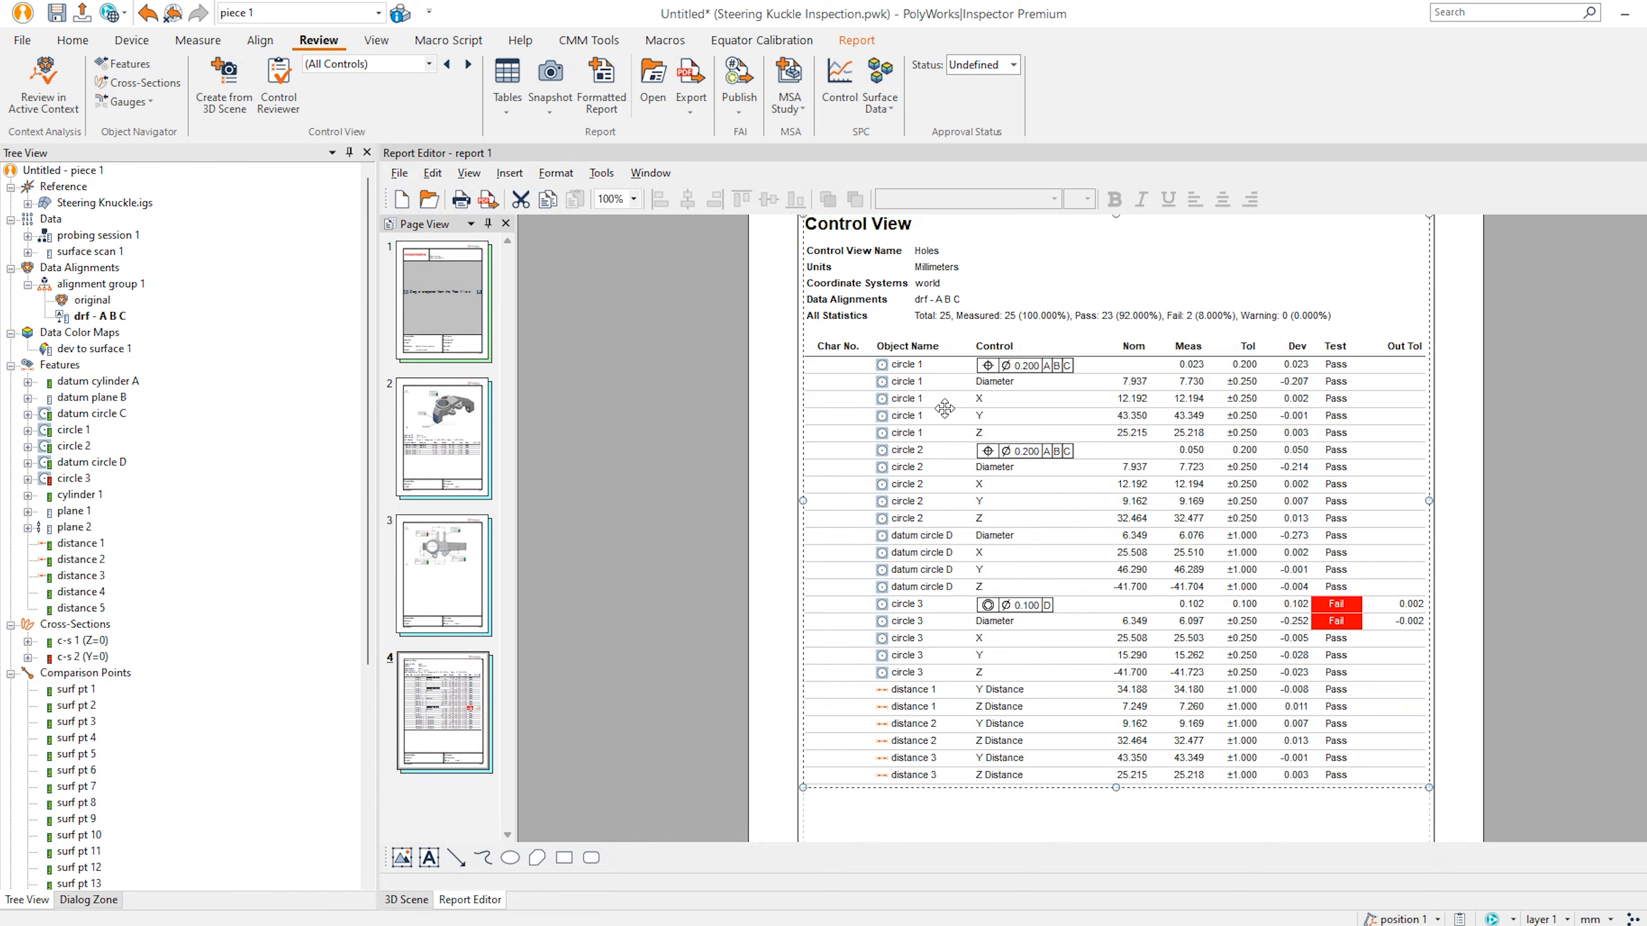
Apply the Simple template to the Holes table and move it onto page 3.
right_click(1009, 390)
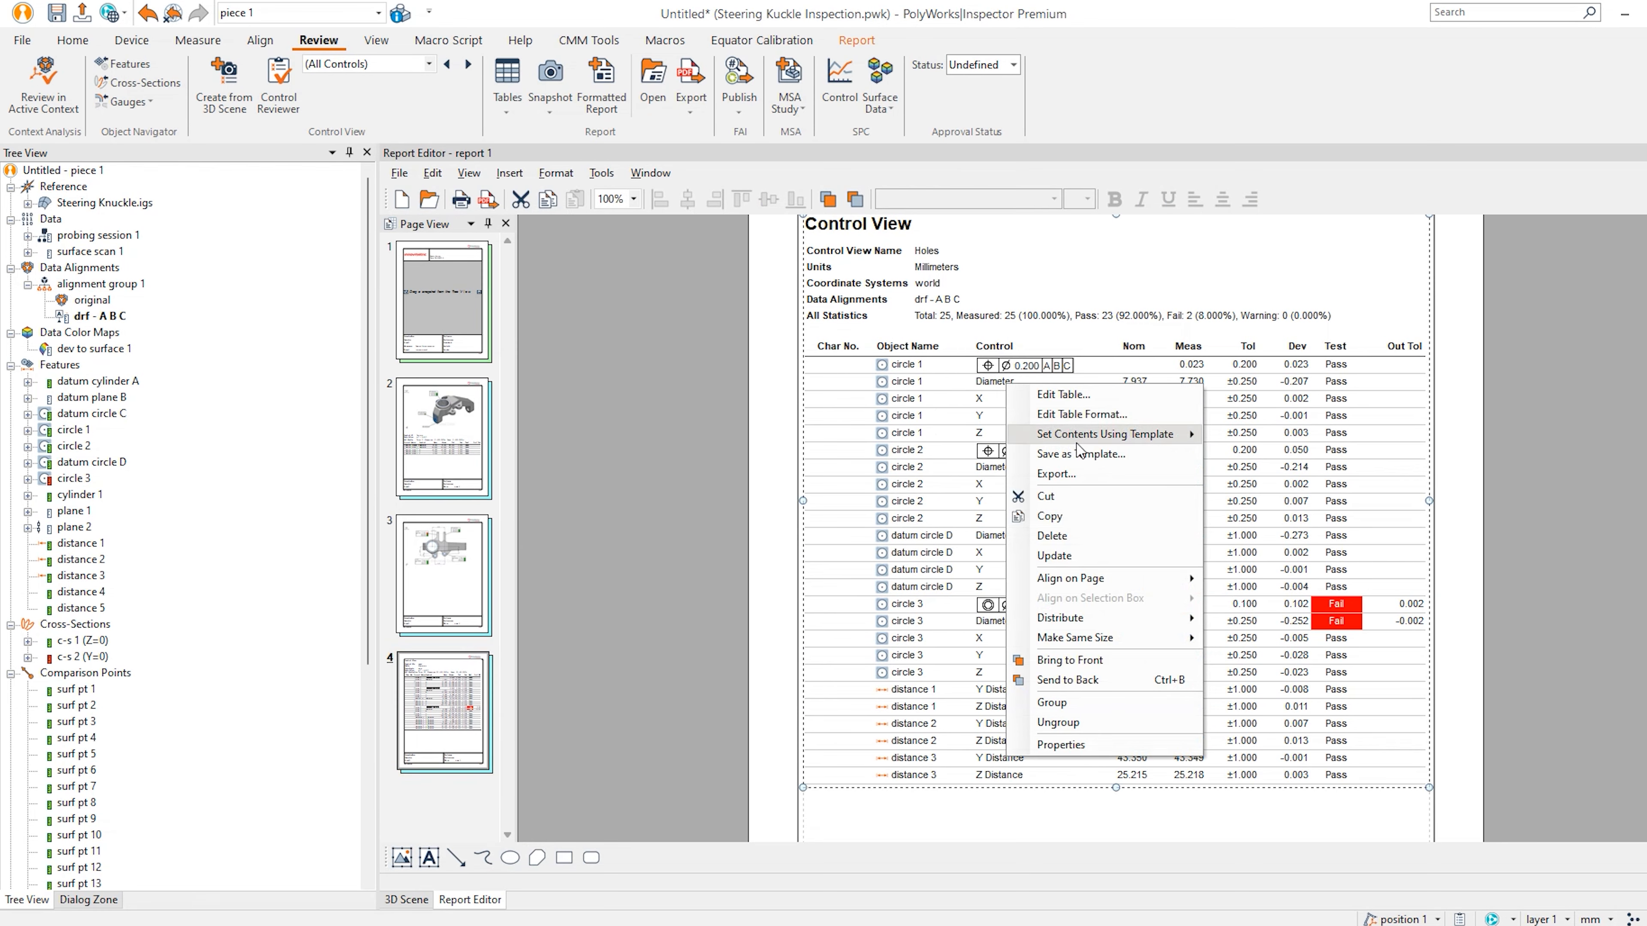
mouse_move(1096, 442)
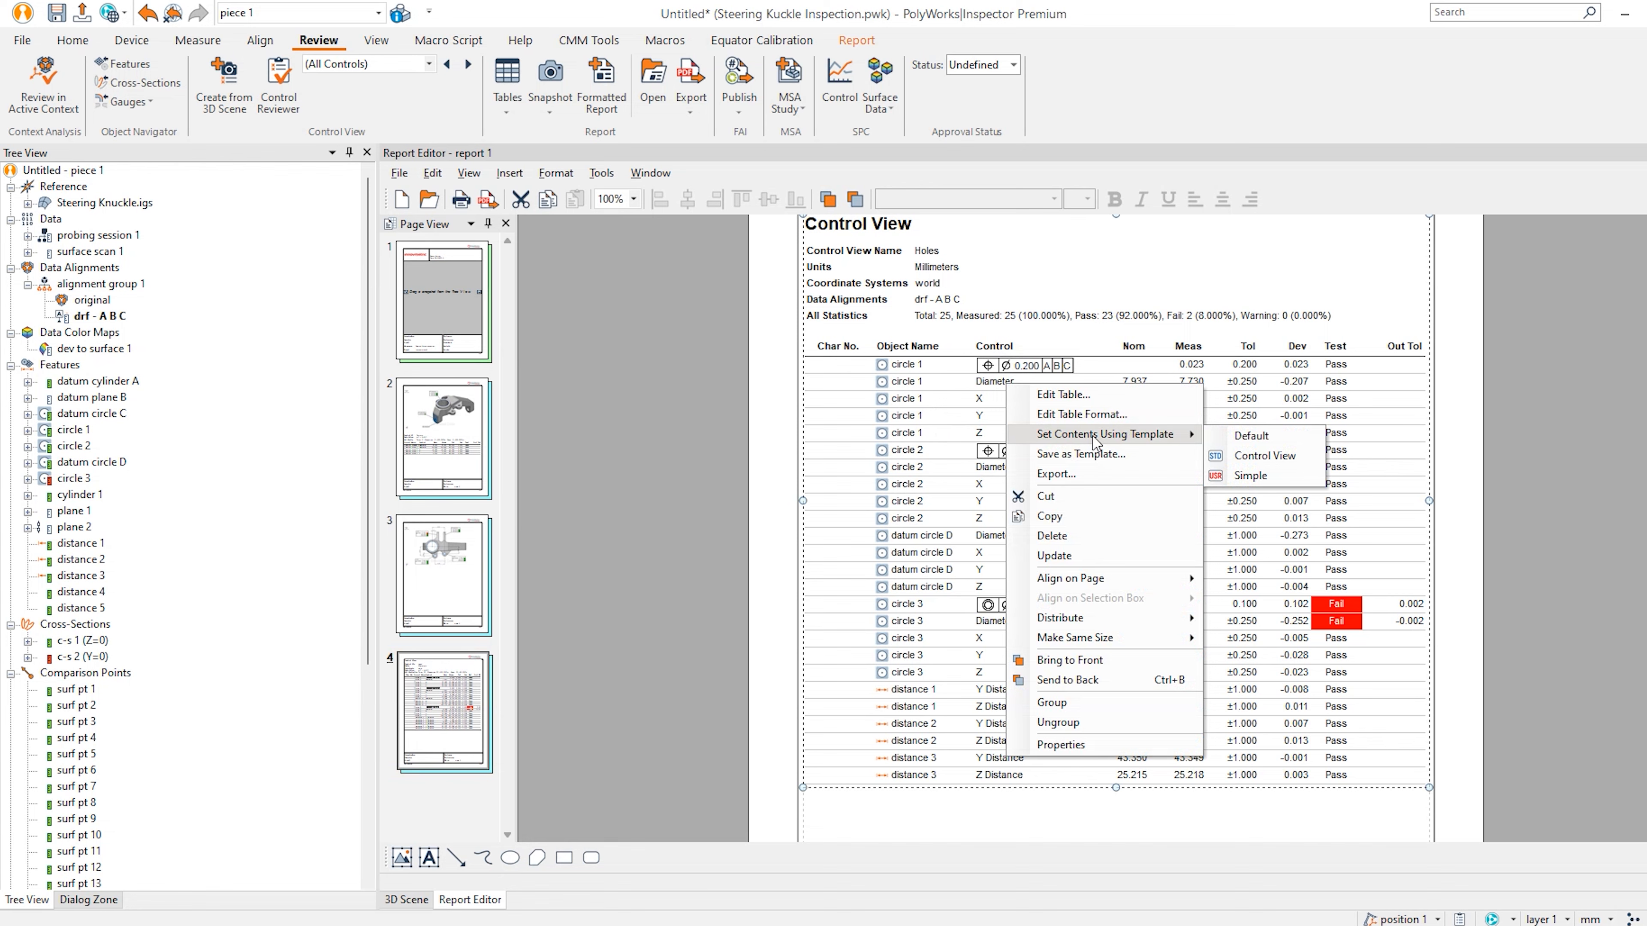
click(1245, 477)
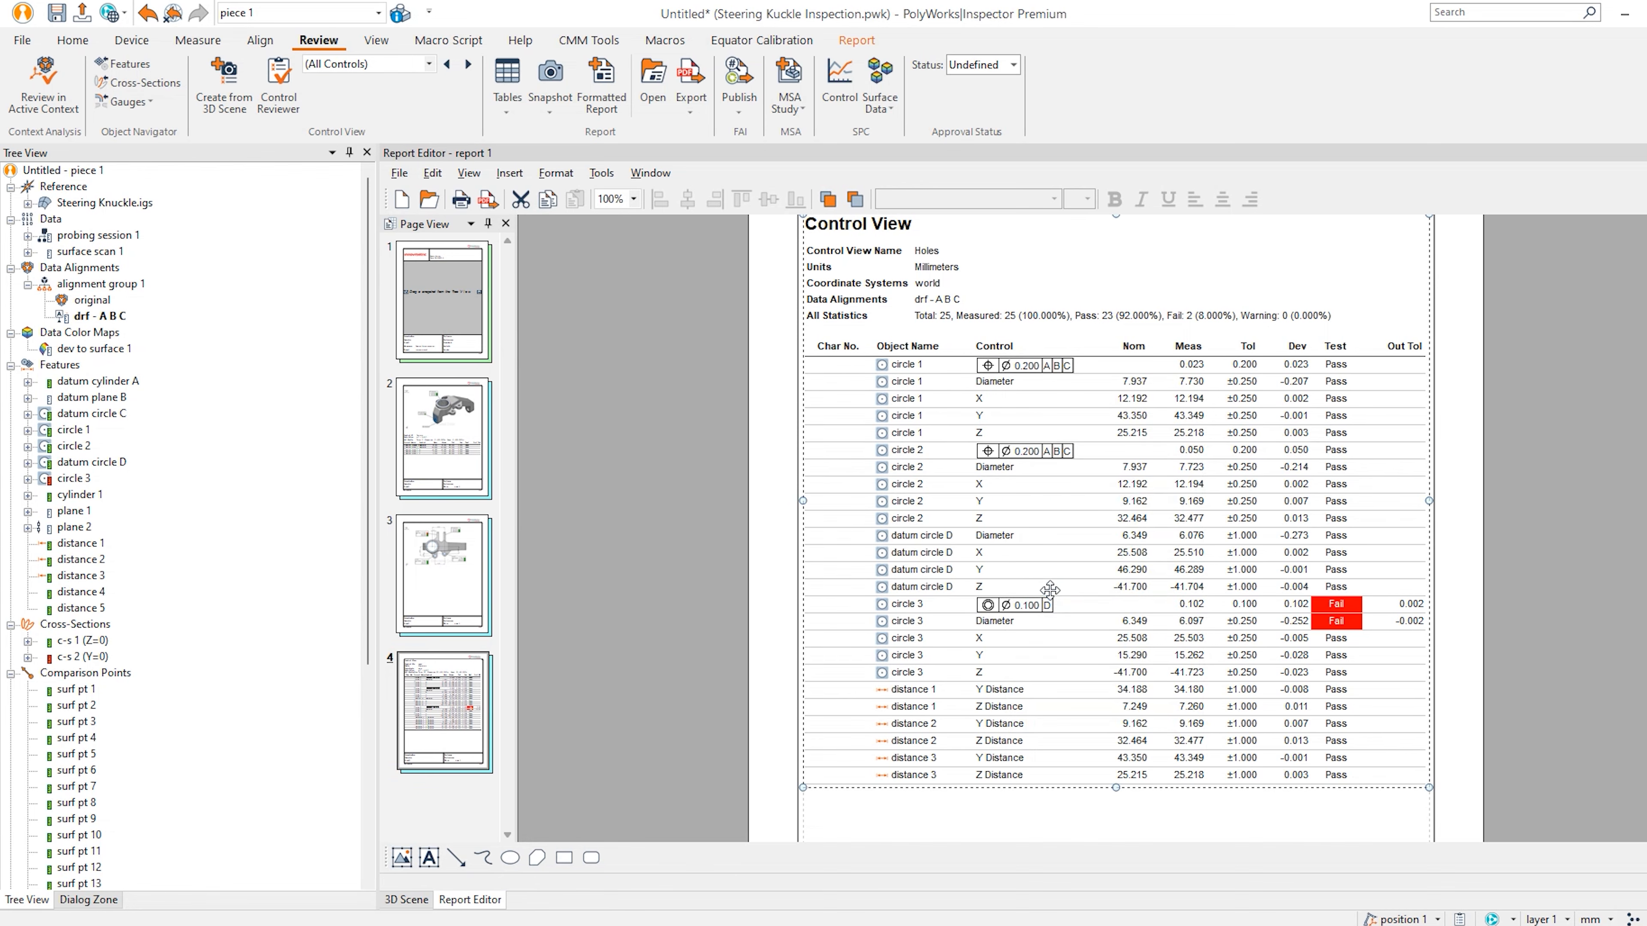
drag(1105, 431, 446, 585)
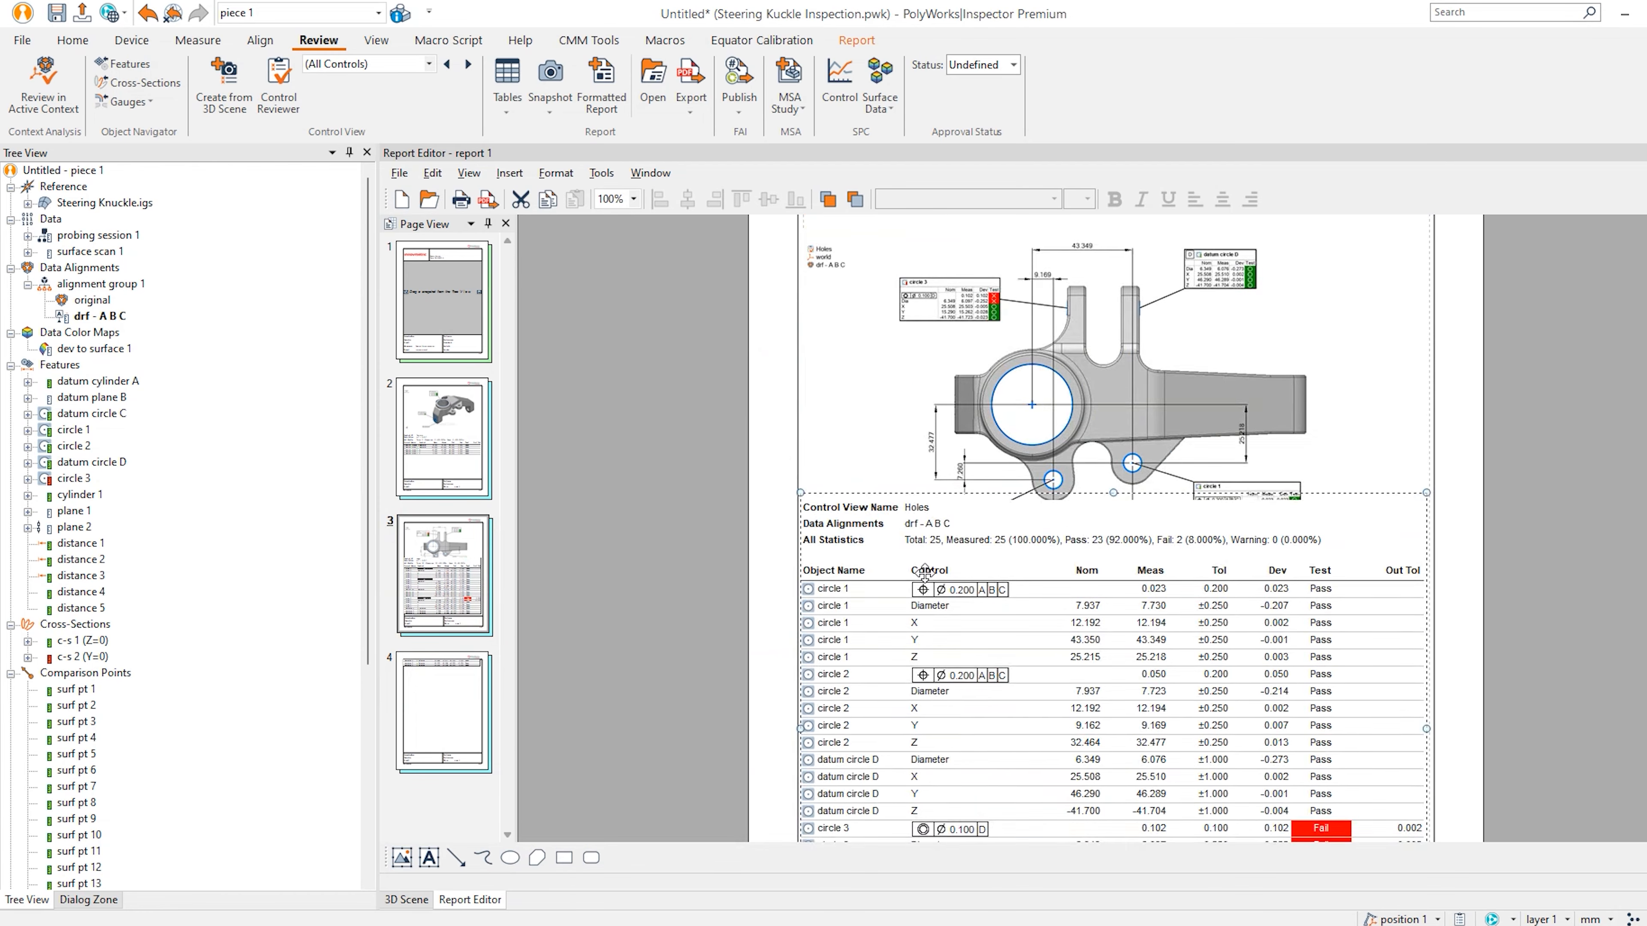
Resize the table on page 3 so the knuckle image above shows fully.
scroll(1040, 581, down, 3)
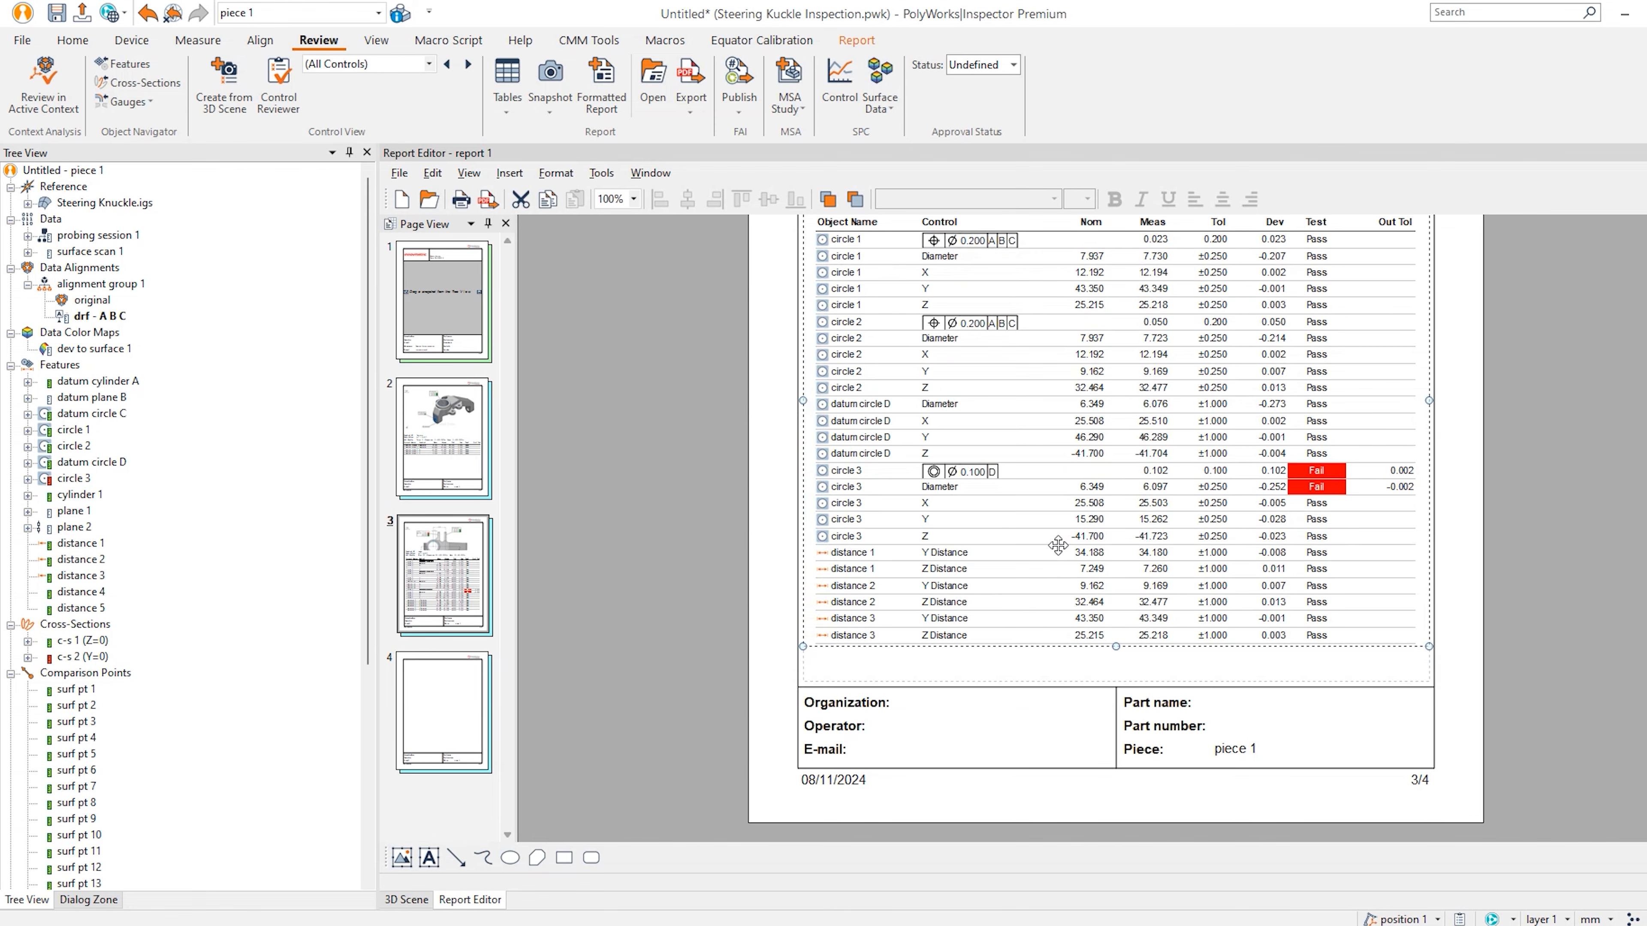
drag(1113, 646, 1113, 667)
scroll(1089, 622, up, 3)
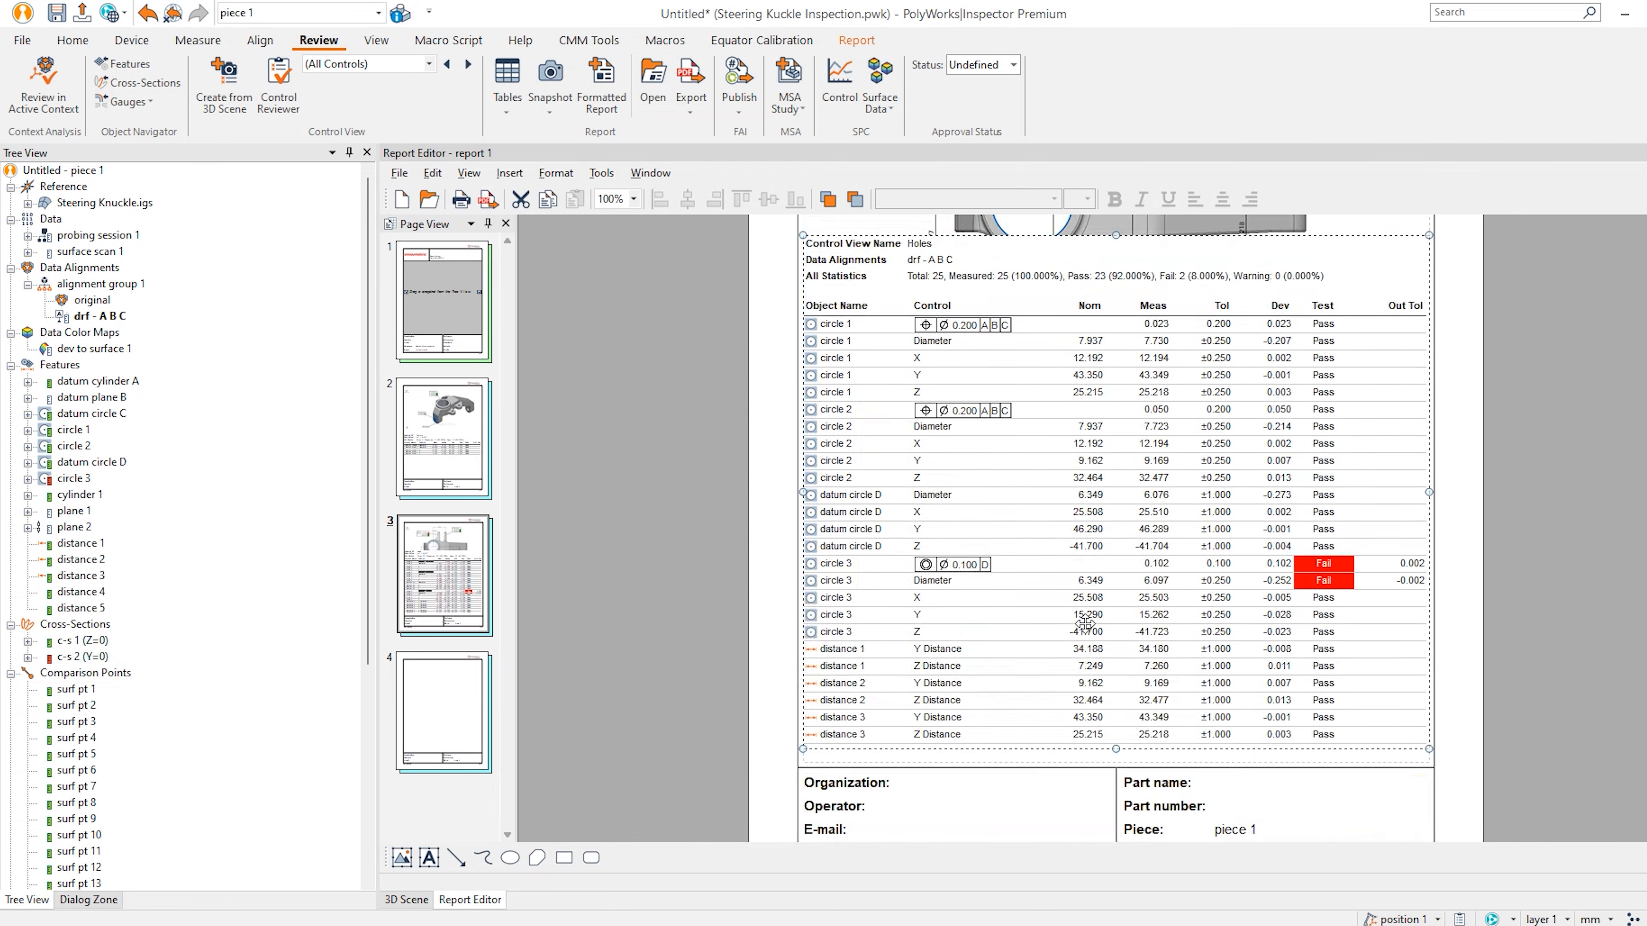
drag(1113, 343, 1116, 460)
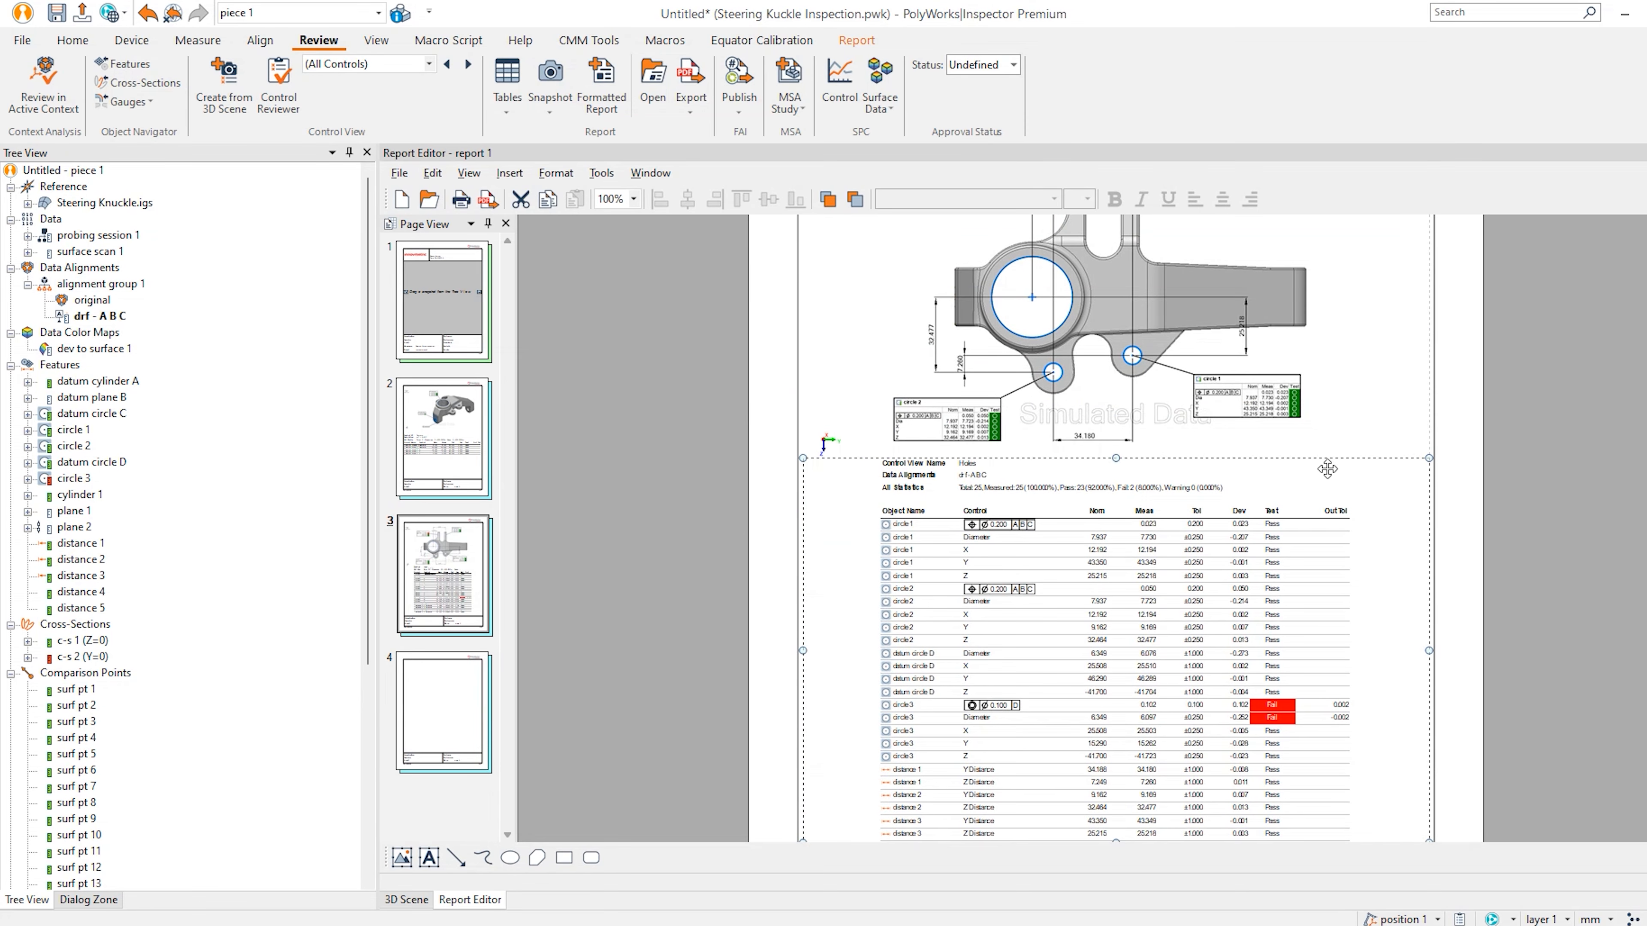
click(1483, 457)
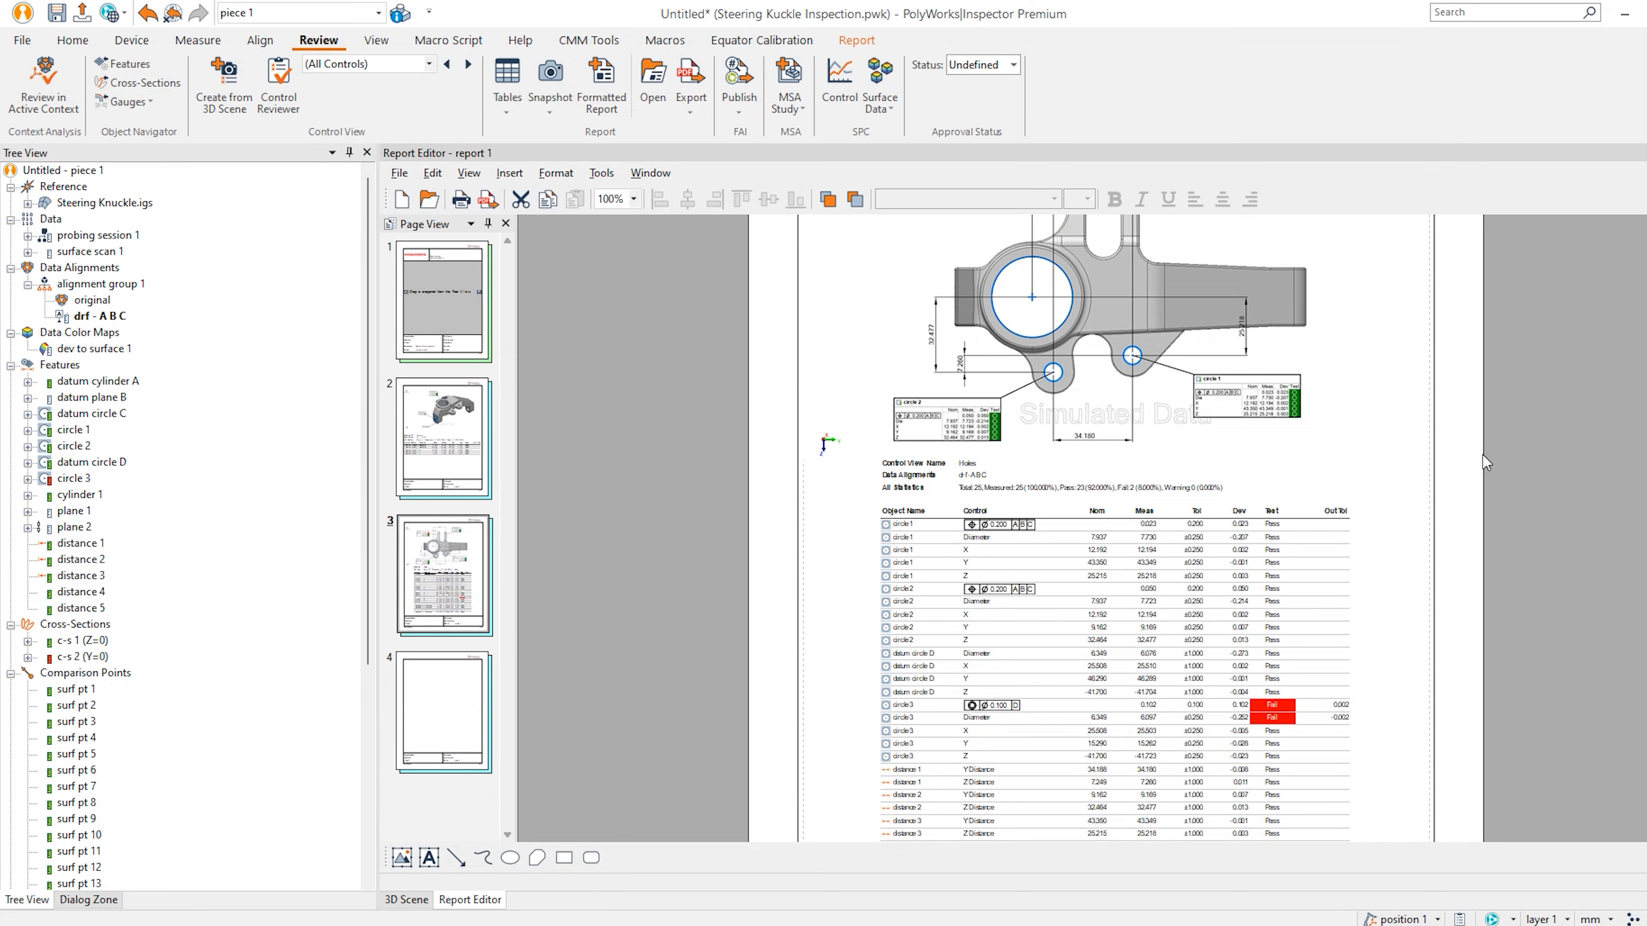
scroll(1464, 550, down, 3)
click(455, 717)
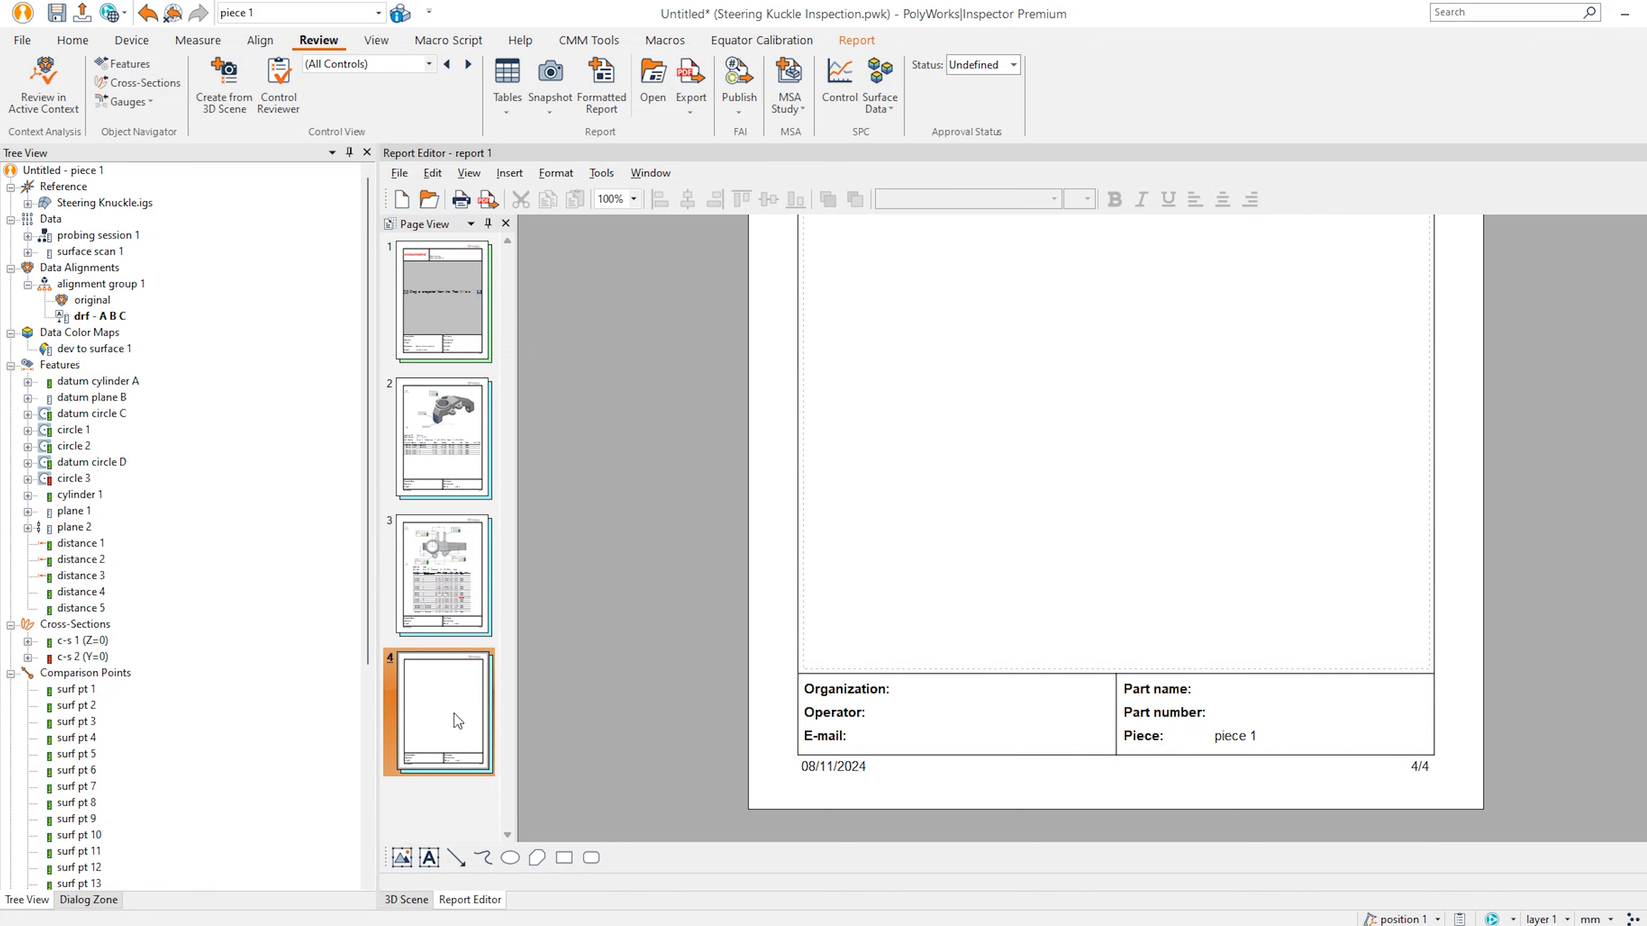
Delete the blank page 4 and hide all feature annotations in the 3D scene.
key(Delete)
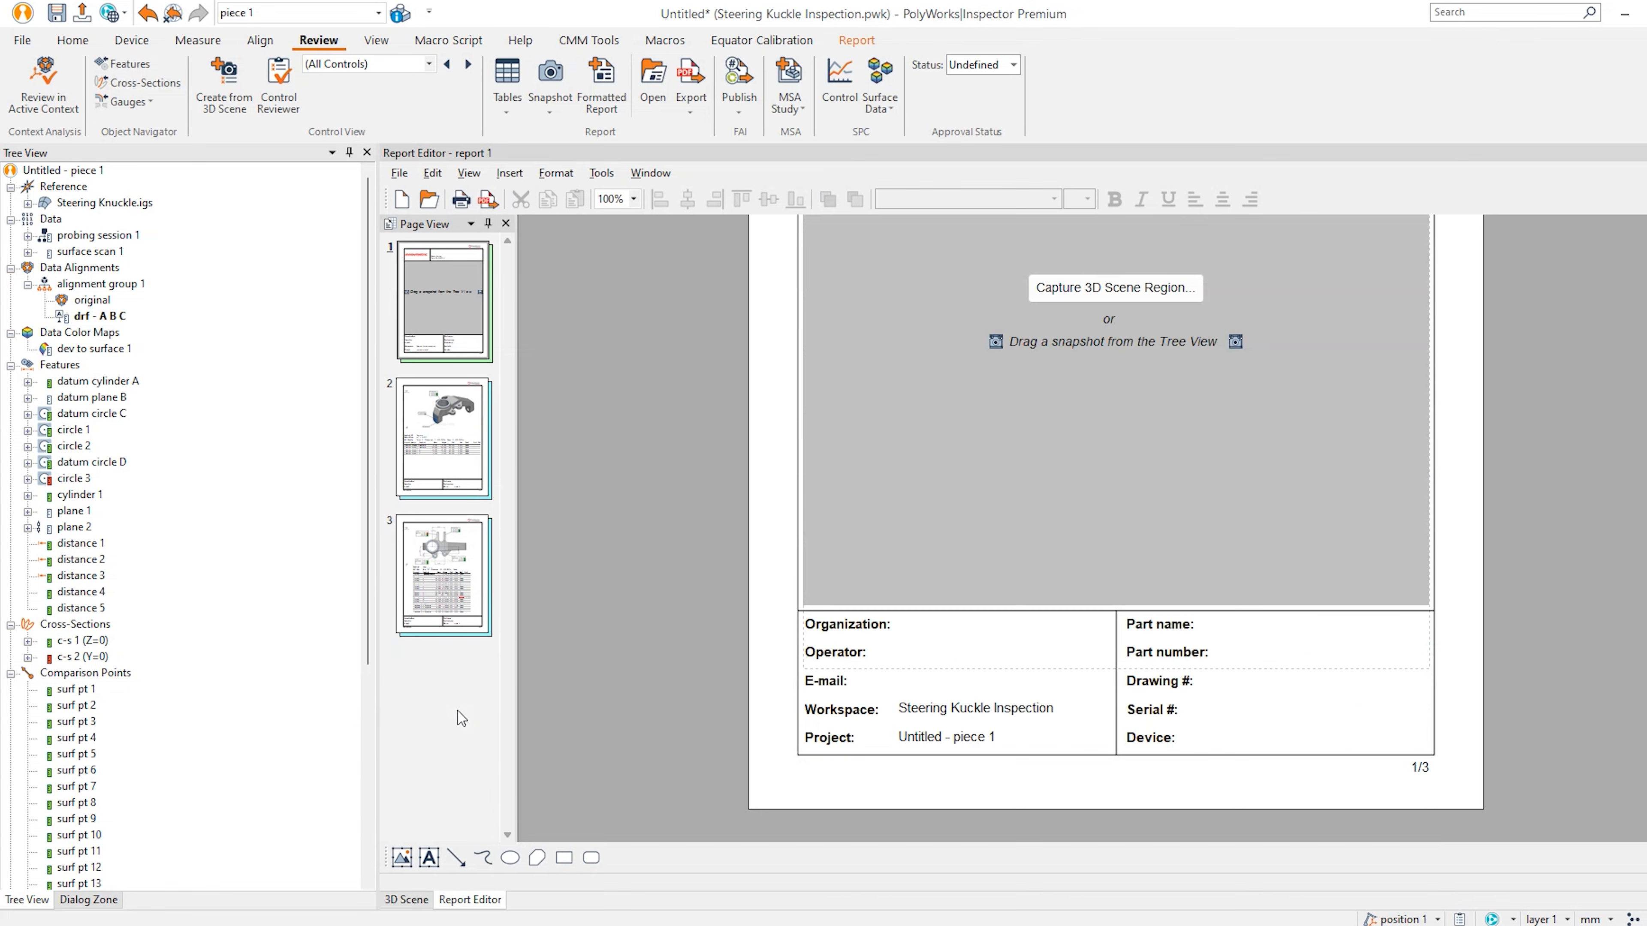
click(407, 899)
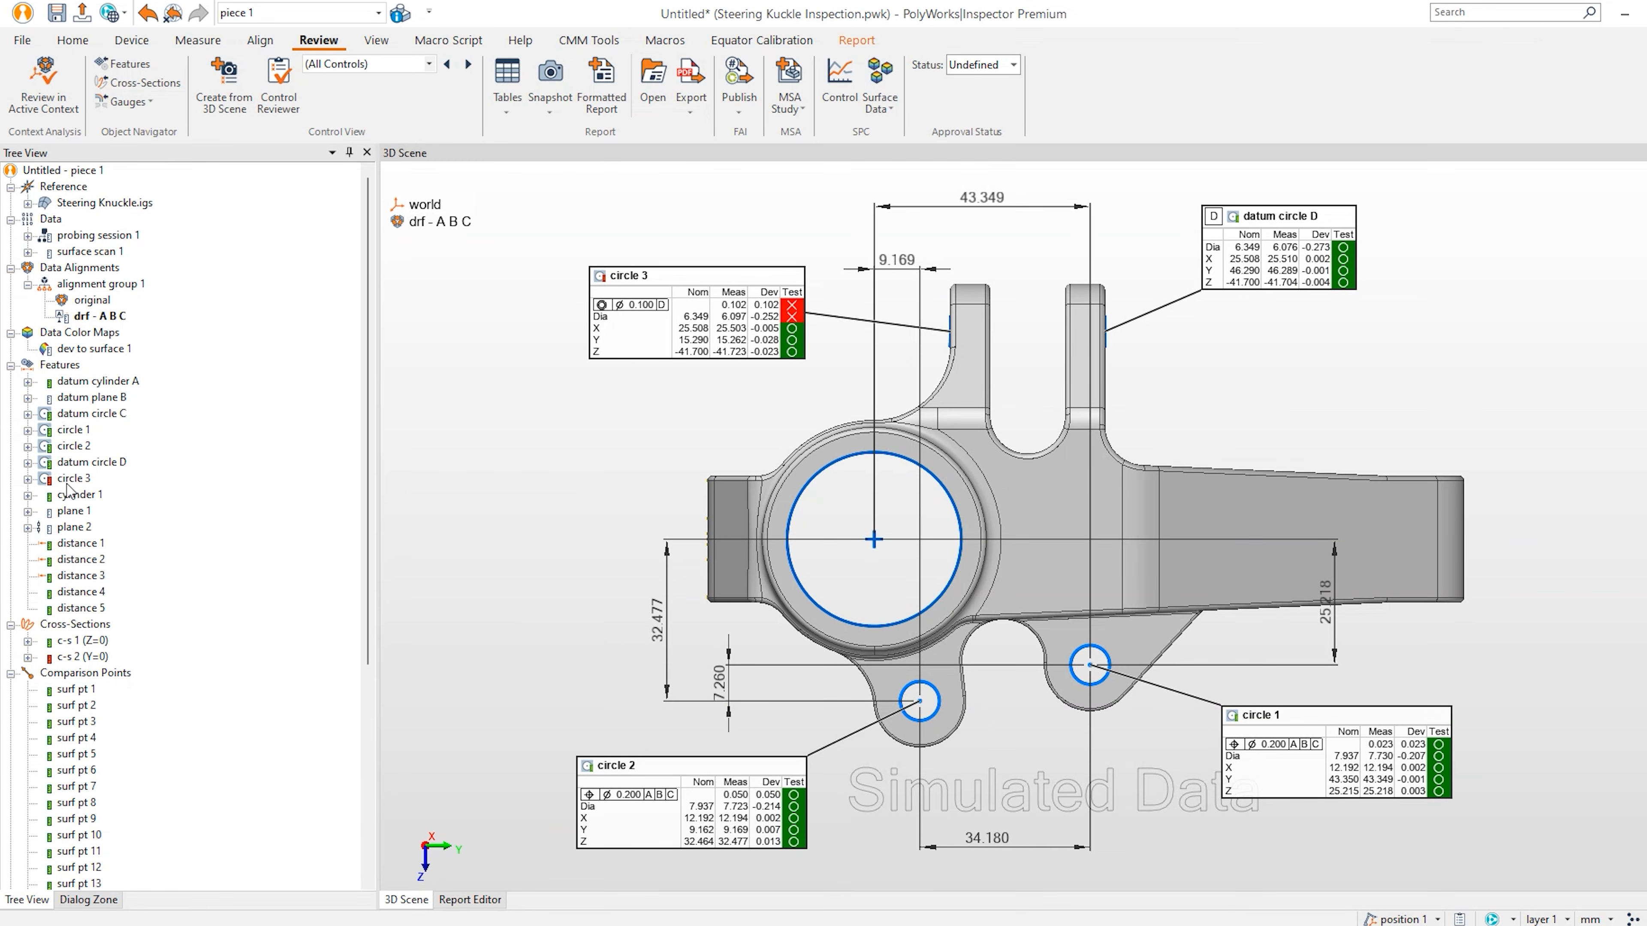
middle_click(56, 367)
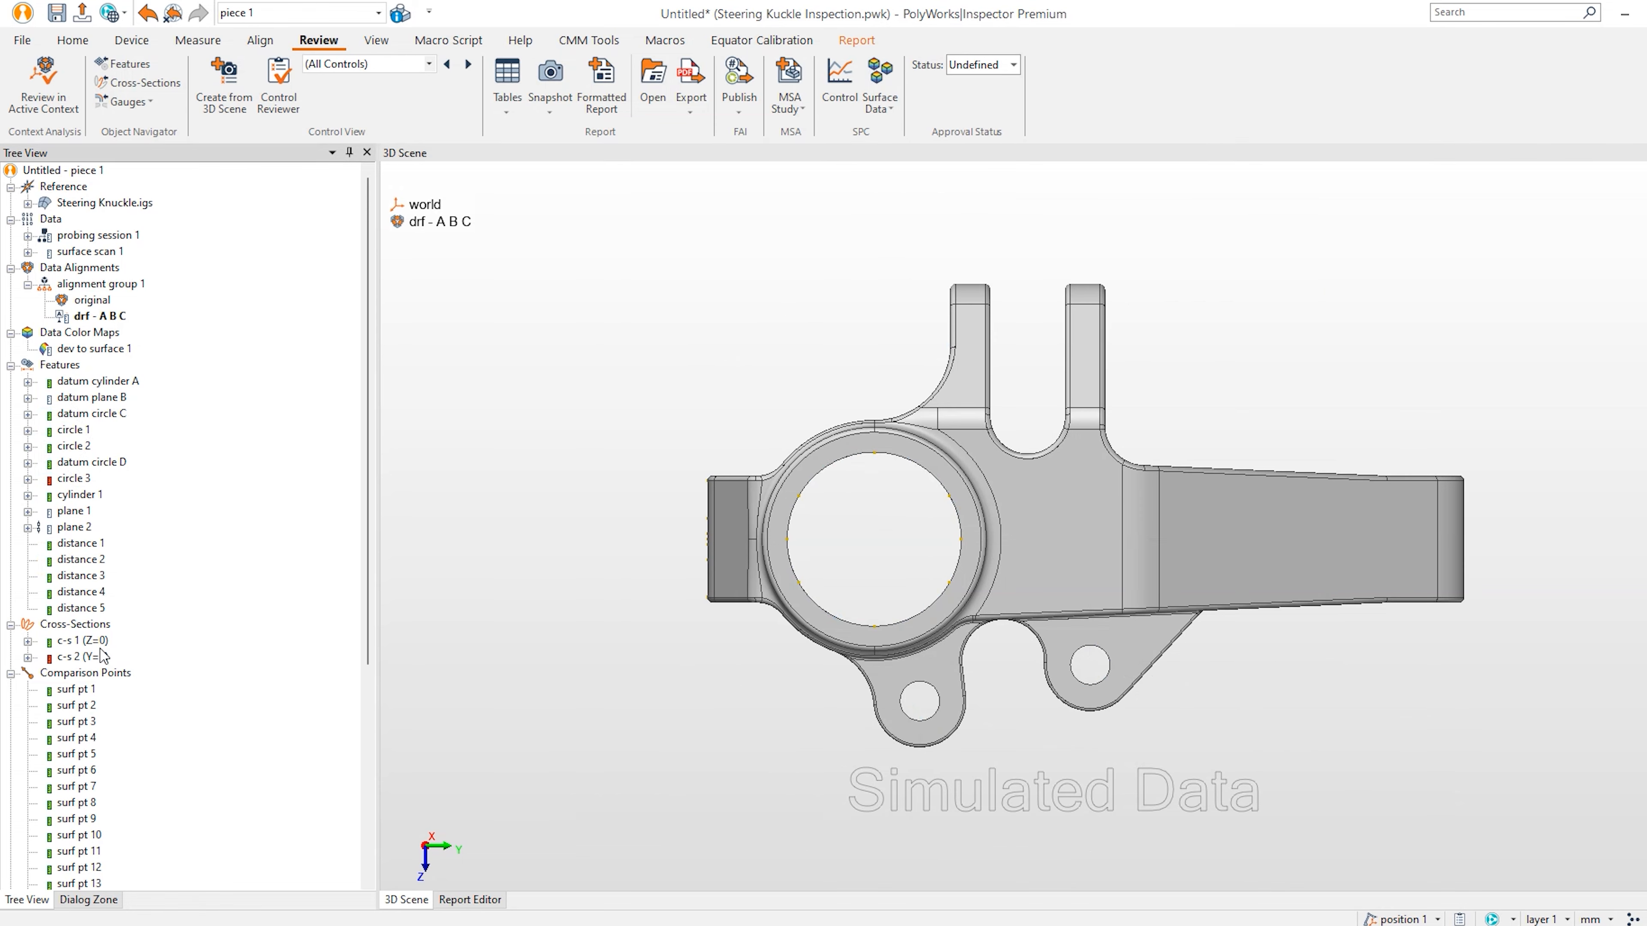
Show surf pt 1 through 10 on the dev to surface colour map, angled view.
middle_click(85, 687)
middle_click(85, 705)
middle_click(84, 722)
middle_click(84, 739)
middle_click(84, 752)
middle_click(87, 771)
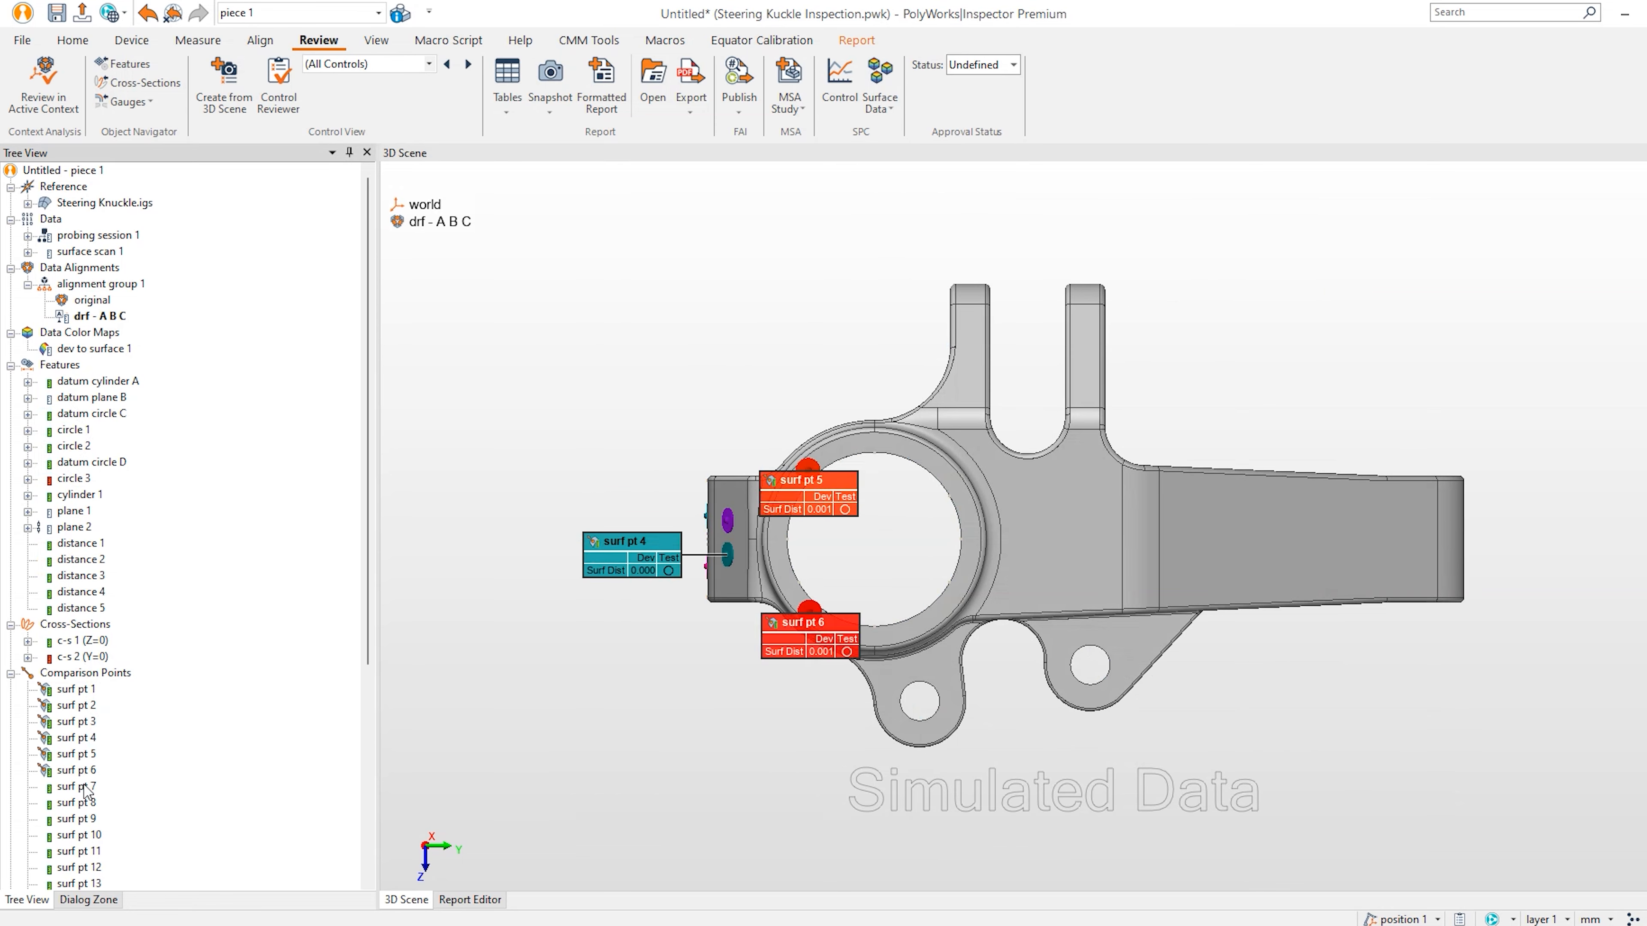
middle_click(87, 788)
middle_click(87, 804)
middle_click(86, 820)
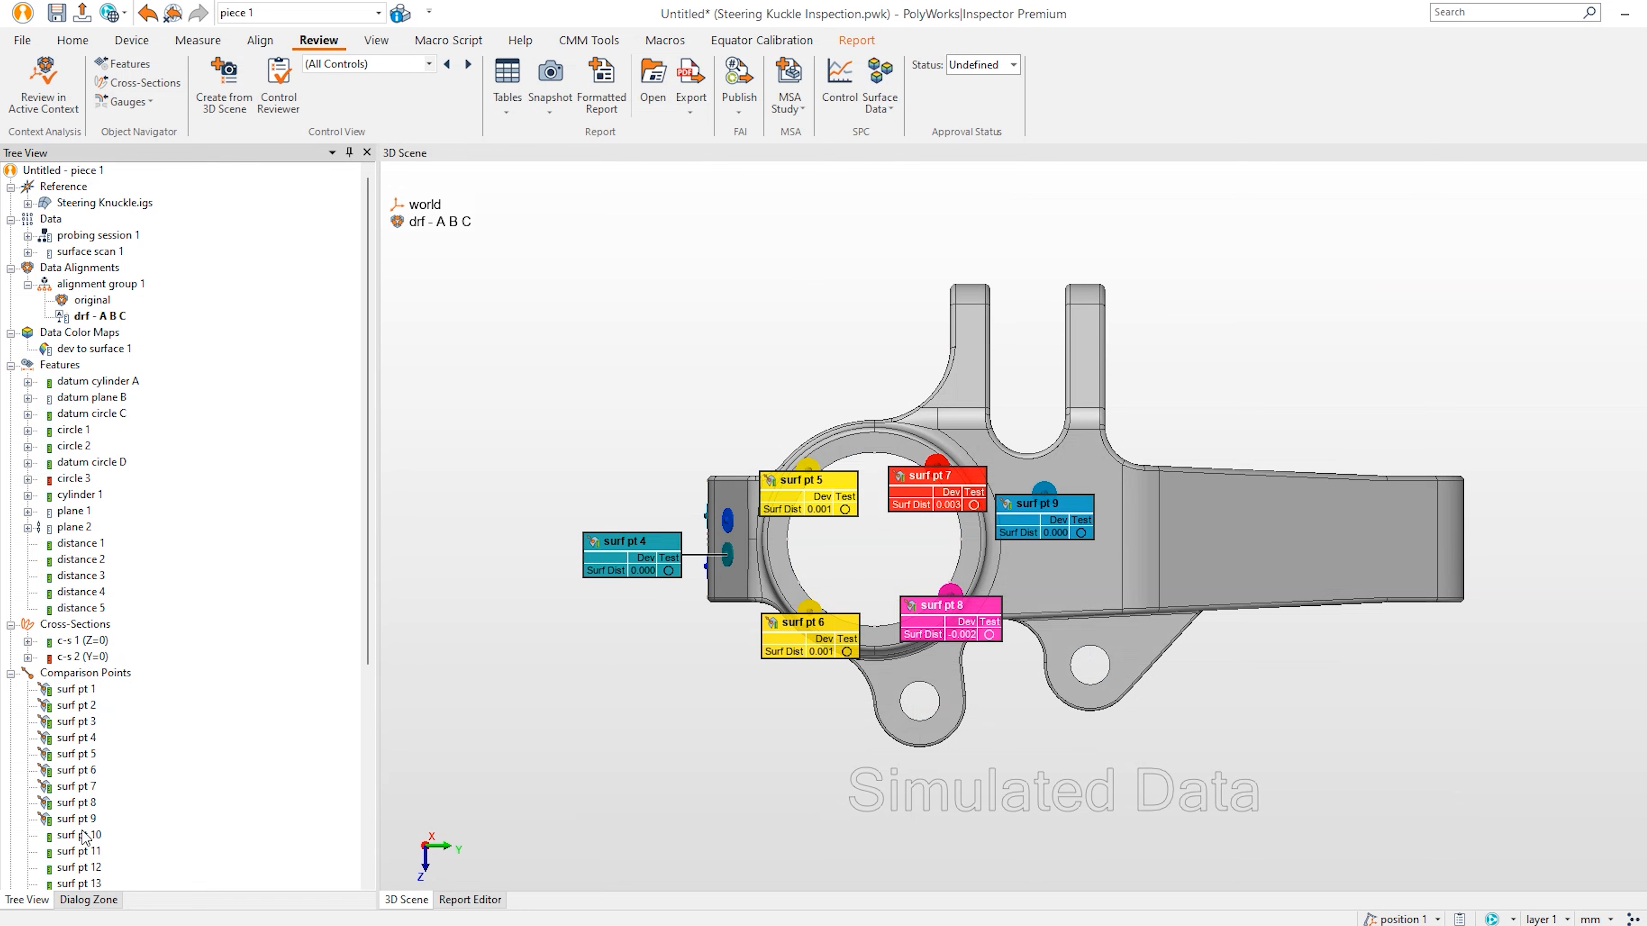
middle_click(85, 836)
drag(915, 536, 948, 545)
middle_click(94, 350)
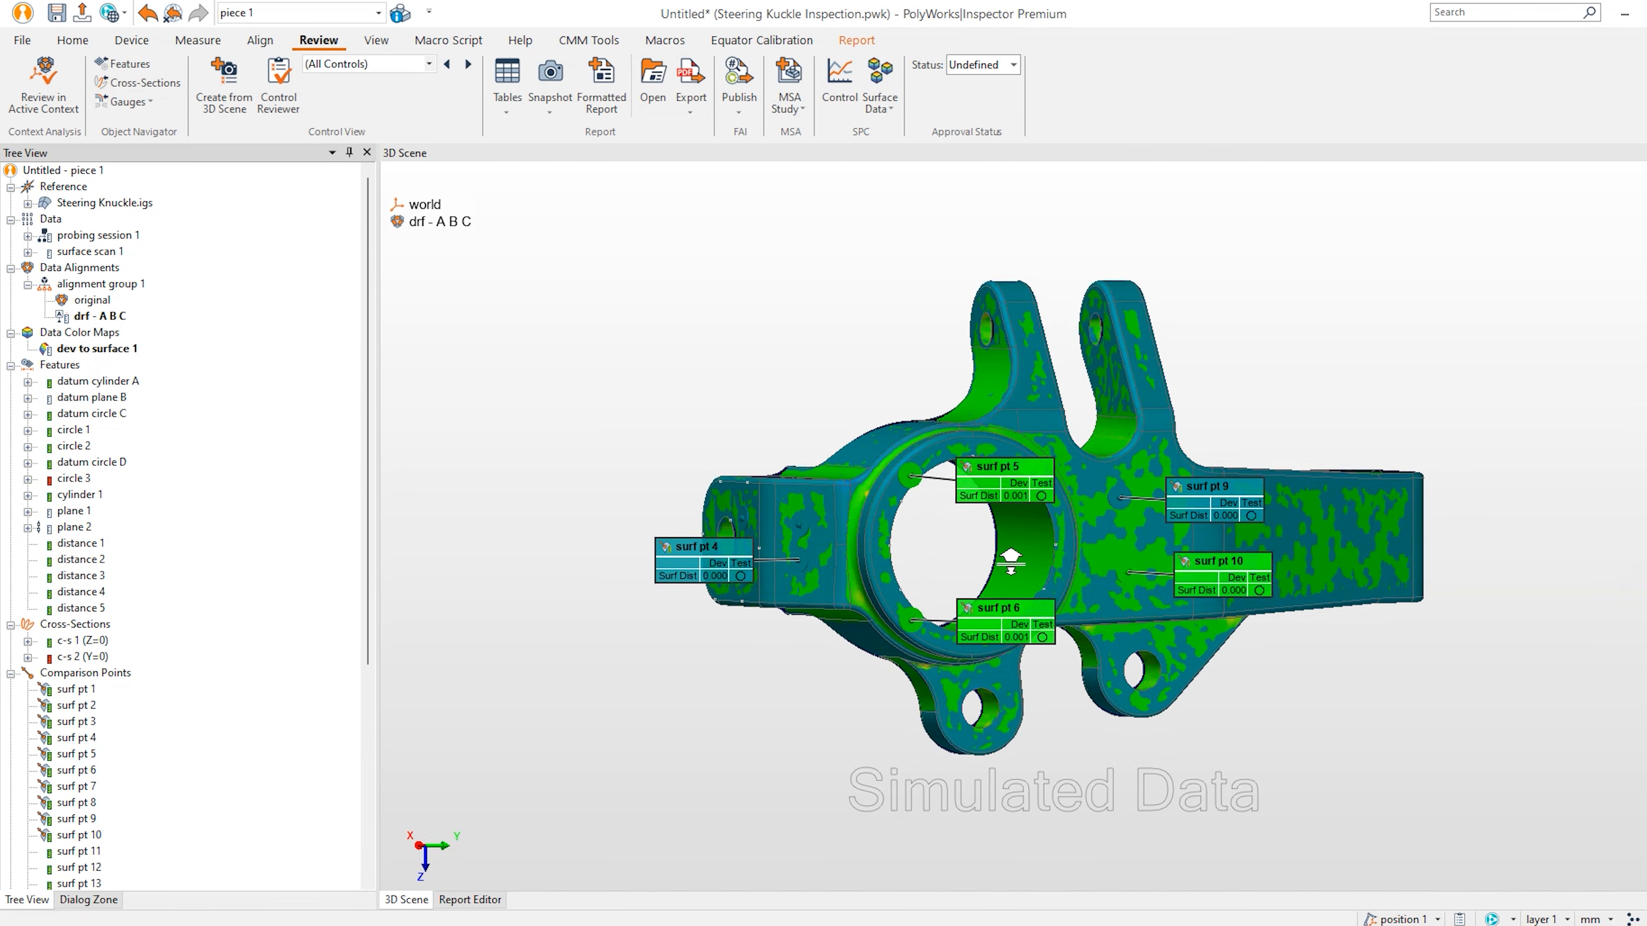
Move the surf pt 1–10 labels out away from the part.
scroll(992, 552, up, 3)
drag(623, 397, 621, 349)
drag(642, 562, 614, 710)
drag(554, 491, 492, 384)
drag(540, 560, 461, 610)
mouse_move(969, 423)
mouse_down()
mouse_move(798, 281)
mouse_move(773, 280)
mouse_up()
mouse_move(975, 642)
mouse_down()
mouse_move(802, 638)
mouse_move(799, 758)
mouse_up()
drag(1196, 633, 1181, 835)
drag(1153, 418, 1327, 259)
drag(1291, 477, 1451, 361)
drag(1288, 560, 1412, 753)
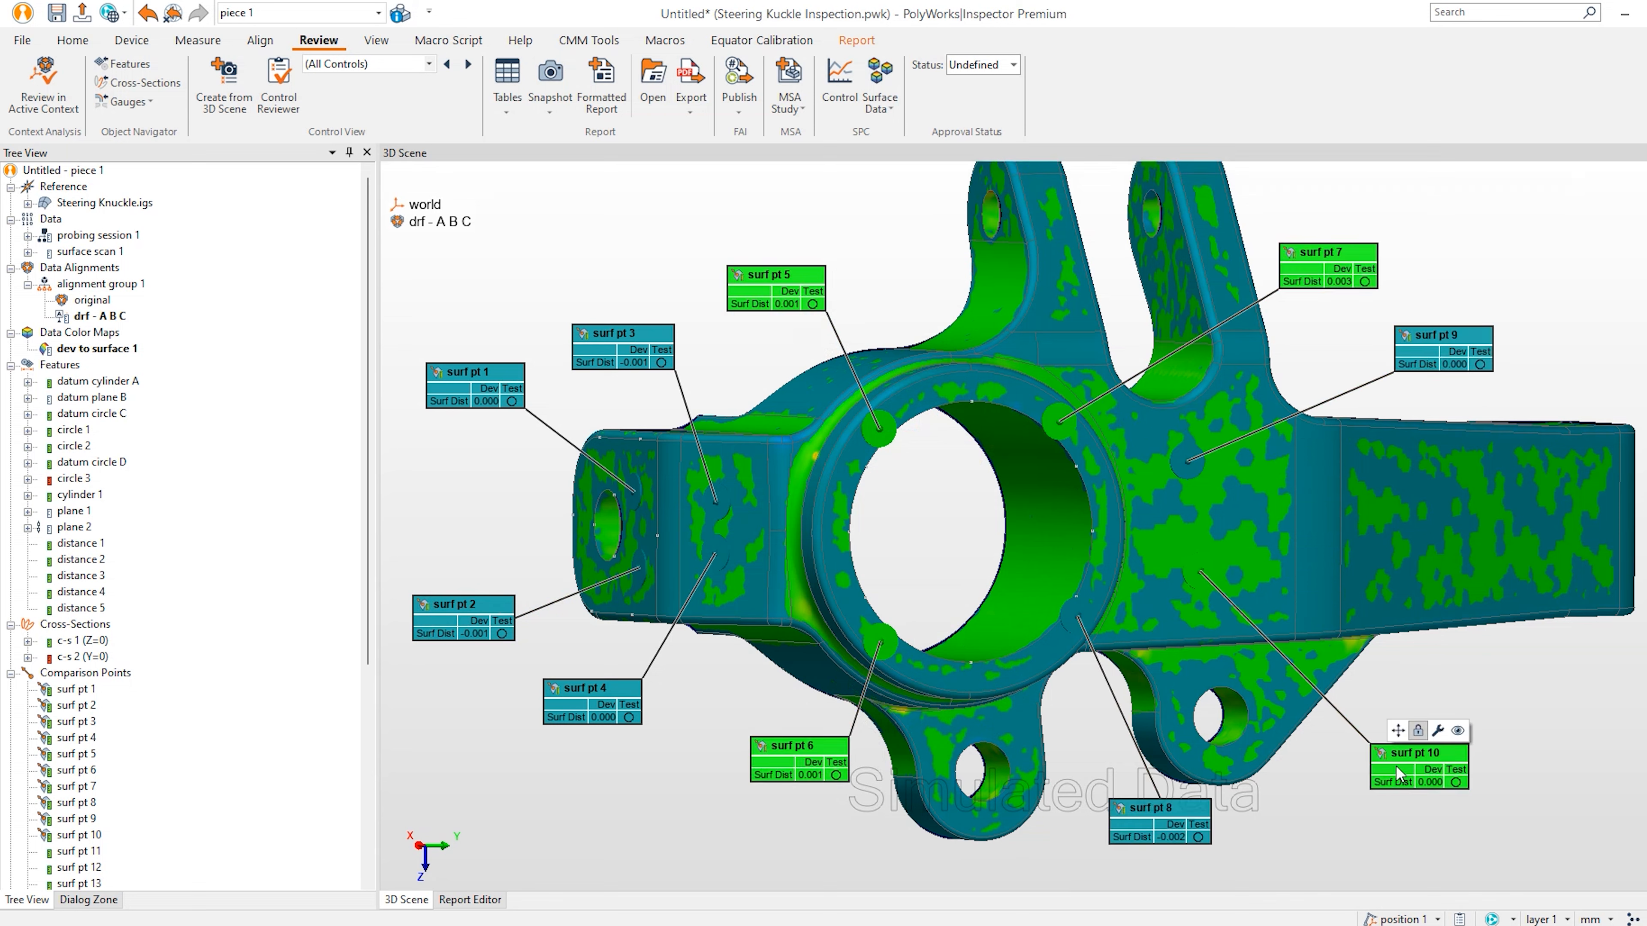
Create control view 'Comps 1' from the 3D scene.
click(224, 83)
text(Comps 1)
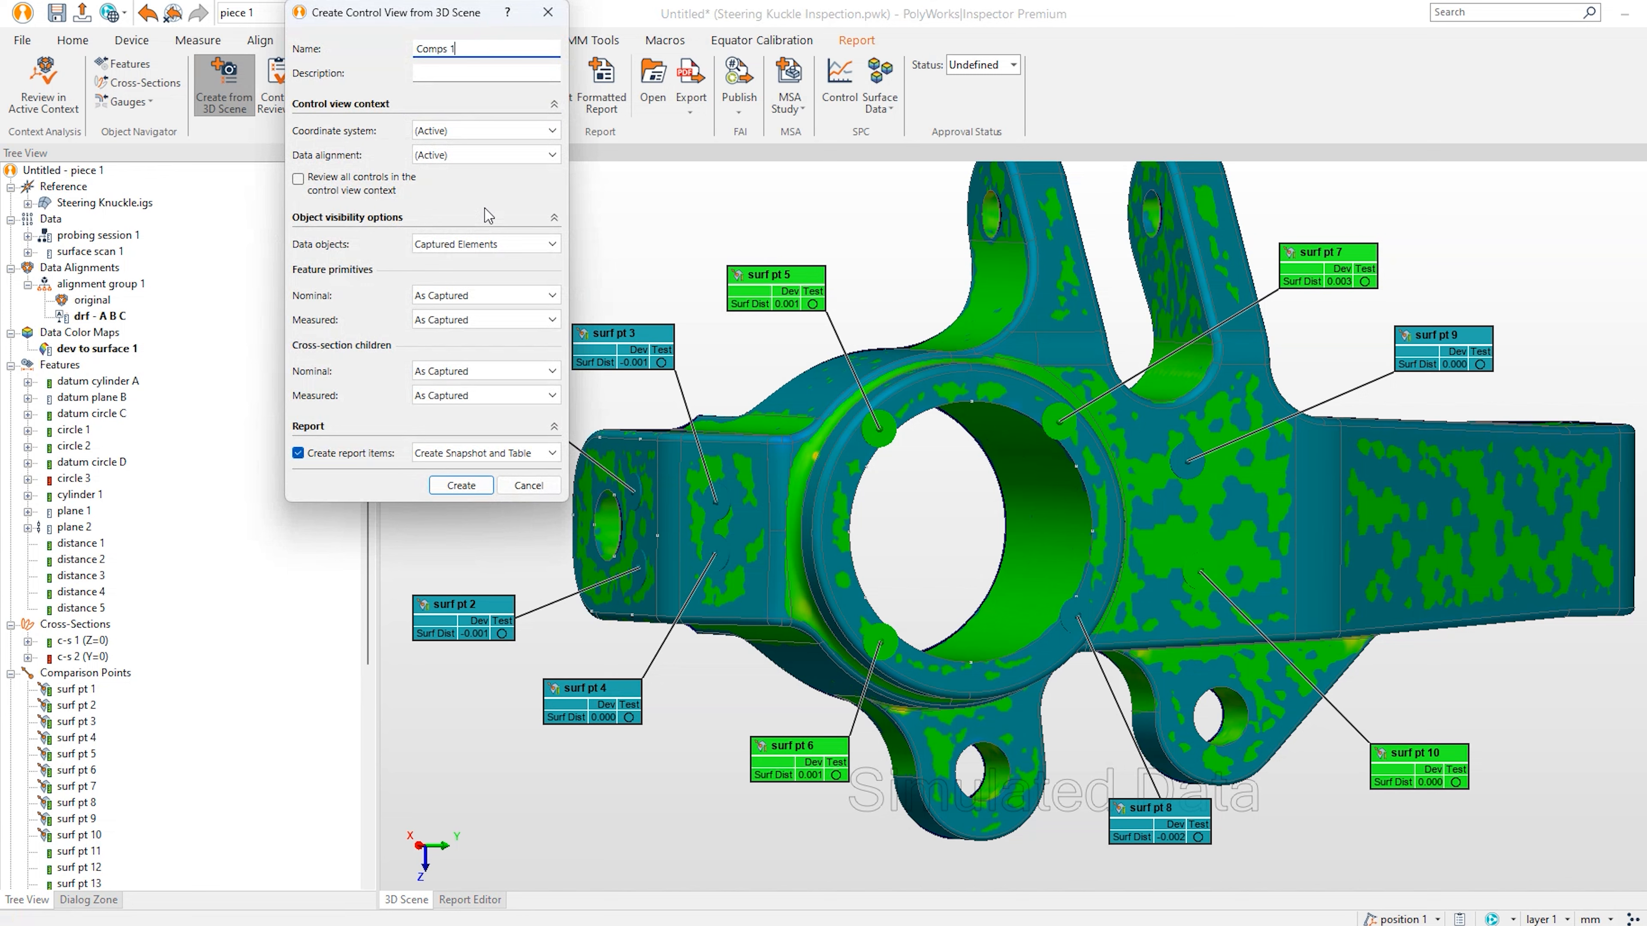
click(485, 488)
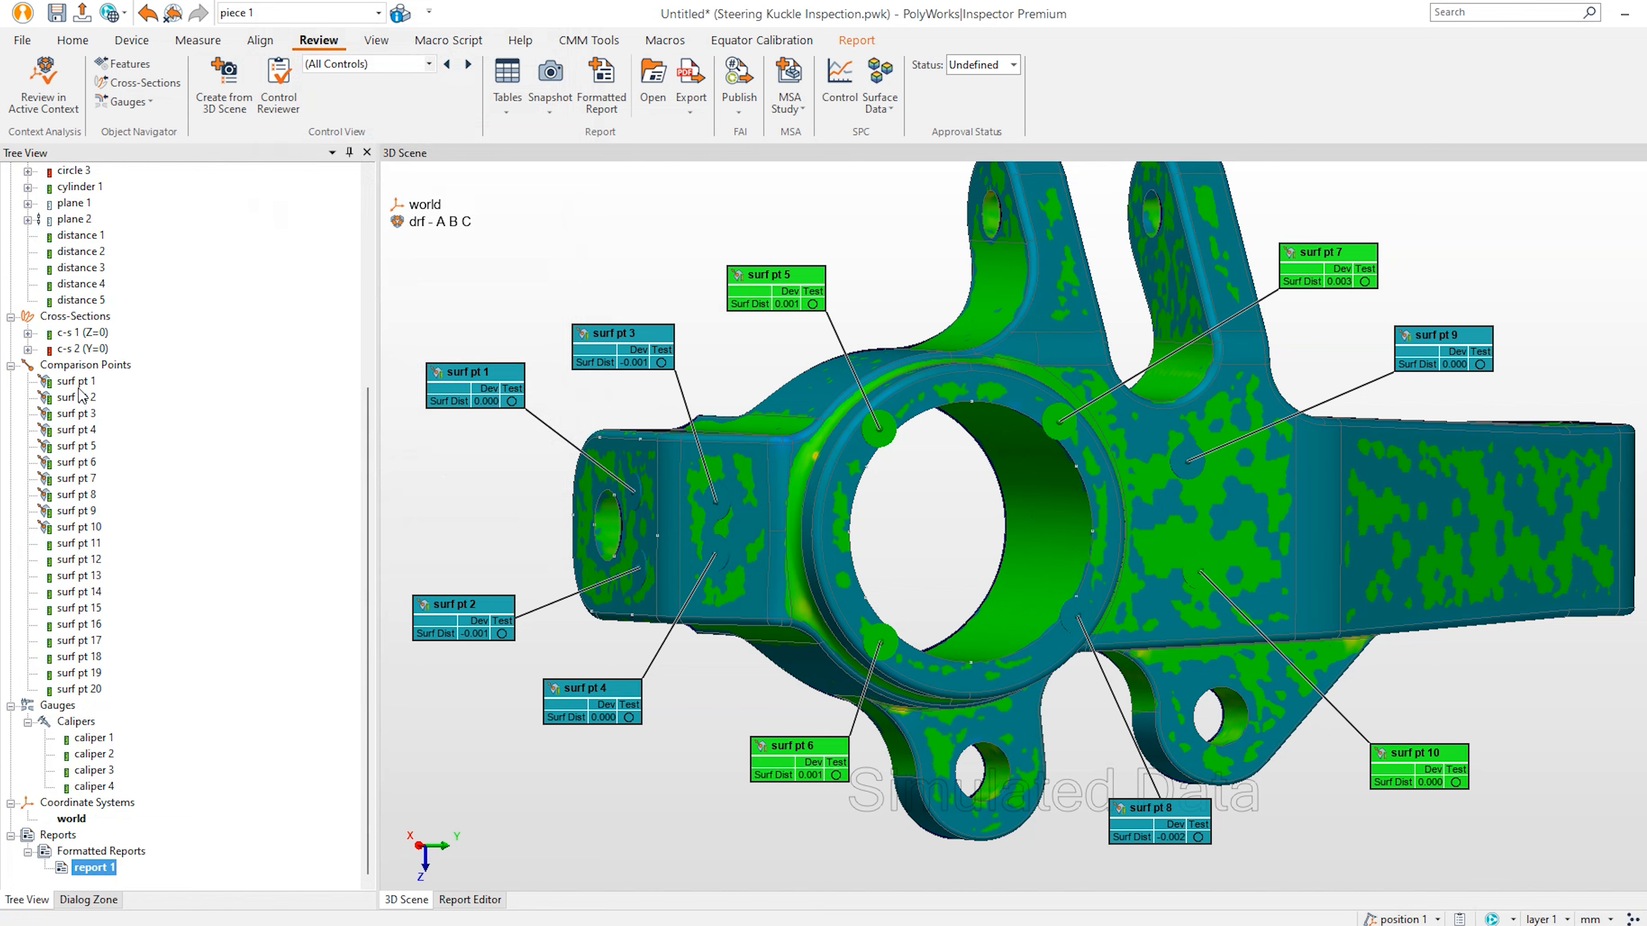
Hide surf pt 1–10 and show surf pt 11–20 in the scene.
click(76, 383)
shift+click(85, 528)
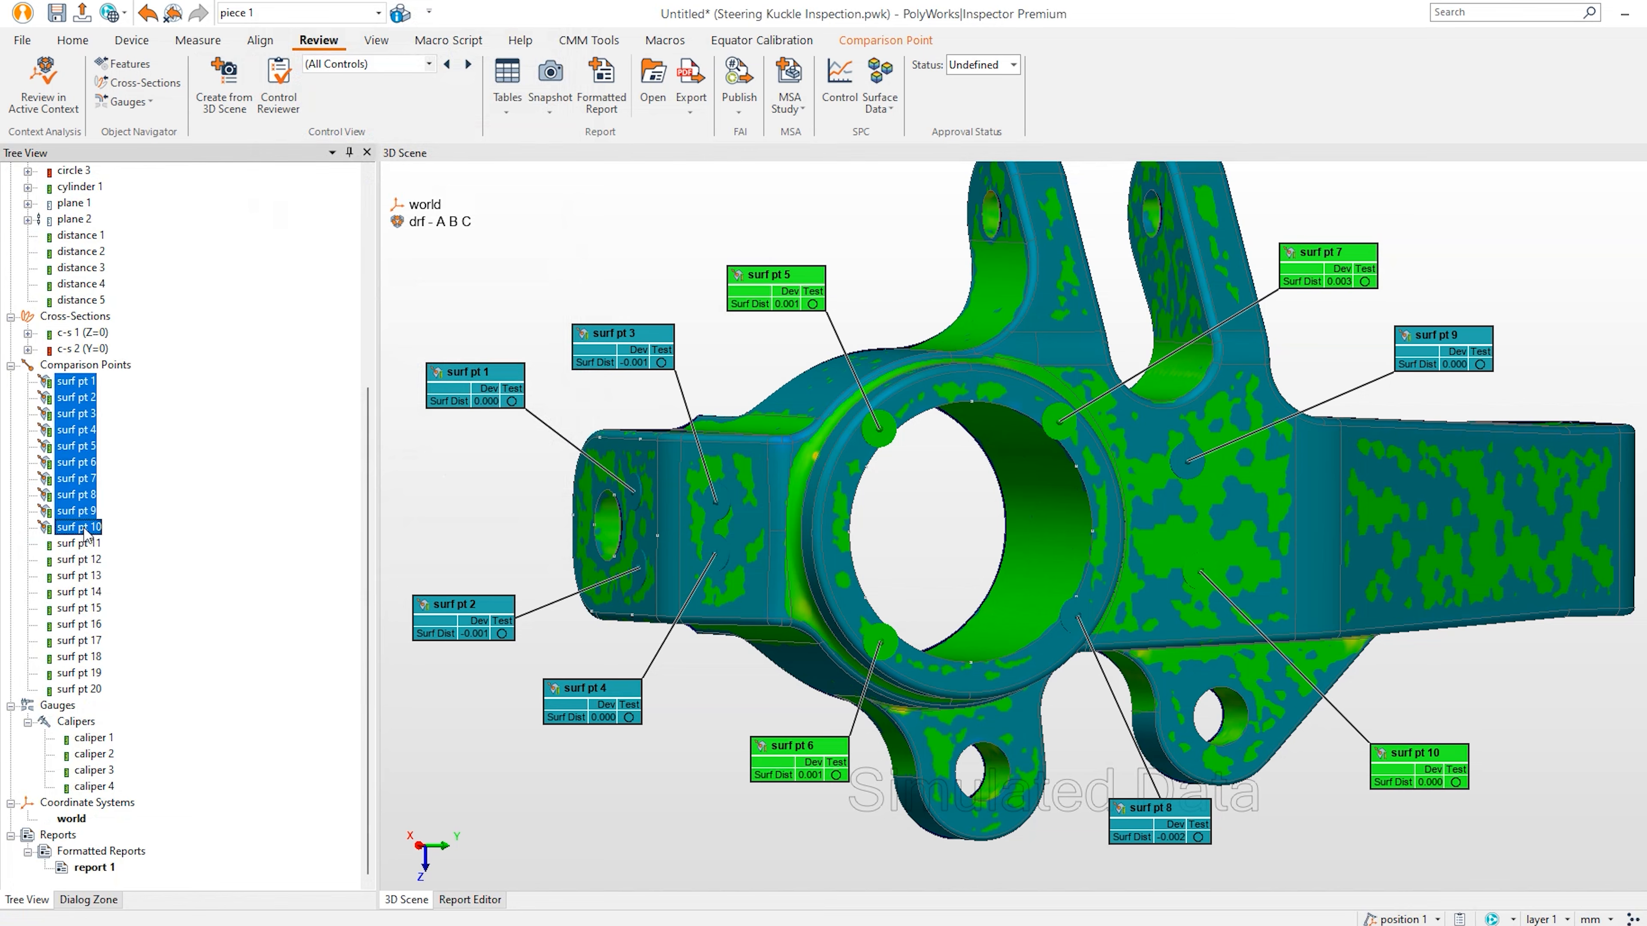
right_click(85, 534)
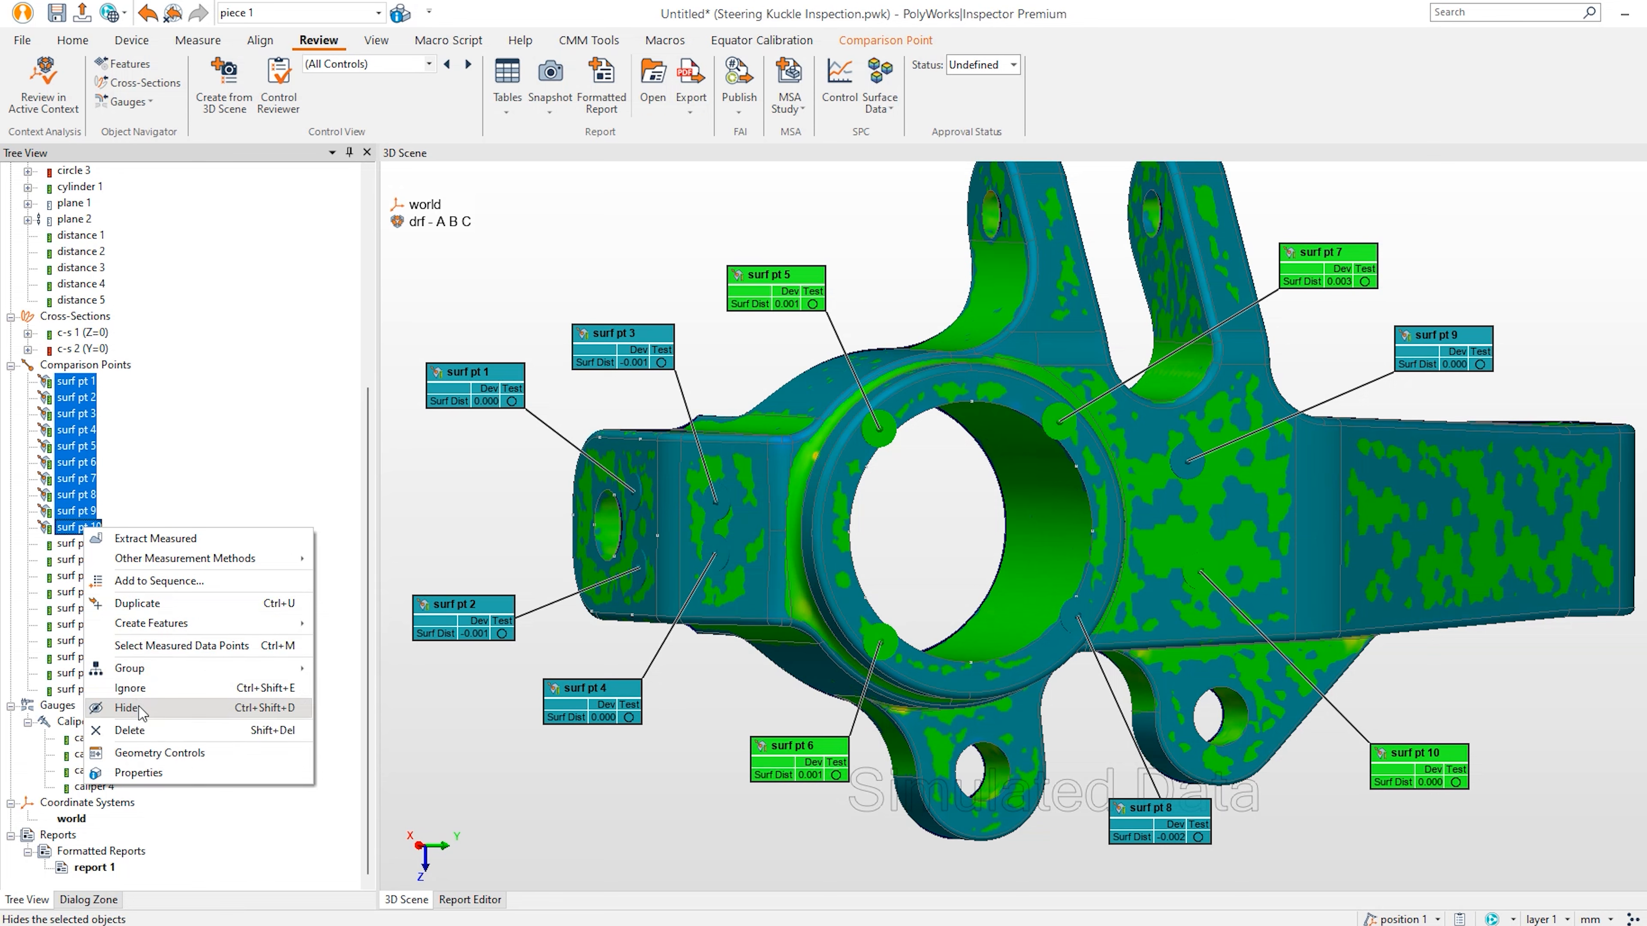
click(139, 706)
click(88, 545)
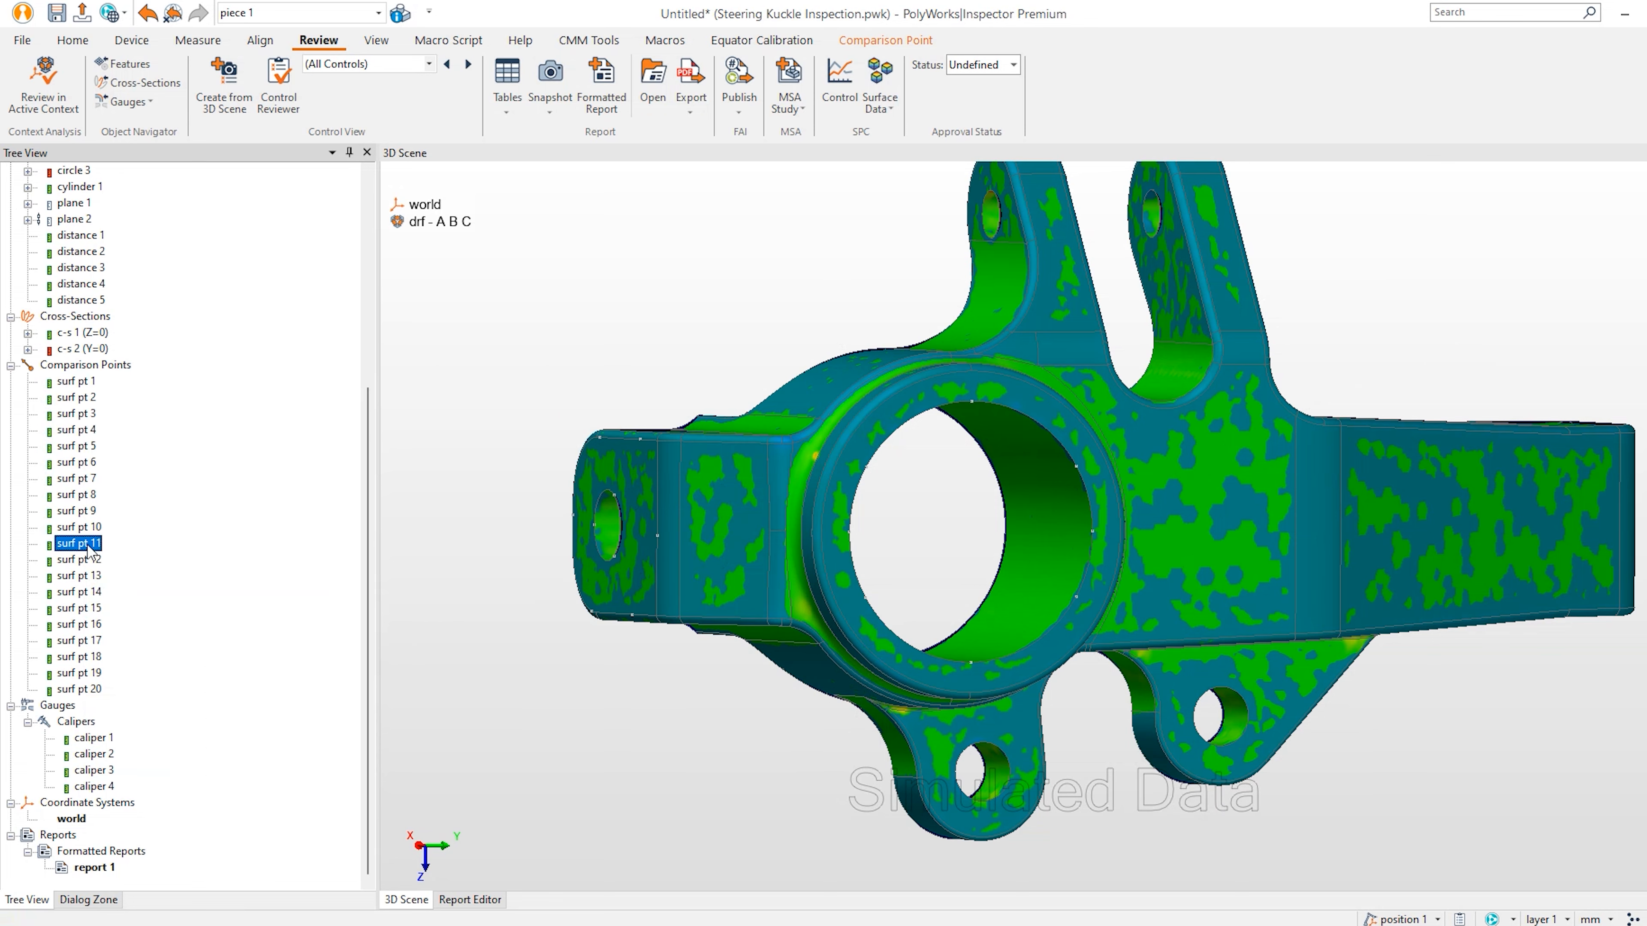
shift+click(89, 691)
right_click(96, 622)
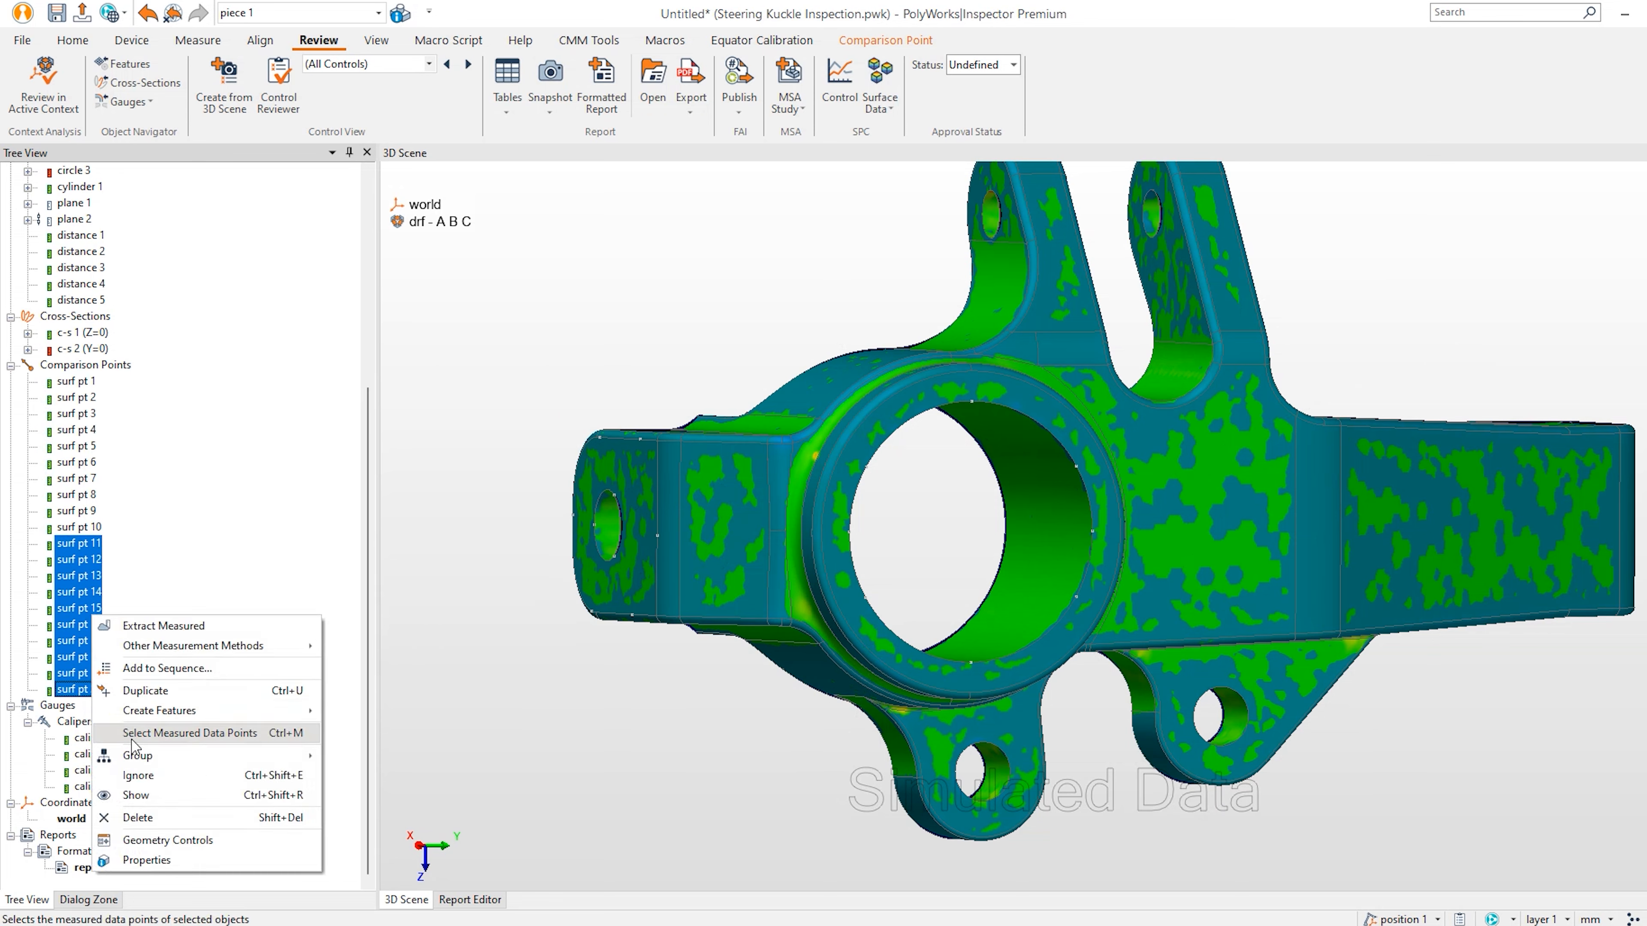
click(136, 795)
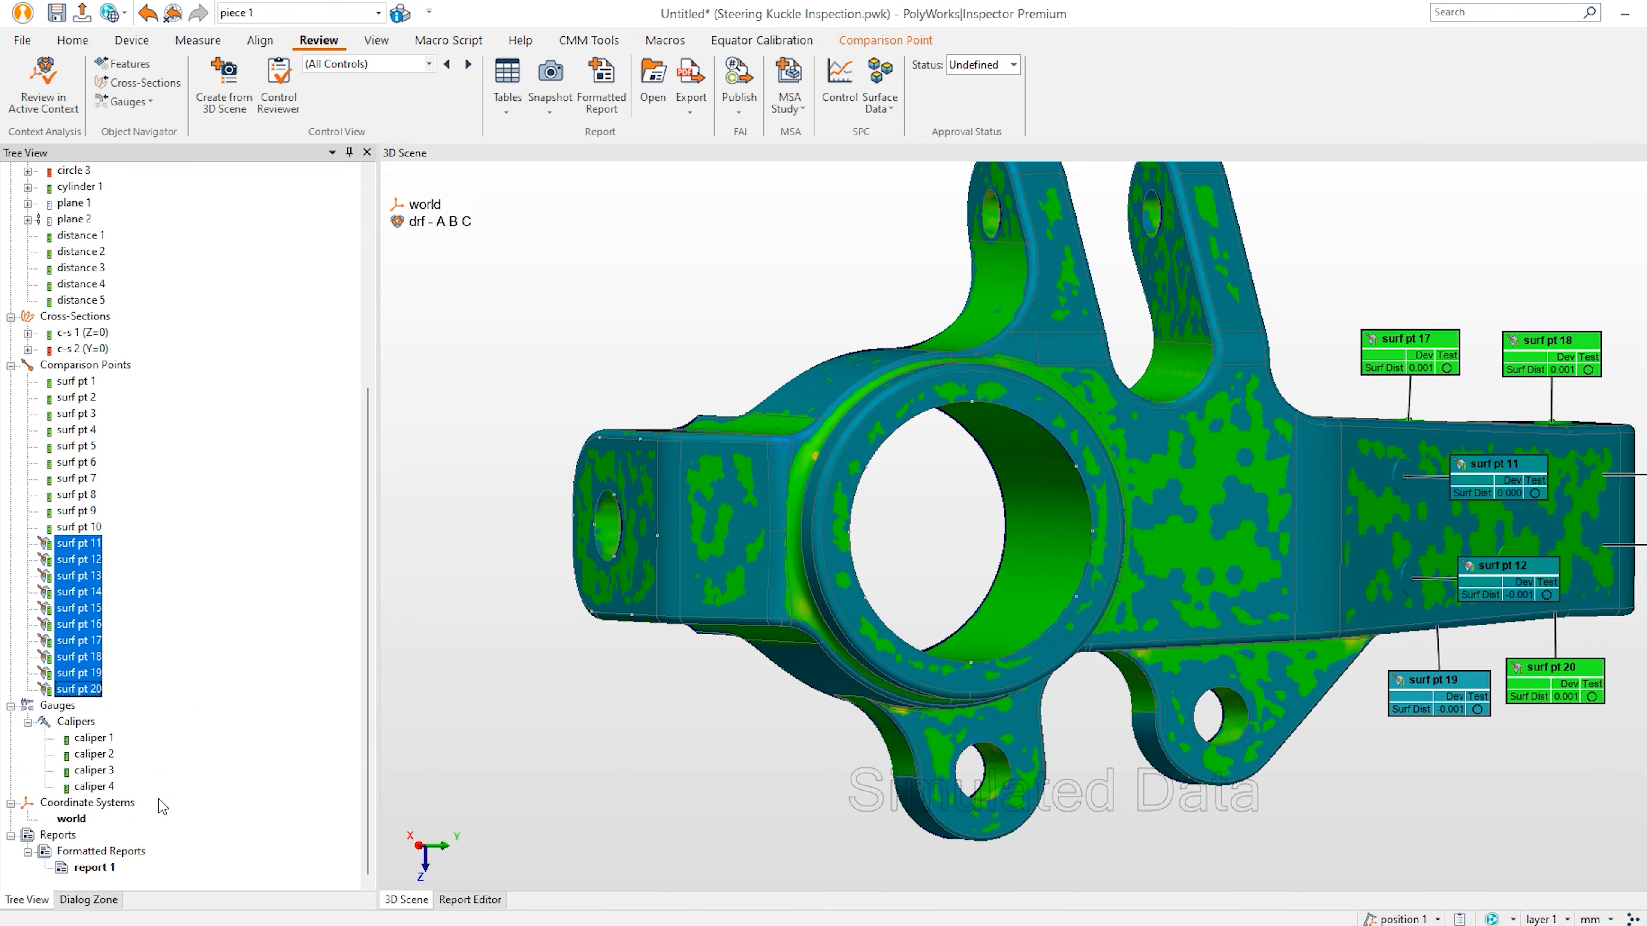
Orbit to the knuckle's arm and reposition the surf pt 11, 12, 17 and 13 labels.
scroll(1113, 639, up, 6)
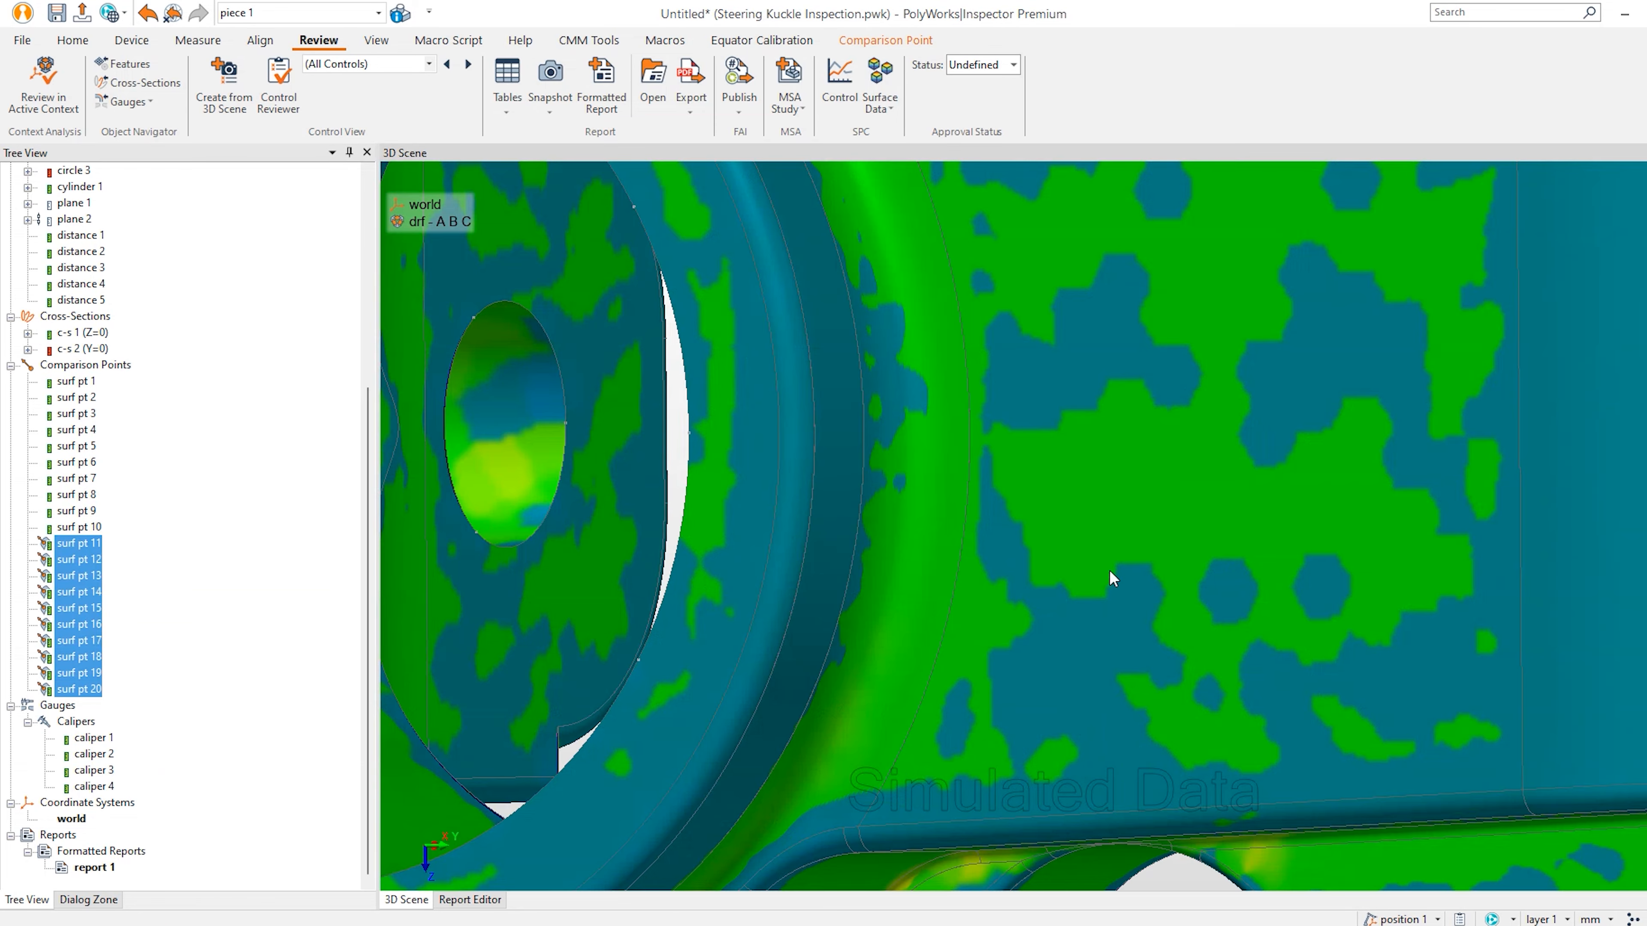
scroll(1112, 577, down, 8)
drag(1121, 470, 1097, 462)
middle_drag(1222, 461, 1162, 498)
right_drag(1164, 487, 1168, 436)
mouse_move(762, 449)
mouse_down()
mouse_move(830, 287)
mouse_move(862, 285)
mouse_up()
drag(791, 538, 823, 825)
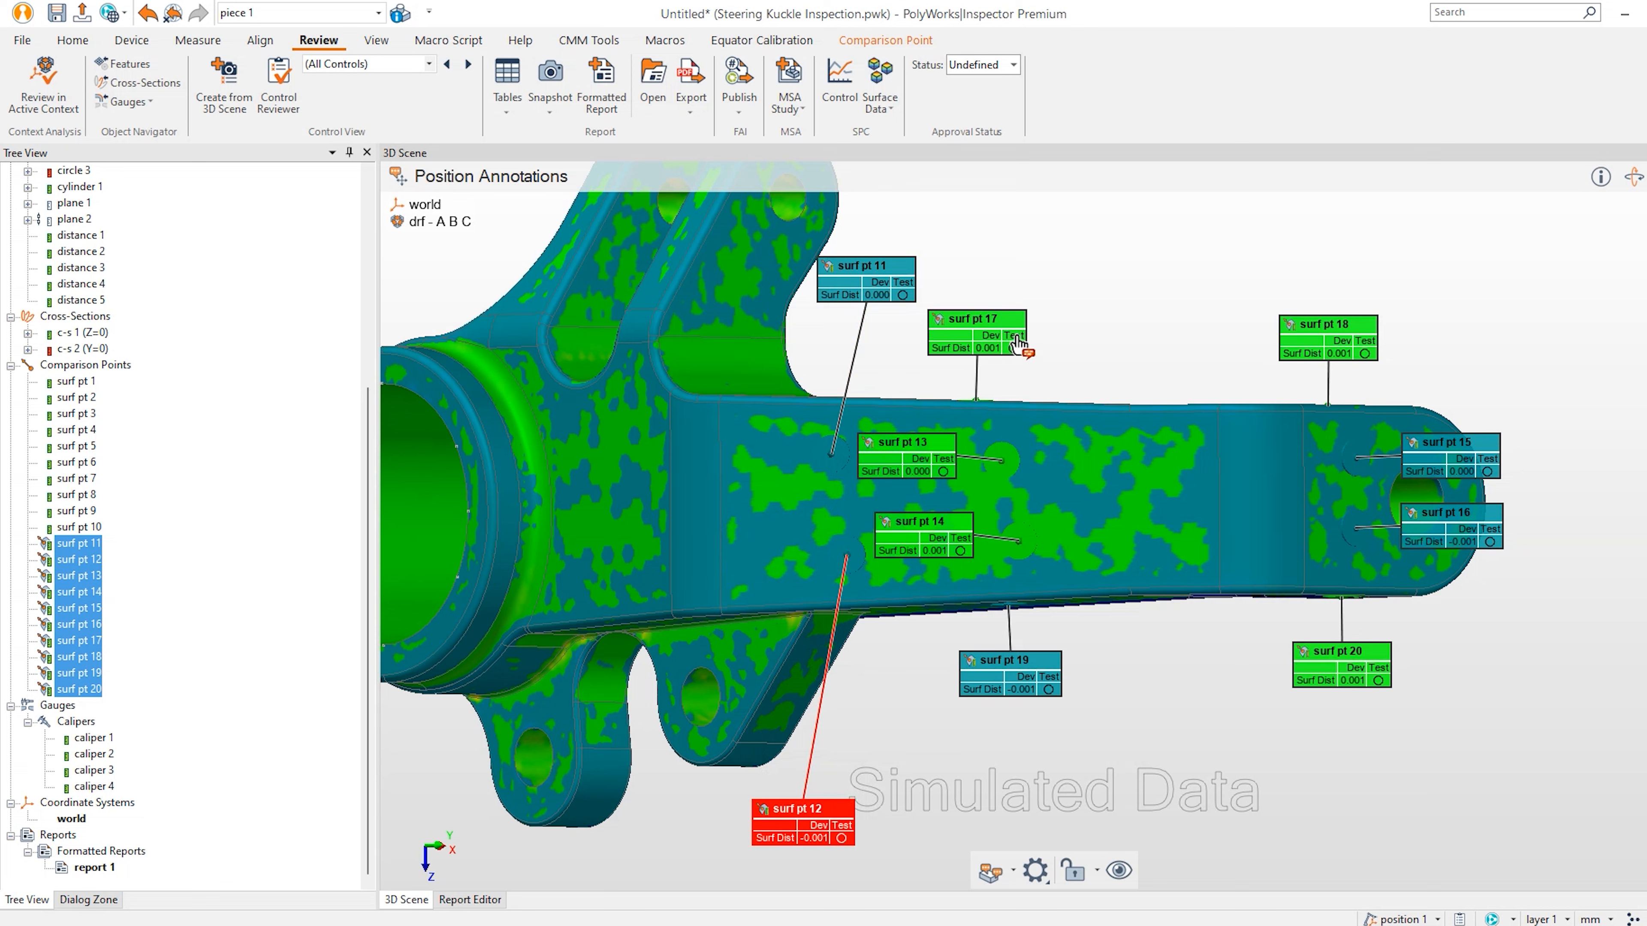
drag(970, 346, 996, 238)
drag(933, 454, 1128, 292)
Reposition the surf pt 14, 19, 20, 18, 15 and 16 labels around the arm.
drag(954, 547, 1166, 690)
drag(1000, 679, 959, 831)
drag(1110, 681, 1107, 756)
drag(1339, 681, 1344, 820)
drag(1334, 350, 1324, 278)
drag(1460, 458, 1472, 293)
drag(1477, 531, 1526, 713)
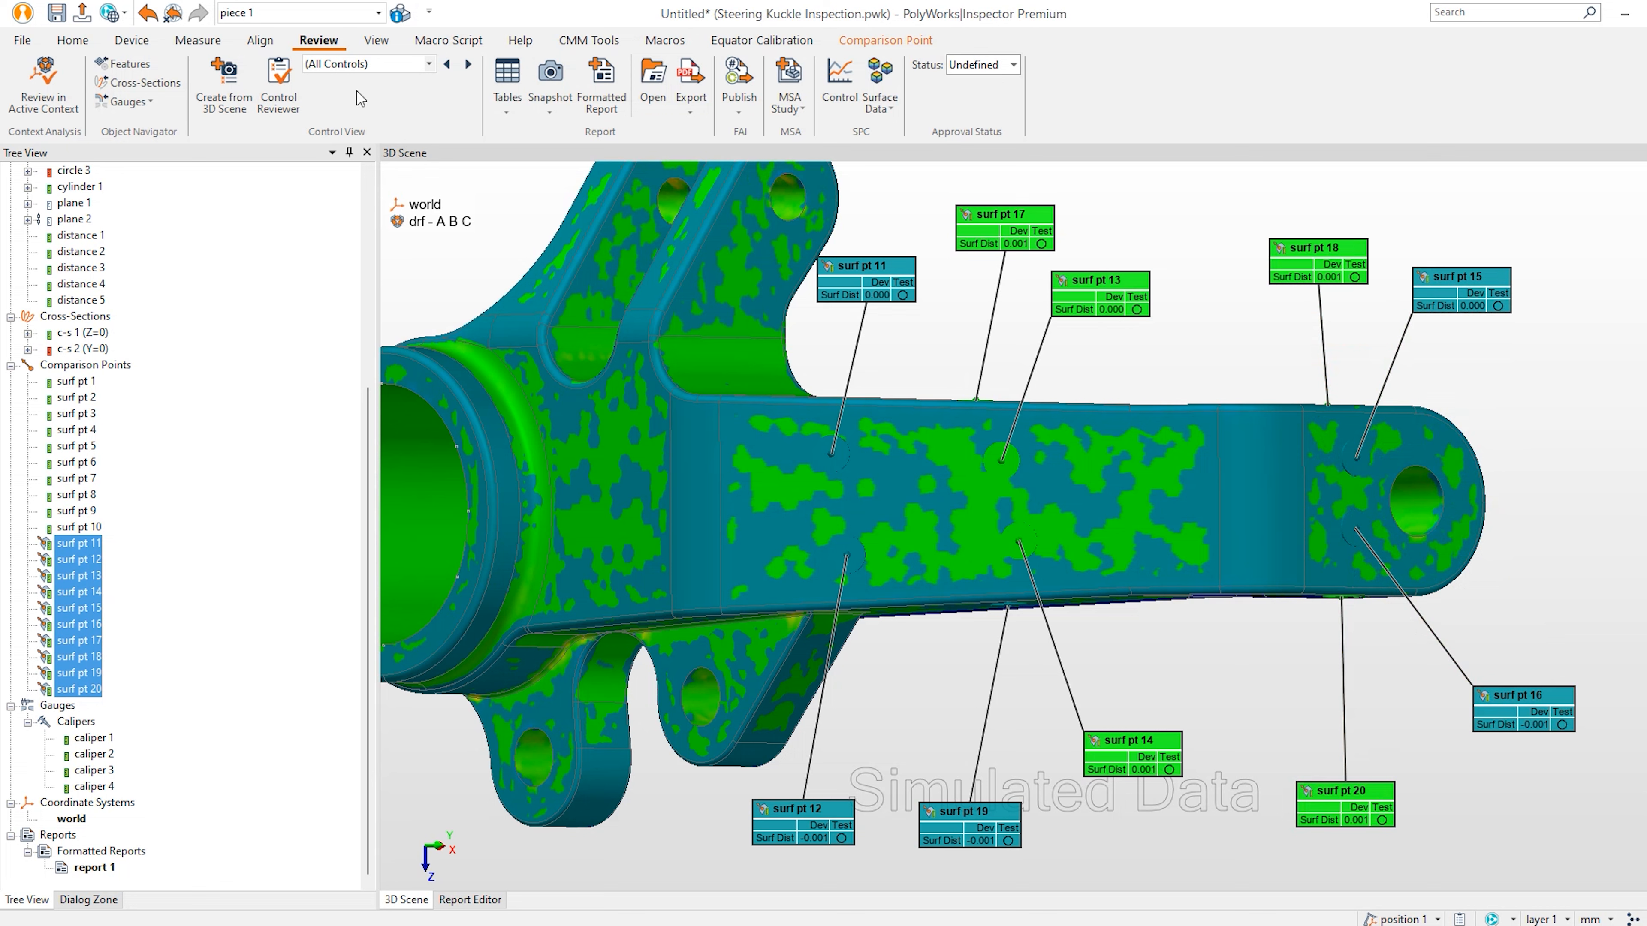
Create control view 'Comps 2', then hide the surf pt 11–20 annotations.
click(224, 85)
text(Comps 2)
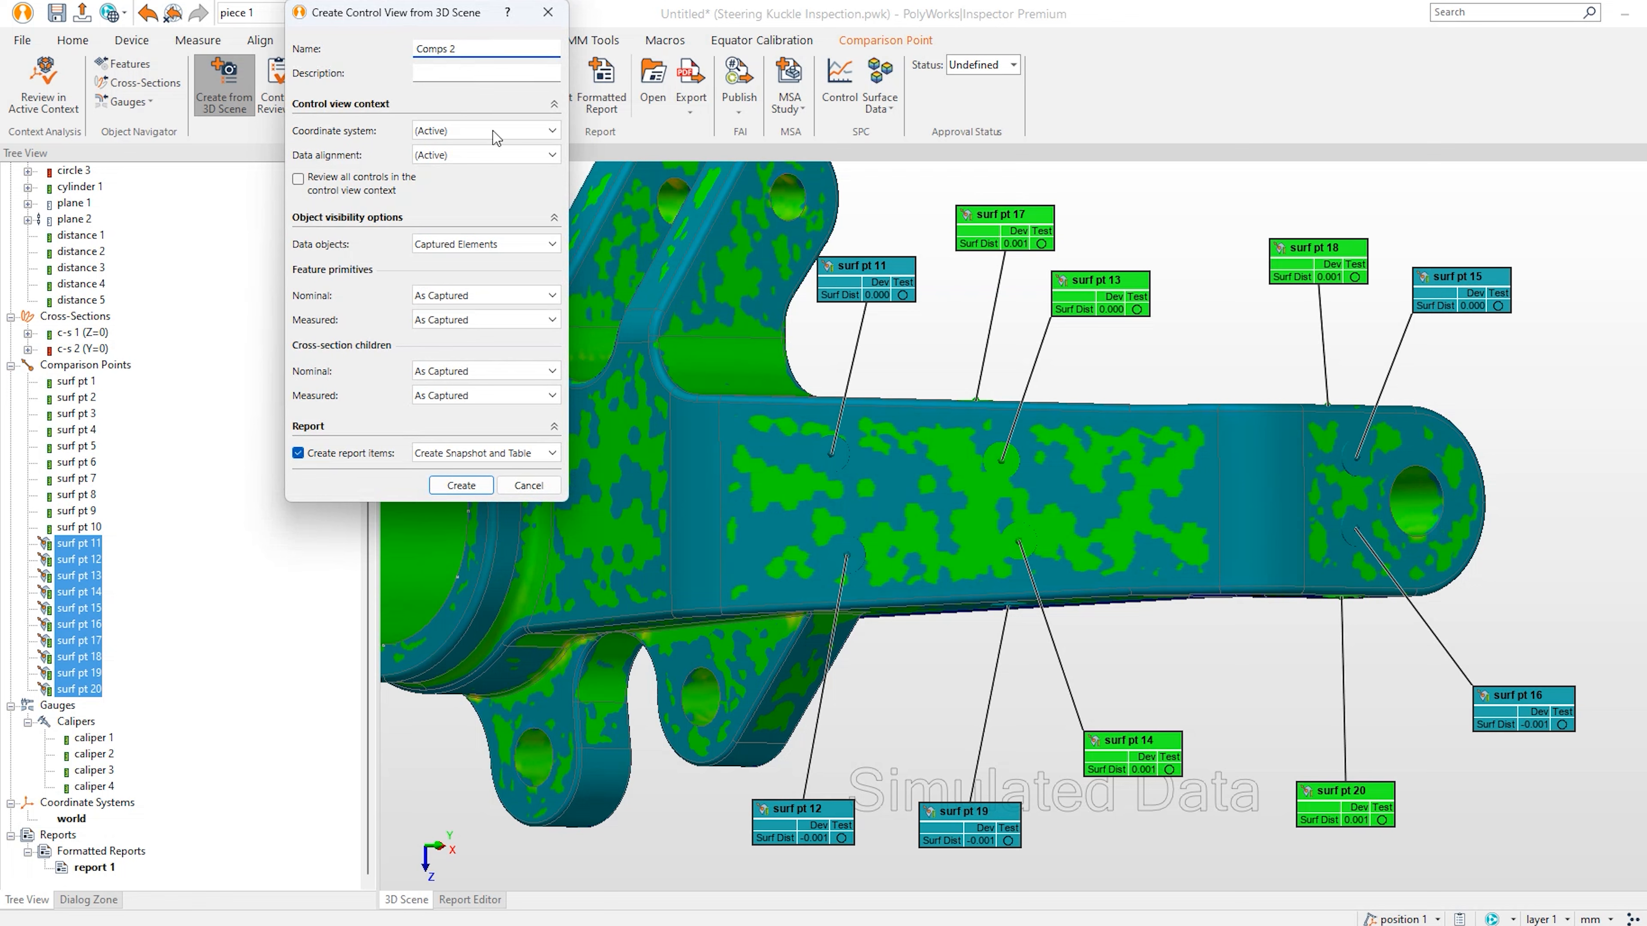
click(464, 488)
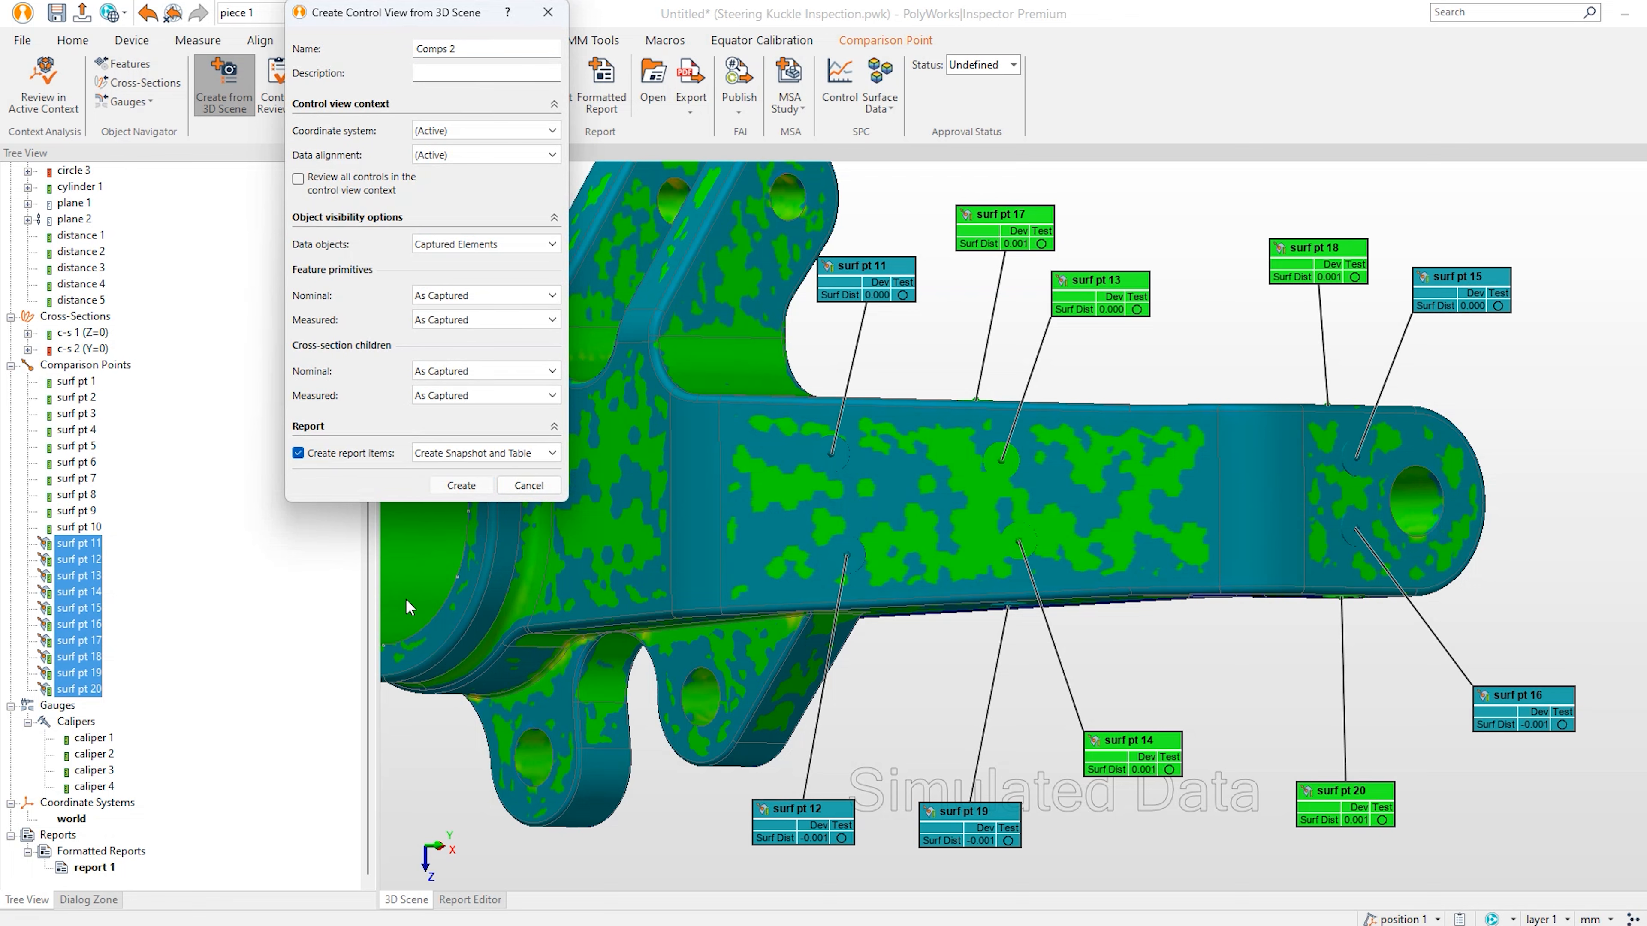
middle_click(119, 367)
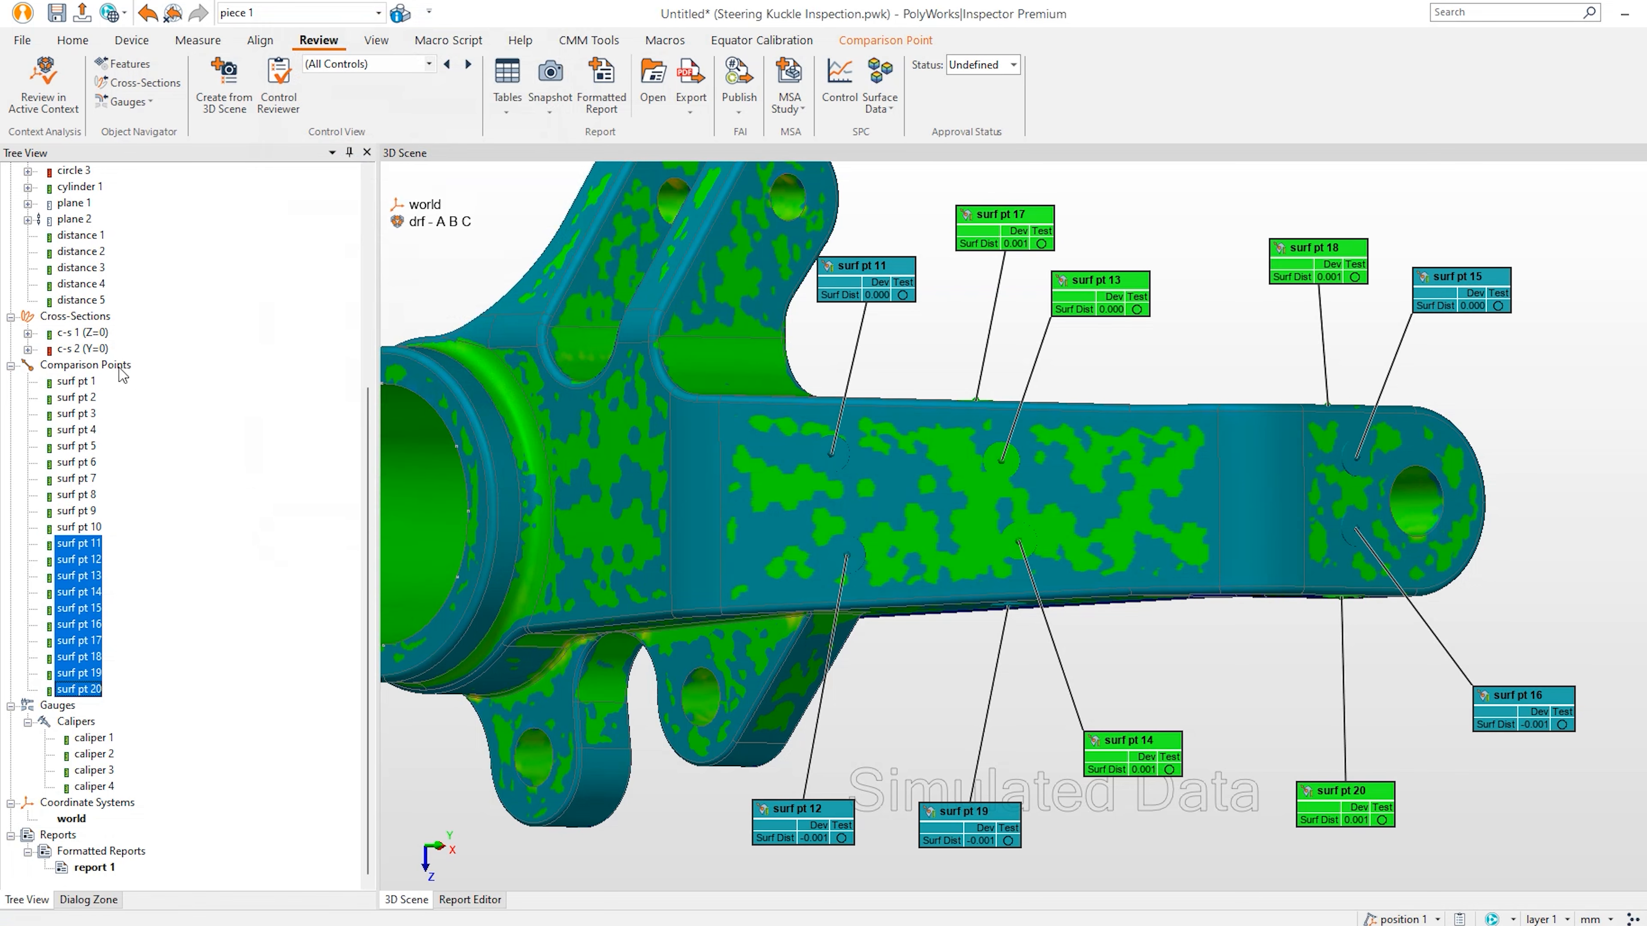
Show calipers 1–4 and align the part to a side-on view.
middle_click(89, 719)
mouse_move(632, 493)
mouse_down()
mouse_move(717, 540)
mouse_move(635, 581)
mouse_up()
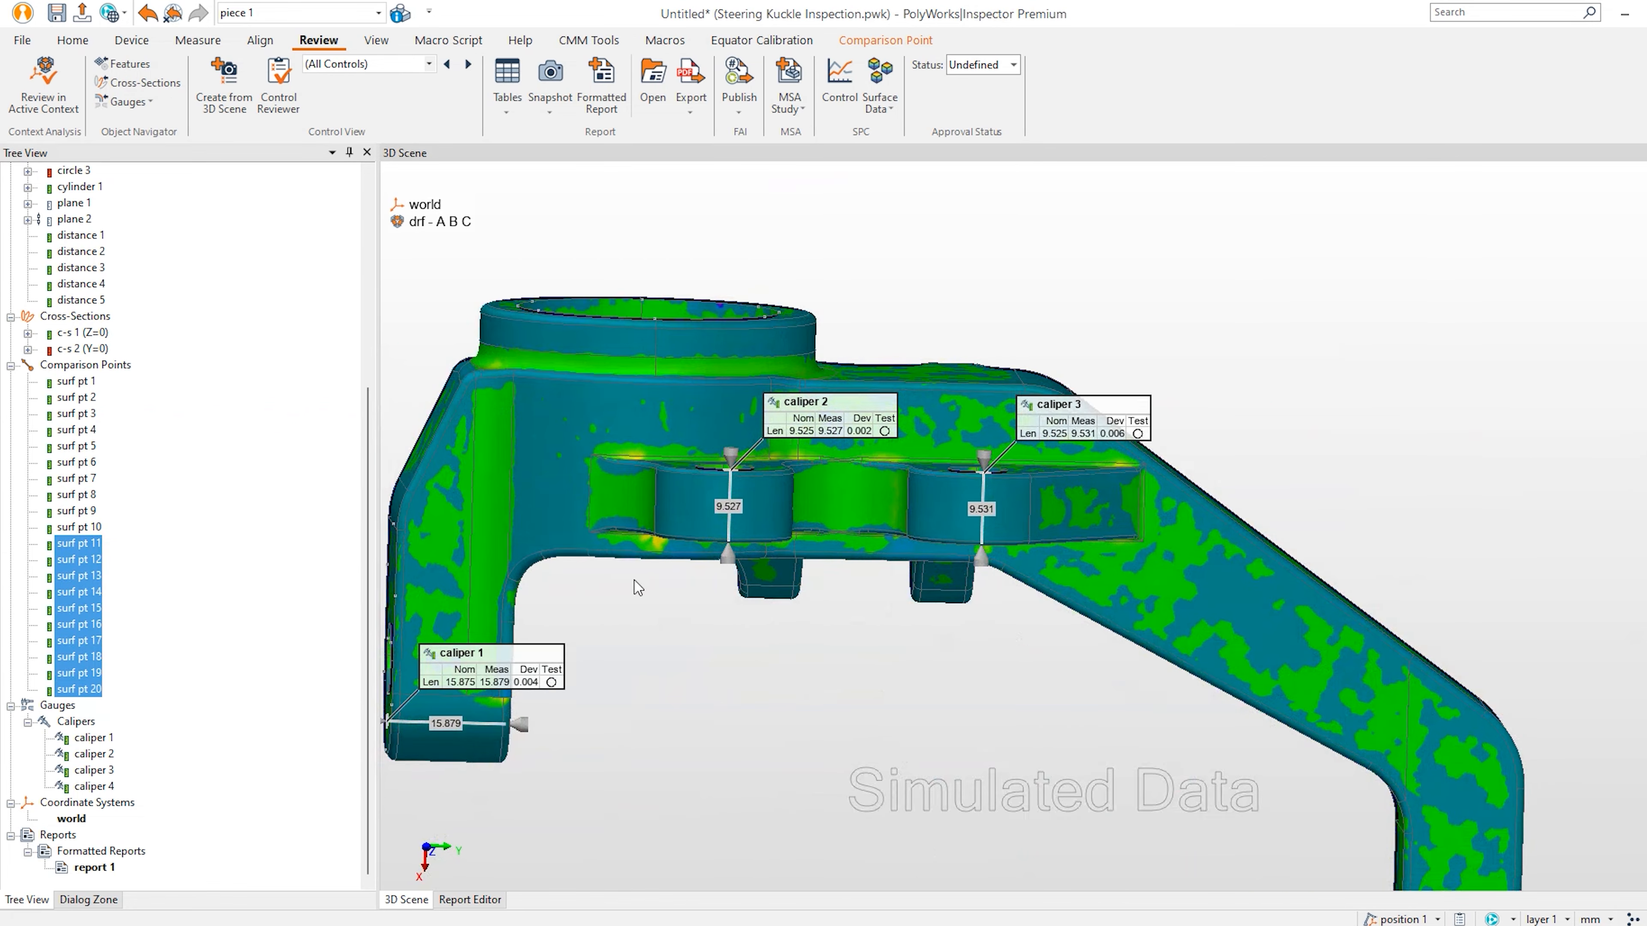
click(424, 846)
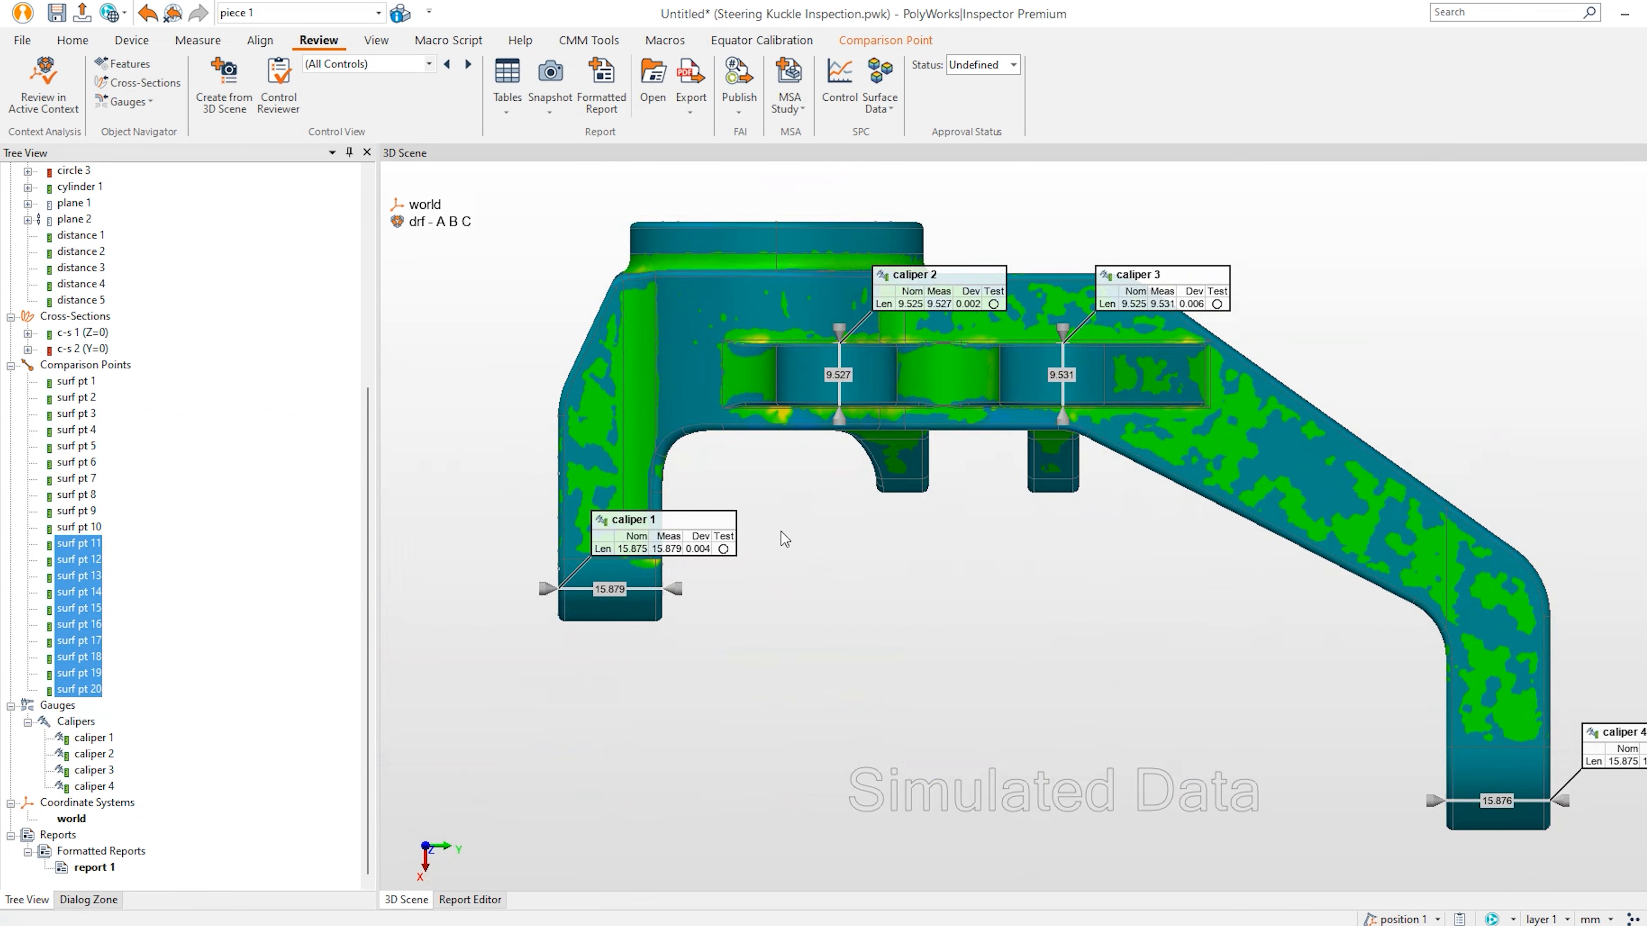
Move the caliper 1–4 labels below and beside their gauges, framing the whole part.
mouse_move(667, 549)
mouse_down()
mouse_move(790, 725)
mouse_move(771, 673)
mouse_move(783, 751)
mouse_up()
drag(944, 339, 868, 617)
drag(1161, 289, 1031, 626)
mouse_move(1618, 732)
mouse_down()
mouse_move(1311, 771)
mouse_move(1256, 727)
mouse_up()
key(Escape)
scroll(1272, 616, up, 1)
middle_drag(1269, 598, 1269, 633)
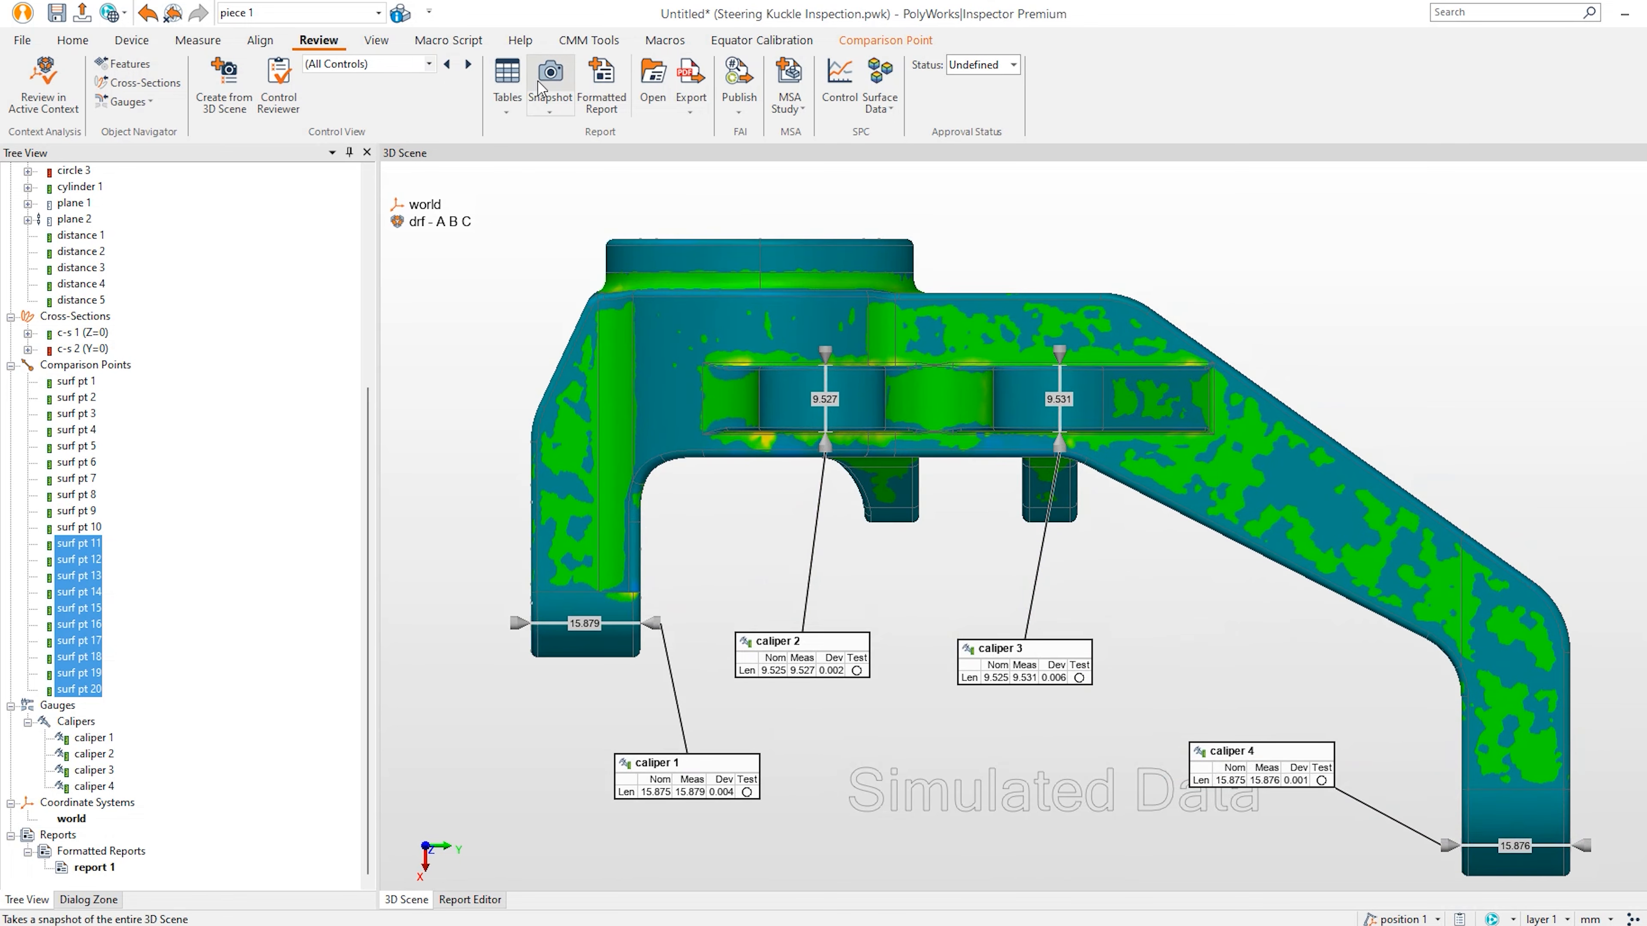
Create the Thickness control view with snapshot and table from the caliper scene.
click(224, 84)
text(Comp)
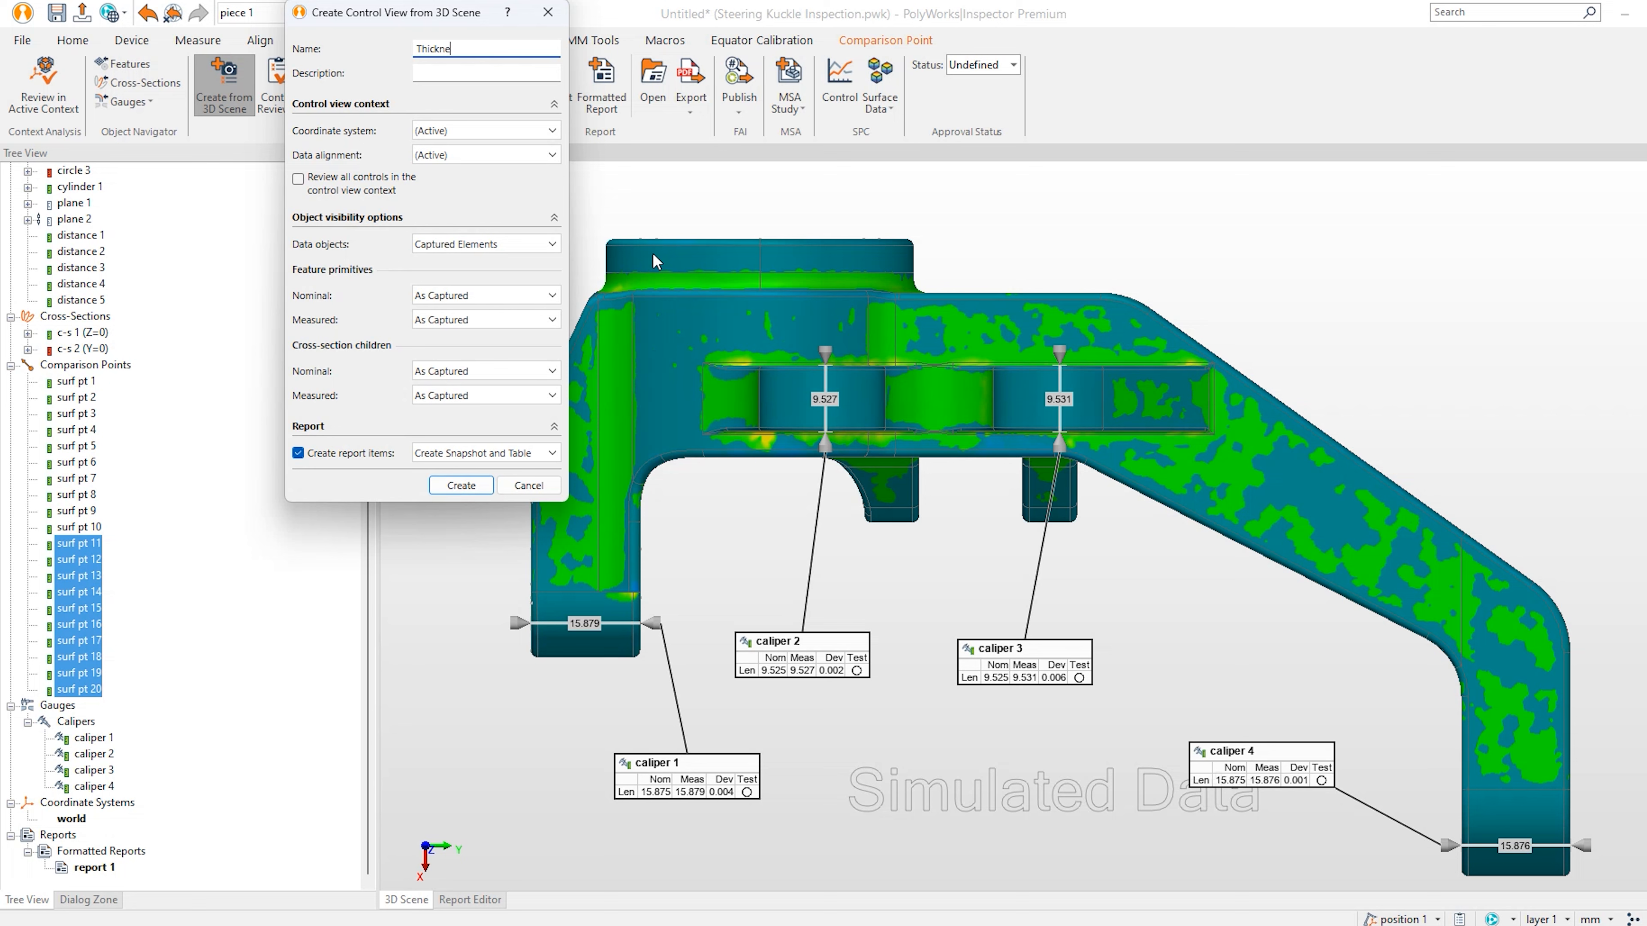
click(460, 485)
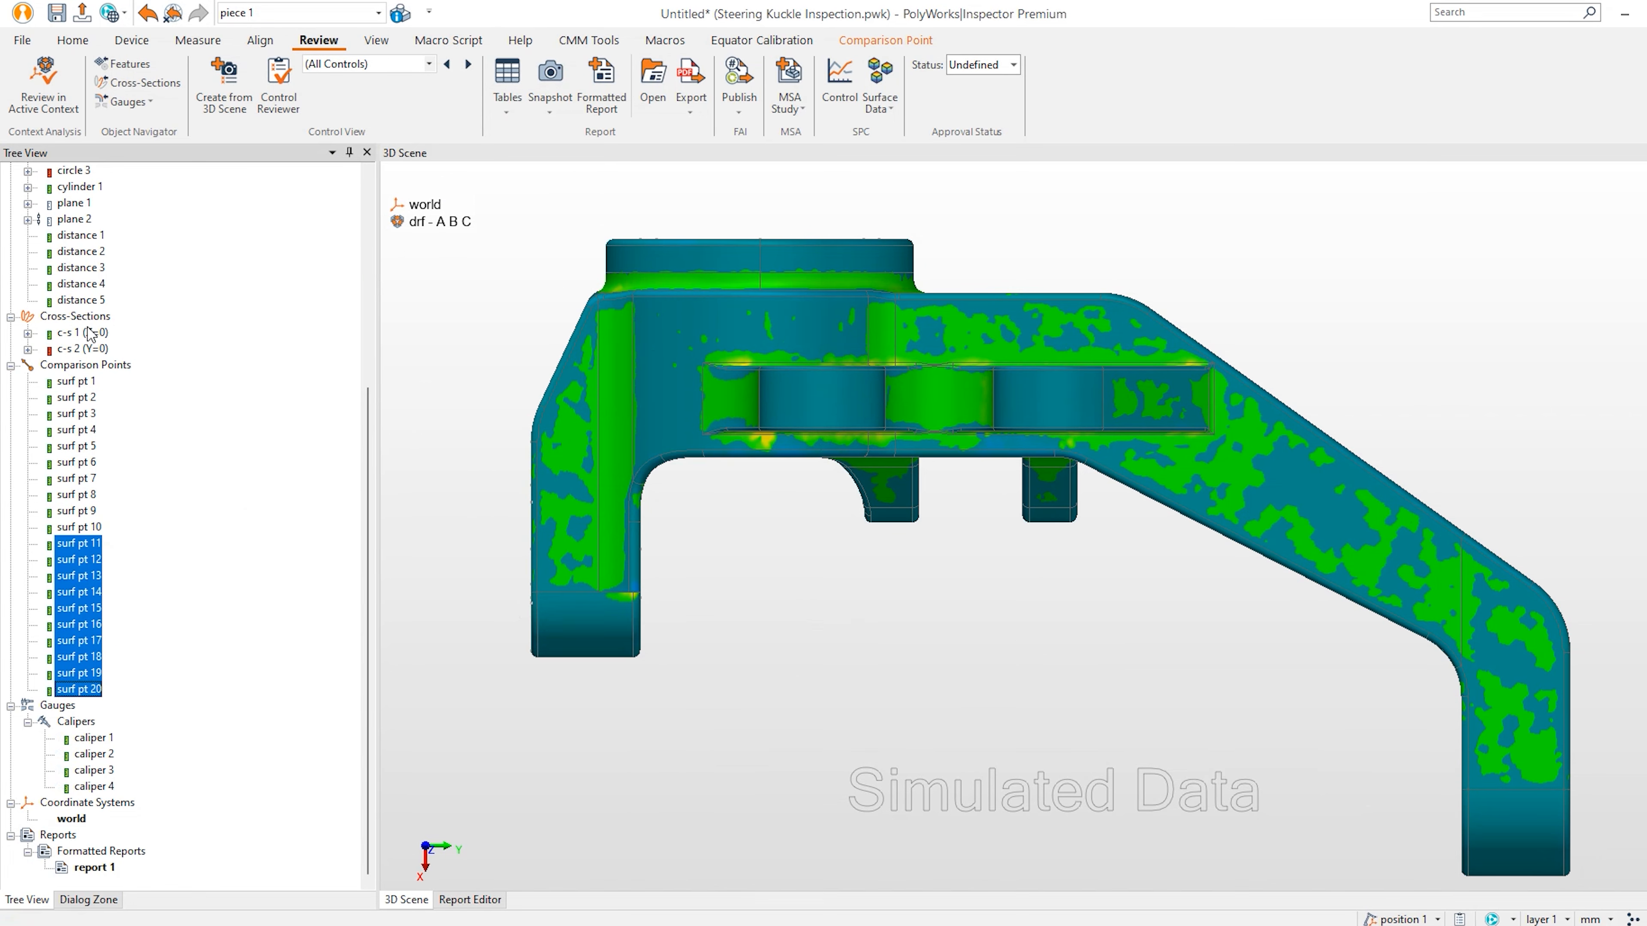
Hide the Steering Knuckle.igs CAD model and frame the cross-section outlines.
scroll(91, 334, up, 6)
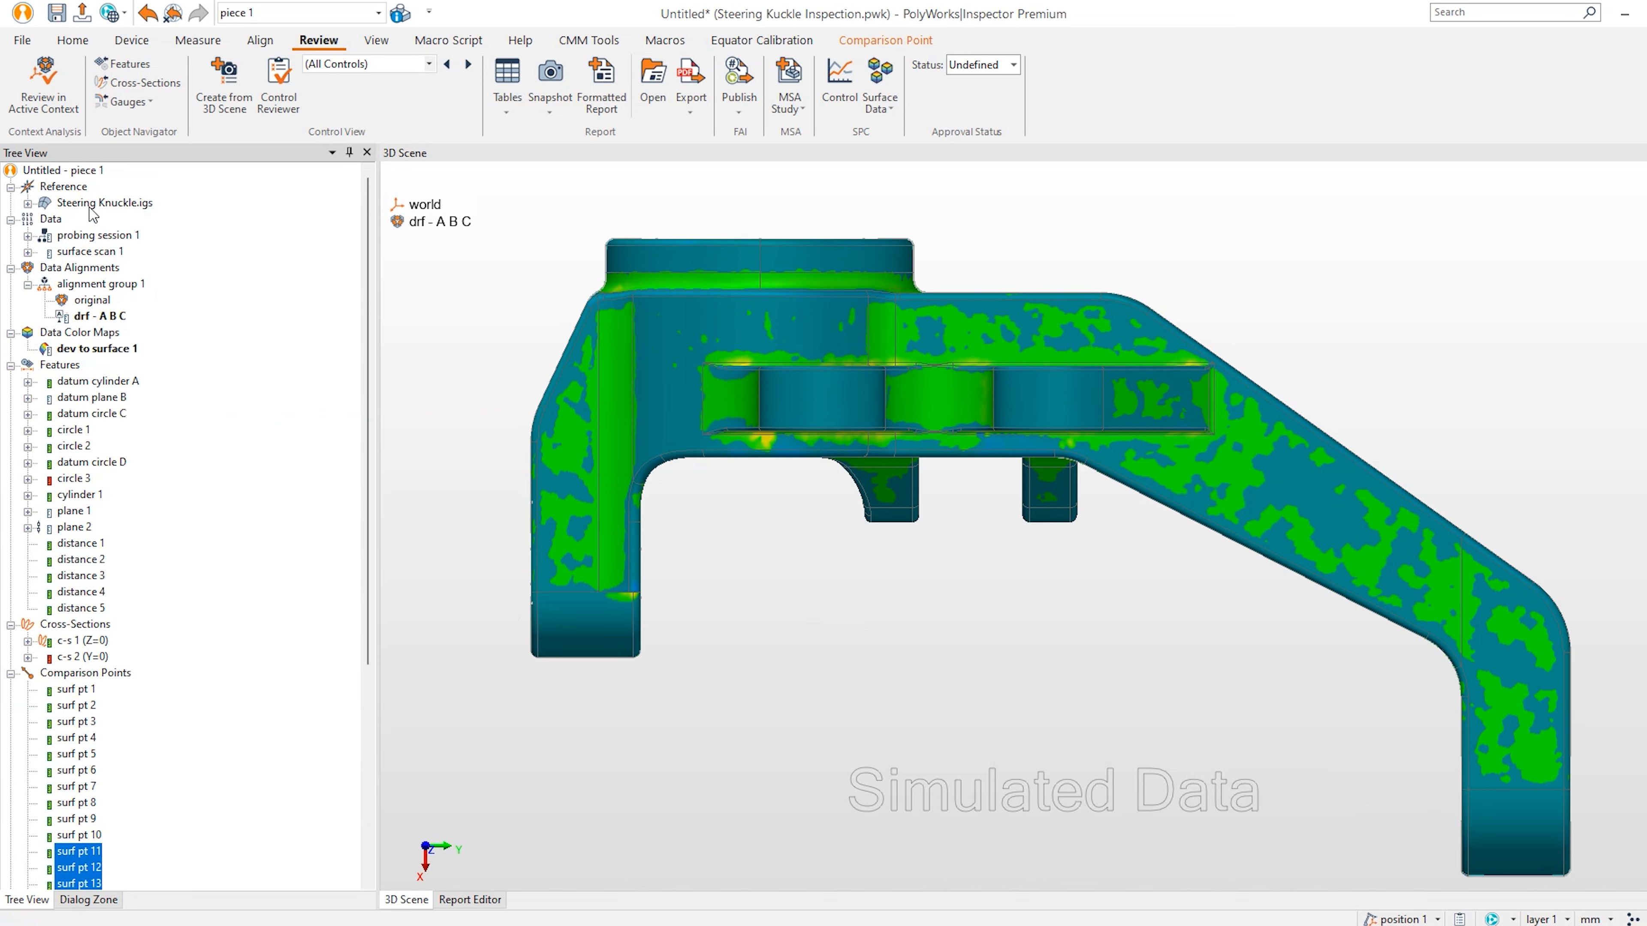
middle_click(91, 205)
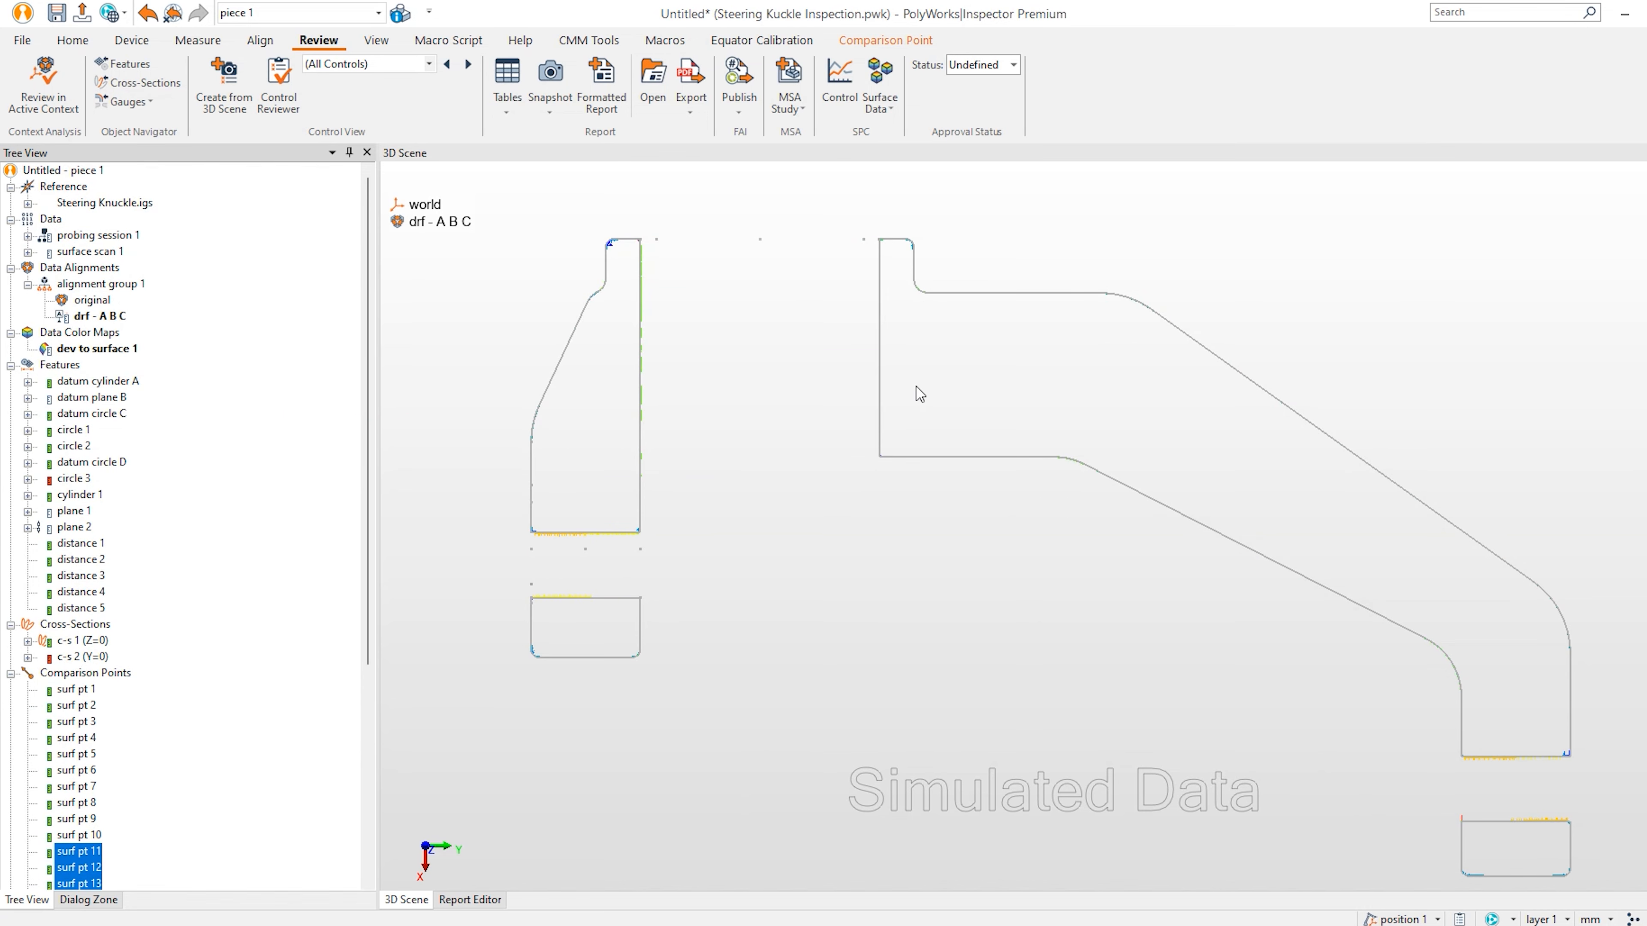
right_drag(916, 386, 919, 432)
middle_drag(960, 502, 953, 486)
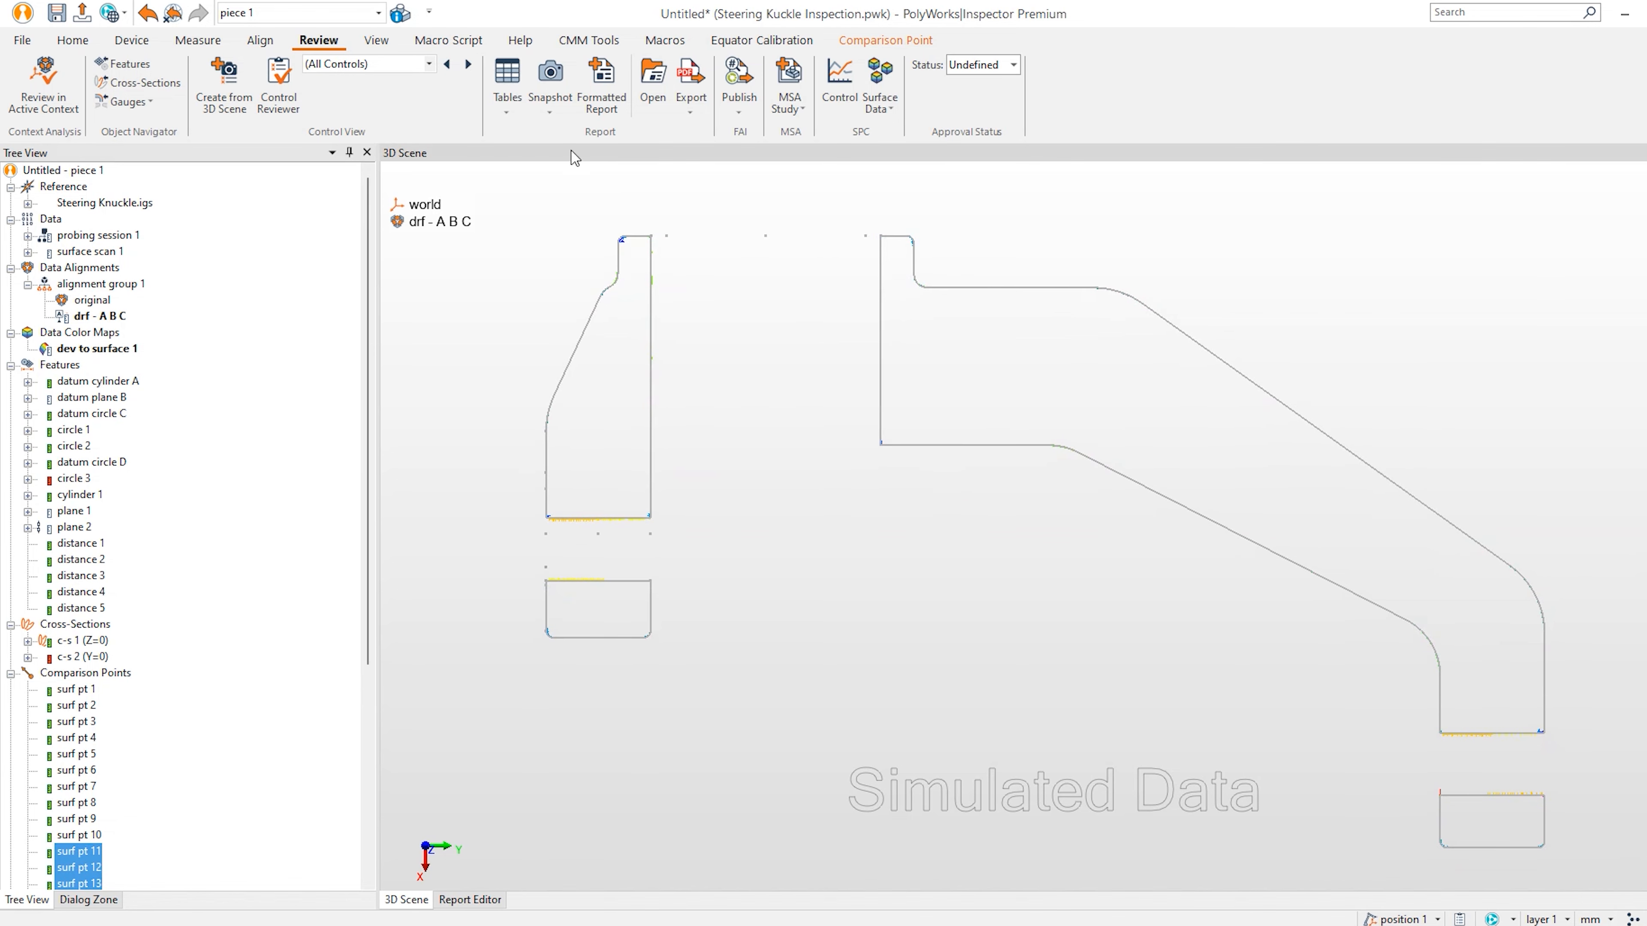
Label colour map deviations at six points along the c-s 1 profile, then display c-s 2 (Y=0).
click(73, 41)
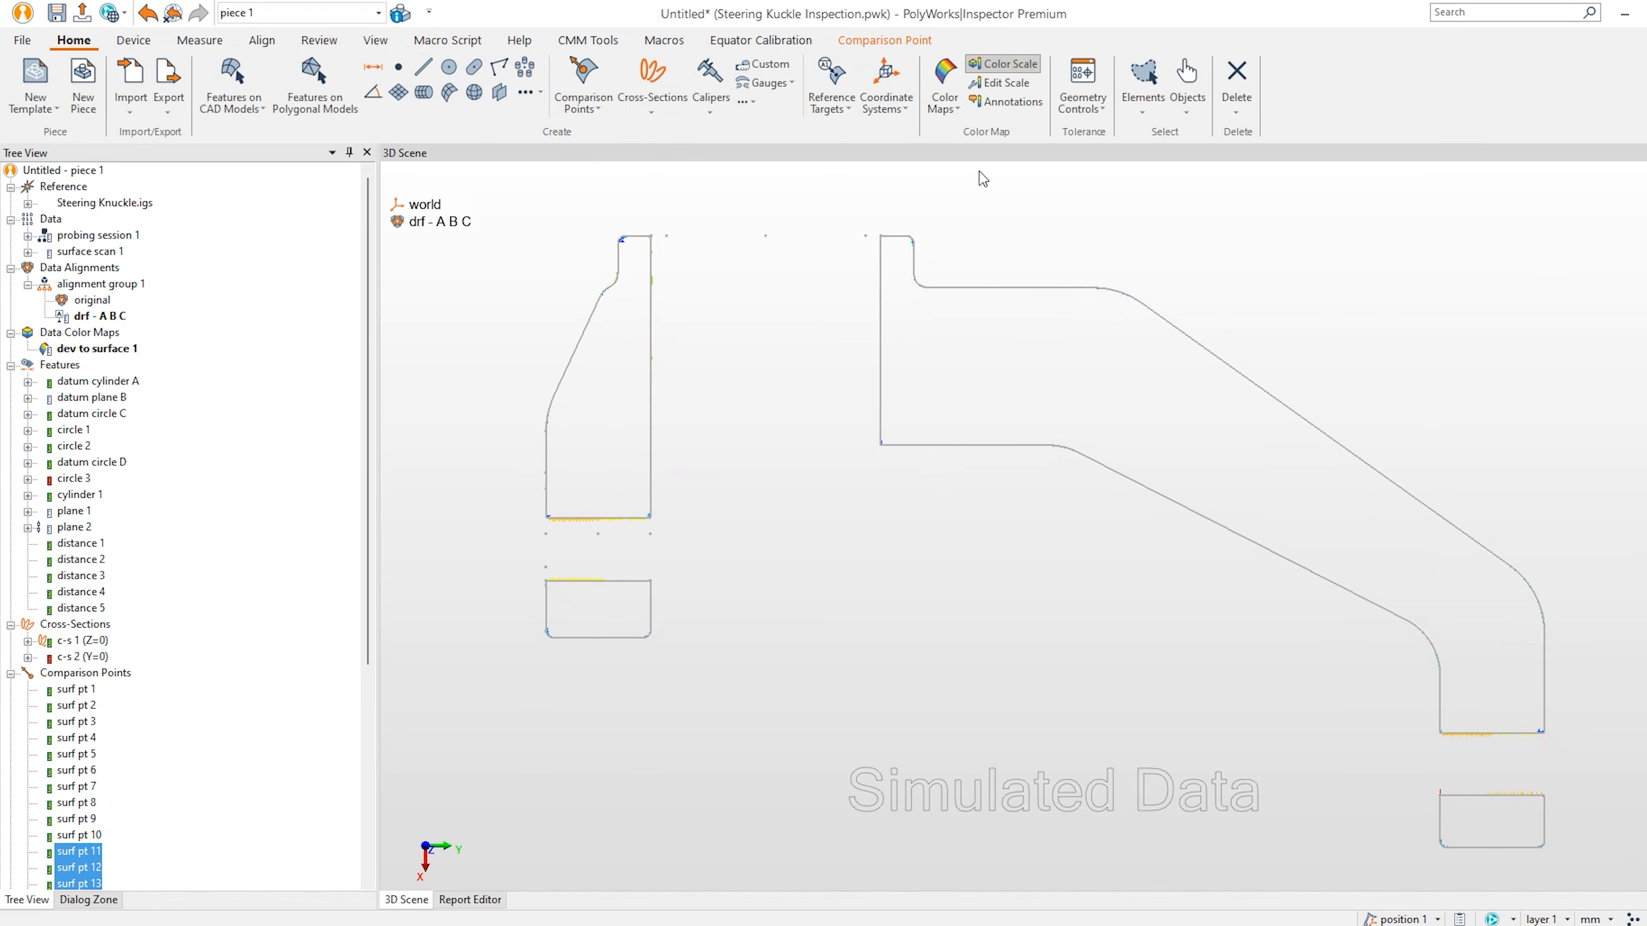
click(1011, 102)
click(1024, 288)
click(1283, 403)
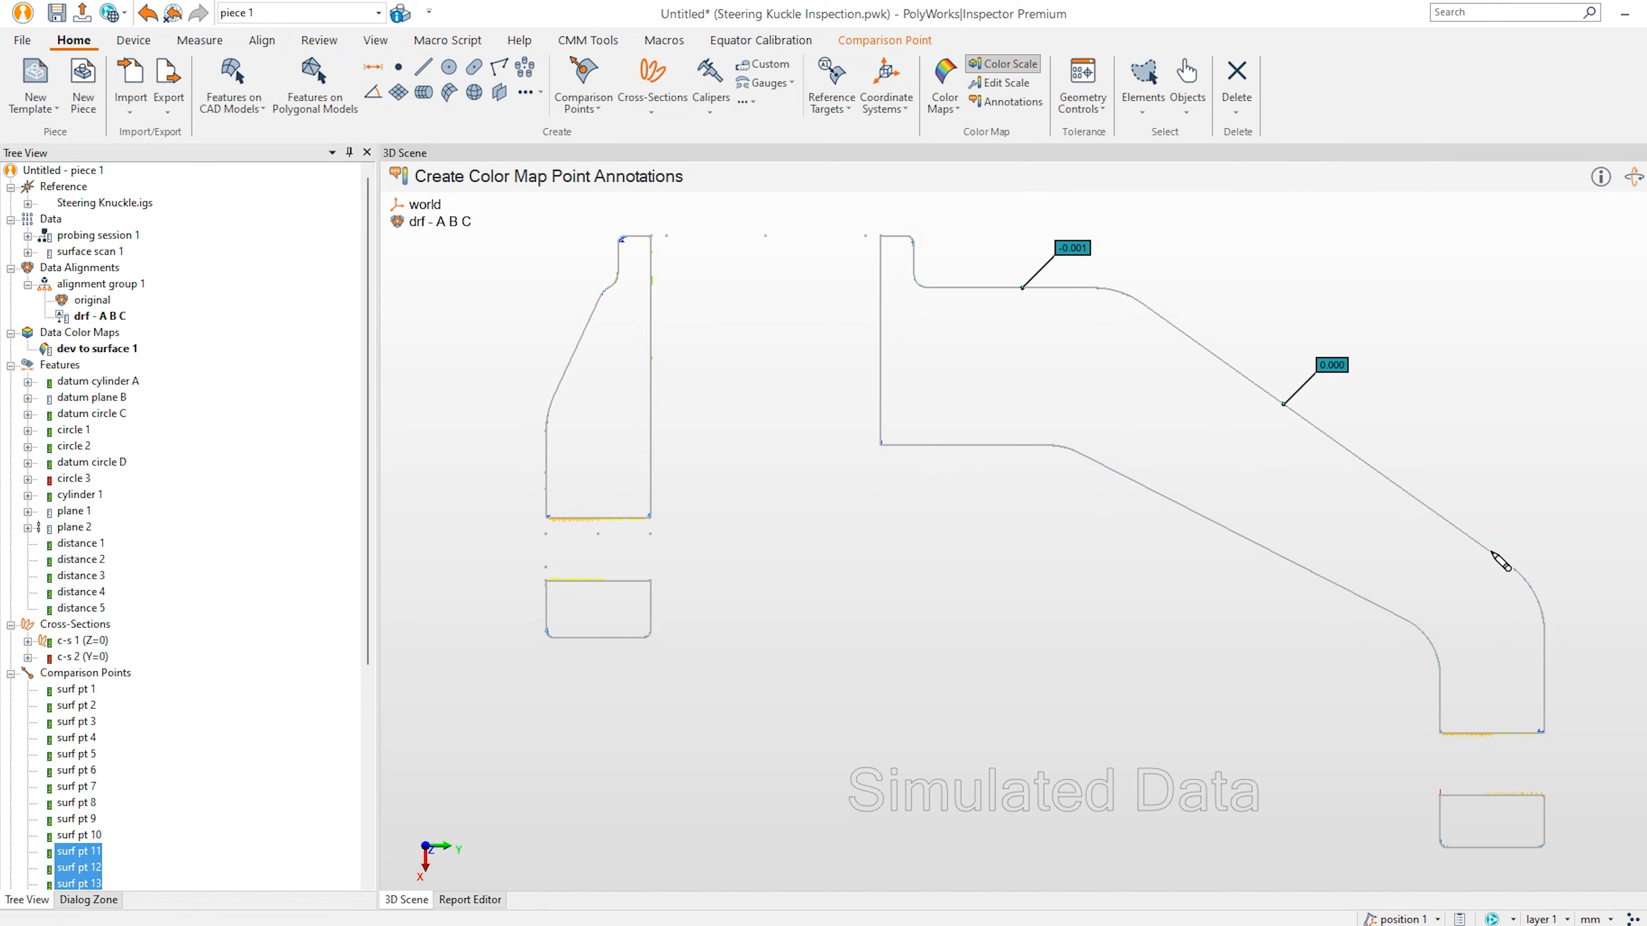
click(1484, 548)
click(1545, 662)
click(588, 322)
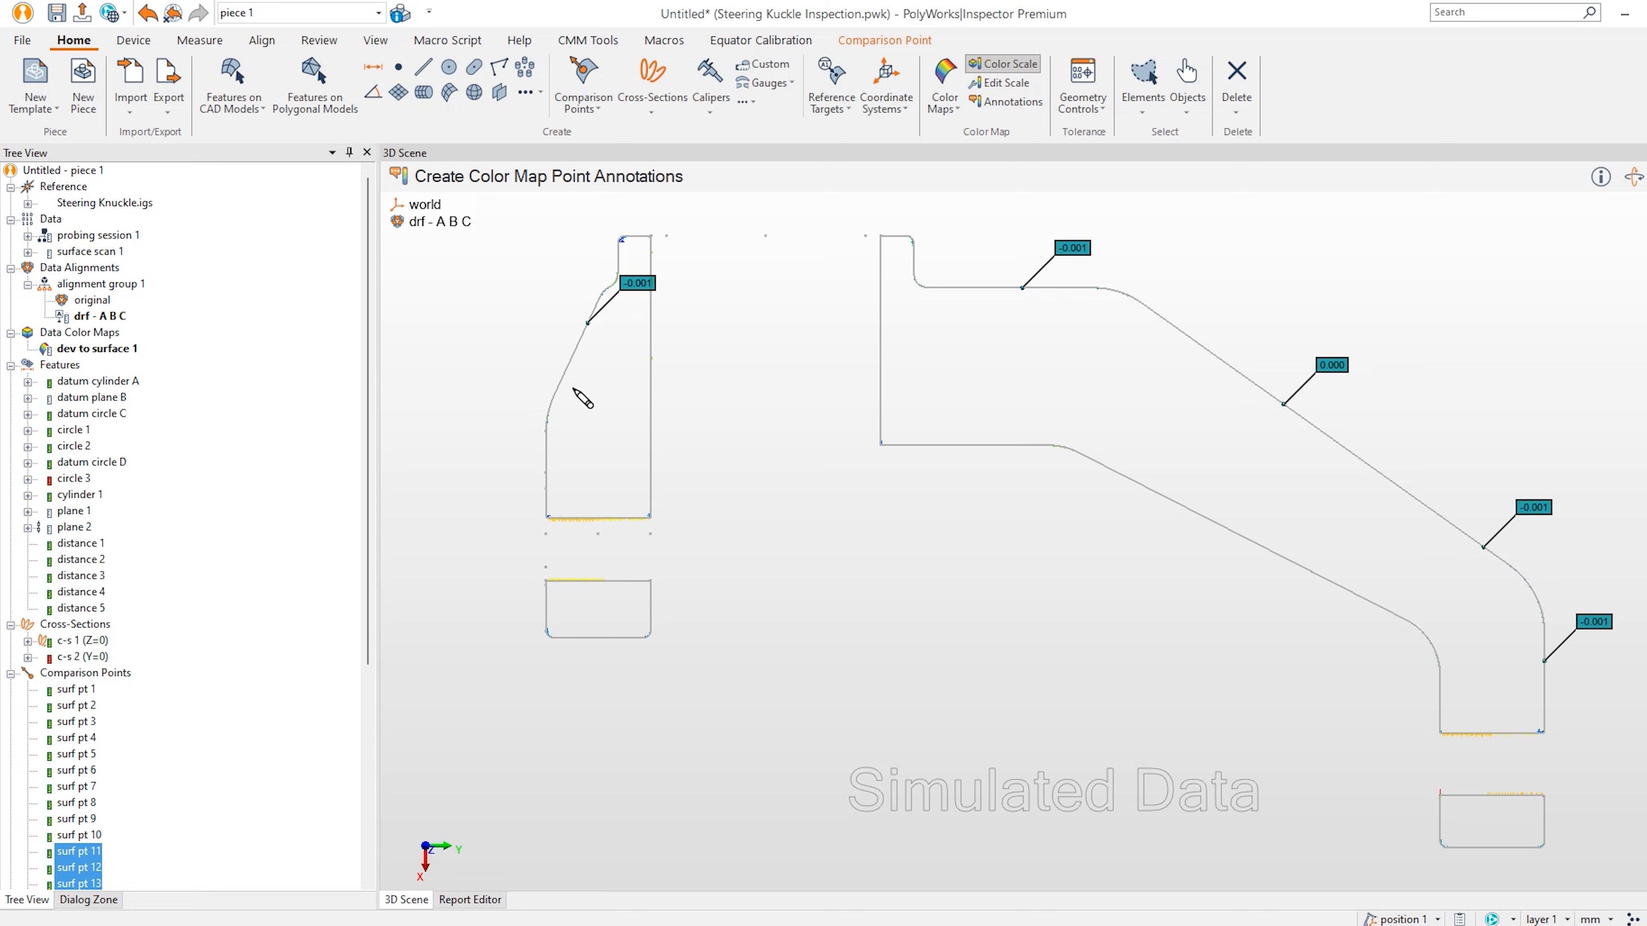
click(546, 452)
key(Escape)
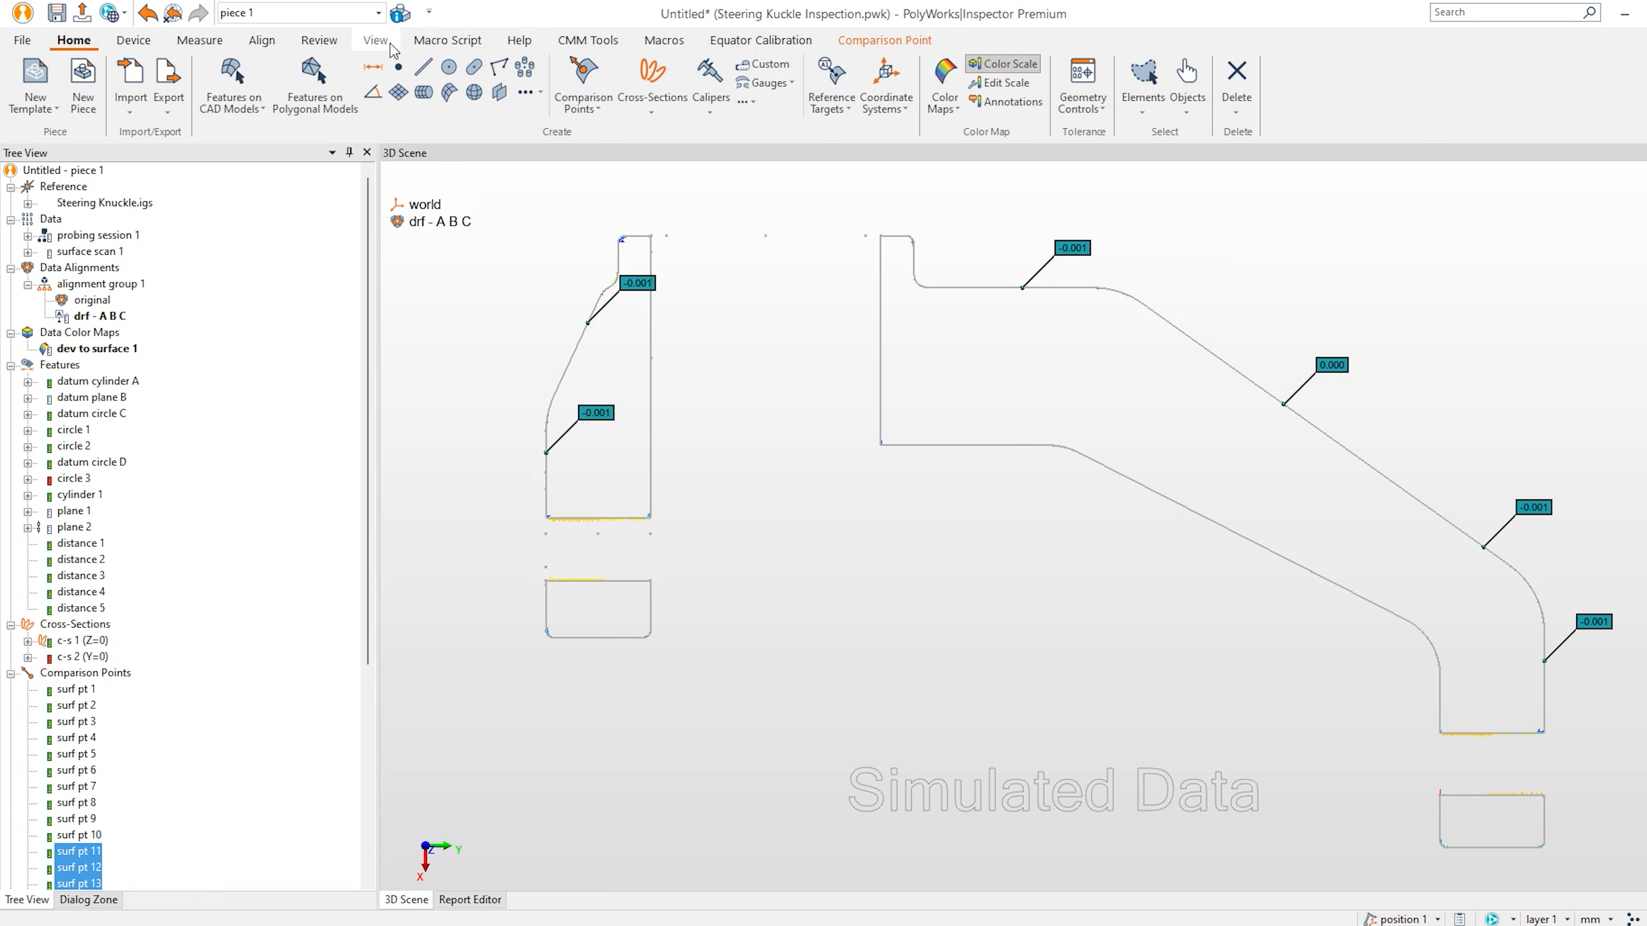
click(319, 40)
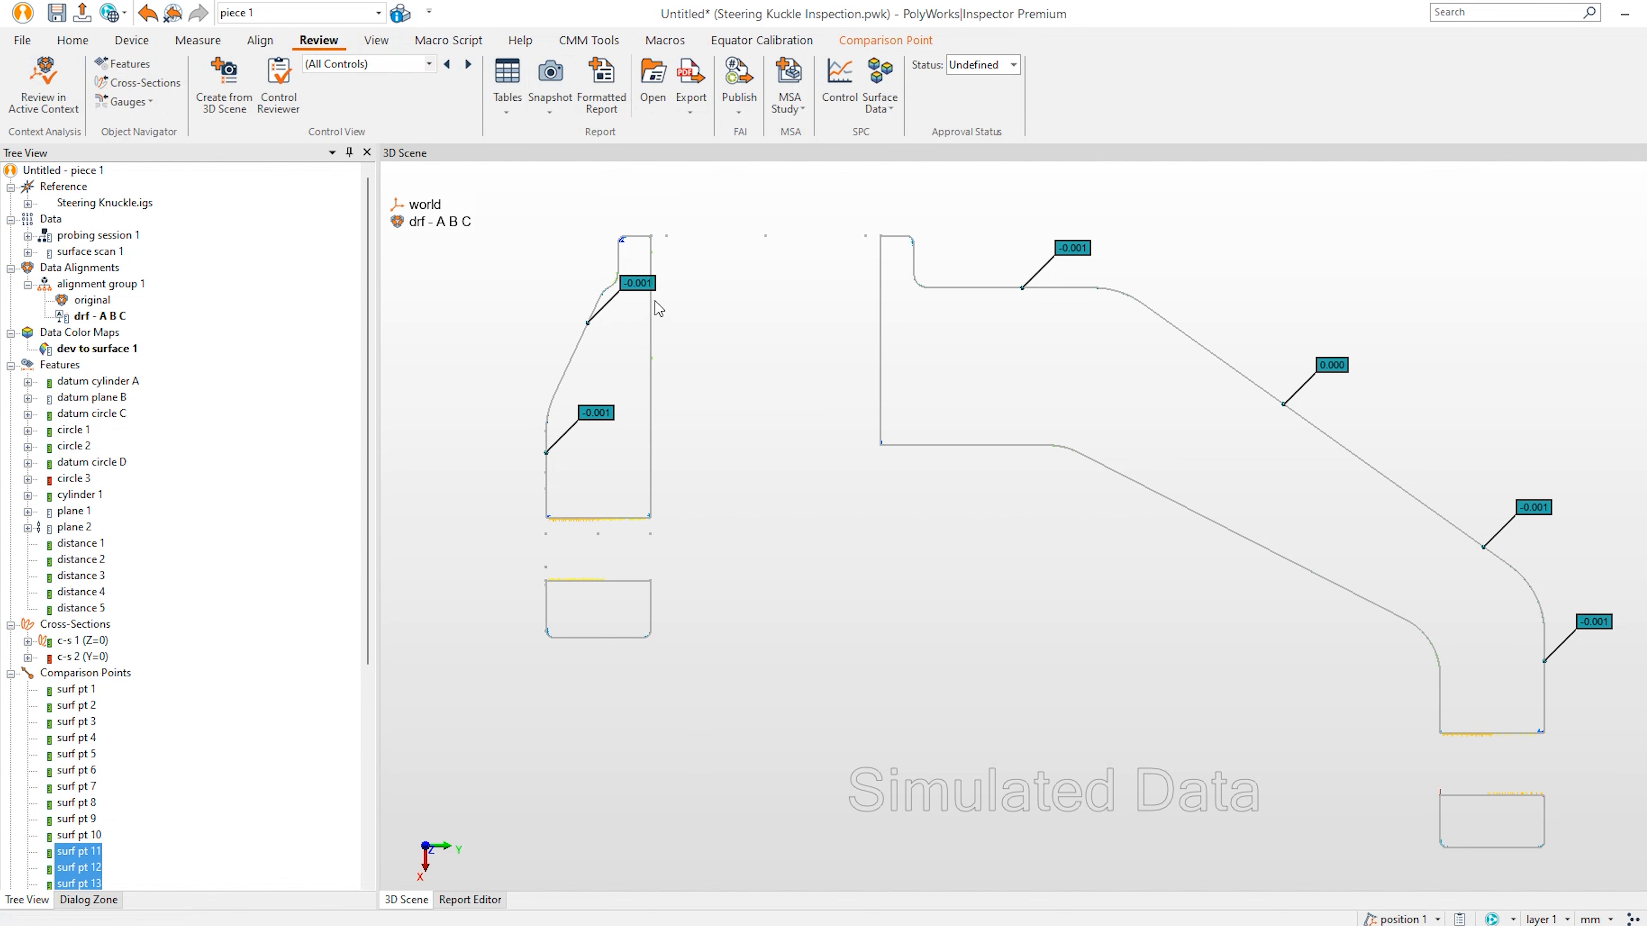
double_click(97, 654)
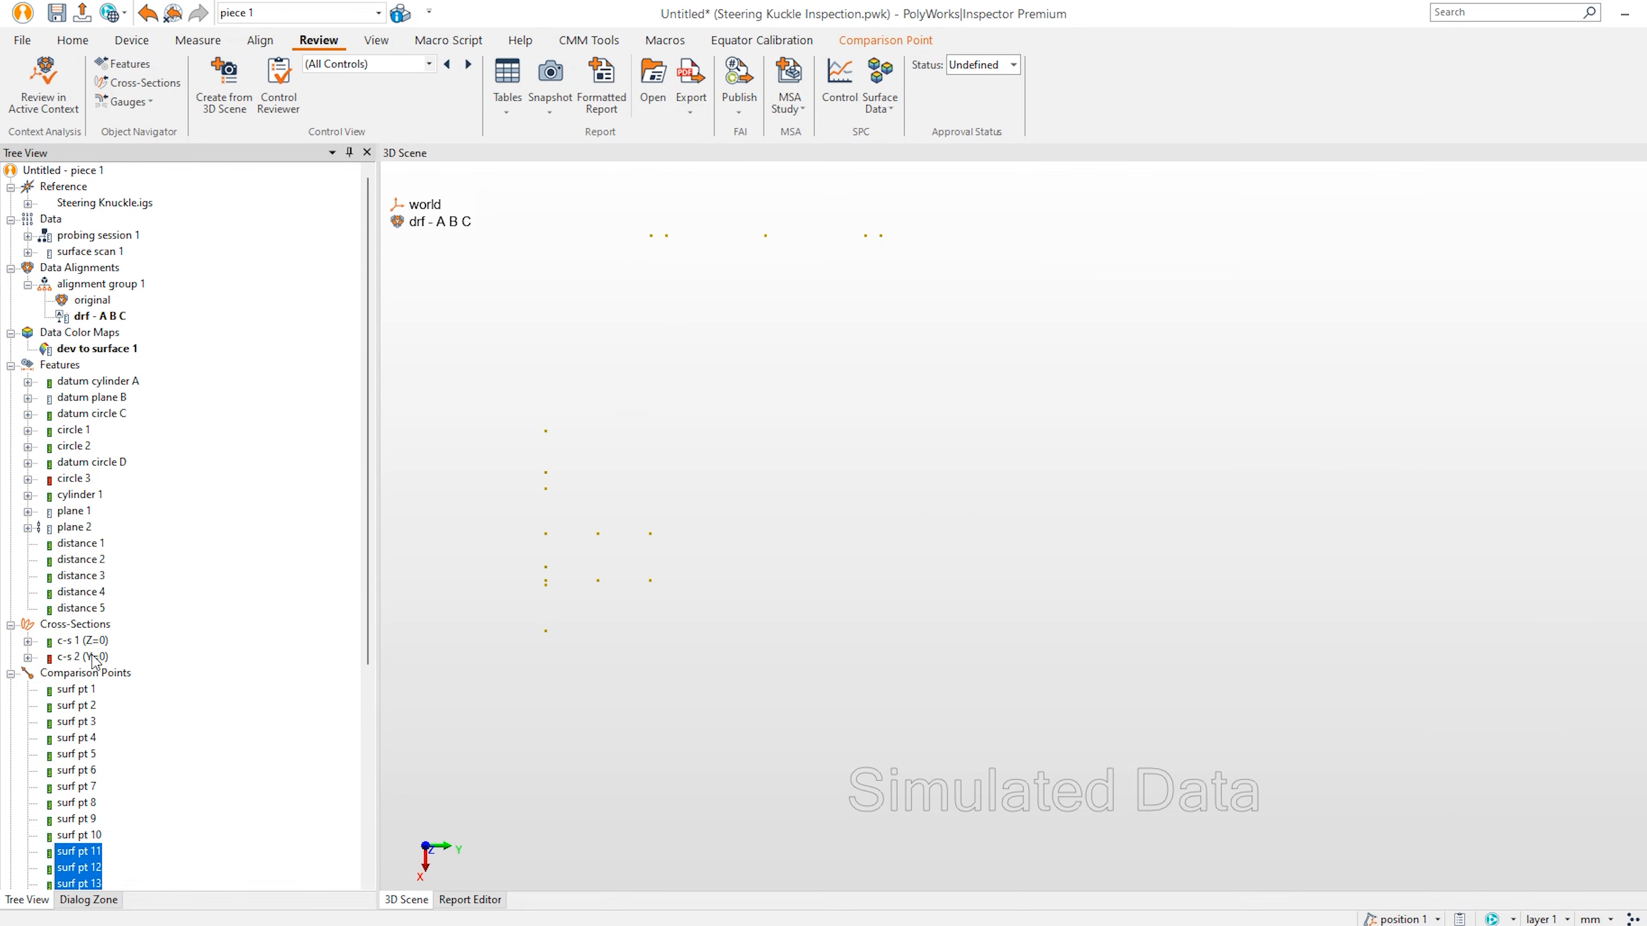
Show the Y=0 profile and label colour map deviations at three points on each profile.
click(679, 519)
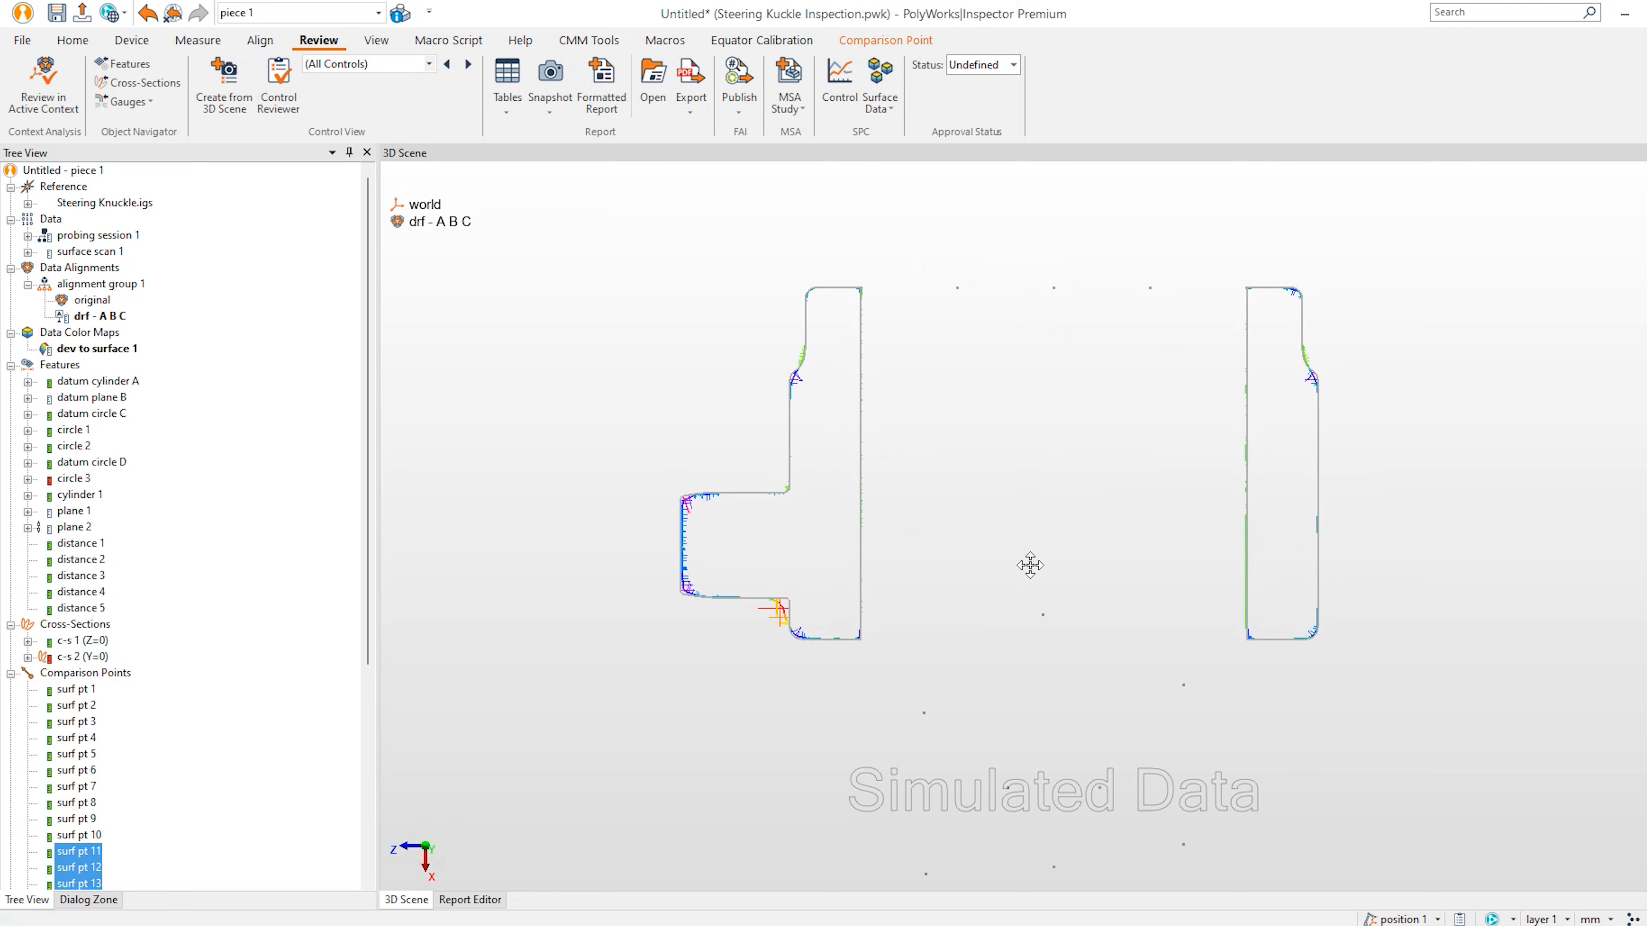
click(73, 39)
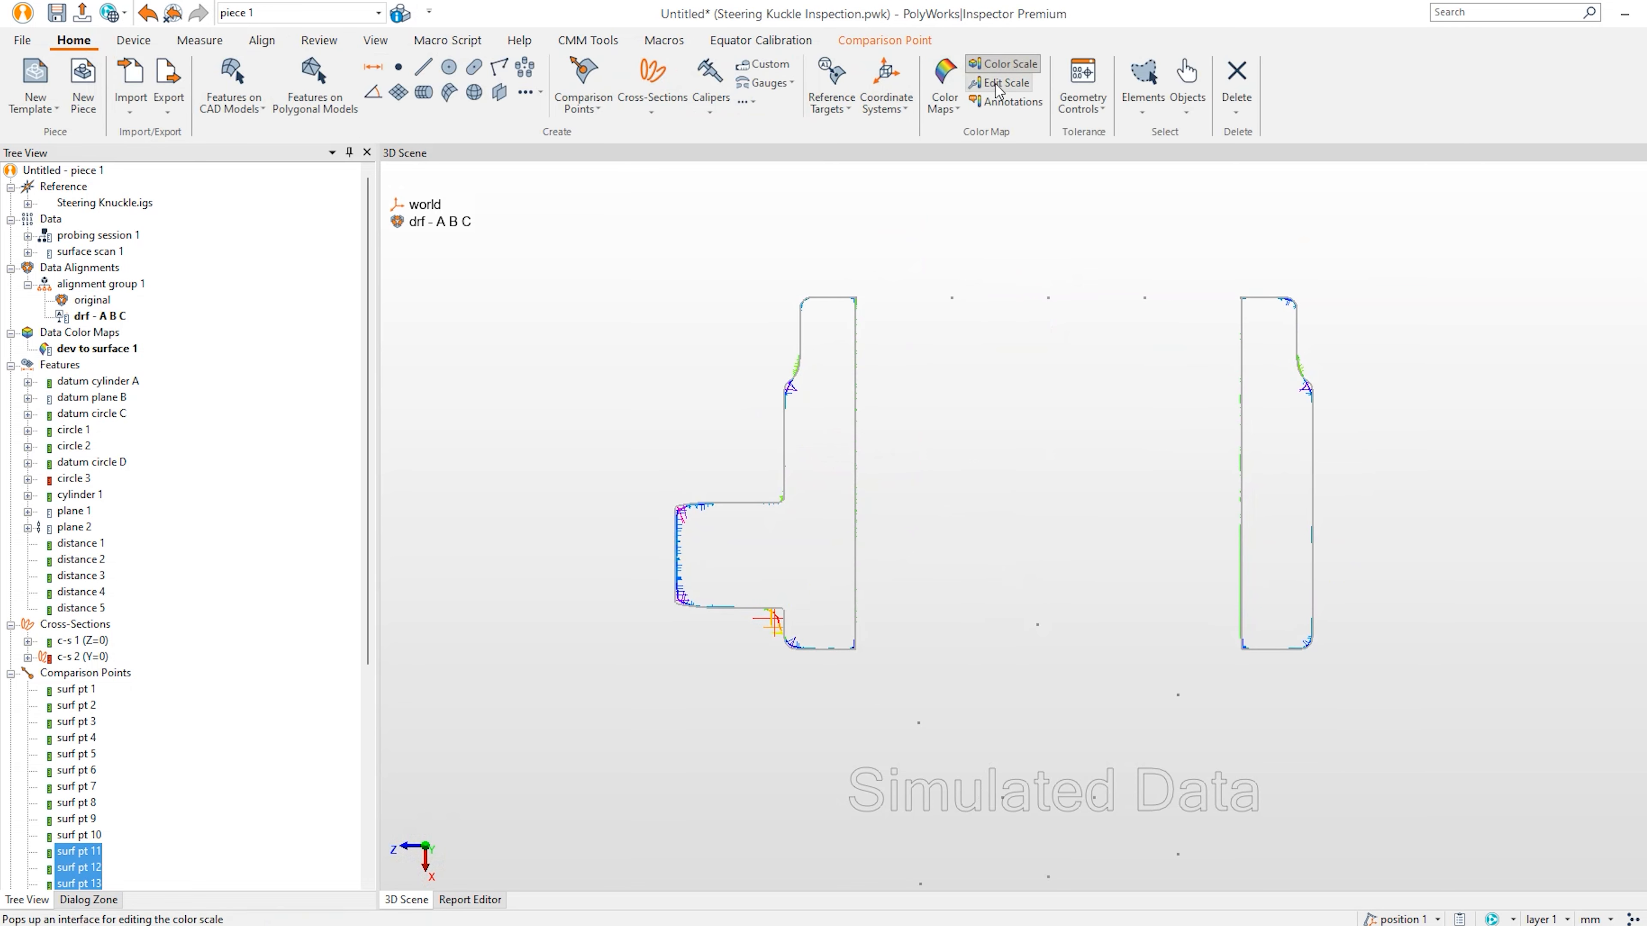
click(1005, 101)
click(799, 336)
click(784, 447)
click(675, 541)
click(1296, 336)
click(1312, 471)
click(1311, 595)
key(Escape)
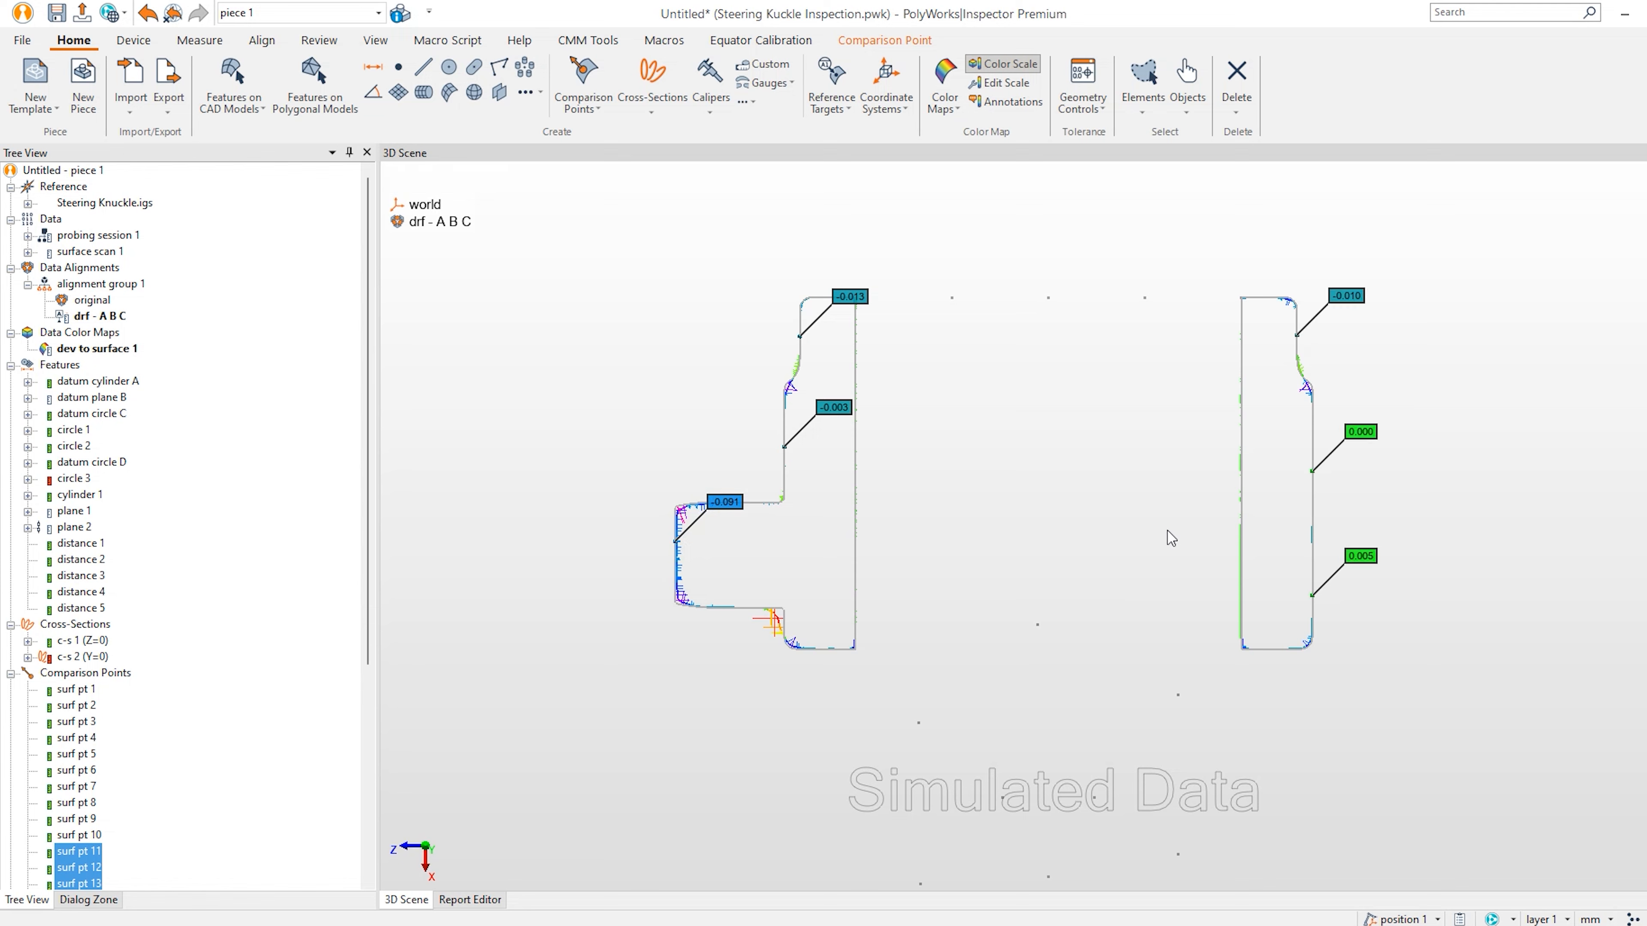
Zoom in on the labelled profiles and return to the Review tools.
scroll(1109, 445, up, 3)
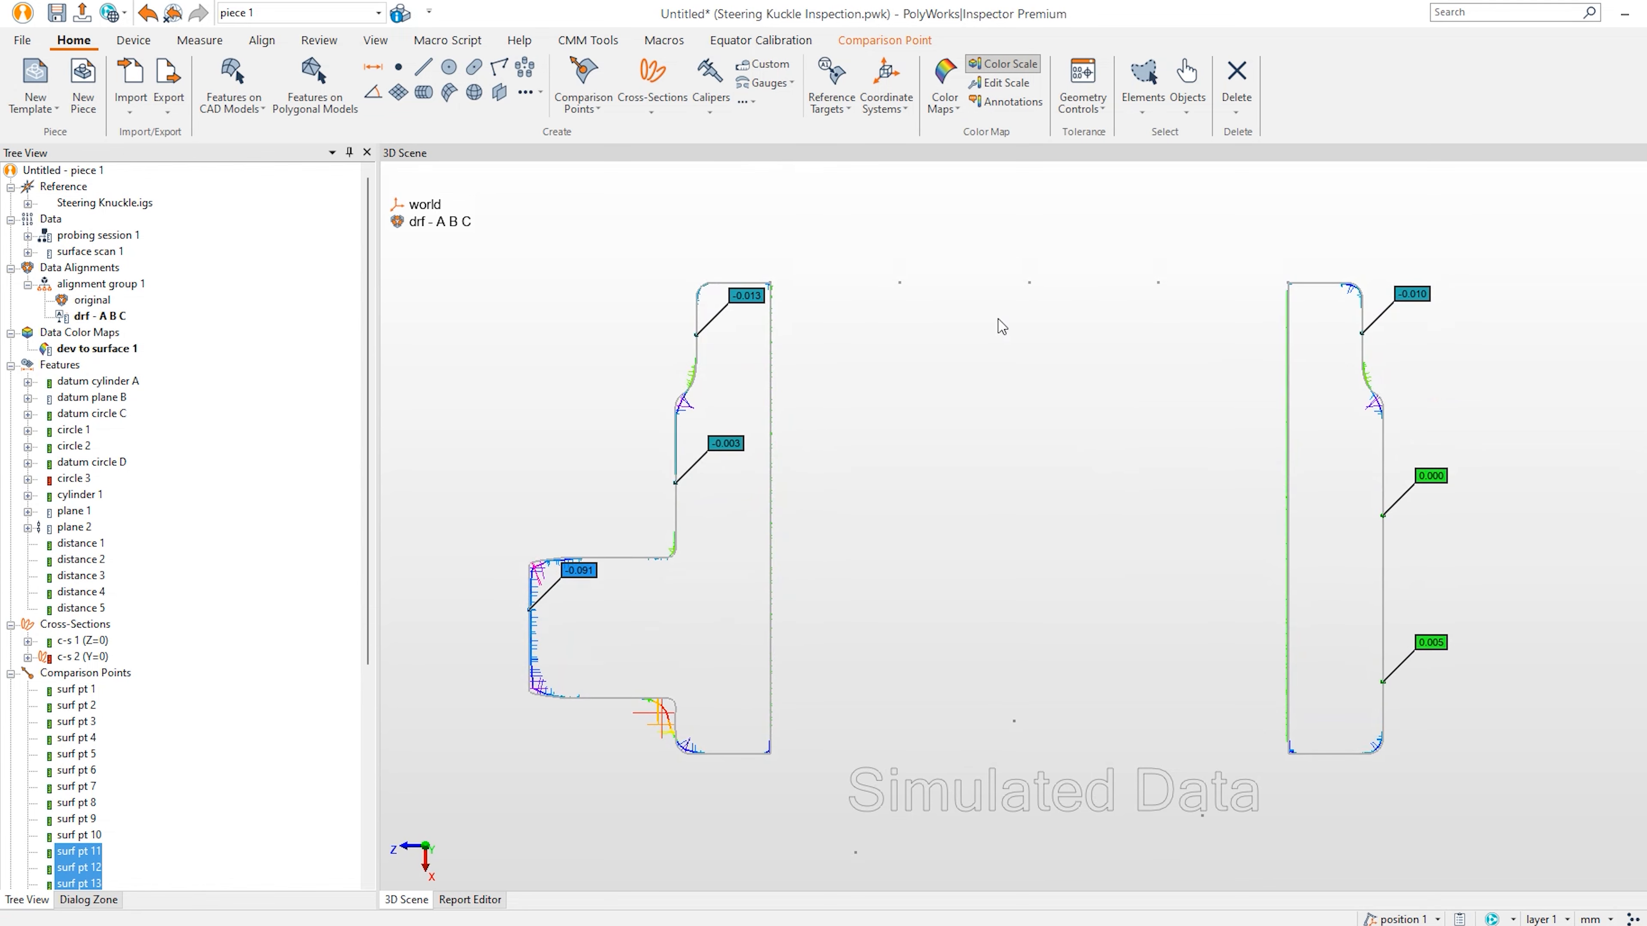
click(319, 40)
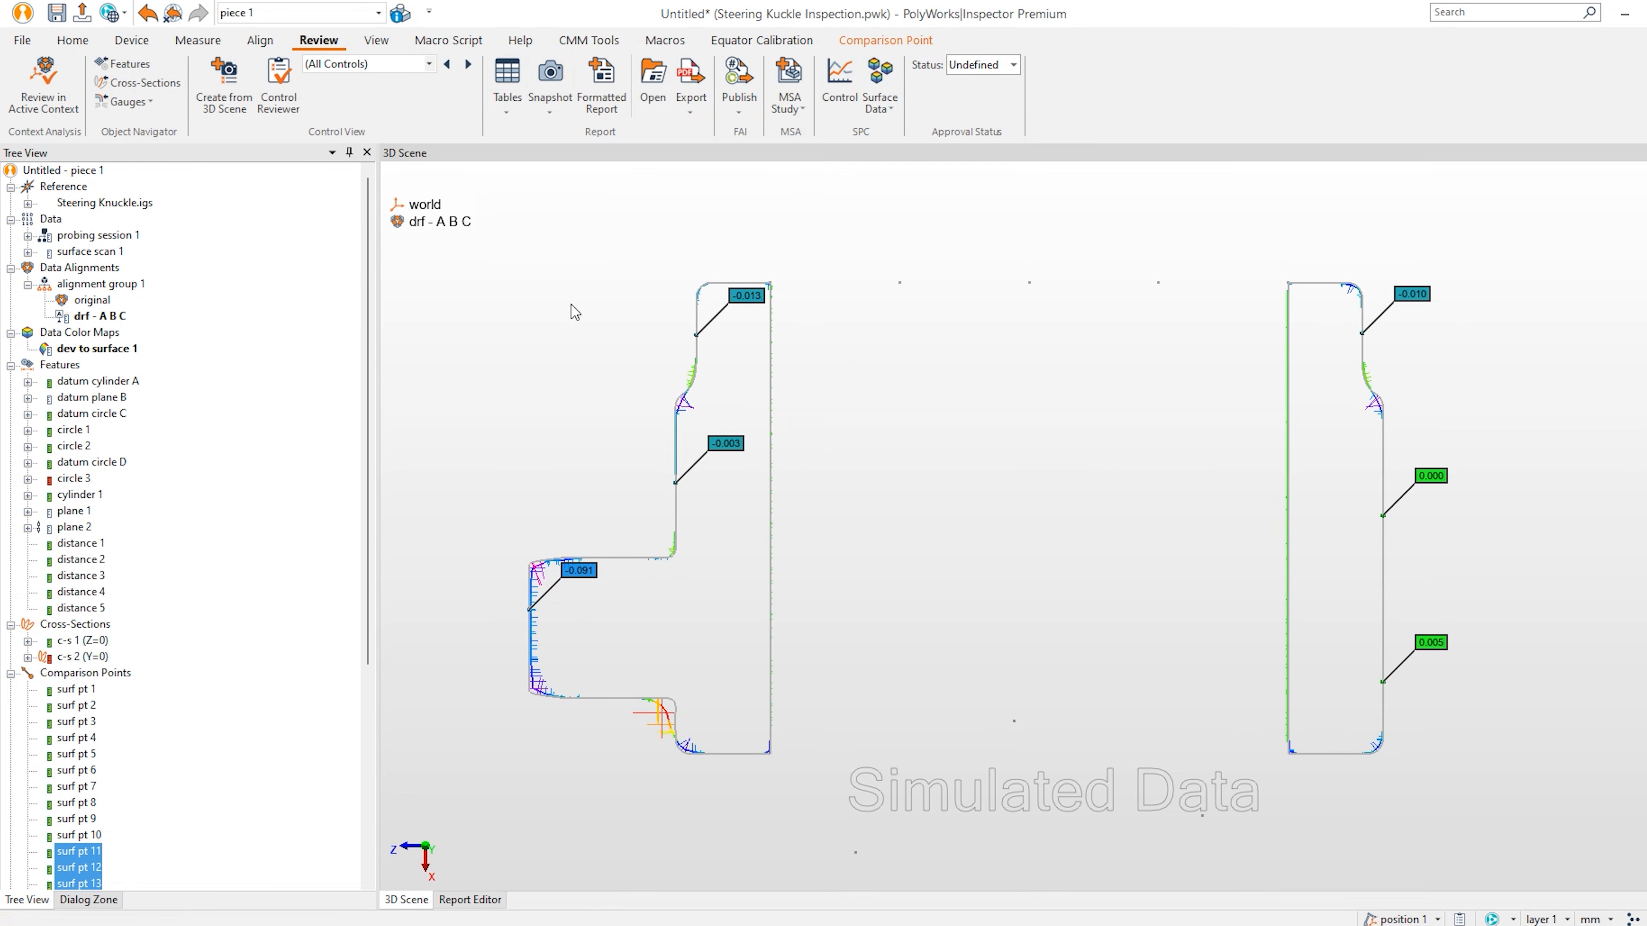
scroll(88, 768, down, 7)
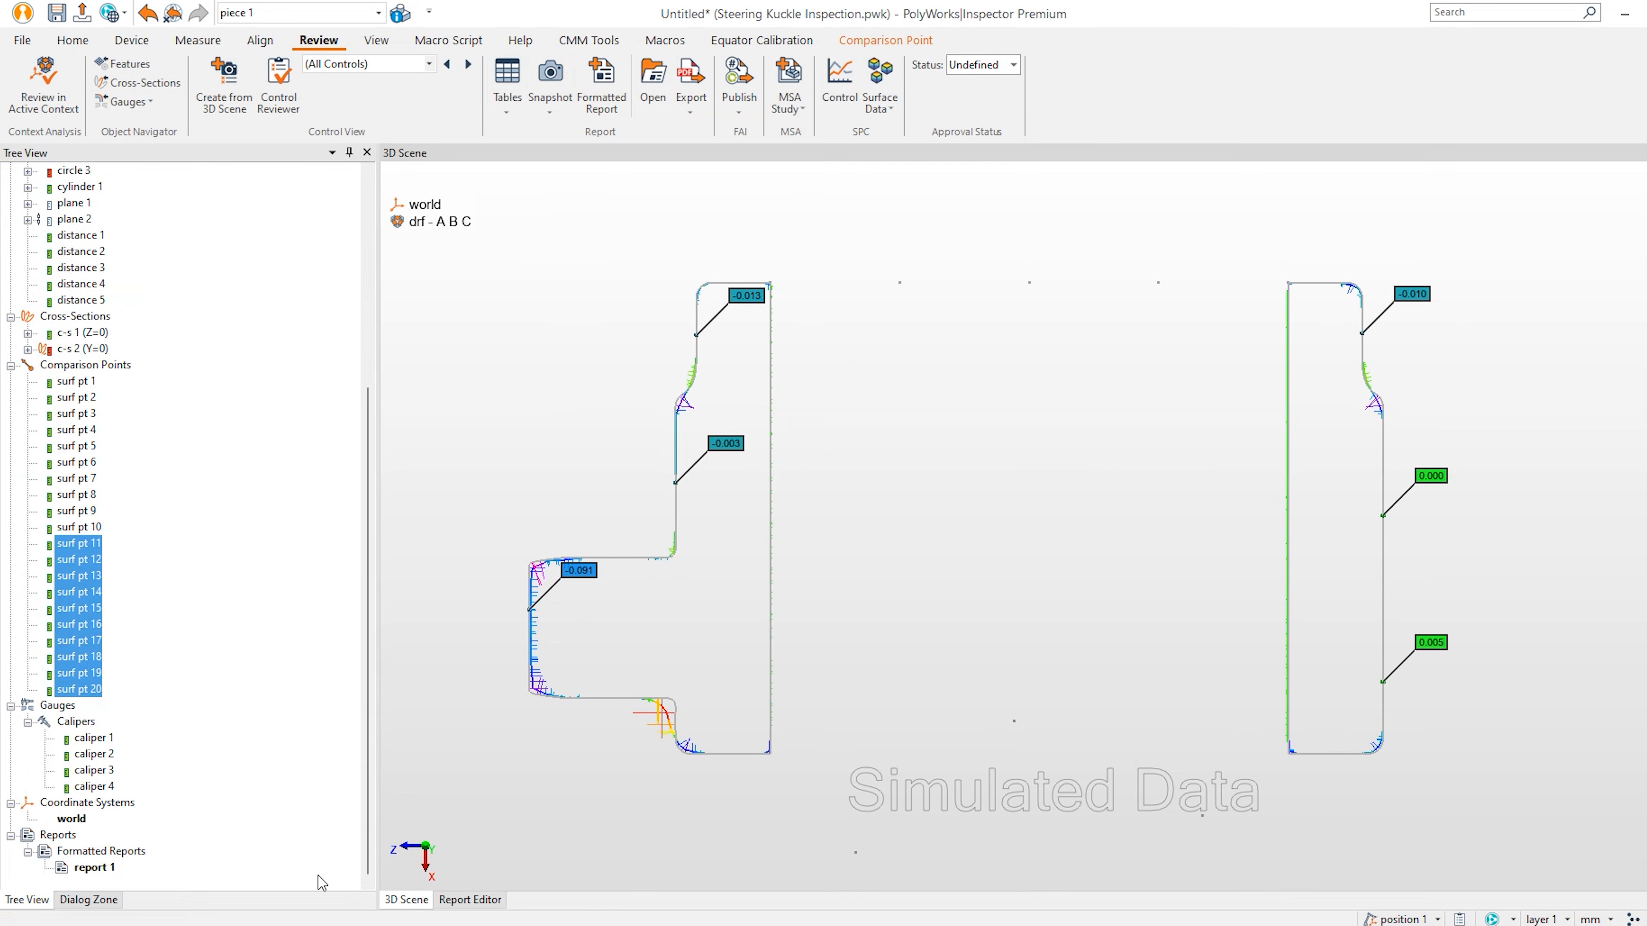
Open report 1 and review pages 3, 4 and 7, ending on the cross-section snapshot.
click(472, 900)
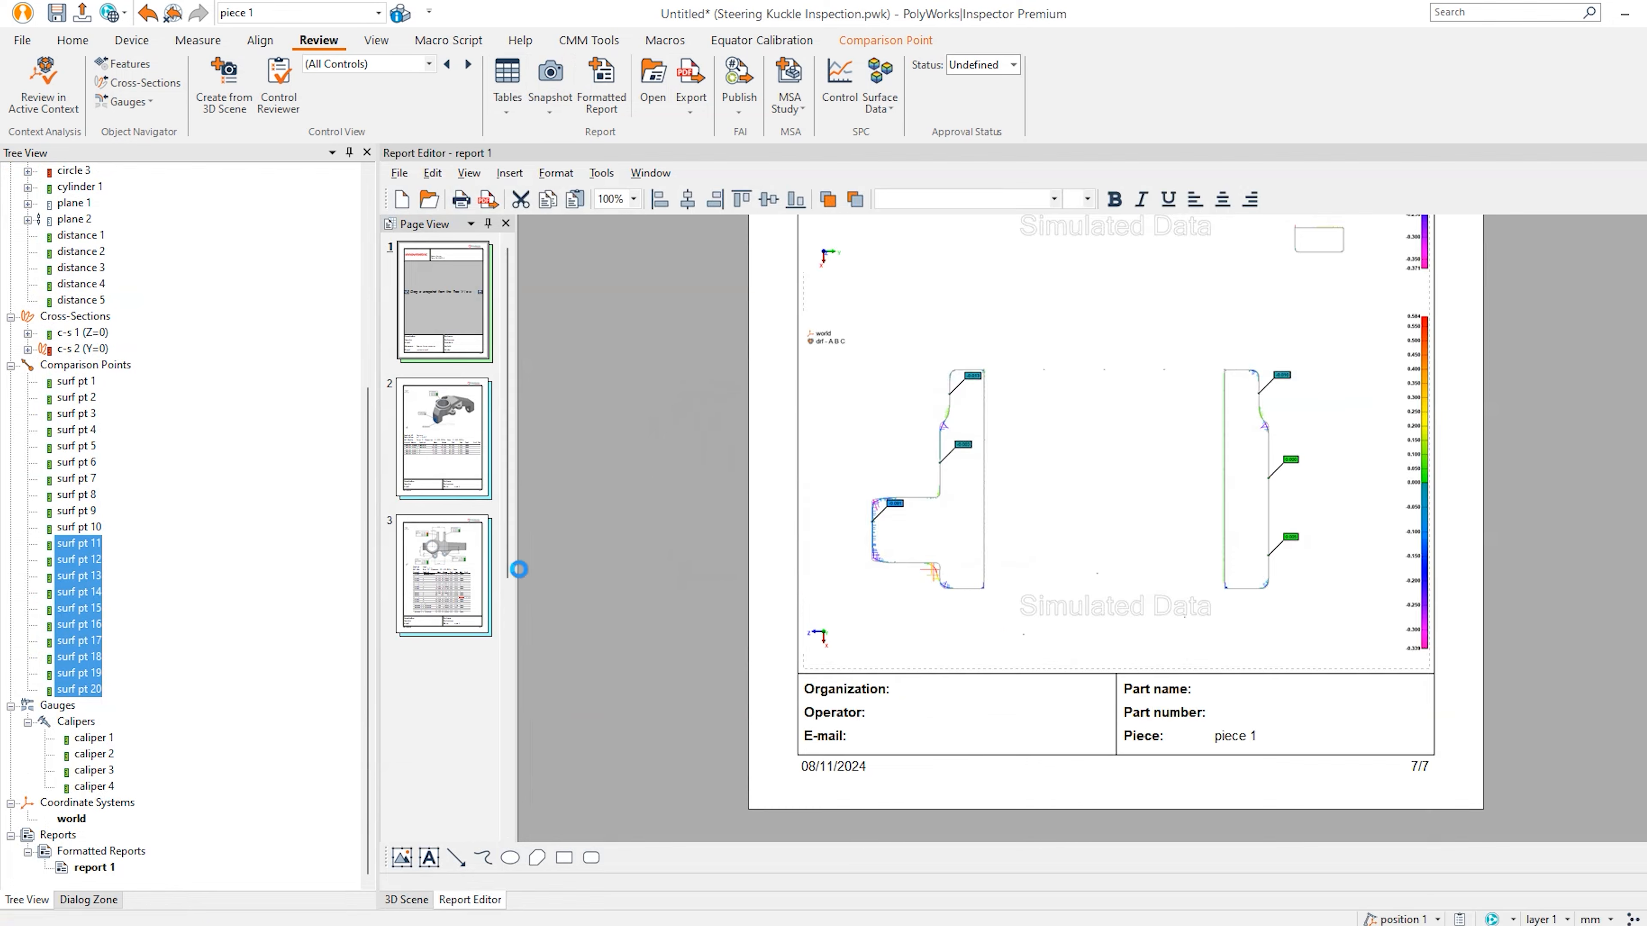
click(456, 587)
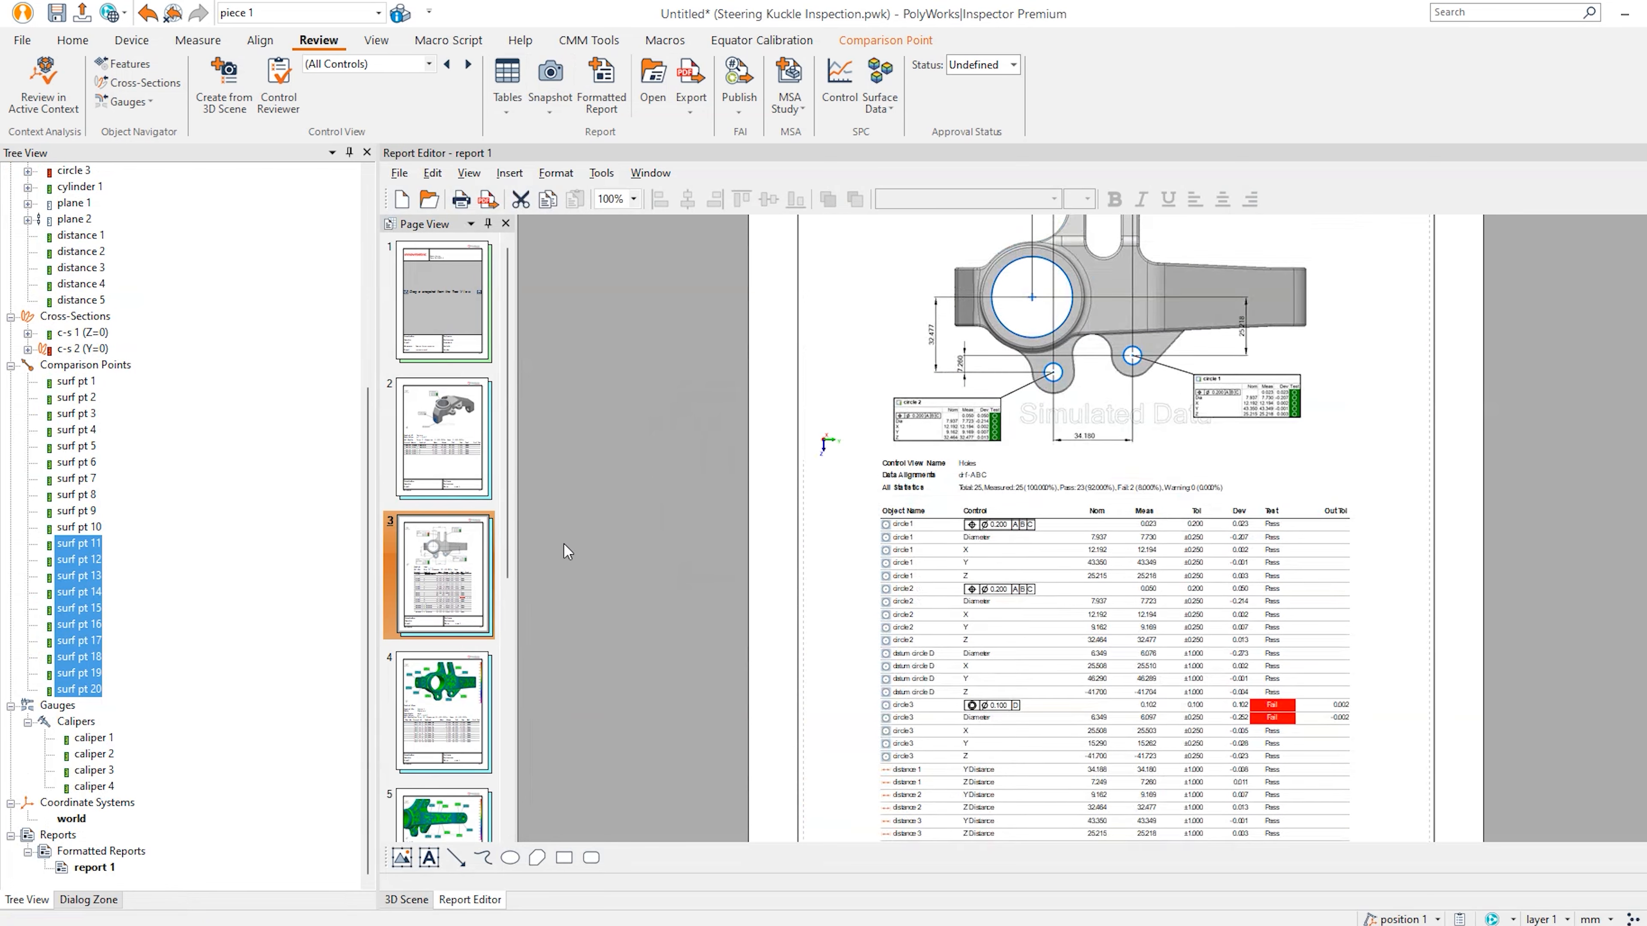
click(458, 717)
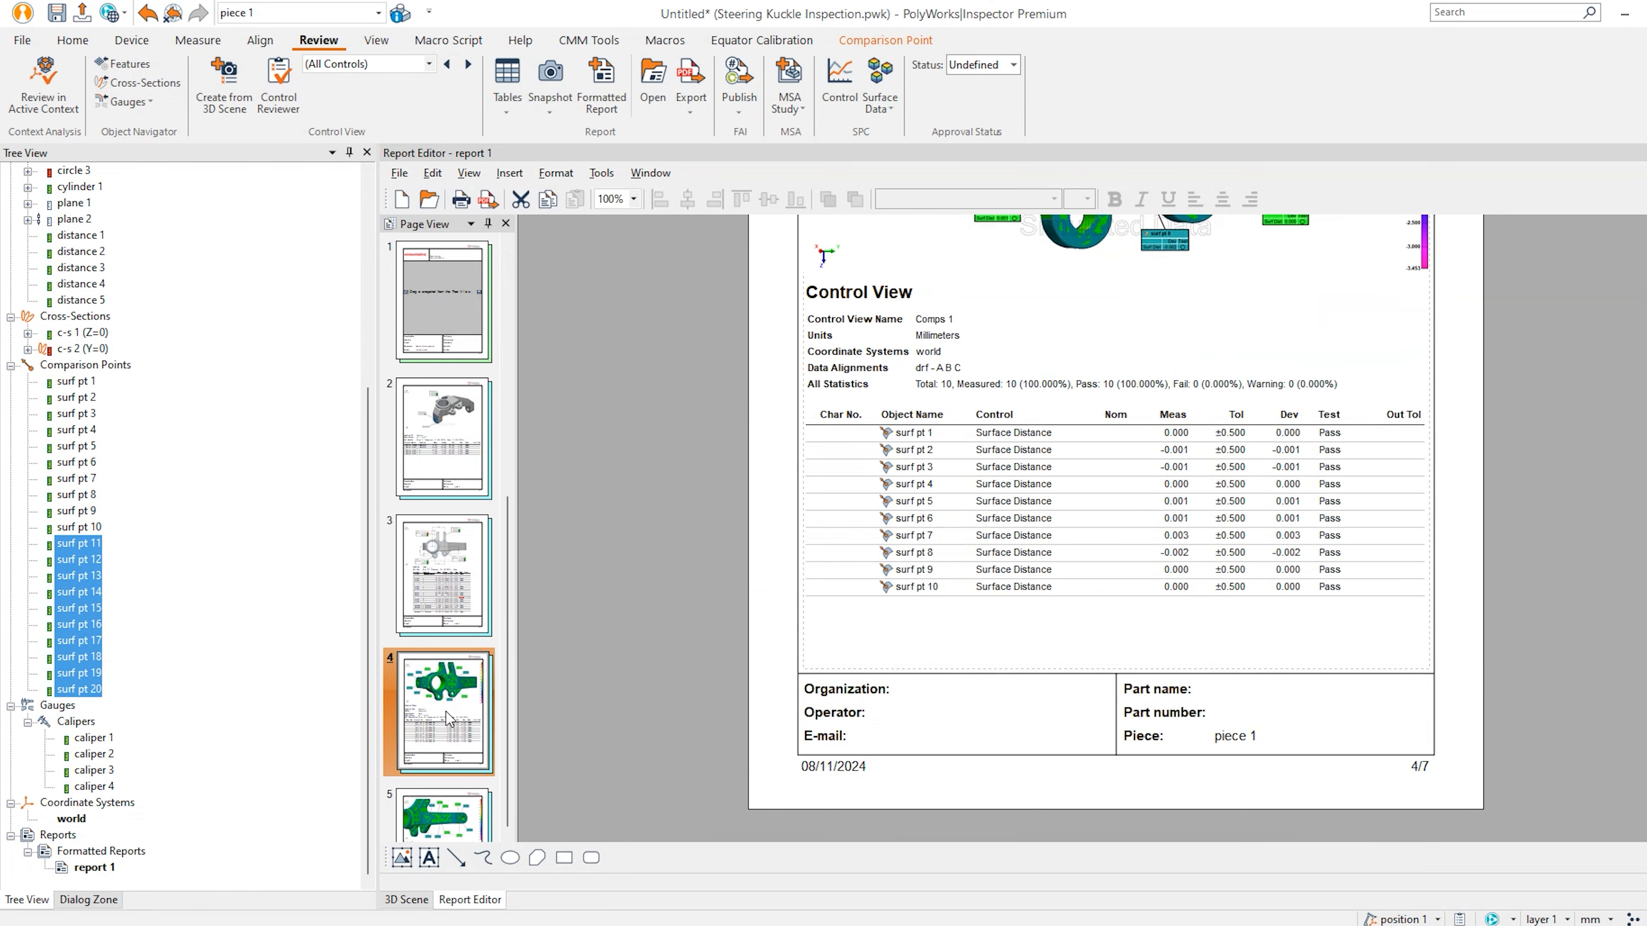
scroll(458, 707, down, 3)
click(457, 707)
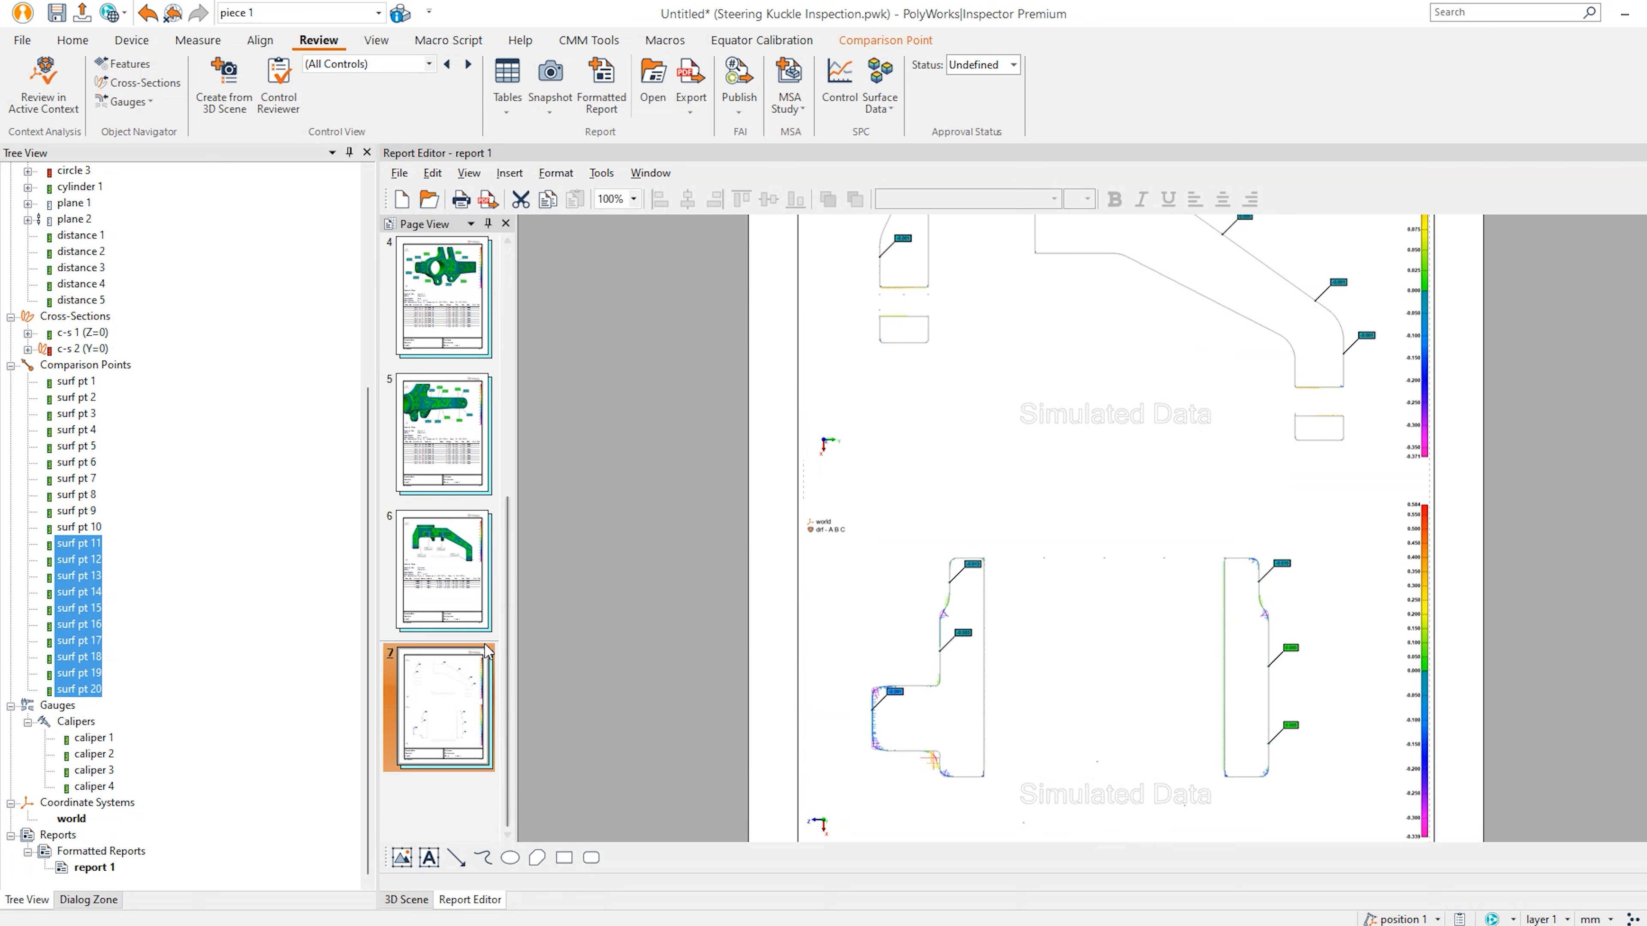
scroll(480, 642, up, 5)
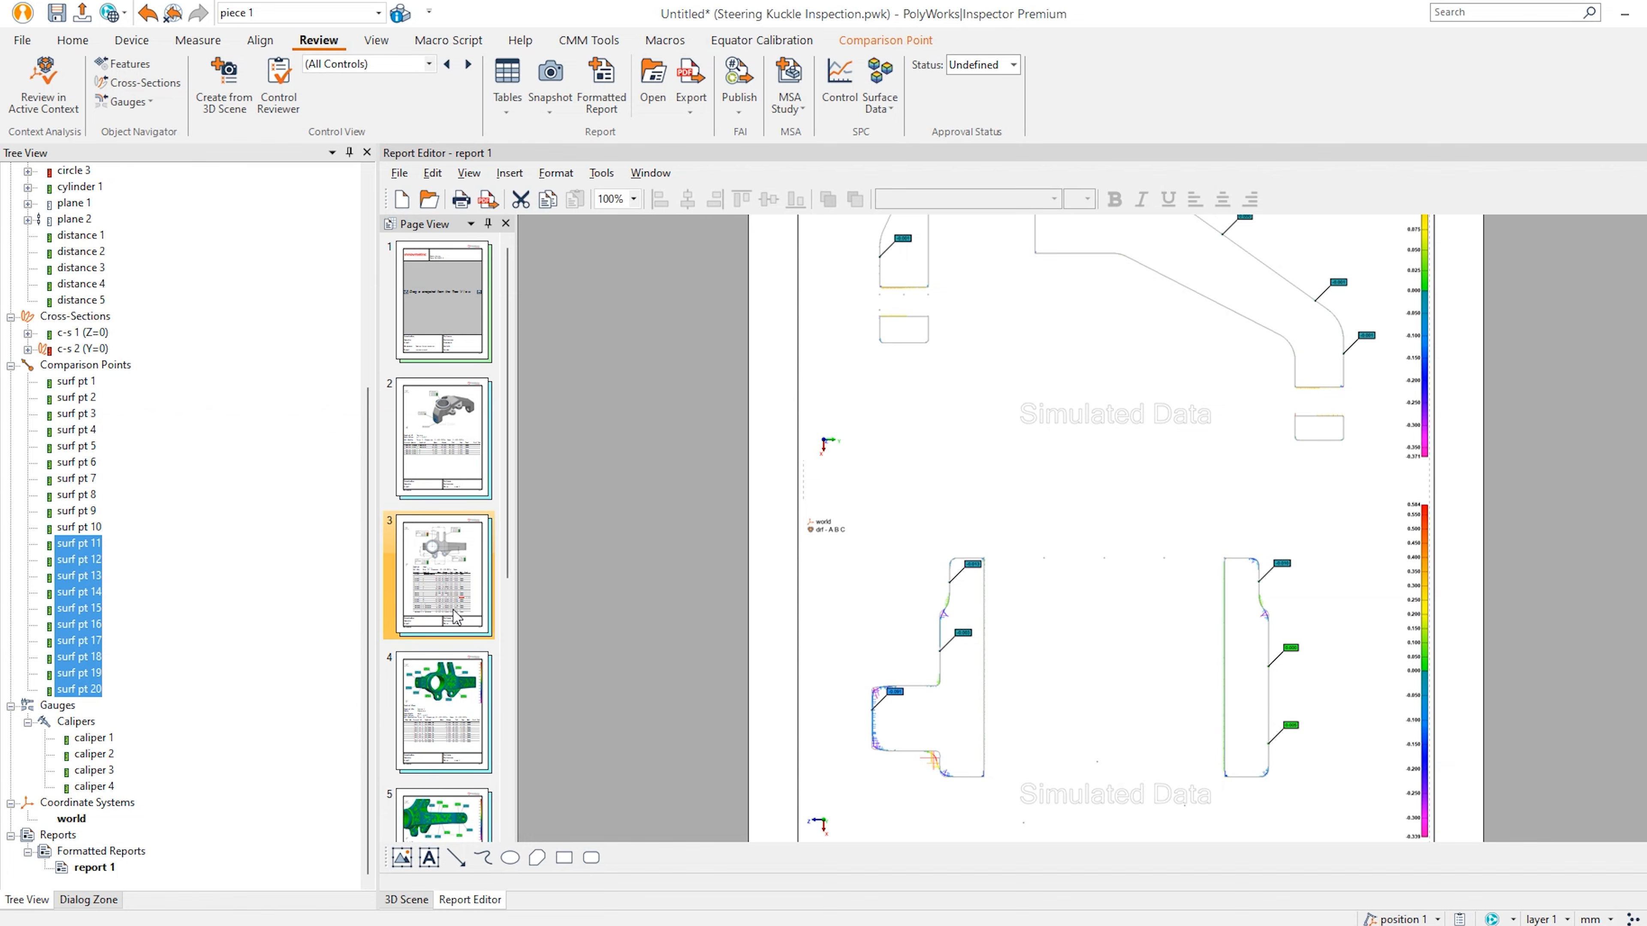
Save the project as 'Steering Knuckle Inspection', correcting the 'Kuckle' typo.
click(428, 900)
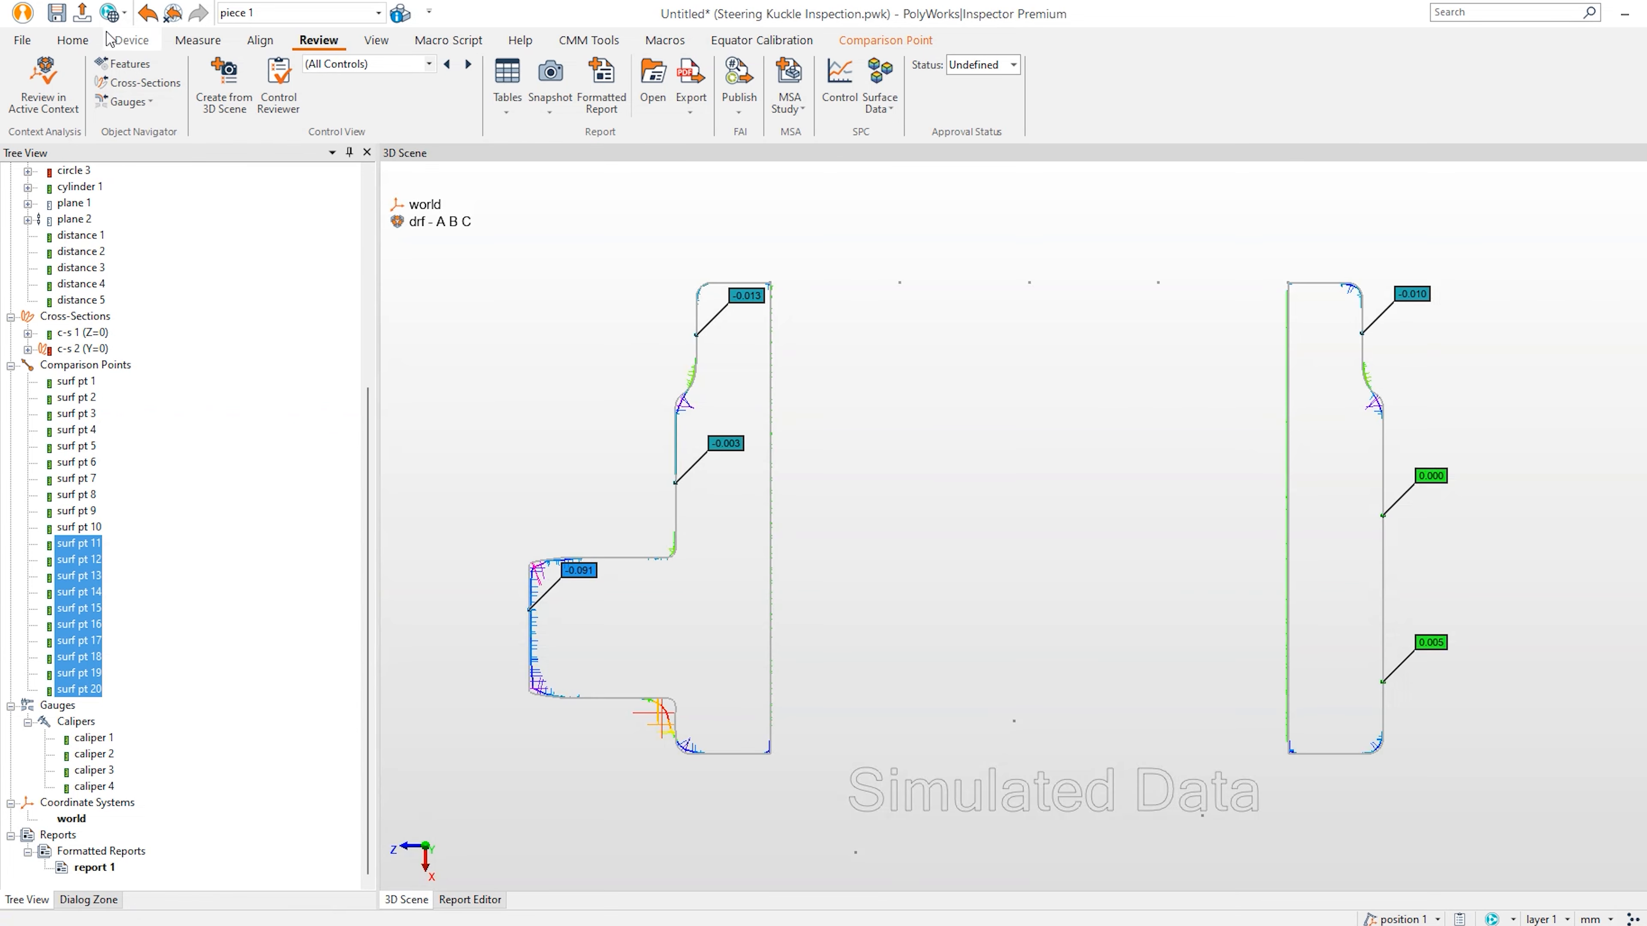
scroll(129, 259, up, 6)
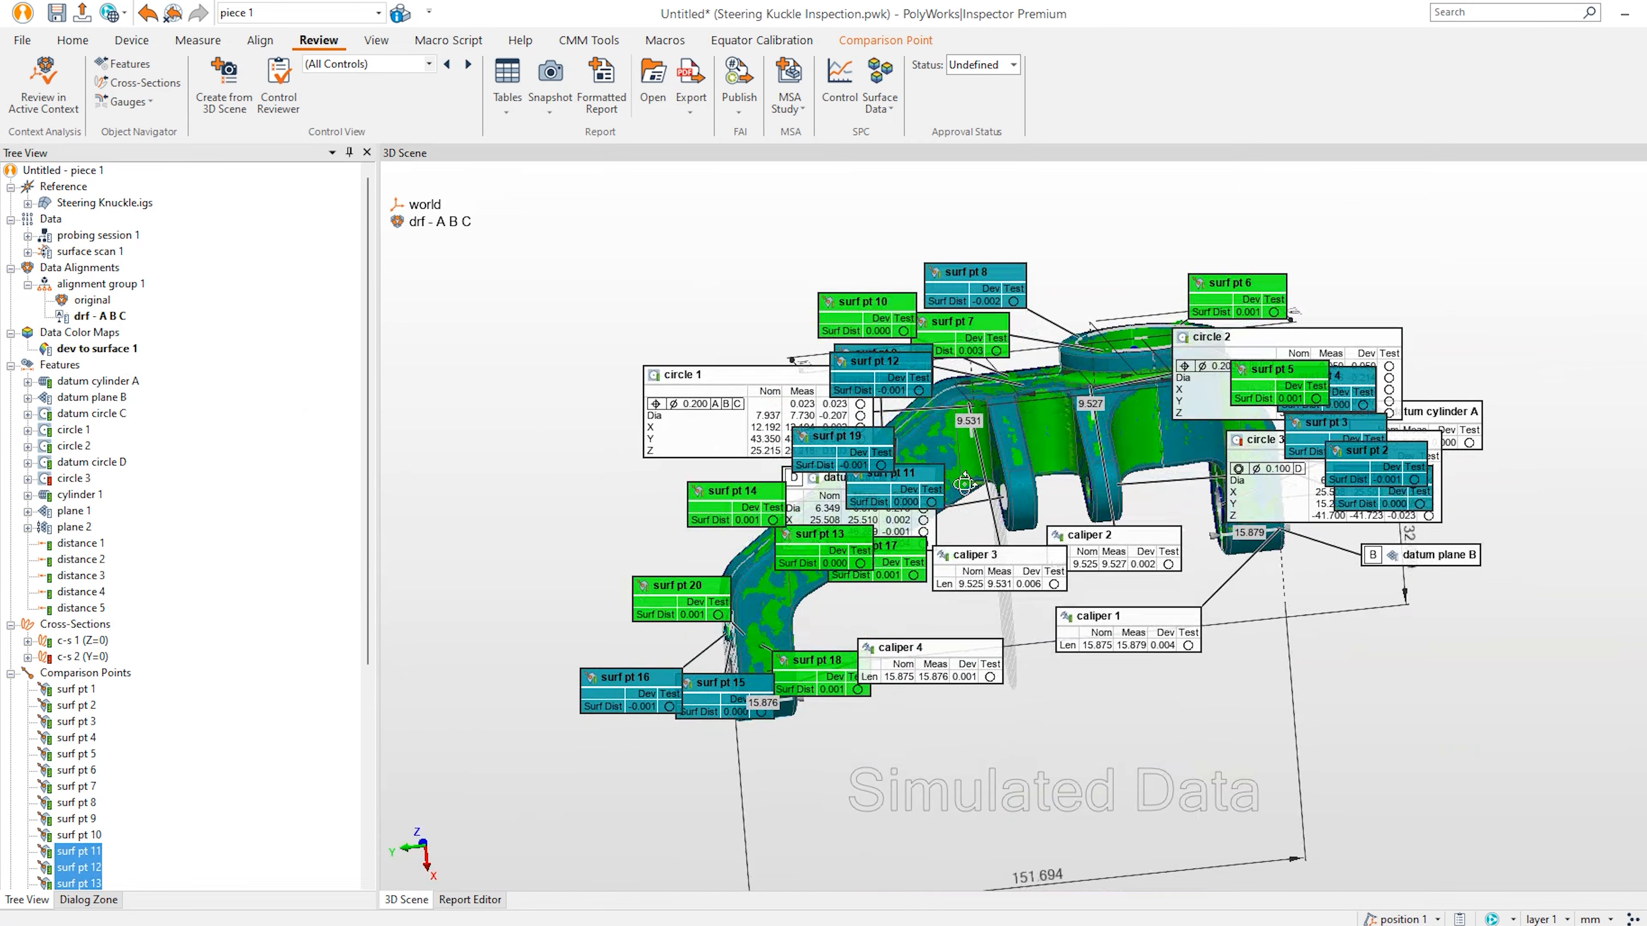
click(57, 11)
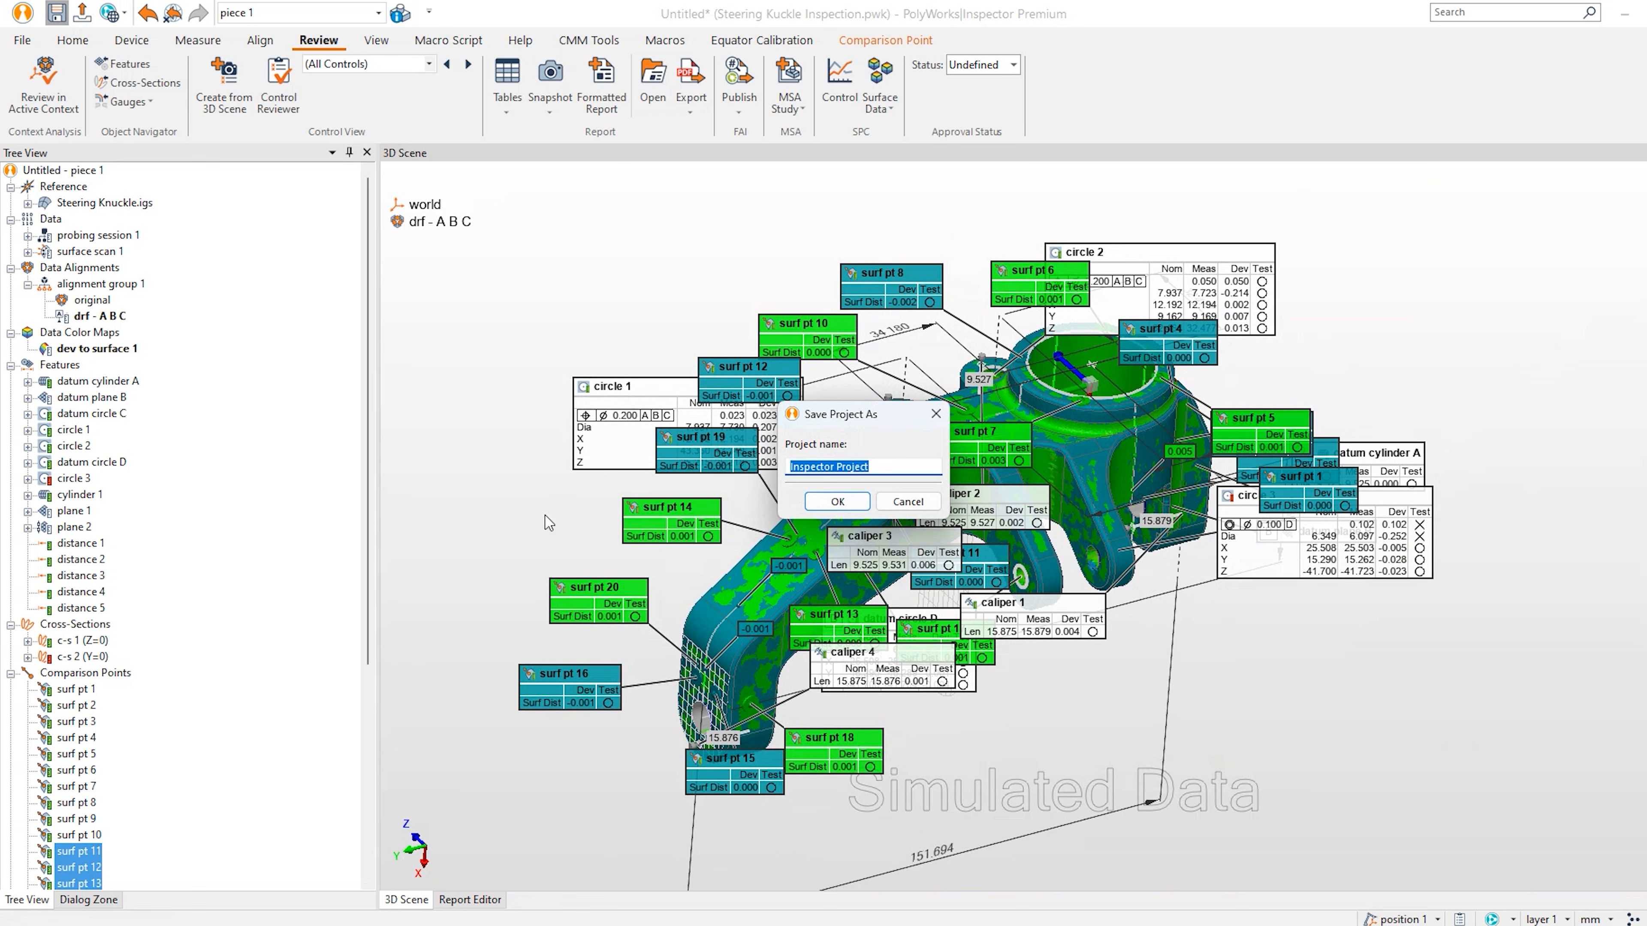
text(Steering Kuckle Inspection)
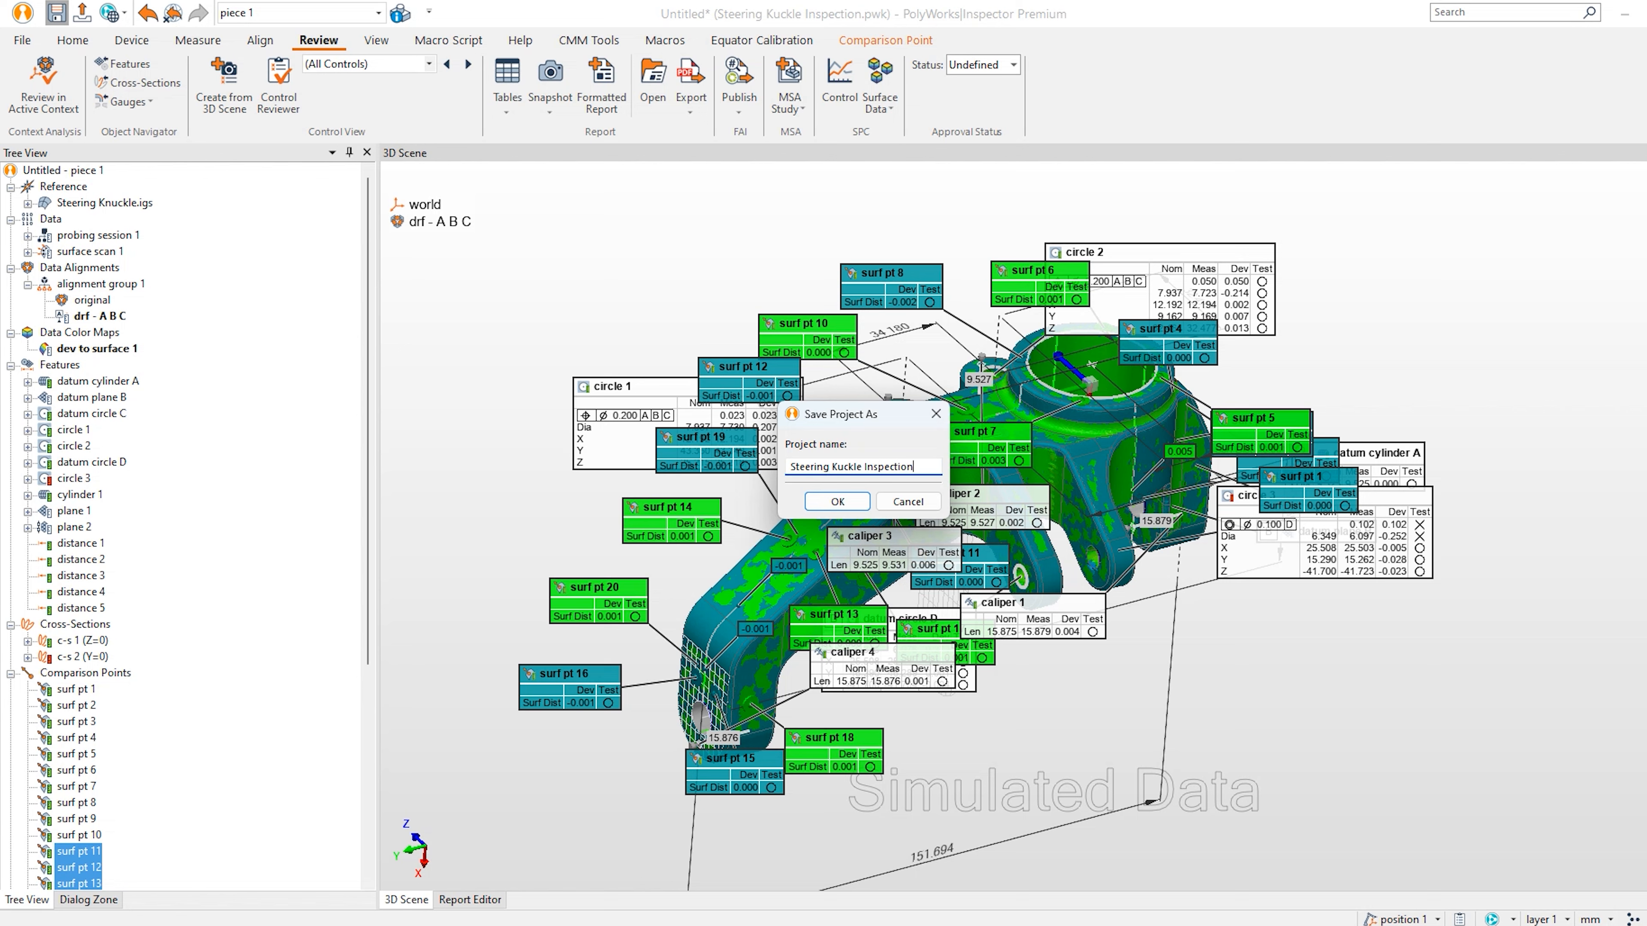
click(832, 467)
text(n)
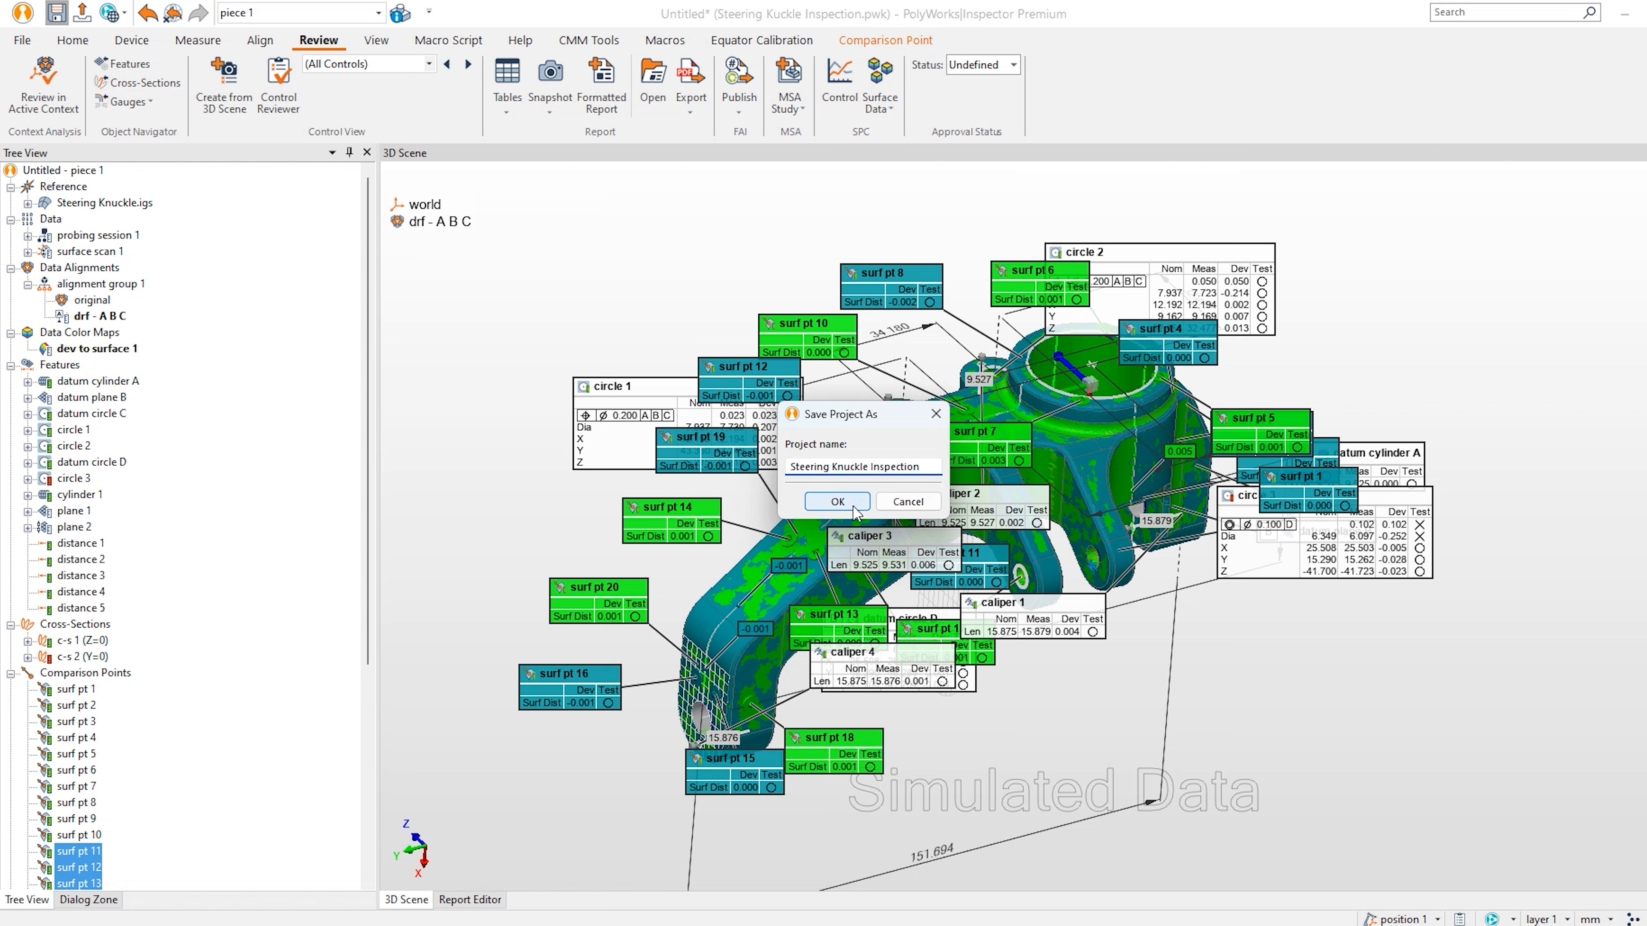
click(838, 502)
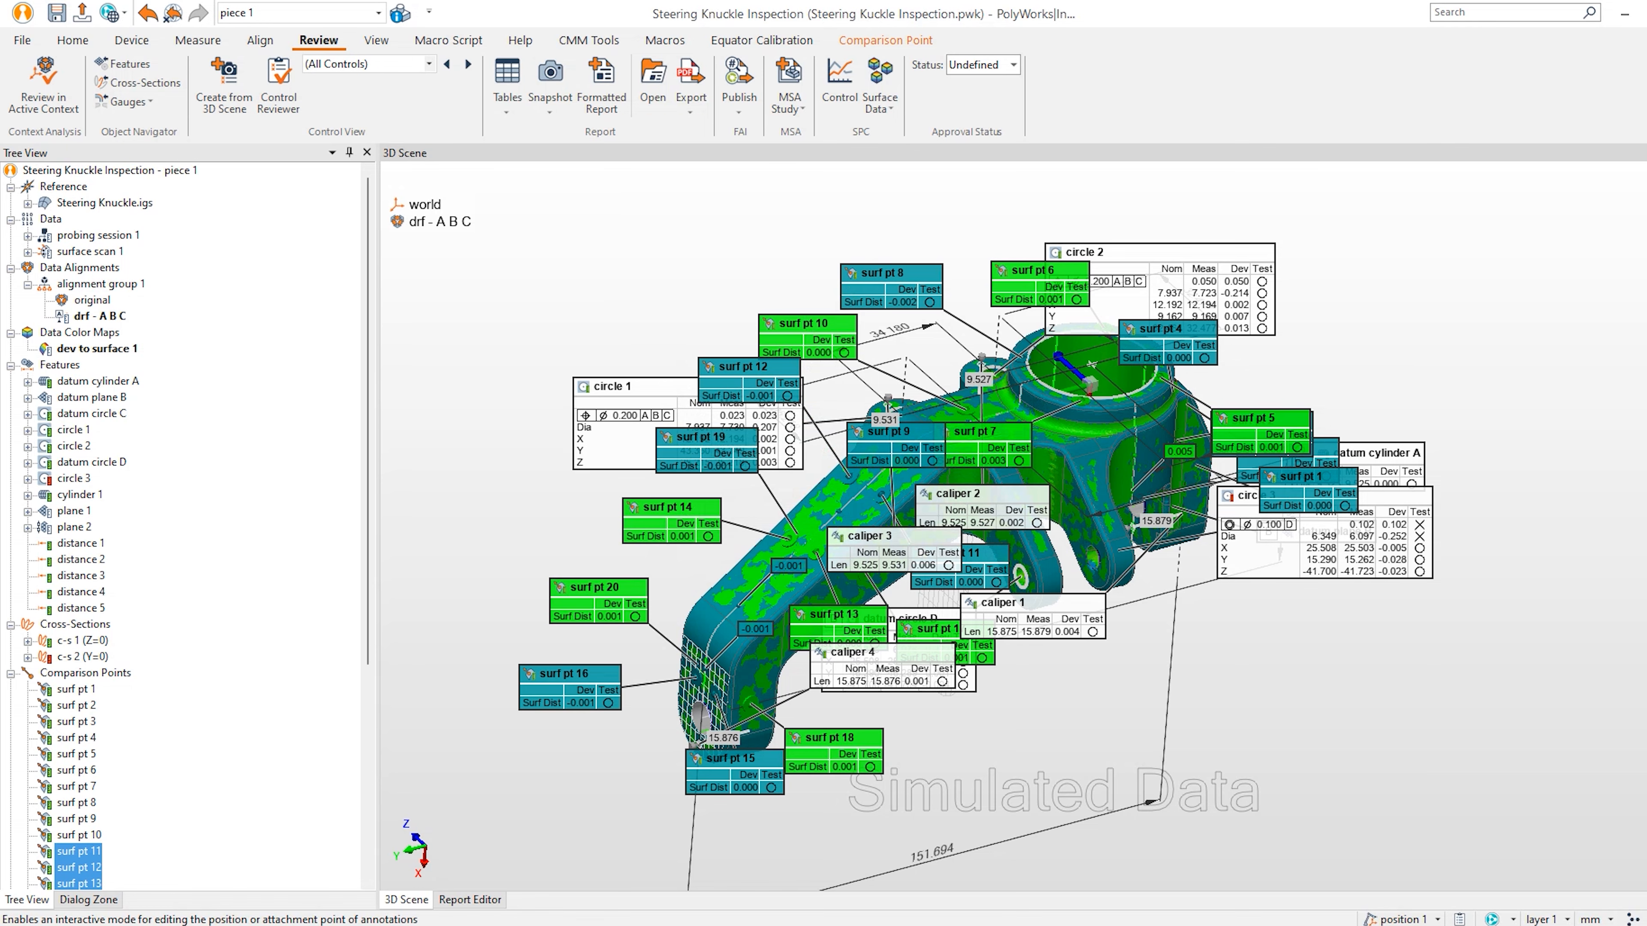
Go to page 1 of report 1 and select its image placeholder.
click(470, 901)
scroll(761, 775, up, 3)
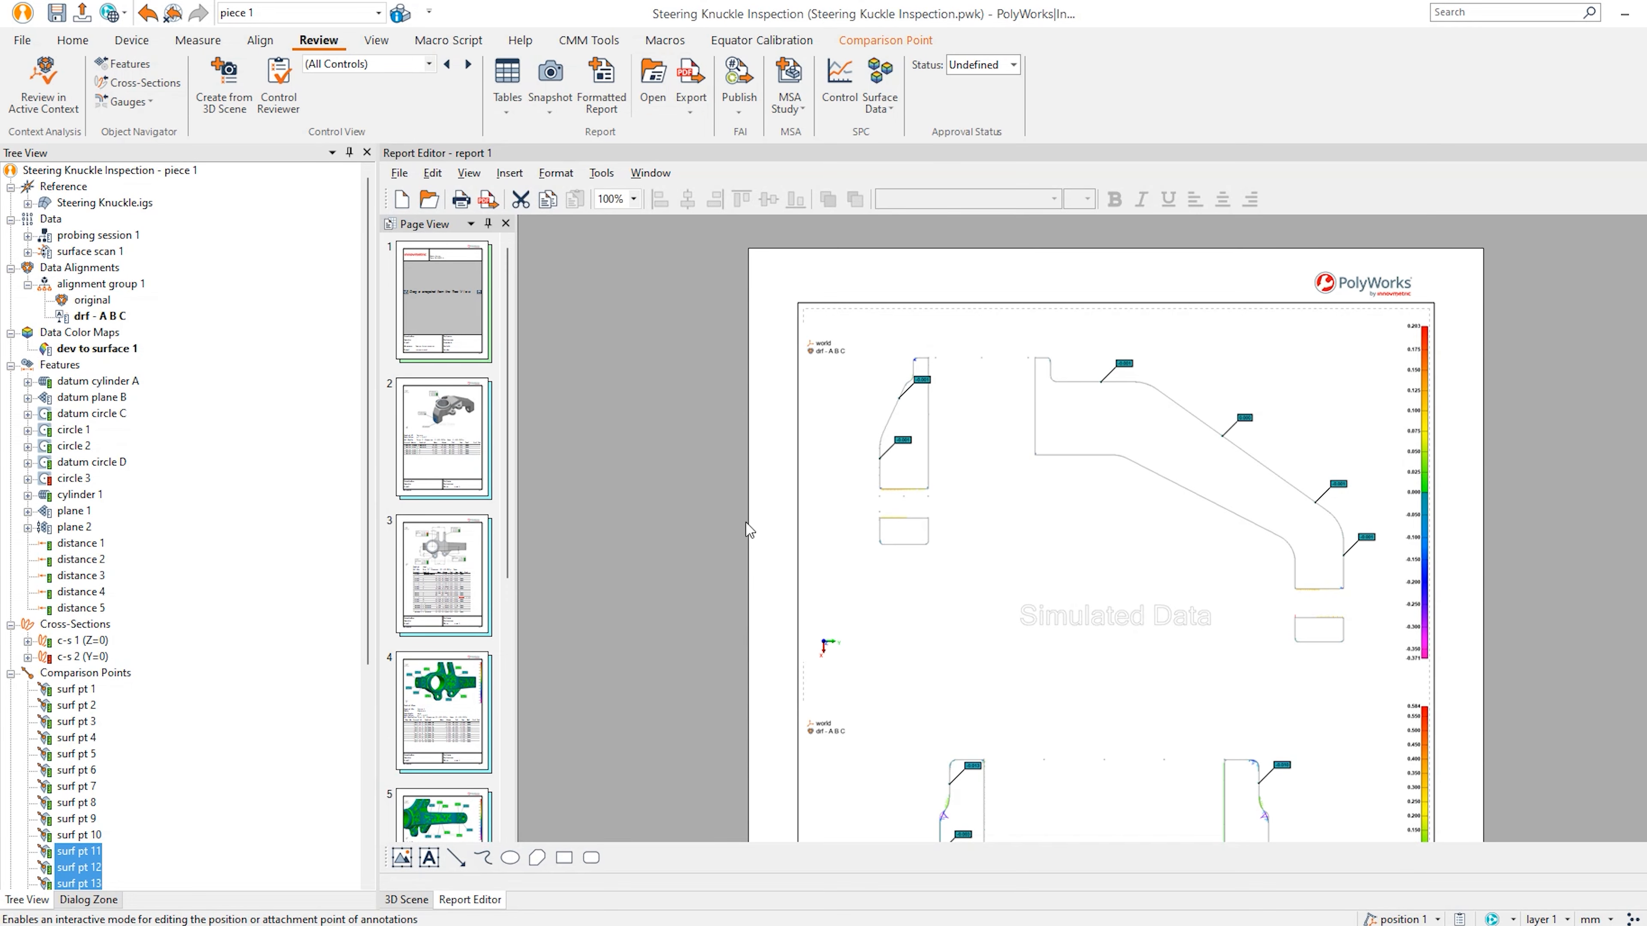
click(487, 301)
scroll(745, 595, down, 3)
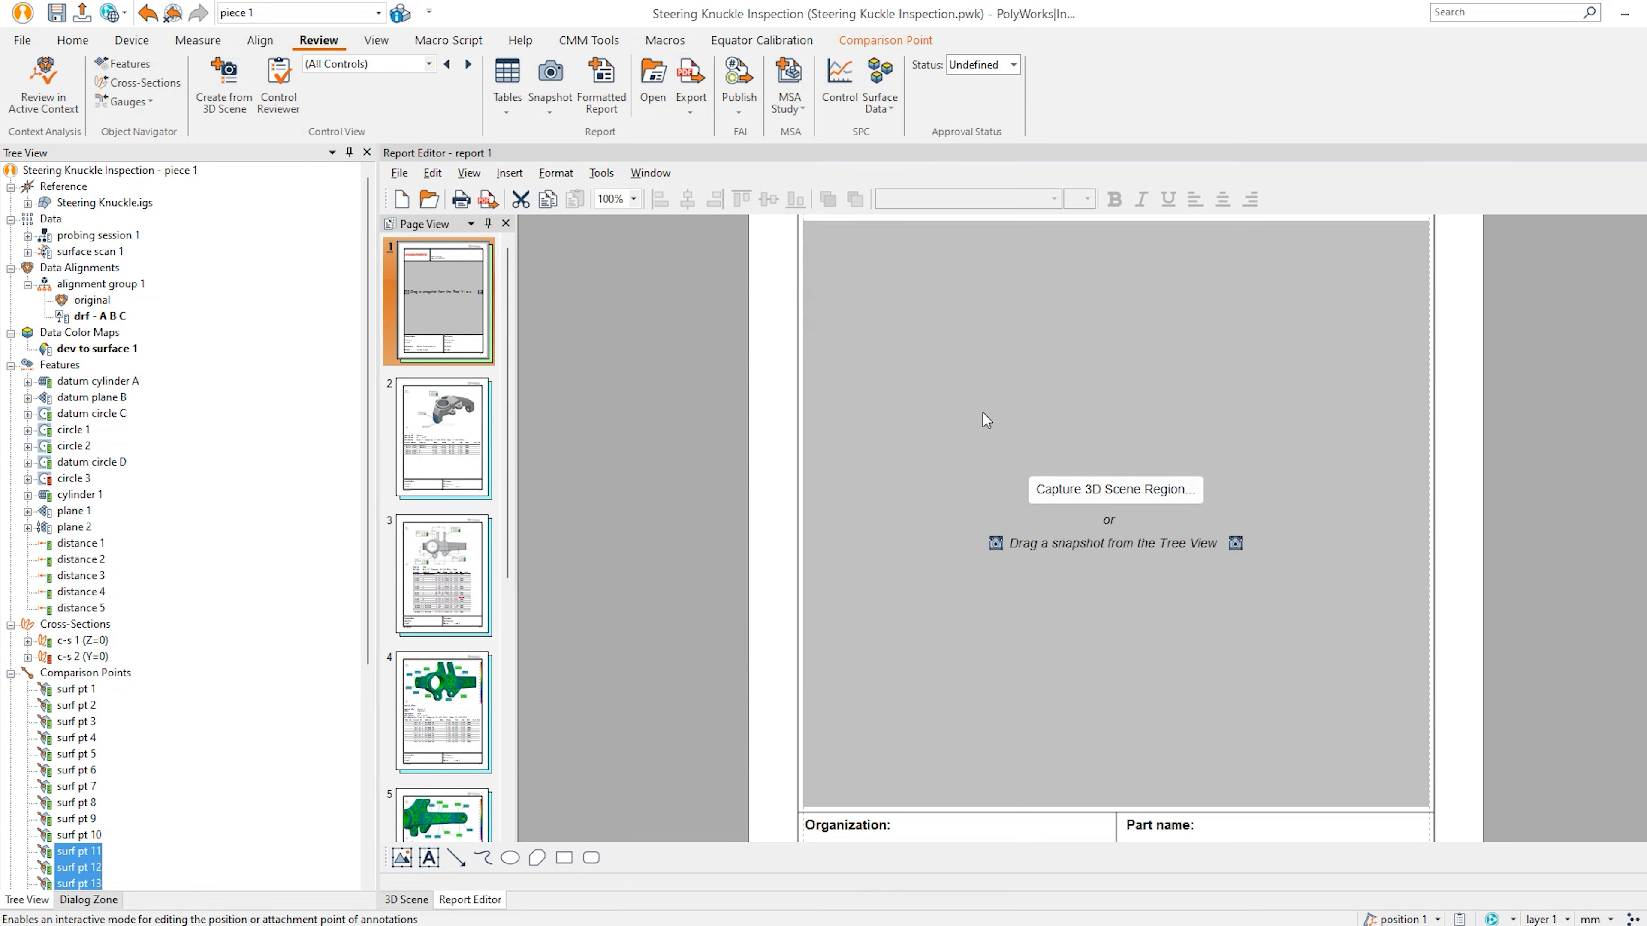
click(1131, 505)
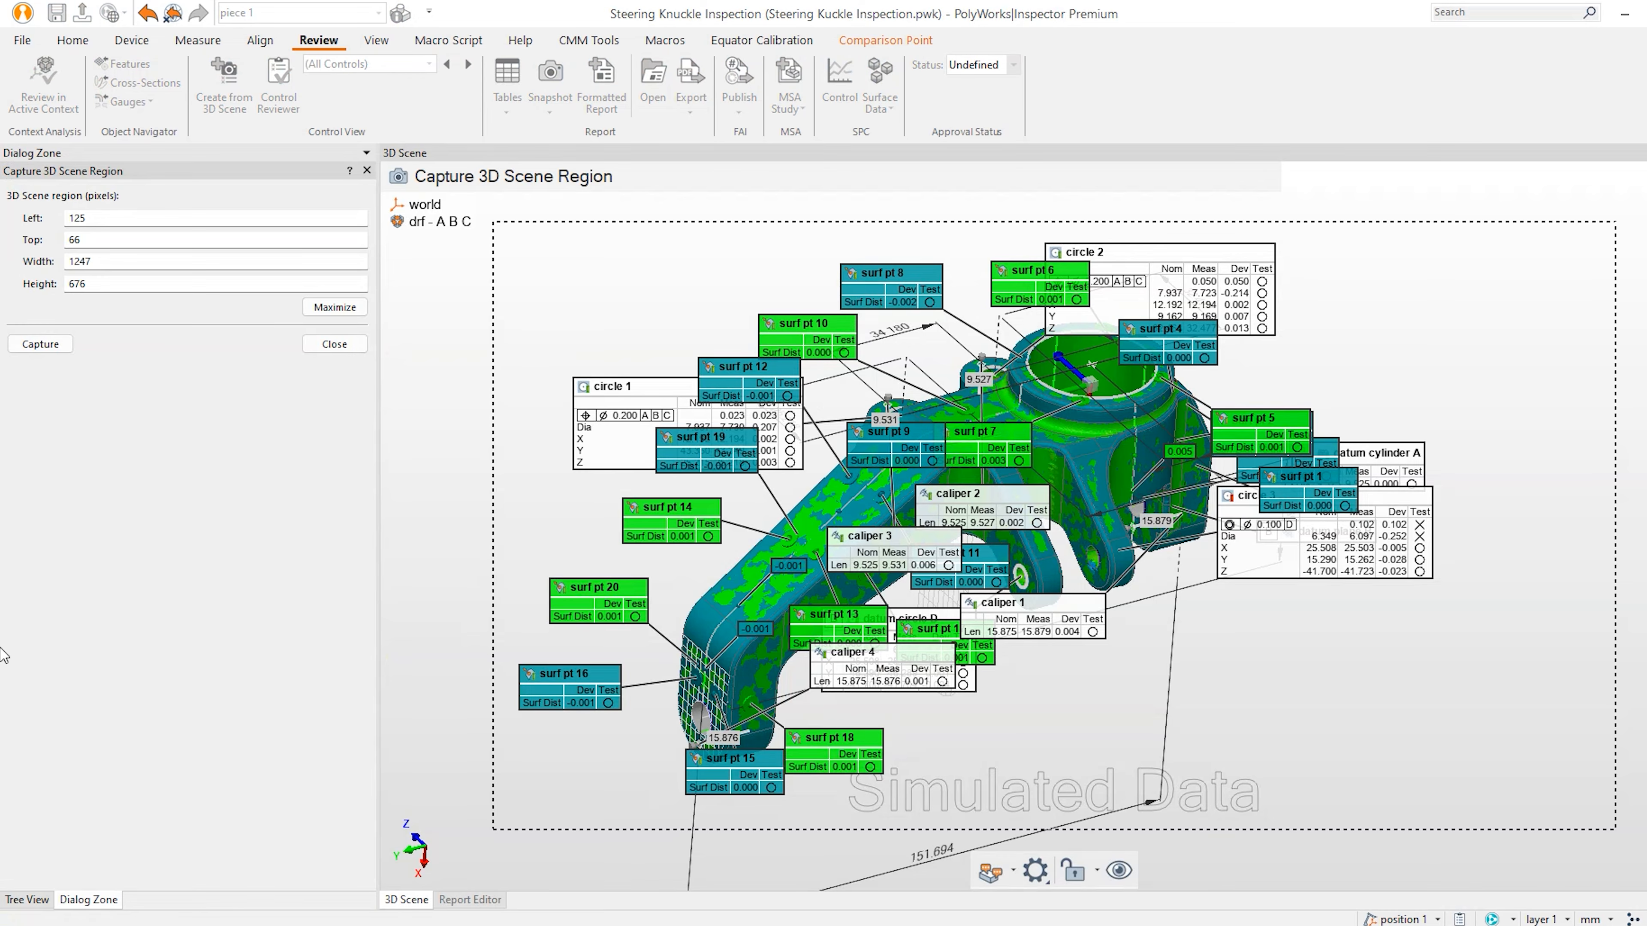
Set up a 3D scene capture showing only the grey Steering Knuckle.igs model, rotated.
click(26, 899)
middle_click(151, 174)
middle_click(135, 198)
middle_click(105, 347)
mouse_move(1102, 532)
mouse_down()
mouse_move(997, 593)
mouse_move(1112, 532)
mouse_up()
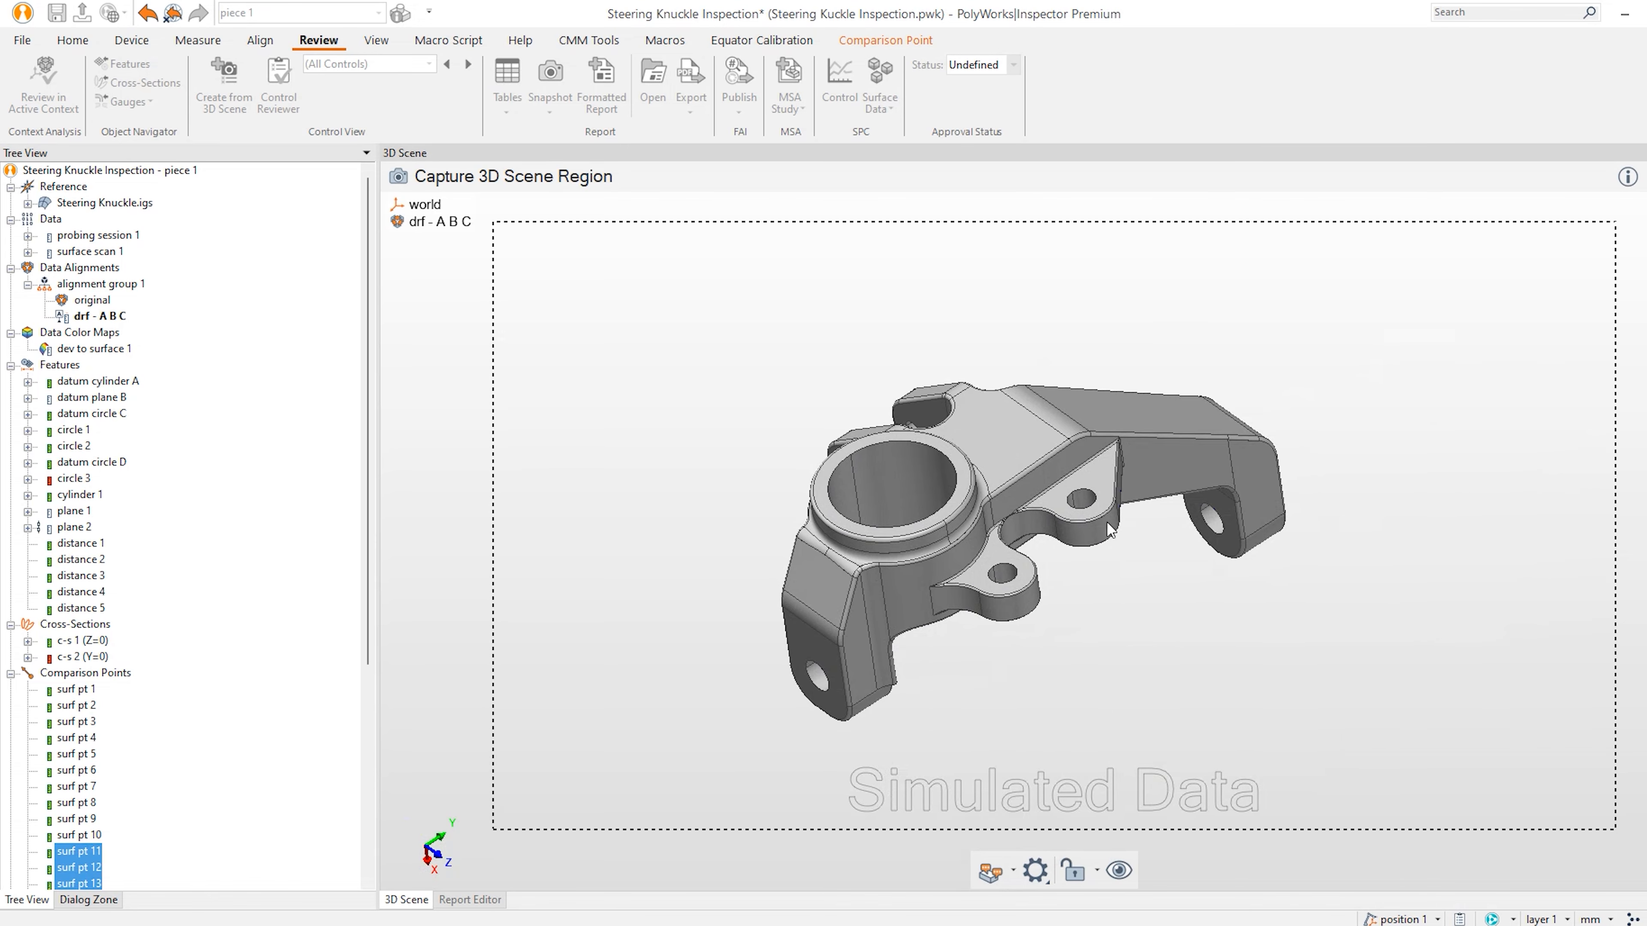
Frame the capture region tightly around the knuckle and capture it into page 1.
drag(1614, 481, 1342, 492)
drag(493, 483, 708, 493)
scroll(1052, 522, up, 2)
middle_drag(1060, 524, 1066, 502)
drag(1340, 517, 1356, 517)
click(83, 900)
click(58, 357)
scroll(729, 742, down, 3)
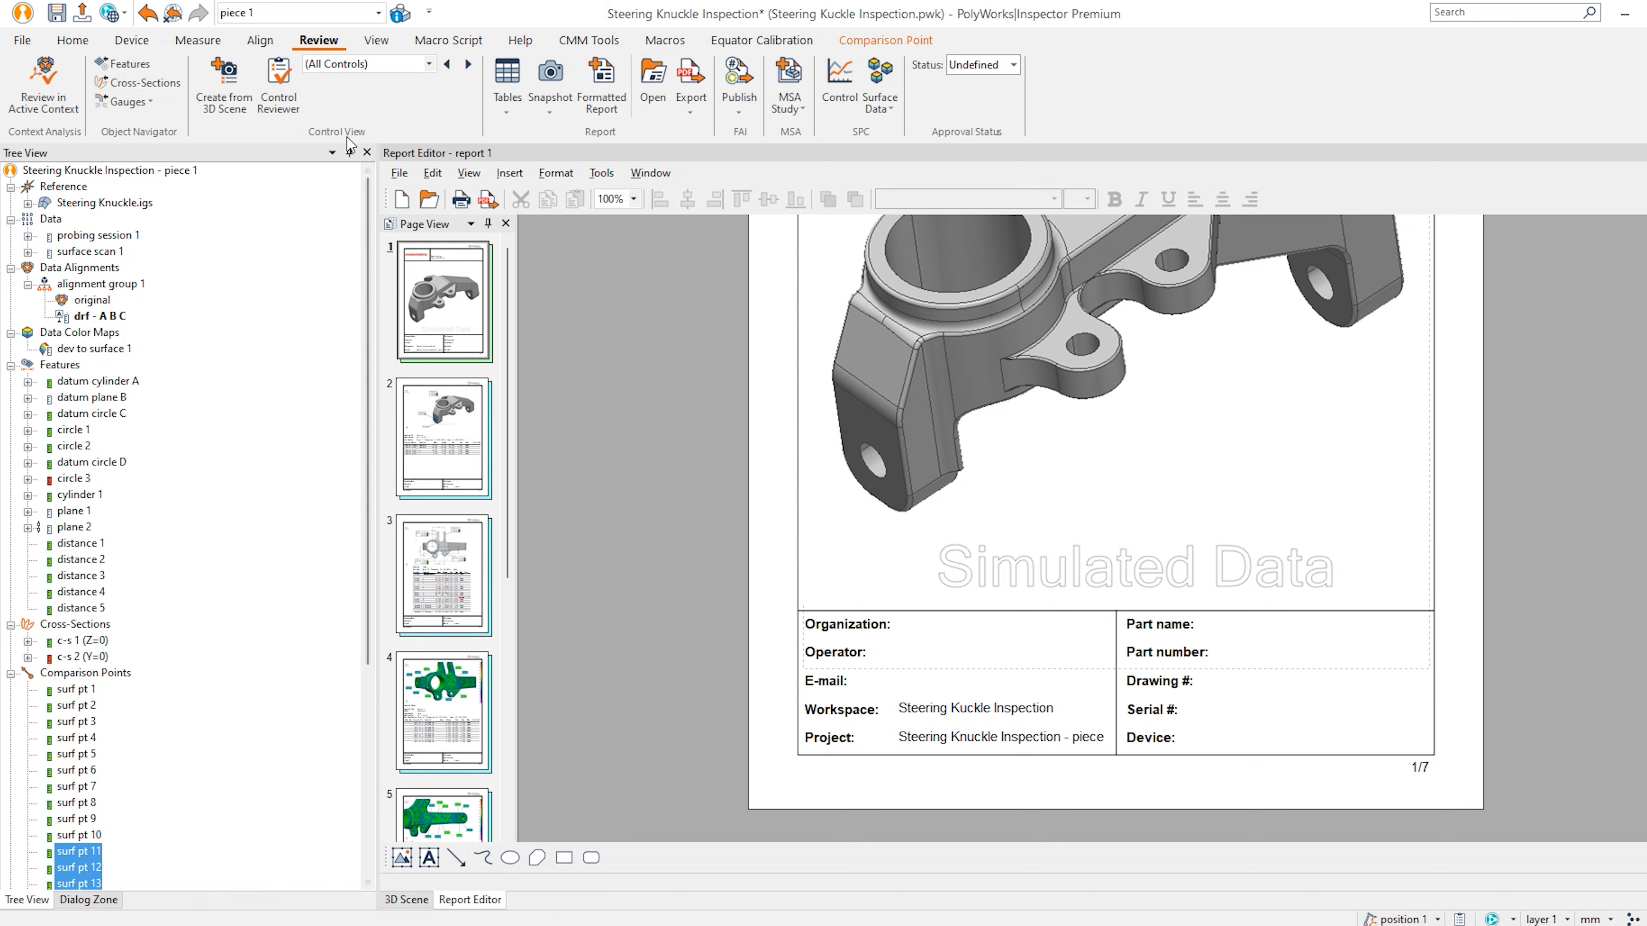
Enter the support e-mail address in the piece properties.
click(400, 14)
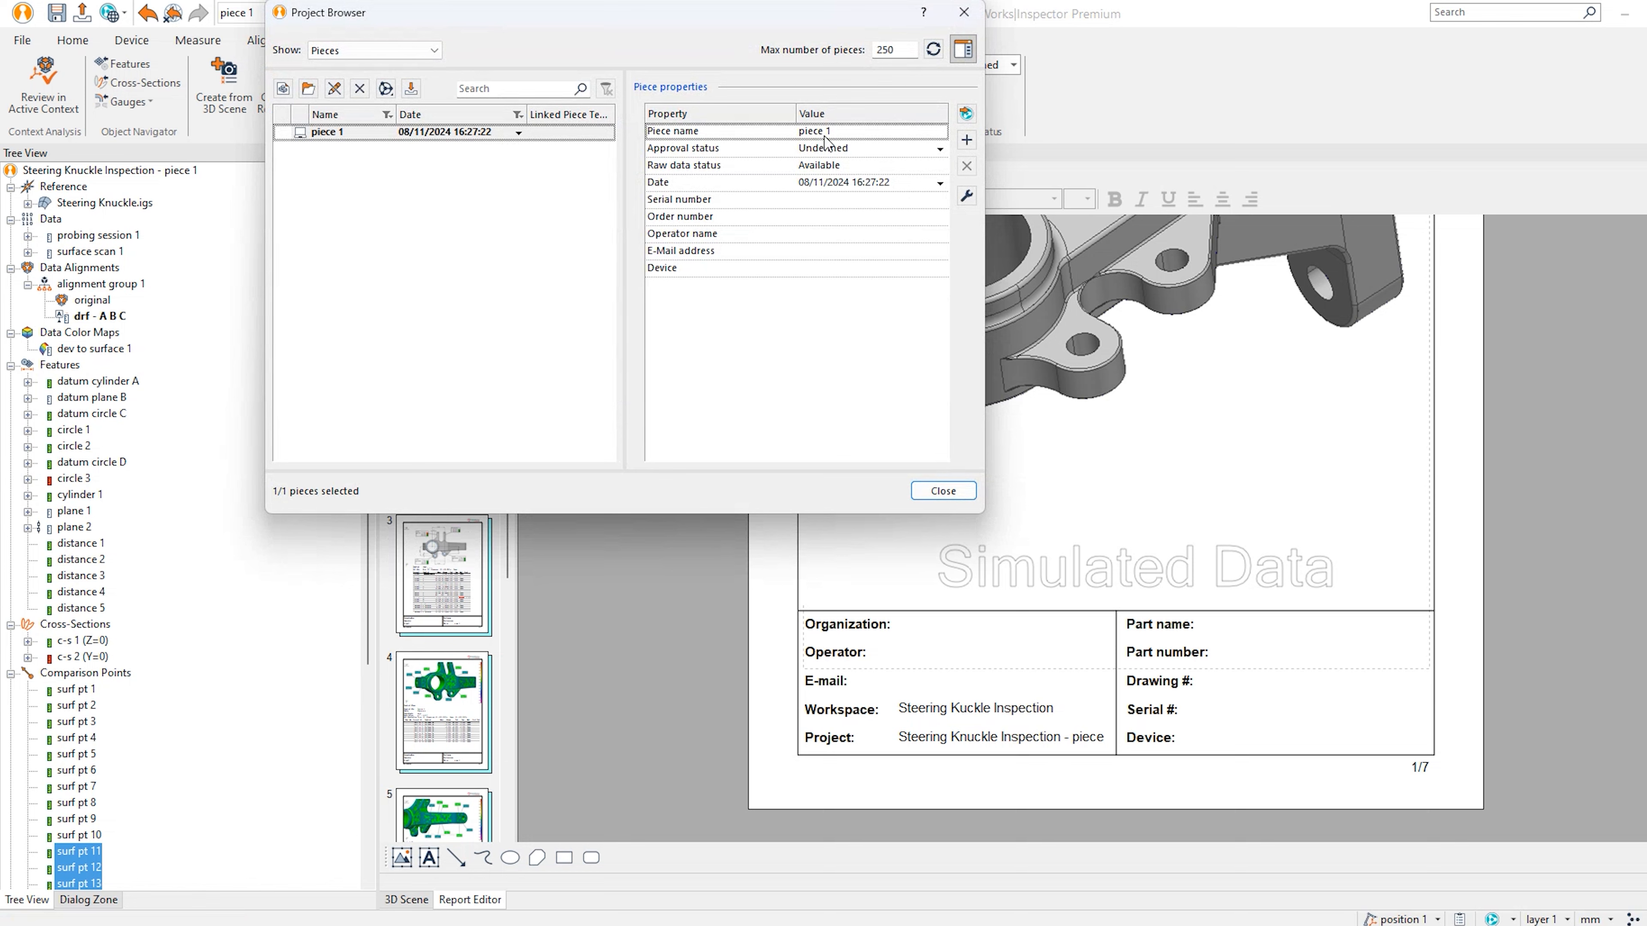
click(841, 250)
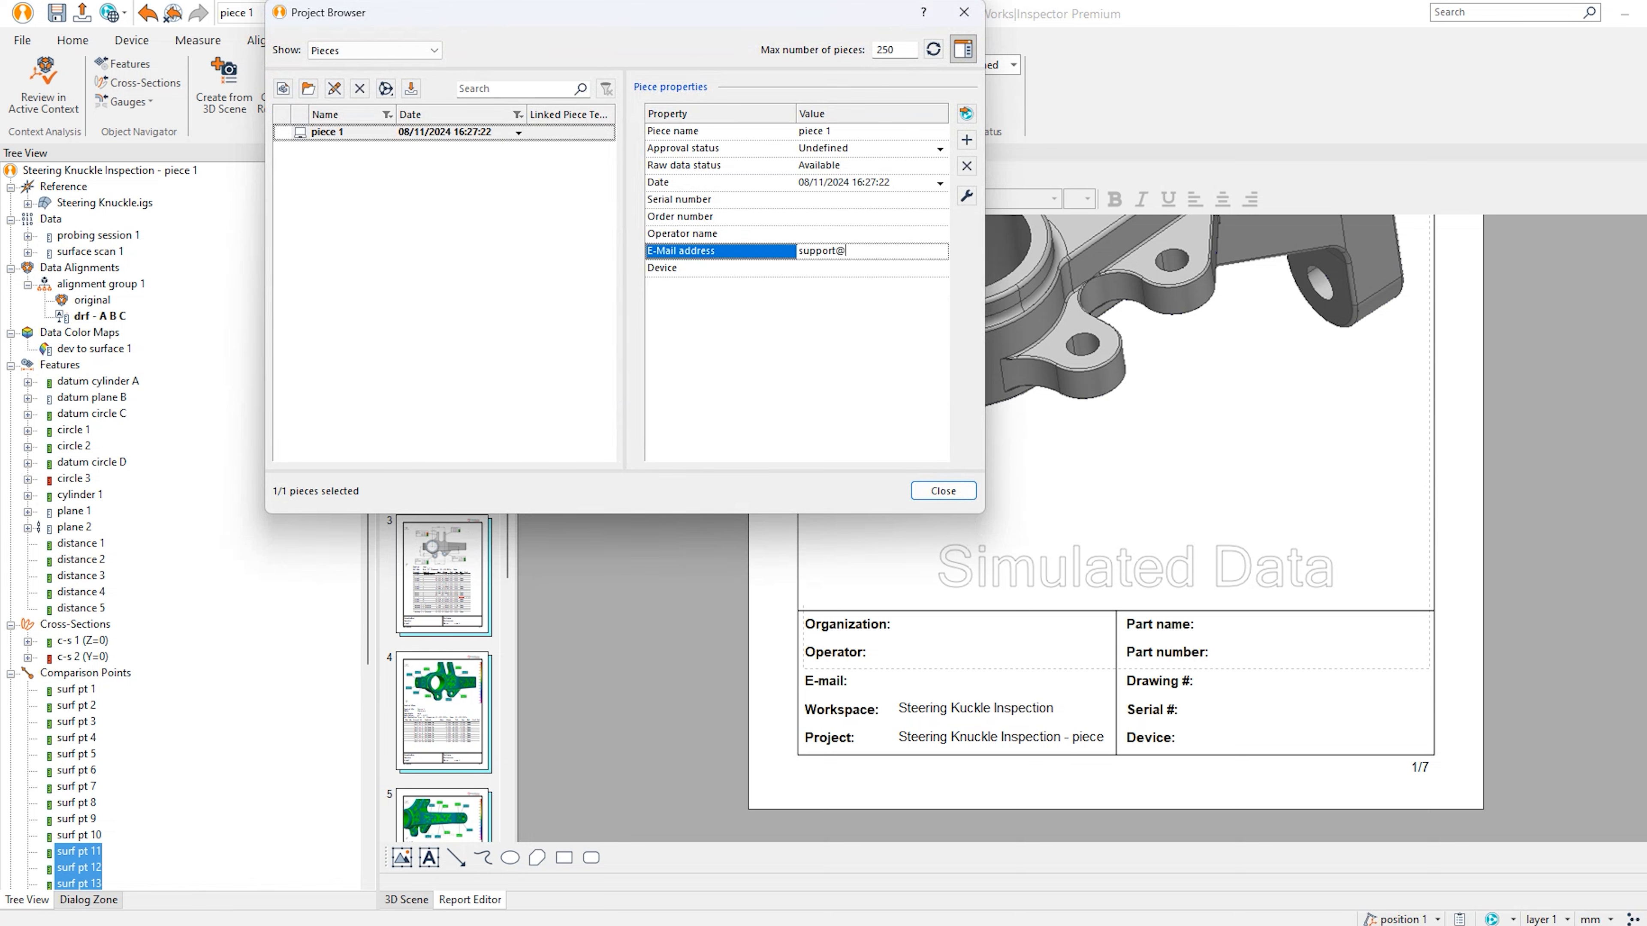
click(842, 268)
Set the piece's Device to 'Arm Based Scanner' and fill in the operator's name.
click(844, 268)
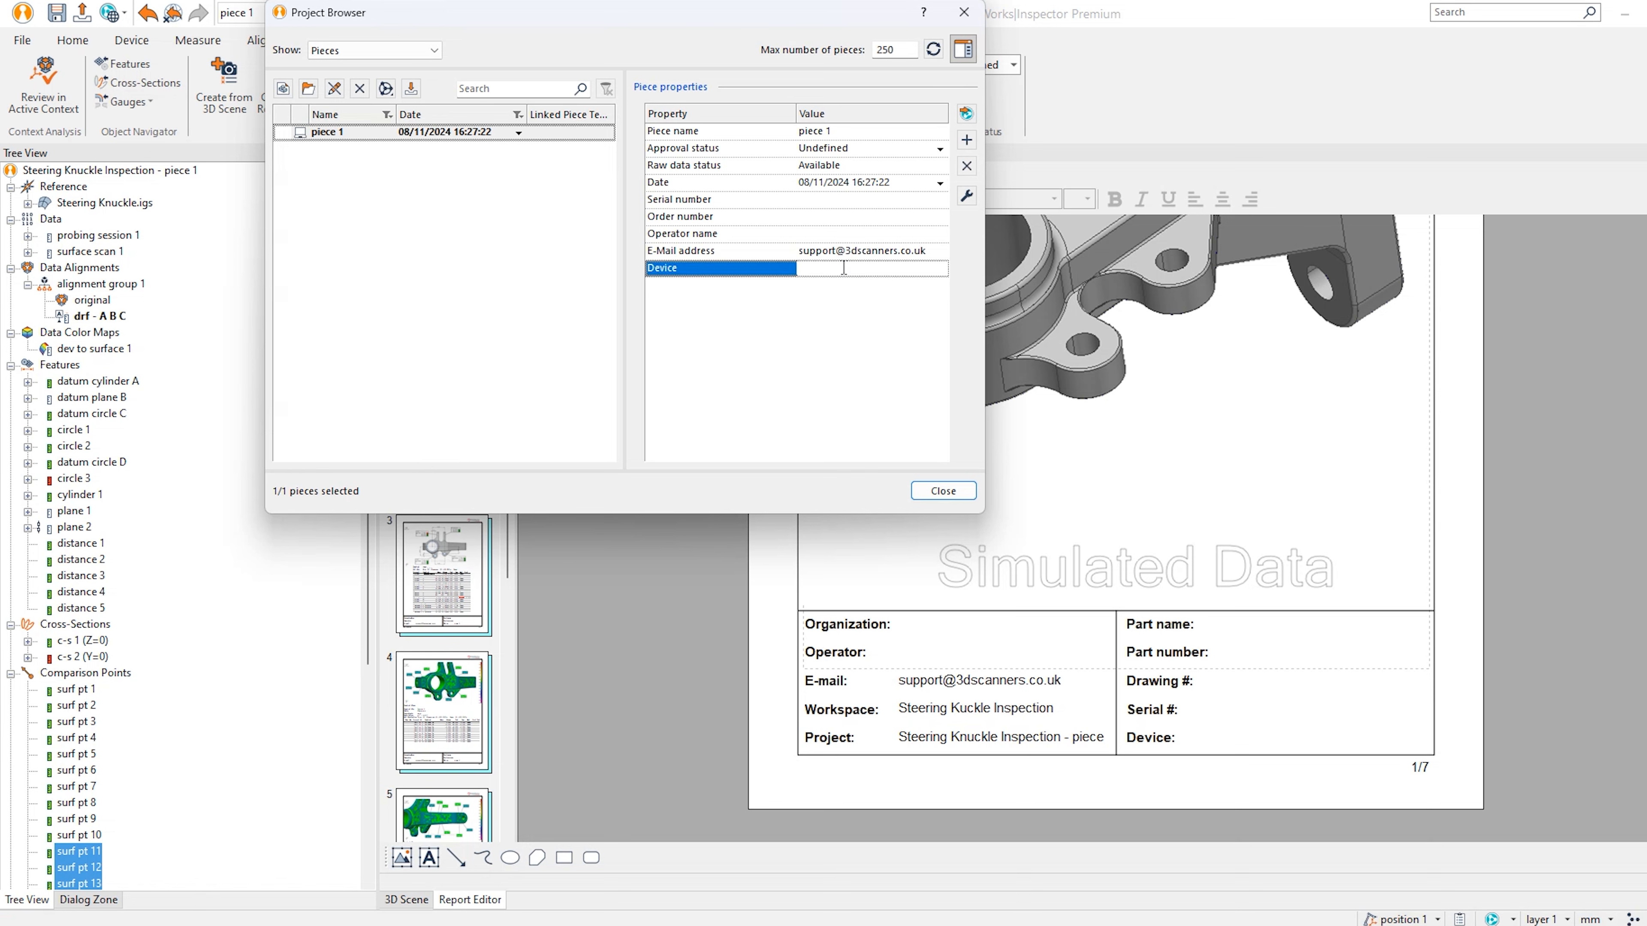
text(Arm Based Scanner)
click(855, 233)
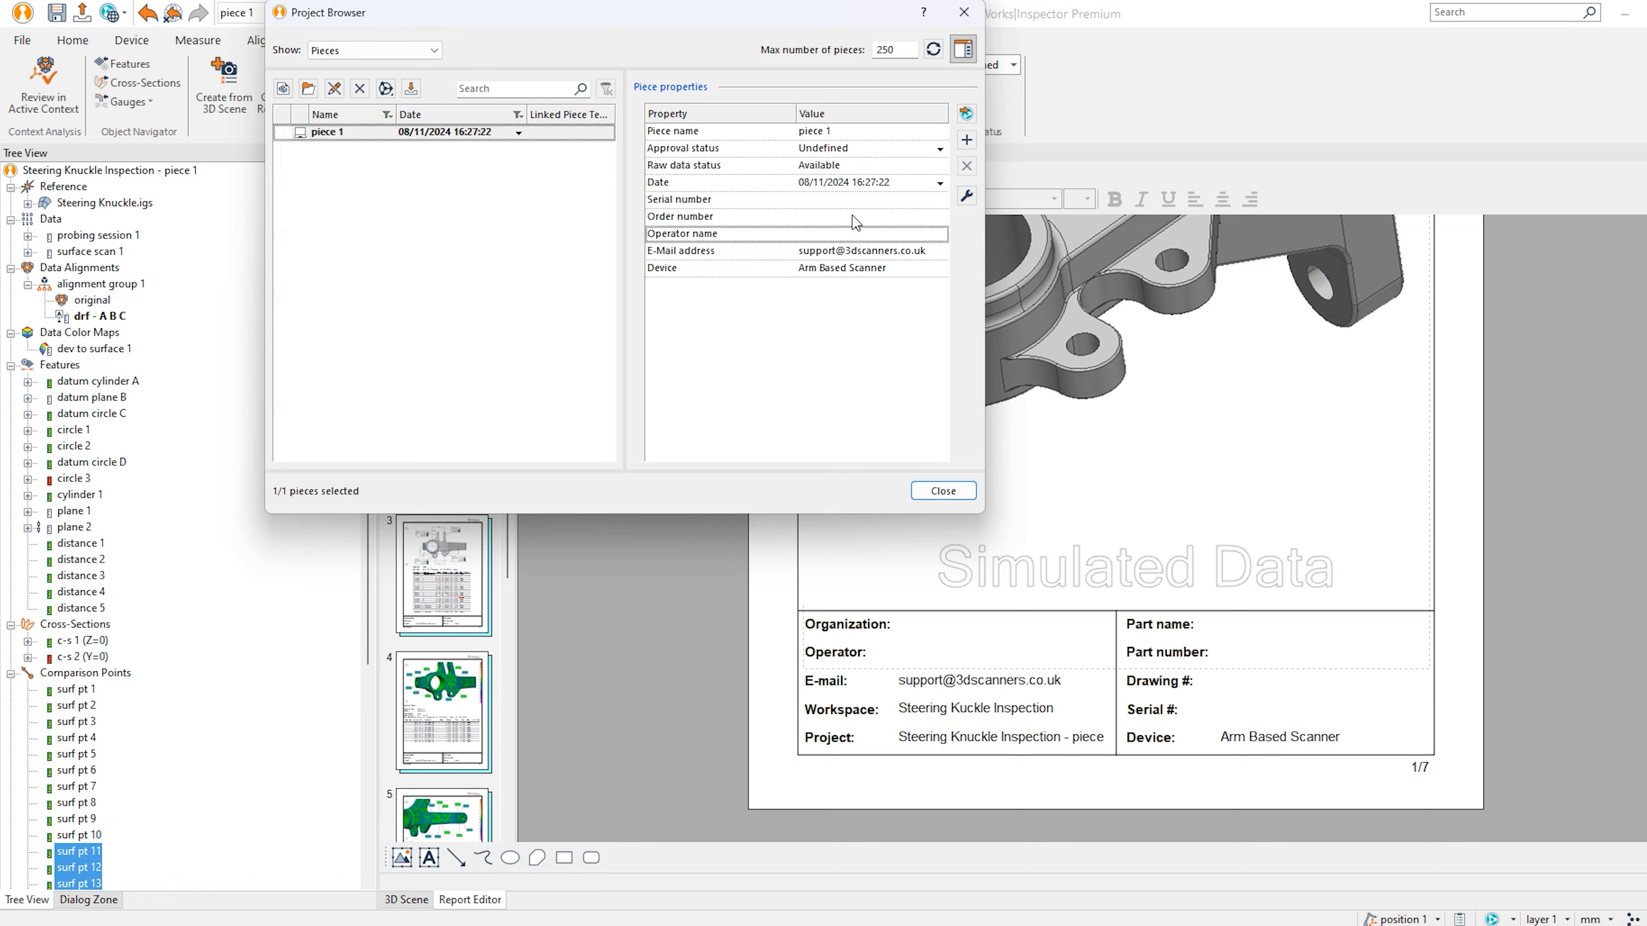
click(825, 233)
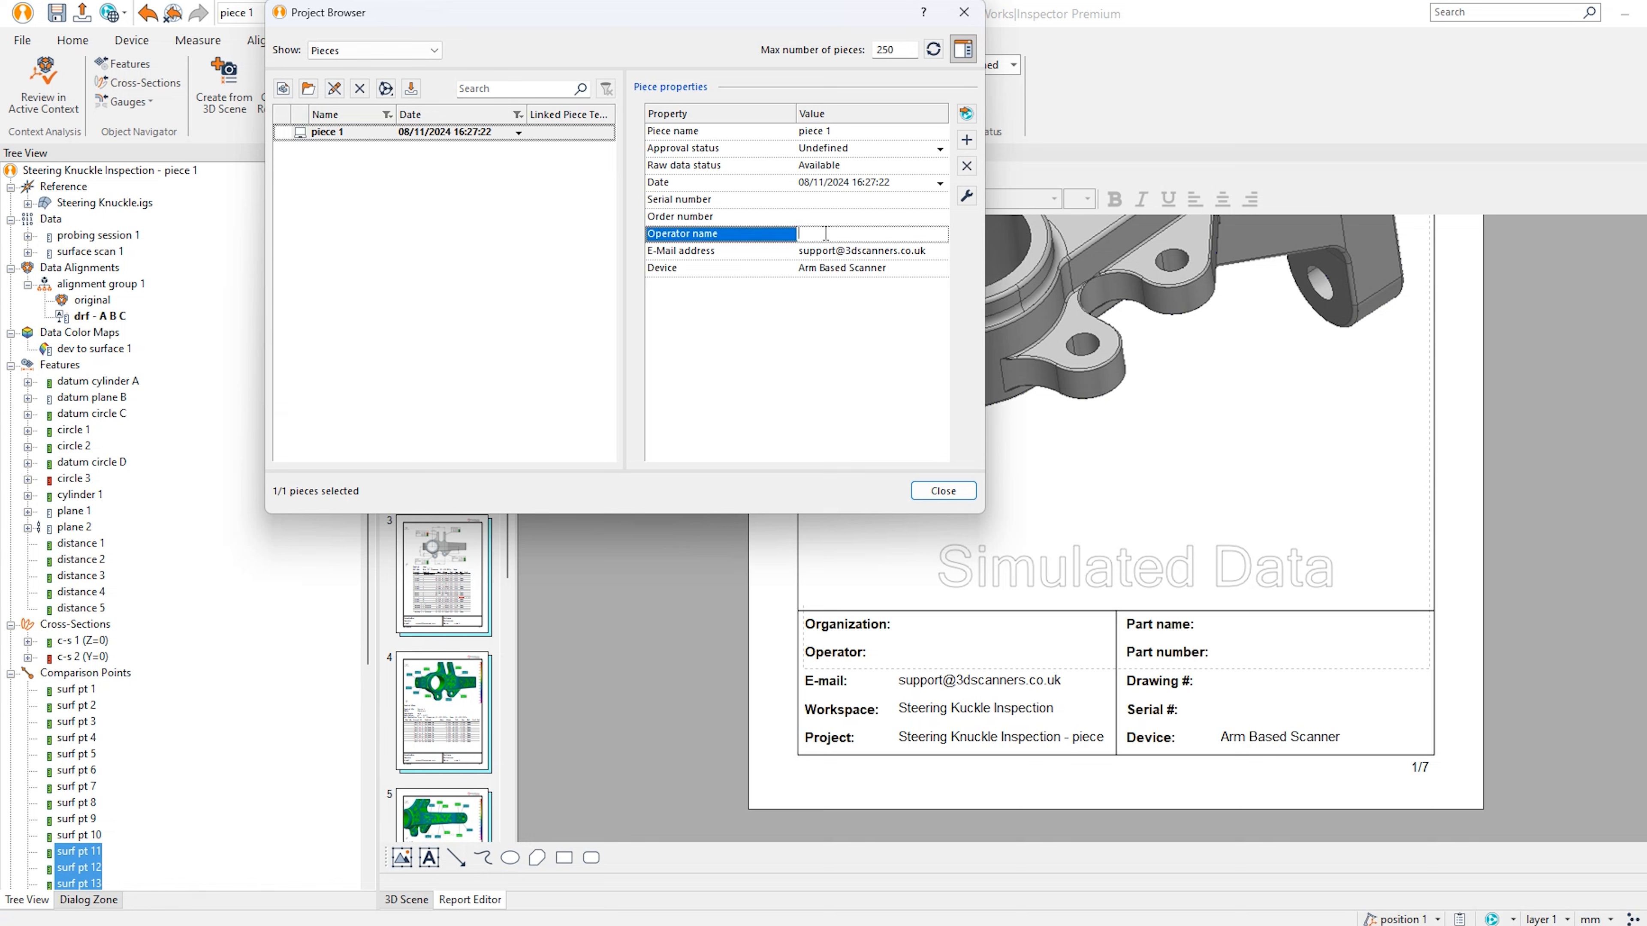
click(859, 370)
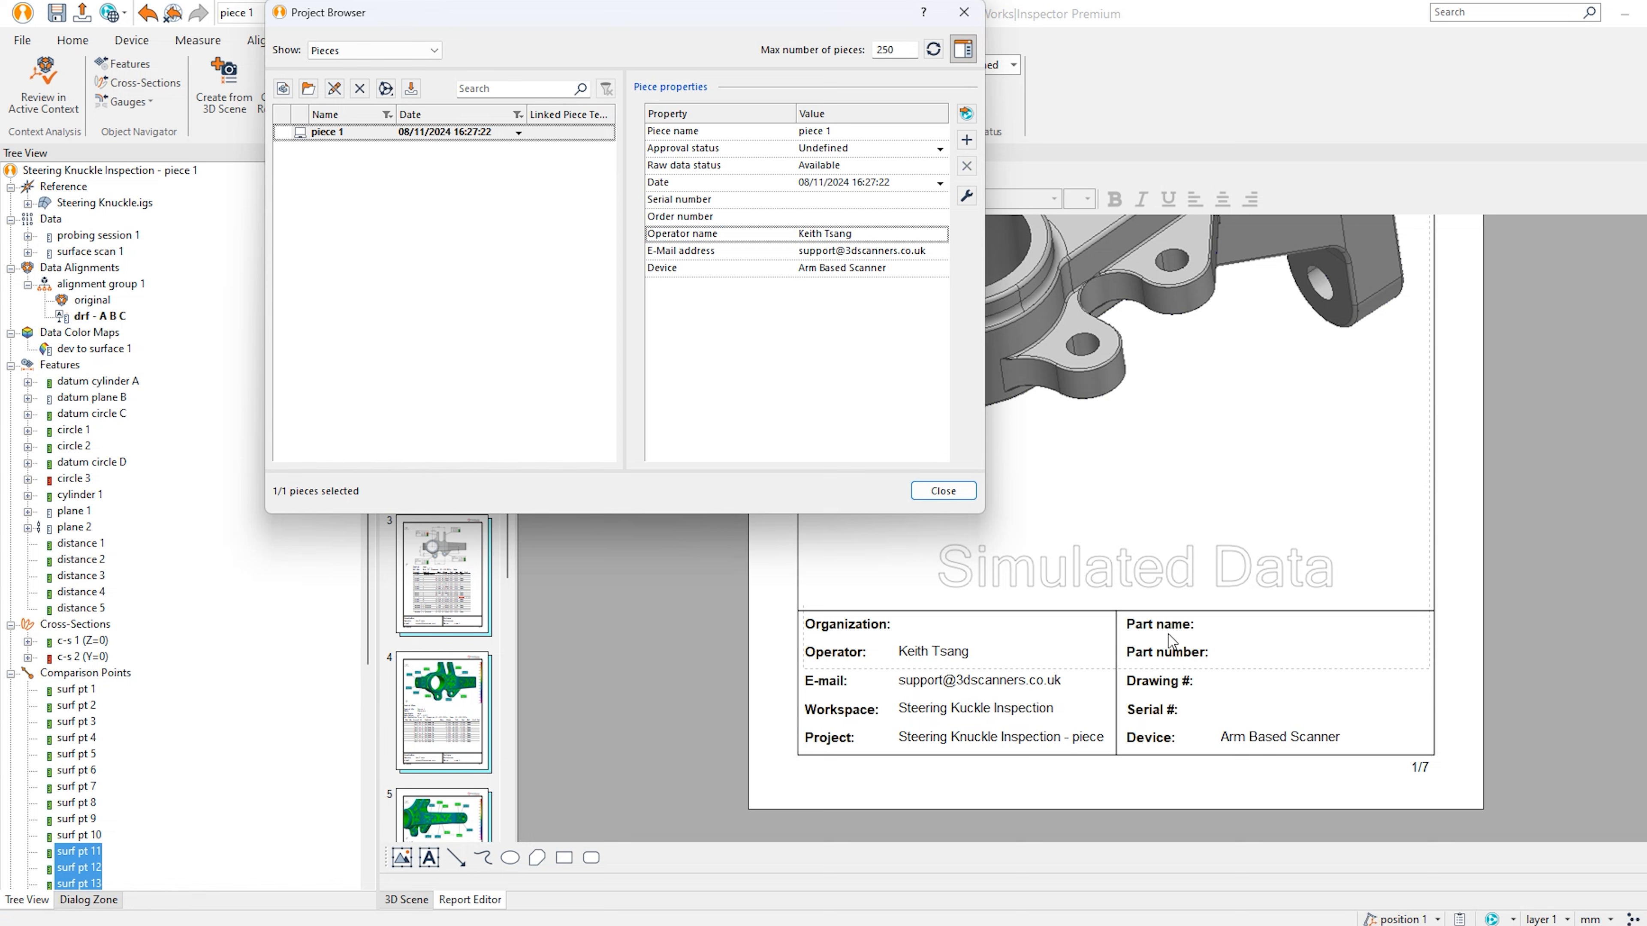
click(350, 52)
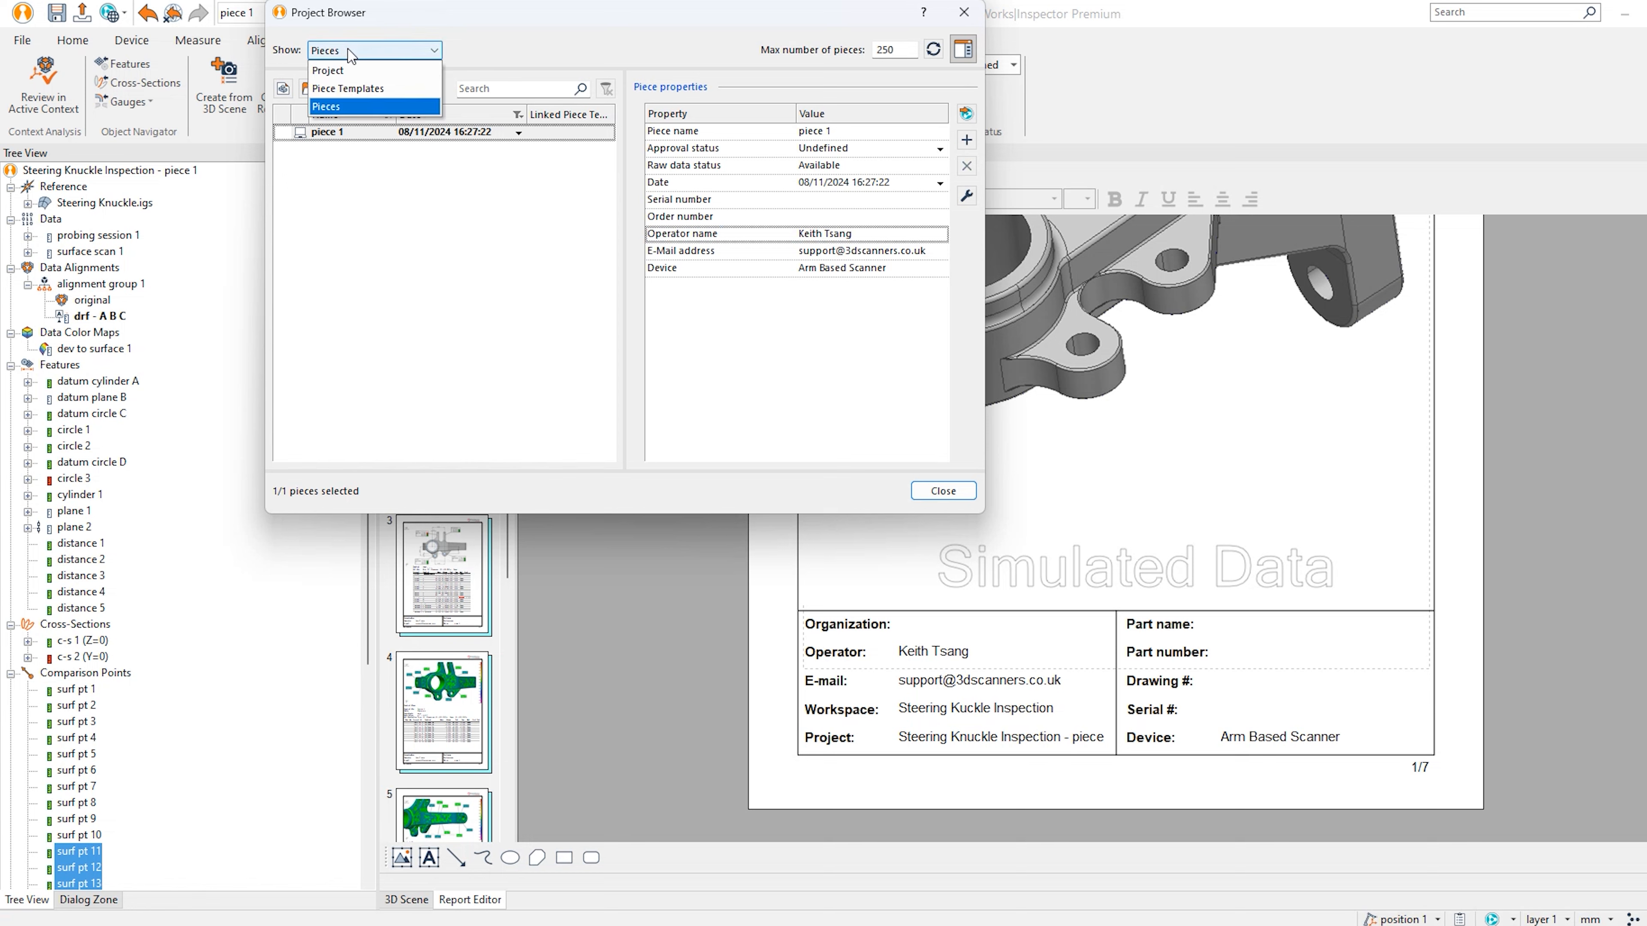
Show the project properties, set Part name to 'Steering Knuckle', and close the browser.
click(358, 73)
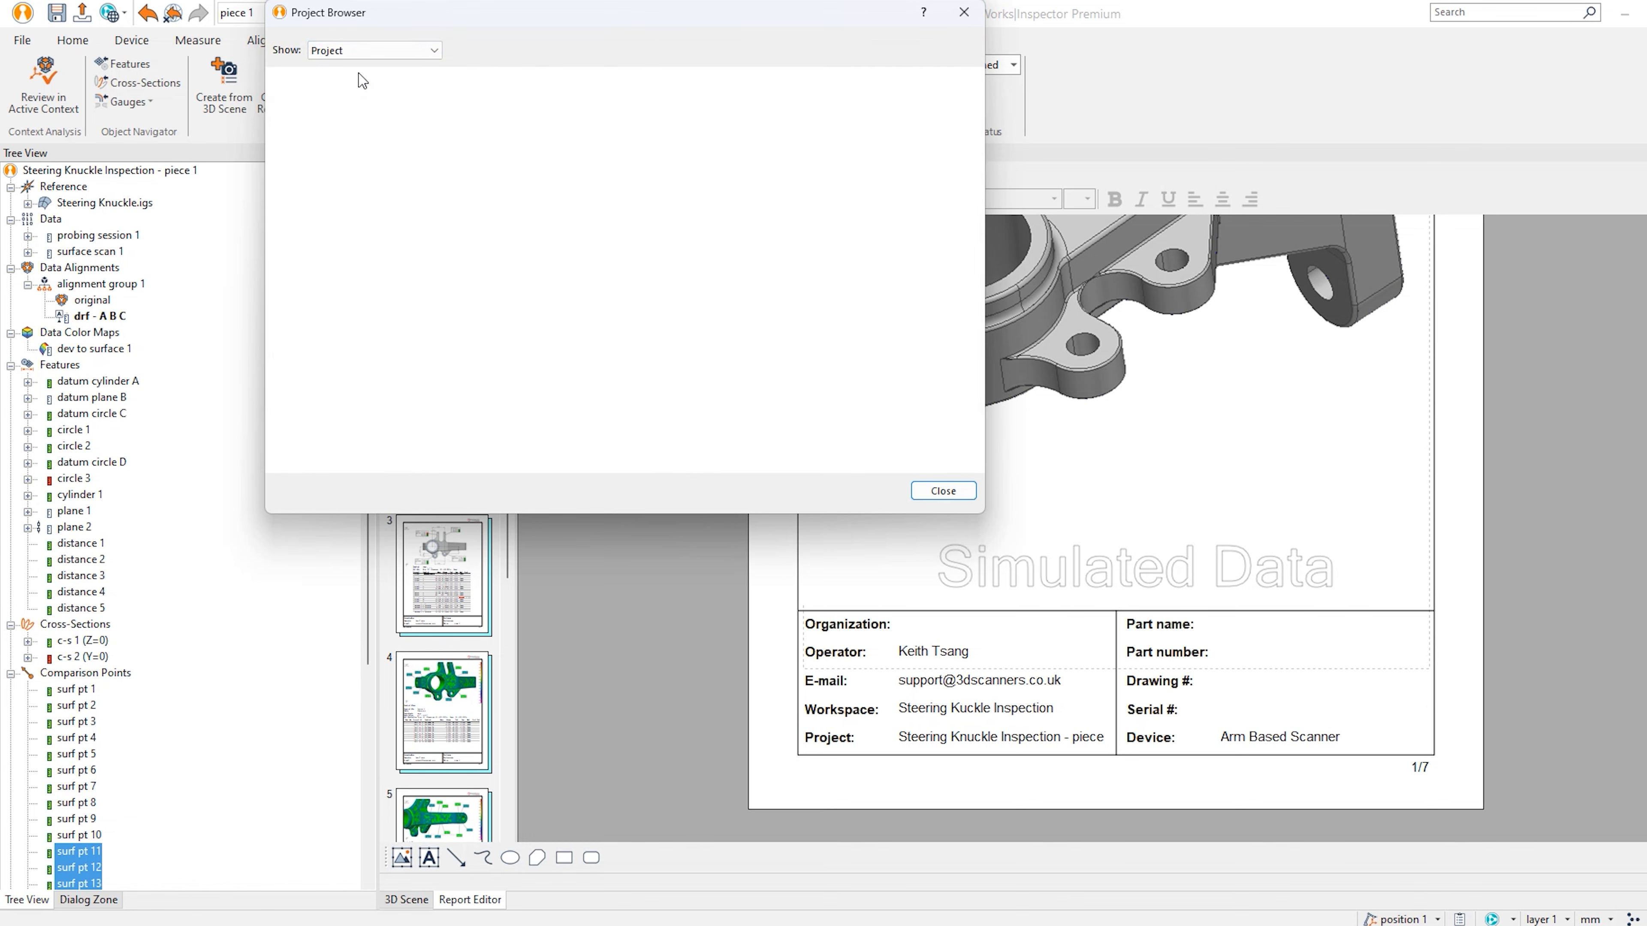
click(513, 177)
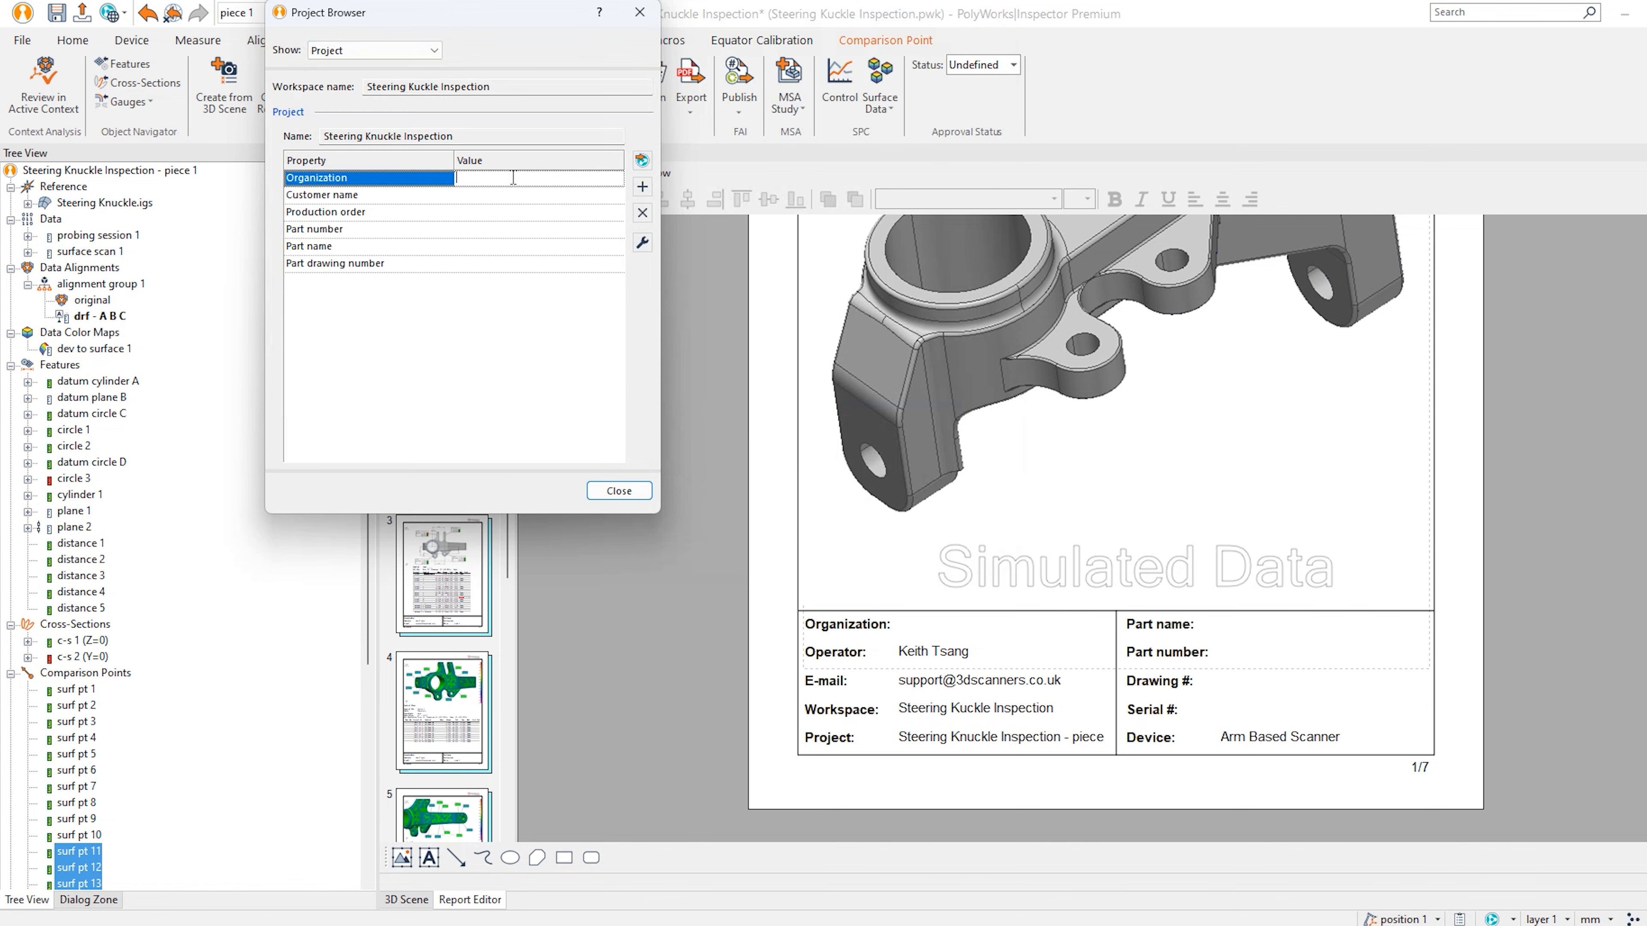
click(516, 195)
click(521, 230)
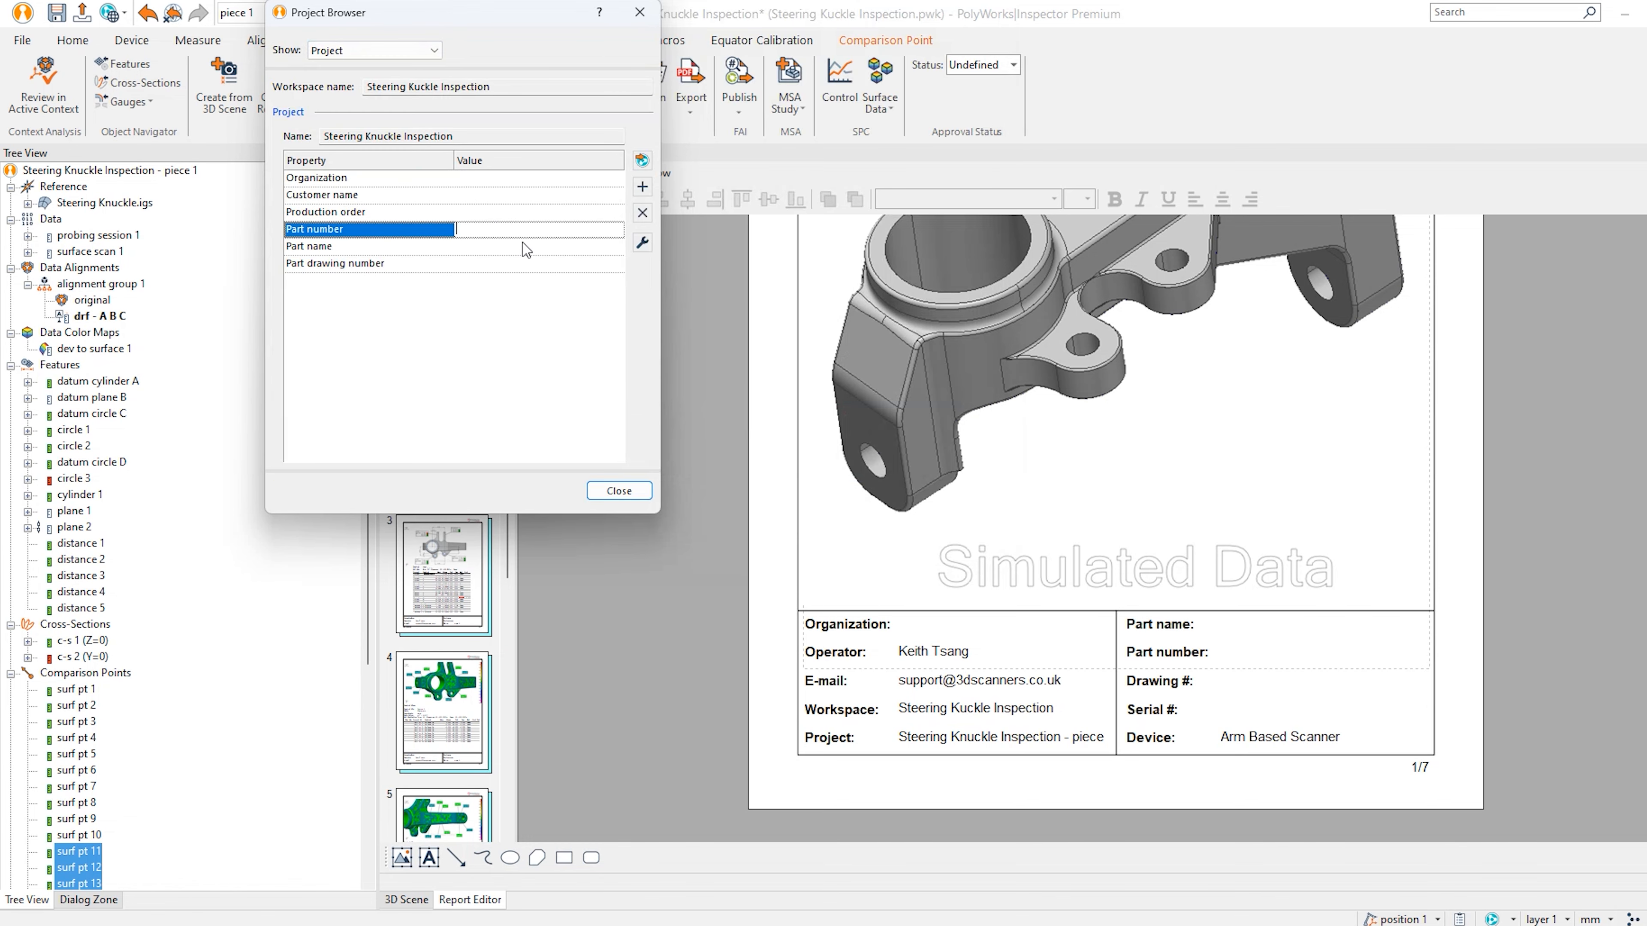
click(523, 246)
click(522, 262)
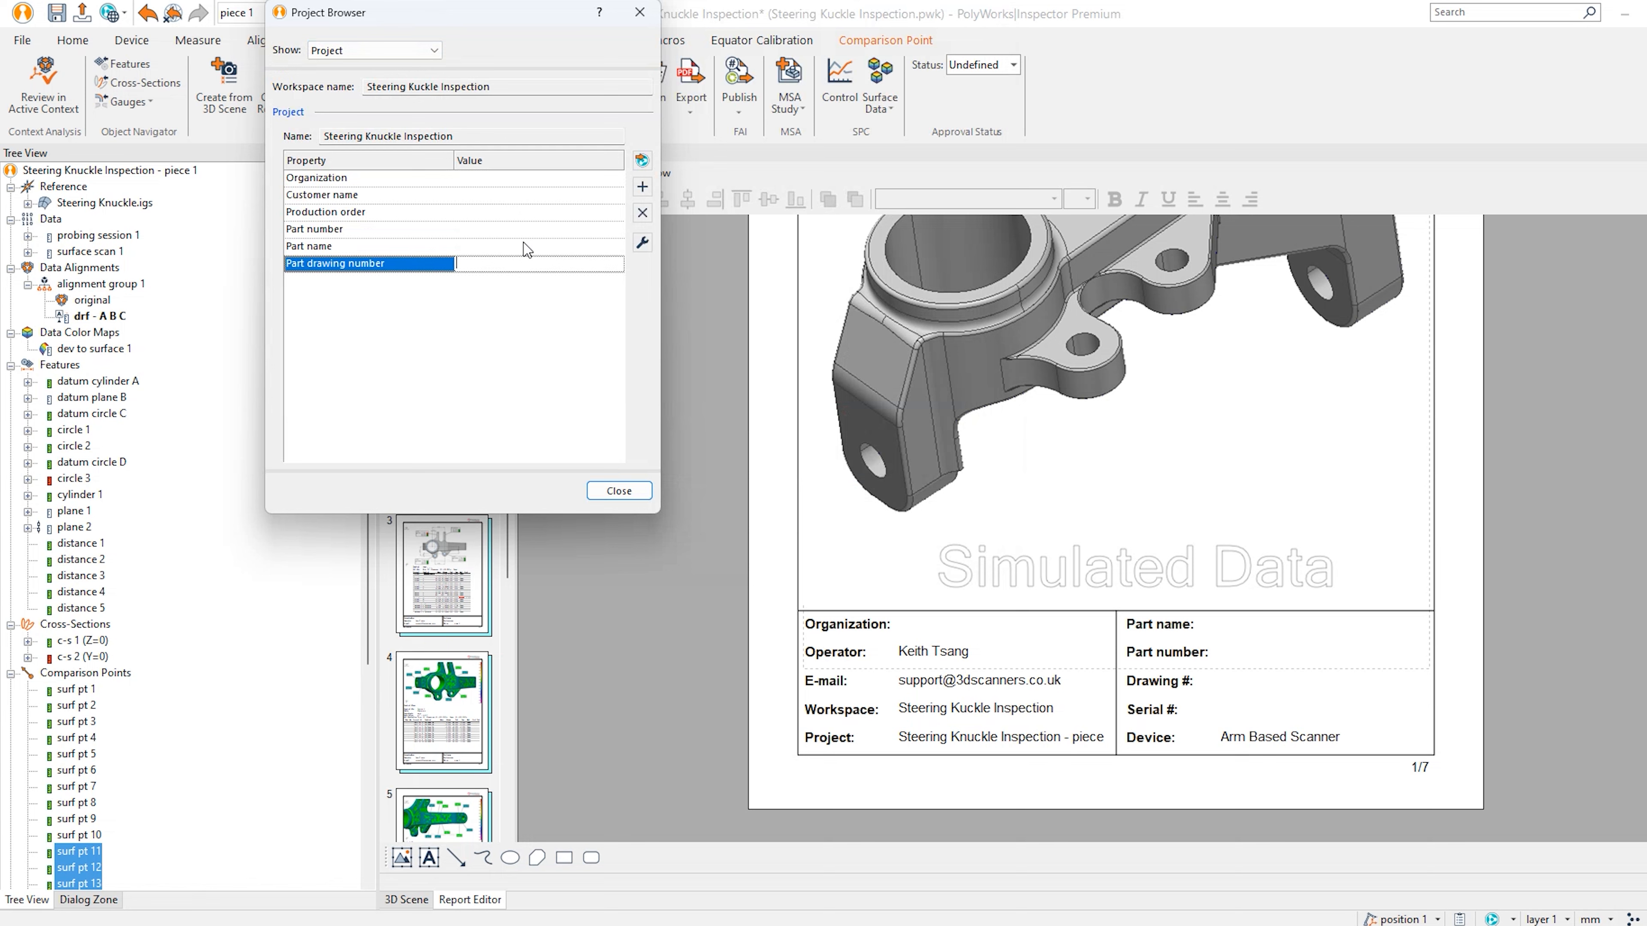
click(525, 246)
text(Steering Knuckle)
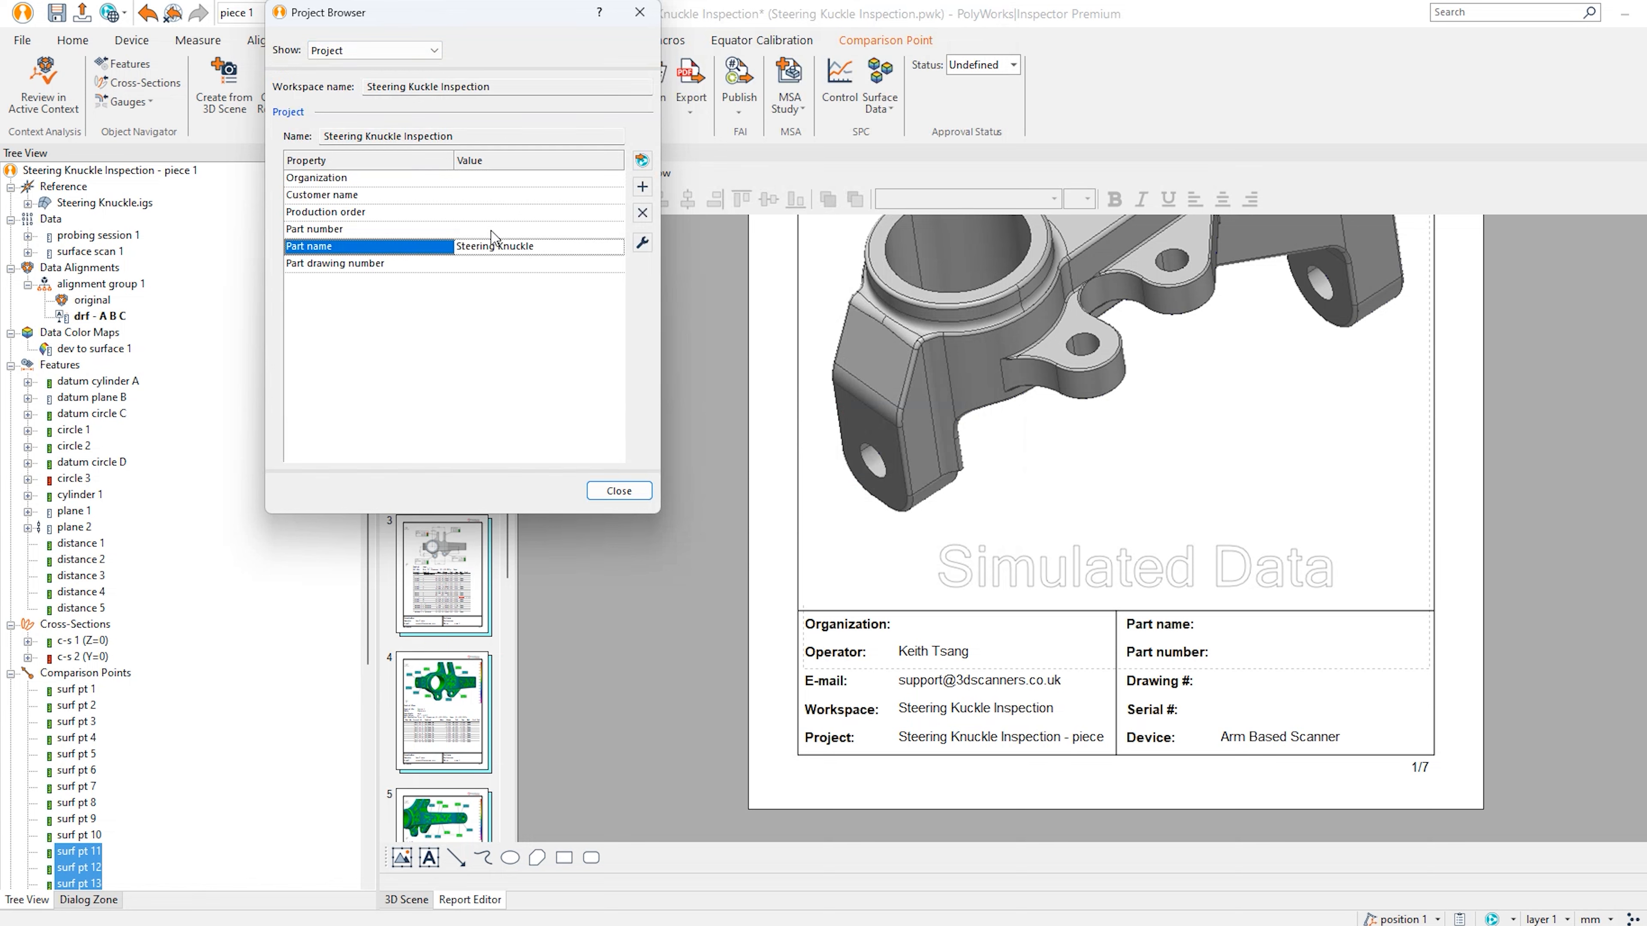
key(Return)
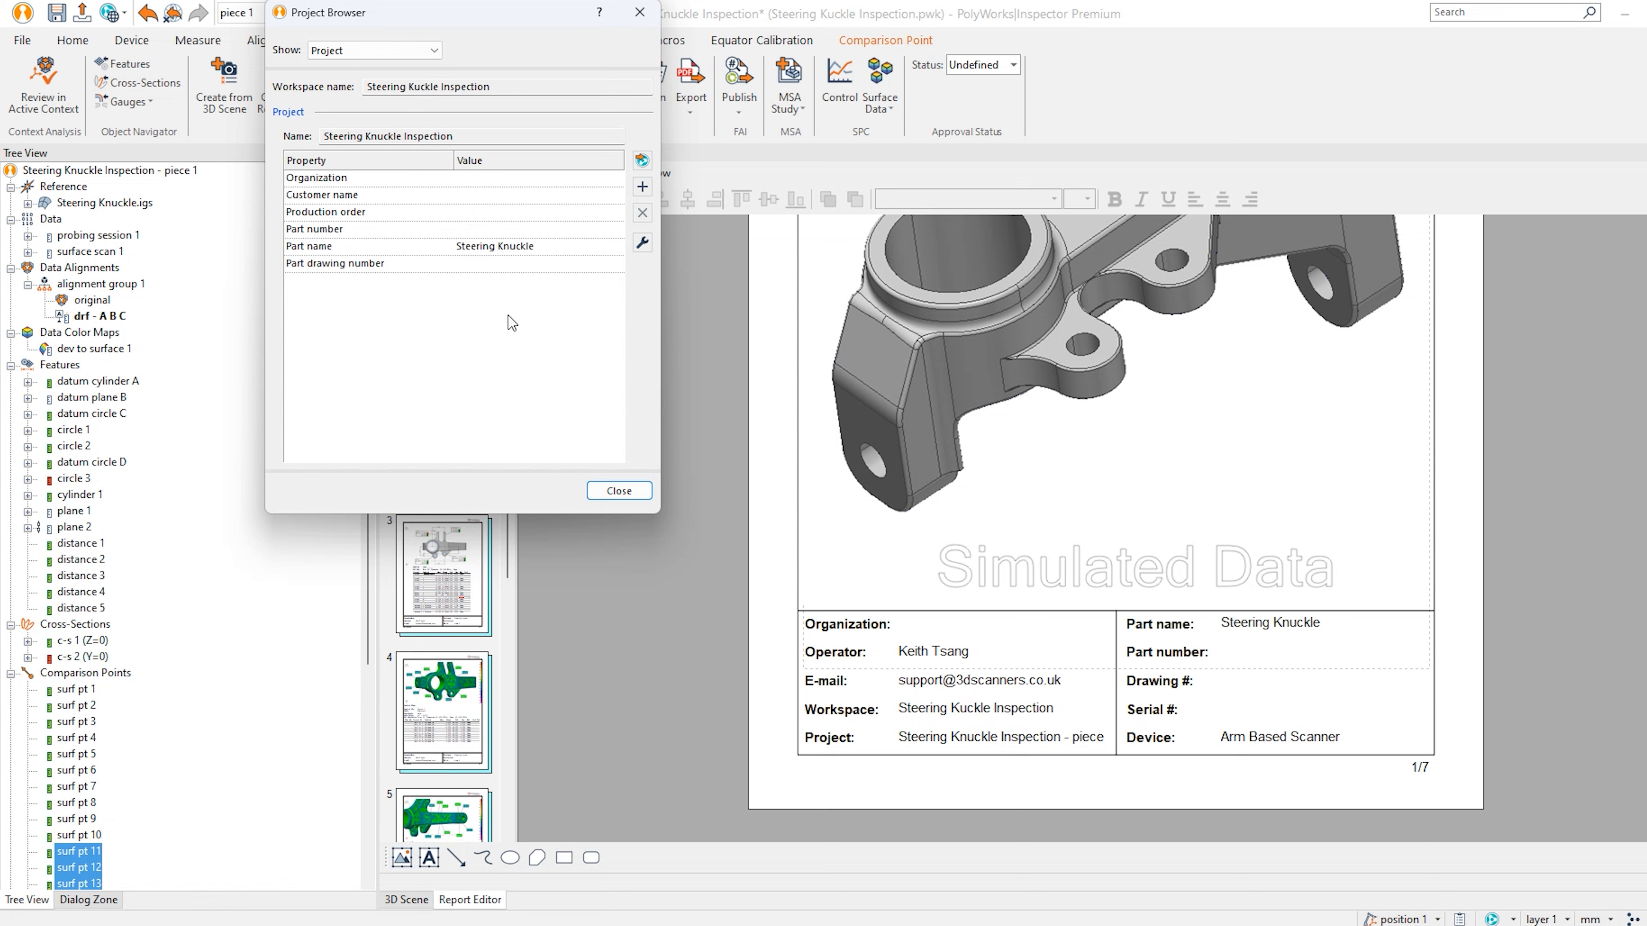
click(619, 491)
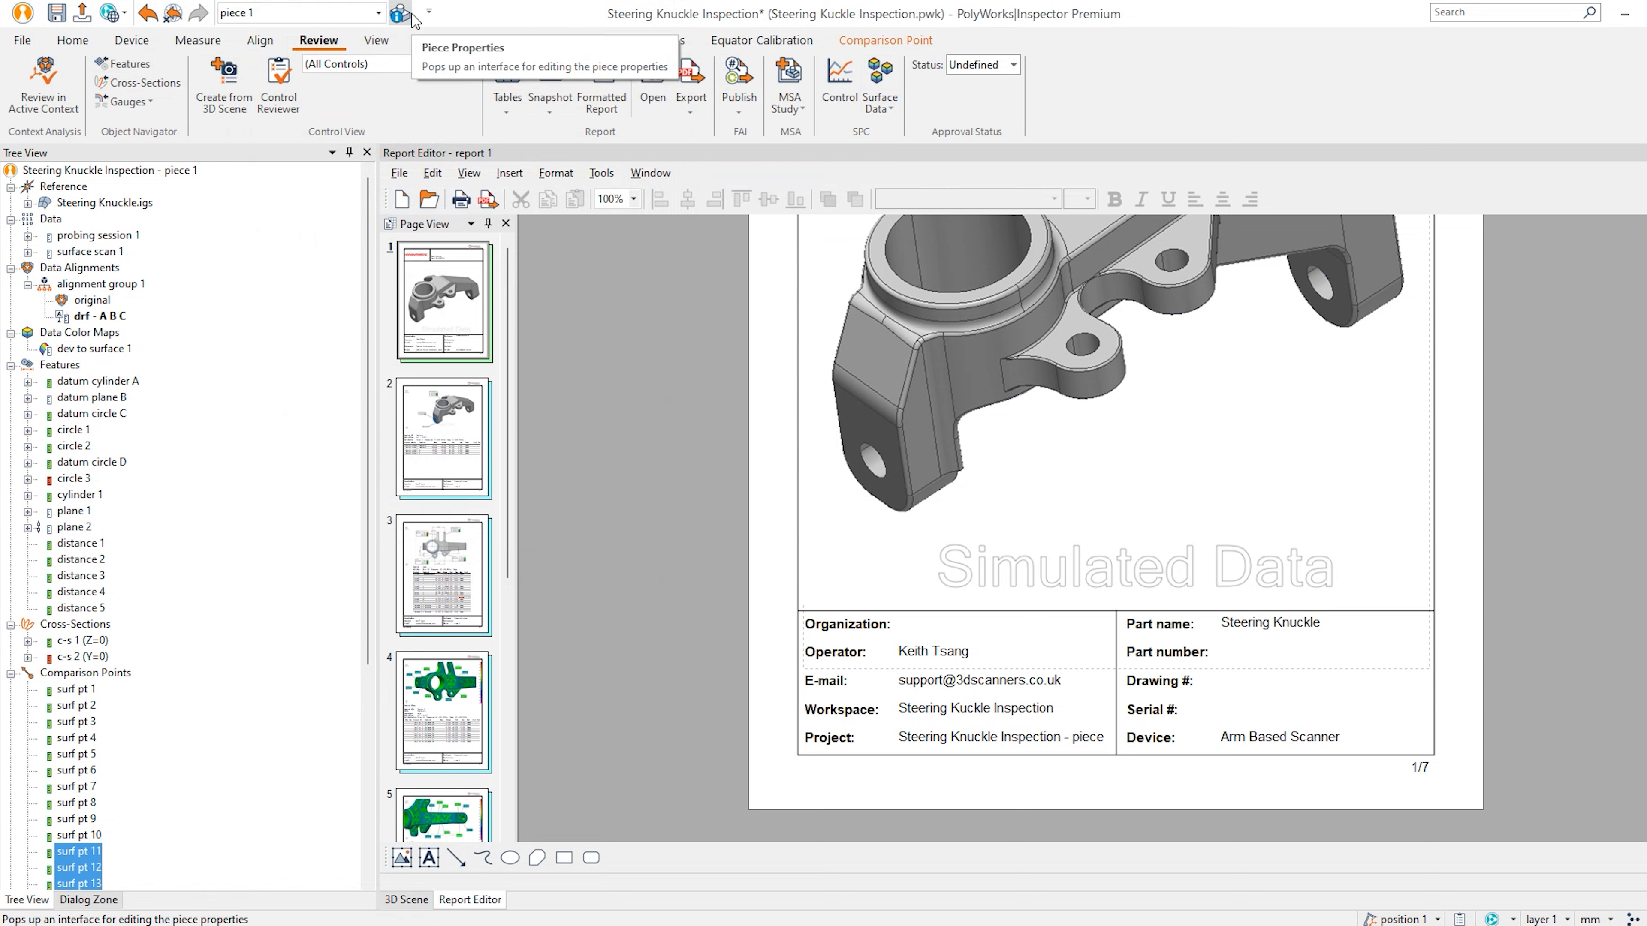
Save the project and open the Upload to PolyWorks|DataLoop dialog.
click(378, 12)
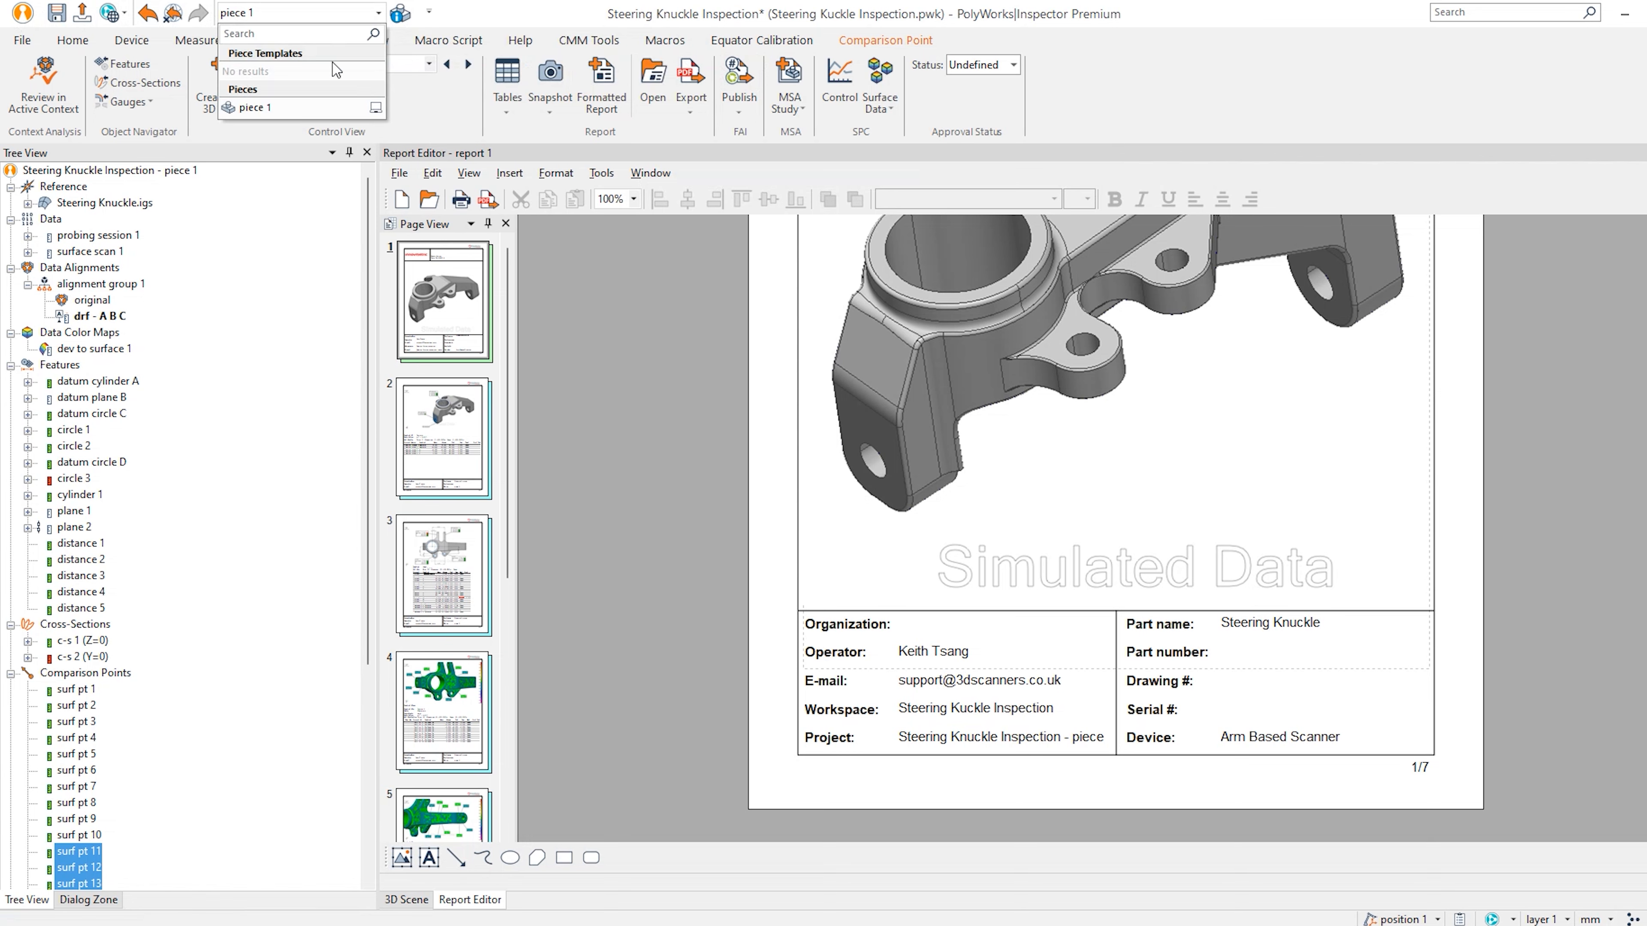
click(223, 13)
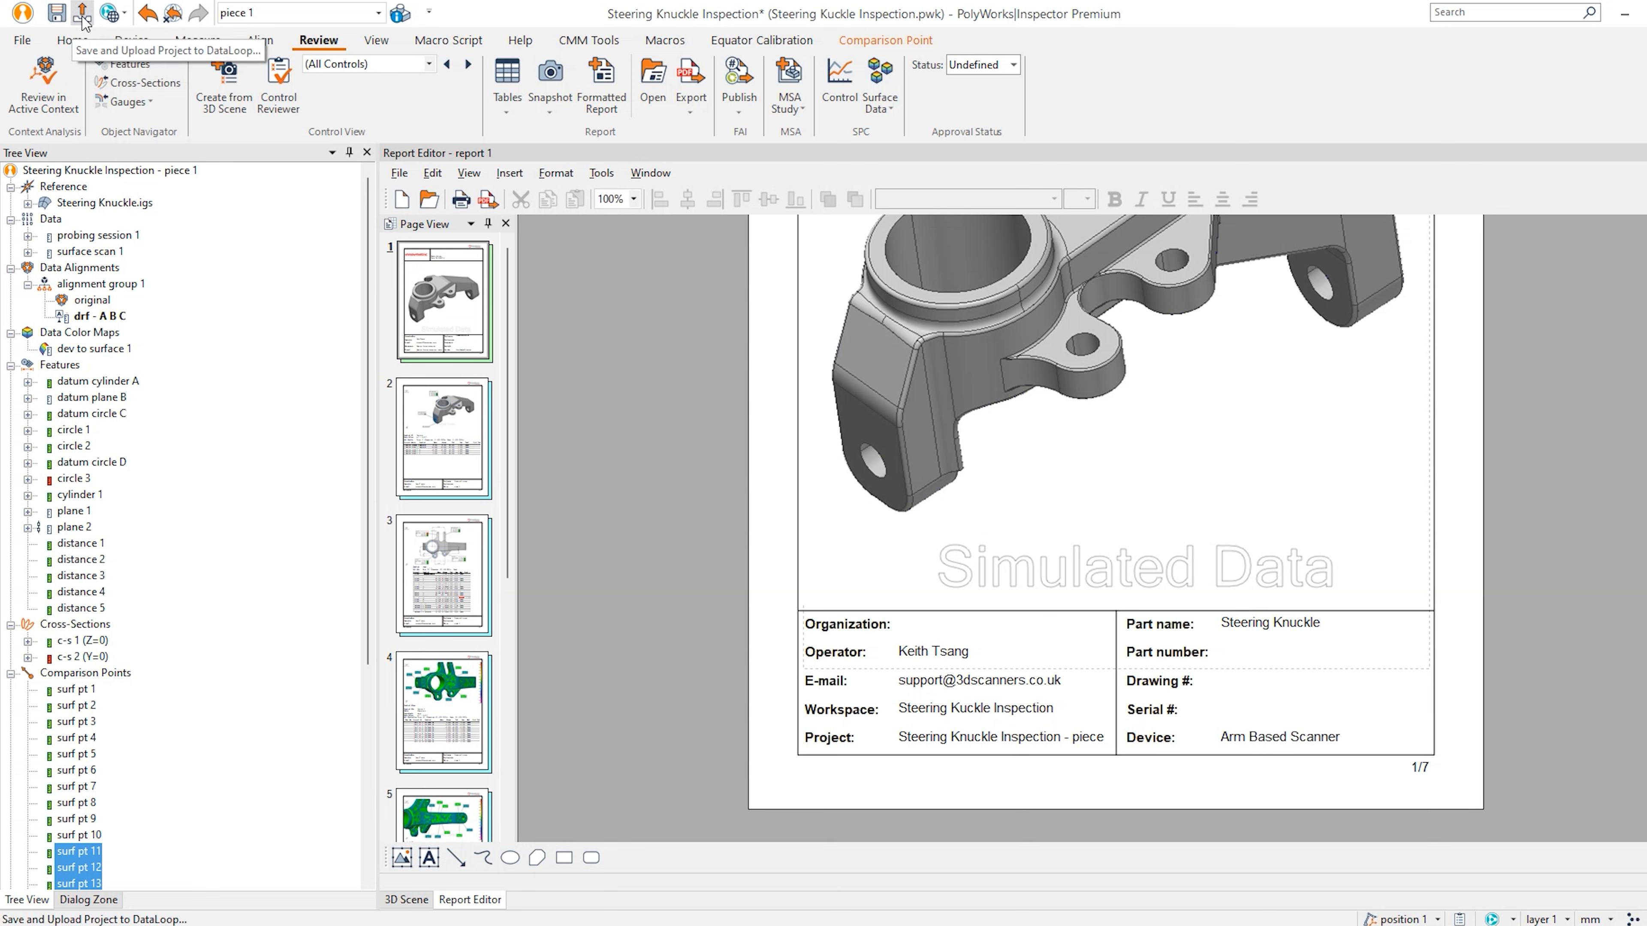
click(57, 13)
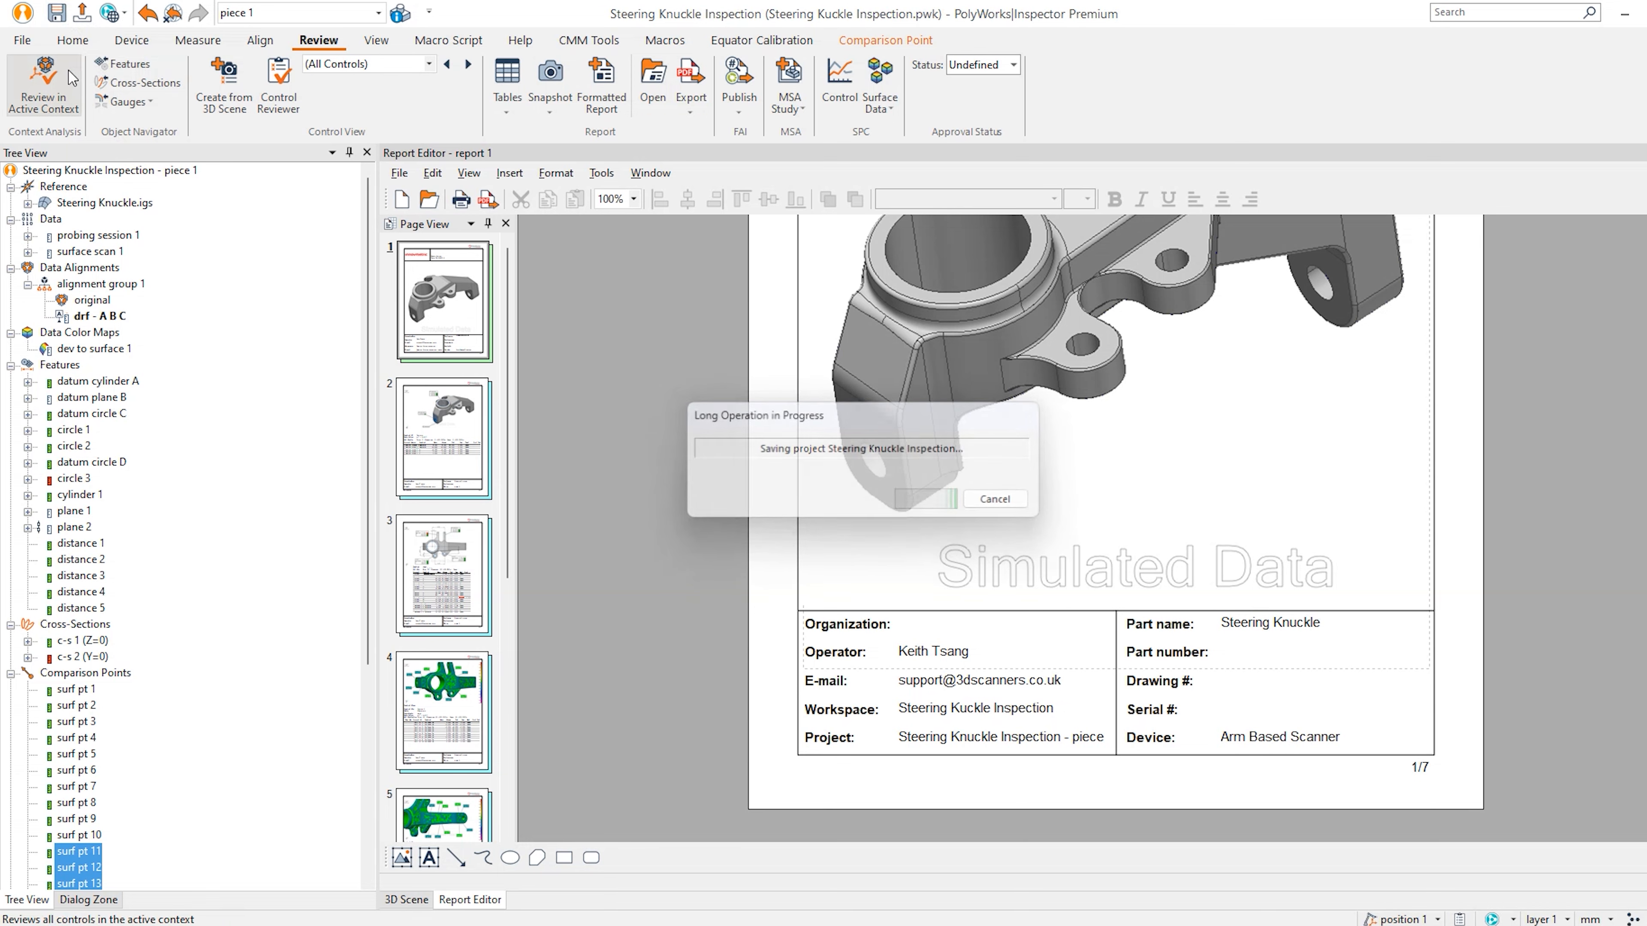
click(81, 13)
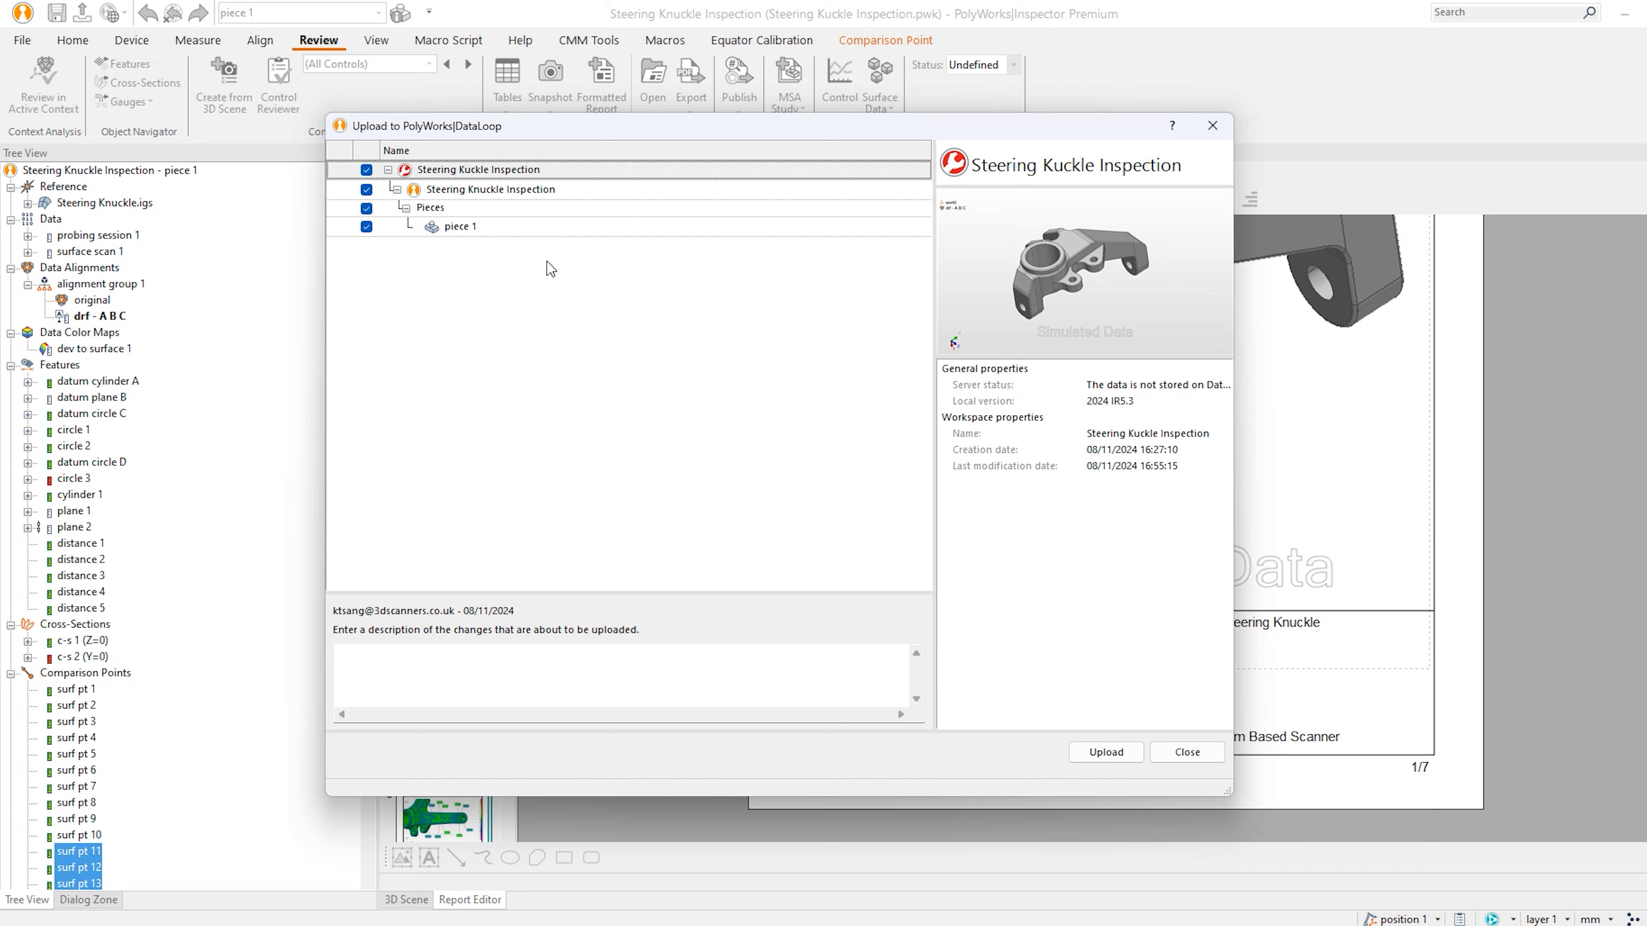
Start uploading the workspace, project and piece 1 to DataLoop.
click(557, 661)
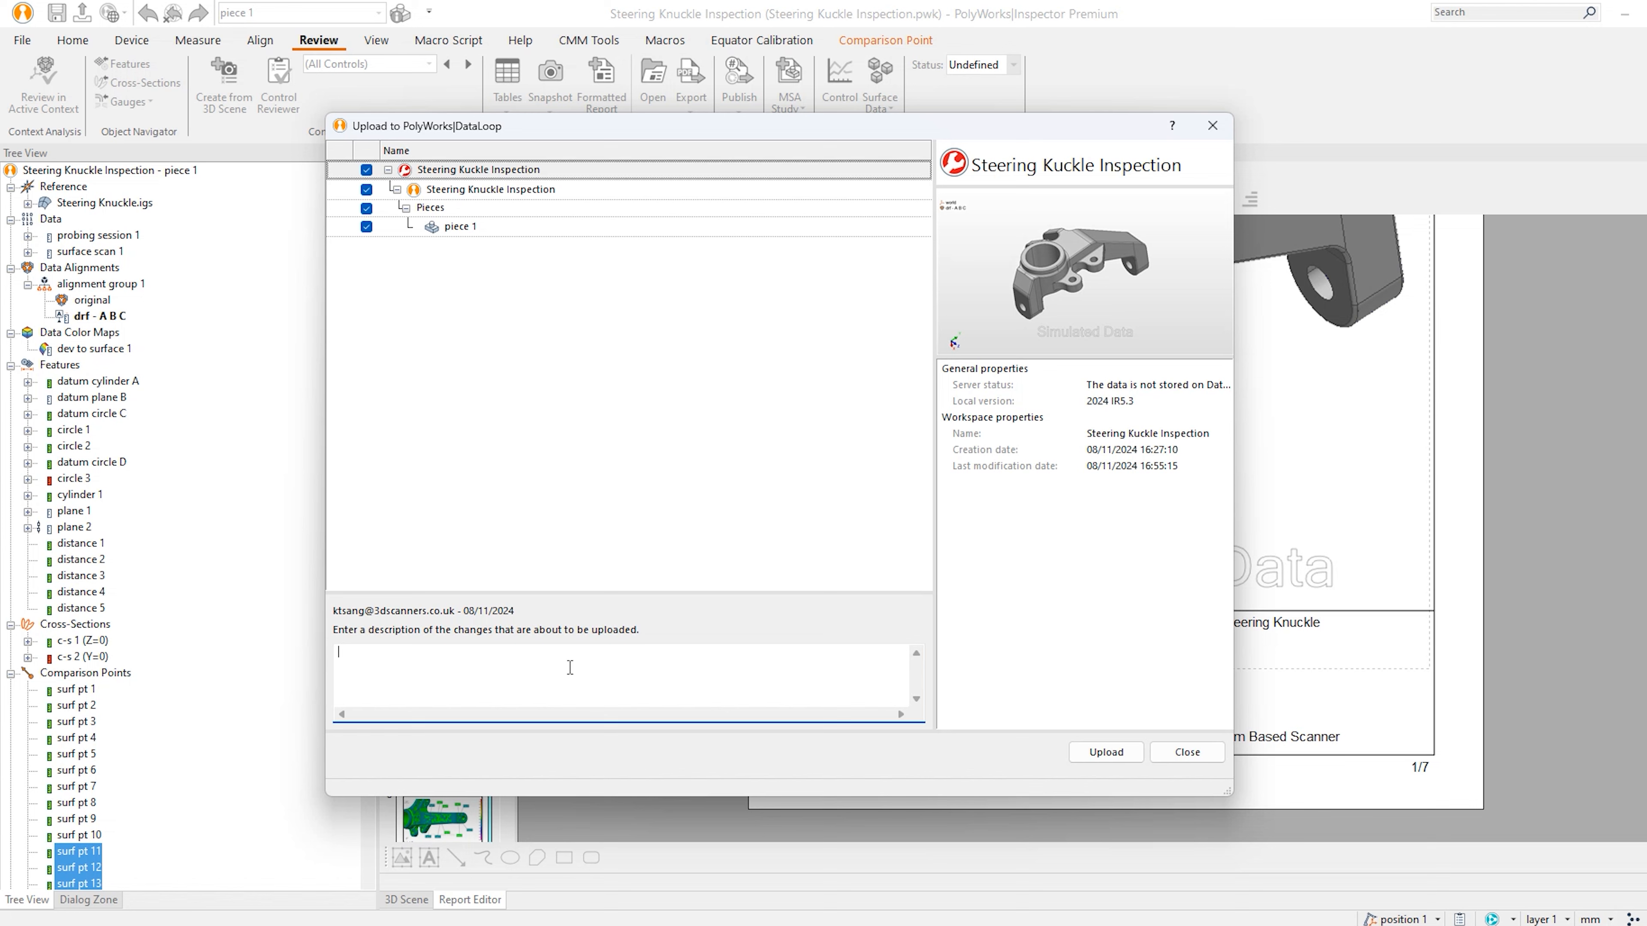
click(1105, 751)
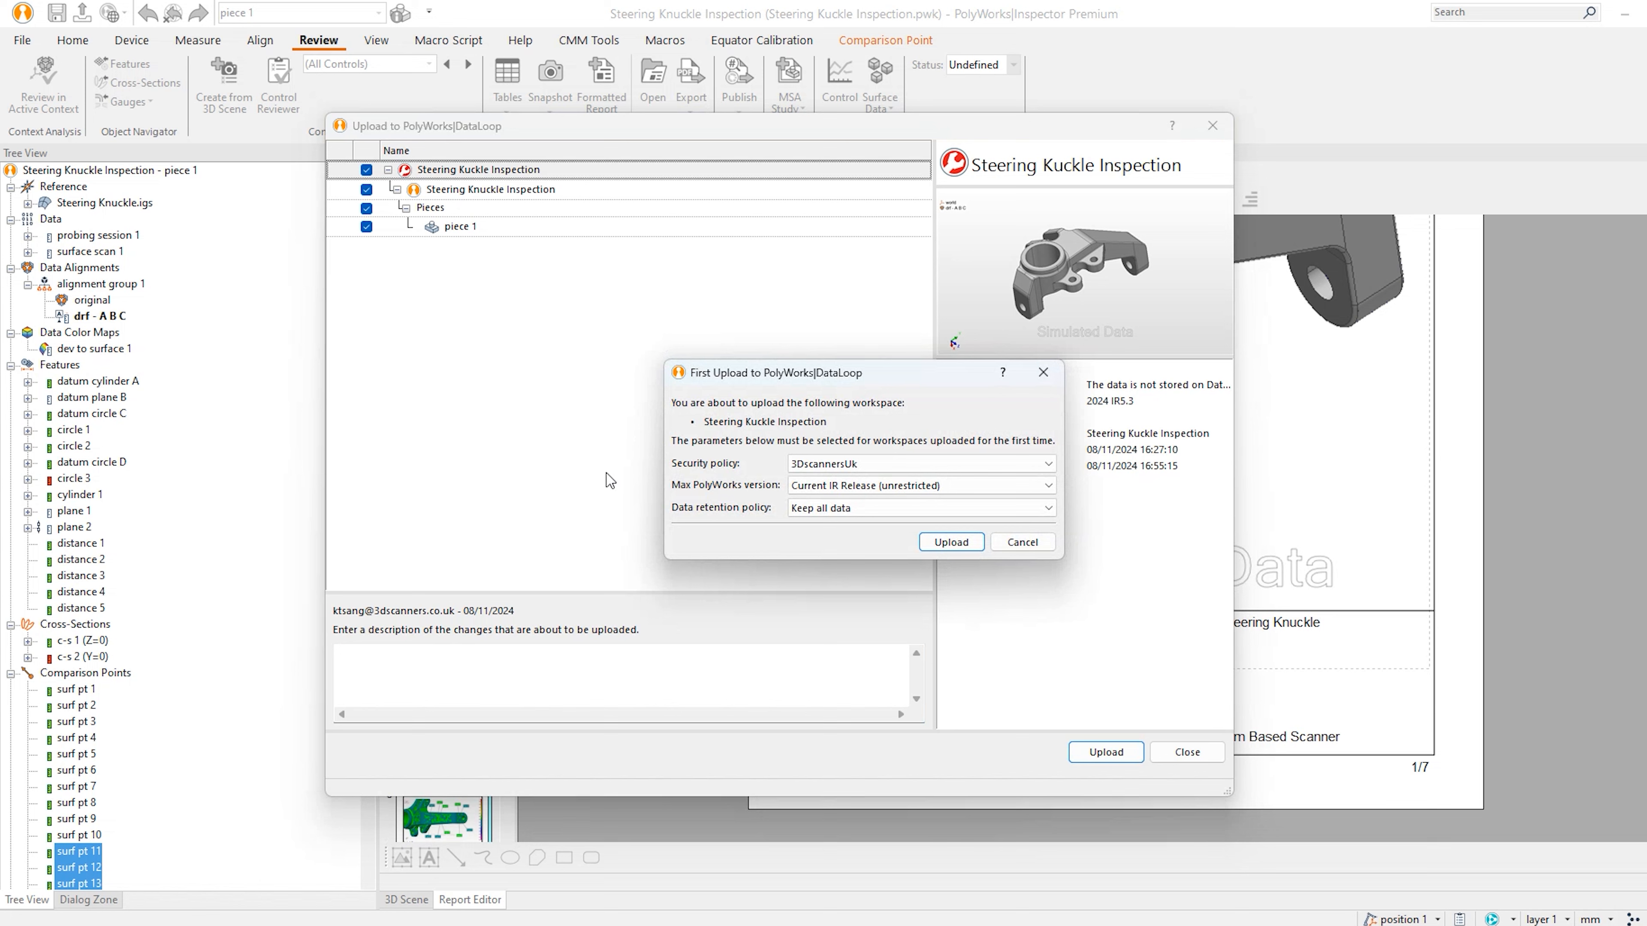